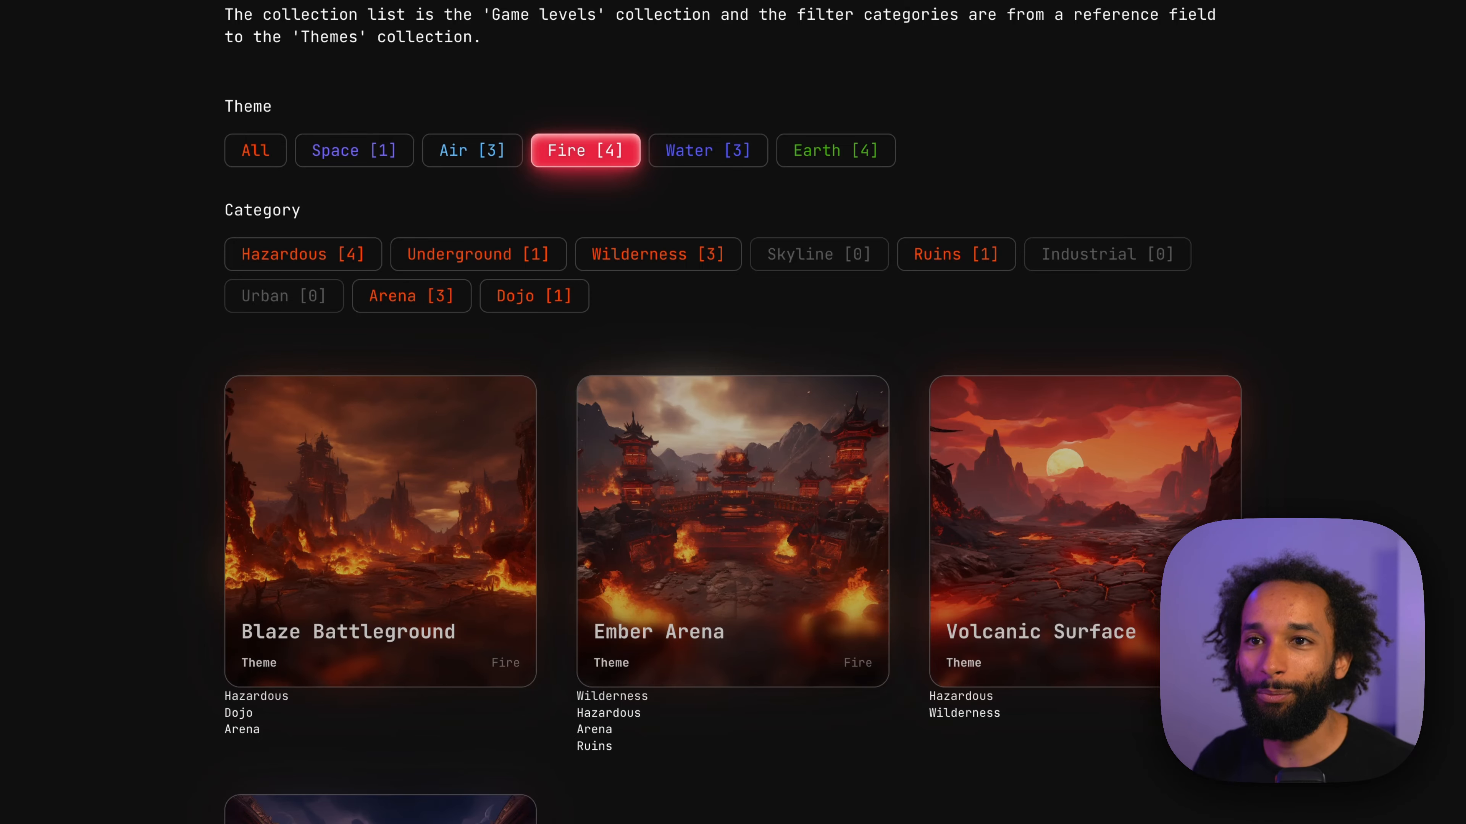
- Switch to the Webflow project and open the V2 page settings at the custom code for inside the head tag
{"action": "scroll", "coordinate": [346, 324], "scroll_direction": "up", "scroll_amount": 3}
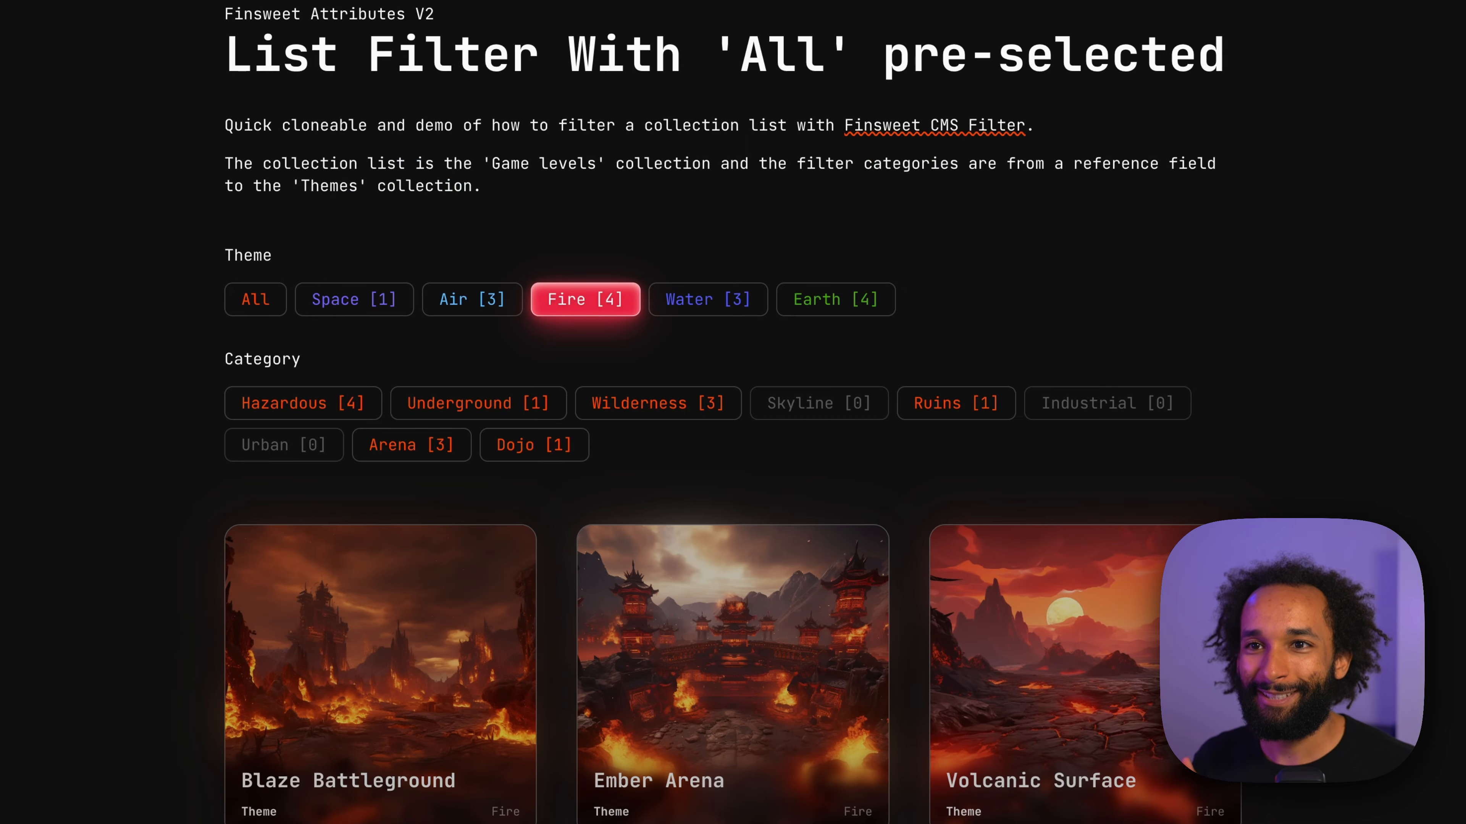
{"action": "key", "text": "alt+Tab"}
{"action": "left_click", "coordinate": [197, 203]}
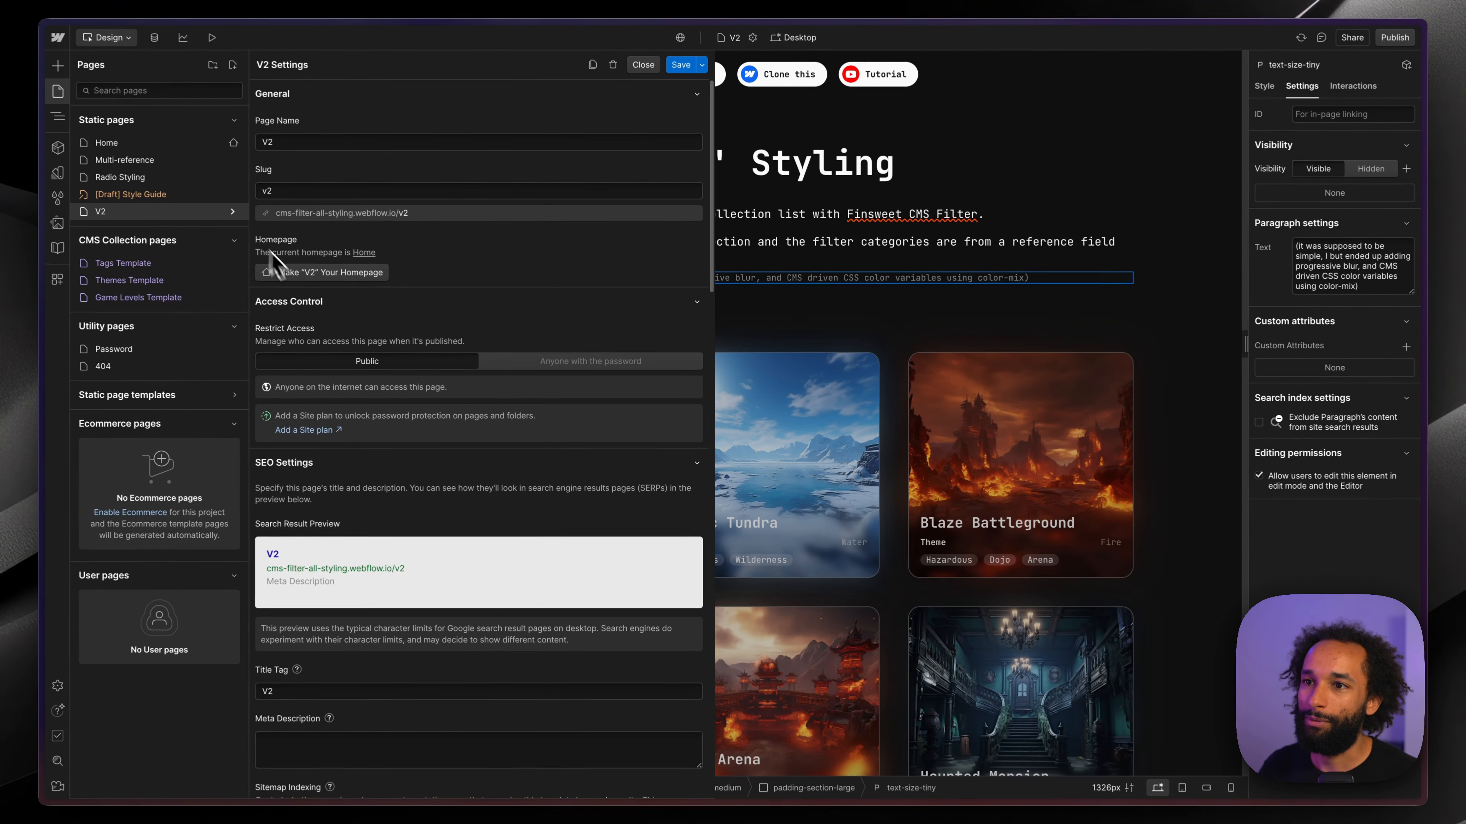
{"action": "scroll", "coordinate": [476, 248], "scroll_direction": "down", "scroll_amount": 15}
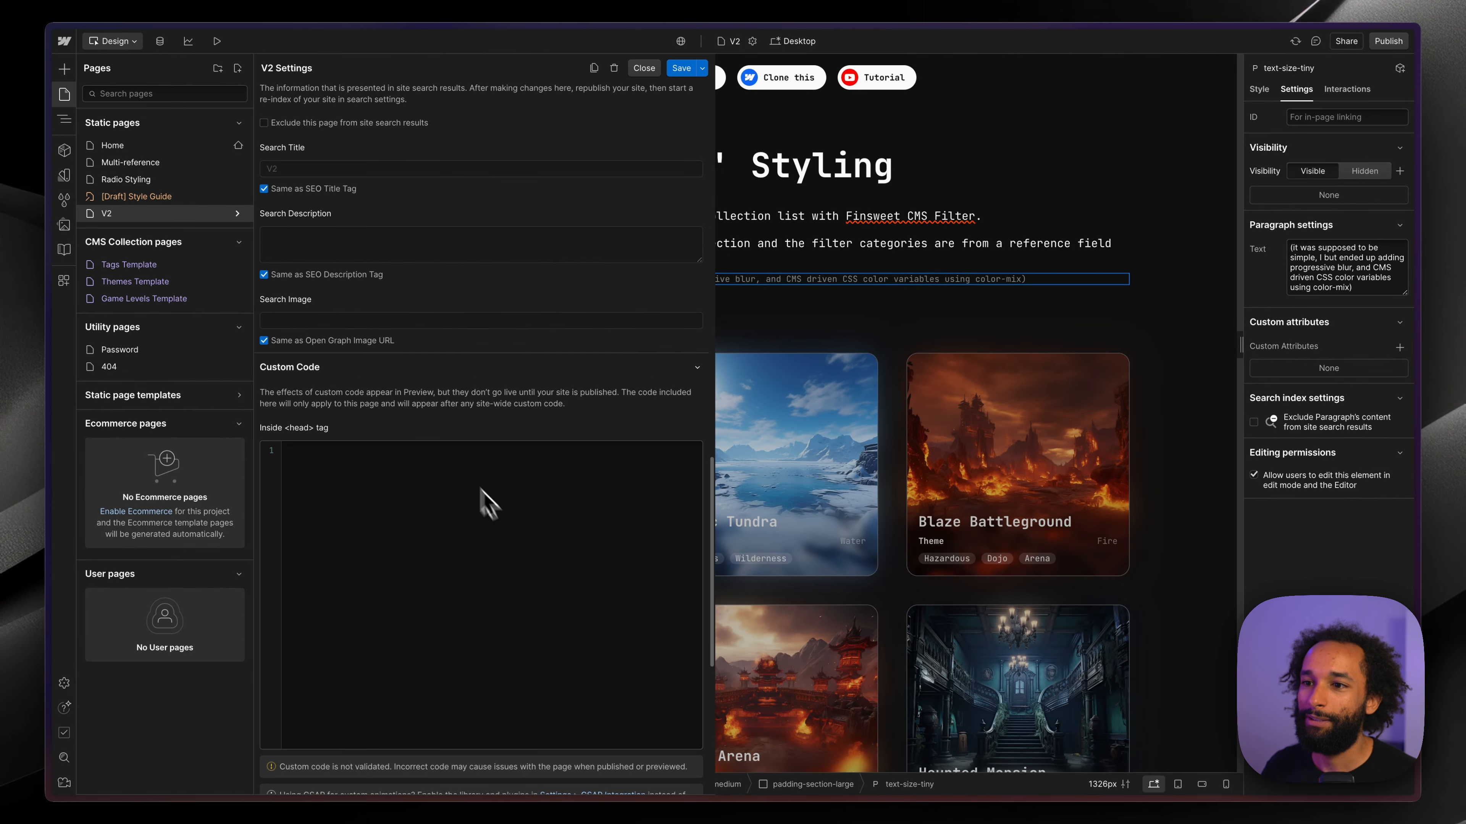
{"action": "left_click", "coordinate": [381, 347]}
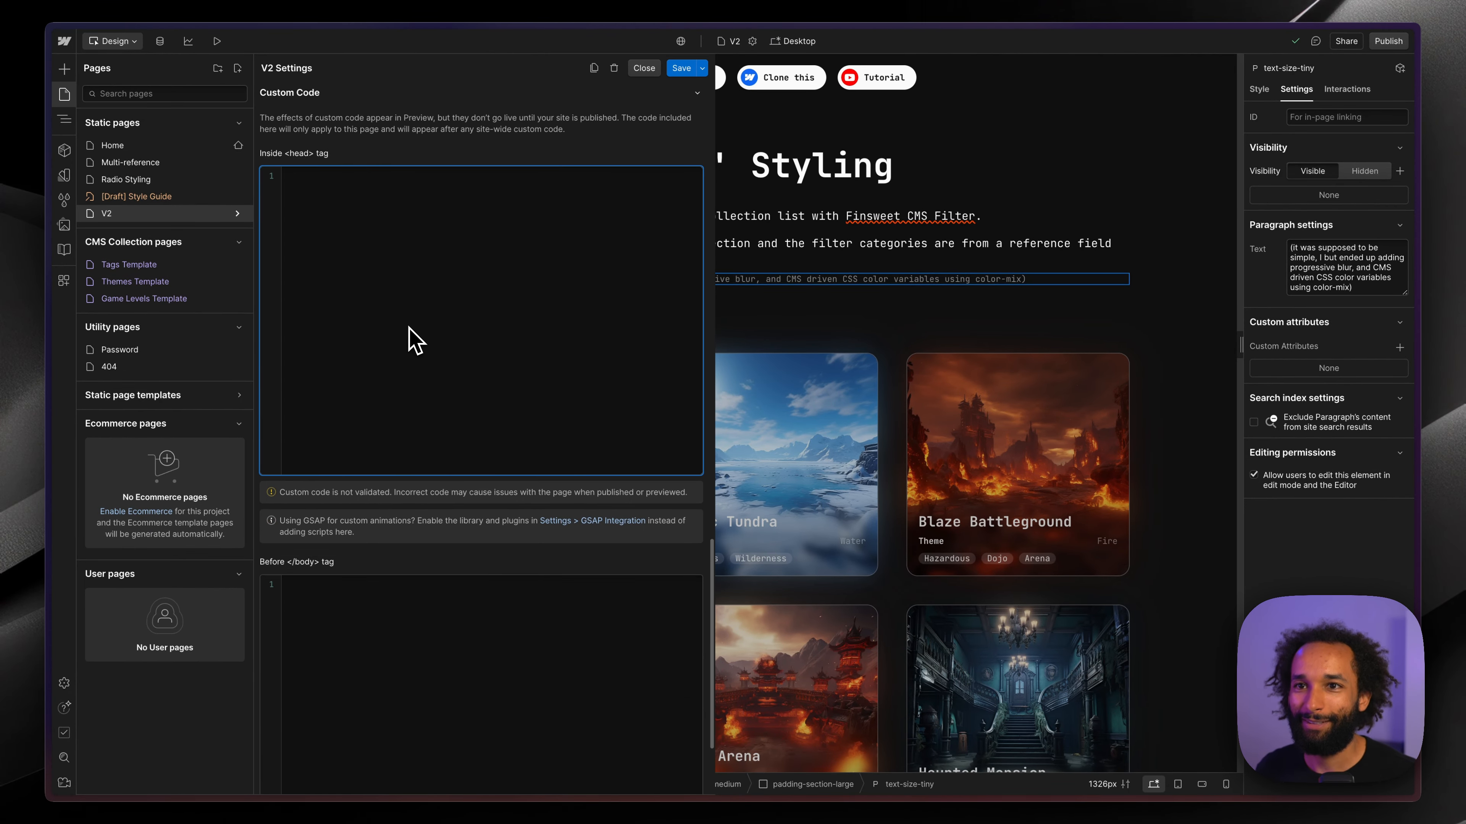
- Switch to the Finsweet Attributes documentation, open List Filter, and copy the head script containing the fs-list attribute
{"action": "key", "text": "alt+Tab"}
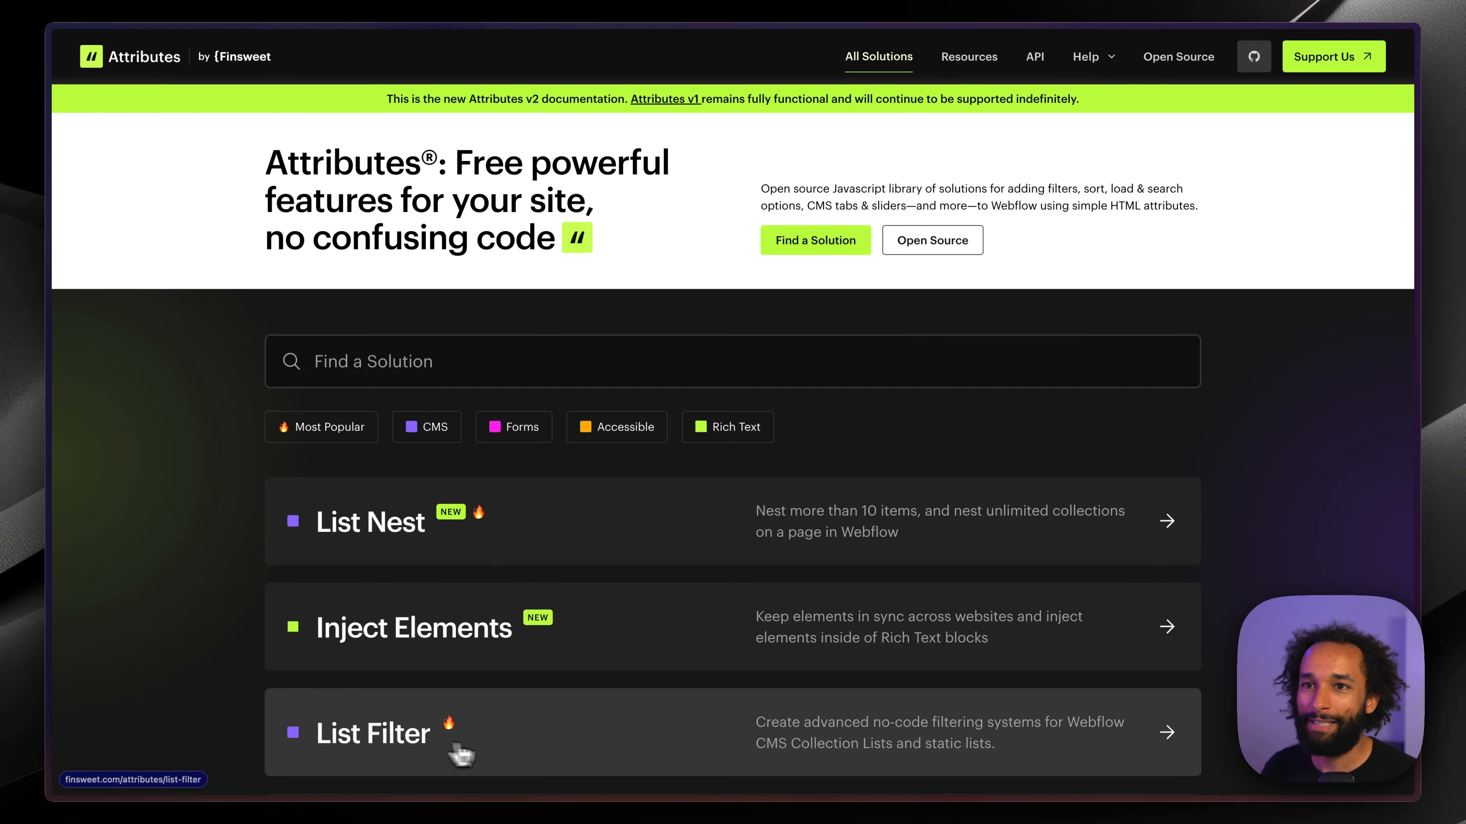
{"action": "left_click", "coordinate": [529, 752]}
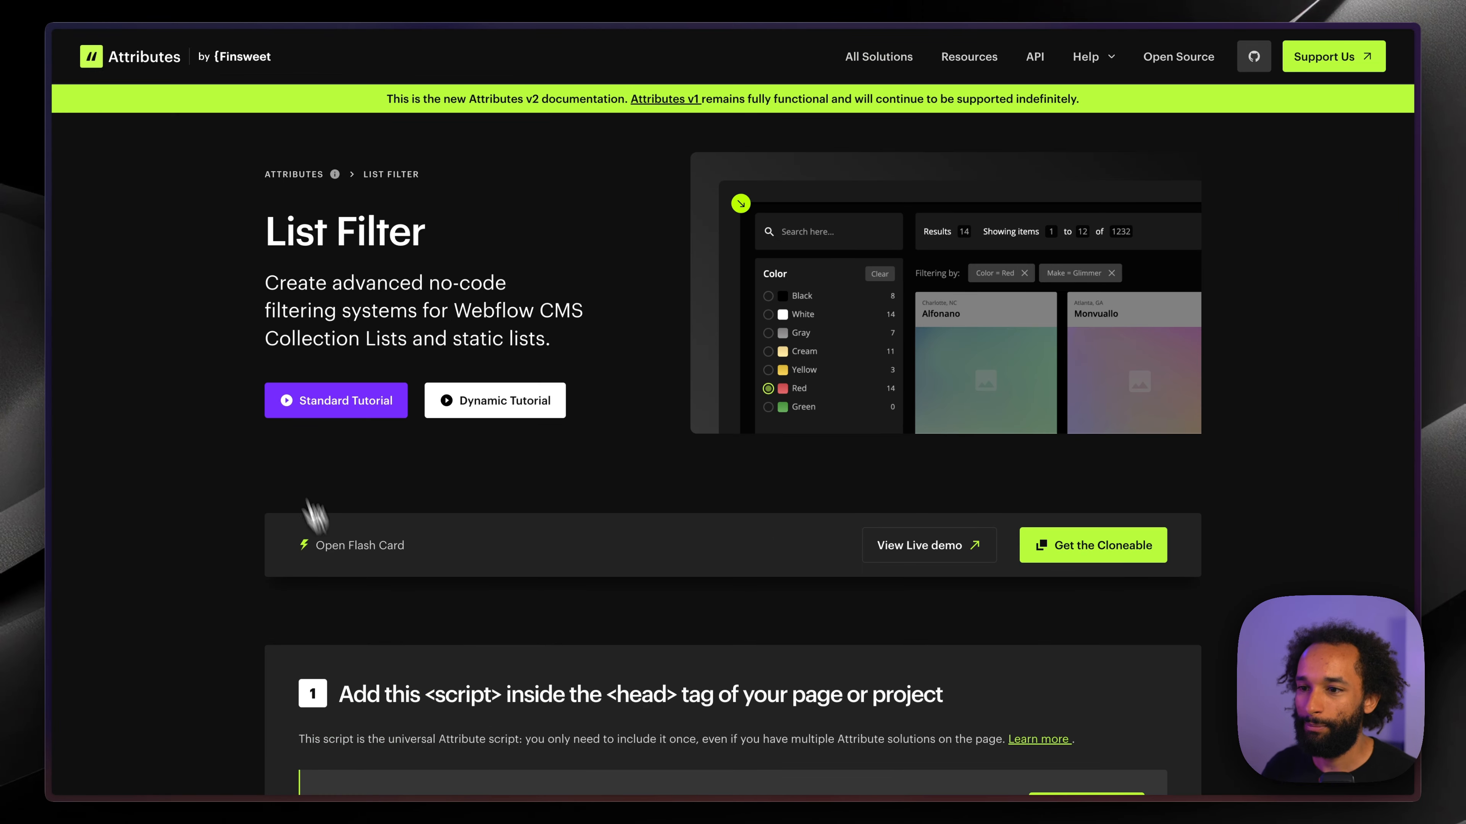
{"action": "scroll", "coordinate": [704, 452], "scroll_direction": "down", "scroll_amount": 5}
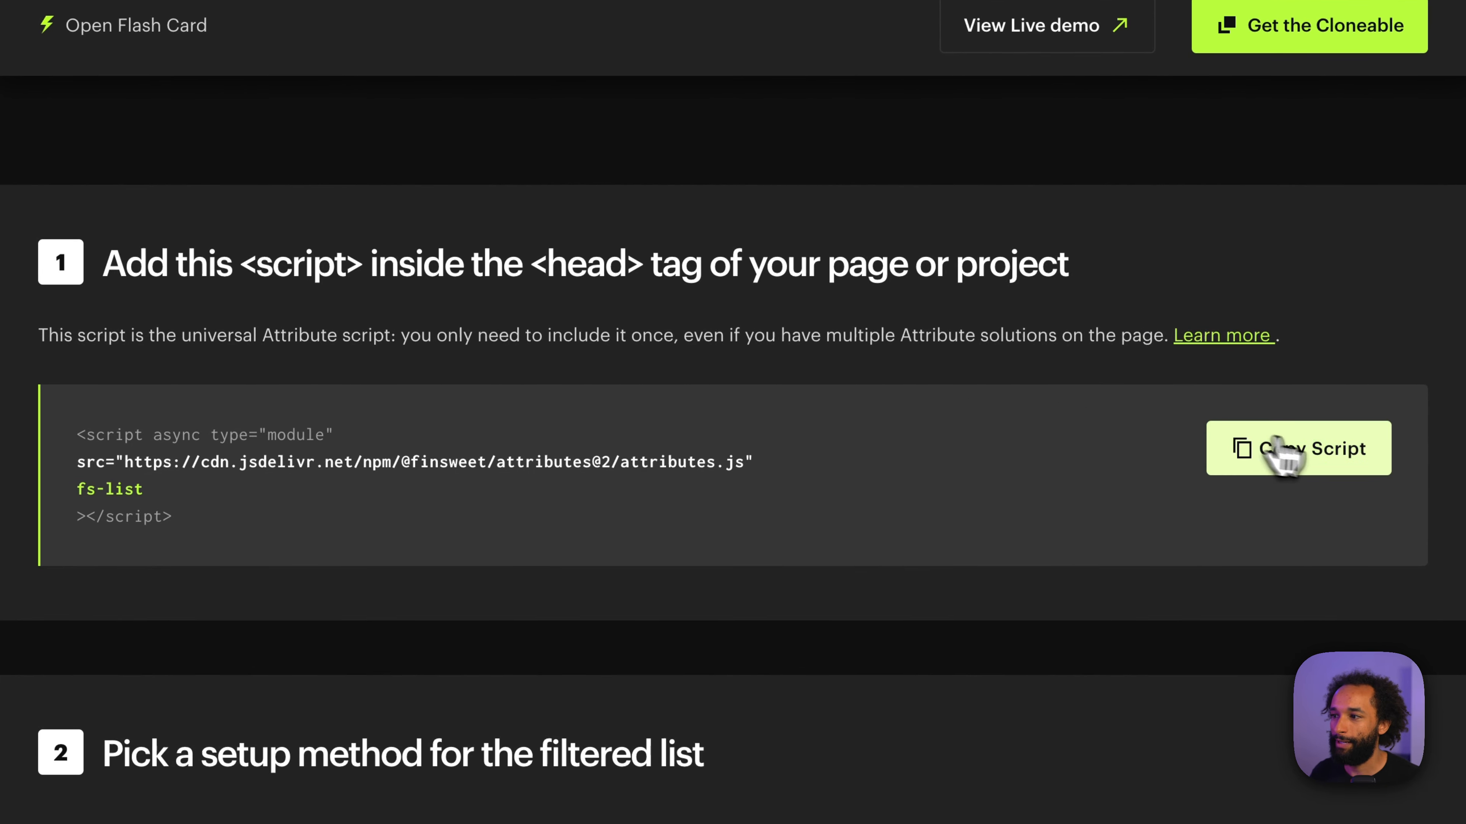
{"action": "left_click", "coordinate": [1291, 461]}
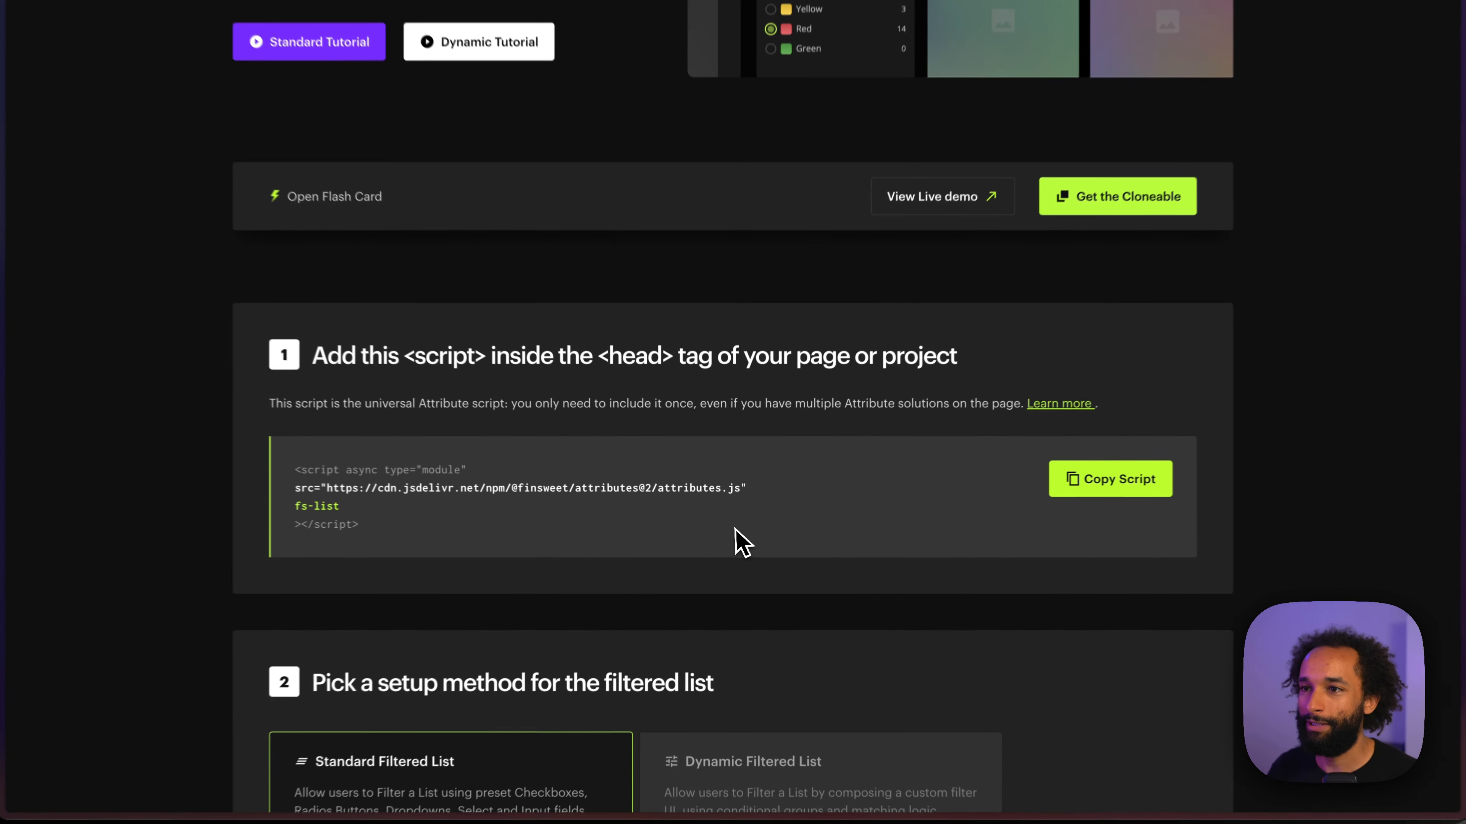
- Return to Webflow and paste the Finsweet Attributes script into the V2 page's head code
{"action": "key", "text": "ctrl+Tab"}
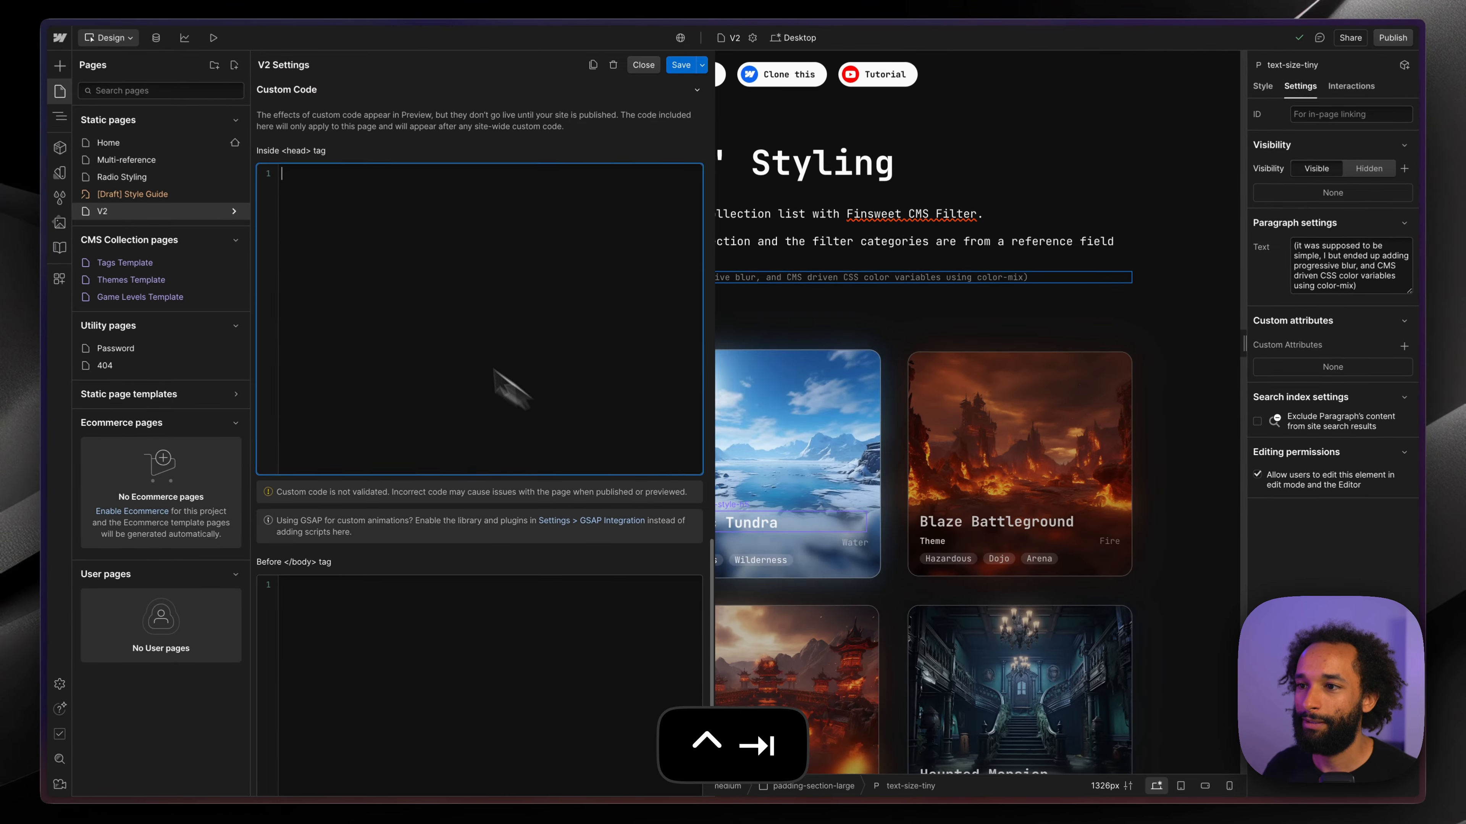
{"action": "left_click", "coordinate": [360, 288]}
{"action": "key", "text": "super+v"}
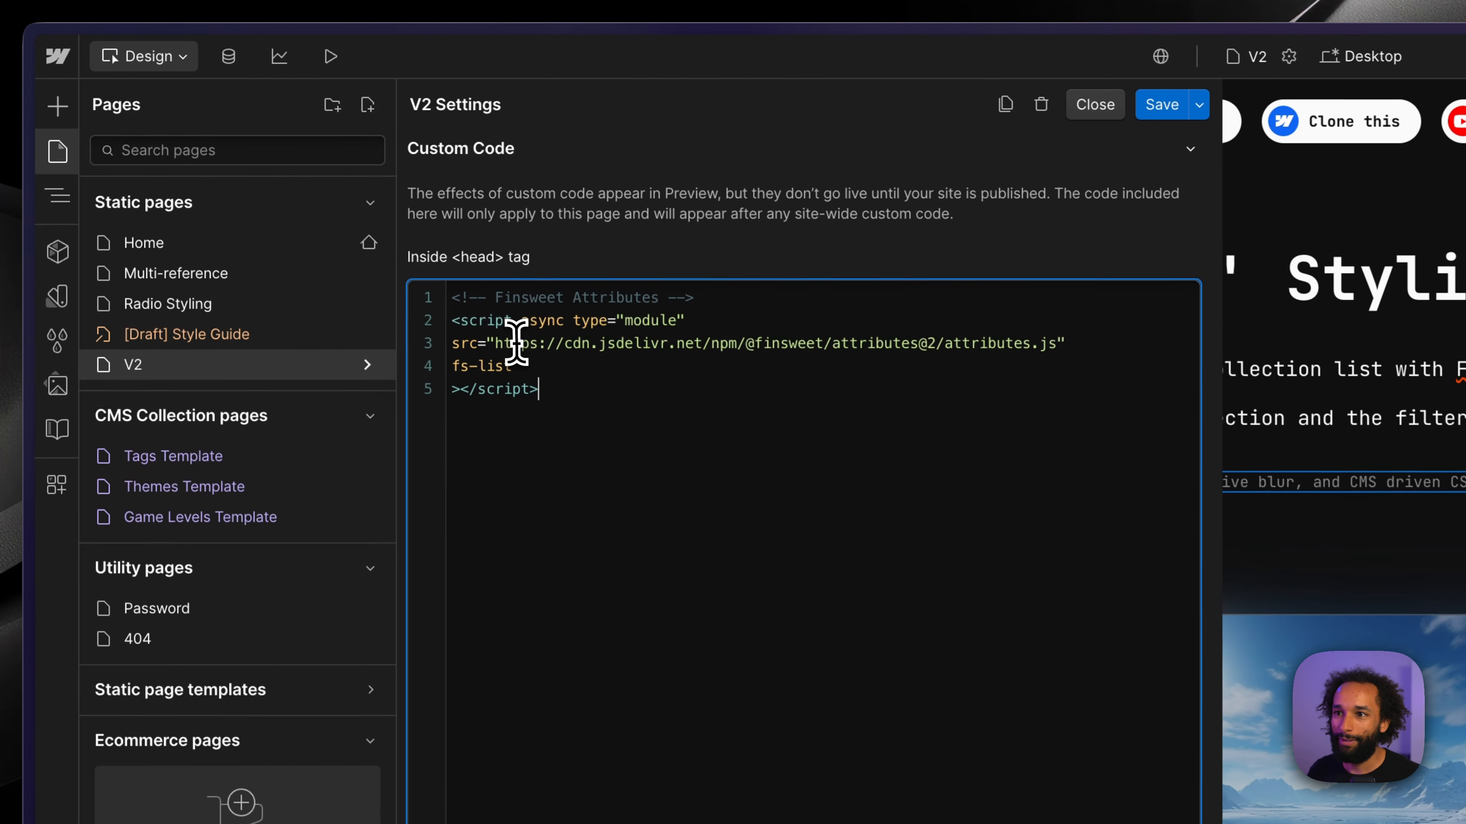
- Examine the pasted script's source URL and its fs-list attribute
{"action": "left_click_drag", "start_coordinate": [309, 201], "coordinate": [444, 202]}
{"action": "left_click_drag", "start_coordinate": [702, 350], "coordinate": [1063, 346]}
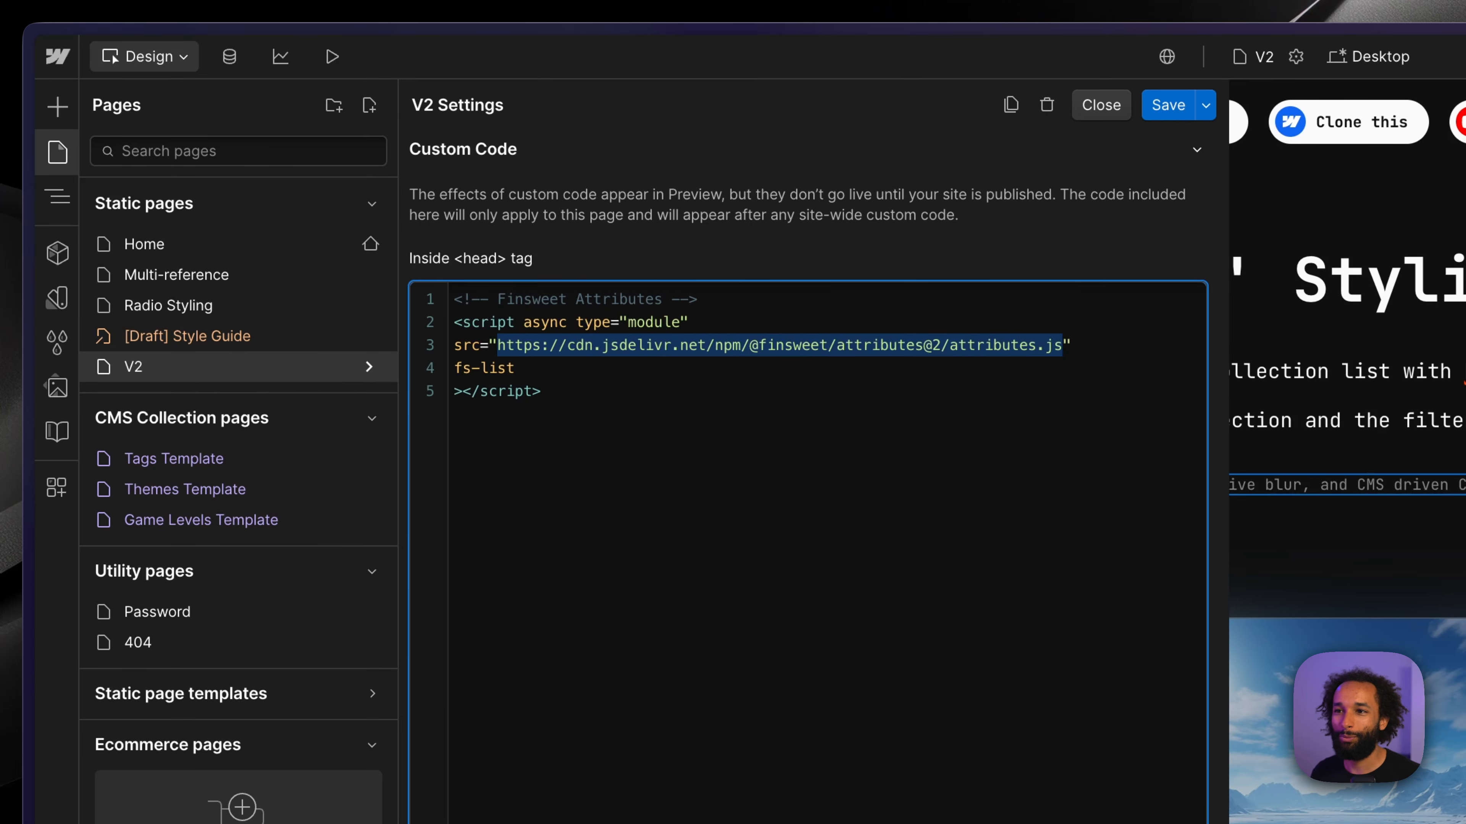
{"action": "left_click_drag", "start_coordinate": [547, 368], "coordinate": [454, 370]}
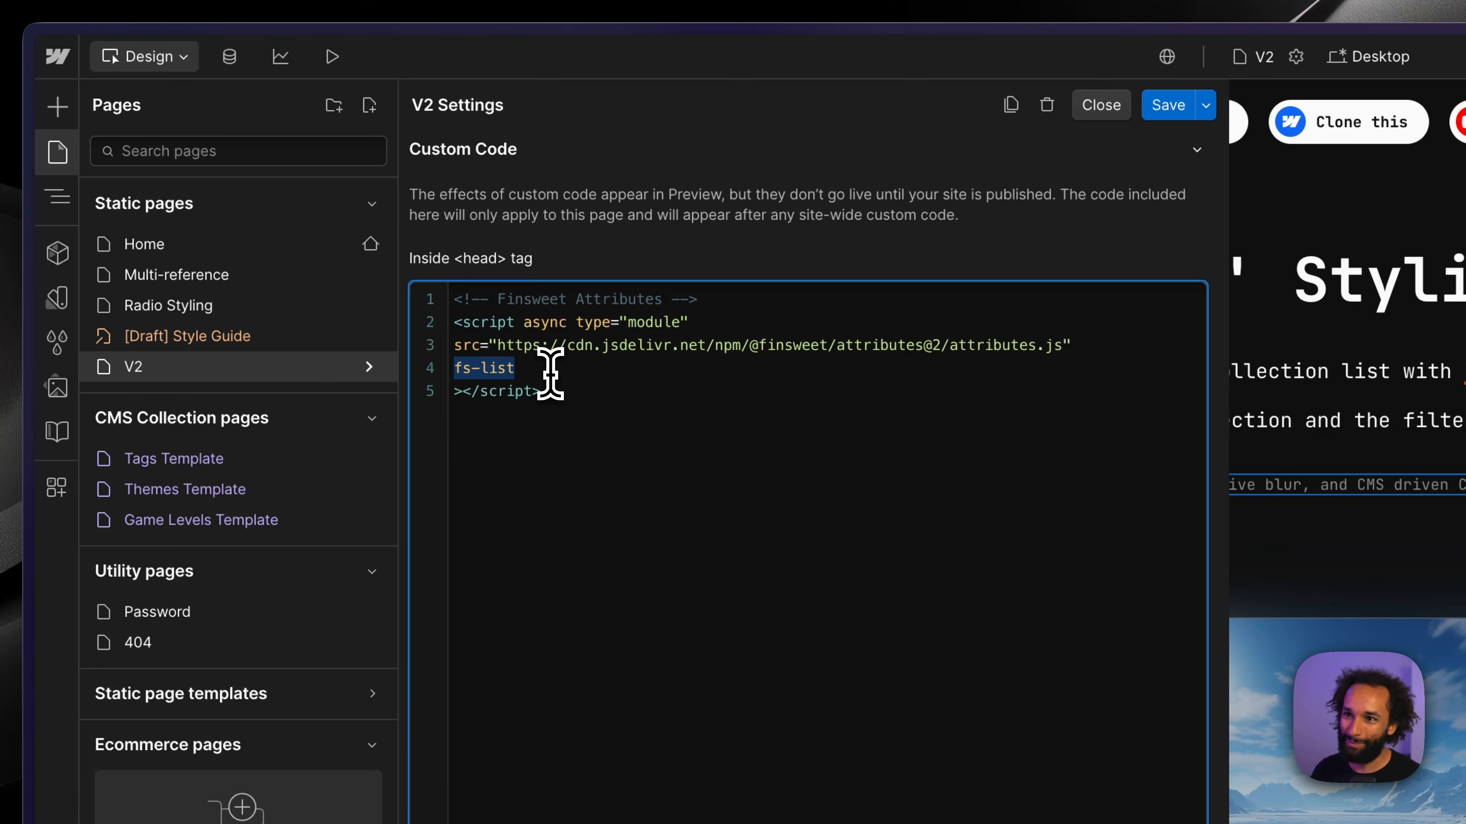
{"action": "left_click", "coordinate": [548, 369]}
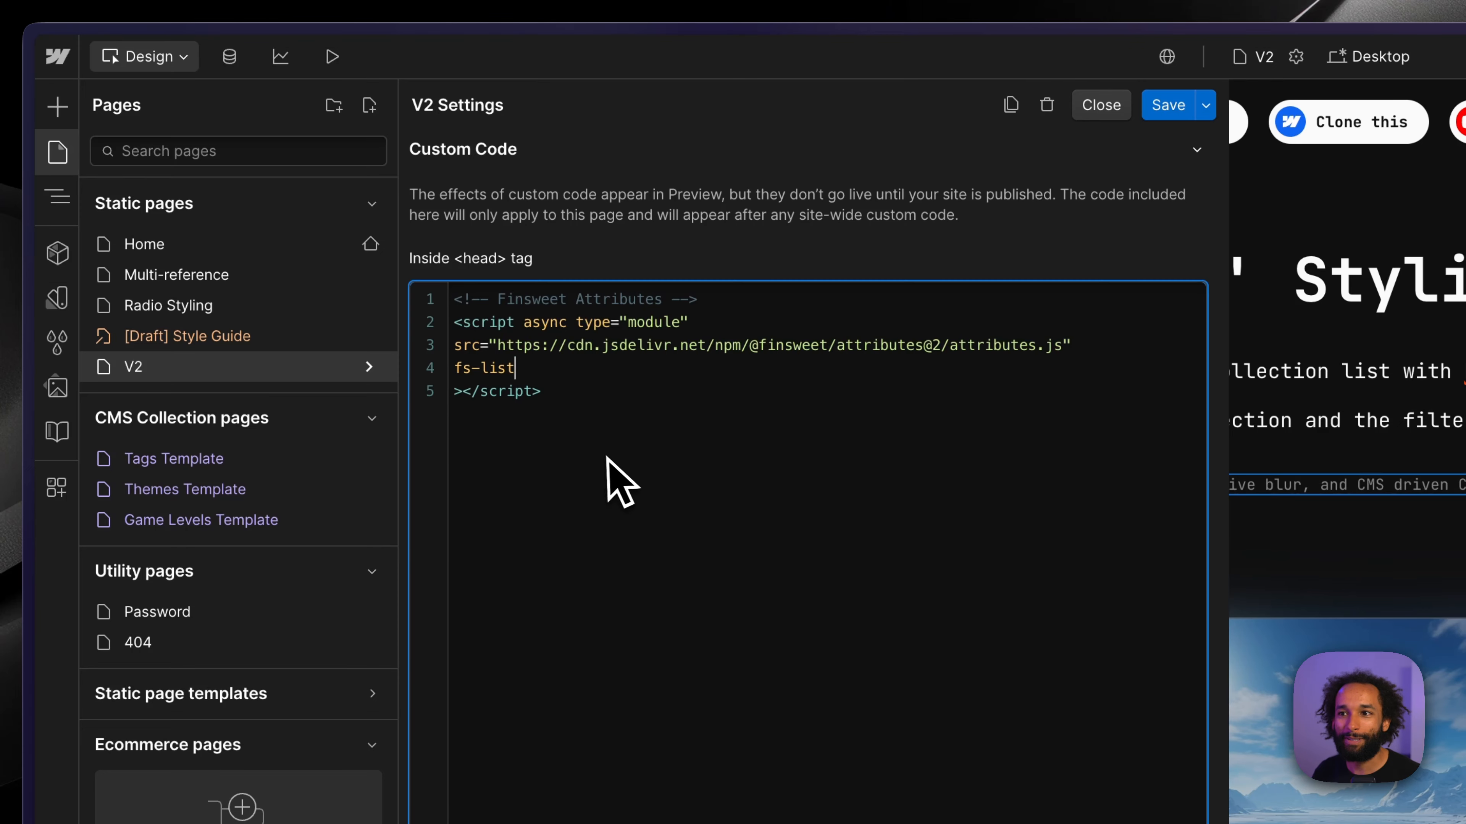
{"action": "left_click_drag", "start_coordinate": [571, 393], "coordinate": [416, 296]}
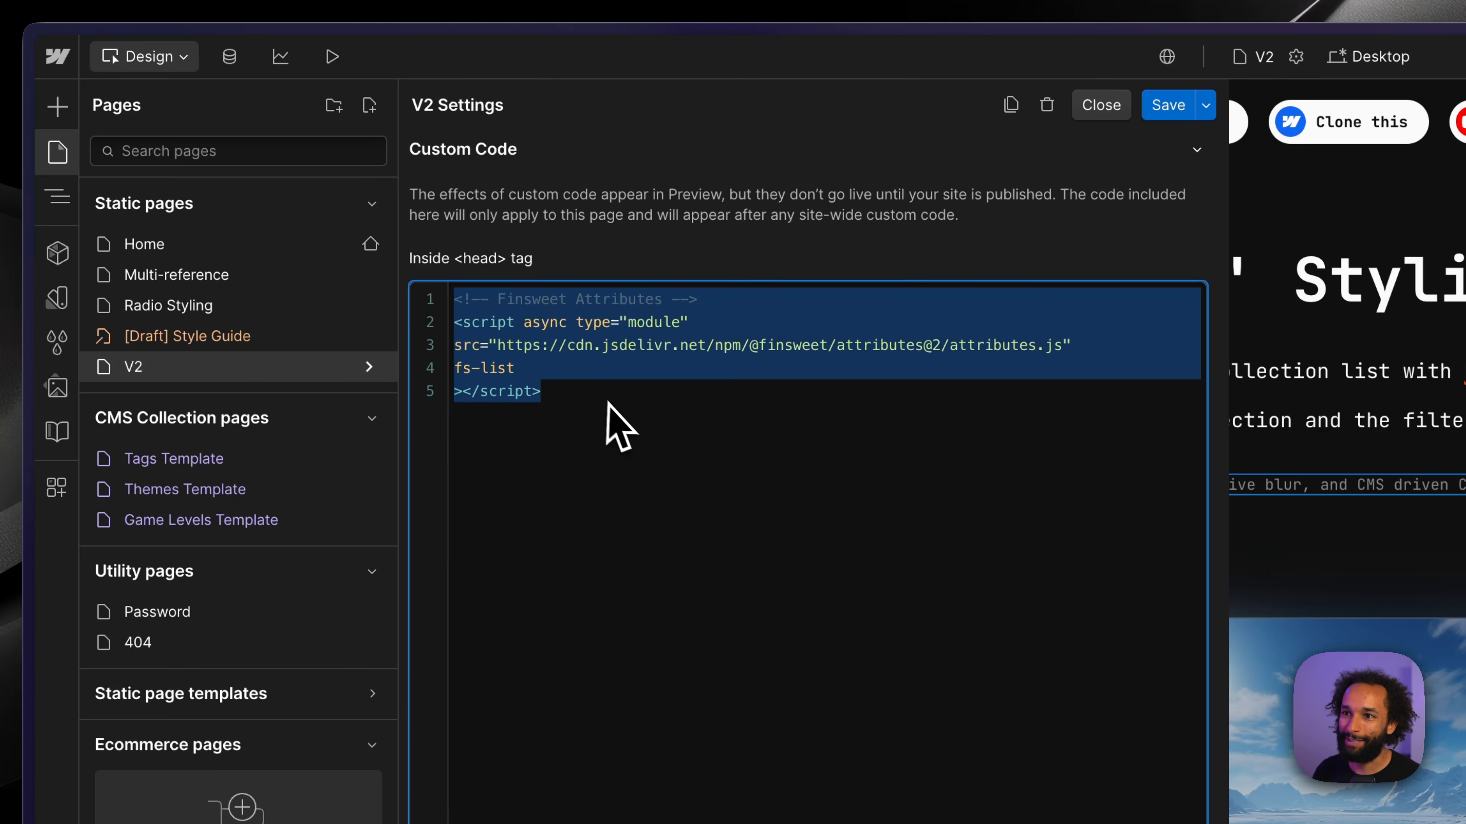
{"action": "left_click", "coordinate": [560, 370]}
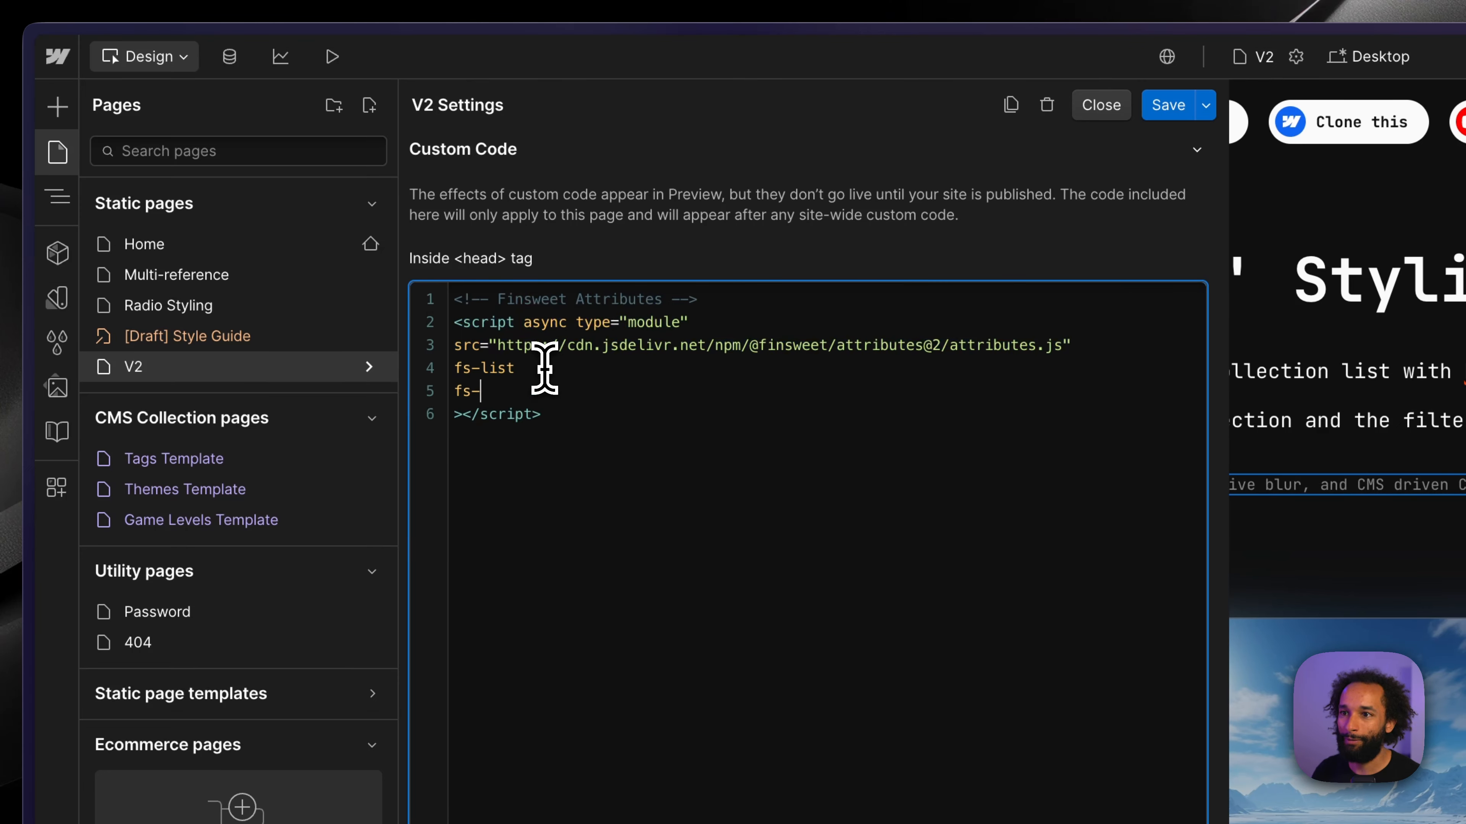
{"action": "key", "text": "BackSpace"}
{"action": "key", "text": "BackSpace"}
{"action": "key", "text": "BackSpace"}
{"action": "key", "text": "BackSpace"}
{"action": "key", "text": "BackSpace"}
{"action": "key", "text": "BackSpace"}
{"action": "key", "text": "BackSpace"}
{"action": "key", "text": "BackSpace"}
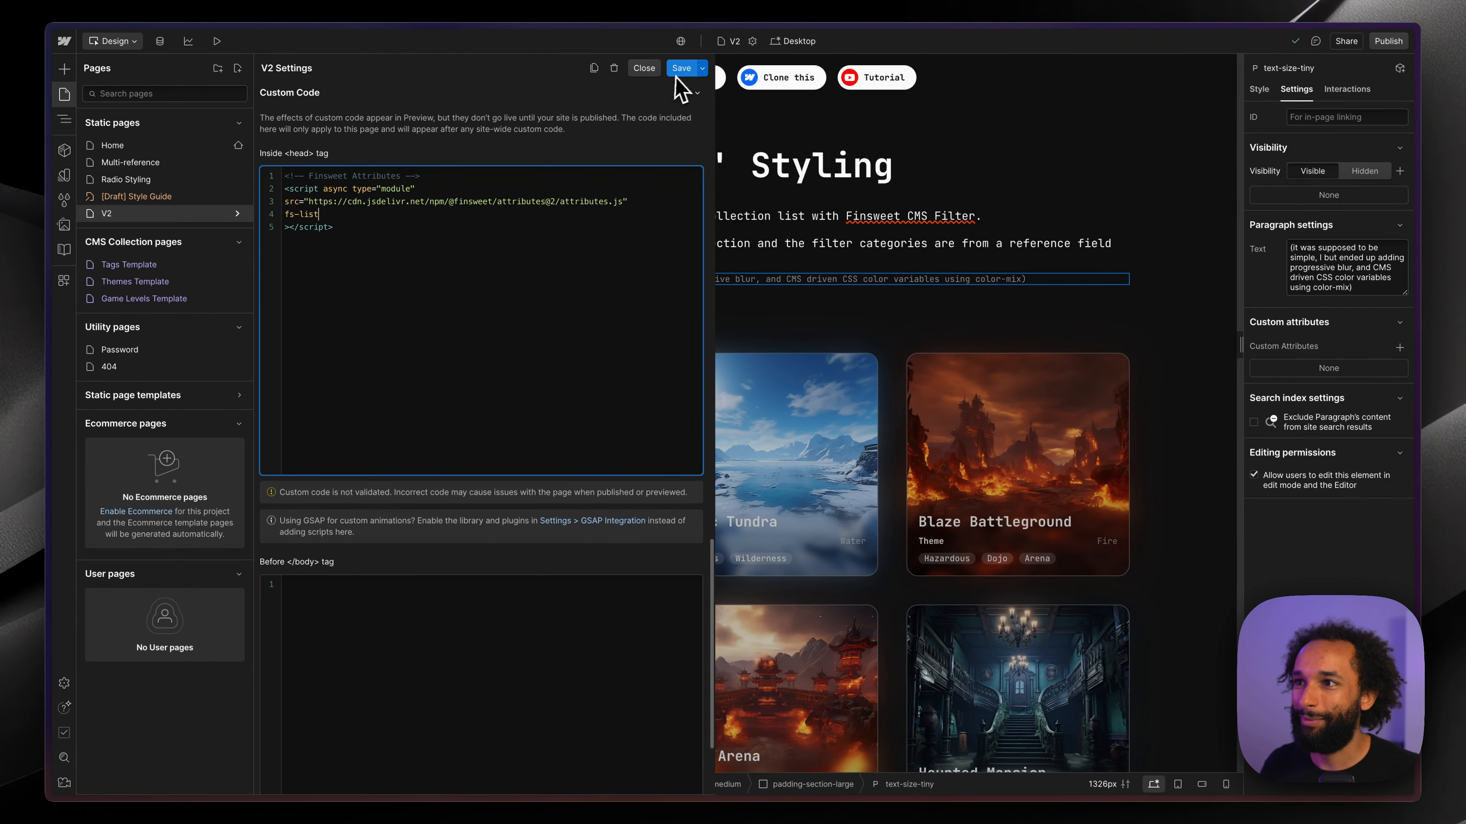
- Save the V2 page settings and show the page's element tree in the Navigator
{"action": "left_click", "coordinate": [677, 70]}
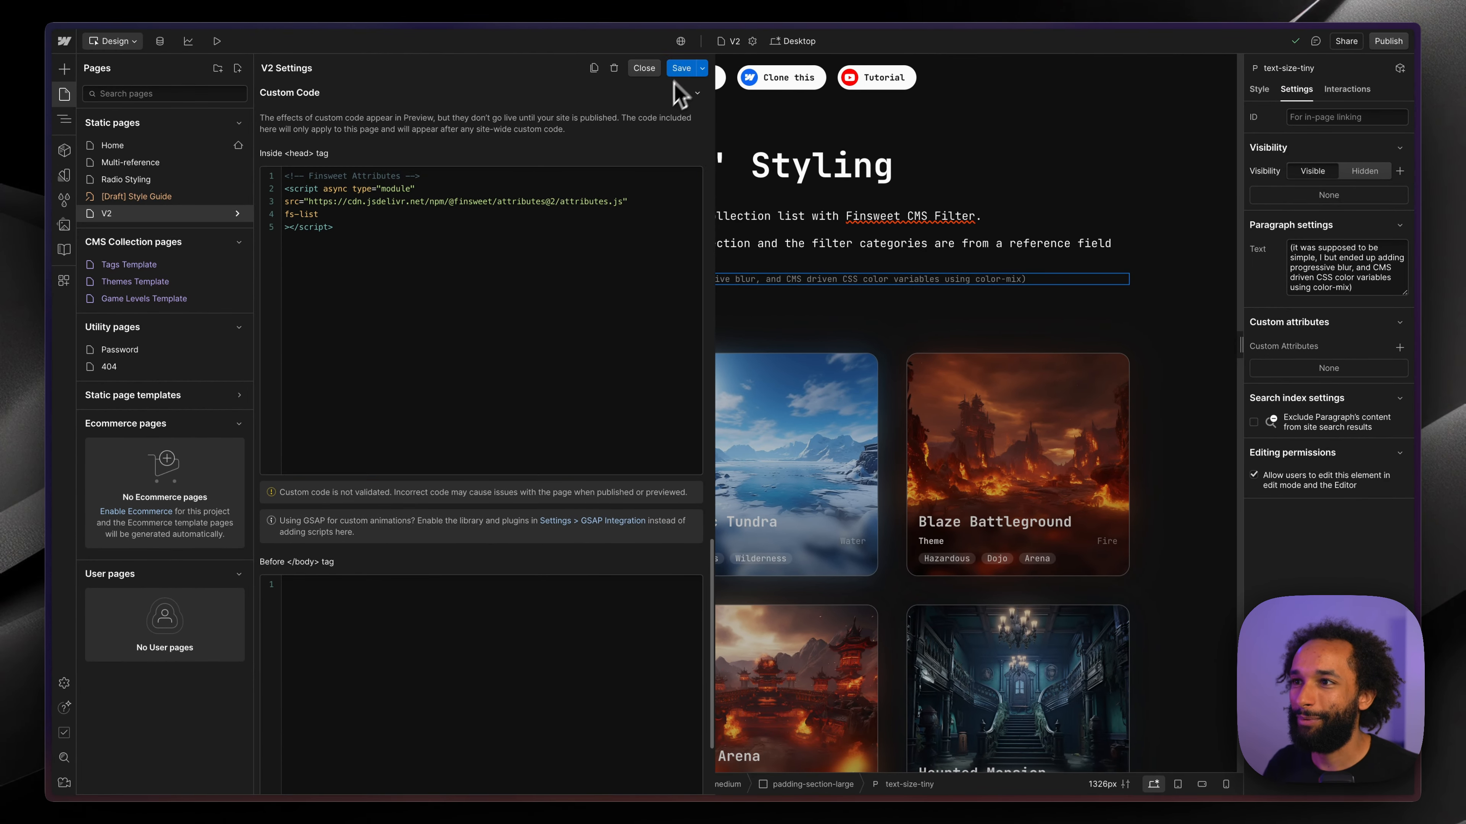
{"action": "key", "text": "z"}
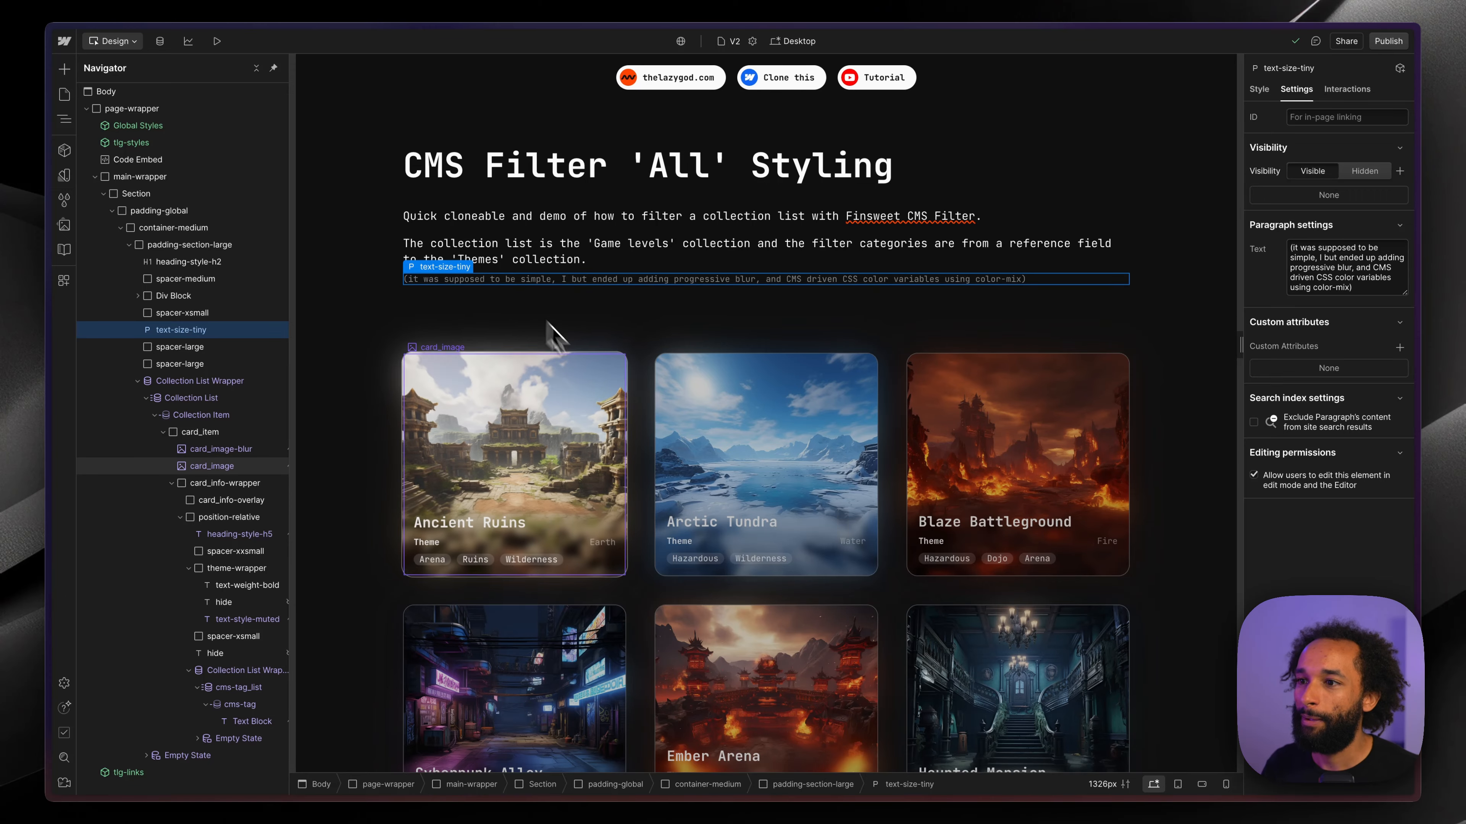
- Examine the Game Levels collection list structure, including its wrapper, the card item, the nested tag list and the theme text
{"action": "left_click", "coordinate": [648, 386]}
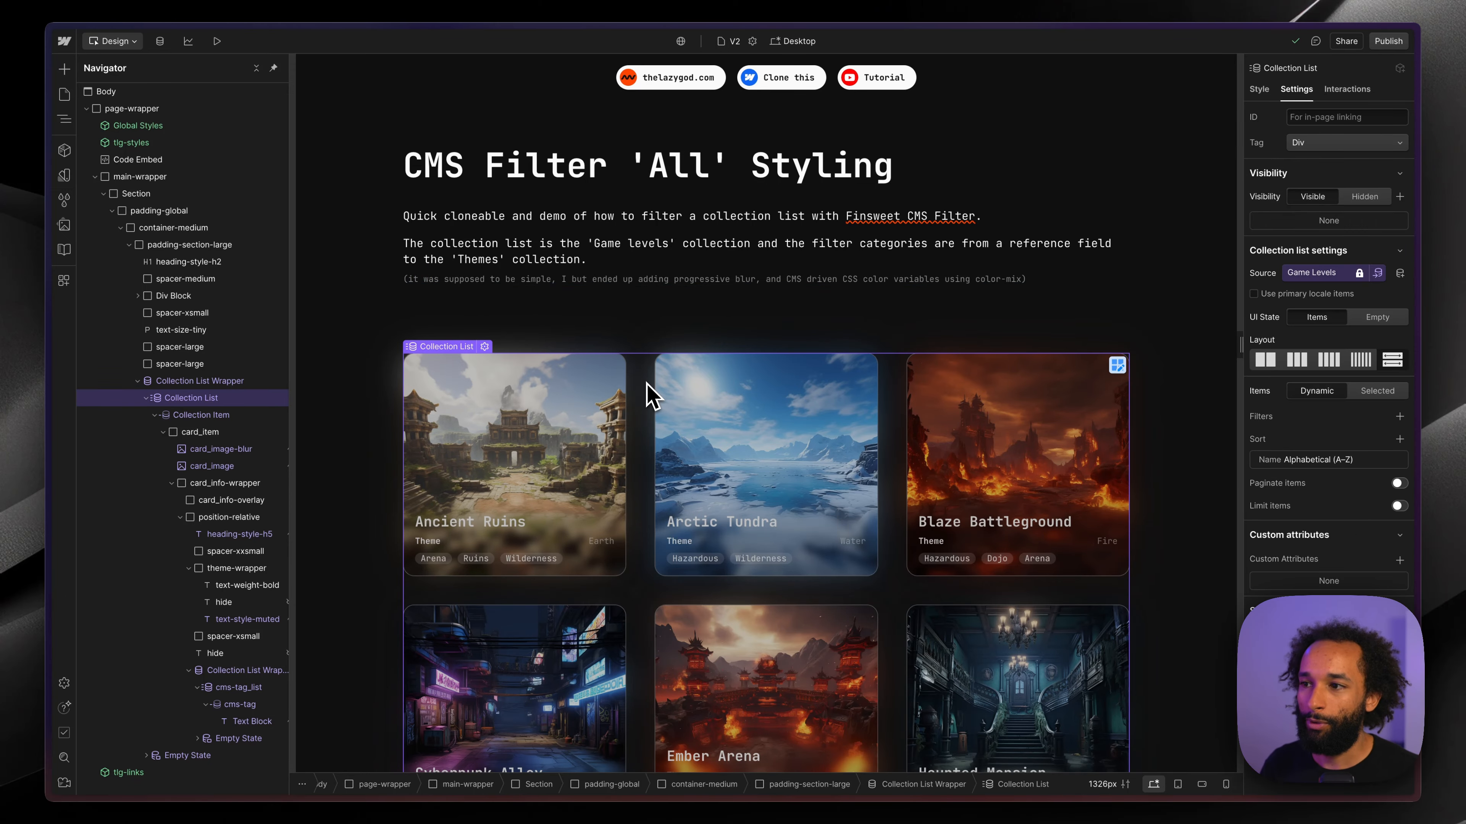
{"action": "left_click", "coordinate": [191, 381]}
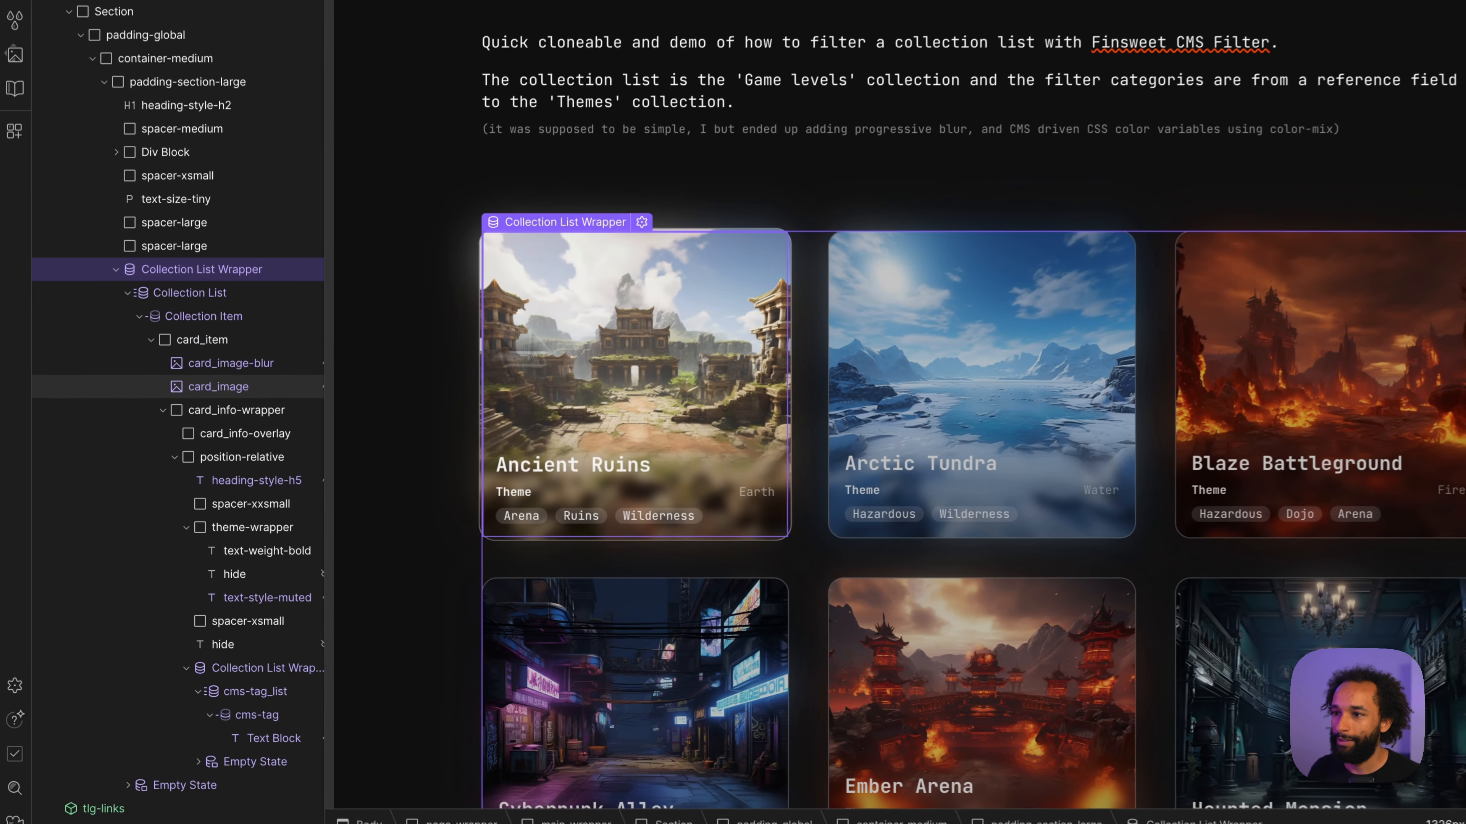
{"action": "left_click", "coordinate": [657, 378]}
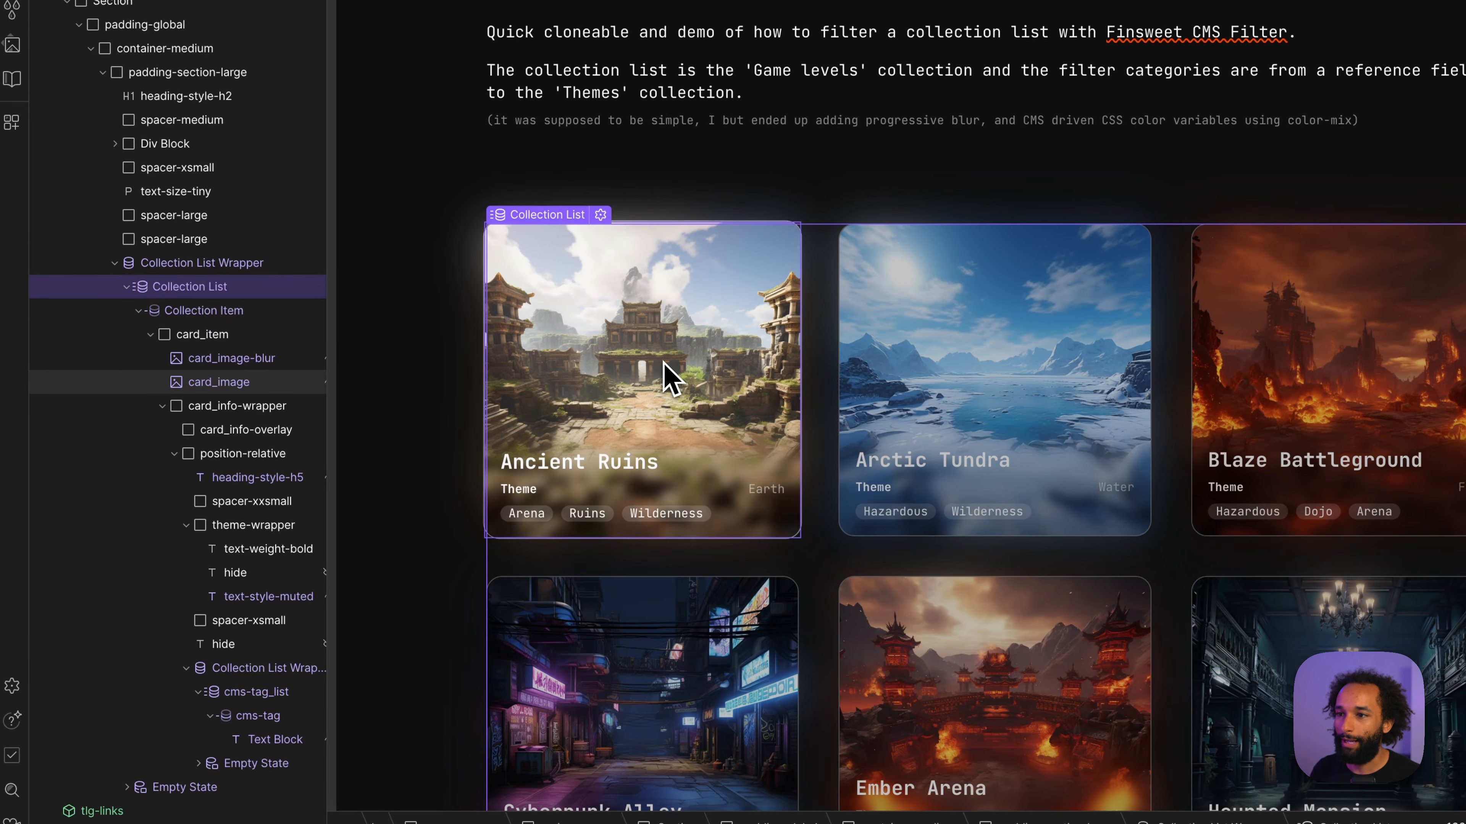
{"action": "left_click", "coordinate": [195, 348]}
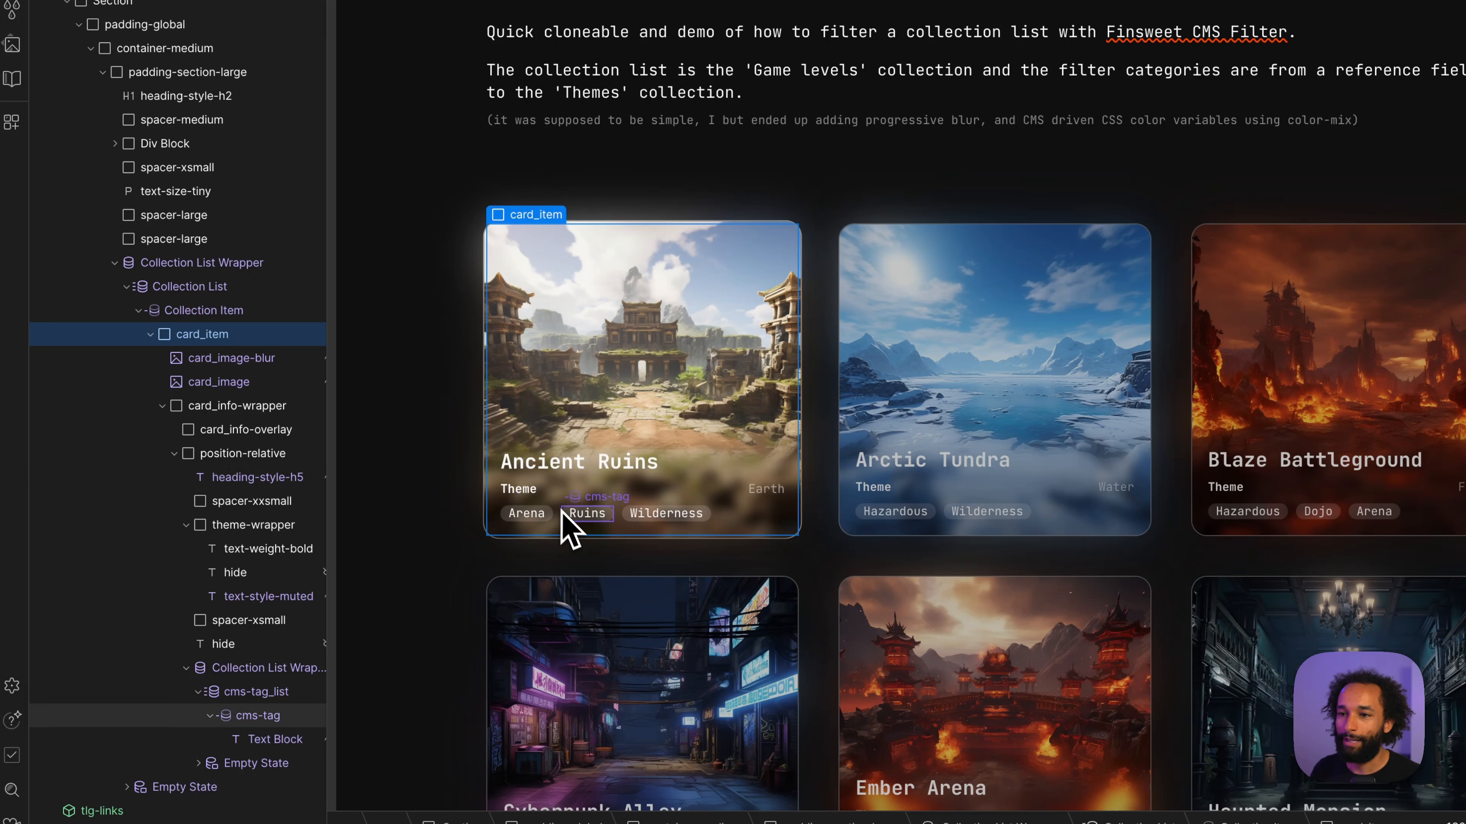
{"action": "left_click", "coordinate": [623, 523]}
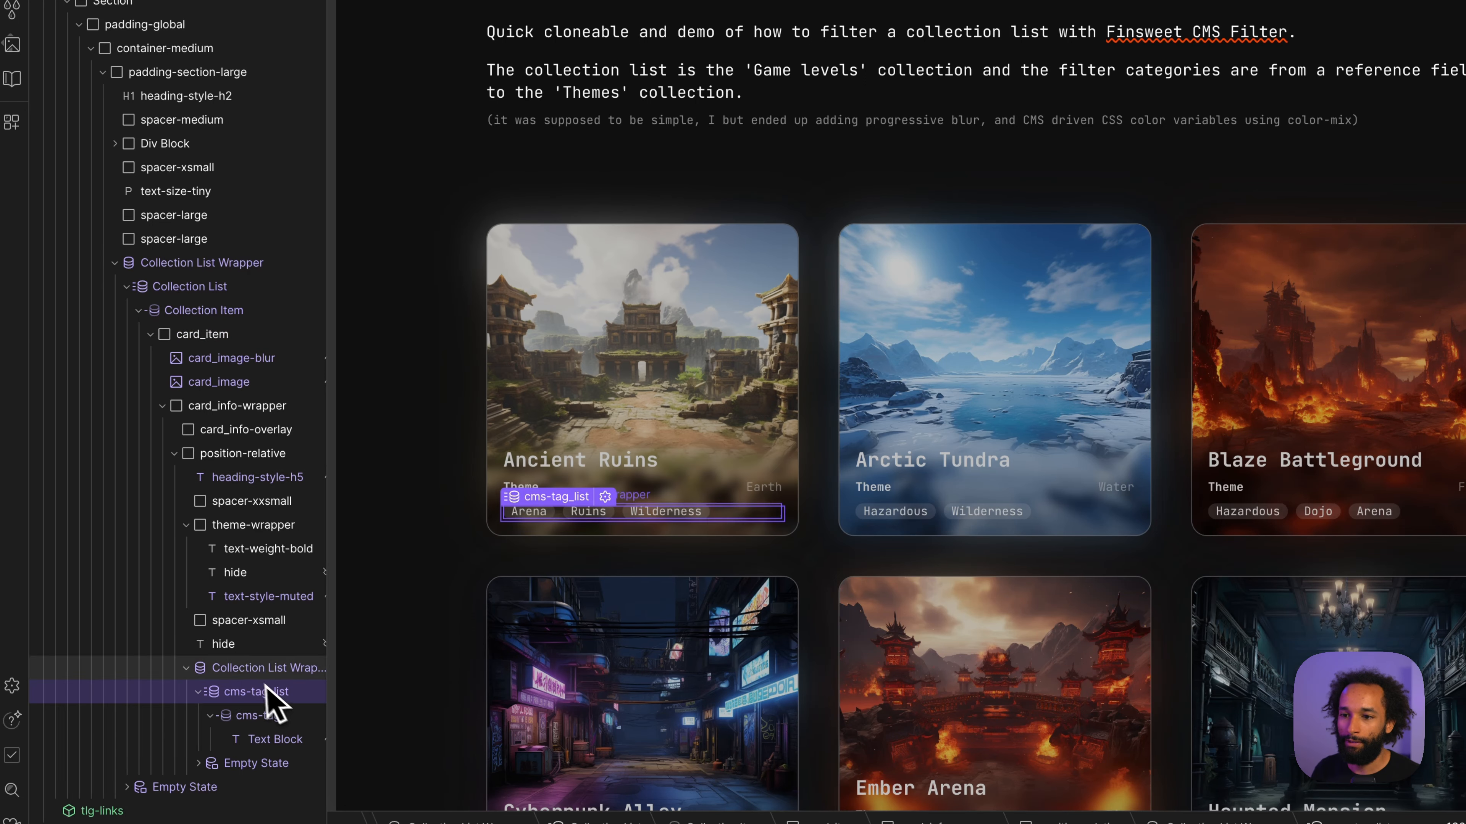
{"action": "left_click", "coordinate": [254, 677]}
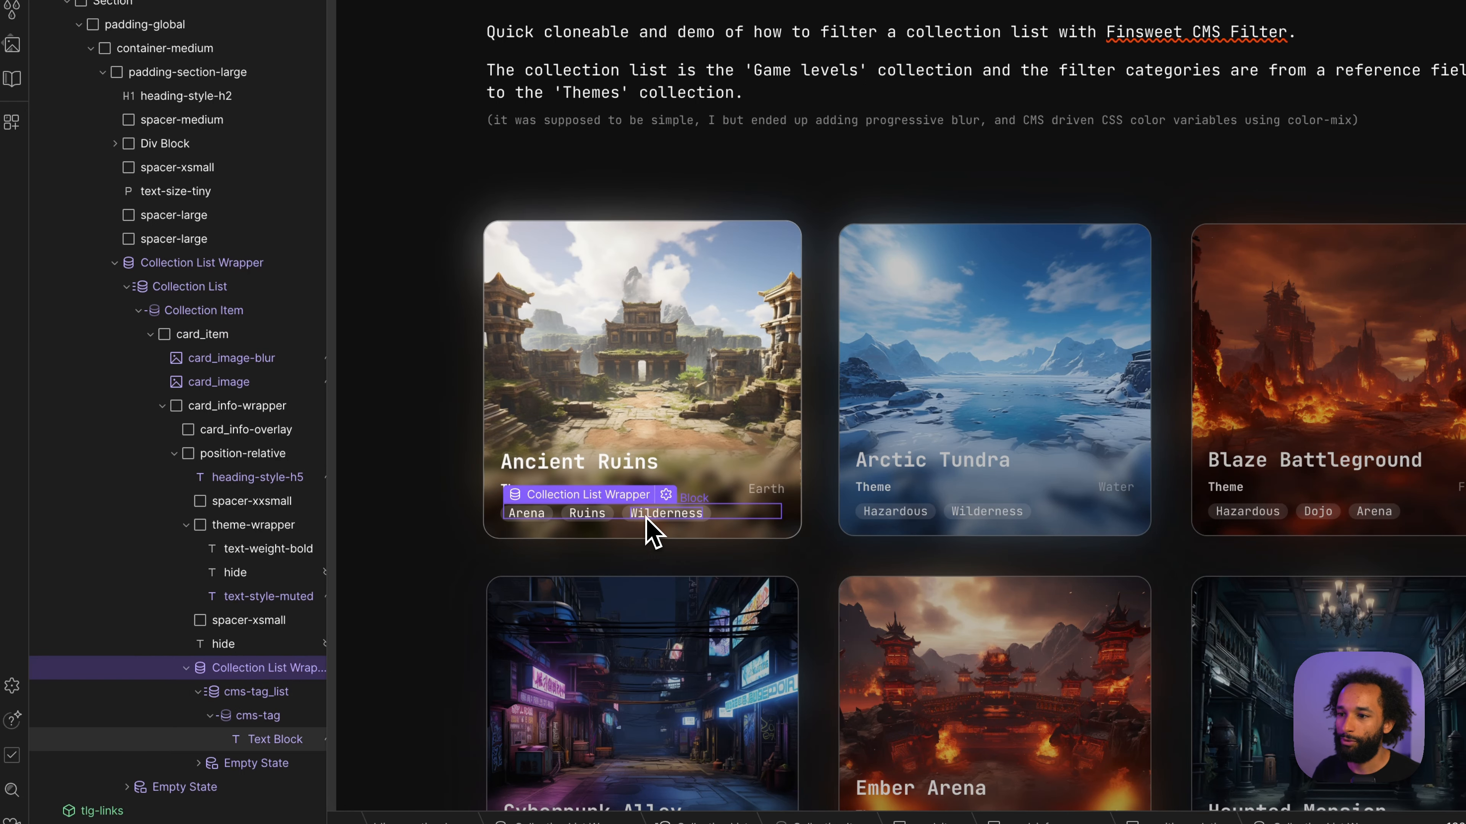
{"action": "left_click", "coordinate": [649, 516]}
{"action": "left_click", "coordinate": [526, 514]}
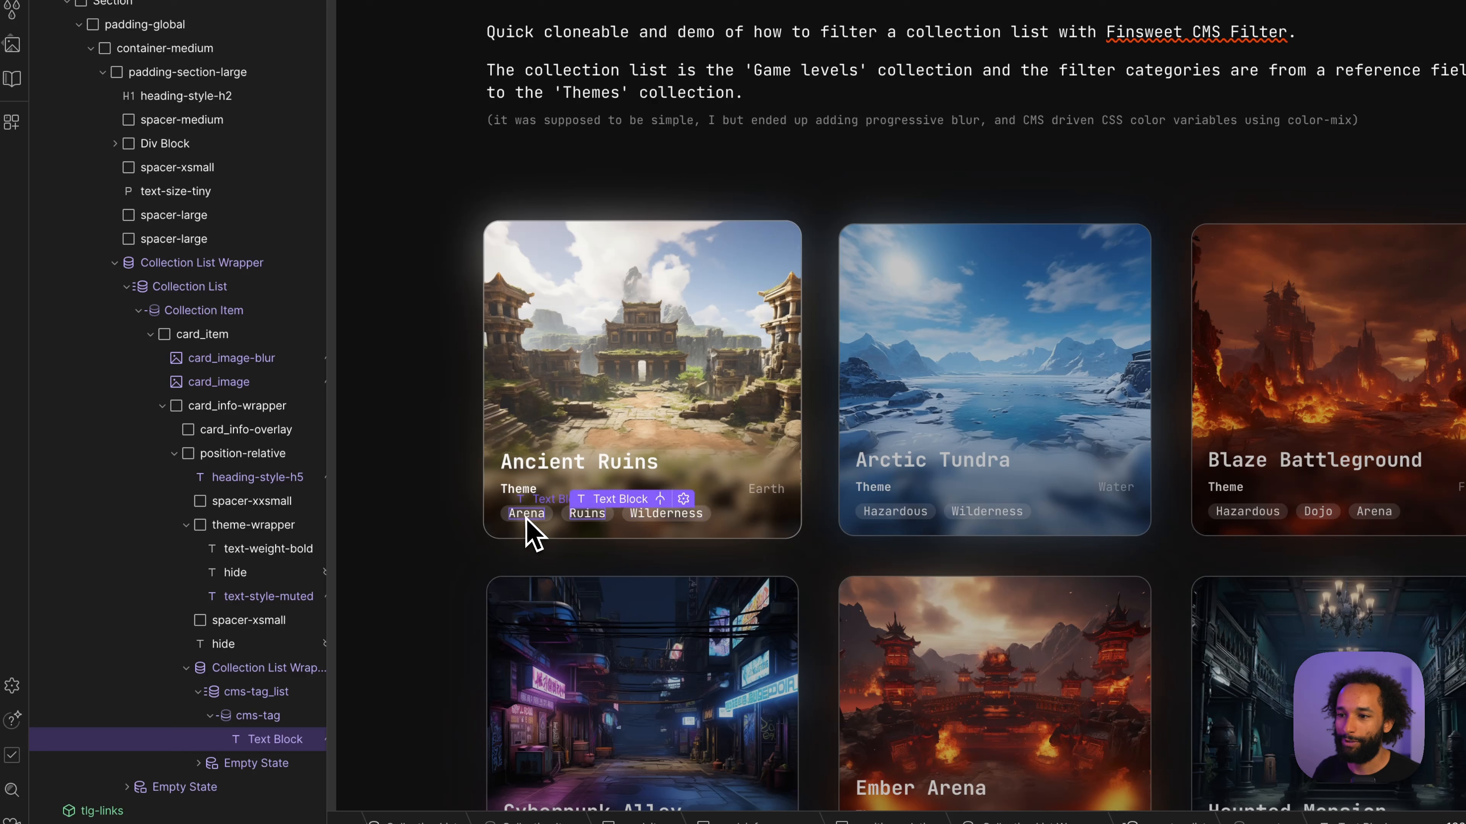
{"action": "left_click", "coordinate": [663, 520]}
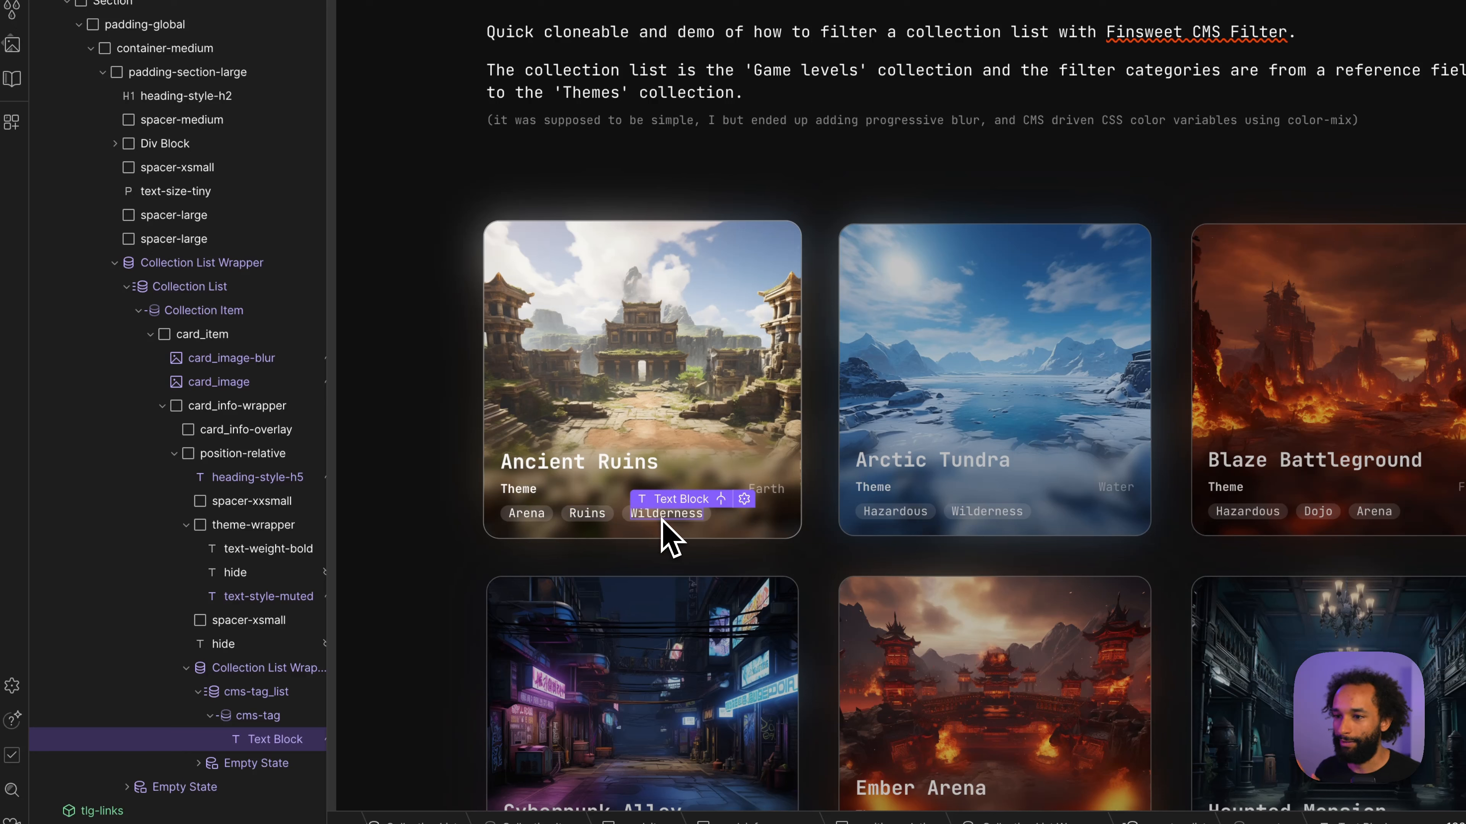
{"action": "left_click", "coordinate": [765, 488]}
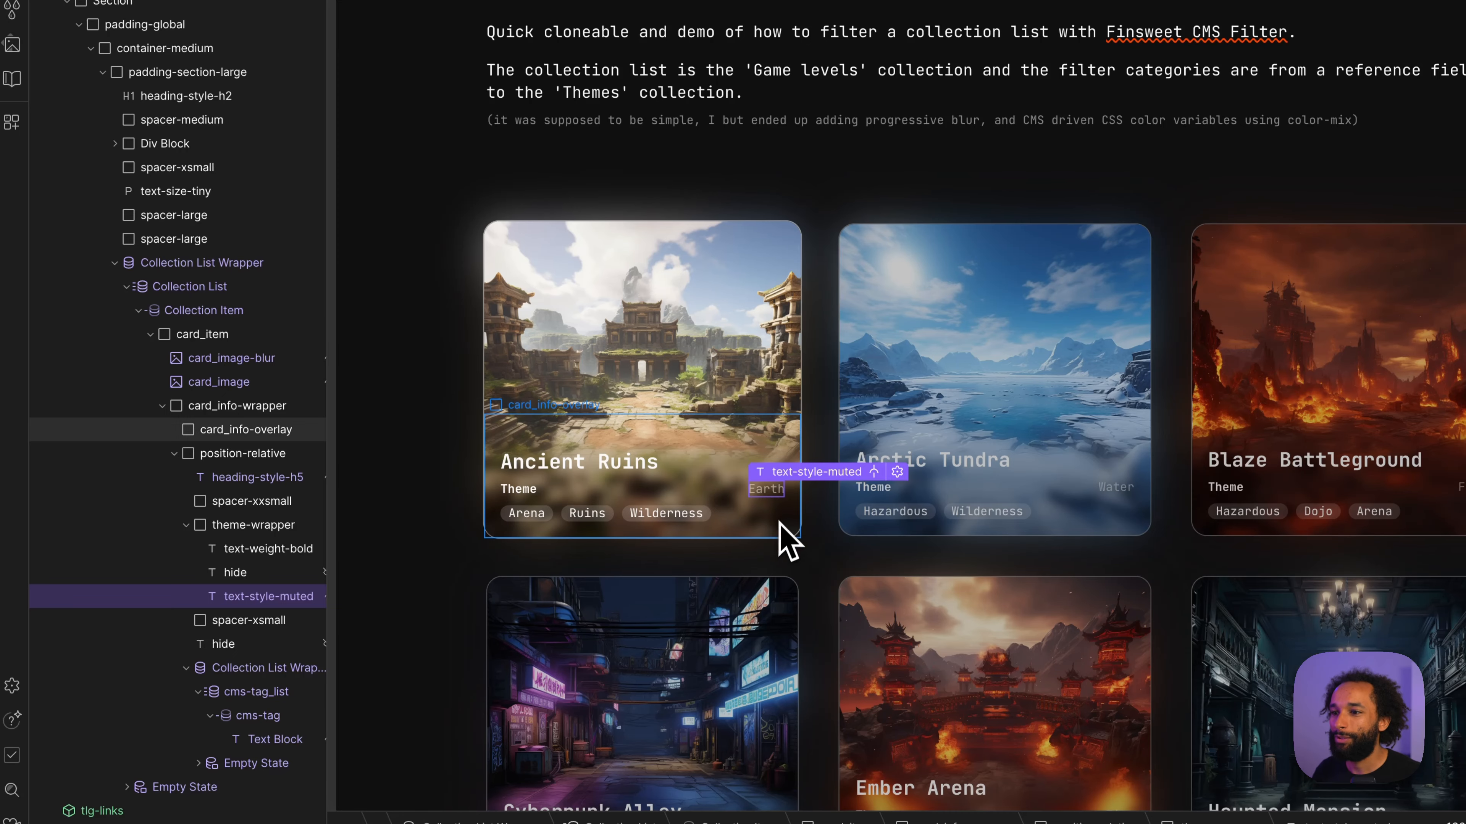
{"action": "left_click", "coordinate": [671, 514]}
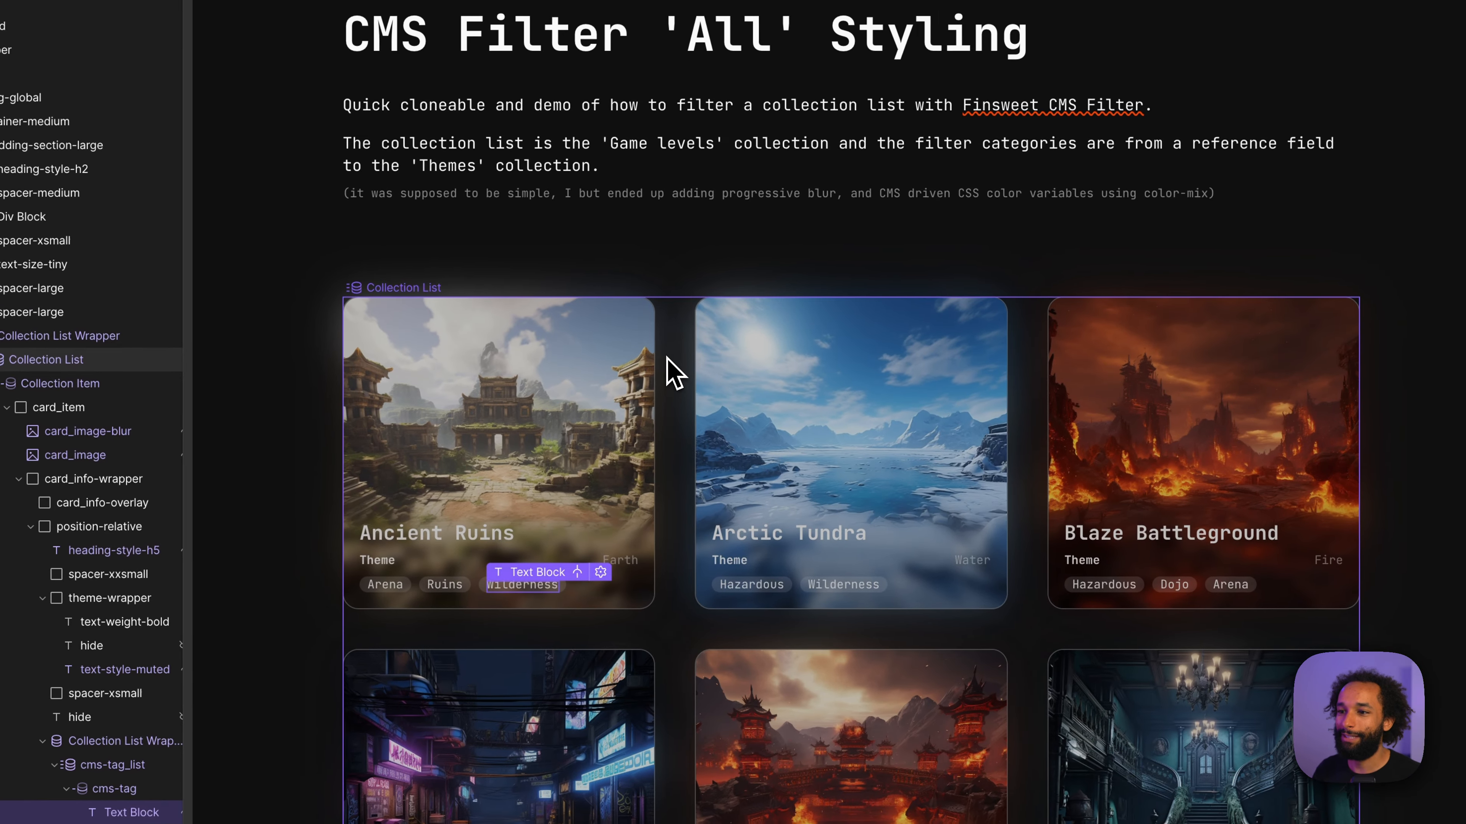
{"action": "left_click", "coordinate": [667, 359]}
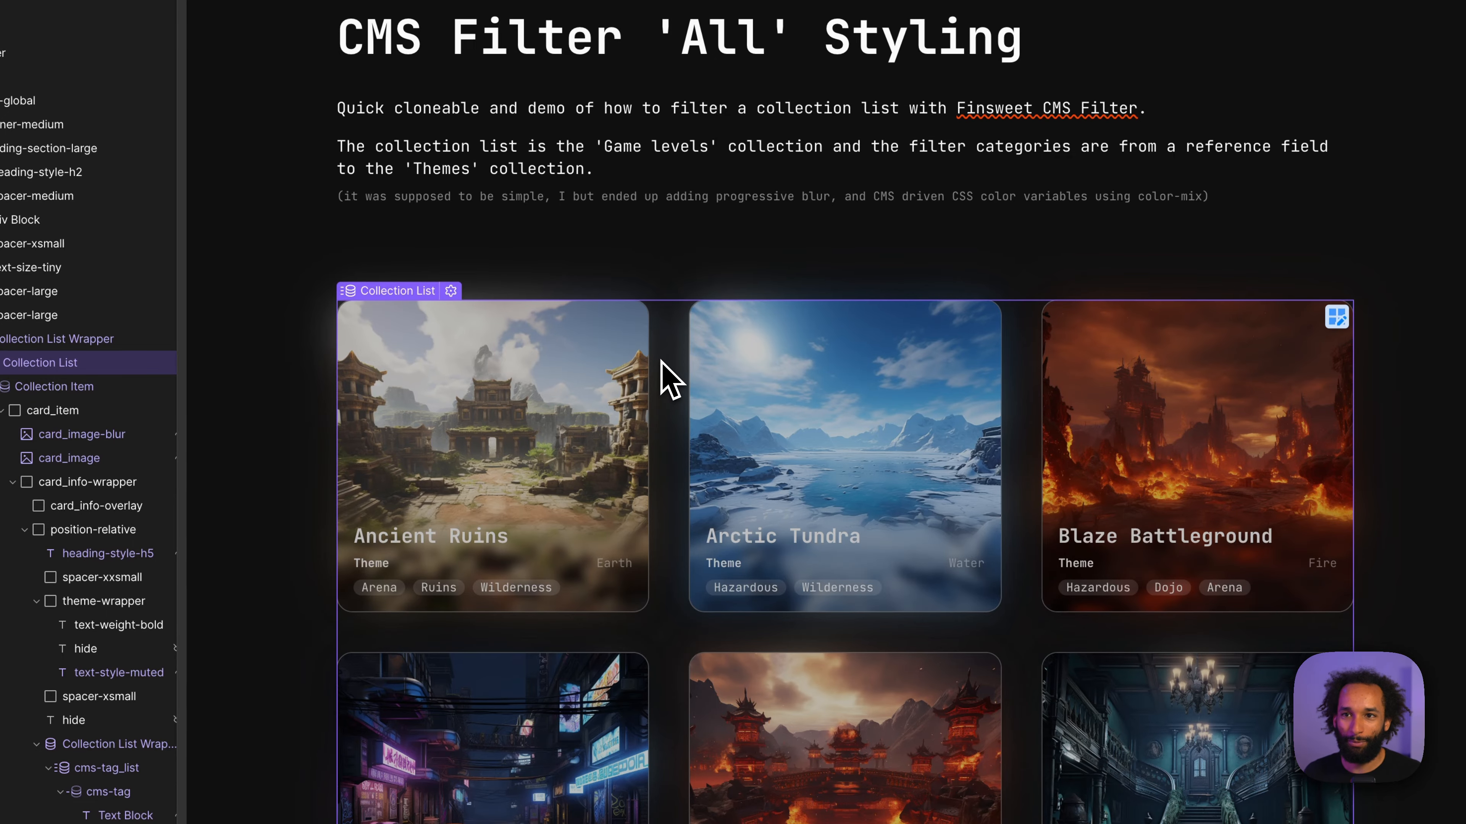
- Insert a Form Block between the two large spacers above the Game Levels collection list
{"action": "left_click", "coordinate": [414, 197]}
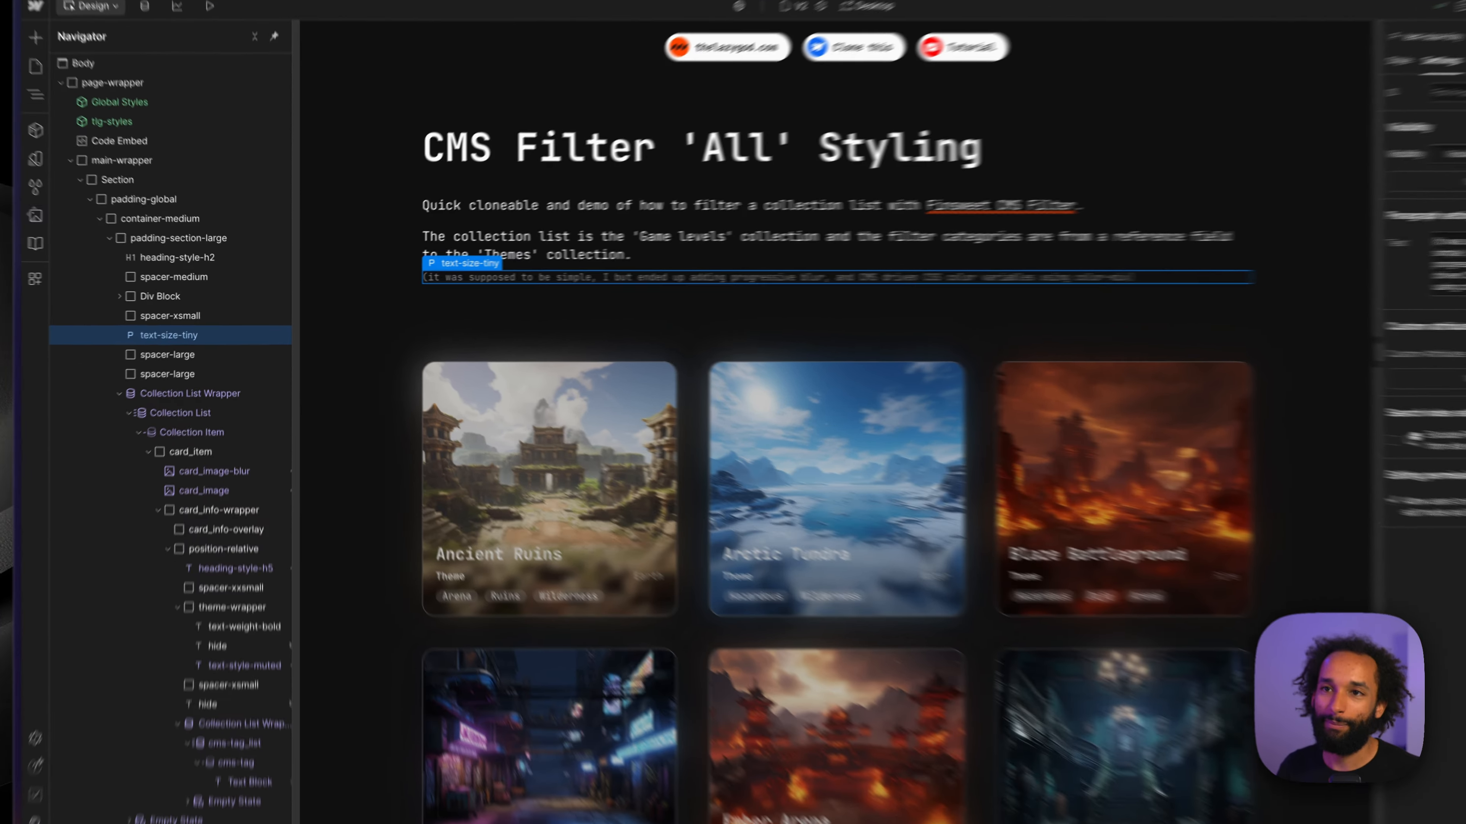
{"action": "key", "text": "super+e"}
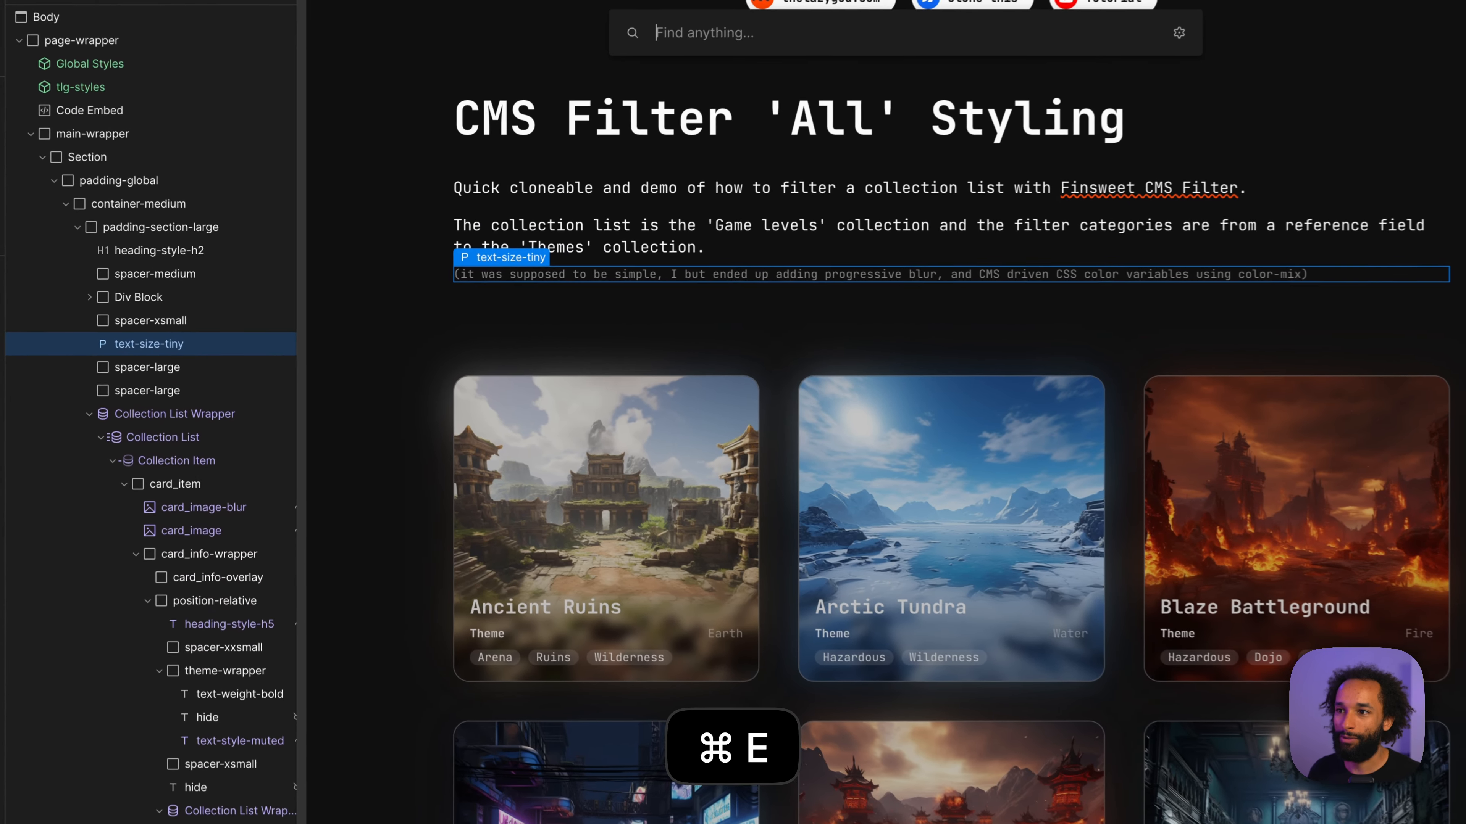
{"action": "type", "text": "for"}
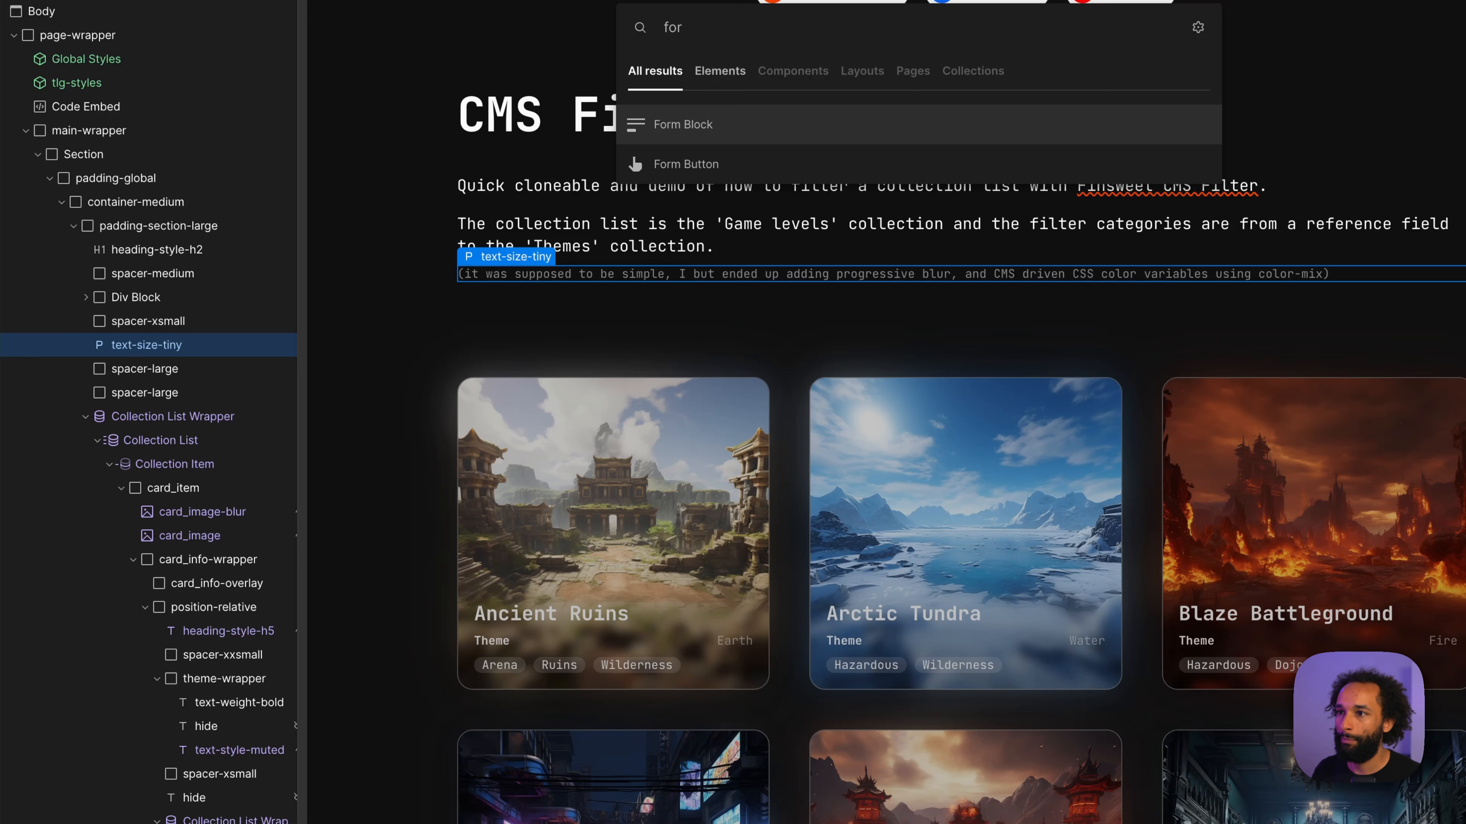
{"action": "key", "text": "Return"}
{"action": "key", "text": "super+Right"}
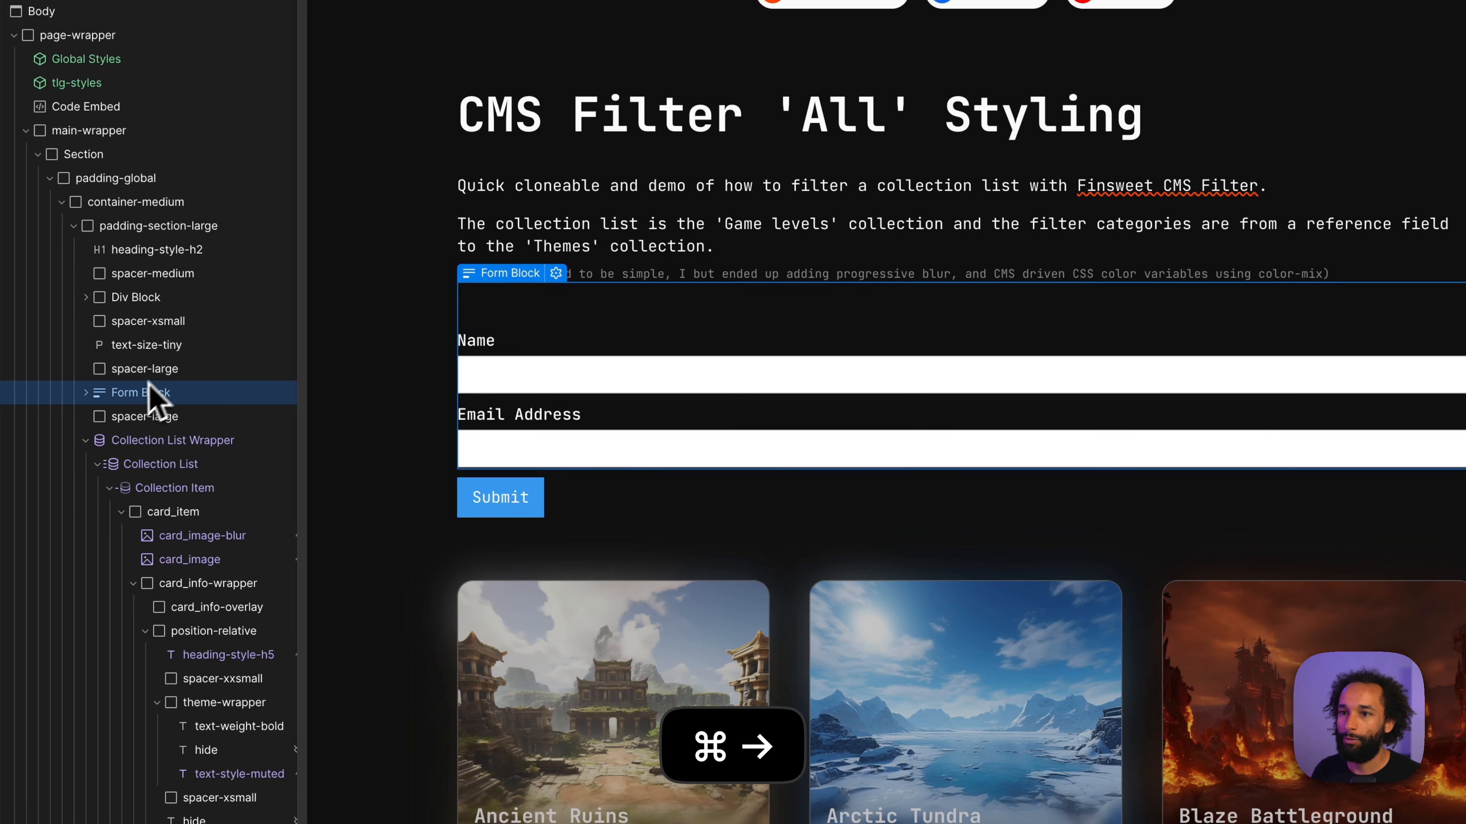
- Delete the default Name and Email Address labels, both text fields and the submit button from inside the new form
{"action": "key", "text": "Right"}
{"action": "key", "text": "Right"}
{"action": "key", "text": "Right"}
{"action": "key", "text": "Right"}
{"action": "key", "text": "Right"}
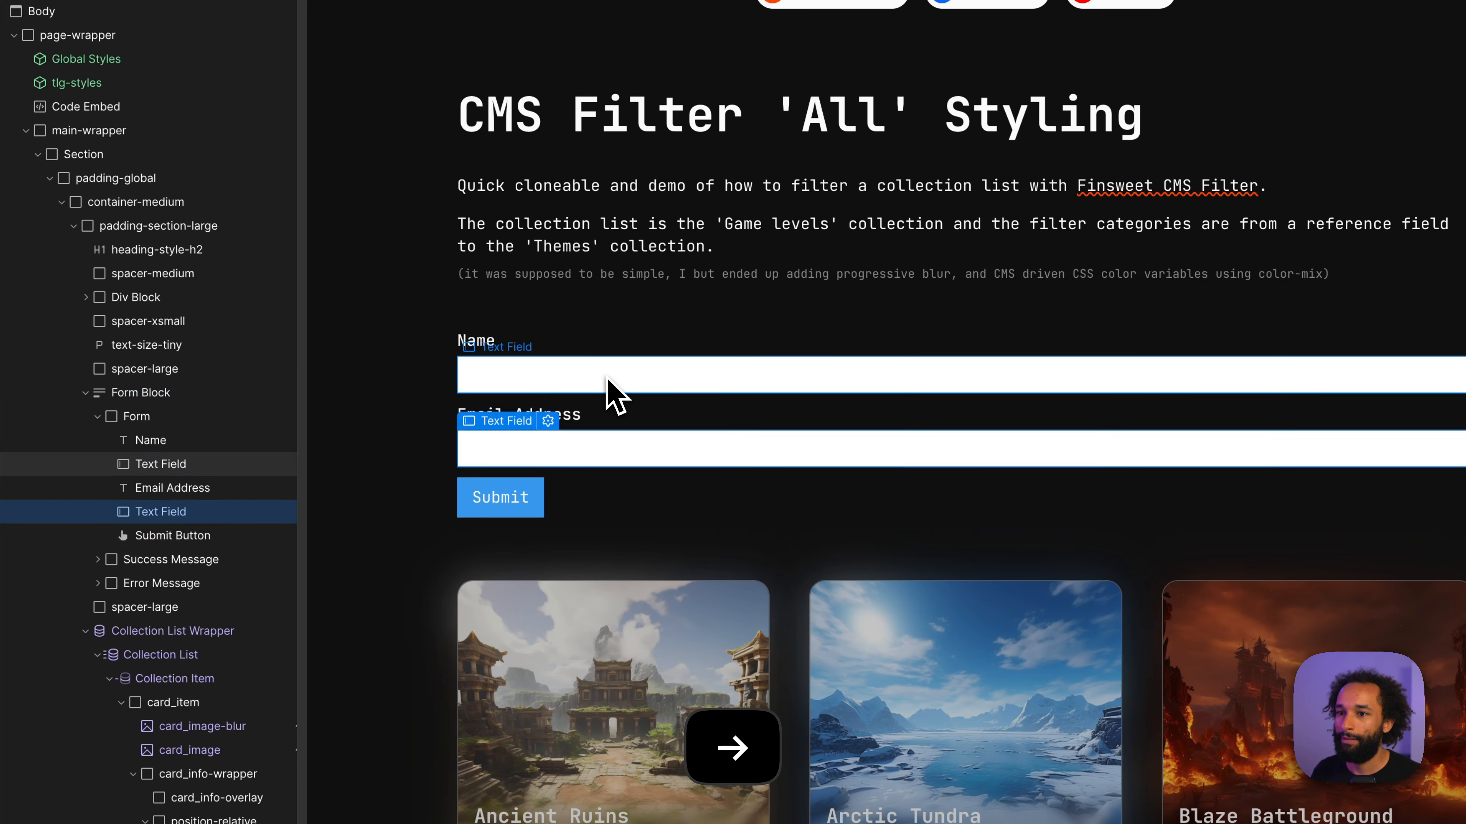
{"action": "key", "text": "Right"}
{"action": "key", "text": "BackSpace"}
{"action": "key", "text": "BackSpace"}
{"action": "key", "text": "BackSpace"}
{"action": "key", "text": "BackSpace"}
{"action": "key", "text": "BackSpace"}
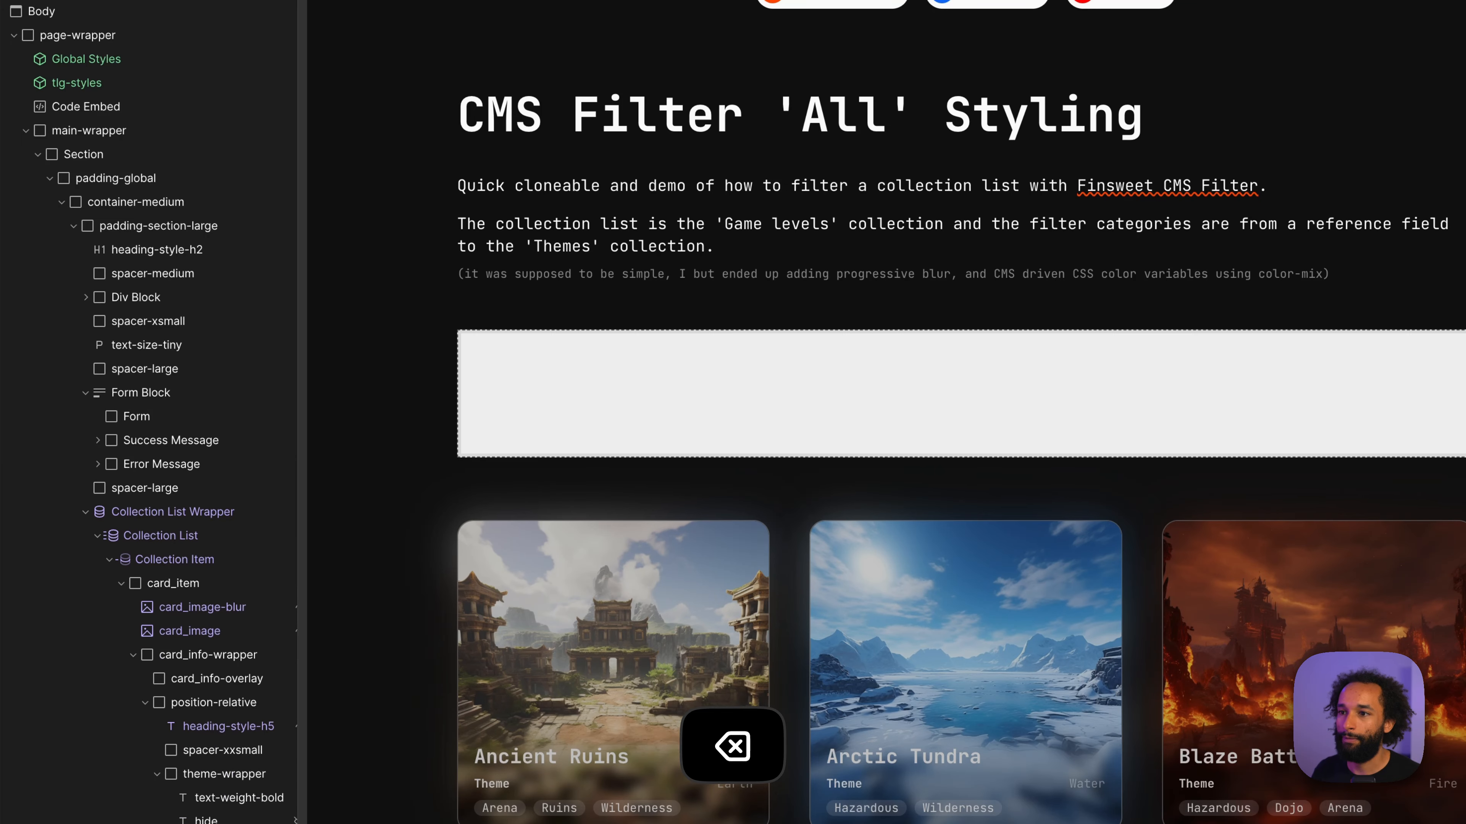
- Add a text block reading "Themes" inside the empty form
{"action": "left_click", "coordinate": [202, 419]}
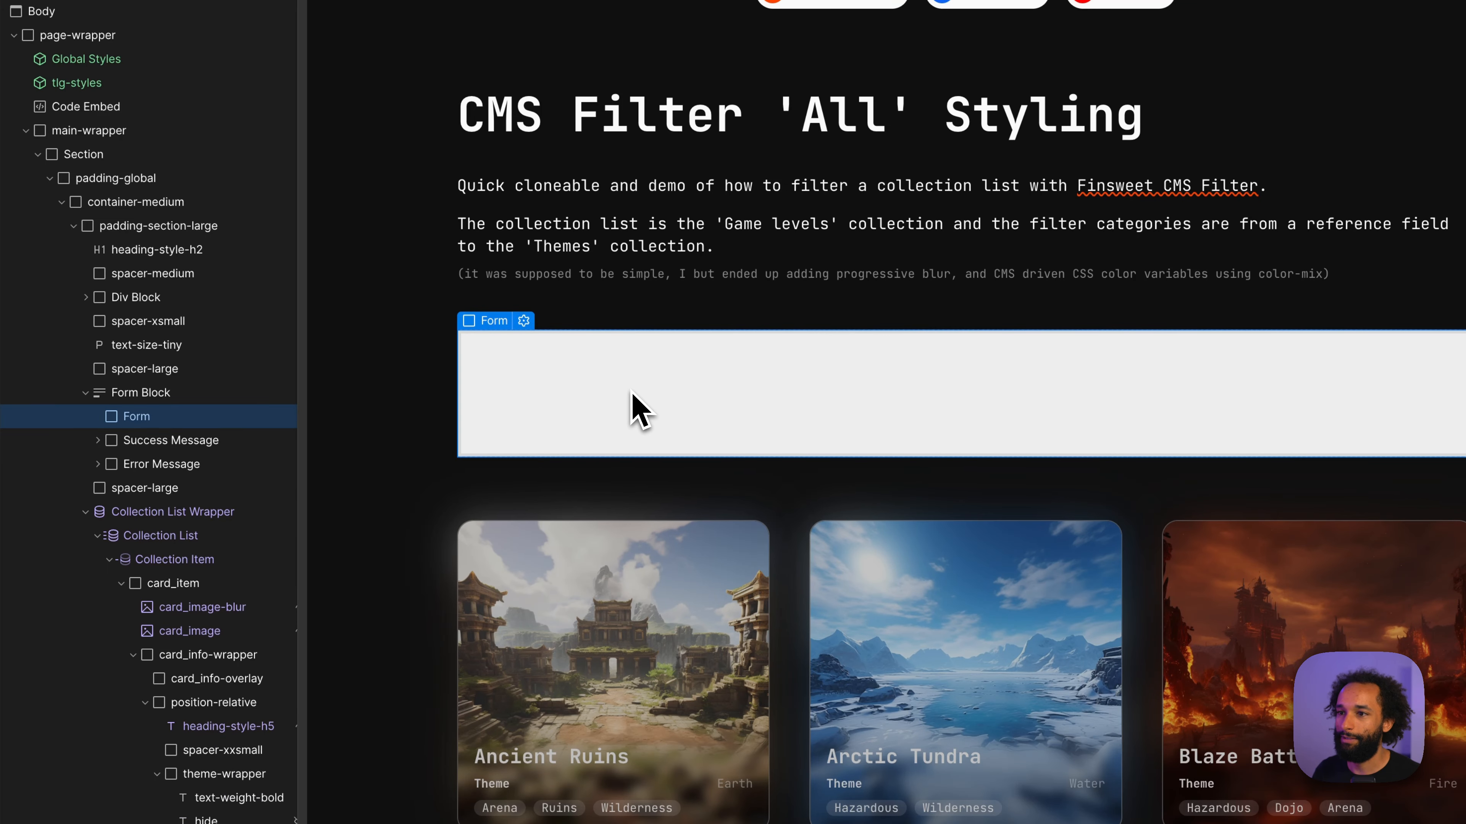
{"action": "key", "text": "super+e"}
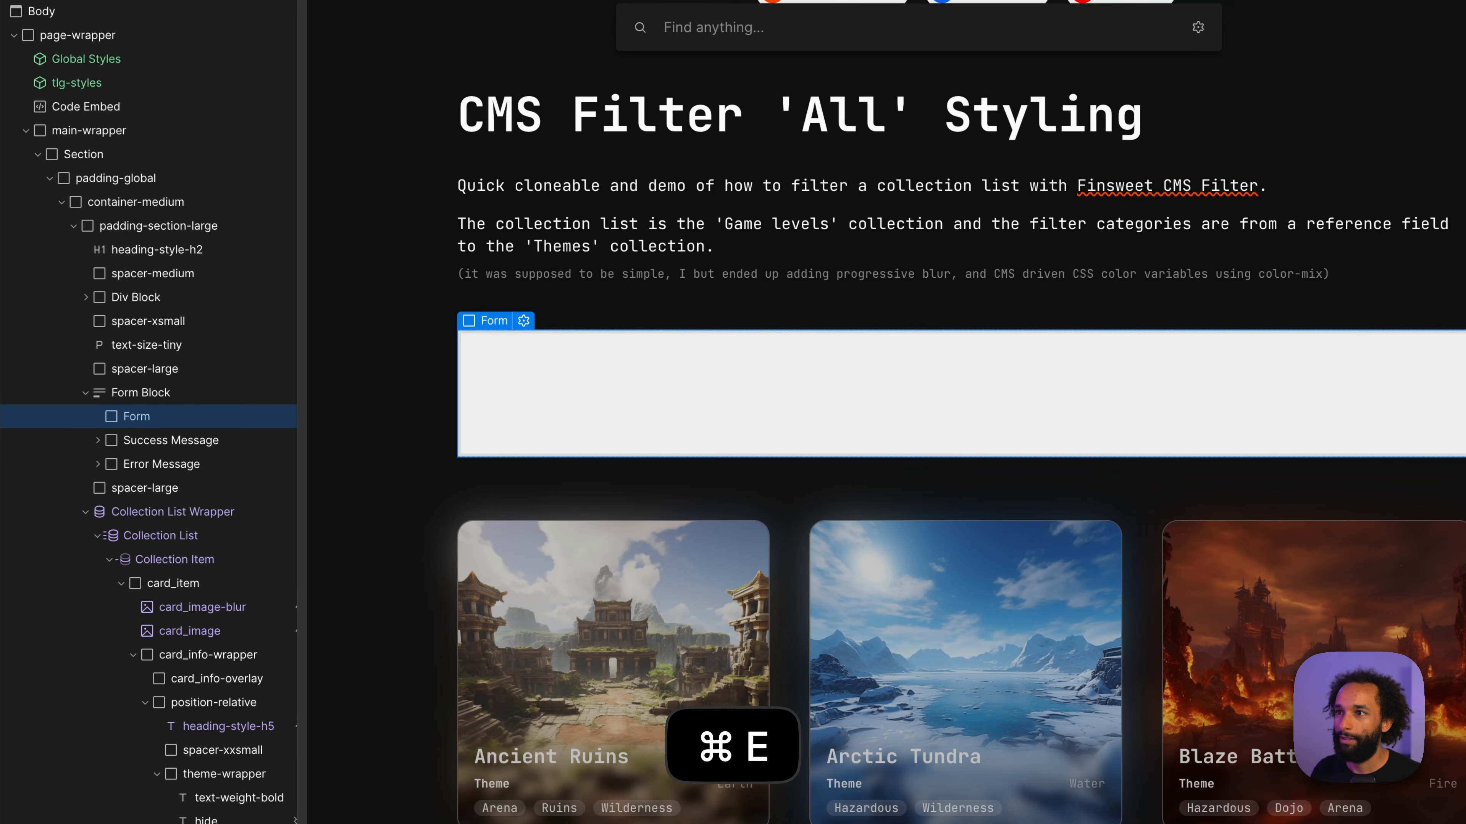
{"action": "type", "text": "tex2"}
{"action": "key", "text": "BackSpace"}
{"action": "key", "text": "Down"}
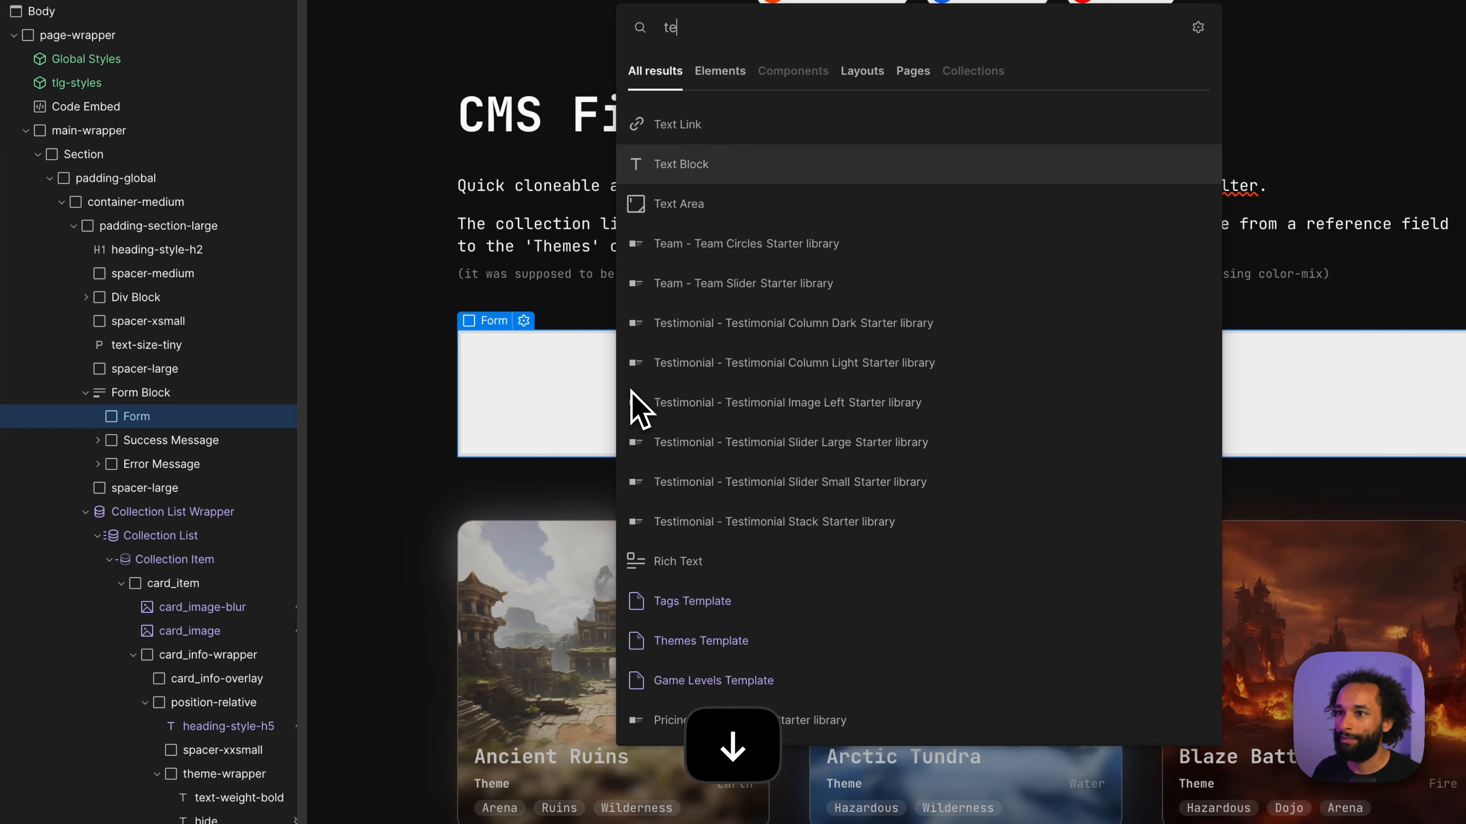
{"action": "key", "text": "Return"}
{"action": "key", "text": "super+a"}
{"action": "type", "text": "Theme"}
{"action": "key", "text": "BackSpace"}
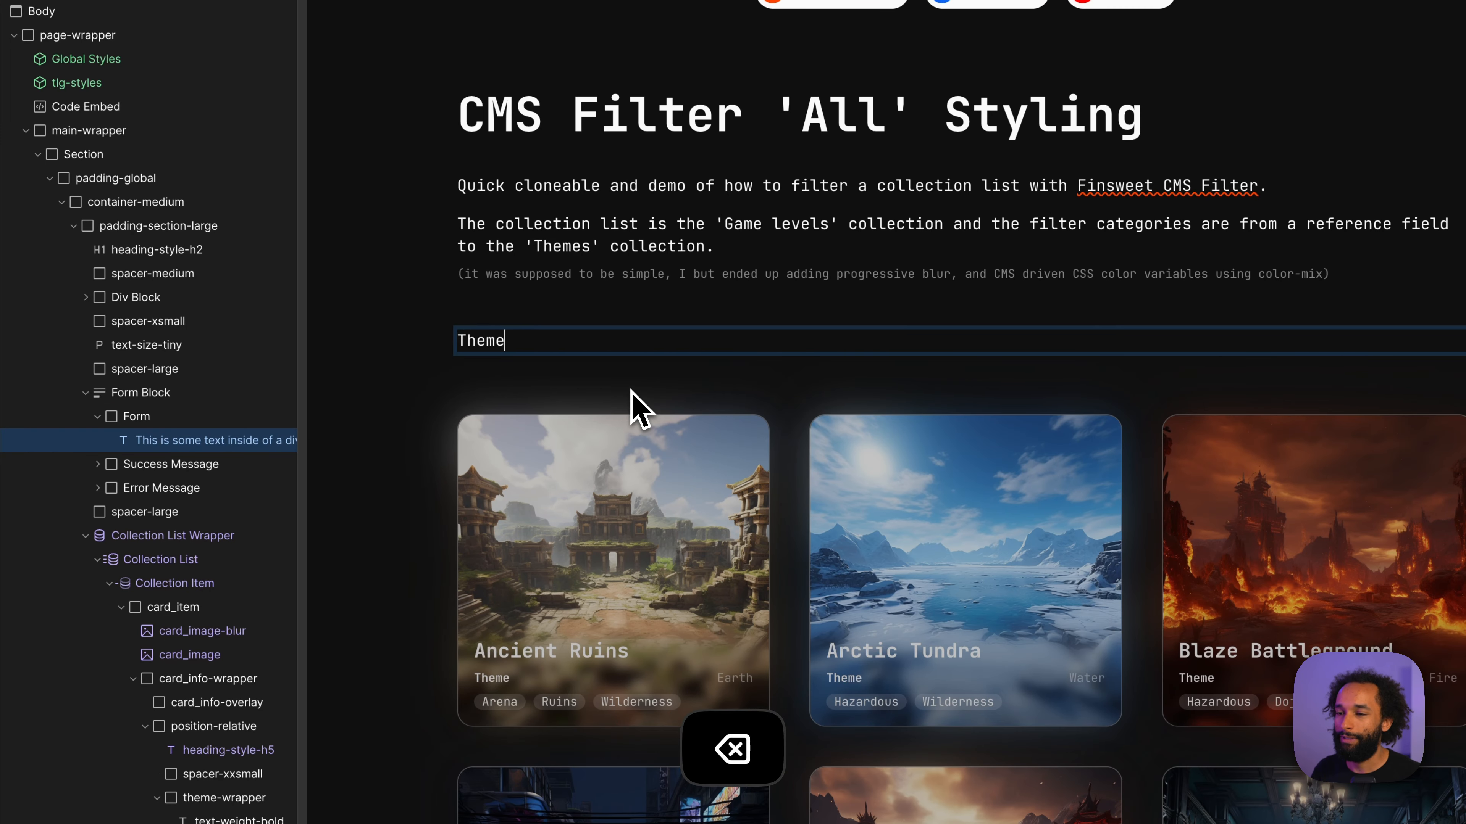
{"action": "key", "text": "Escape"}
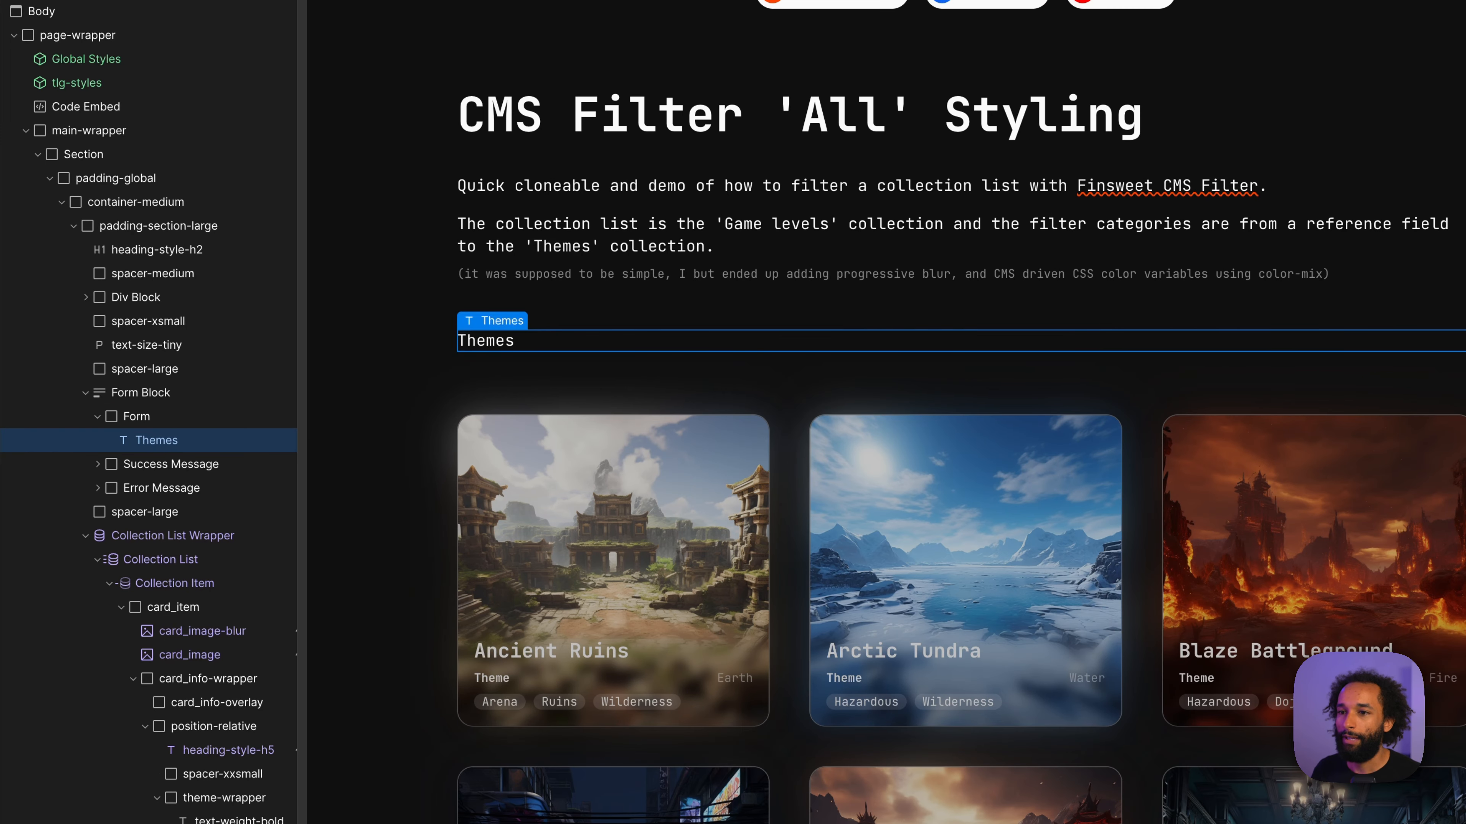
- Duplicate the Themes text block and change the copy's text to "Tags"
{"action": "key", "text": "super+d"}
{"action": "key", "text": "Return"}
{"action": "key", "text": "Right"}
{"action": "key", "text": "super+a"}
{"action": "type", "text": "Ta"}
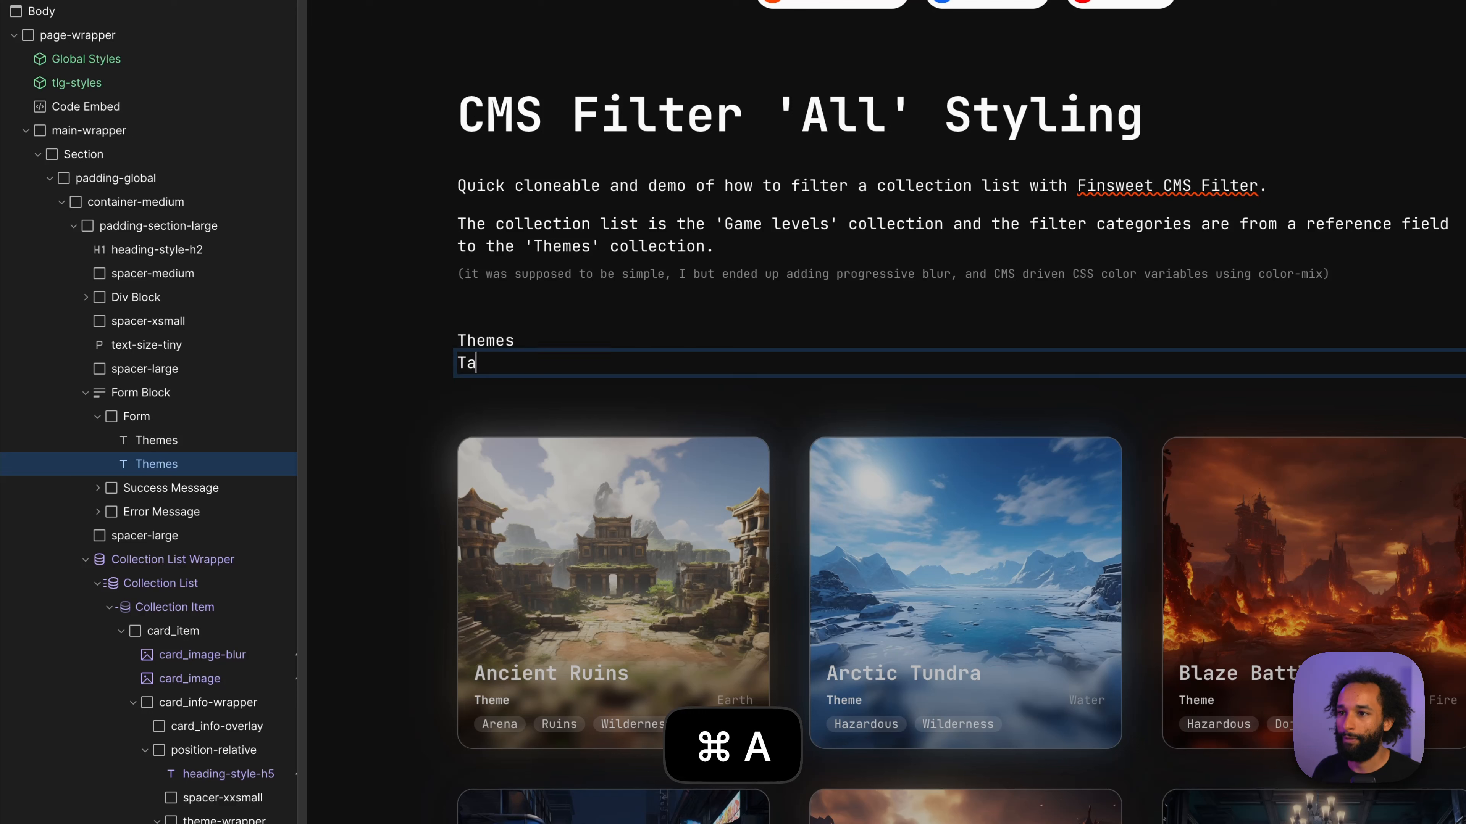
{"action": "key", "text": "Escape"}
- Insert a collection list between the Themes and Tags text blocks and set its source to the Themes collection
{"action": "key", "text": "Left"}
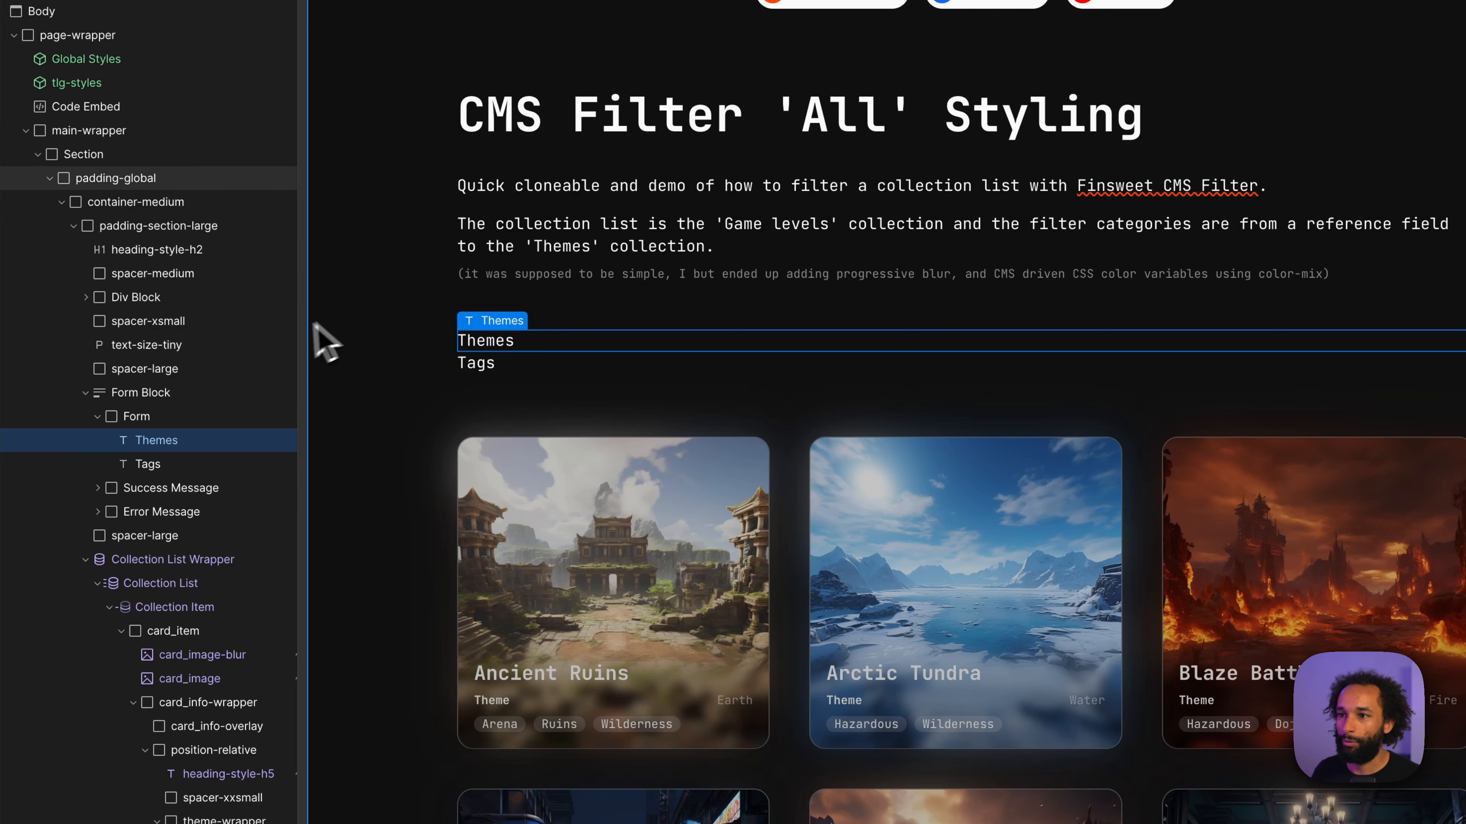
{"action": "key", "text": "super+e"}
{"action": "type", "text": "coll"}
{"action": "key", "text": "Return"}
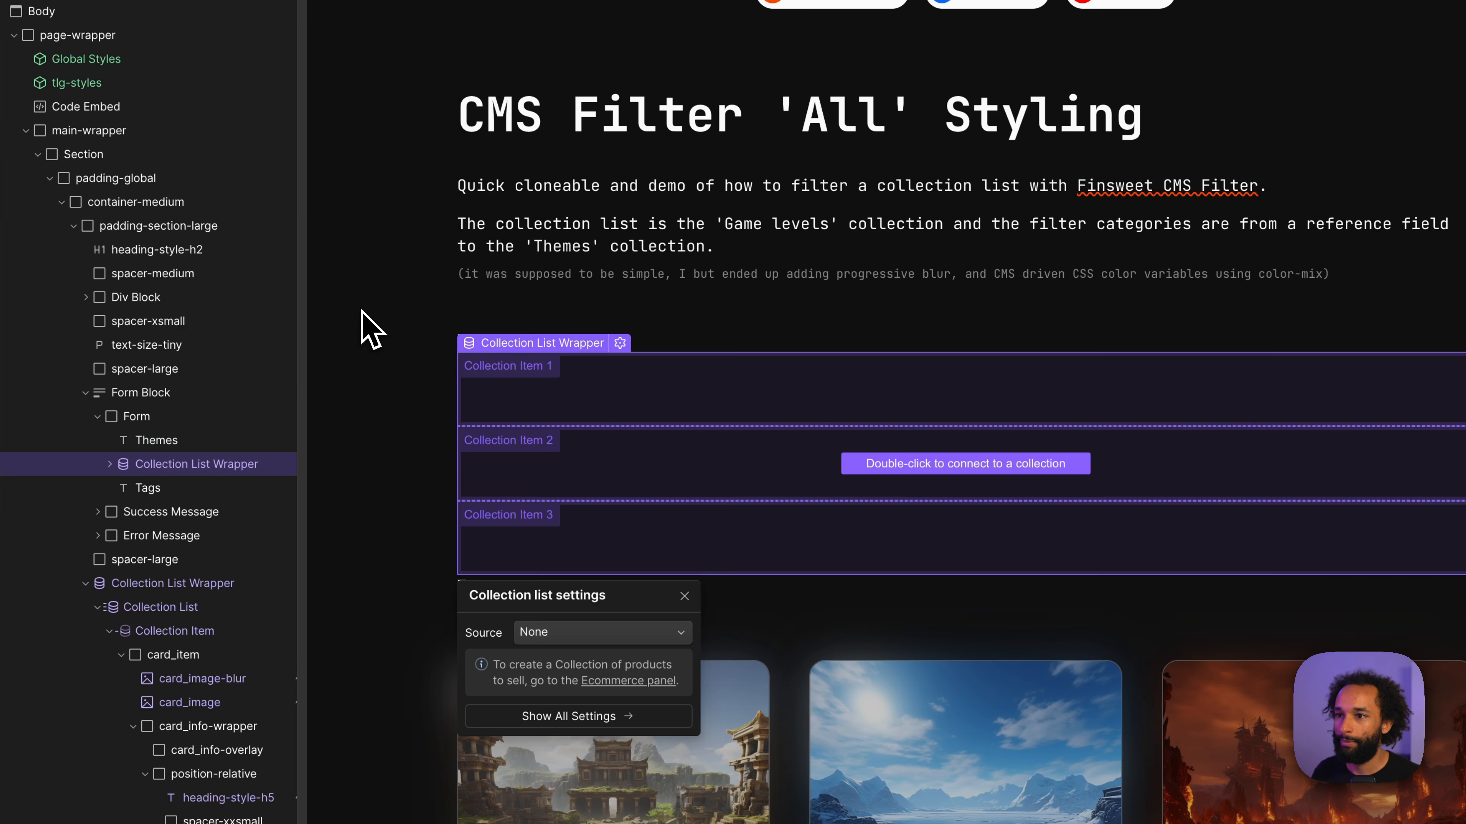
{"action": "left_click", "coordinate": [628, 630]}
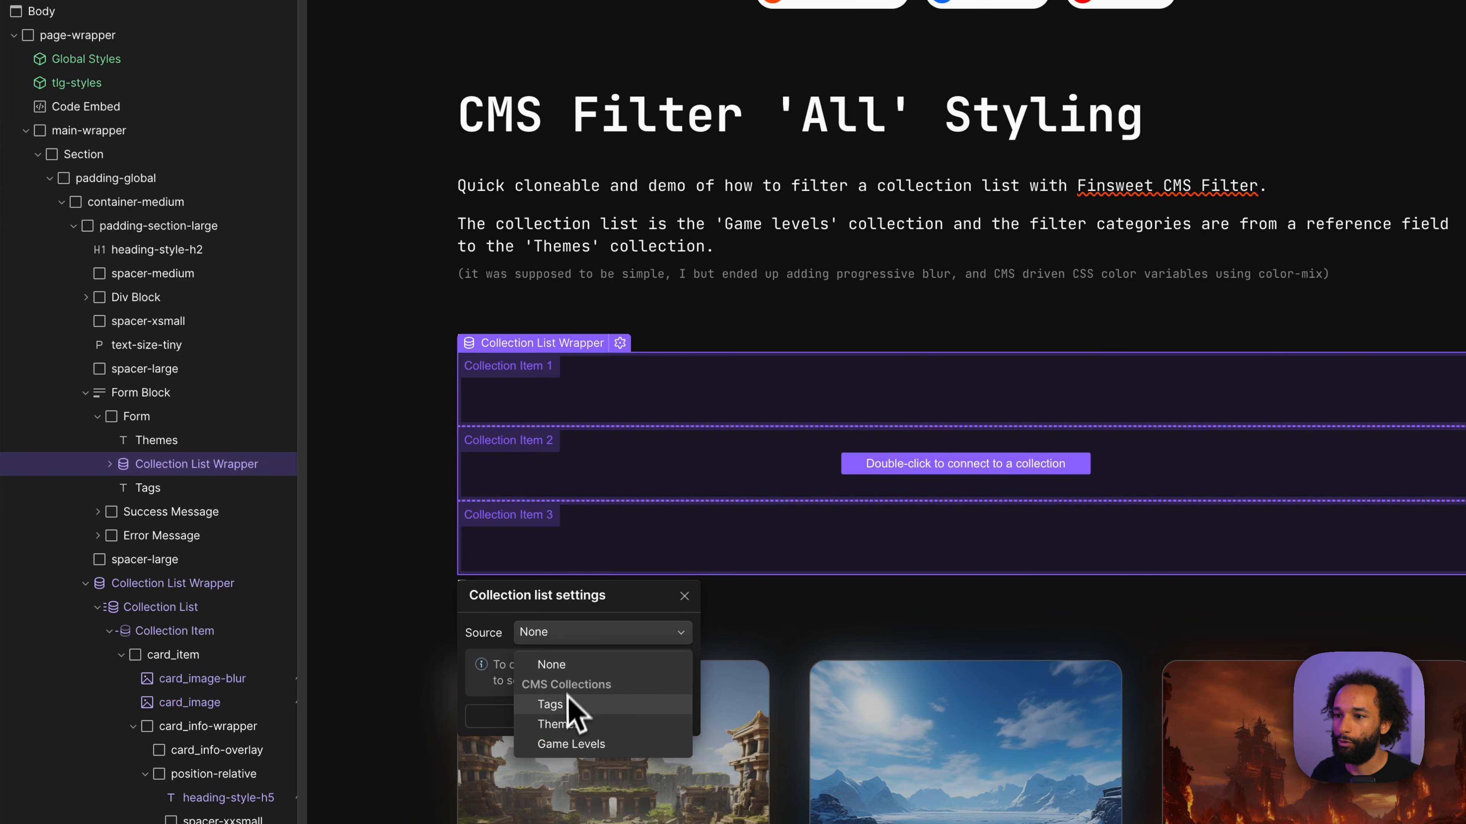
{"action": "left_click", "coordinate": [591, 726]}
- Insert a radio button inside the collection item of the Themes list
{"action": "left_click", "coordinate": [582, 429]}
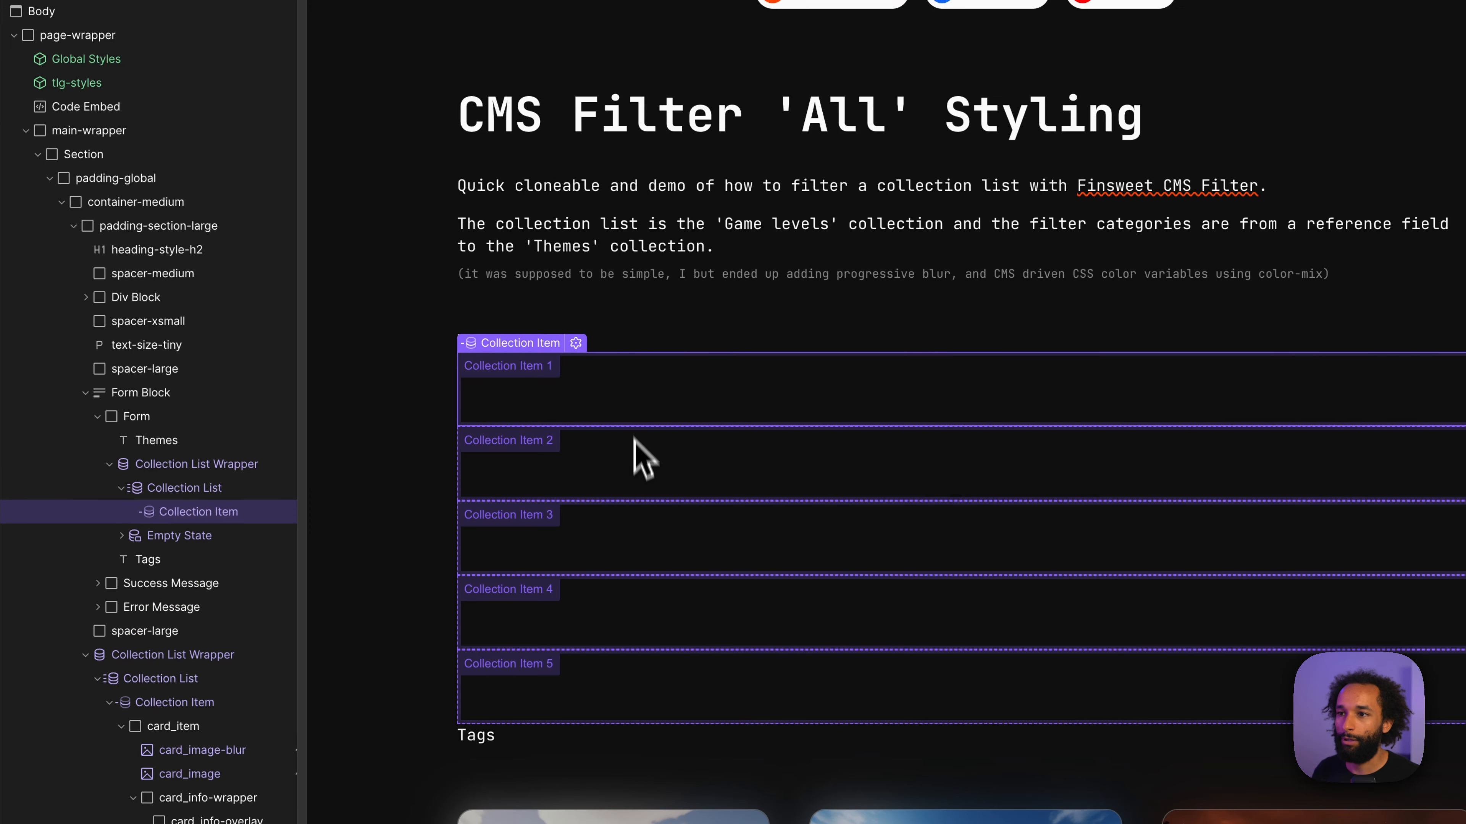
{"action": "key", "text": "super+e"}
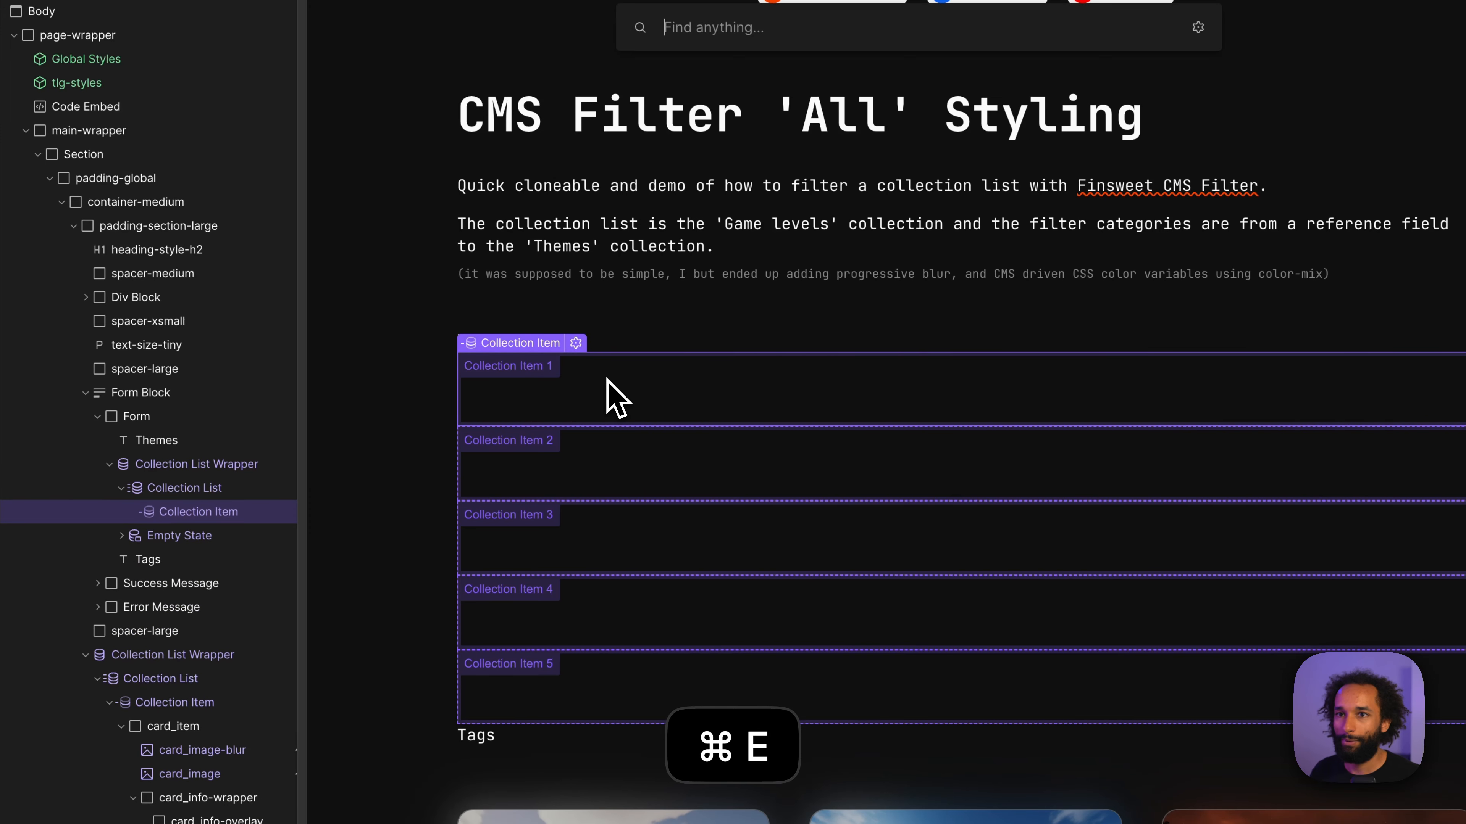
{"action": "type", "text": "radoi"}
{"action": "key", "text": "BackSpace"}
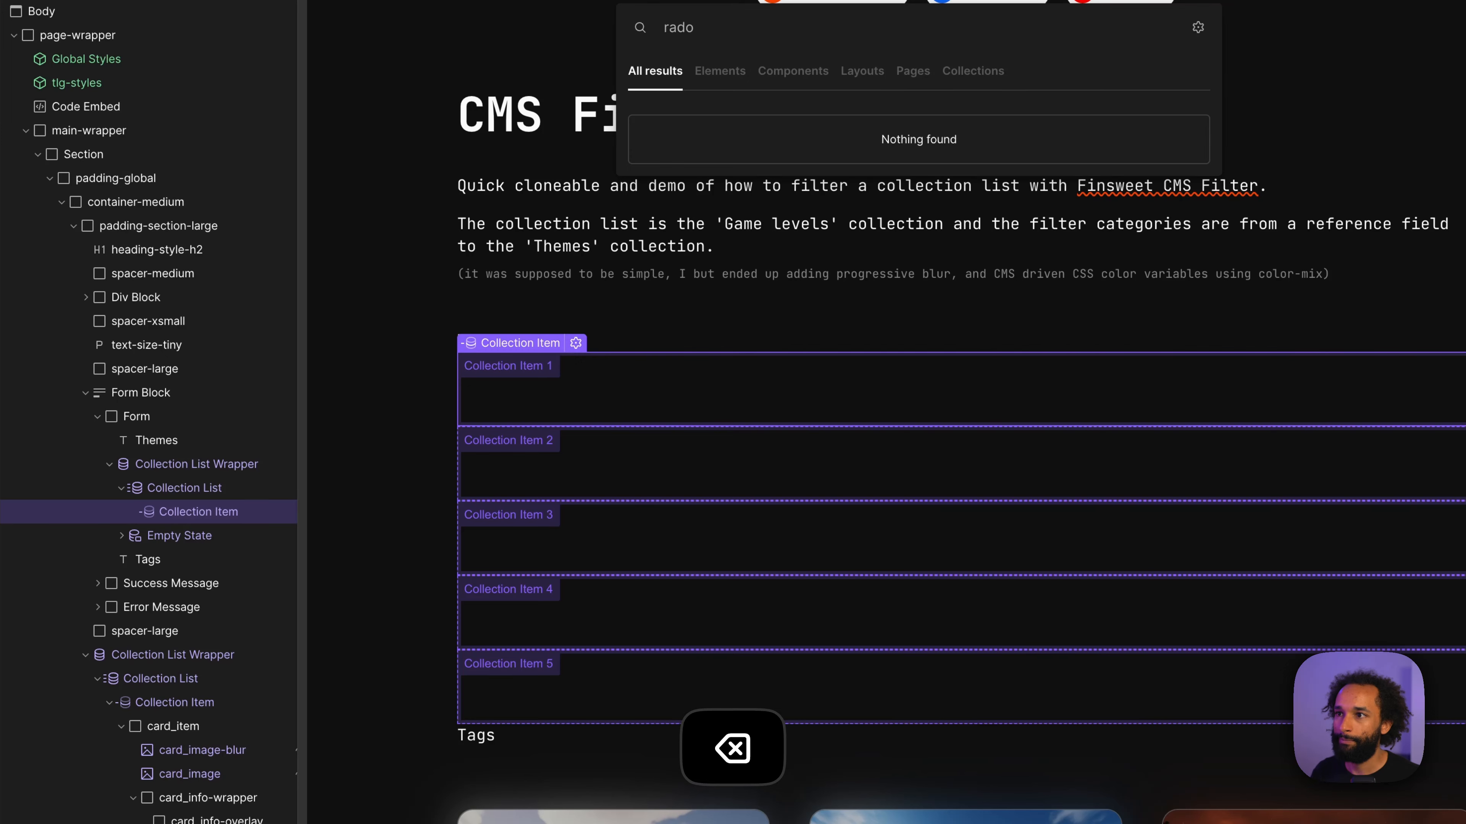
{"action": "key", "text": "BackSpace"}
{"action": "key", "text": "Return"}
{"action": "left_click", "coordinate": [683, 390]}
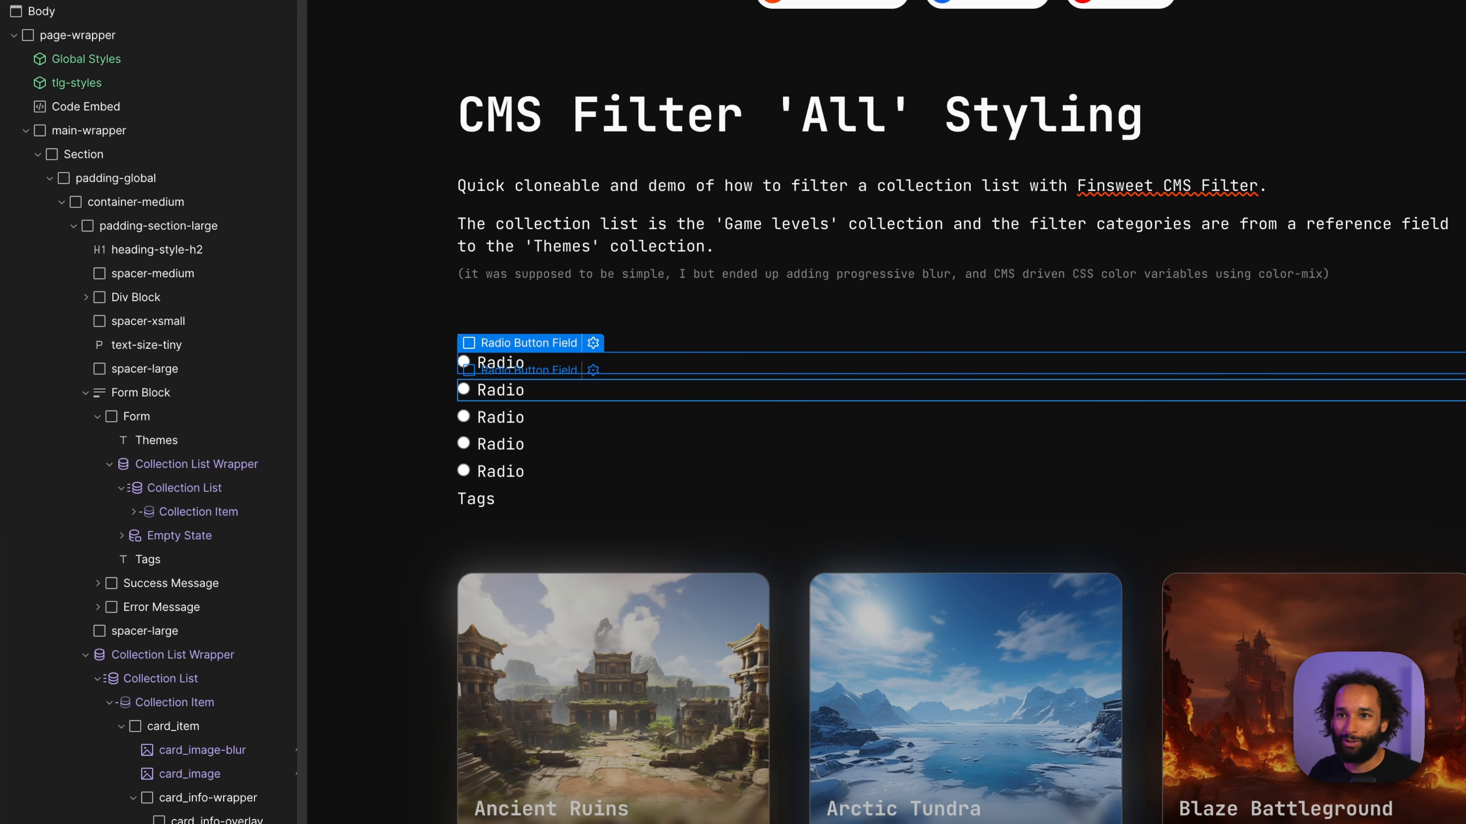
- Bind the radio button label's text to the Name field of the Themes collection
{"action": "left_click", "coordinate": [515, 368]}
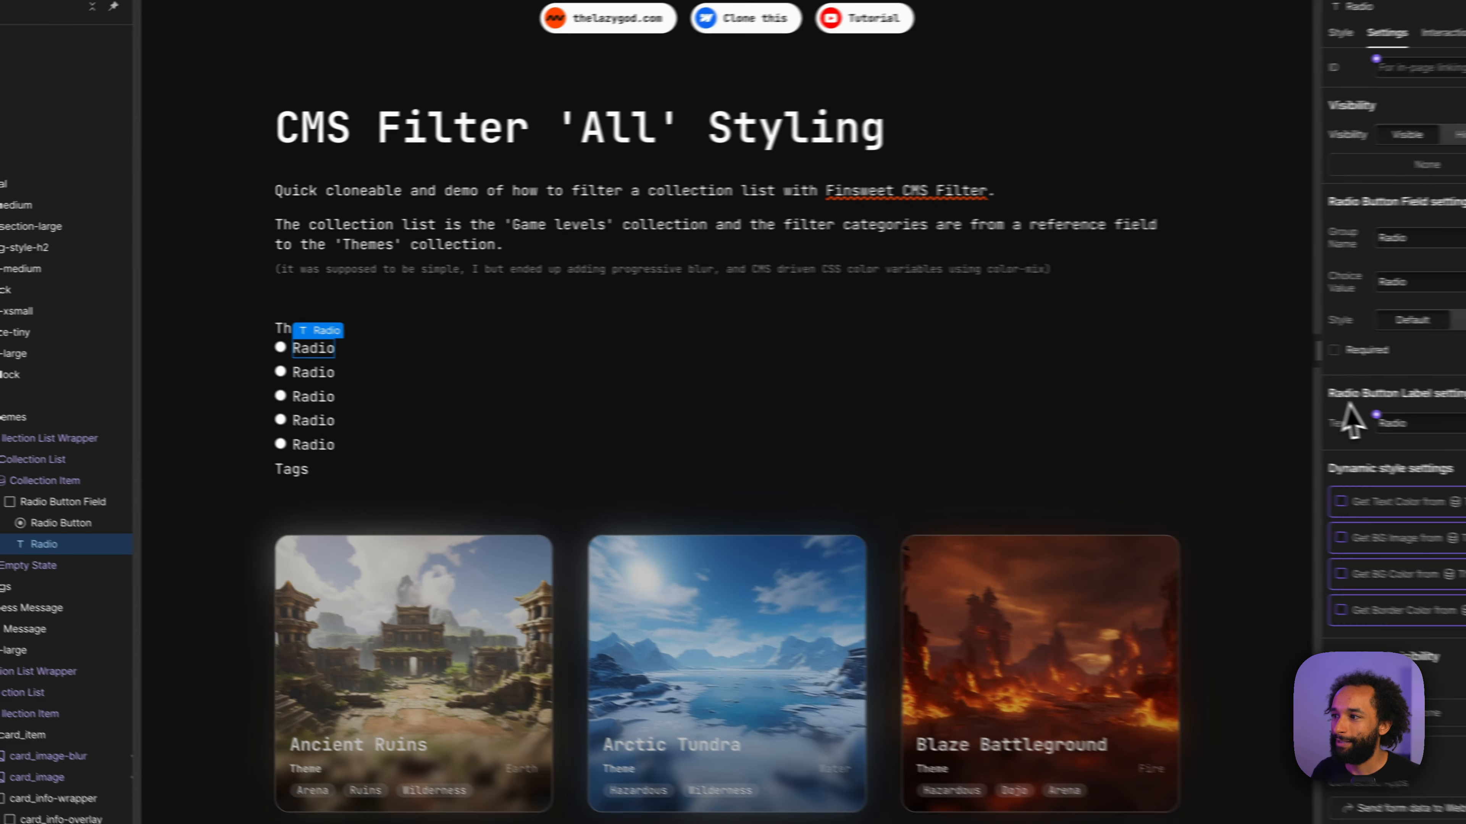
{"action": "left_click", "coordinate": [1327, 417]}
{"action": "left_click", "coordinate": [1292, 475]}
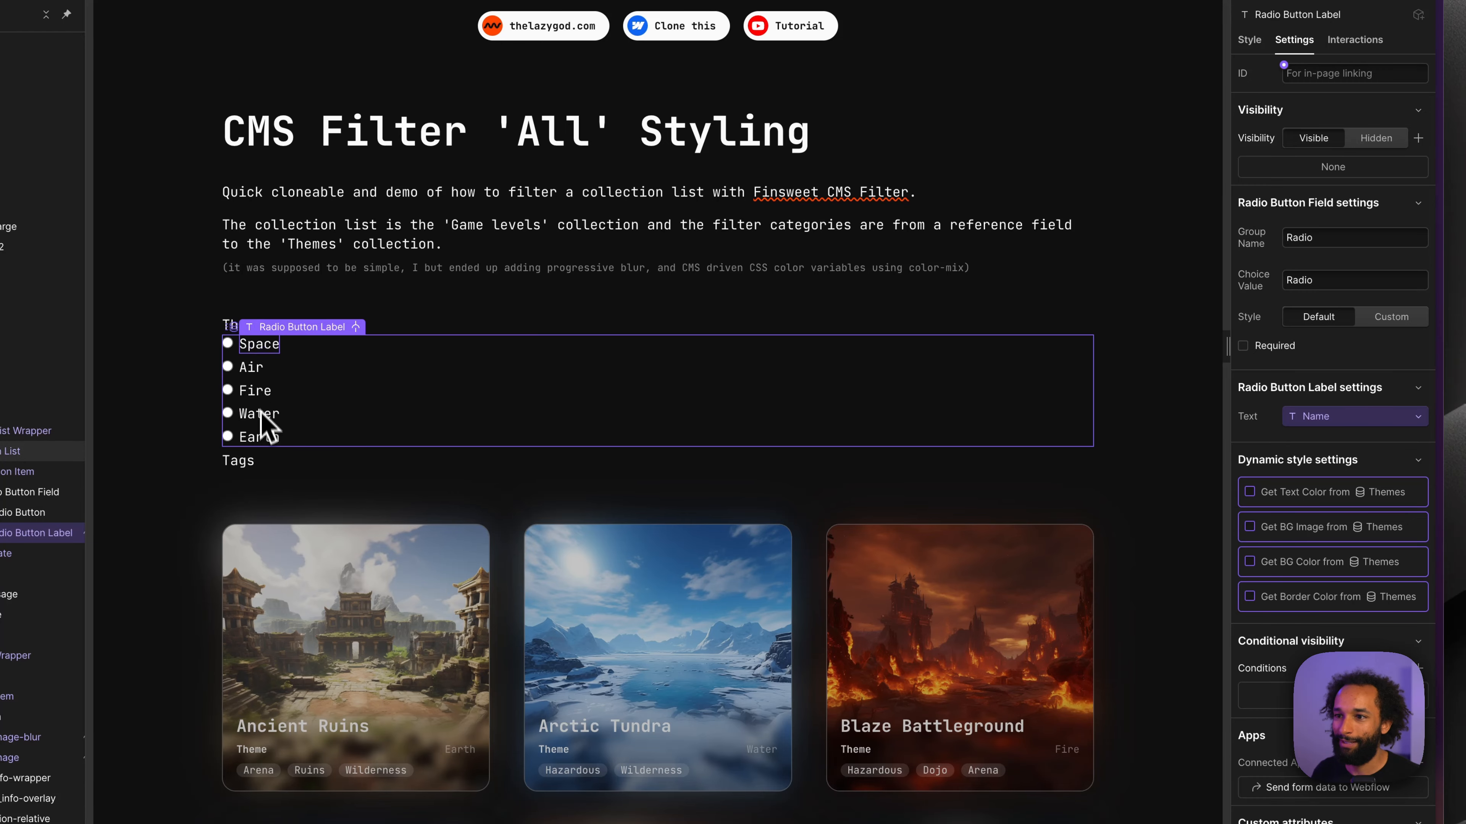
- Add an alphabetical sort to the Themes collection list in the form
{"action": "key", "text": "Up"}
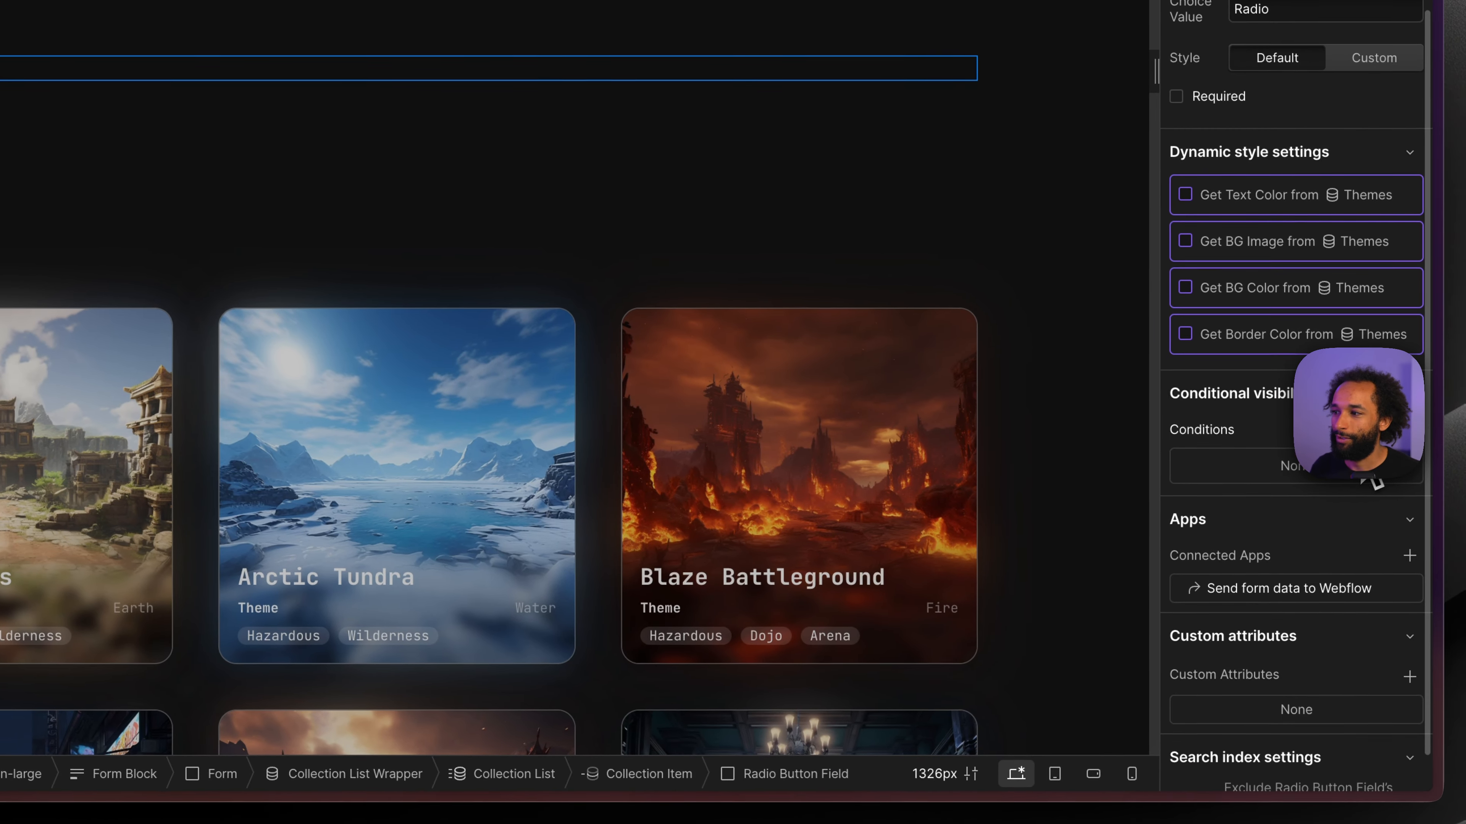
{"action": "key", "text": "Up"}
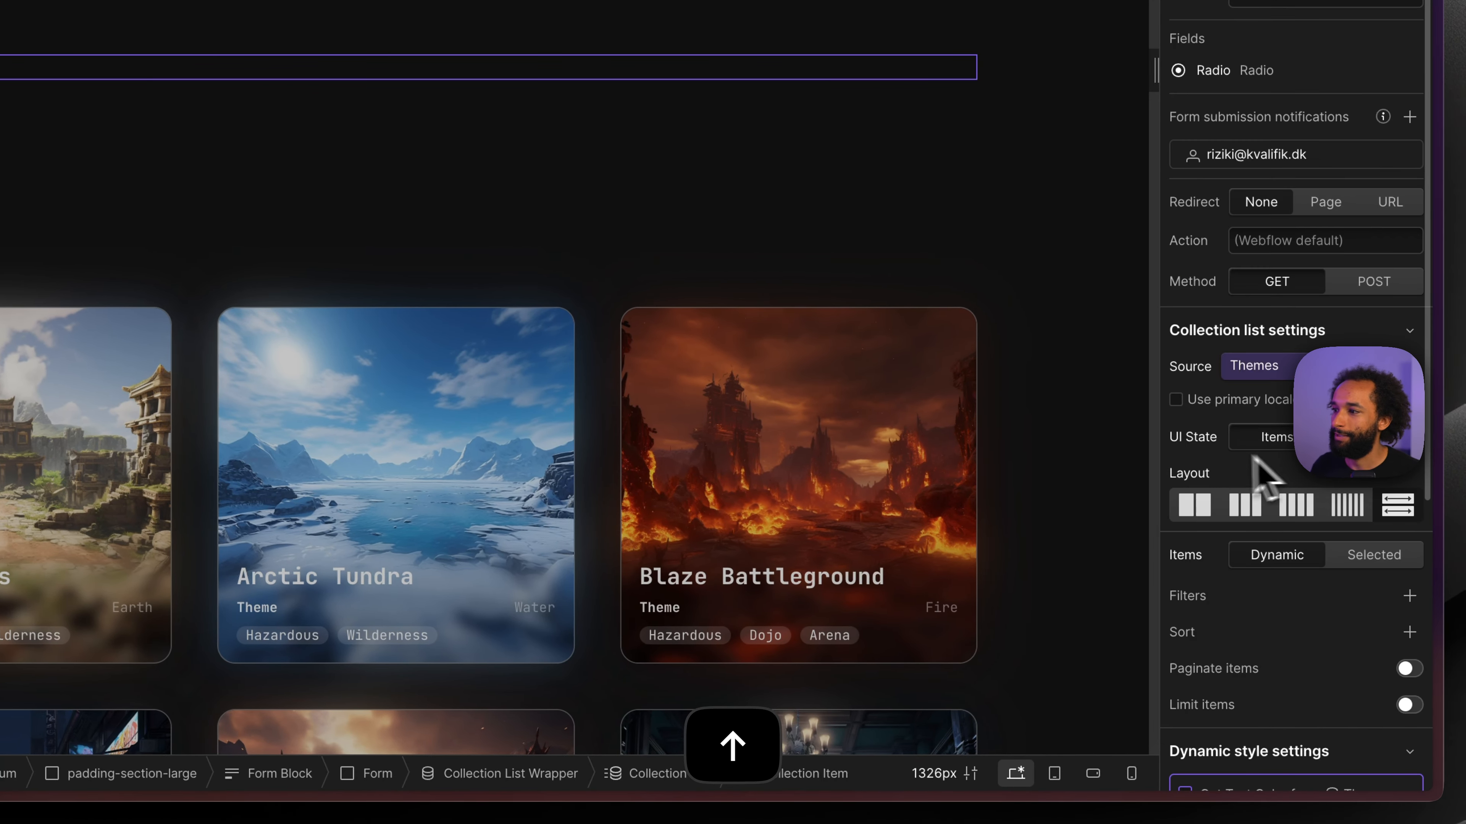
{"action": "left_click", "coordinate": [1409, 632]}
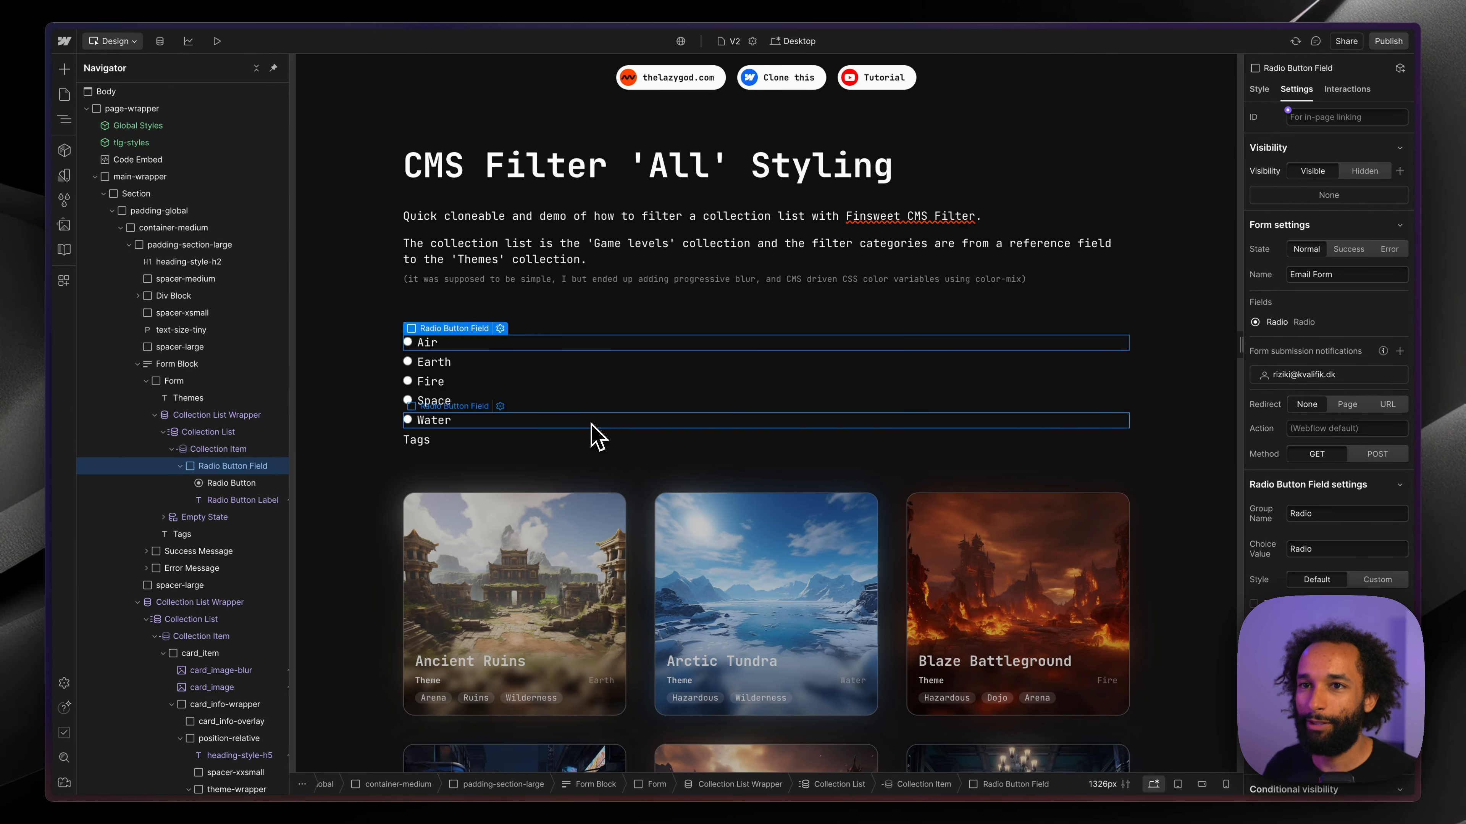
- Switch to the Finsweet List Filter documentation and examine the required attributes, especially the List attribute and its target element type
{"action": "key", "text": "ctrl+Tab"}
{"action": "scroll", "coordinate": [599, 436], "scroll_direction": "down", "scroll_amount": 6}
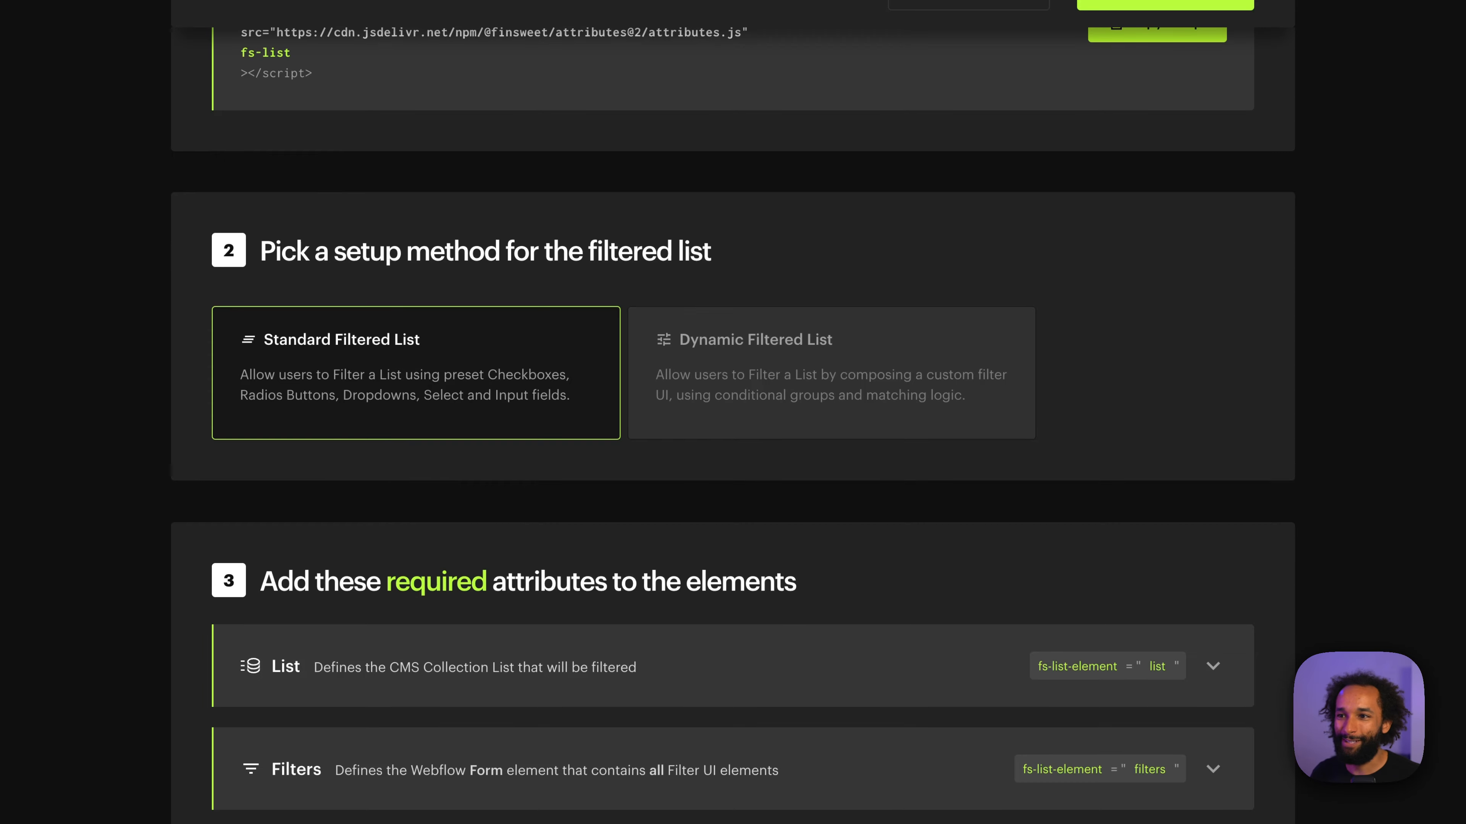
{"action": "scroll", "coordinate": [411, 464], "scroll_direction": "down", "scroll_amount": 2}
{"action": "scroll", "coordinate": [462, 460], "scroll_direction": "down", "scroll_amount": 5}
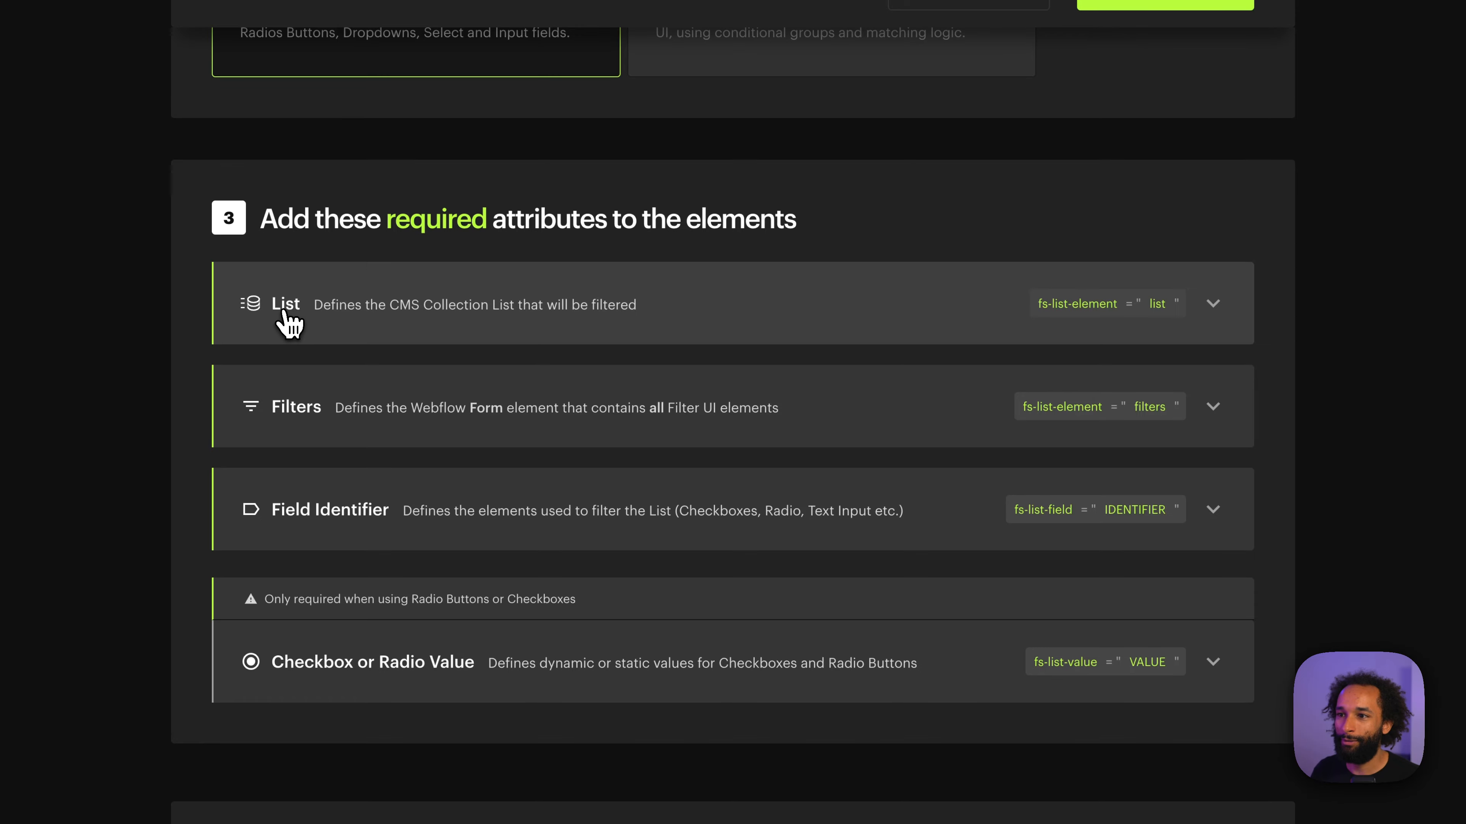
{"action": "left_click", "coordinate": [508, 317]}
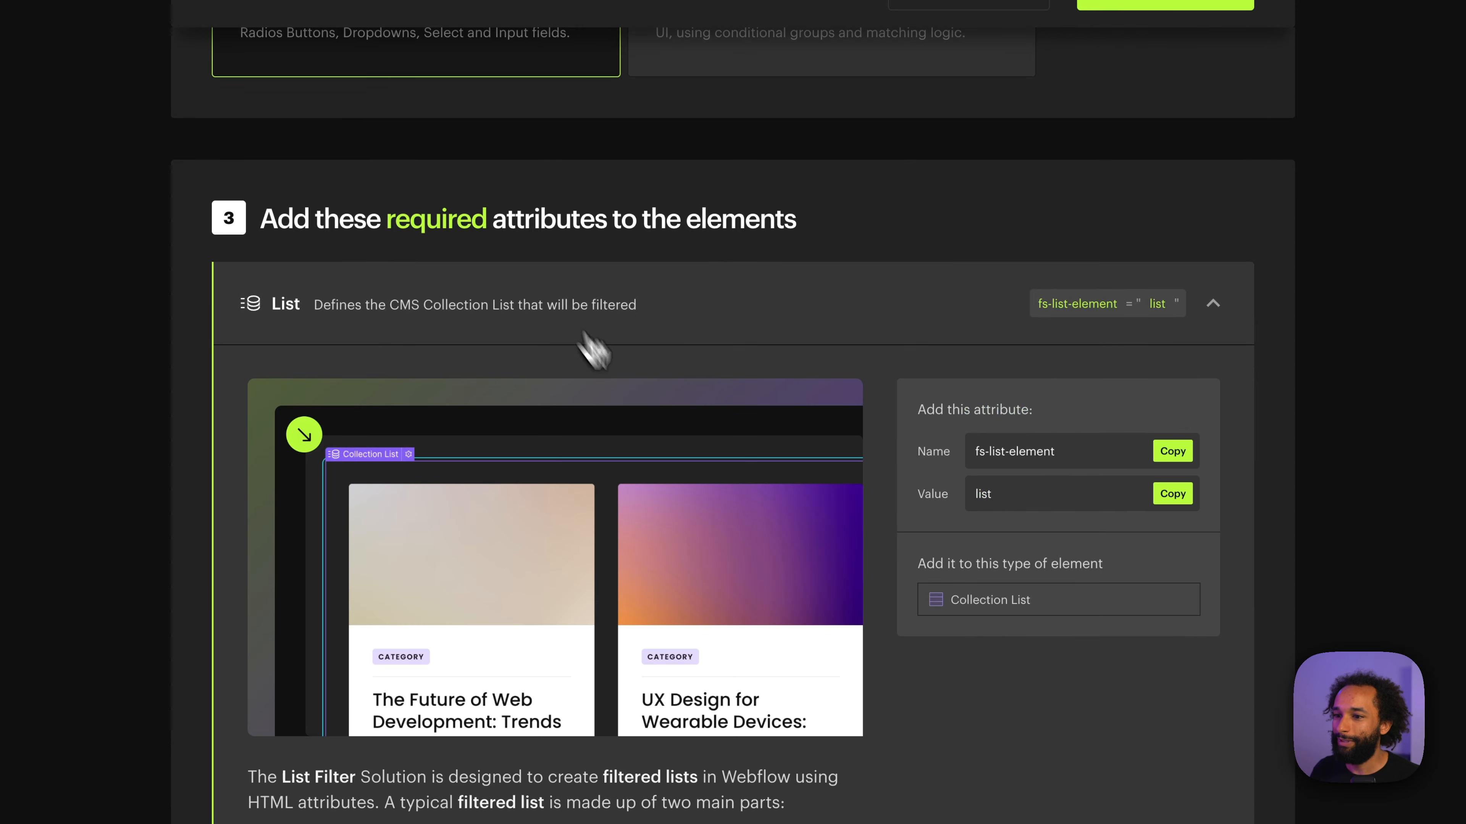
{"action": "scroll", "coordinate": [634, 479], "scroll_direction": "down", "scroll_amount": 3}
{"action": "scroll", "coordinate": [696, 606], "scroll_direction": "down", "scroll_amount": 4}
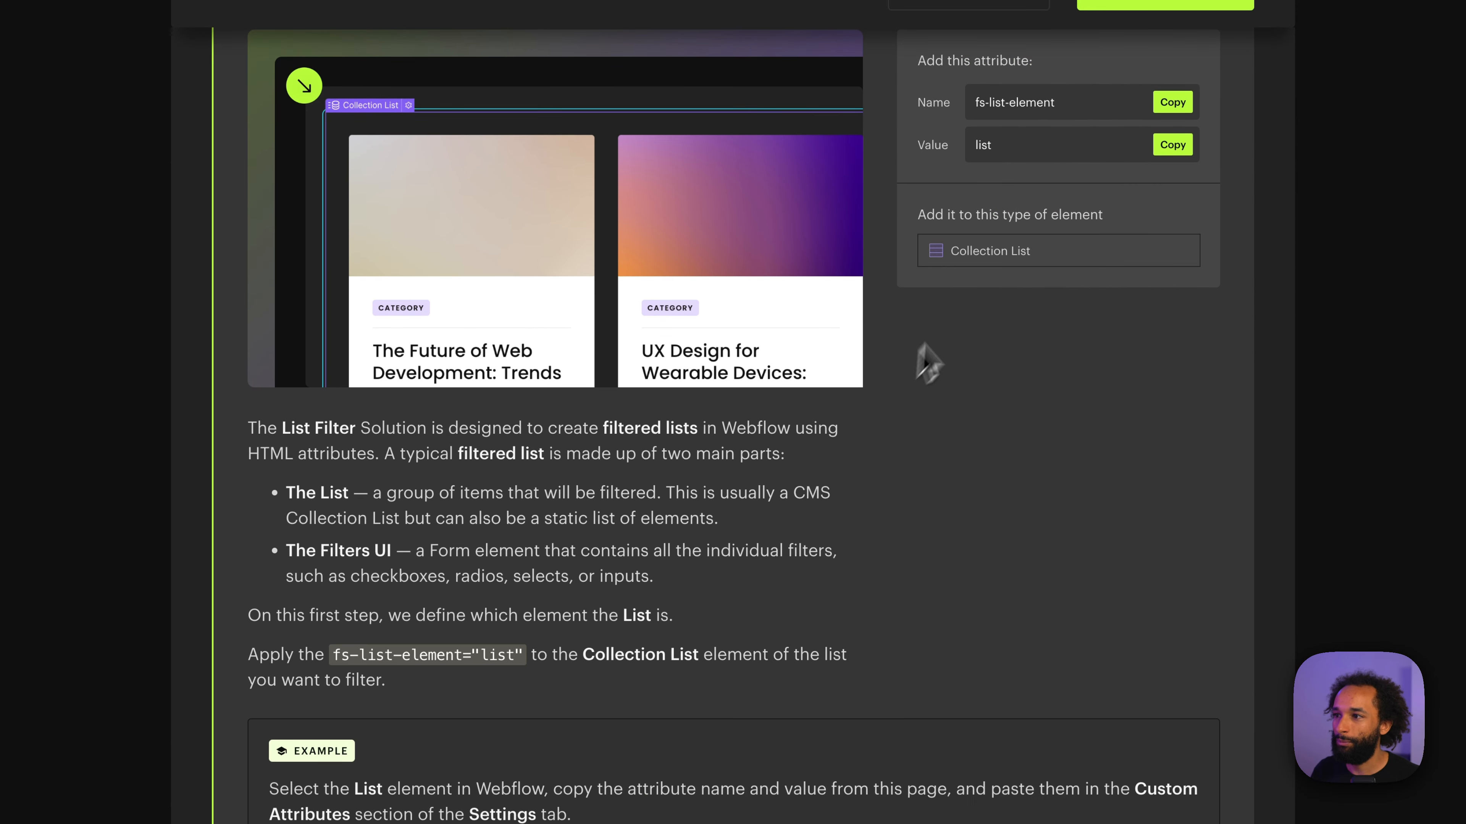
{"action": "triple_click", "coordinate": [953, 234]}
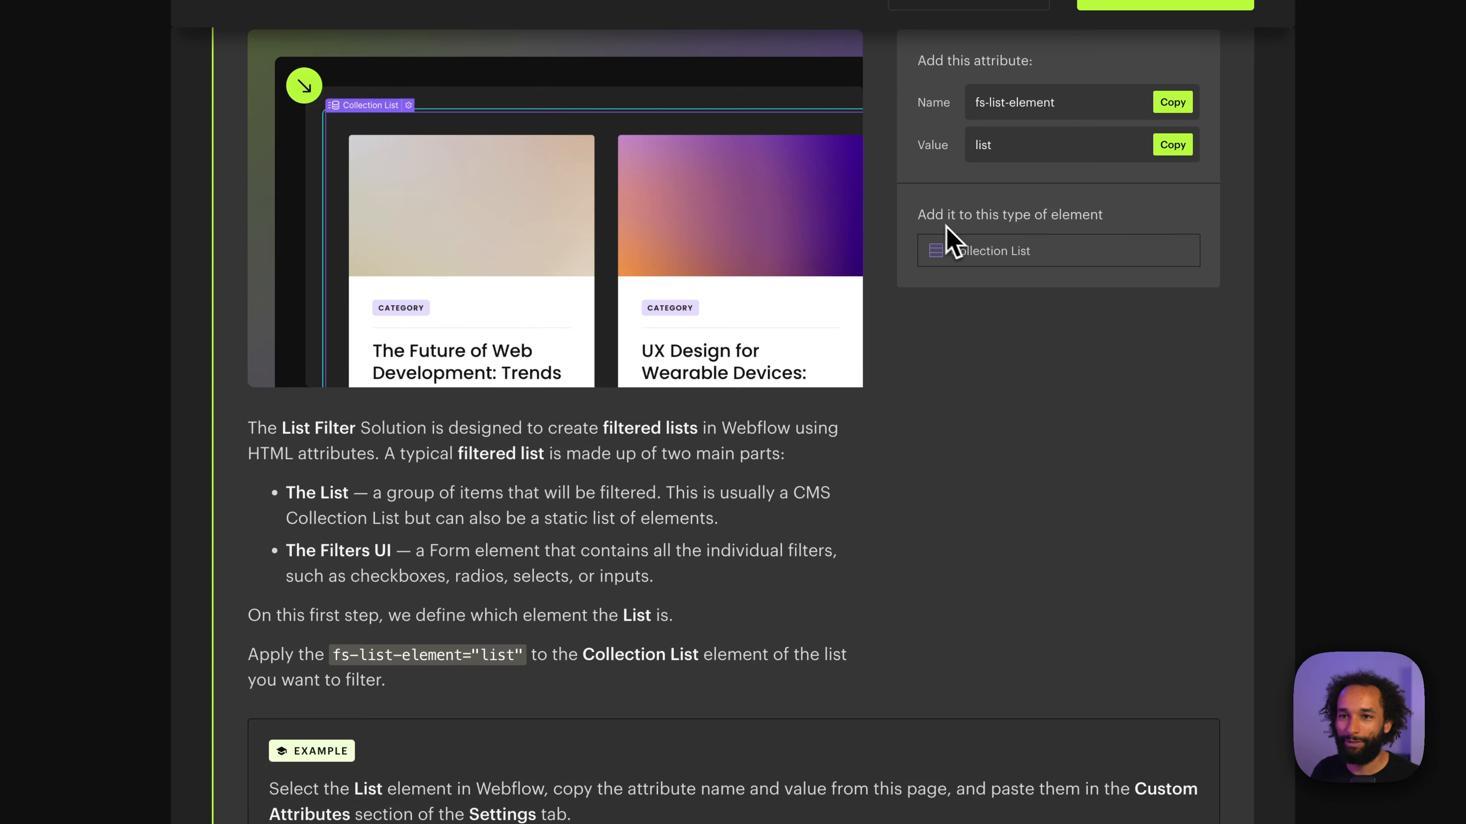
{"action": "scroll", "coordinate": [990, 314], "scroll_direction": "up", "scroll_amount": 4}
{"action": "left_click", "coordinate": [834, 168]}
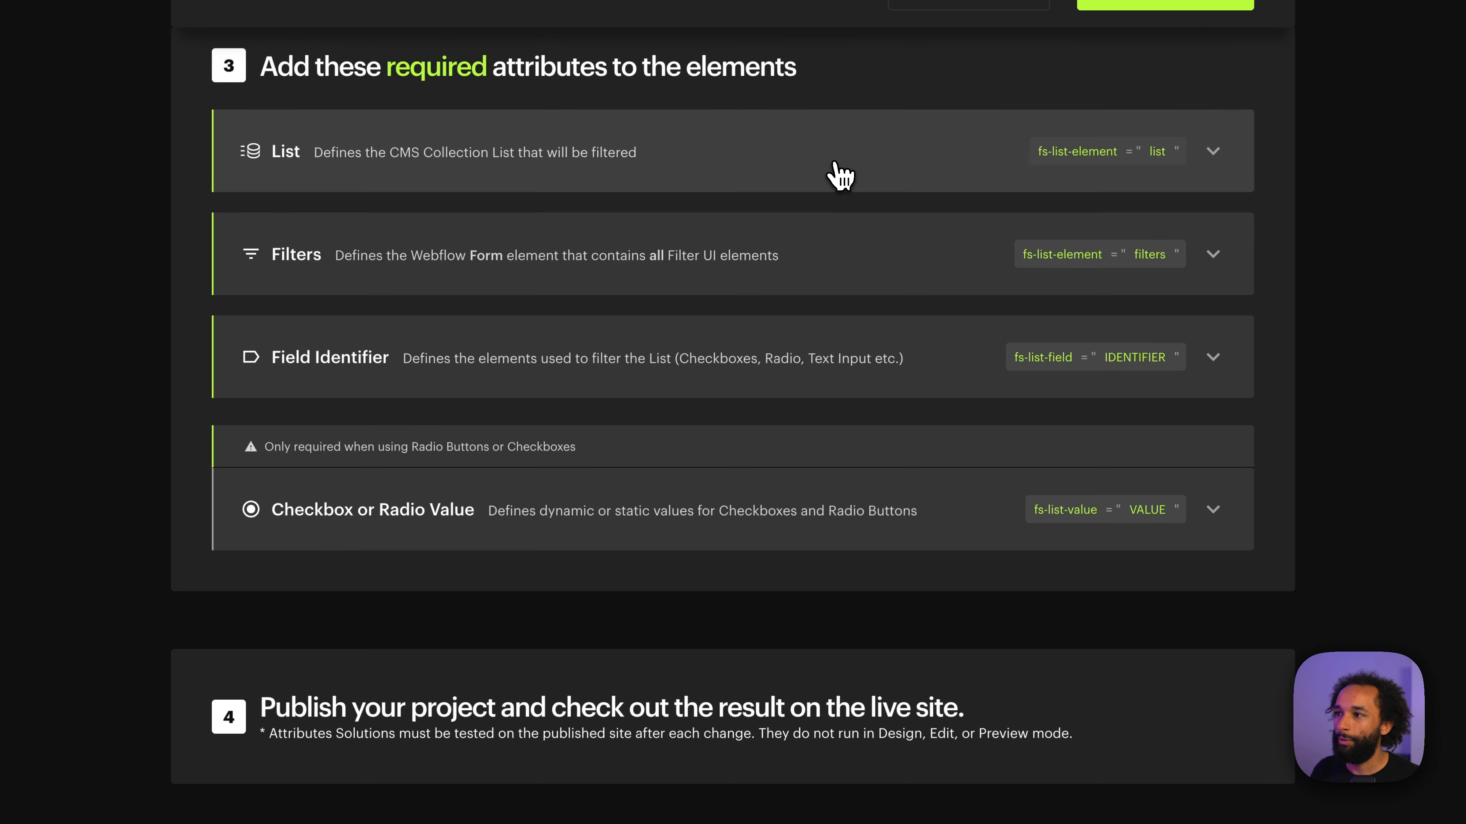
{"action": "scroll", "coordinate": [966, 230], "scroll_direction": "up", "scroll_amount": 1}
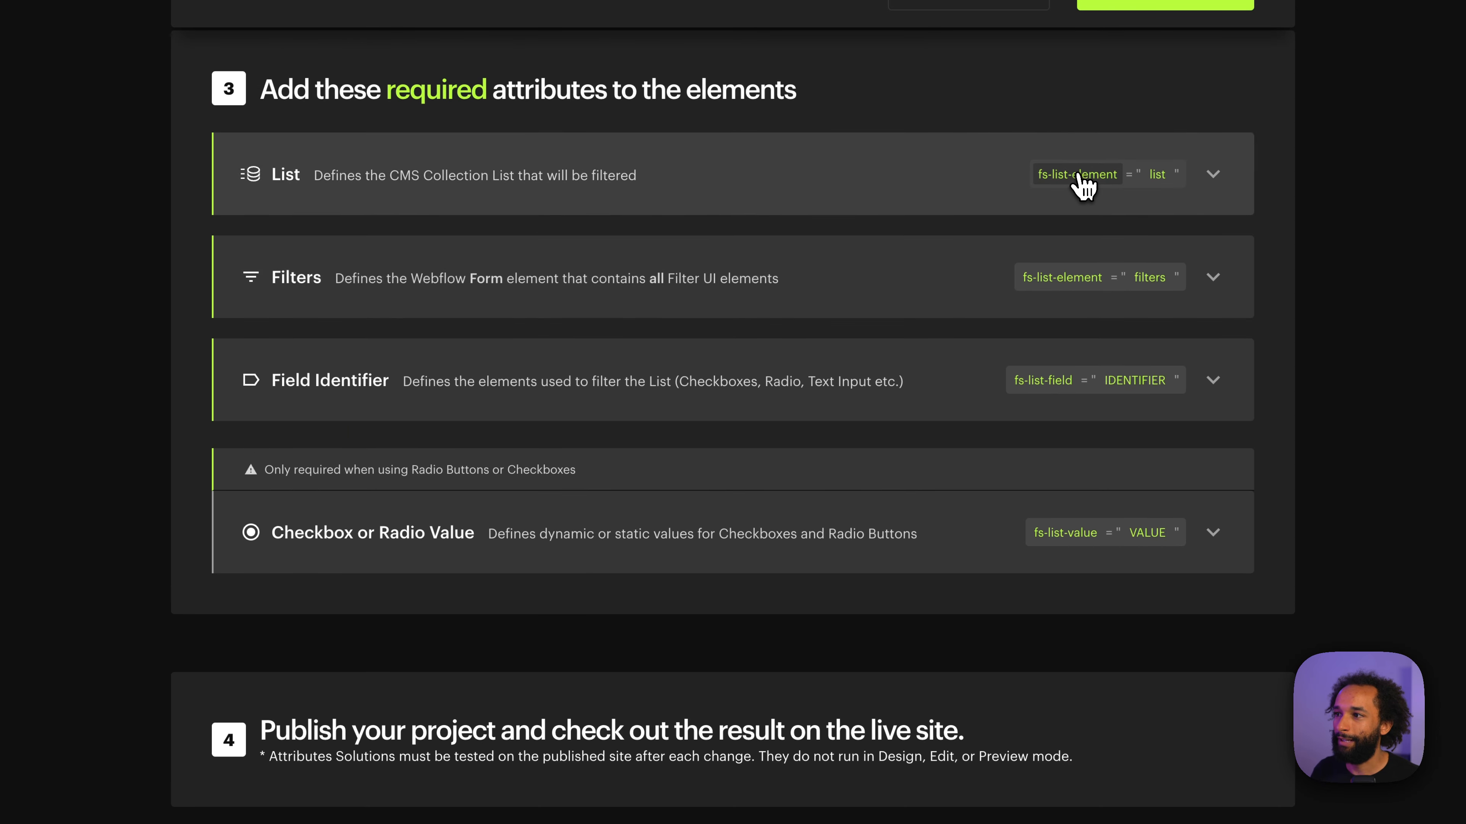
- Copy the List attribute from the Finsweet documentation and add it as custom attribute fs-list-element="list" on the Game Levels collection list
{"action": "left_click", "coordinate": [1079, 176]}
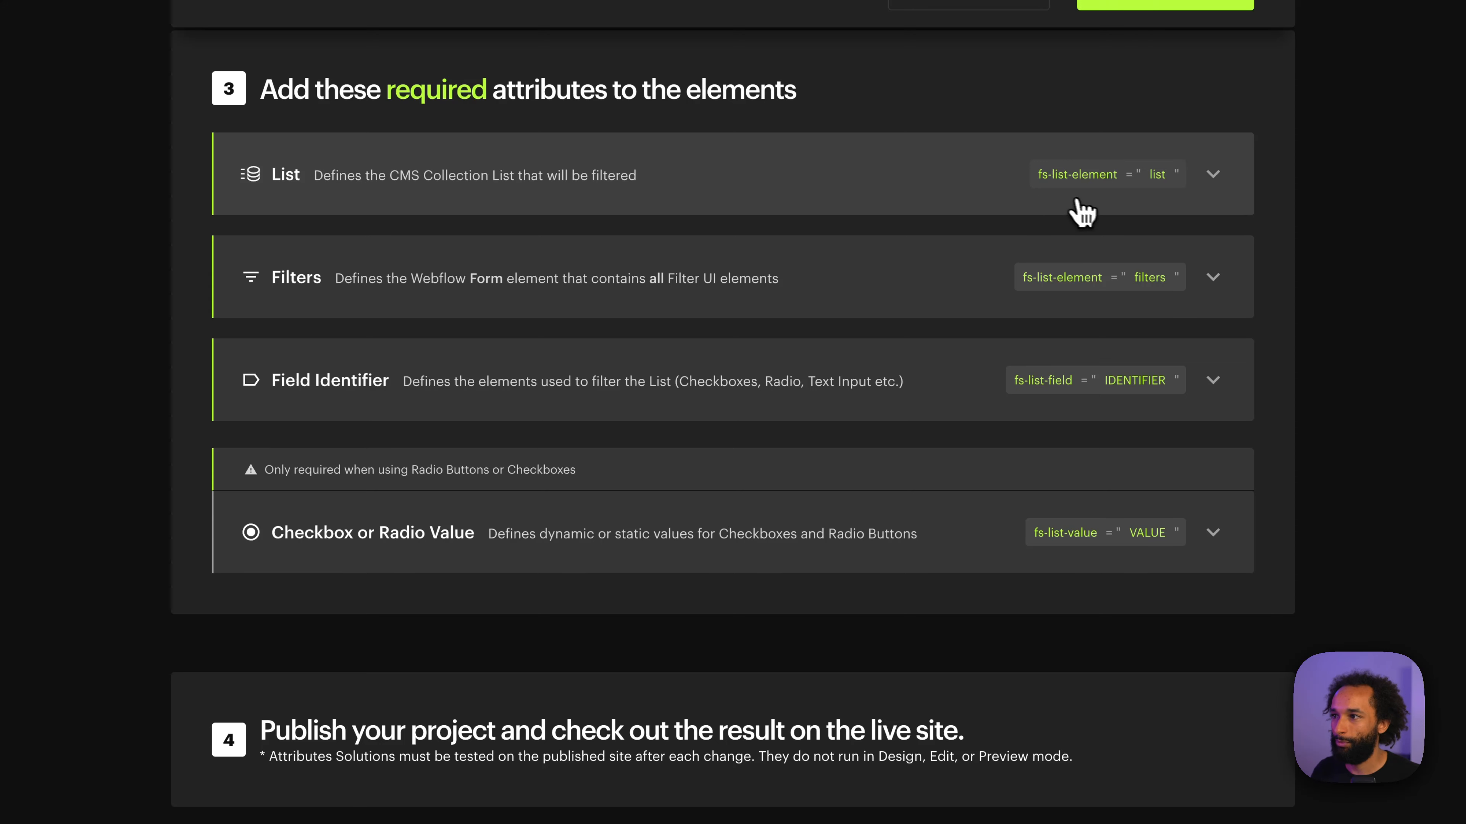
{"action": "key", "text": "ctrl+Tab"}
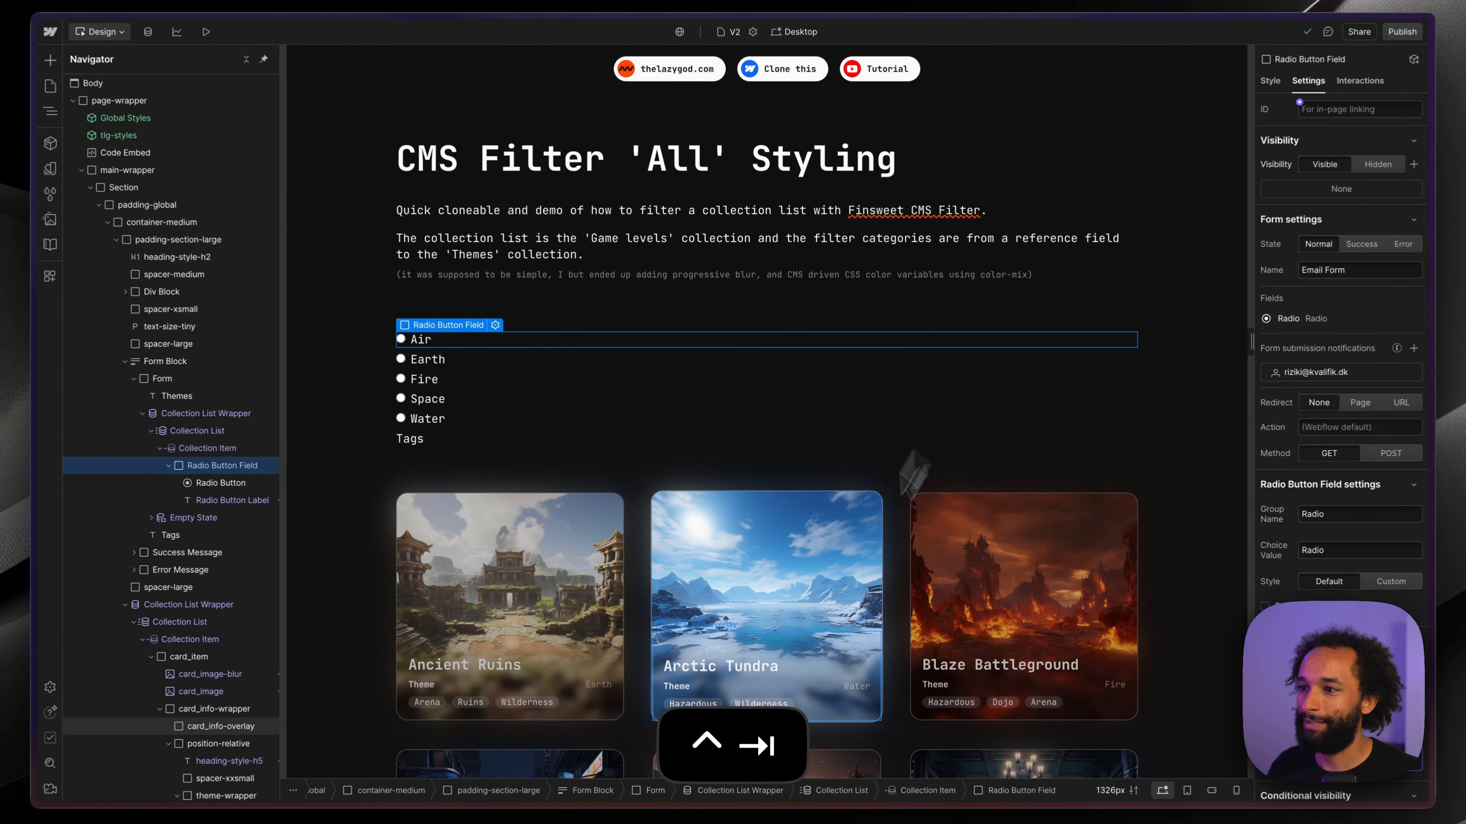
{"action": "left_click", "coordinate": [903, 615]}
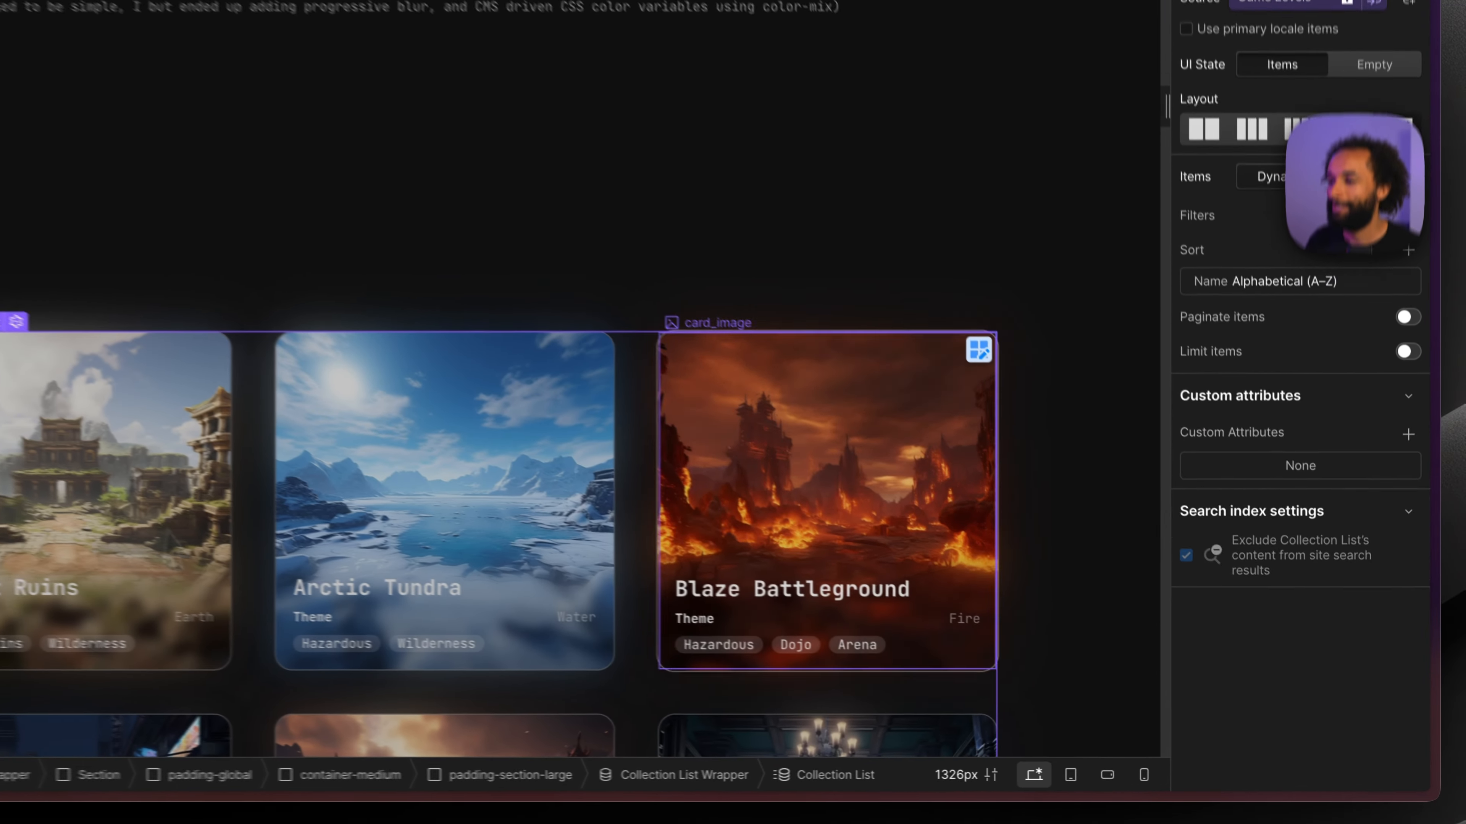
{"action": "left_click", "coordinate": [1408, 433]}
{"action": "key", "text": "super+v"}
{"action": "left_click", "coordinate": [1274, 539]}
{"action": "key", "text": "ctrl+Tab"}
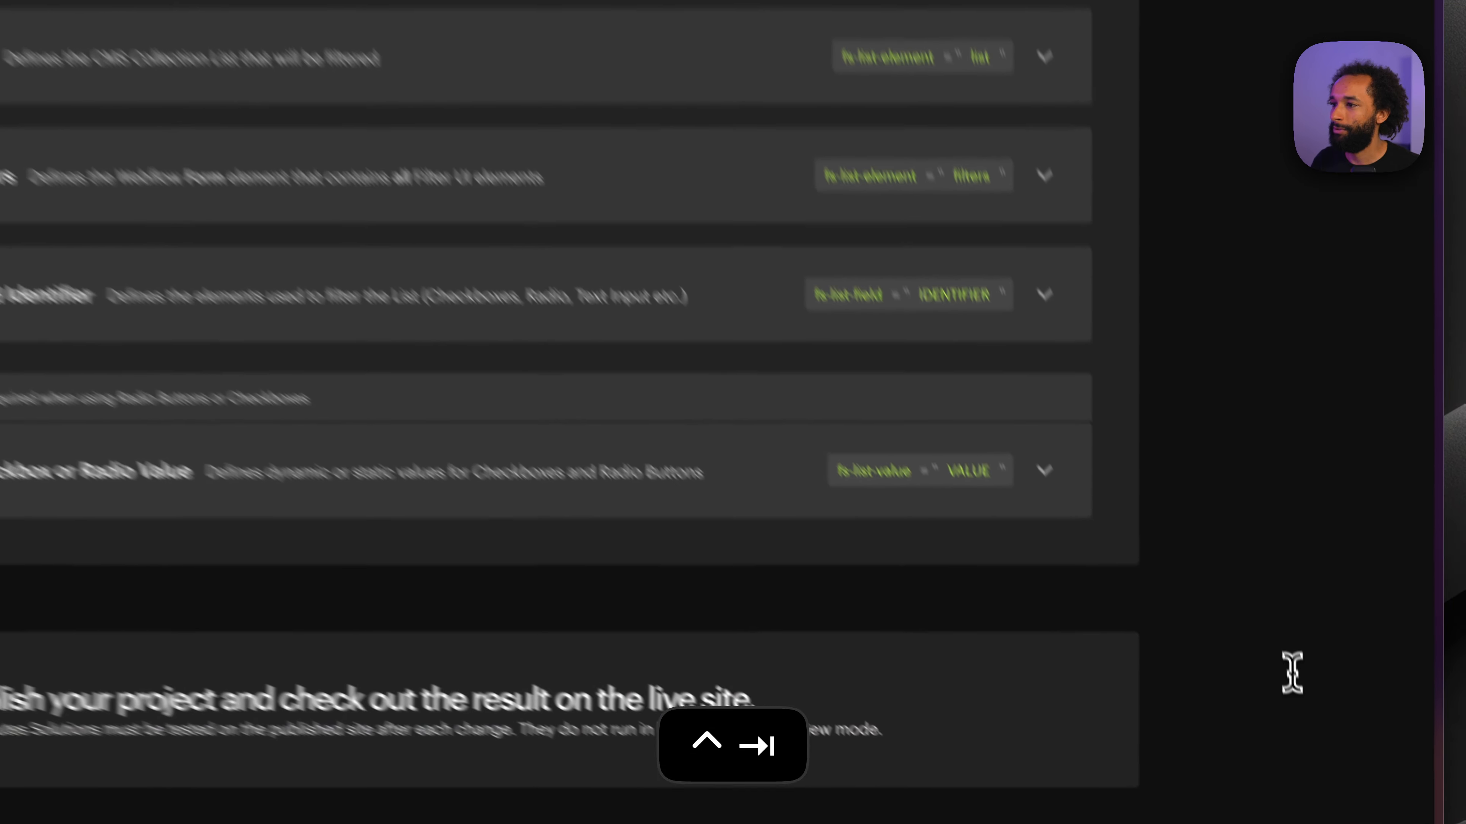
{"action": "left_click", "coordinate": [979, 56]}
{"action": "key", "text": "ctrl+Tab"}
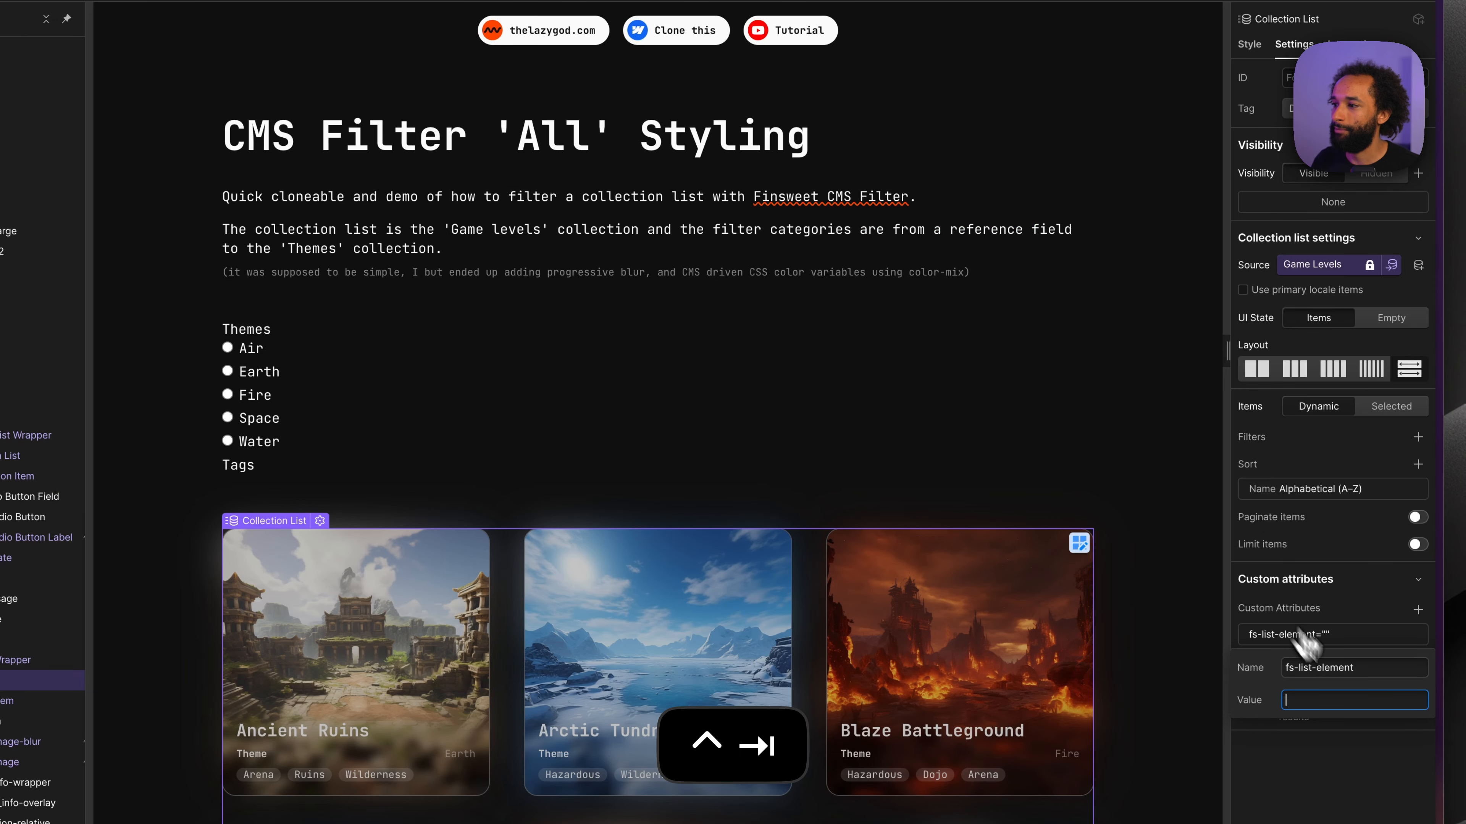
{"action": "key", "text": "super+v"}
{"action": "key", "text": "Return"}
- Check in the Finsweet documentation which element type takes the Filters attribute, and return to the Webflow Designer
{"action": "key", "text": "ctrl+Tab"}
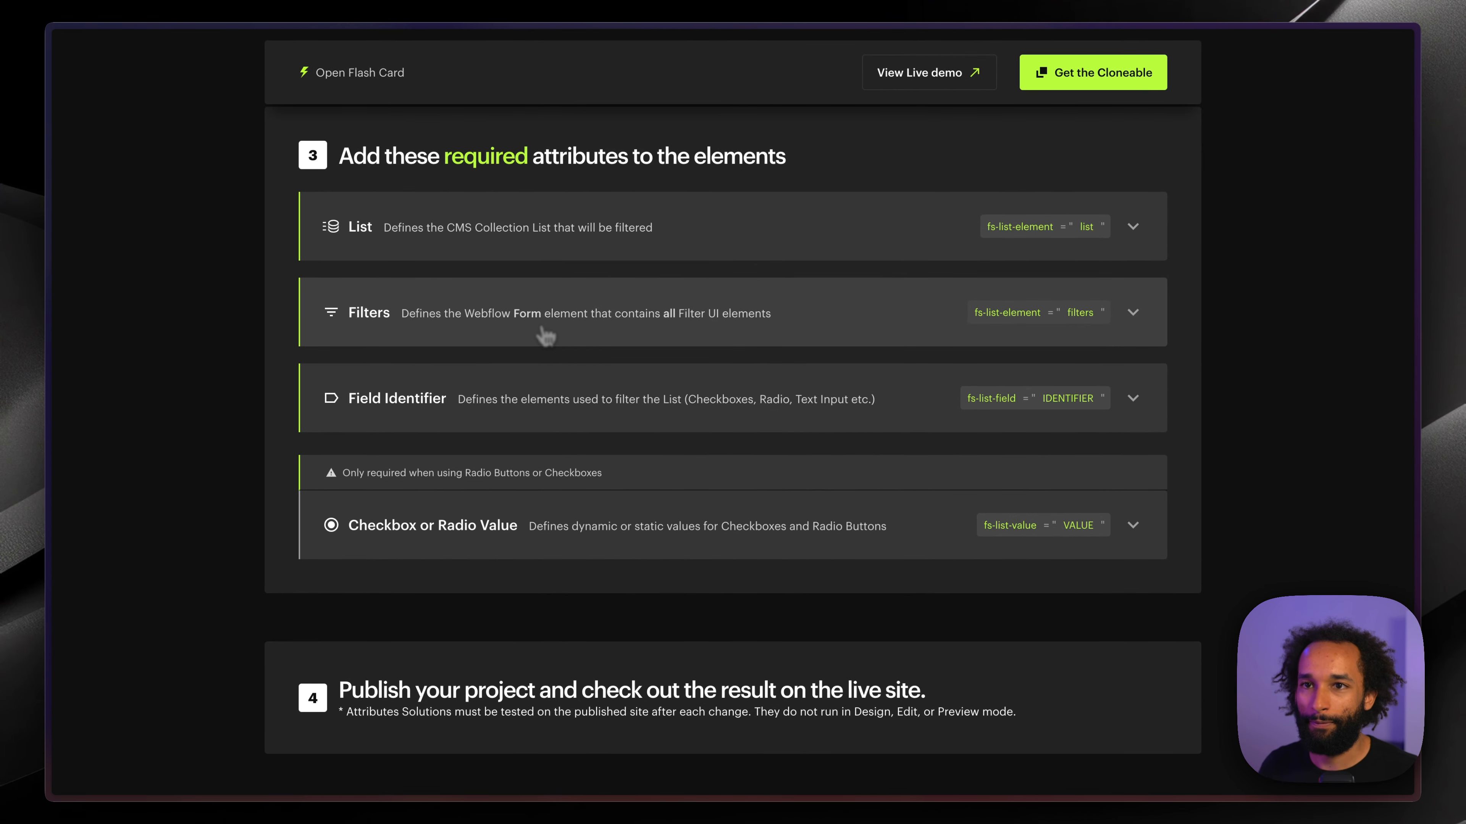
{"action": "left_click", "coordinate": [1133, 313]}
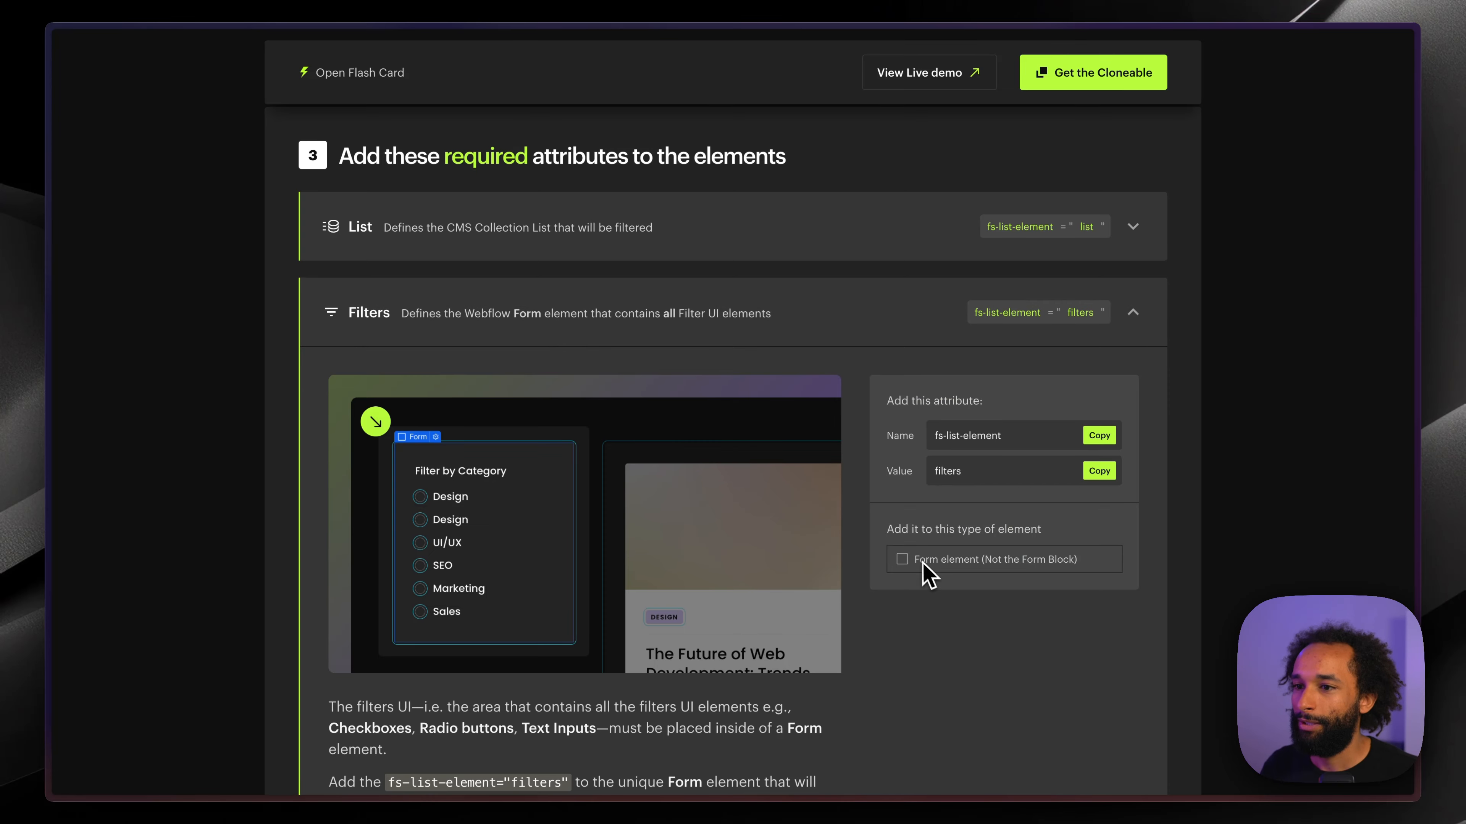
{"action": "scroll", "coordinate": [939, 574], "scroll_direction": "down", "scroll_amount": 1}
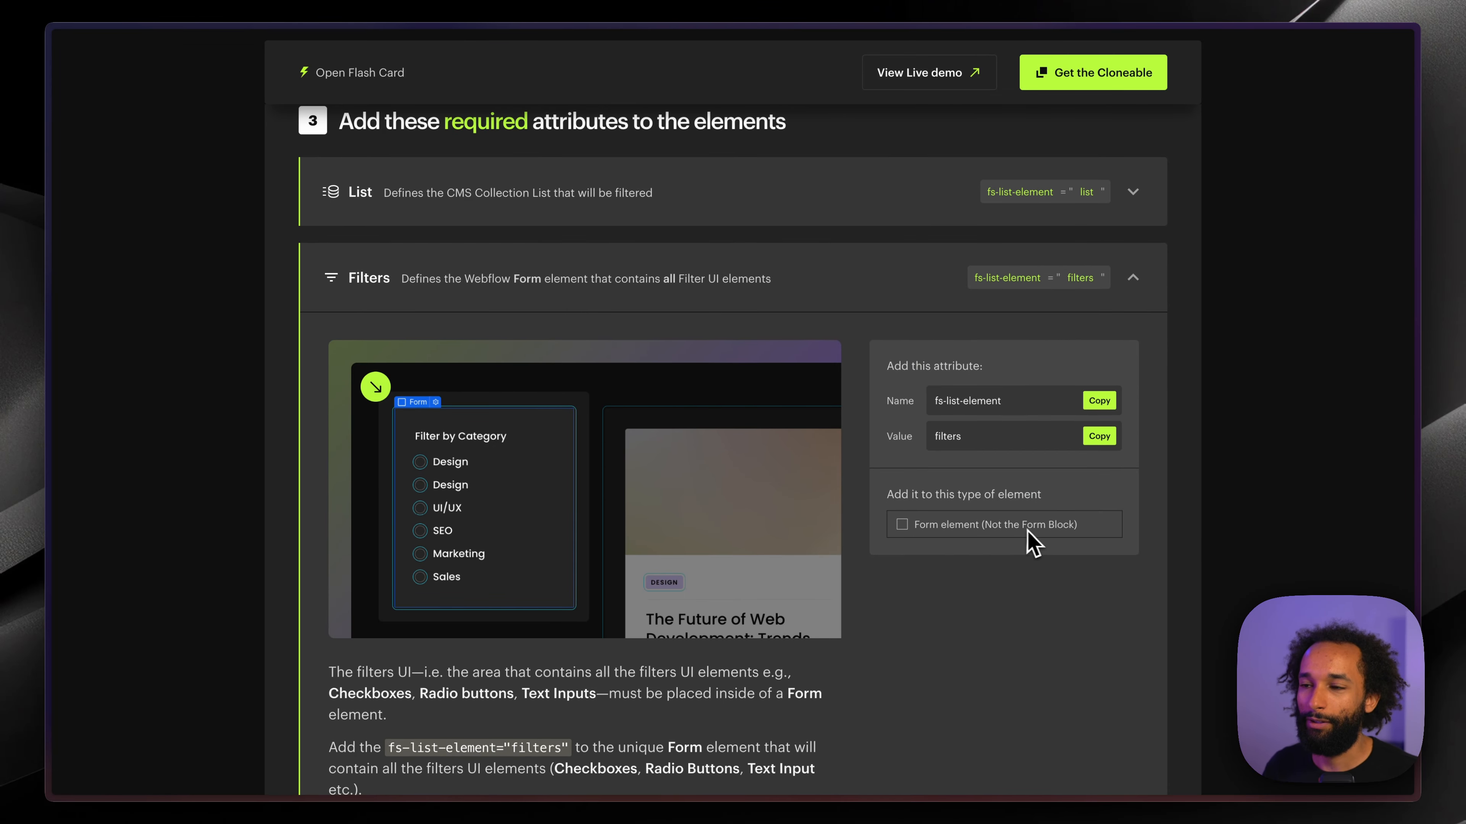
{"action": "left_click", "coordinate": [827, 297]}
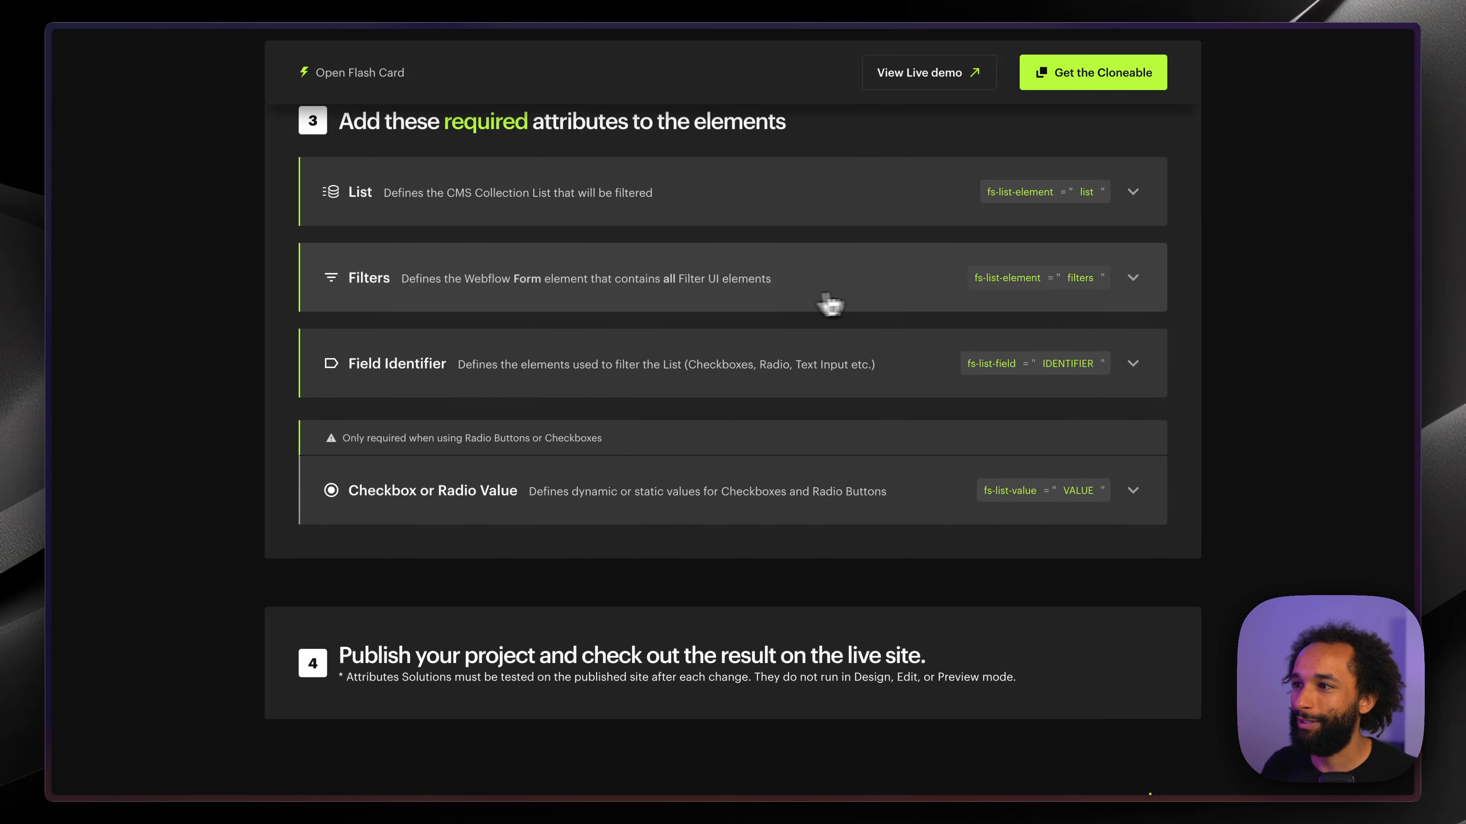
{"action": "key", "text": "ctrl+Tab"}
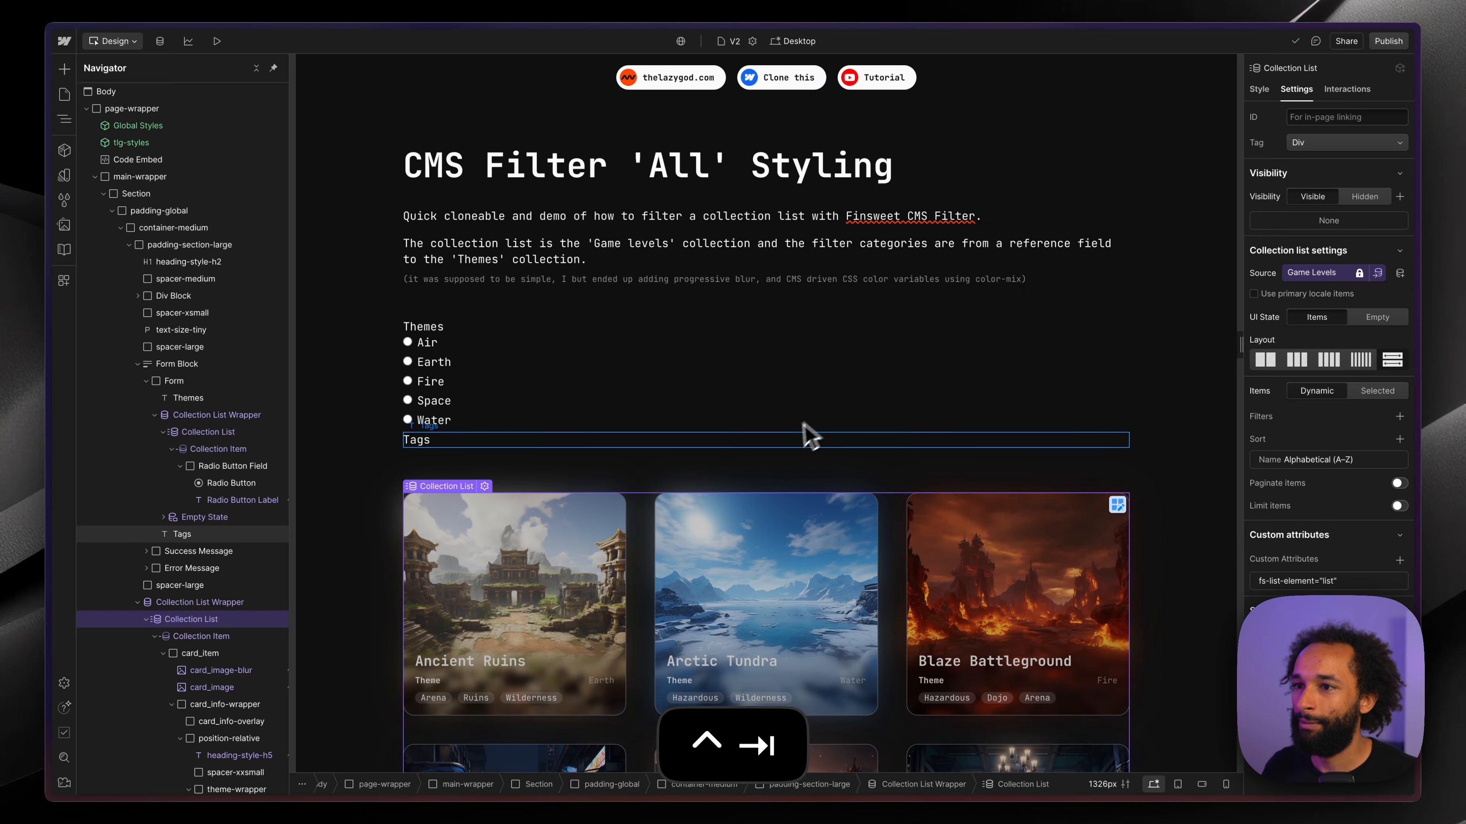
- Add the custom attribute fs-list-element="filters" to the Form, copying the value from the Finsweet documentation
{"action": "left_click", "coordinate": [802, 425]}
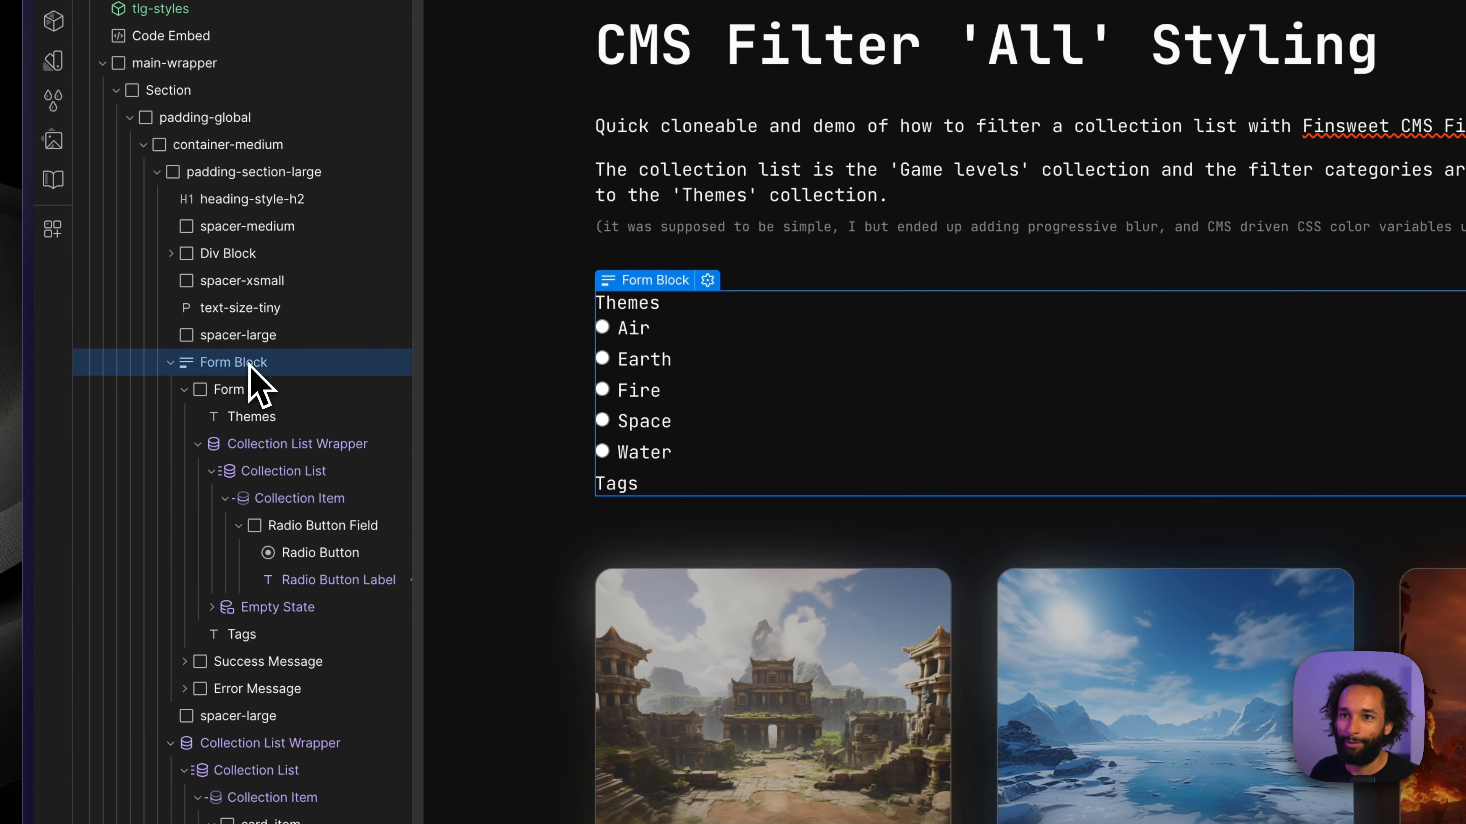
{"action": "left_click", "coordinate": [229, 389]}
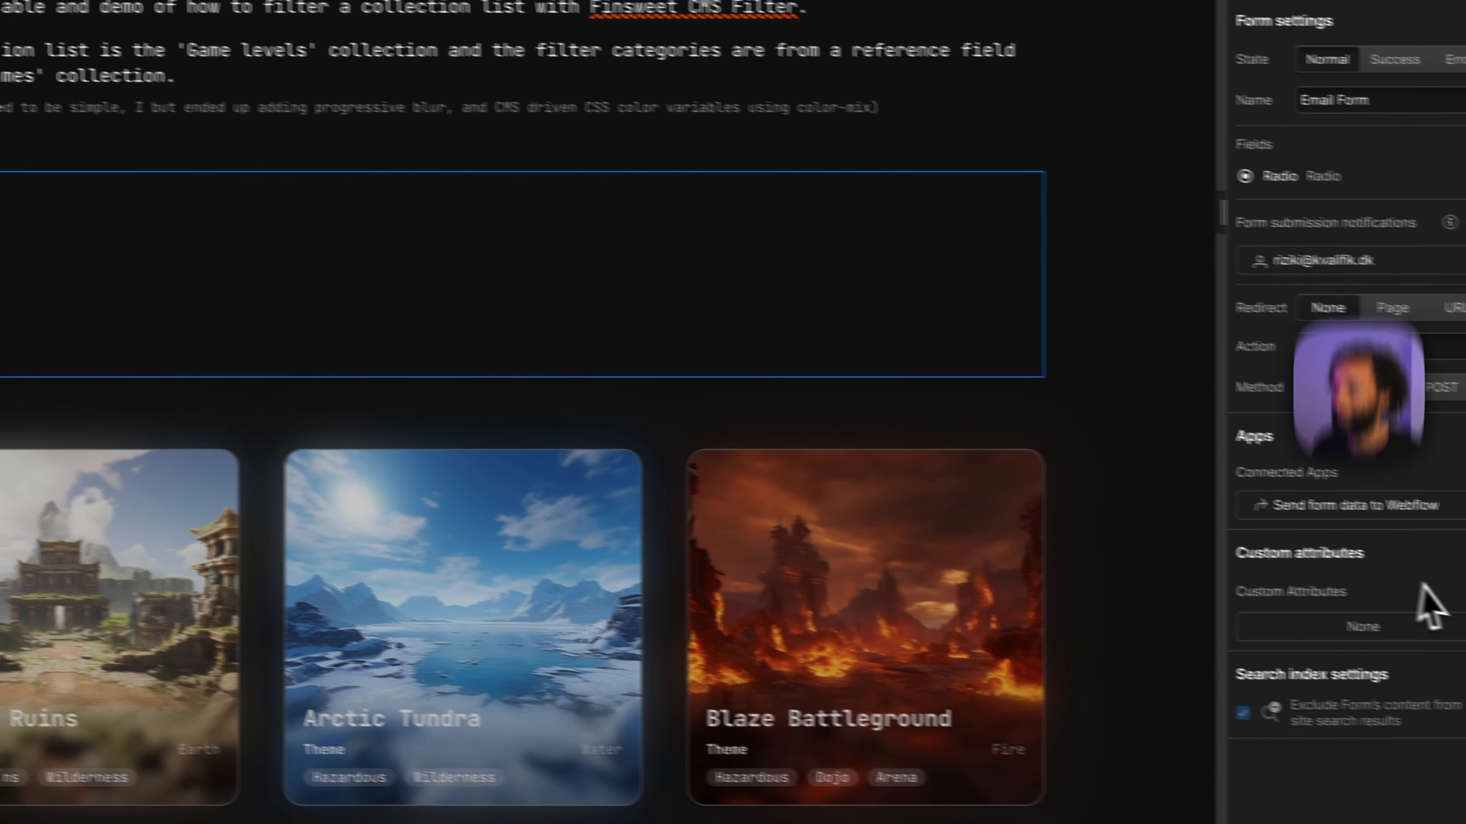
{"action": "left_click", "coordinate": [1410, 583]}
{"action": "key", "text": "super+v"}
{"action": "left_click", "coordinate": [1269, 704]}
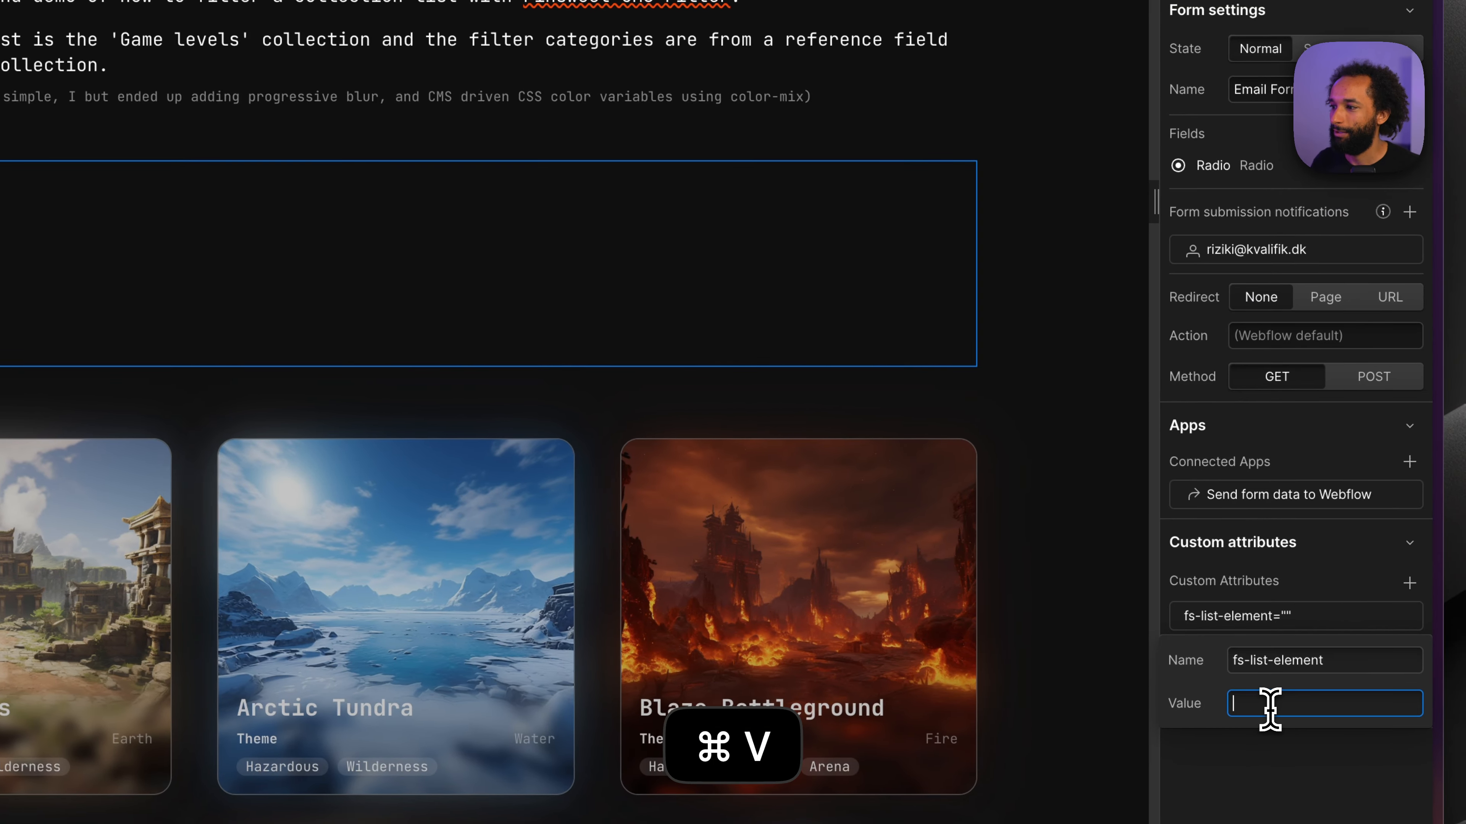
{"action": "key", "text": "ctrl+Tab"}
{"action": "scroll", "coordinate": [926, 187], "scroll_direction": "up", "scroll_amount": 2}
{"action": "left_click", "coordinate": [910, 165]}
{"action": "key", "text": "ctrl+Tab"}
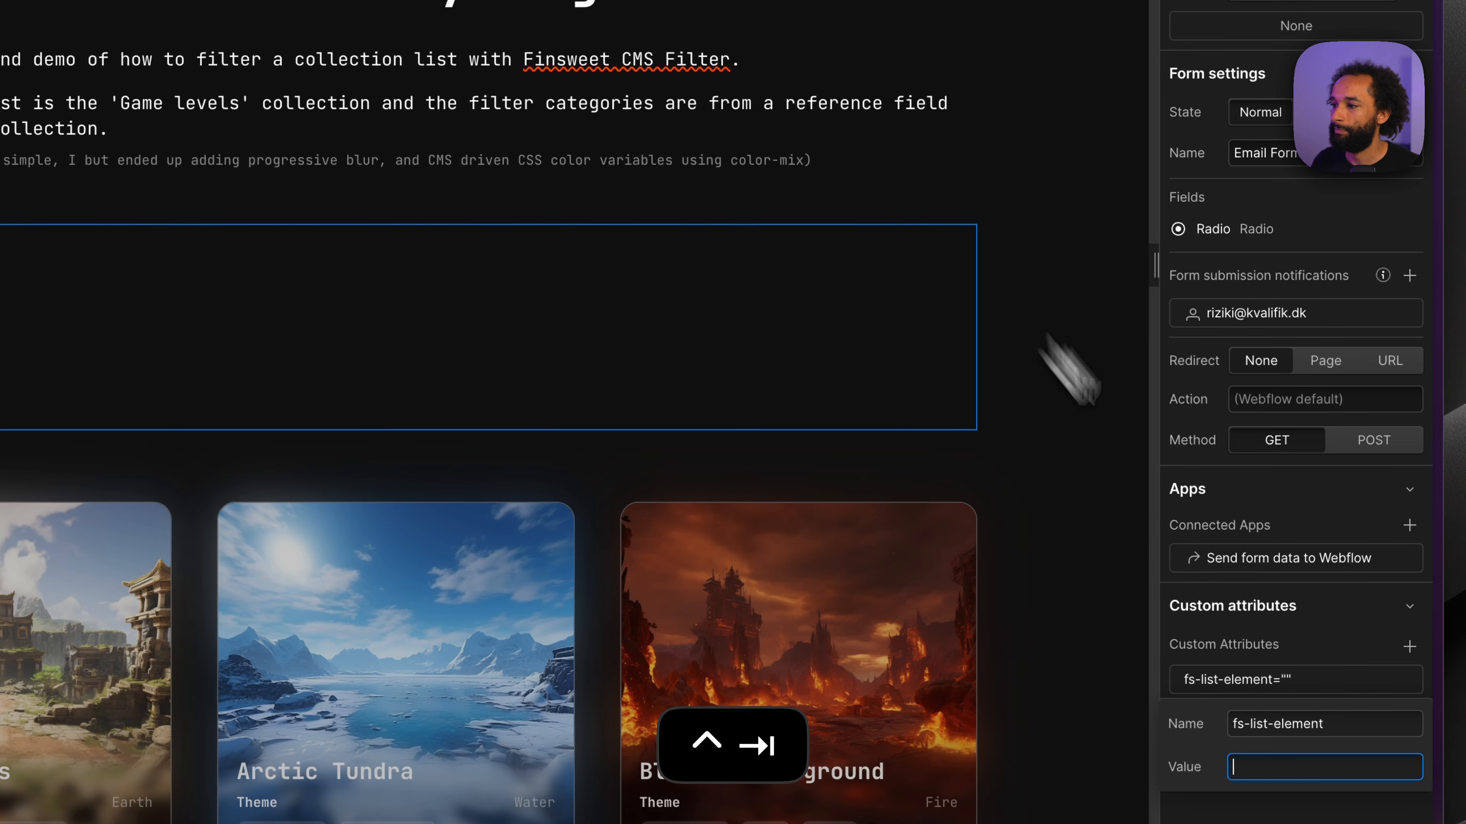
{"action": "key", "text": "super+v"}
{"action": "key", "text": "Return"}
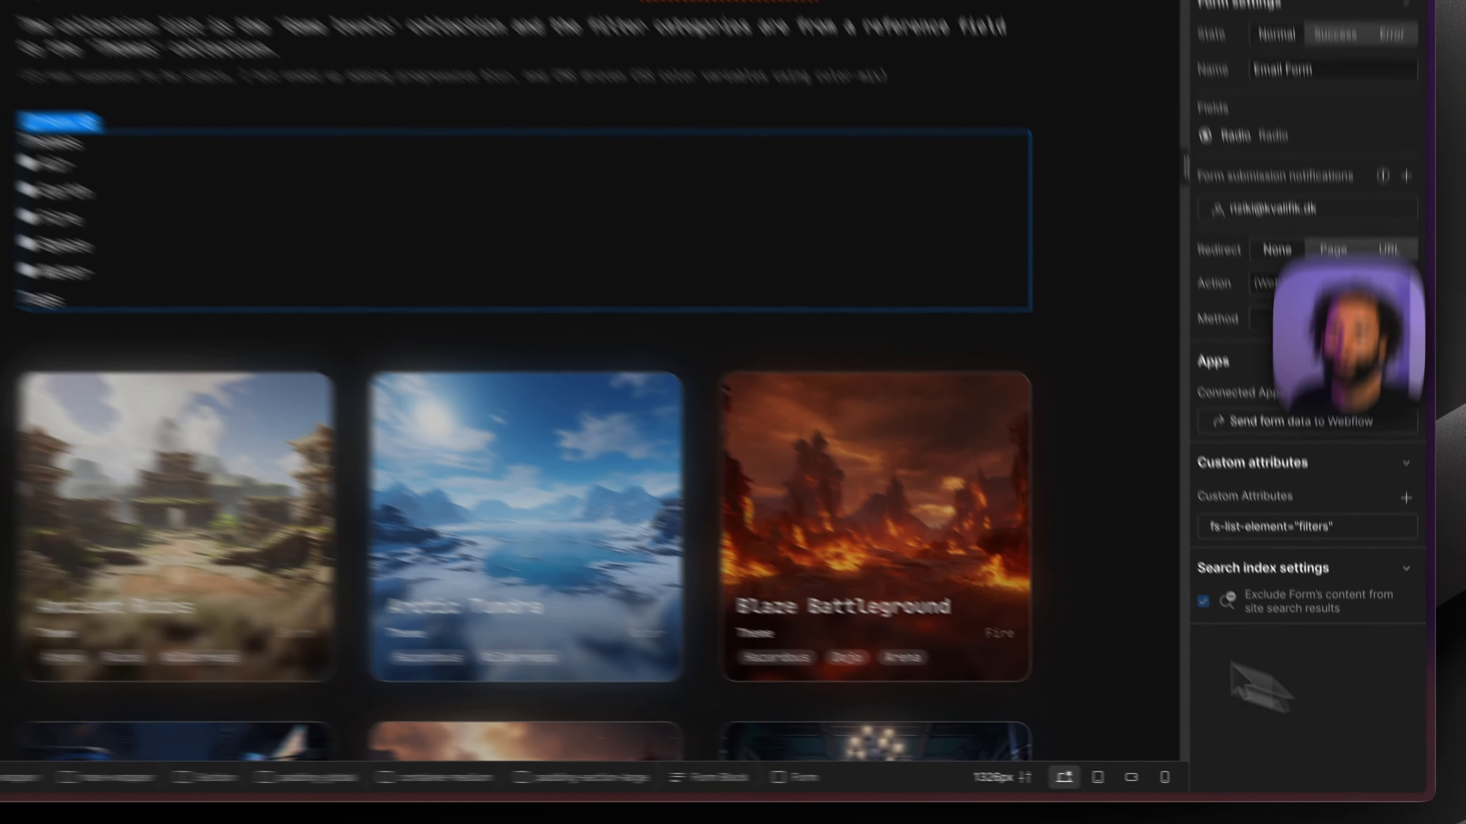
- Review the Field Identifier instructions in the Finsweet documentation, copy the attribute name fs-list-field, and return to the Webflow Designer
{"action": "key", "text": "ctrl+Tab"}
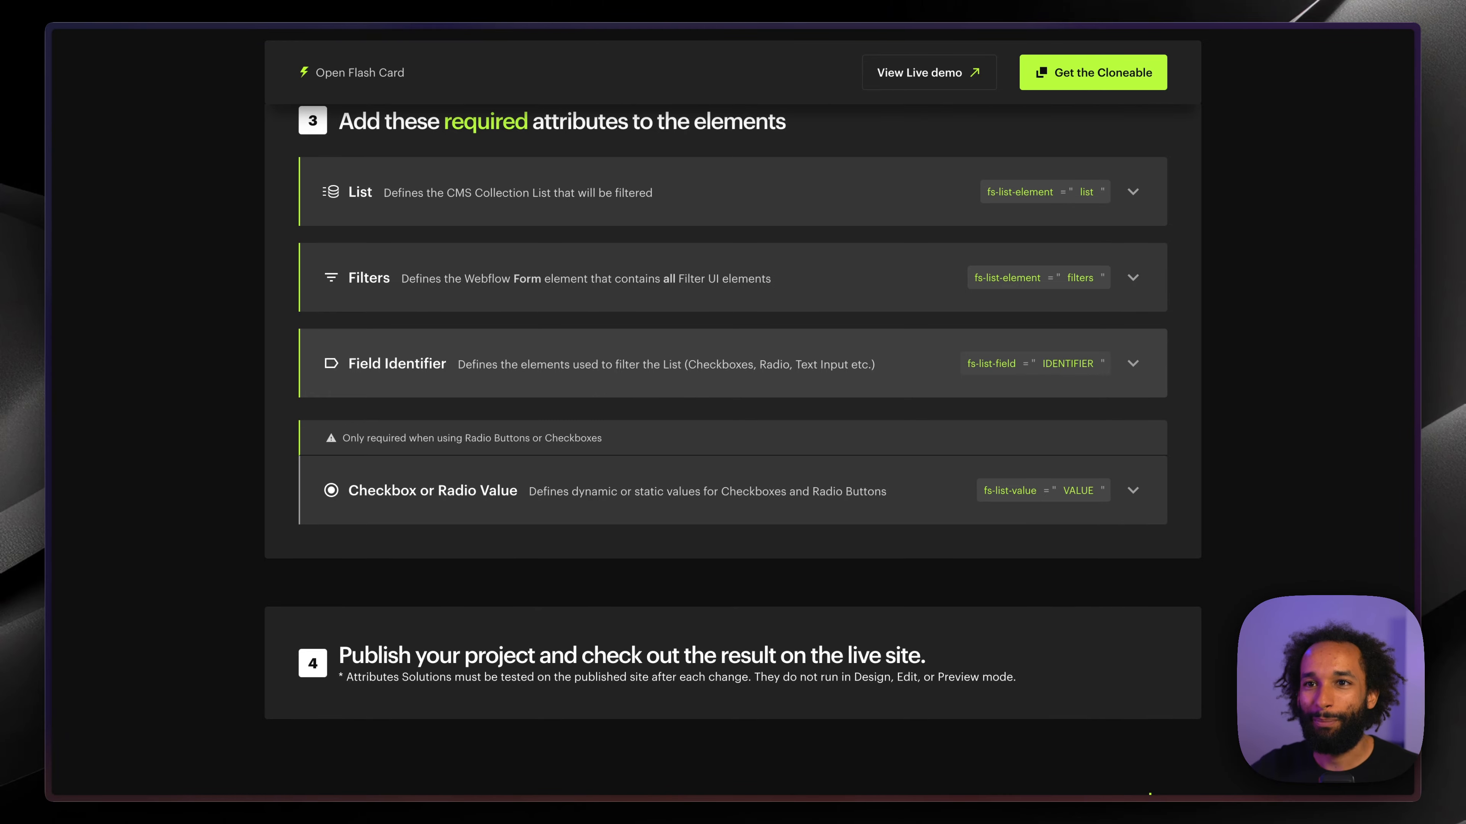
{"action": "left_click", "coordinate": [556, 384]}
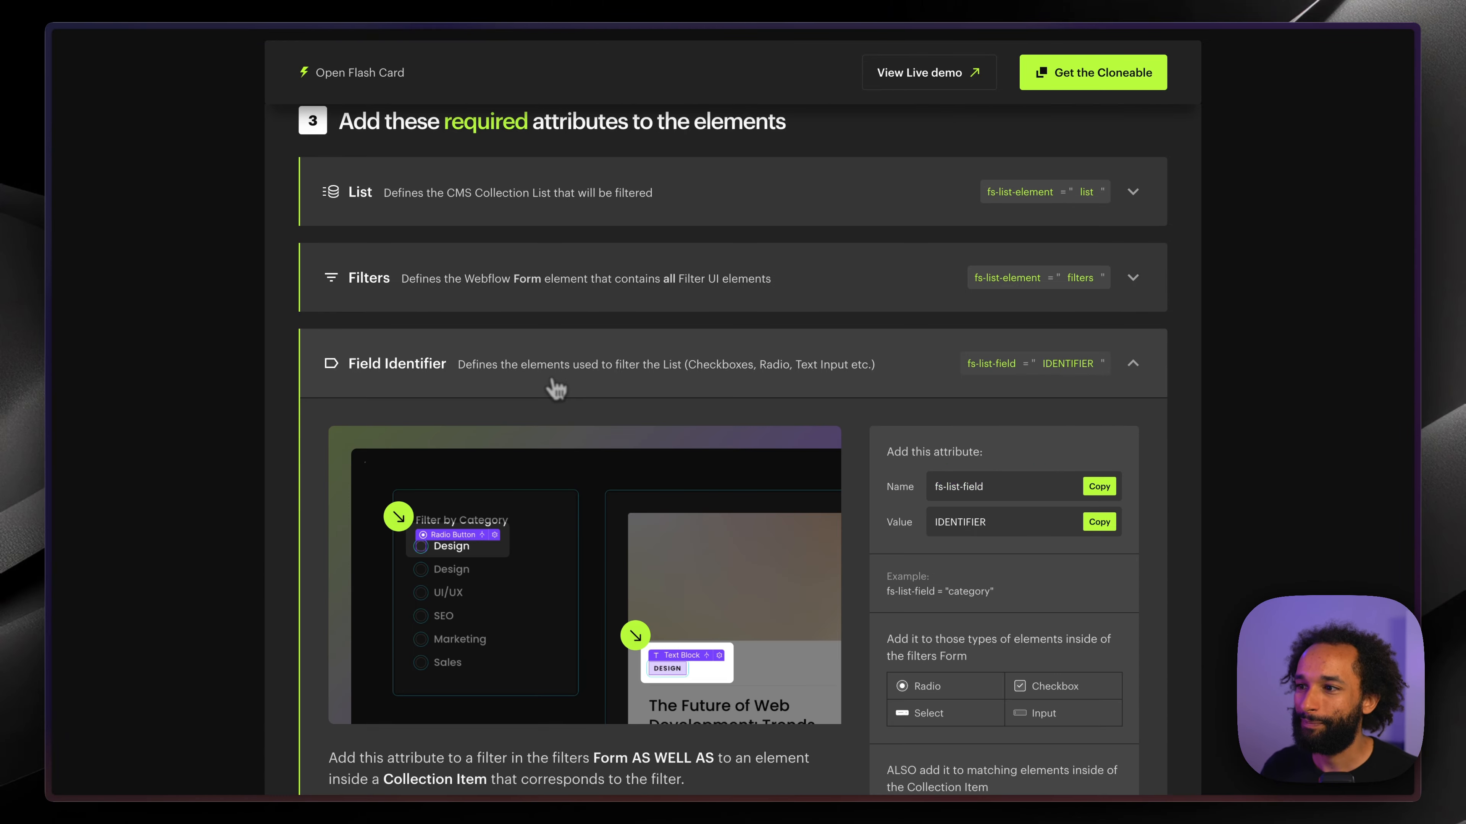
{"action": "scroll", "coordinate": [834, 406], "scroll_direction": "down", "scroll_amount": 2}
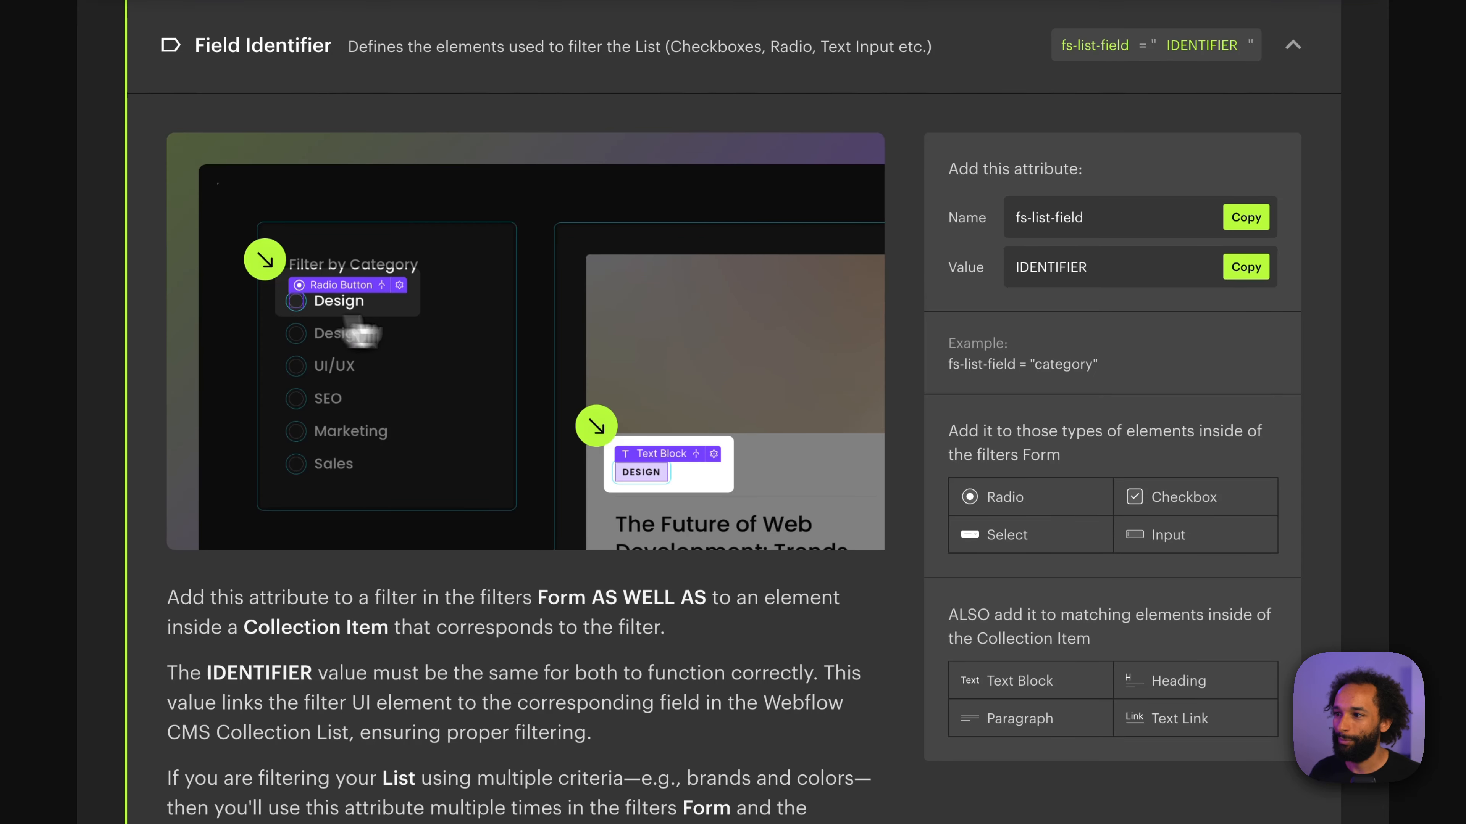
{"action": "left_click", "coordinate": [1247, 218]}
{"action": "key", "text": "ctrl+Tab"}
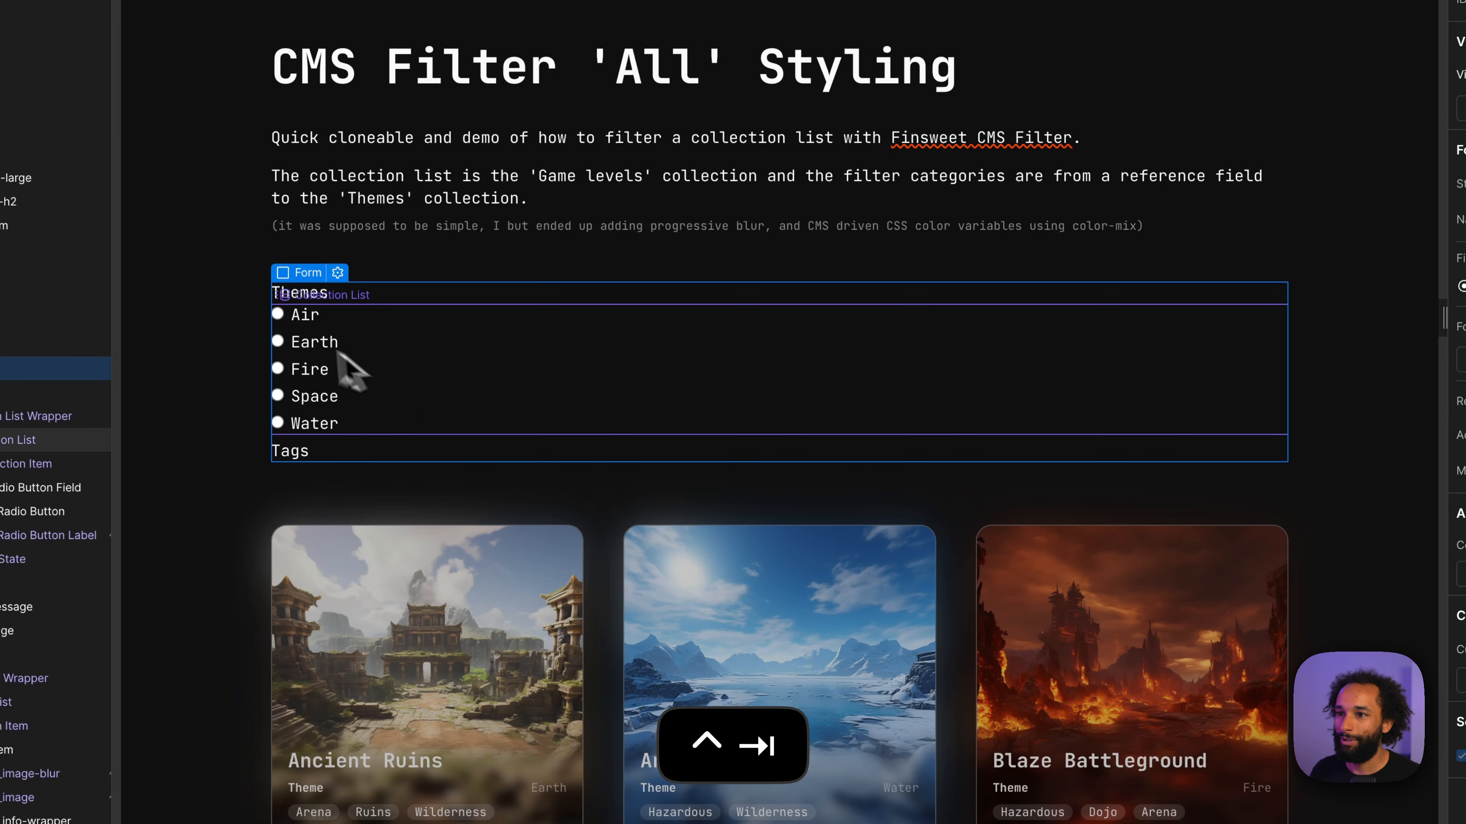
- Add the custom attribute fs-list-field="themes" to the radio button in the Themes collection list
{"action": "left_click", "coordinate": [279, 315]}
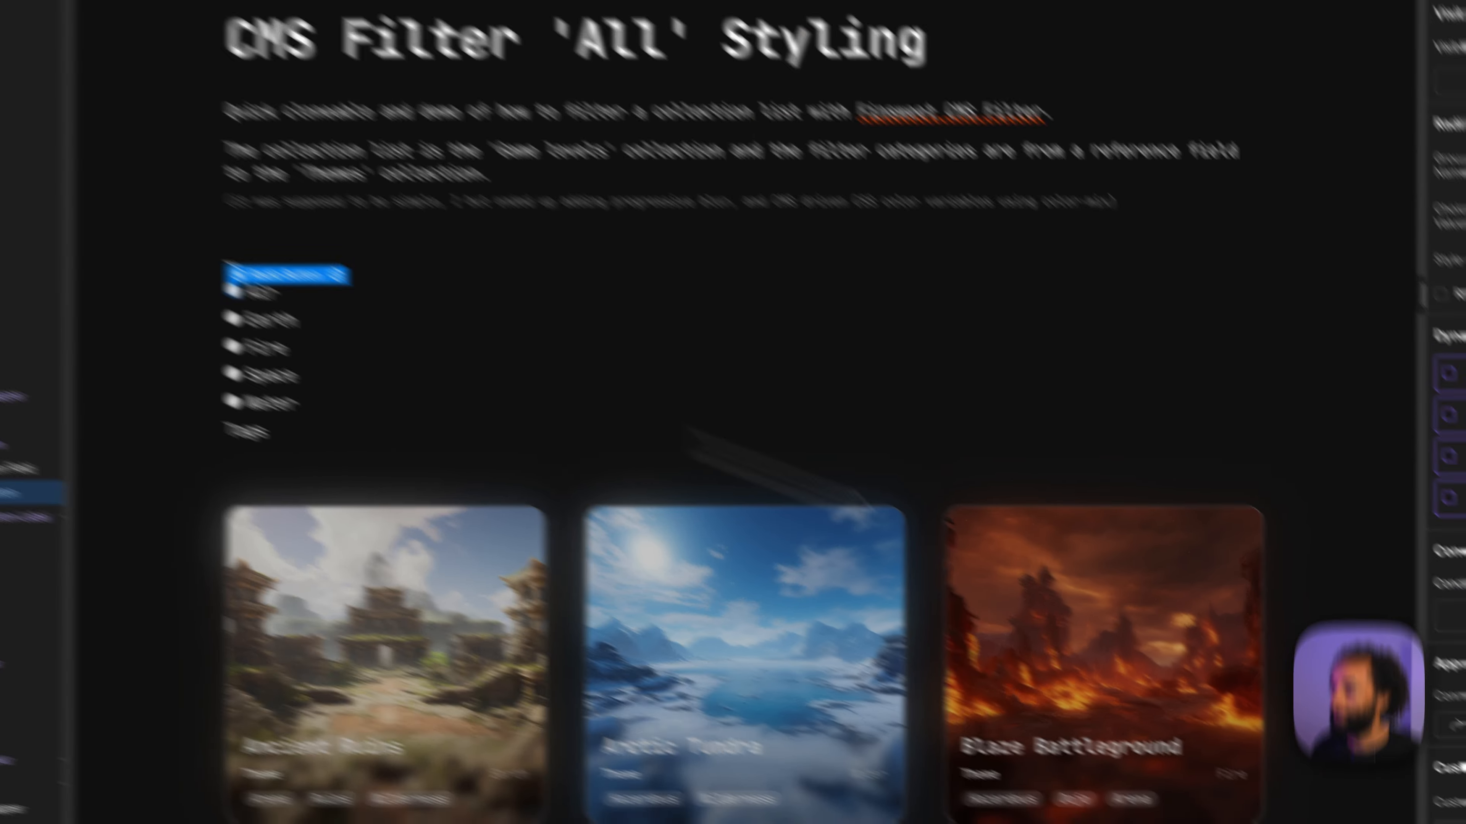
{"action": "left_click", "coordinate": [1425, 642]}
{"action": "key", "text": "super+v"}
{"action": "left_click", "coordinate": [1272, 650]}
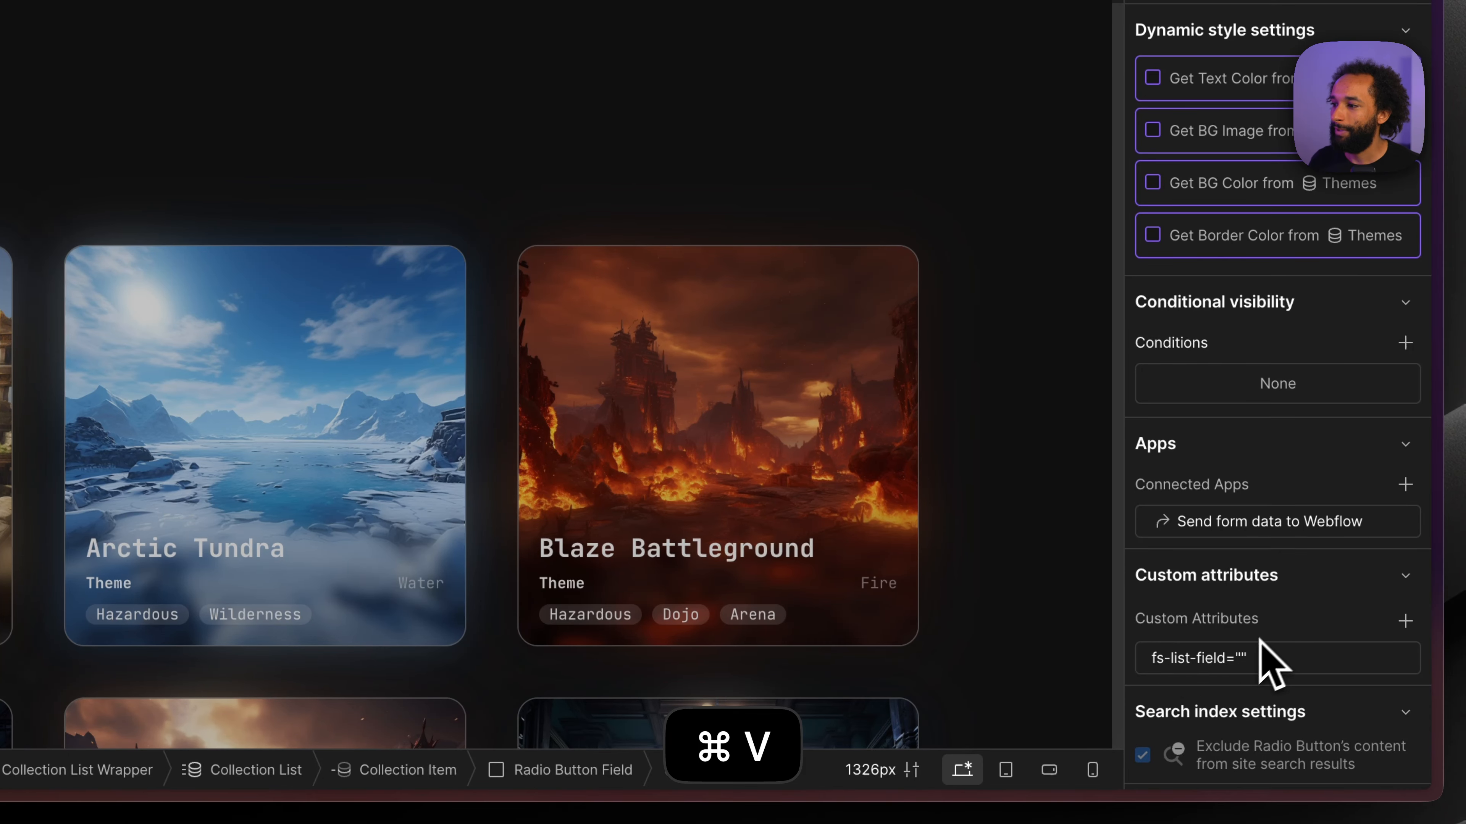
{"action": "left_click", "coordinate": [1257, 657]}
{"action": "left_click", "coordinate": [1265, 759]}
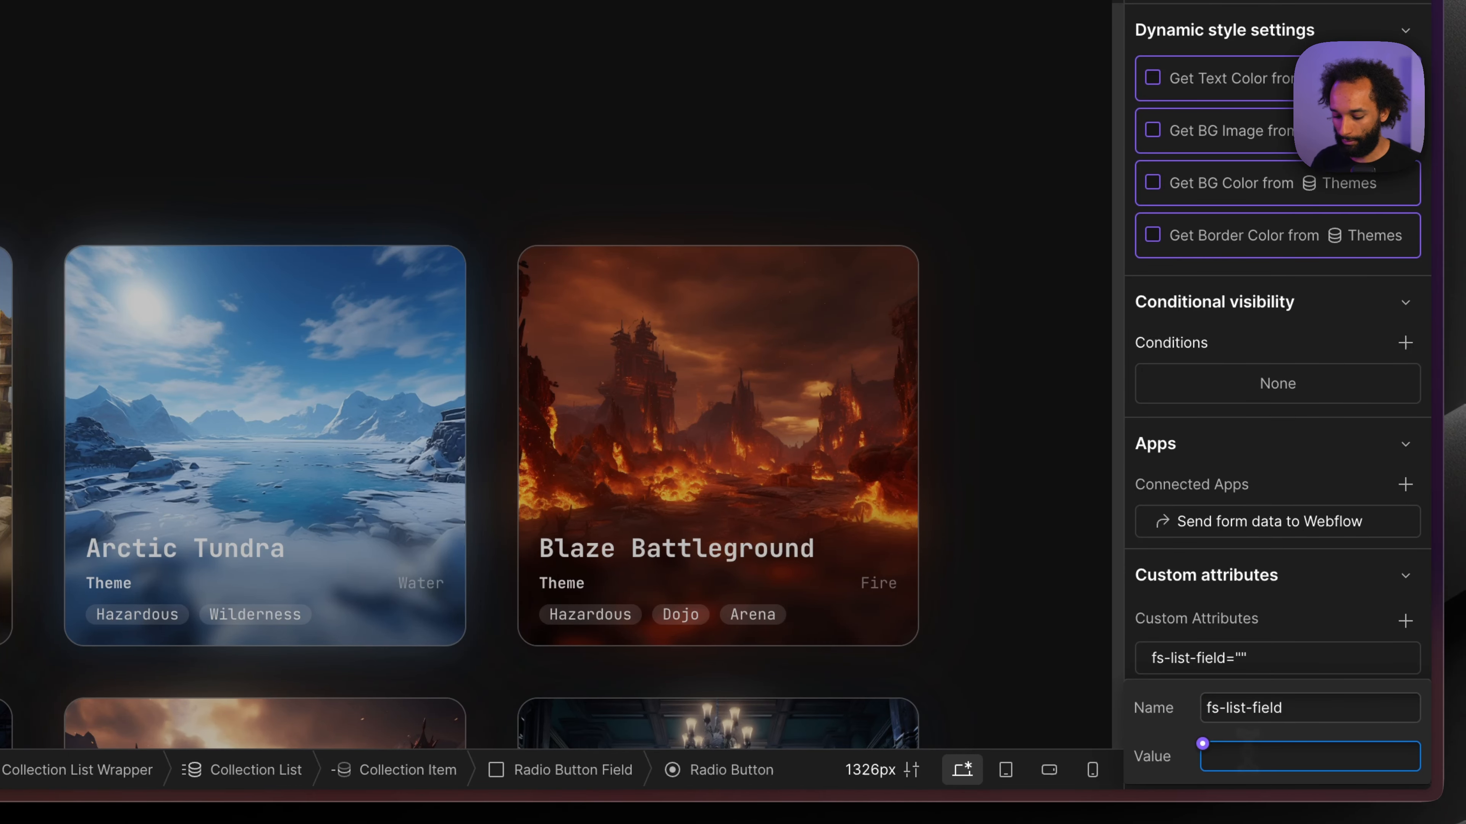
{"action": "type", "text": "them"}
{"action": "key", "text": "BackSpace"}
{"action": "key", "text": "BackSpace"}
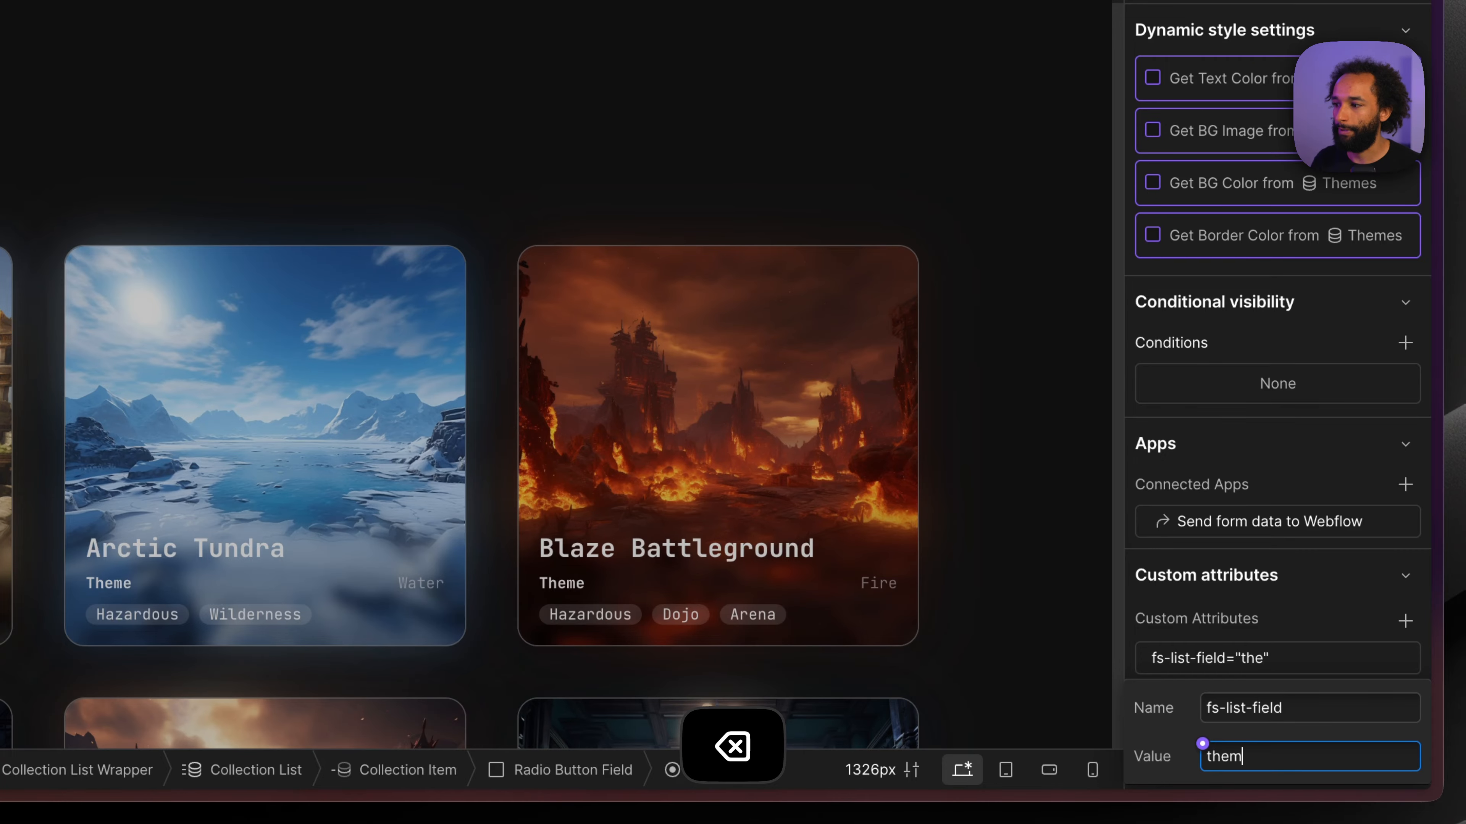
{"action": "type", "text": "es"}
{"action": "key", "text": "Return"}
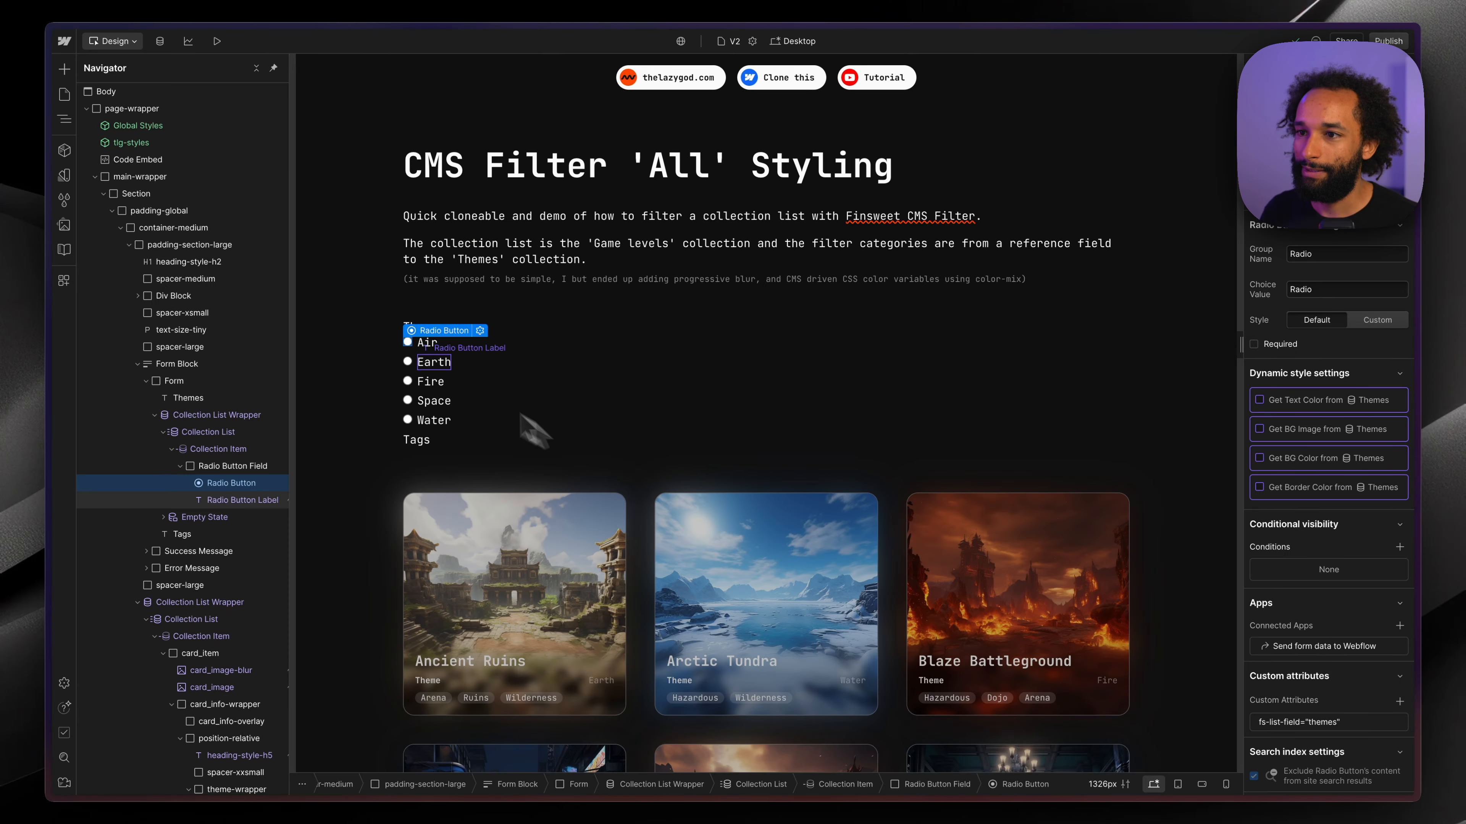
- Add the custom attribute fs-list-field="theme" to the text block showing the theme name in the Game Levels cards
{"action": "left_click", "coordinate": [602, 685]}
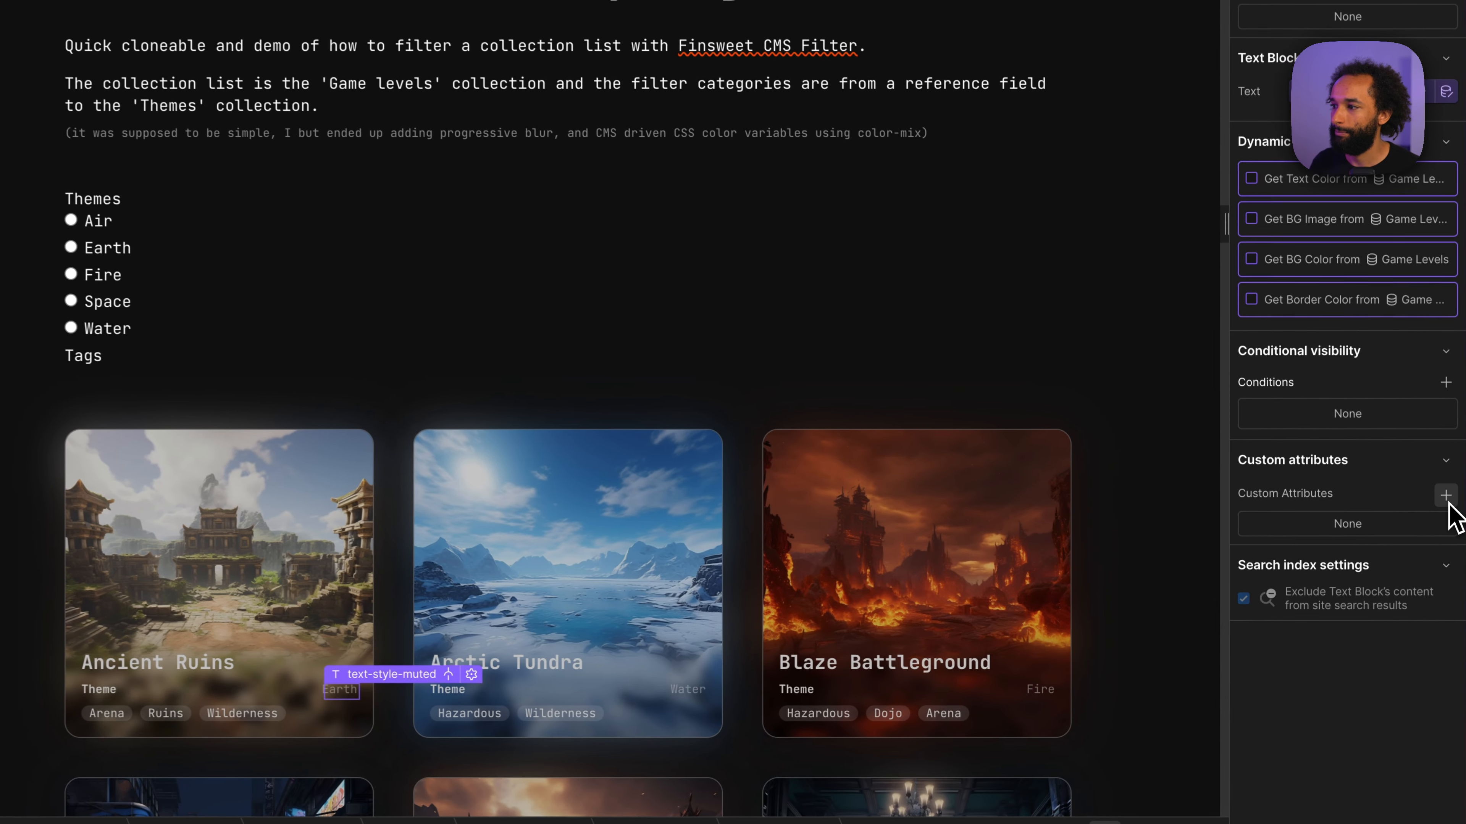
{"action": "left_click", "coordinate": [1397, 539]}
{"action": "key", "text": "super+v"}
{"action": "left_click", "coordinate": [1325, 600]}
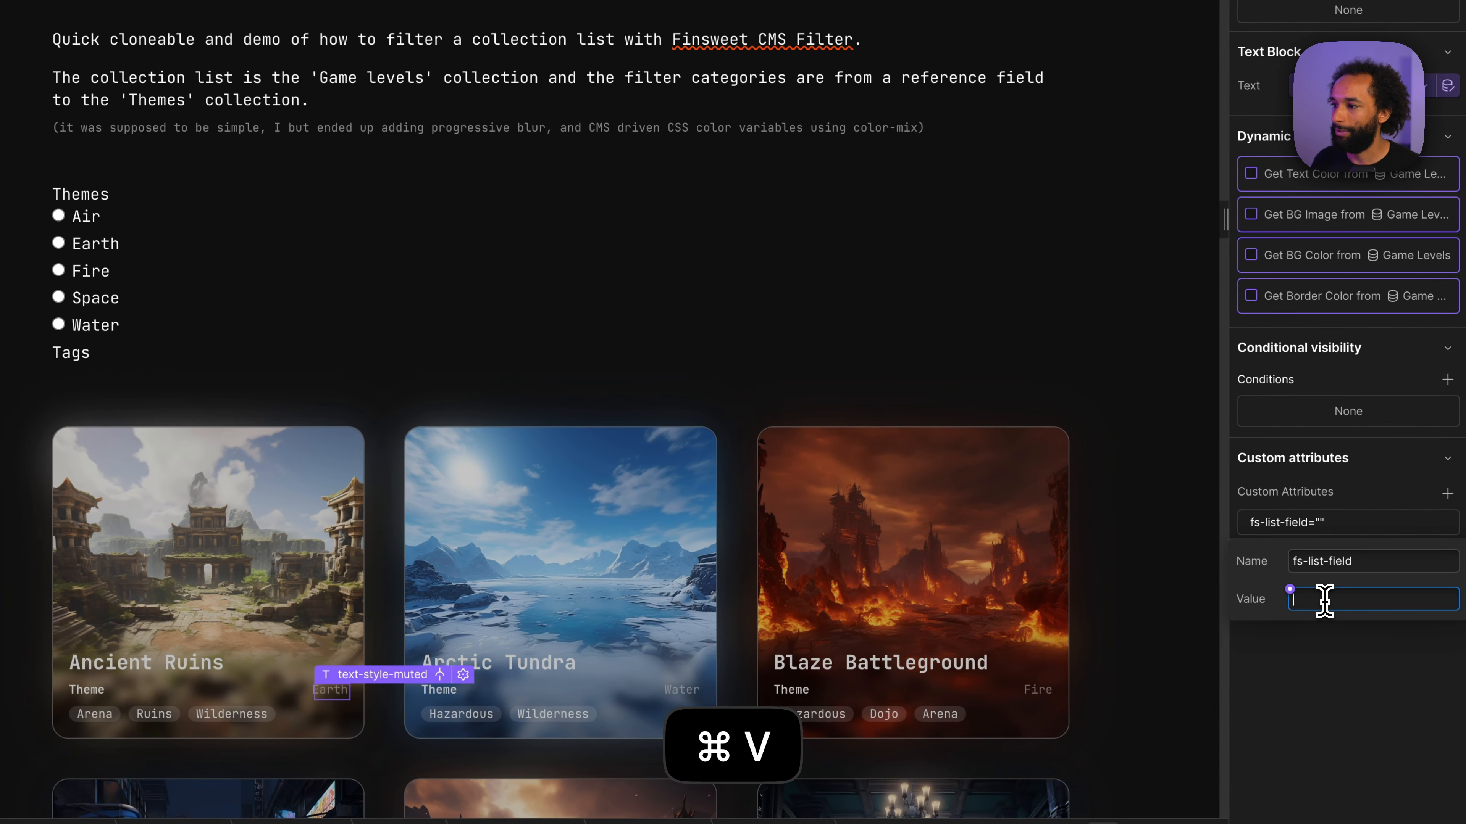
{"action": "type", "text": "theme"}
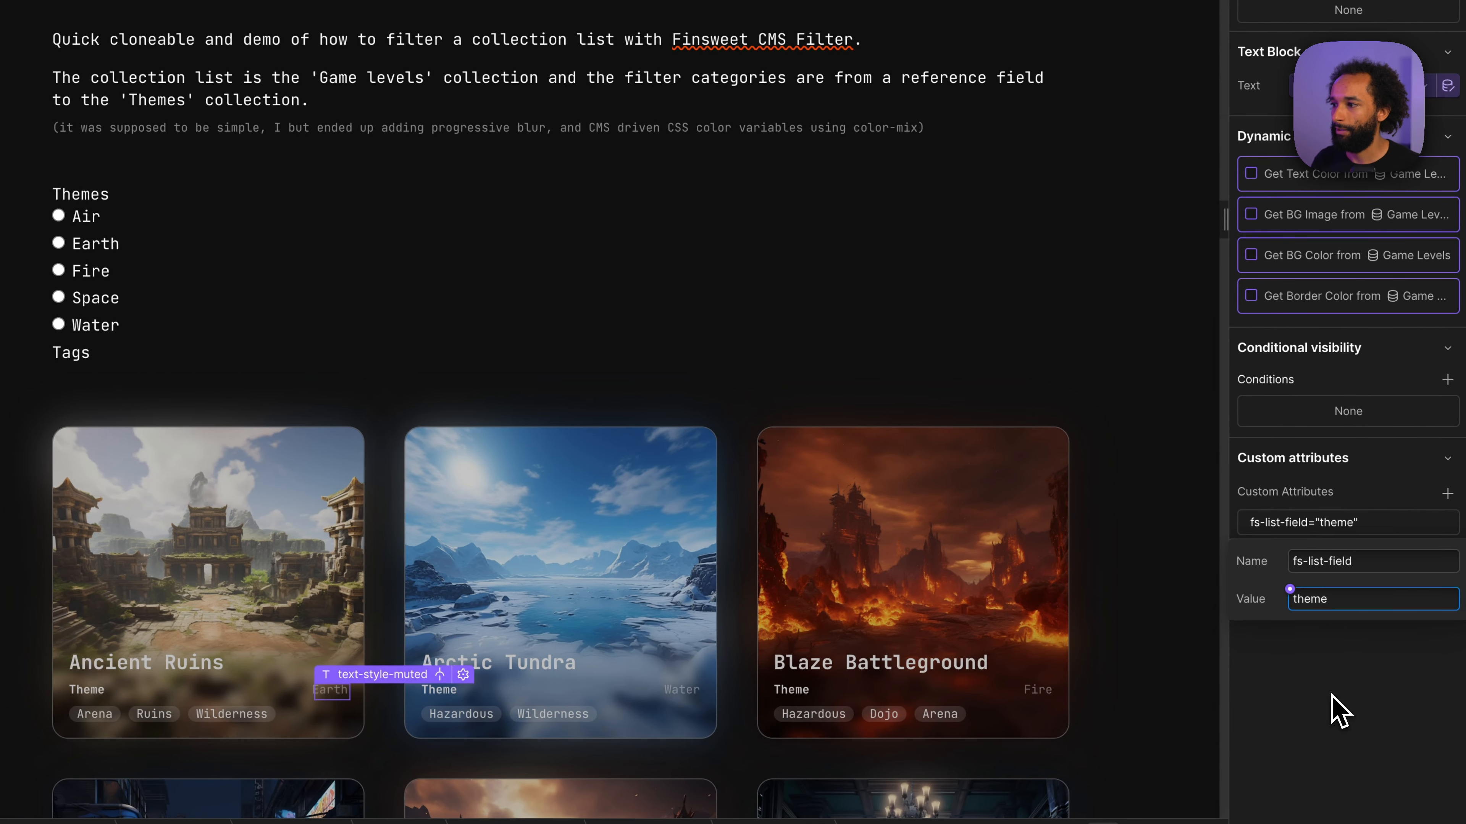
{"action": "type", "text": "s"}
{"action": "key", "text": "Return"}
- Check the radio button's field identifier and set the card theme text's fs-list-field value to themes so they match
{"action": "left_click", "coordinate": [60, 218]}
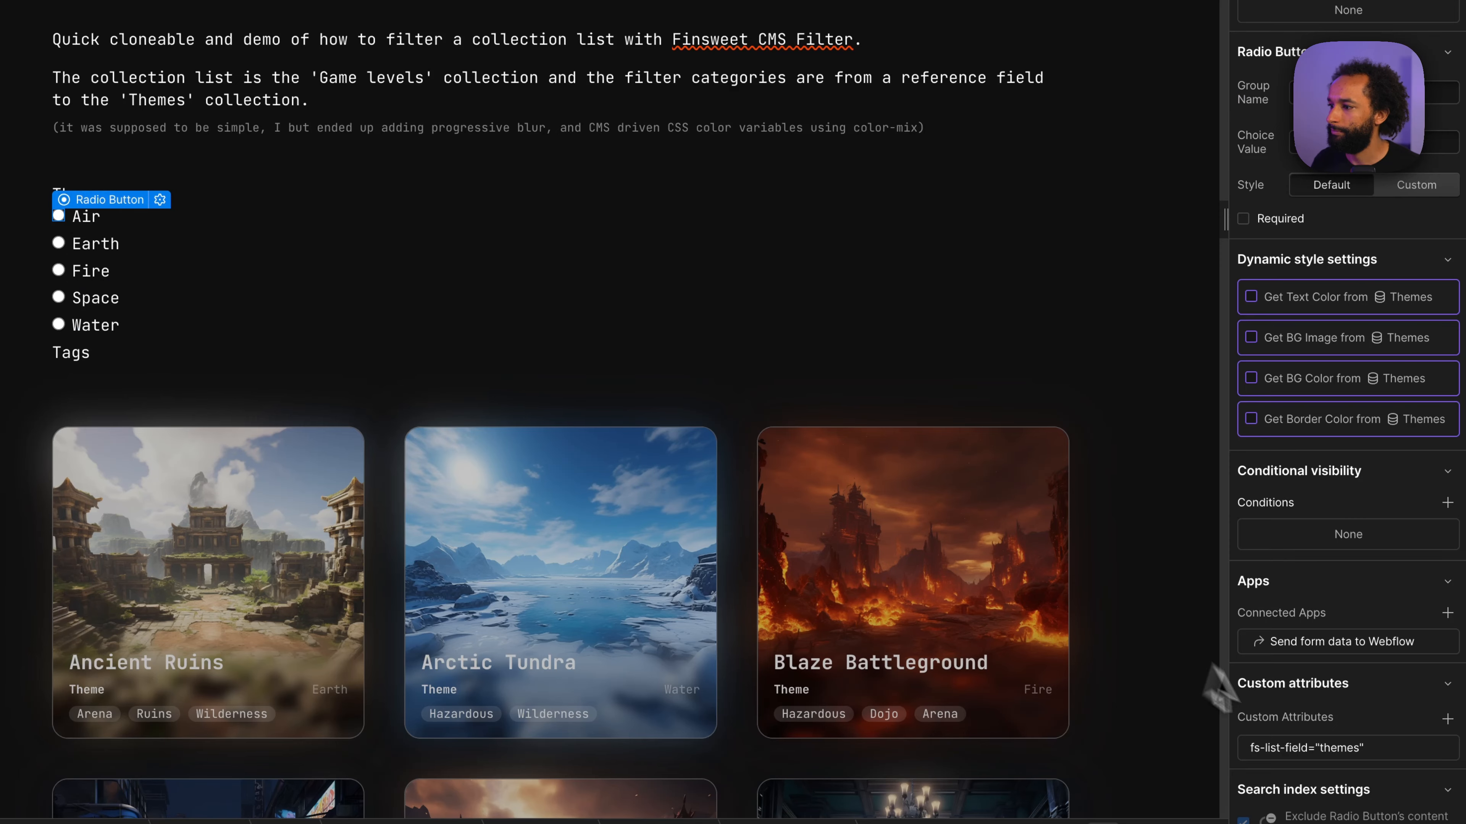
{"action": "left_click", "coordinate": [684, 690]}
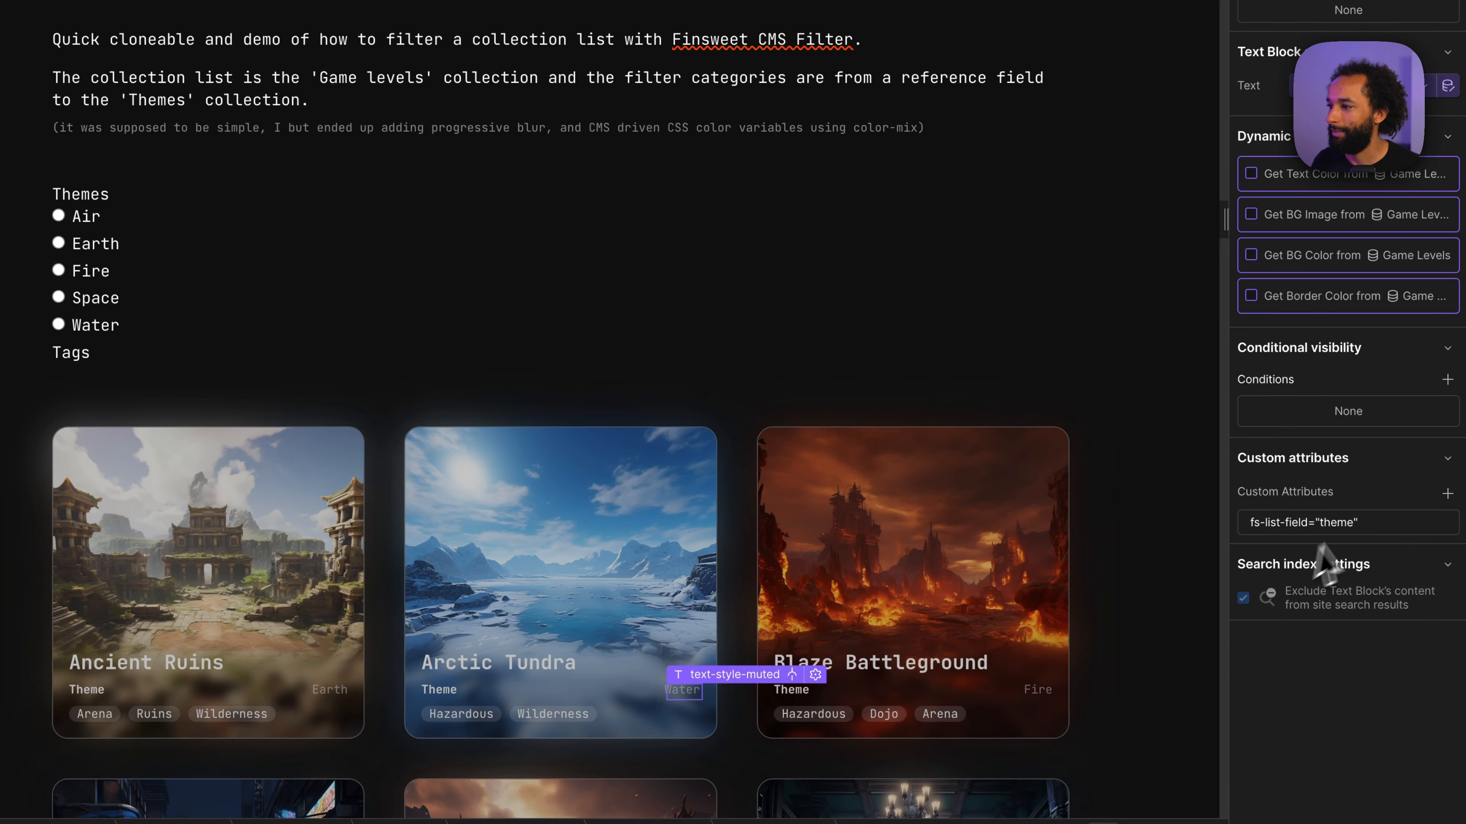
{"action": "left_click", "coordinate": [1345, 525]}
{"action": "left_click", "coordinate": [1358, 597]}
{"action": "type", "text": "s"}
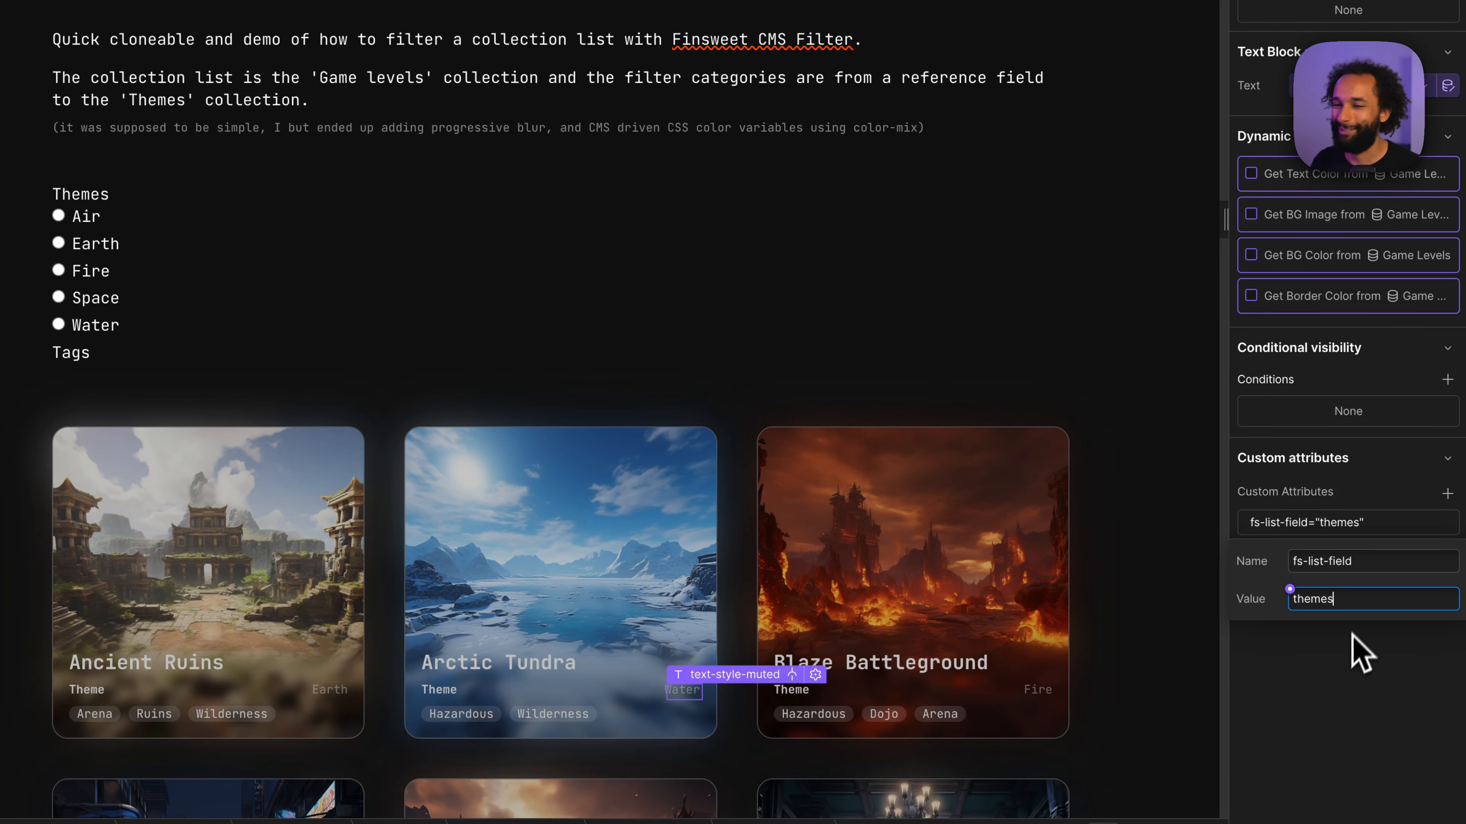
{"action": "left_click", "coordinate": [1339, 725]}
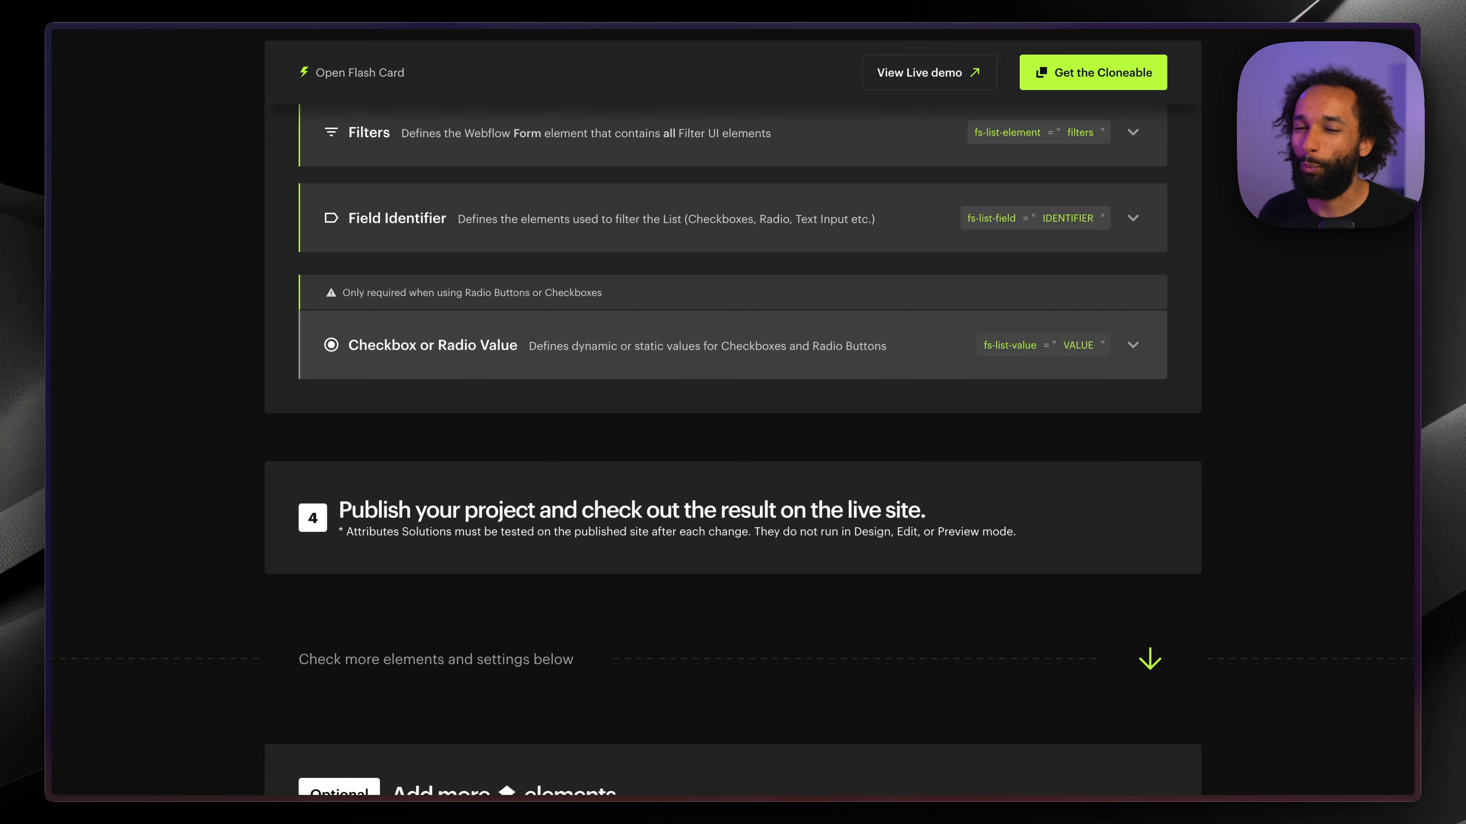
- Copy fs-list-value from the Finsweet documentation and add it to the Themes radio button, binding its value to the Name field
{"action": "left_click", "coordinate": [997, 352]}
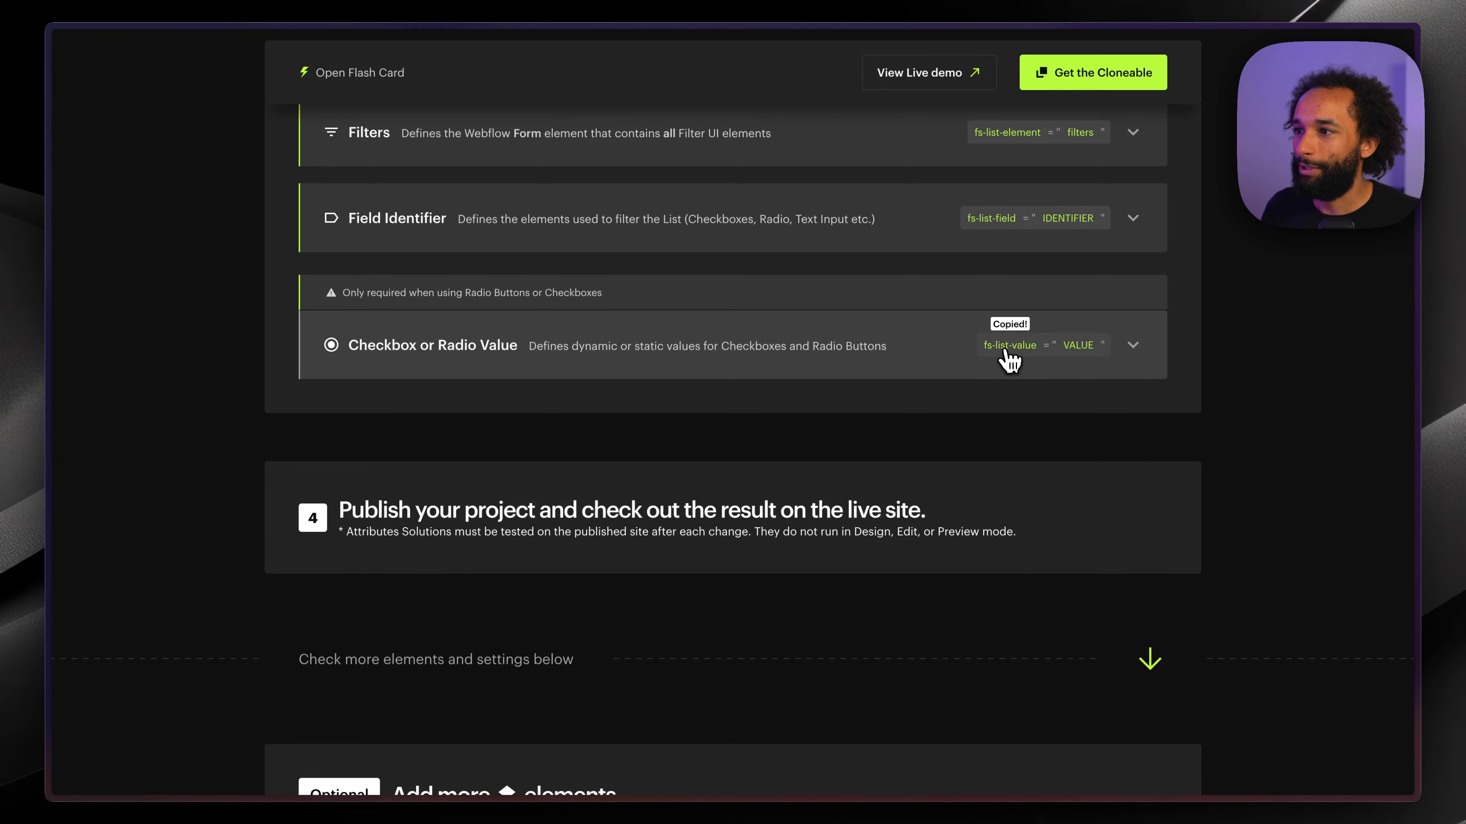
{"action": "key", "text": "ctrl+Tab"}
{"action": "left_click", "coordinate": [1399, 702]}
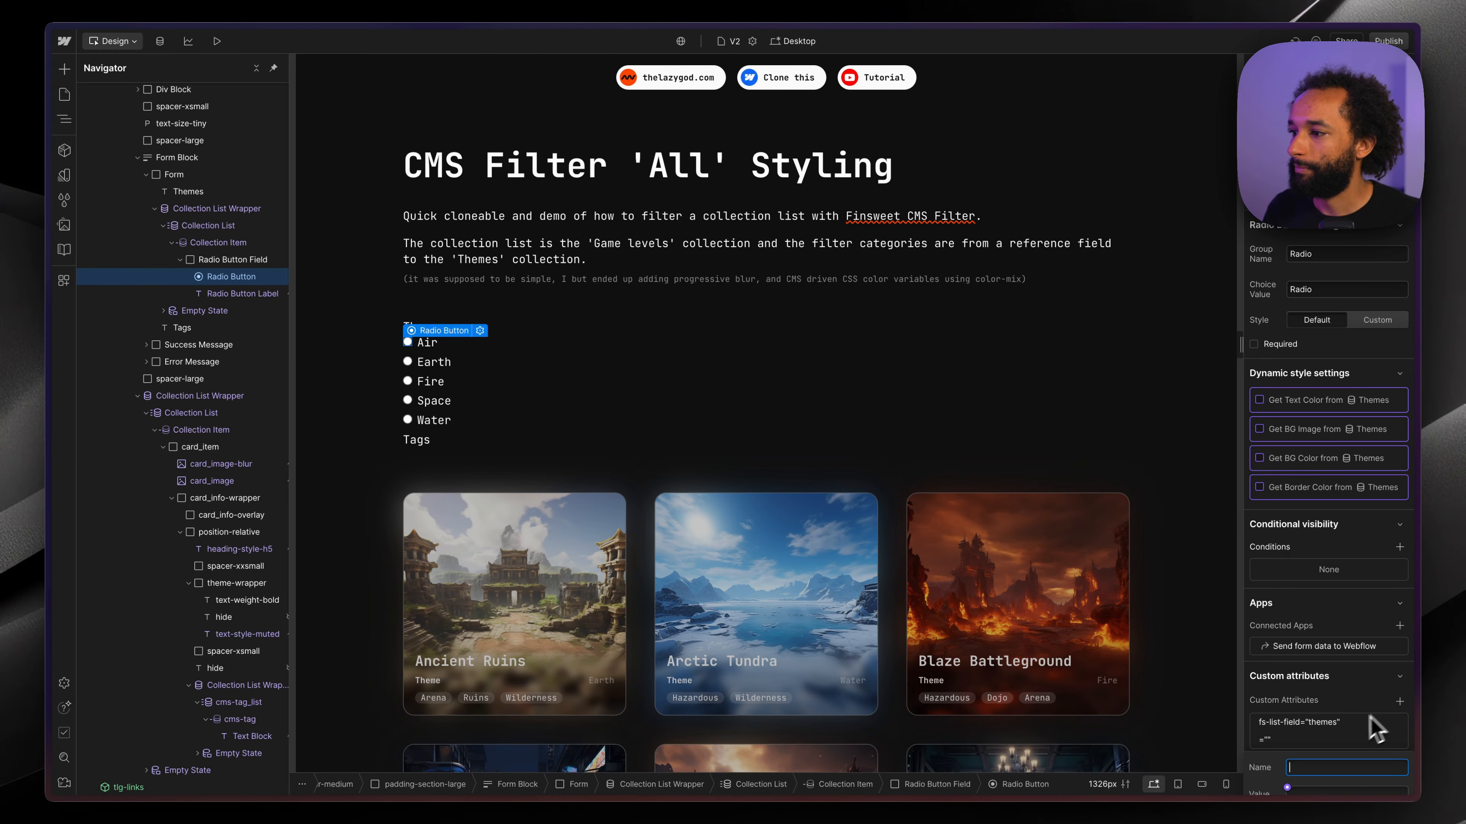
{"action": "key", "text": "super+v"}
{"action": "left_click", "coordinate": [1301, 724]}
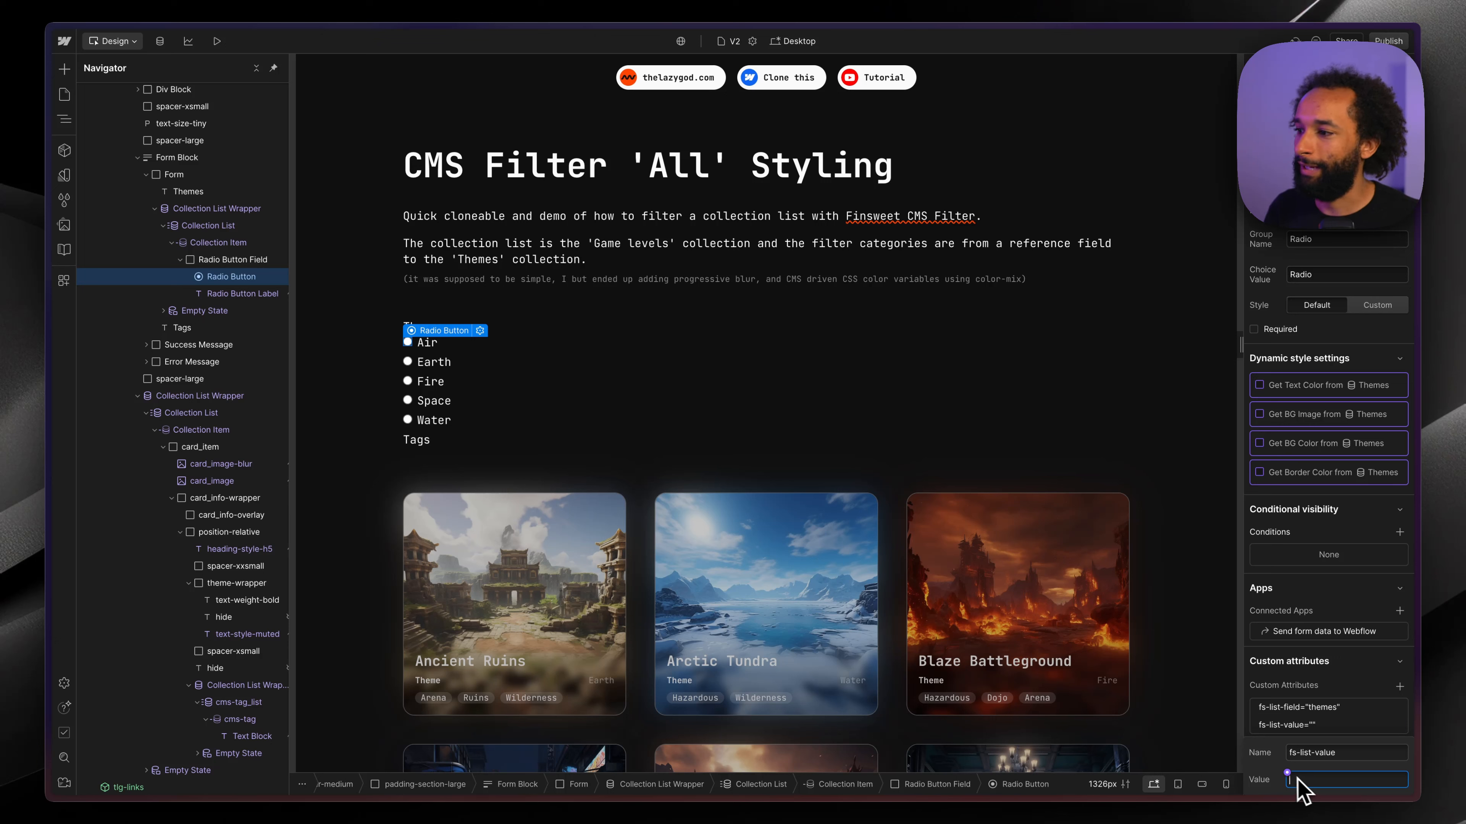
{"action": "left_click", "coordinate": [1287, 772]}
{"action": "left_click", "coordinate": [1292, 701]}
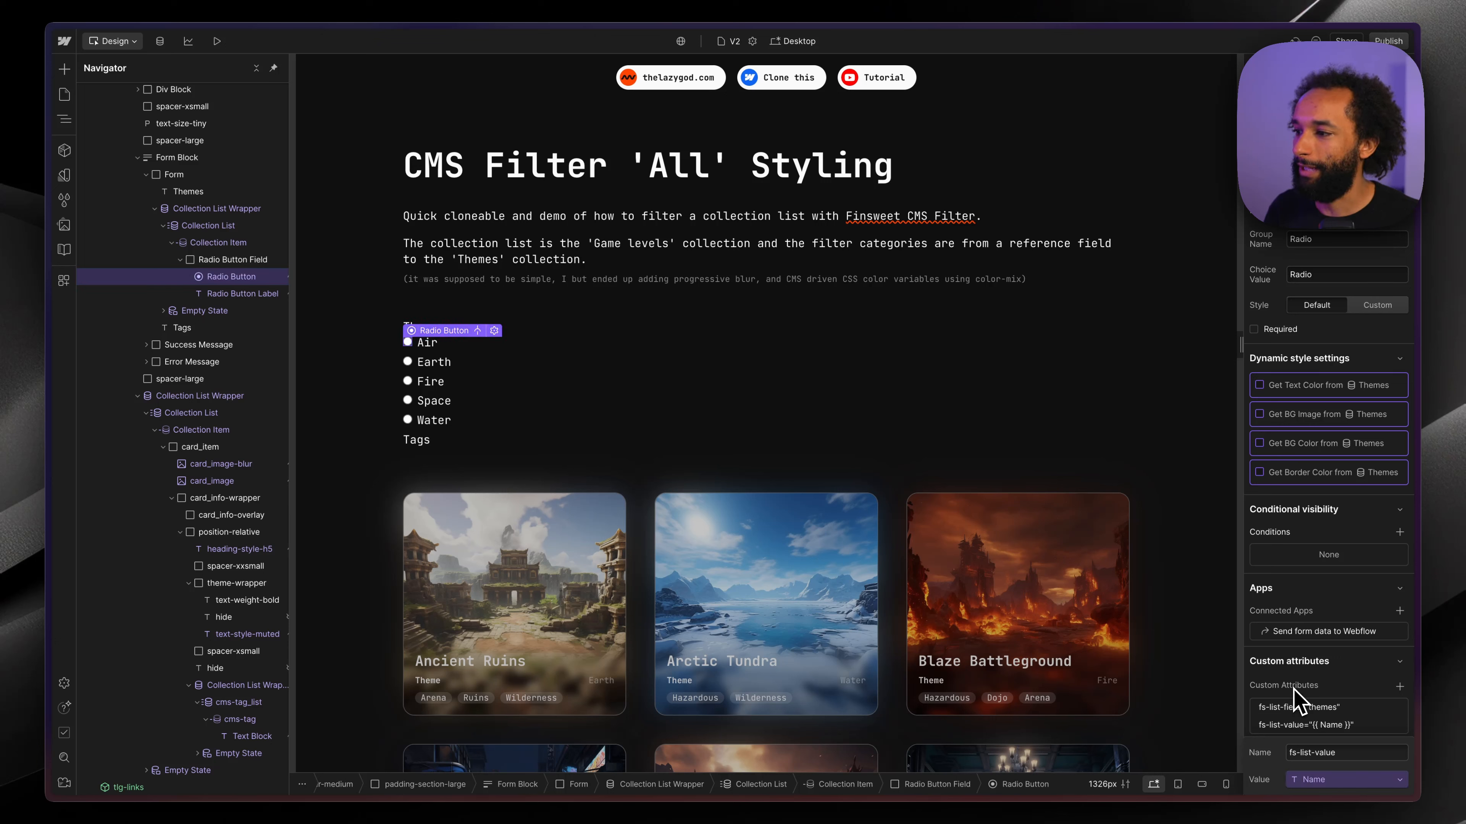
{"action": "left_click", "coordinate": [1282, 609]}
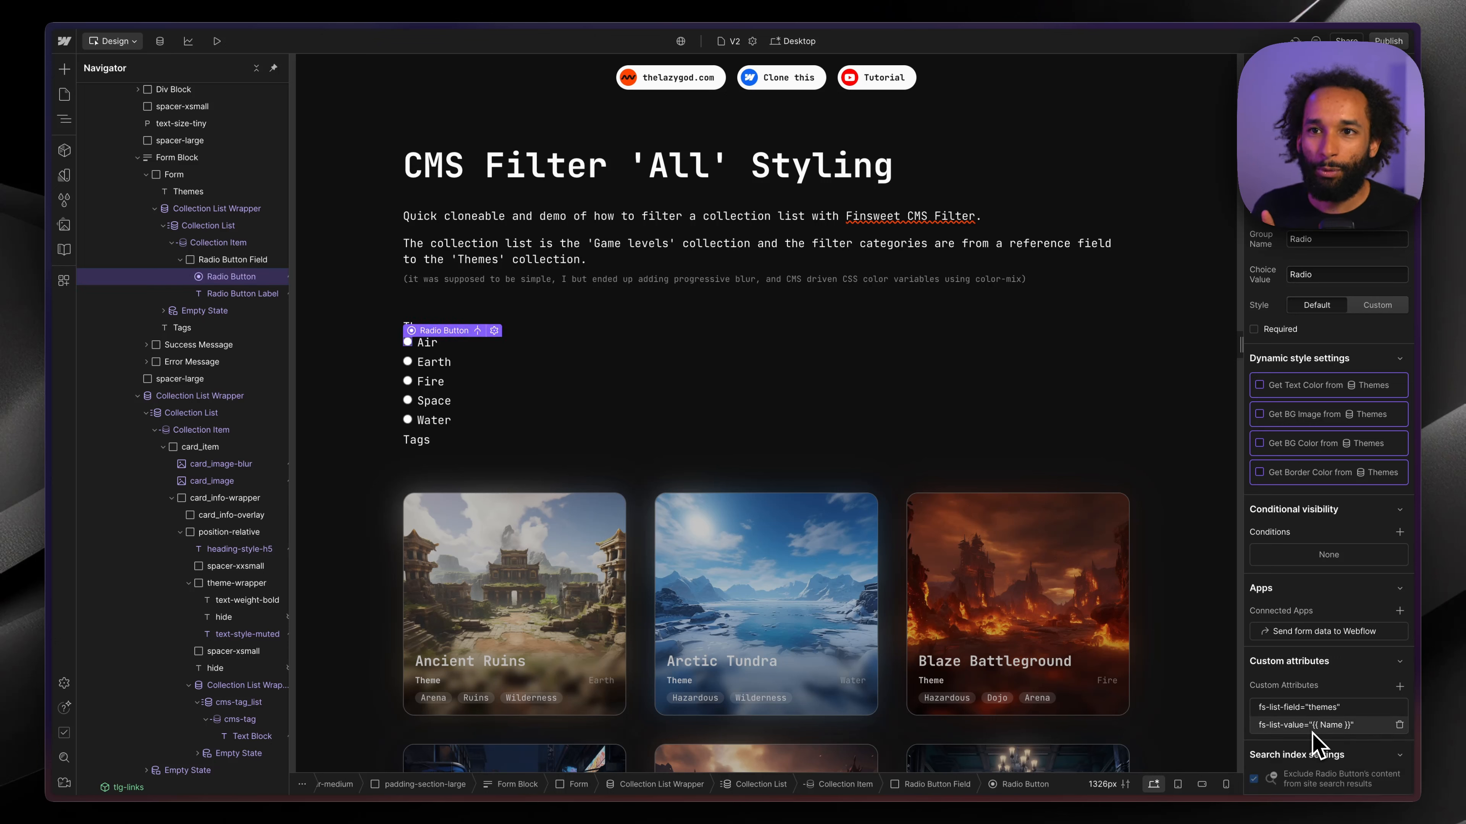
- Check the text source of the radio button label and publish the site to the staging domain
{"action": "left_click", "coordinate": [427, 345]}
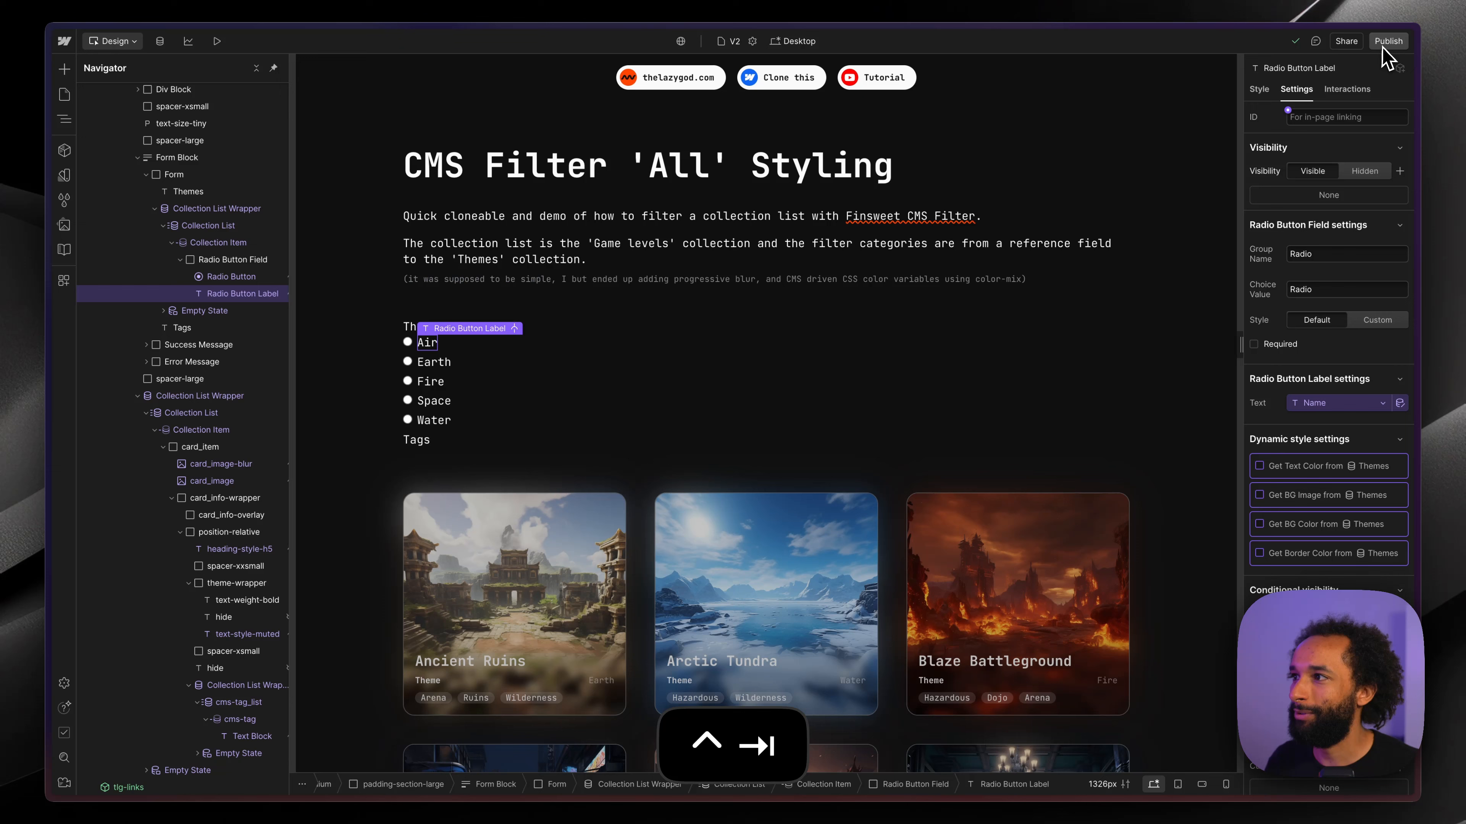
{"action": "left_click", "coordinate": [1388, 42]}
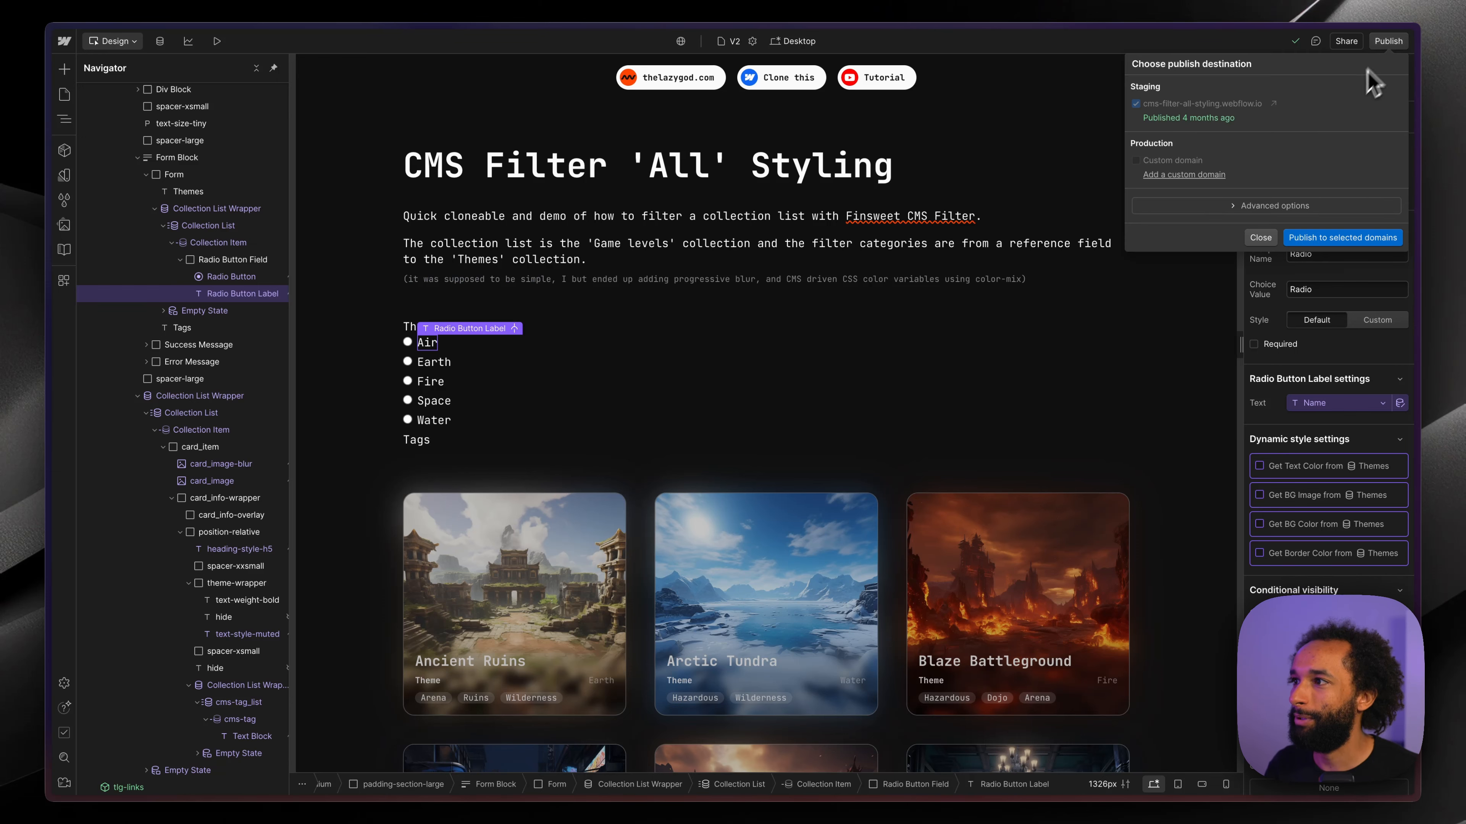
{"action": "left_click", "coordinate": [1321, 237]}
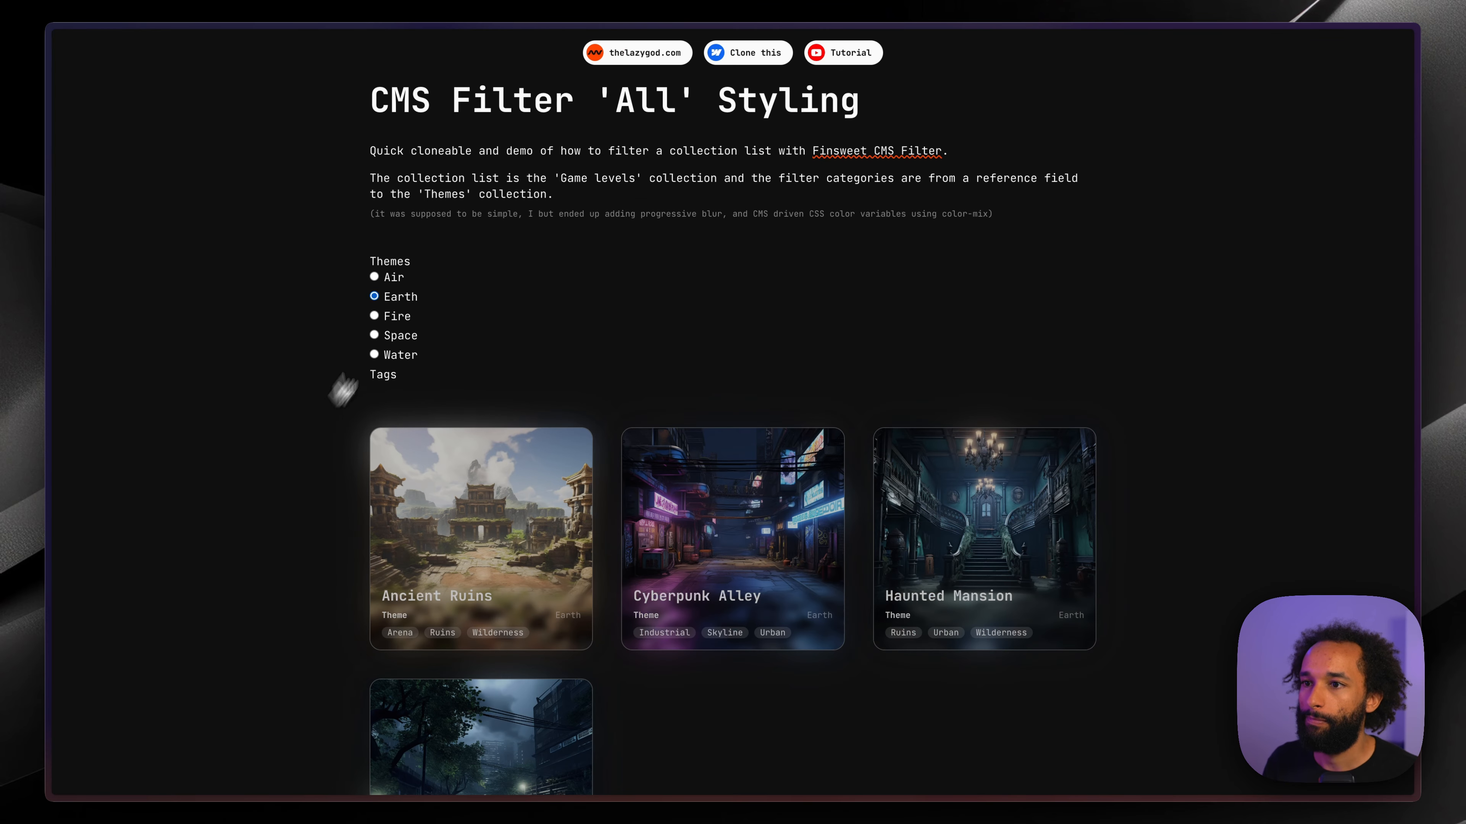
- Test the Themes filter on the published page by switching between the Fire, Space, Water, Earth and Air options
{"action": "left_click", "coordinate": [372, 310]}
{"action": "left_click", "coordinate": [362, 219]}
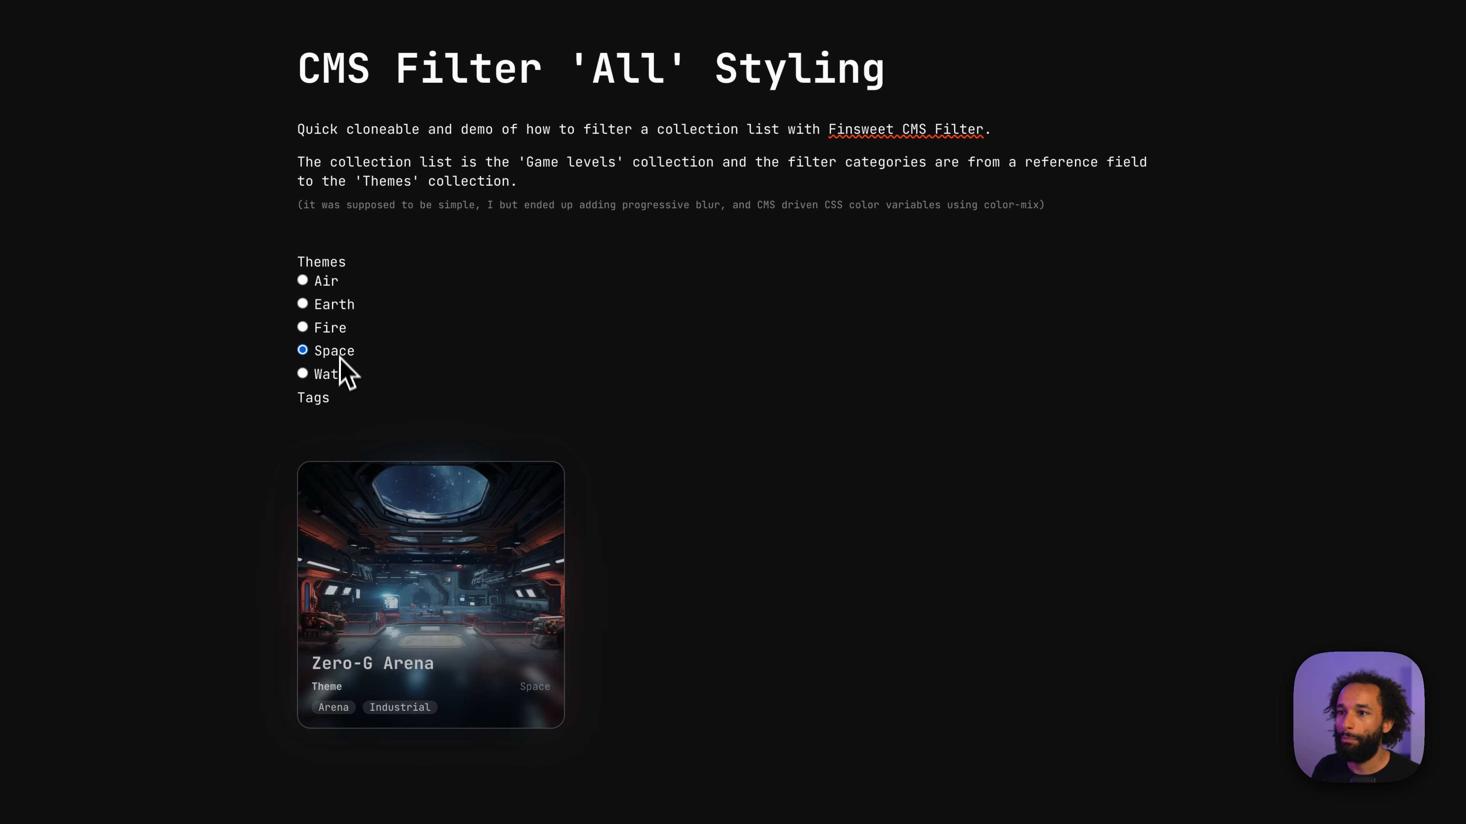
{"action": "left_click", "coordinate": [376, 239]}
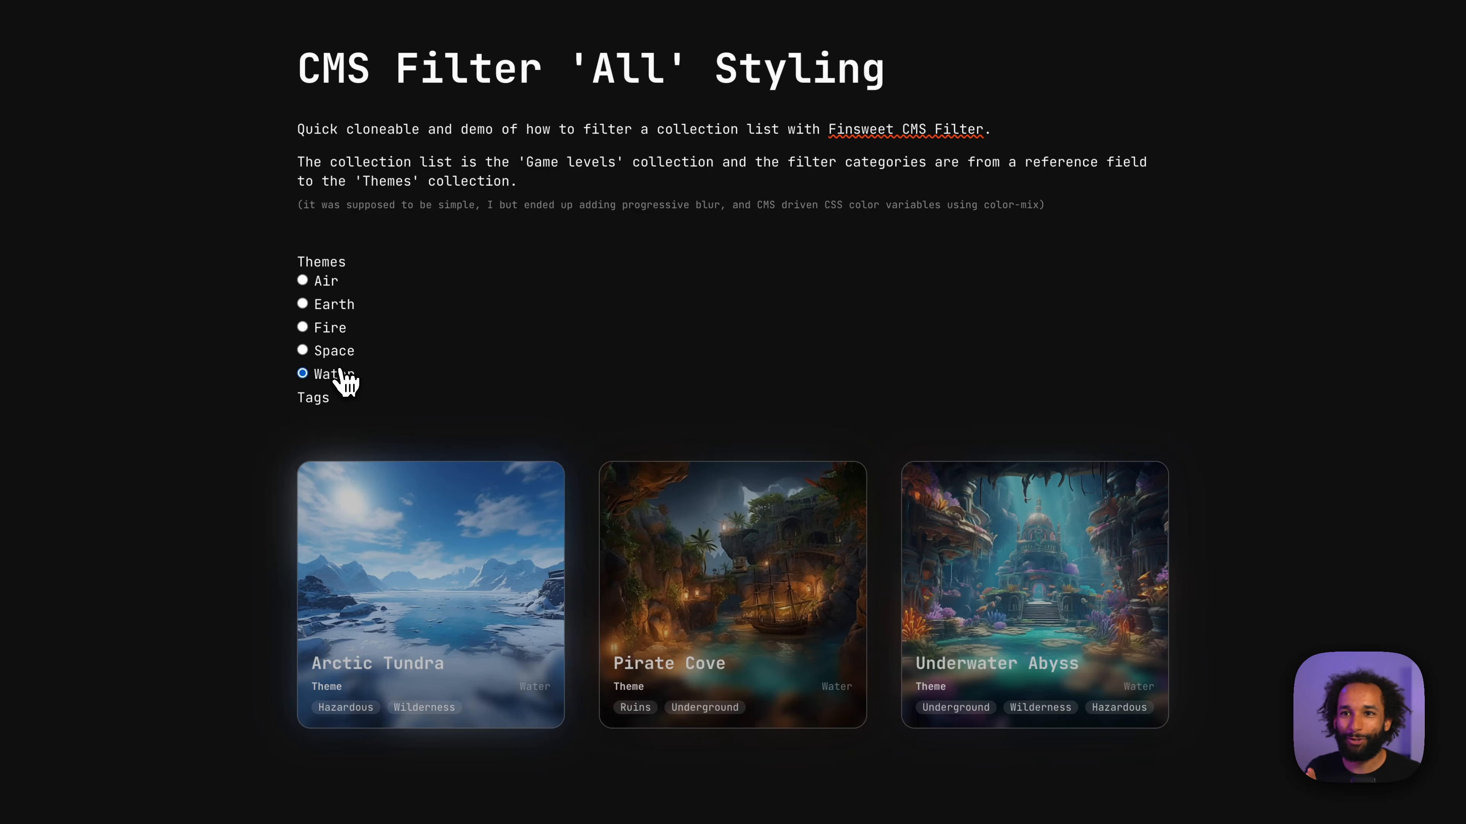
{"action": "left_click", "coordinate": [327, 304]}
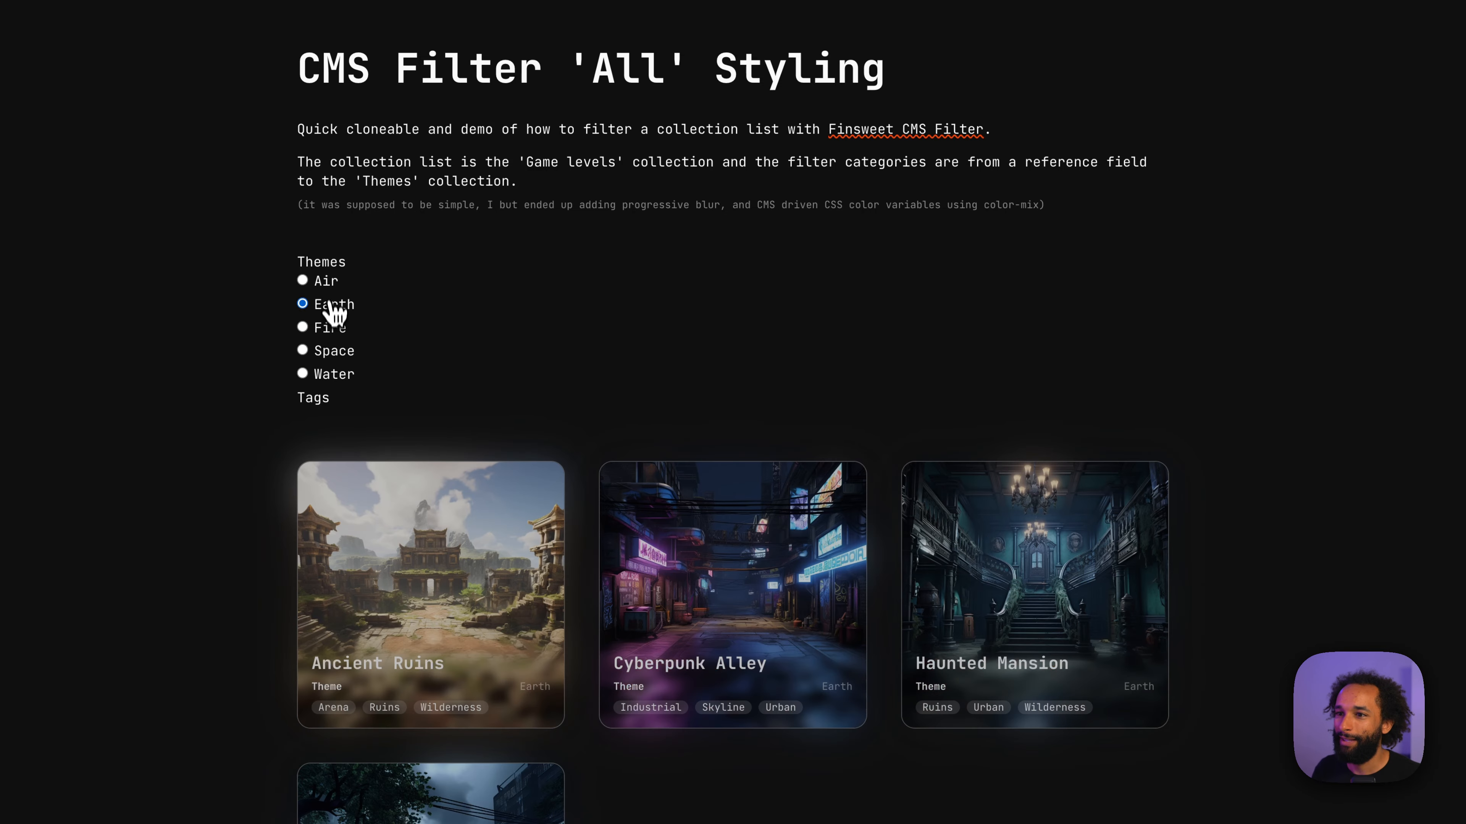
{"action": "left_click", "coordinate": [327, 283]}
{"action": "scroll", "coordinate": [145, 373], "scroll_direction": "up", "scroll_amount": 1}
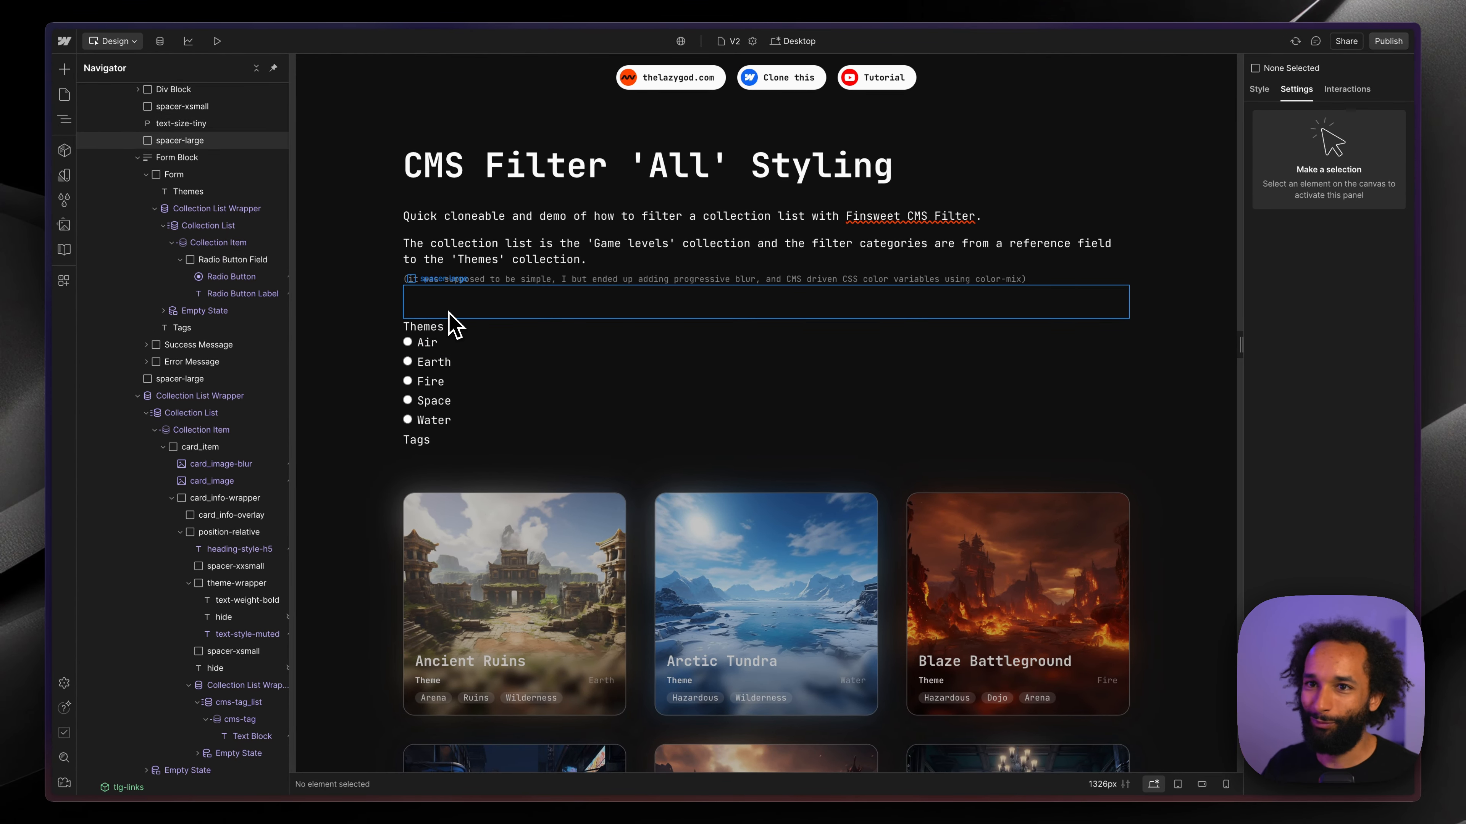
- Collapse the themes collection list and add a radio button directly below the Themes heading in the filter form
{"action": "left_click", "coordinate": [451, 324]}
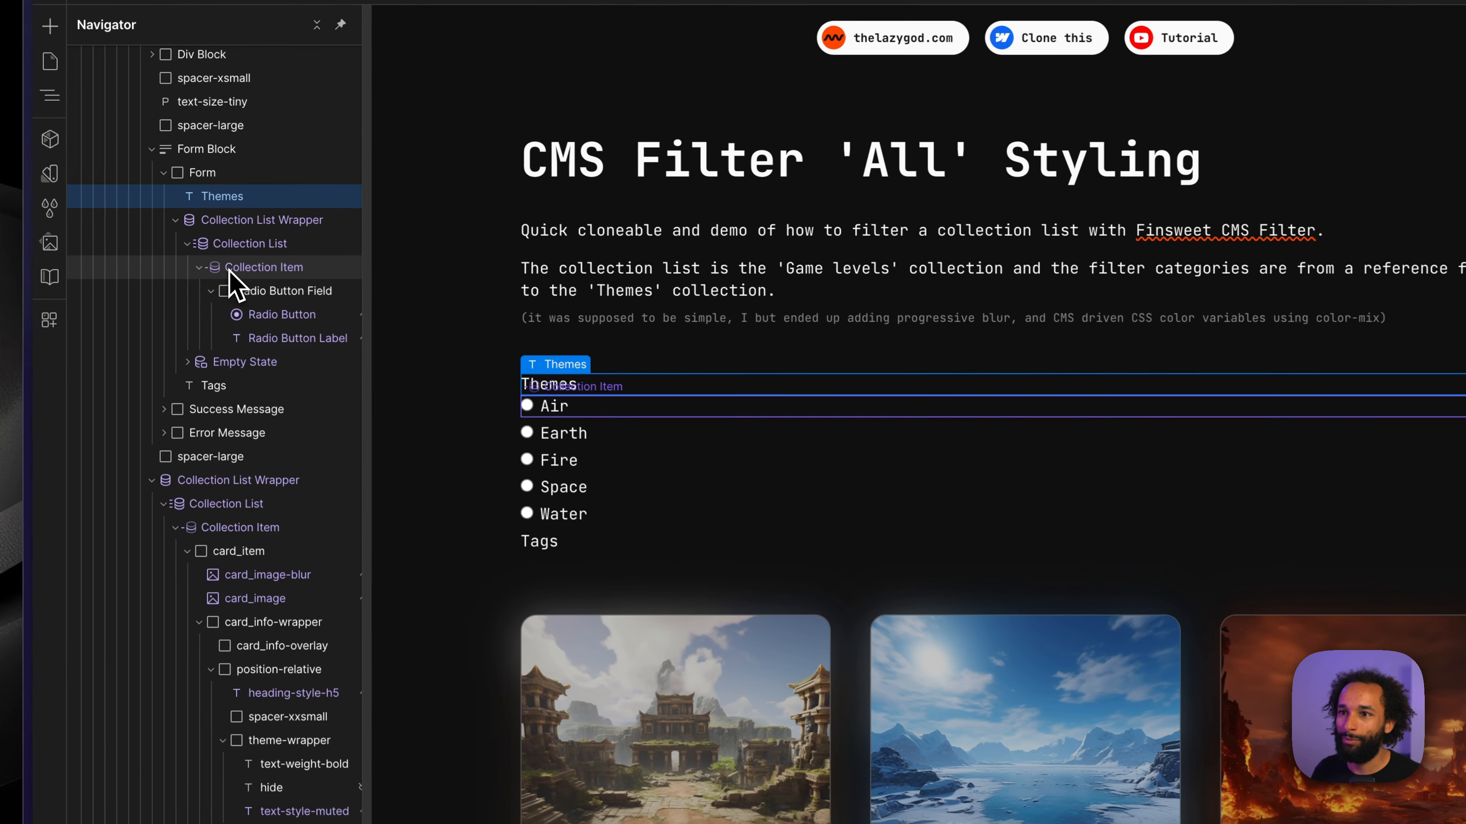
{"action": "left_click", "coordinate": [196, 242]}
{"action": "left_click", "coordinate": [176, 219]}
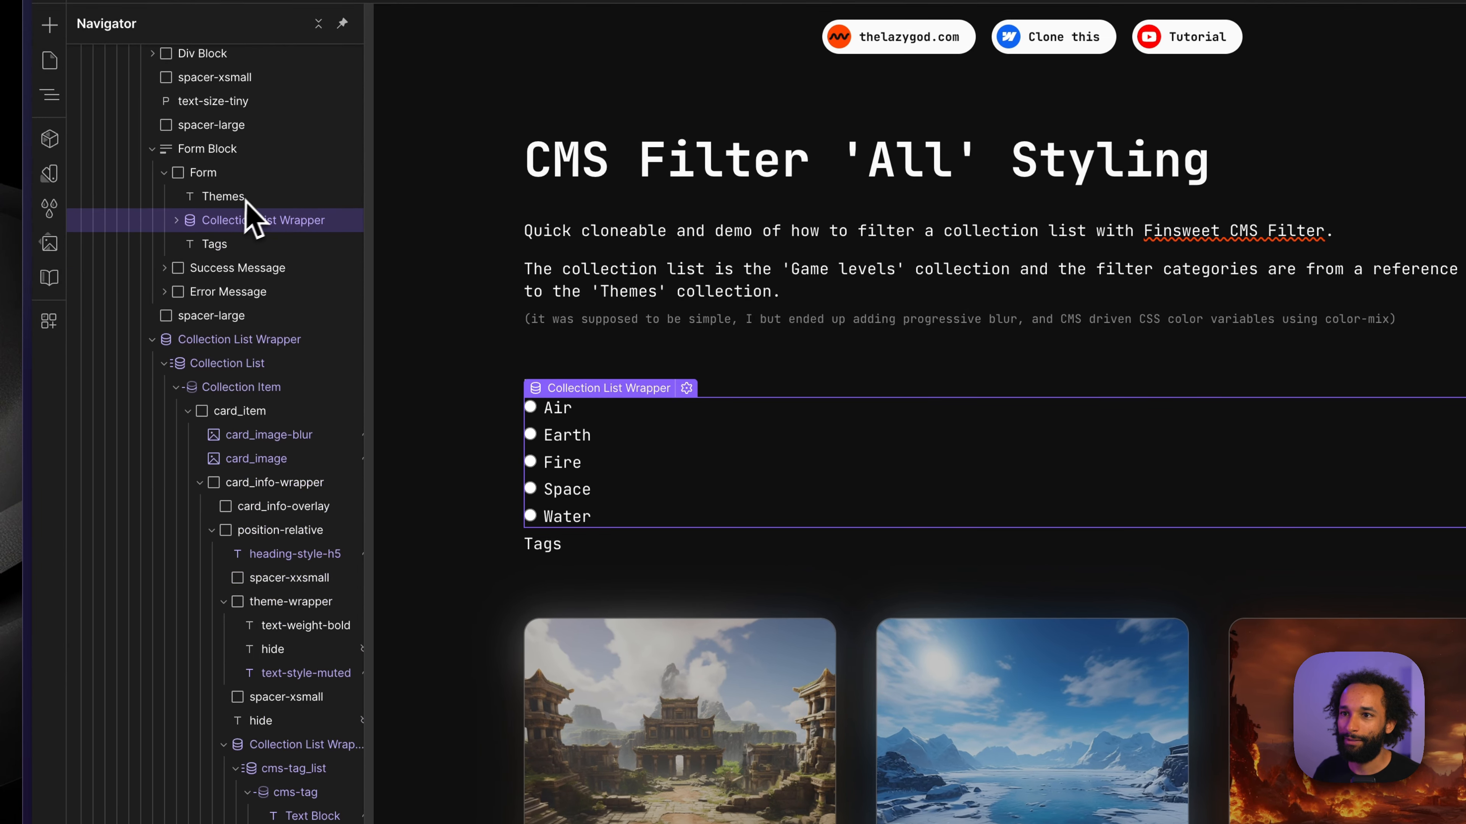
{"action": "key", "text": "super+e"}
{"action": "type", "text": "radi"}
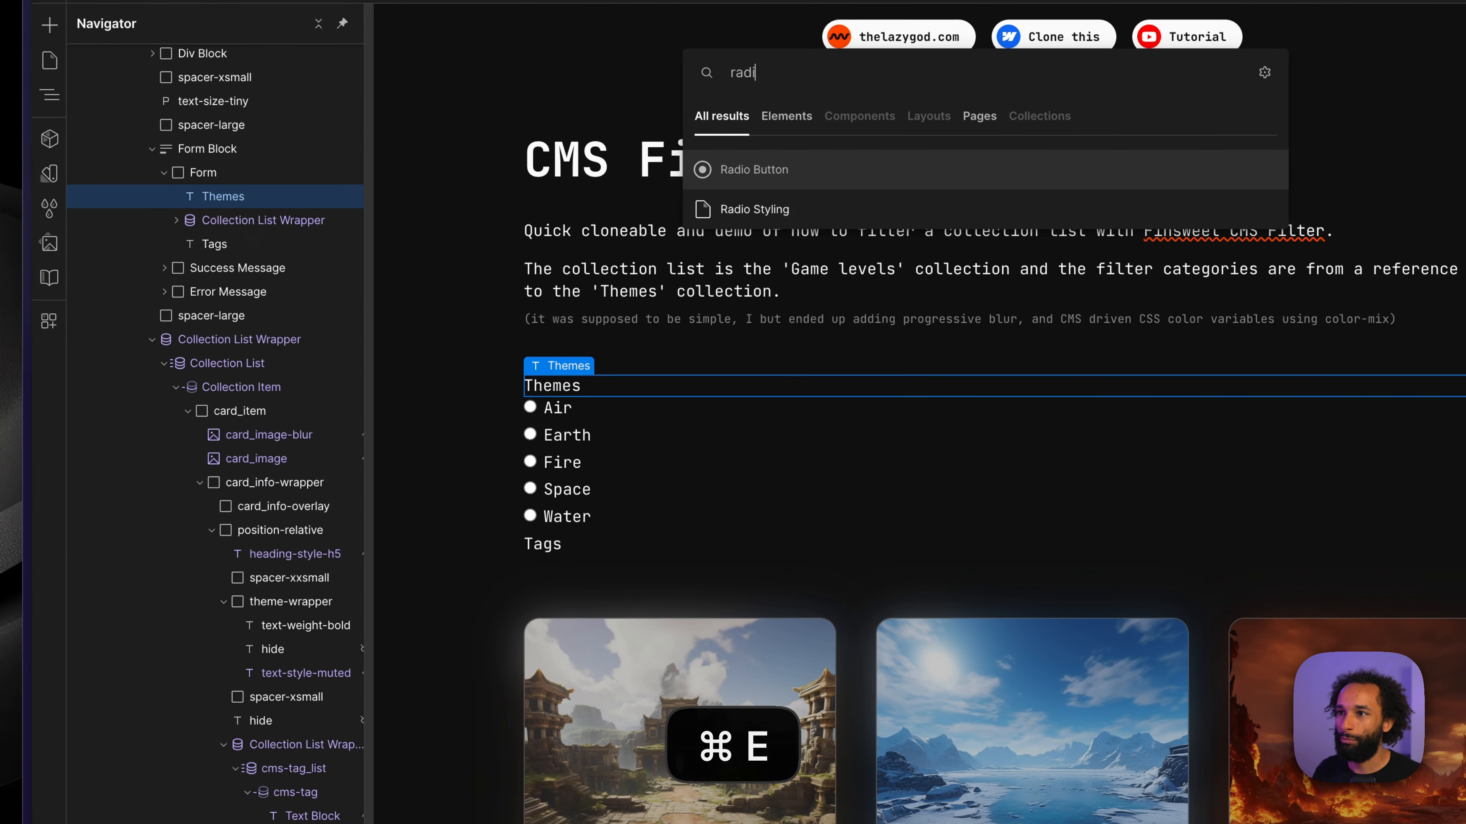
{"action": "key", "text": "Return"}
{"action": "left_click", "coordinate": [746, 440]}
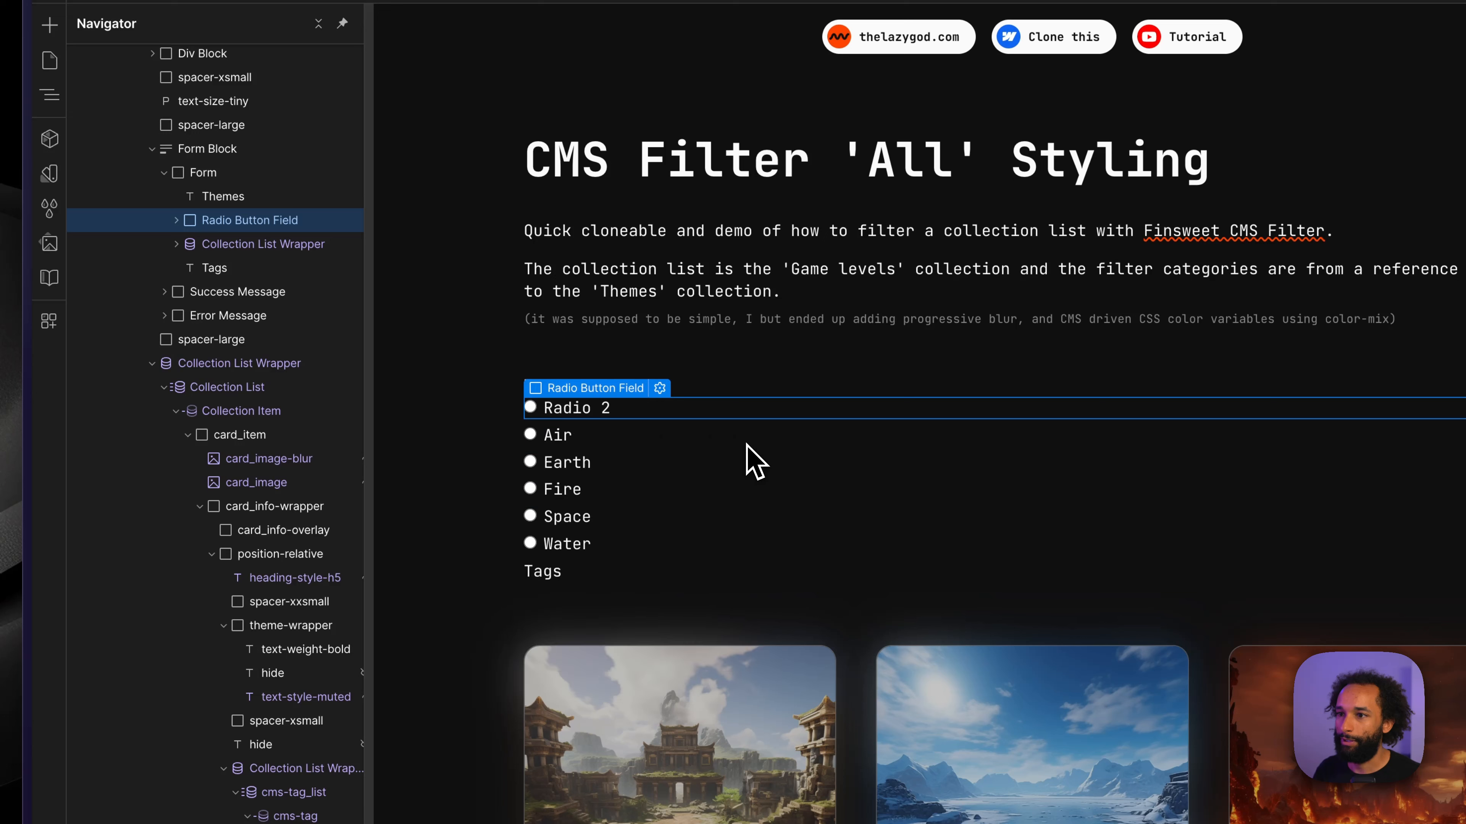
- Change the new radio button's label to All and select its radio input
{"action": "double_click", "coordinate": [585, 413]}
{"action": "key", "text": "super+a"}
{"action": "type", "text": "All"}
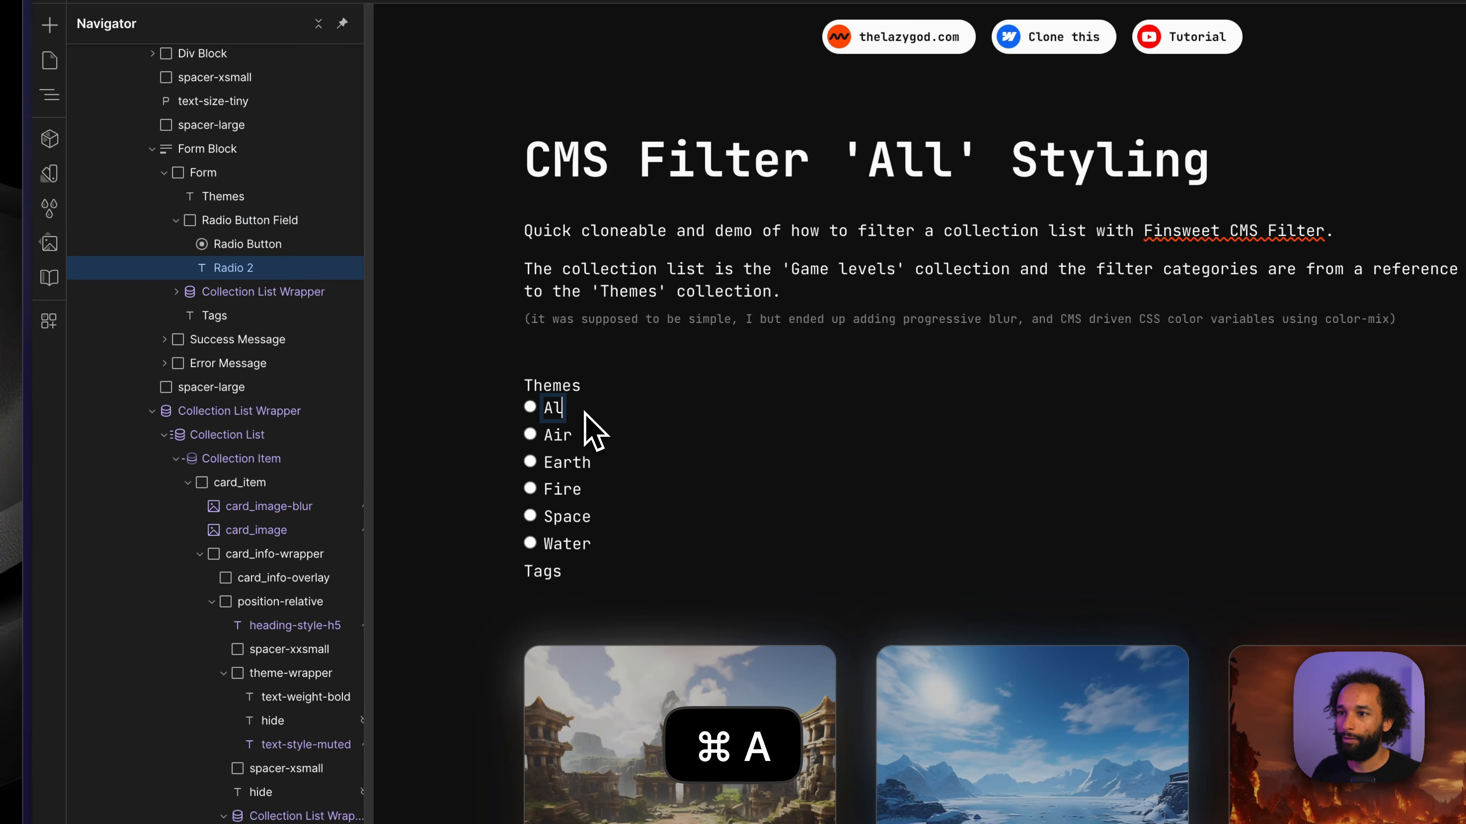
{"action": "key", "text": "Escape"}
{"action": "key", "text": "Escape"}
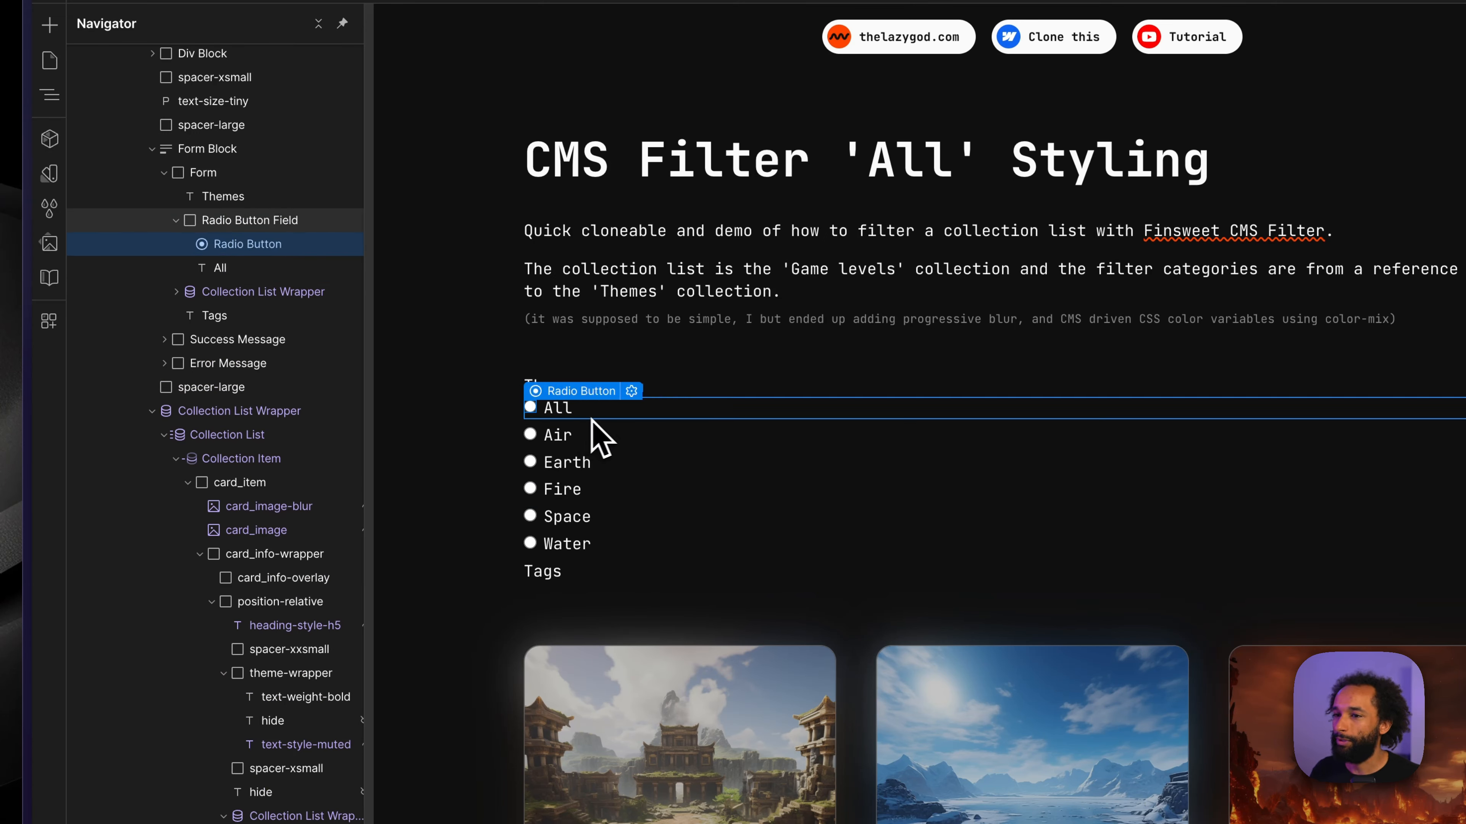
- Set the group name of the radio button inside the themes collection list to themes
{"action": "left_click", "coordinate": [532, 436]}
{"action": "left_click", "coordinate": [532, 408]}
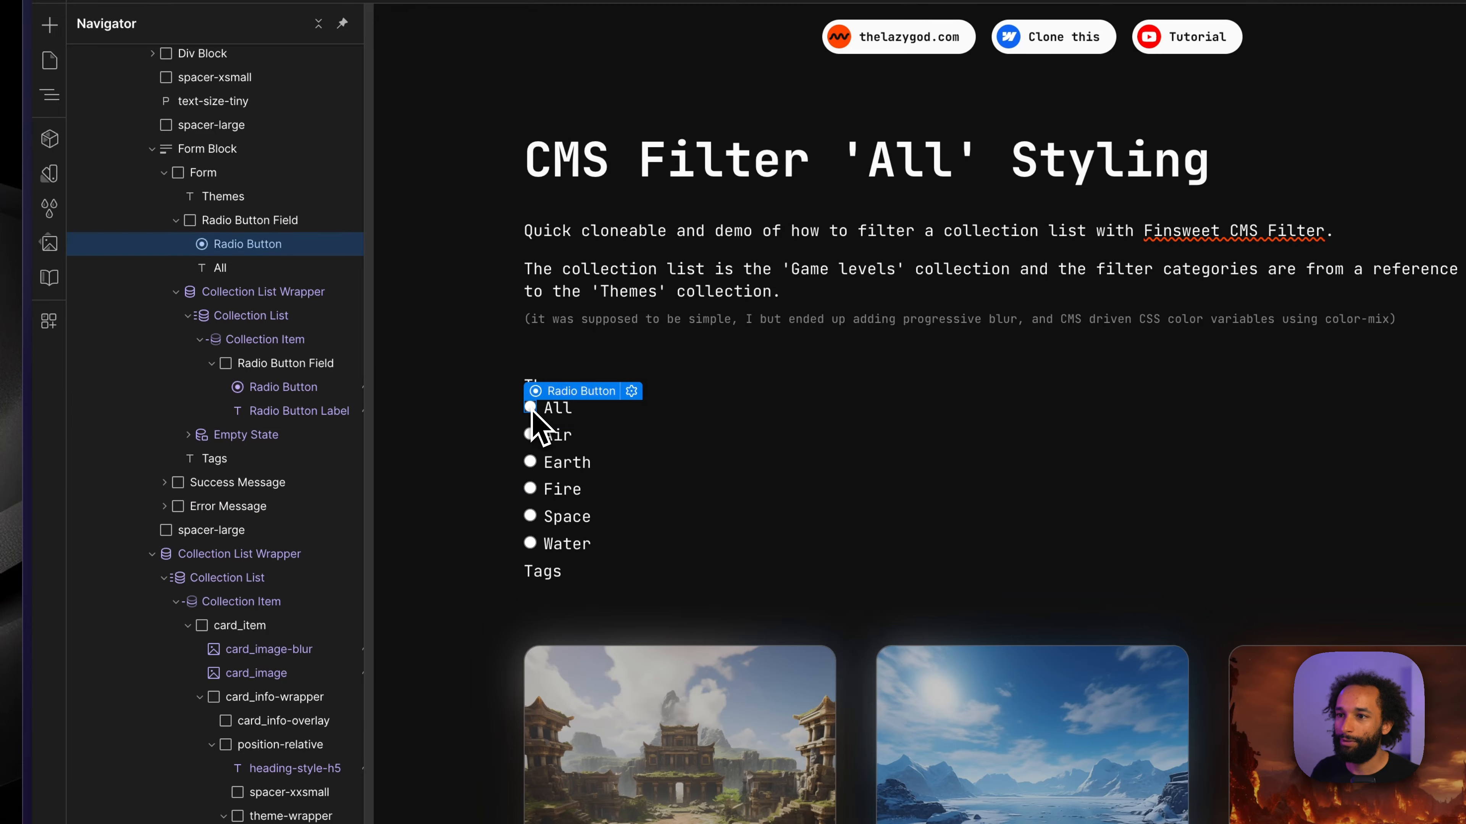
{"action": "left_click", "coordinate": [531, 436]}
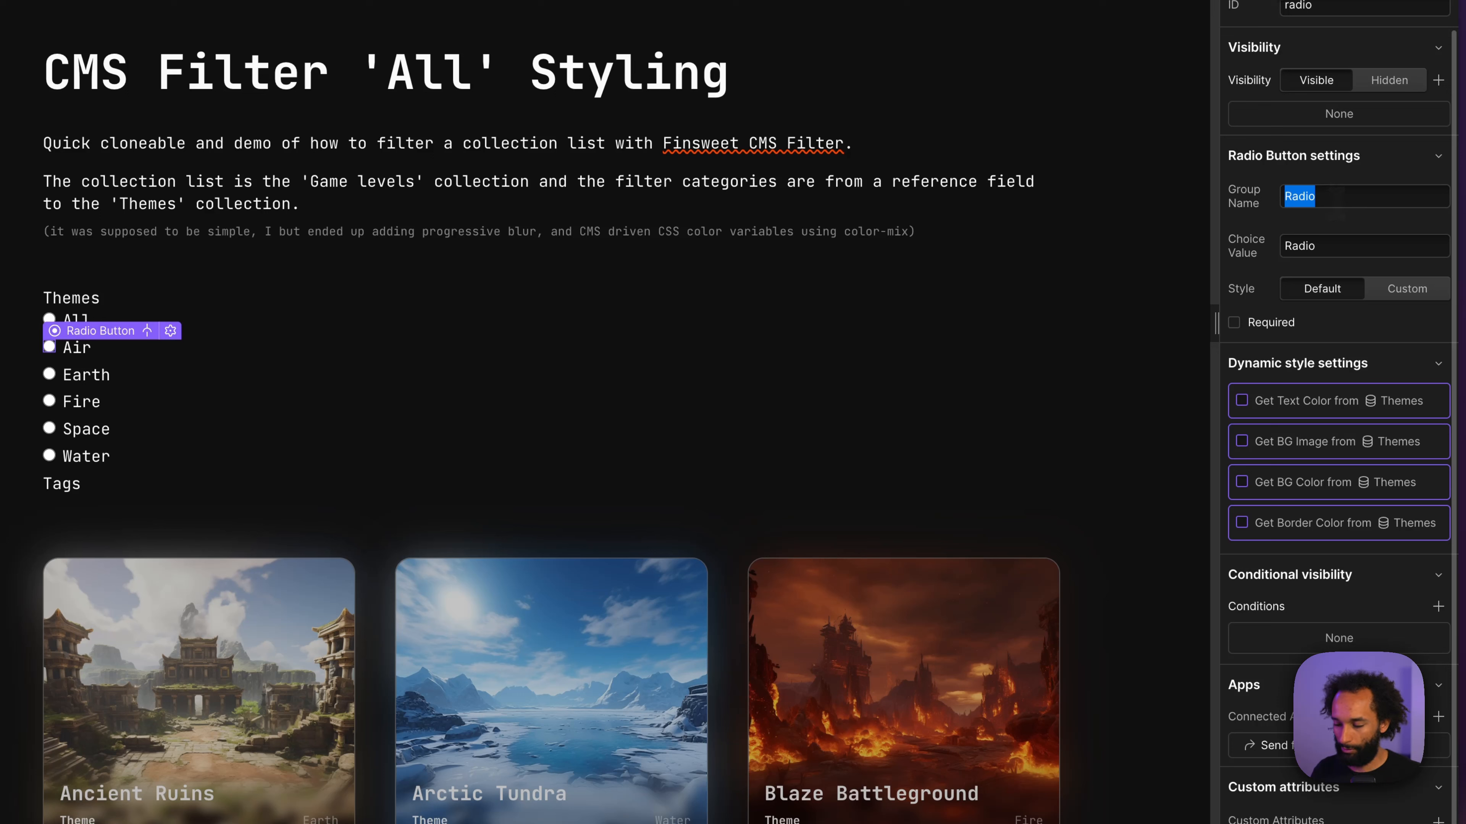
{"action": "type", "text": "themes"}
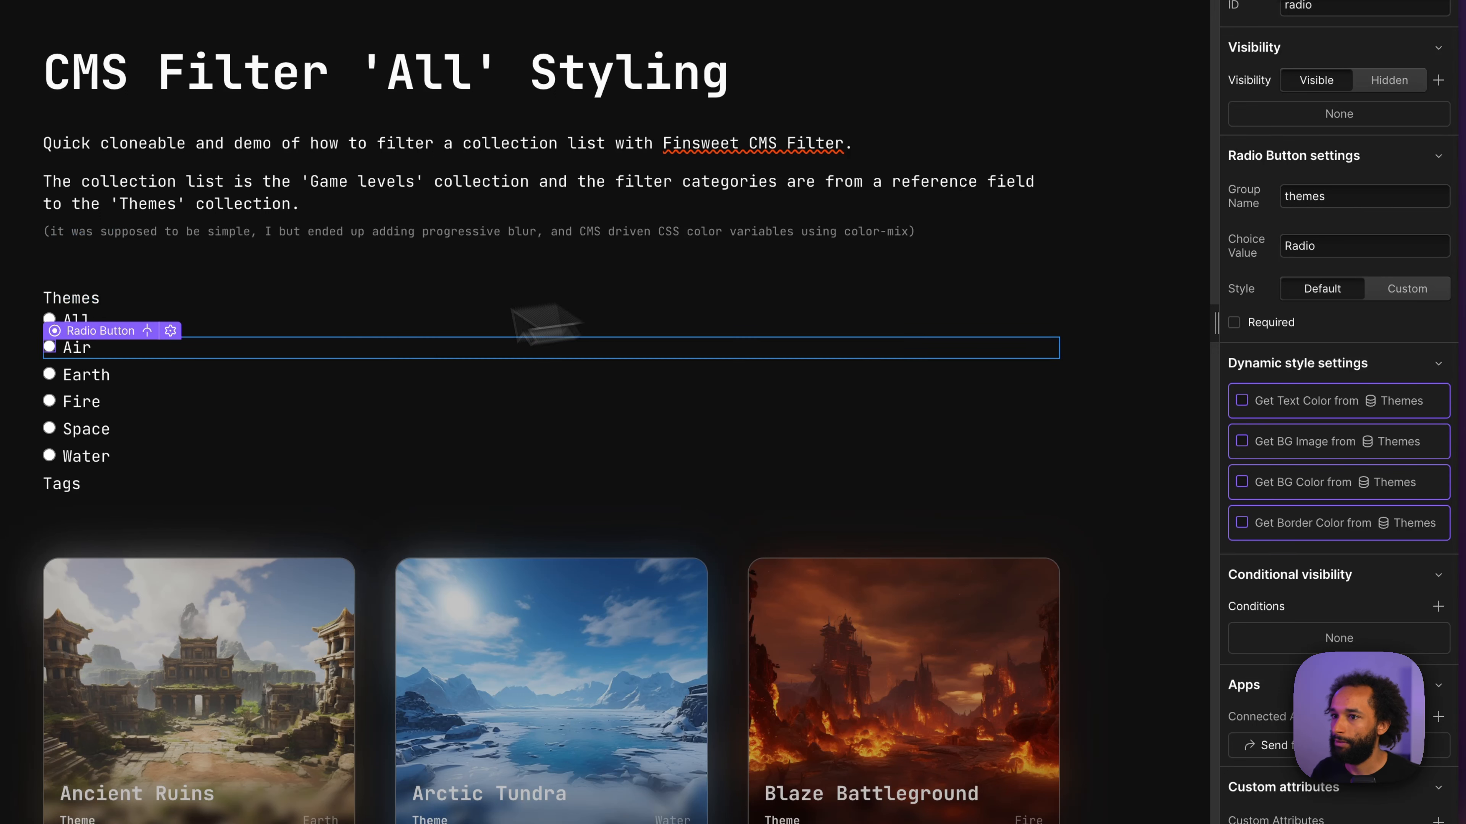
- Set the All radio button's group name to themes as well
{"action": "left_click", "coordinate": [72, 320]}
{"action": "left_click", "coordinate": [1366, 197]}
{"action": "key", "text": "super+a"}
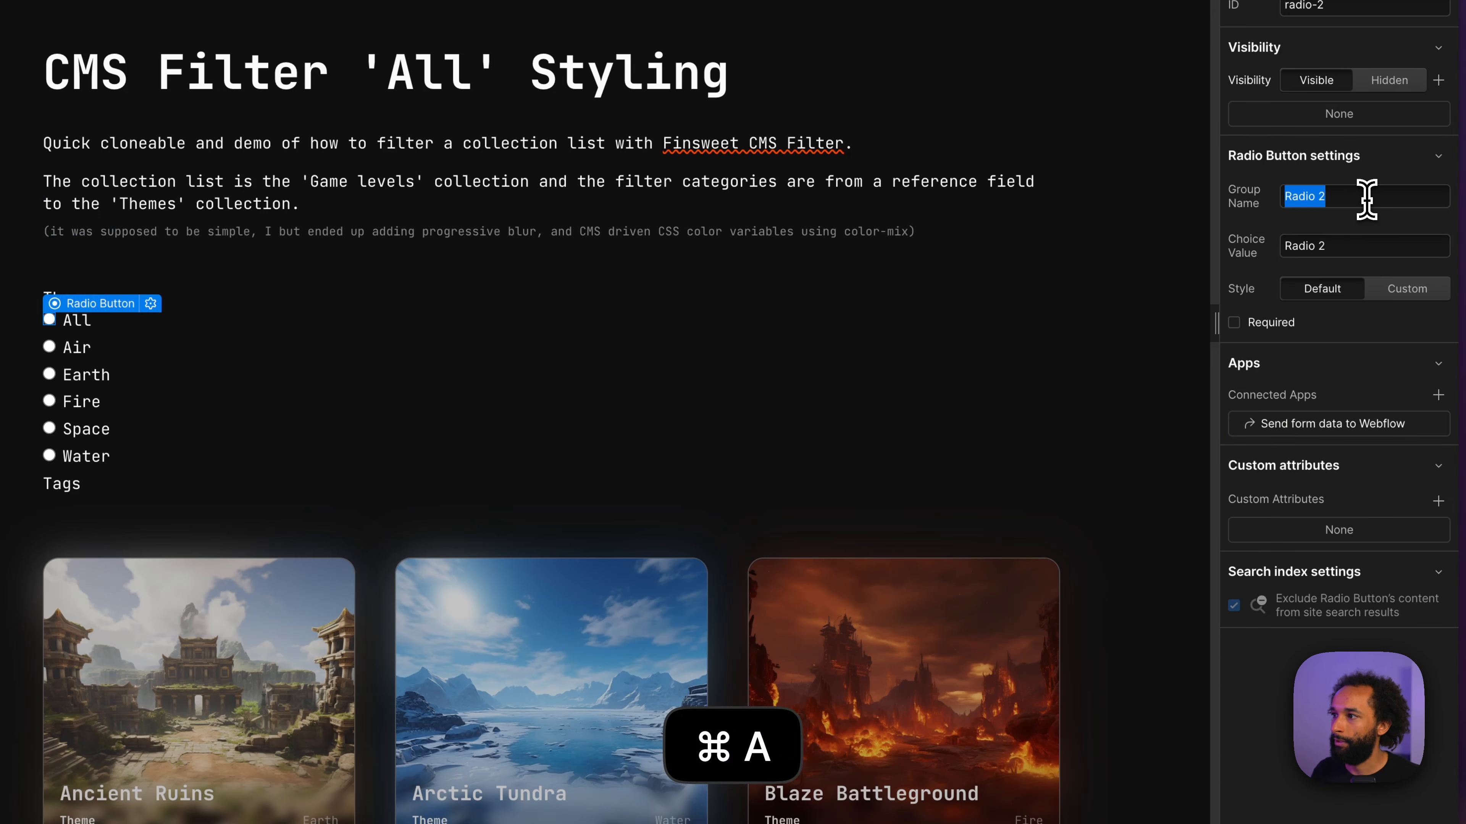
{"action": "type", "text": "fs-list-value"}
{"action": "key", "text": "super+a"}
{"action": "type", "text": "them"}
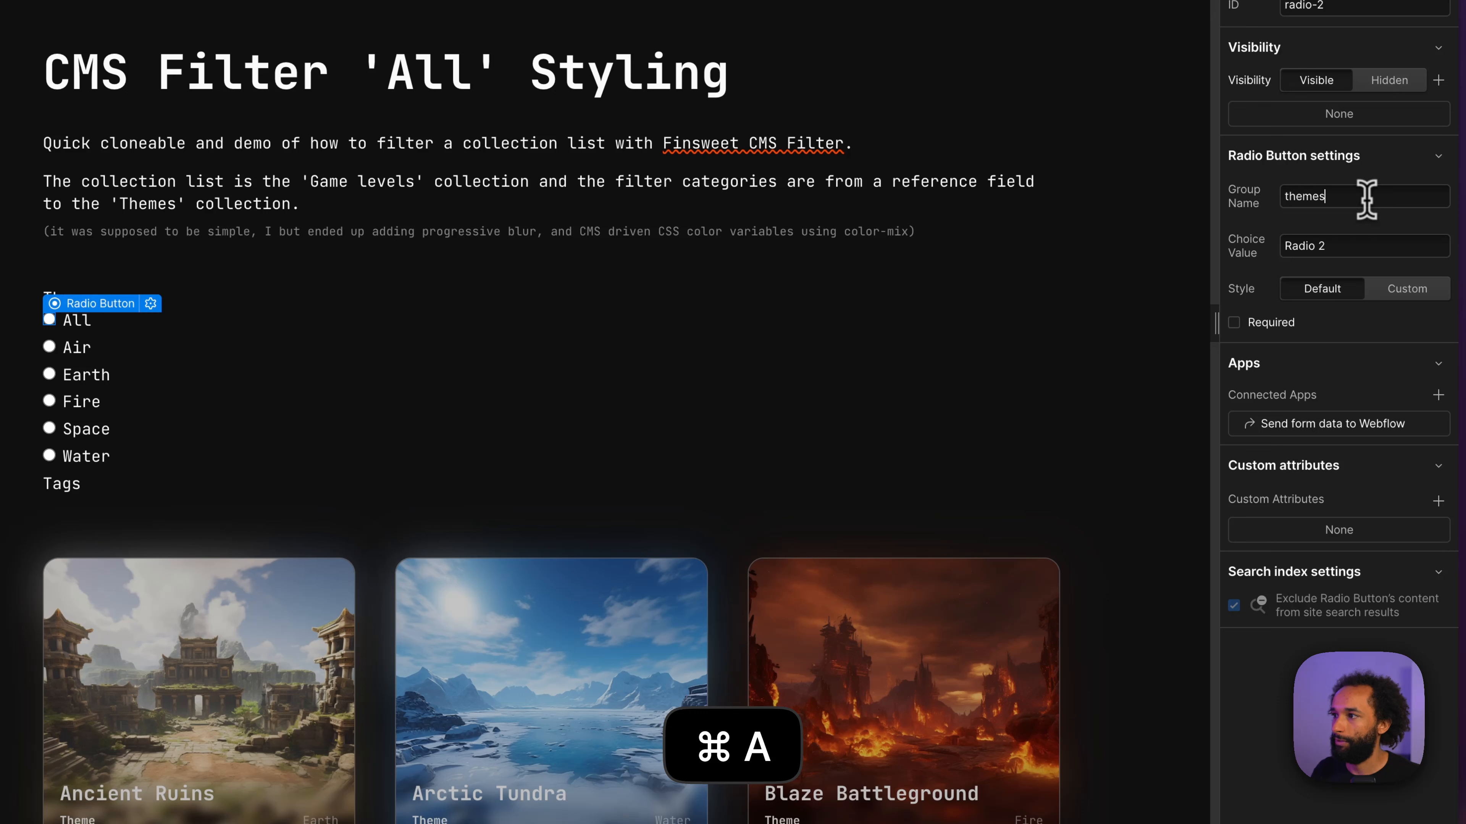
- Copy the fs-list-field attribute name from the collection's radio button and add it to the All radio button with the value themes
{"action": "left_click", "coordinate": [49, 347]}
{"action": "left_click", "coordinate": [1339, 695]}
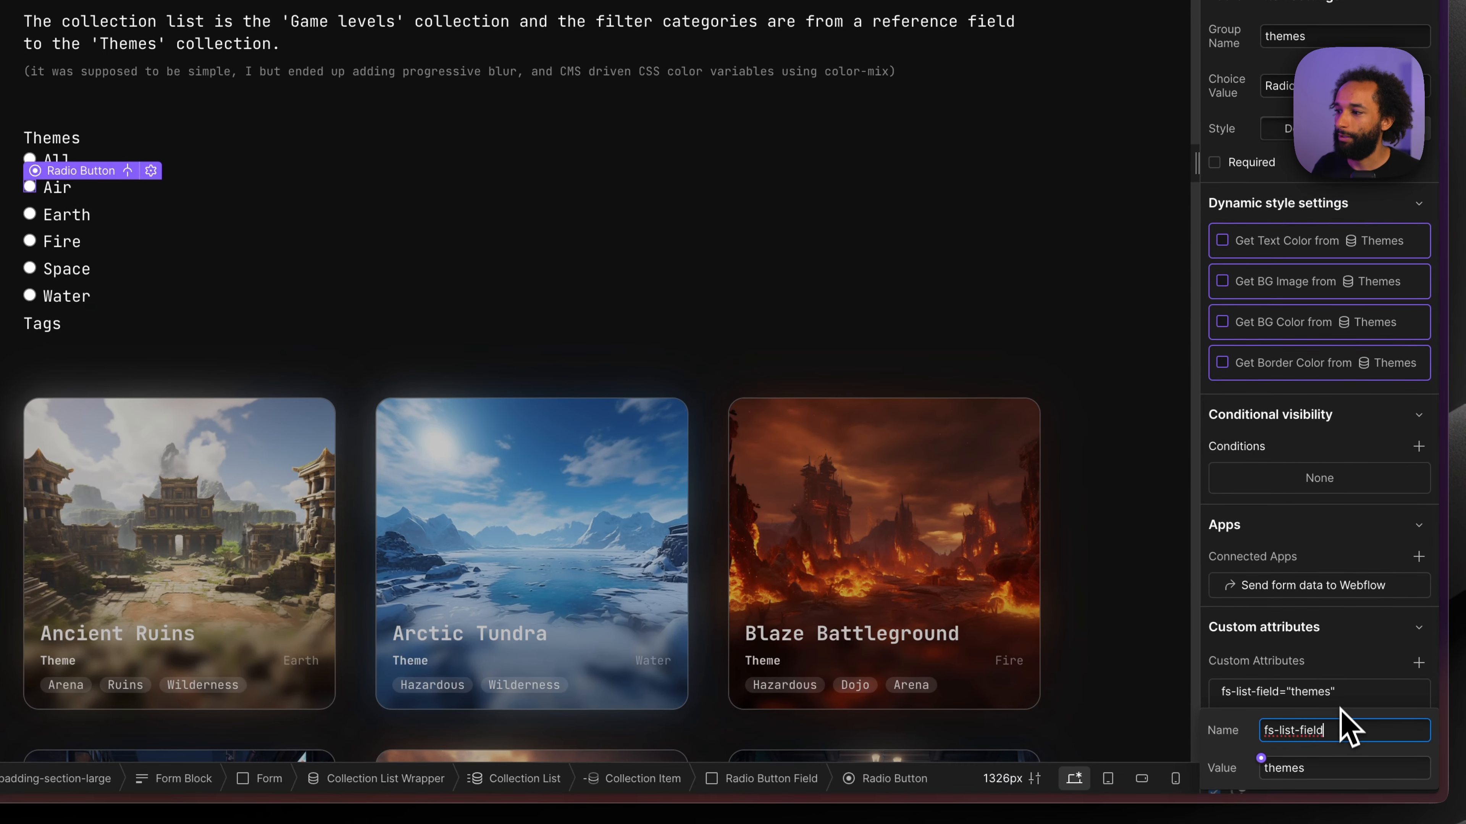
{"action": "key", "text": "super+a"}
{"action": "key", "text": "super+c"}
{"action": "left_click", "coordinate": [1289, 661]}
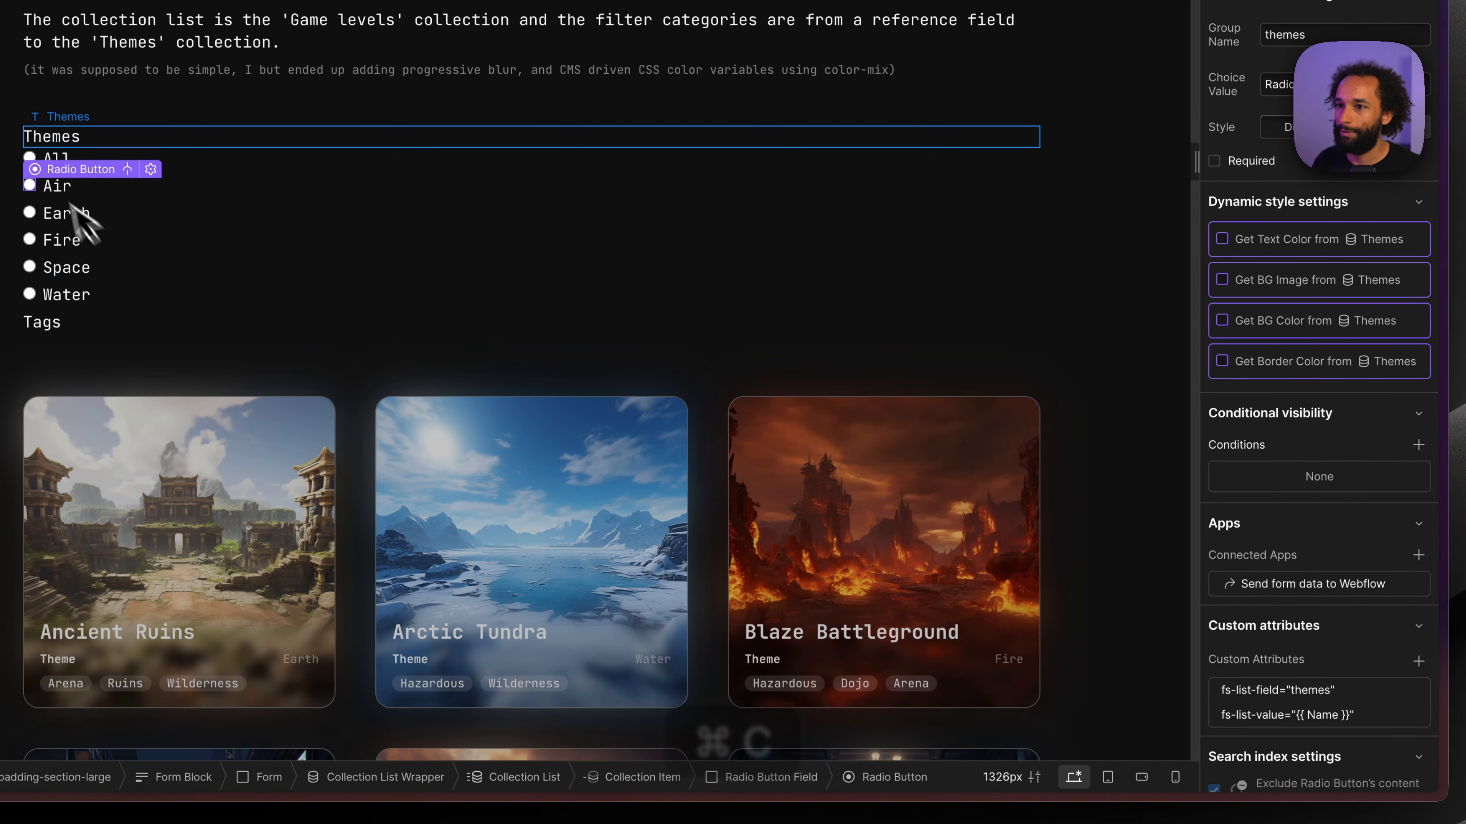
{"action": "left_click", "coordinate": [30, 157]}
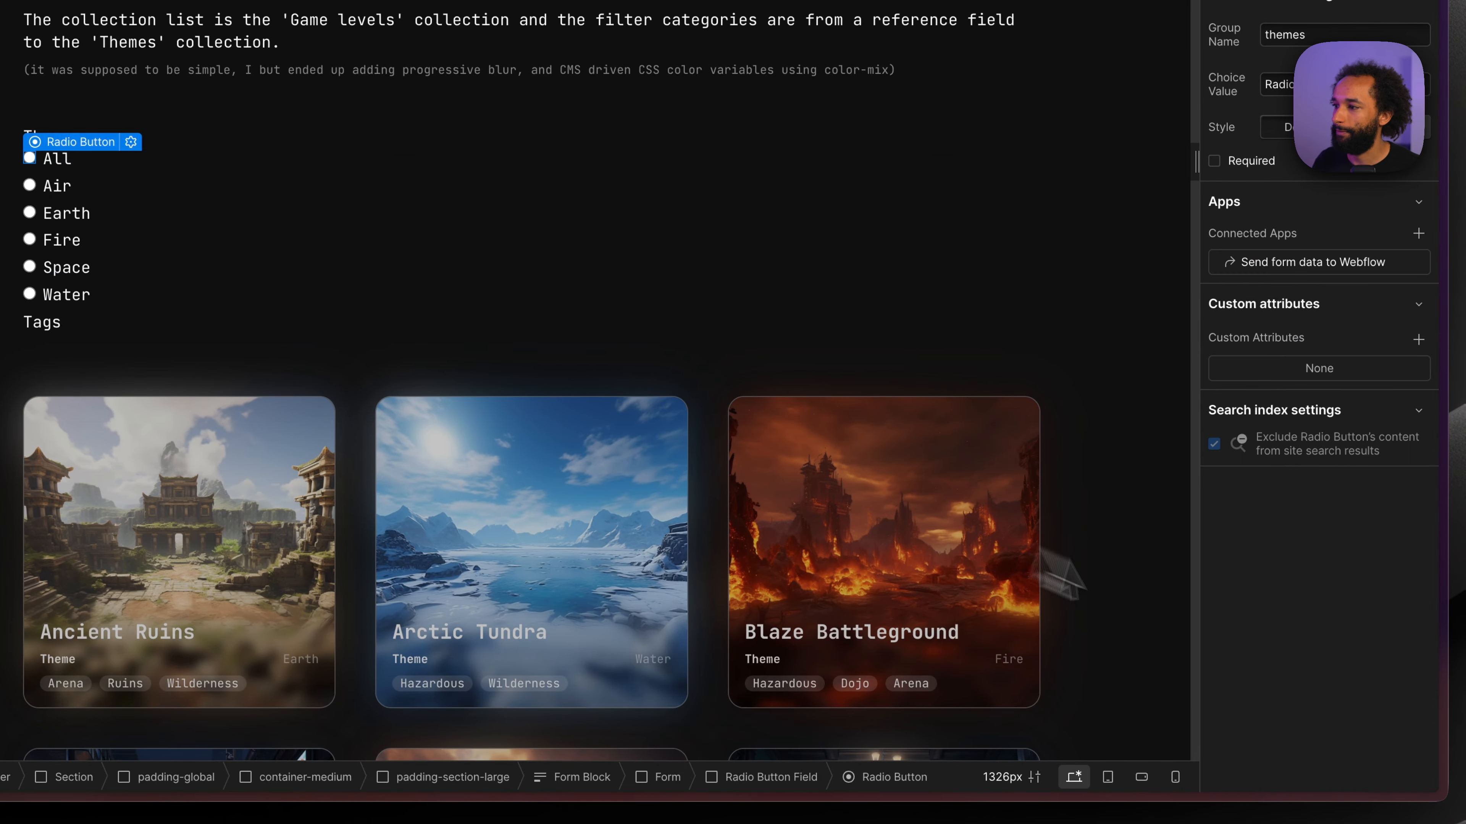
{"action": "left_click", "coordinate": [1418, 339]}
{"action": "key", "text": "super+v"}
{"action": "left_click", "coordinate": [1292, 441]}
{"action": "type", "text": "themes"}
{"action": "key", "text": "Return"}
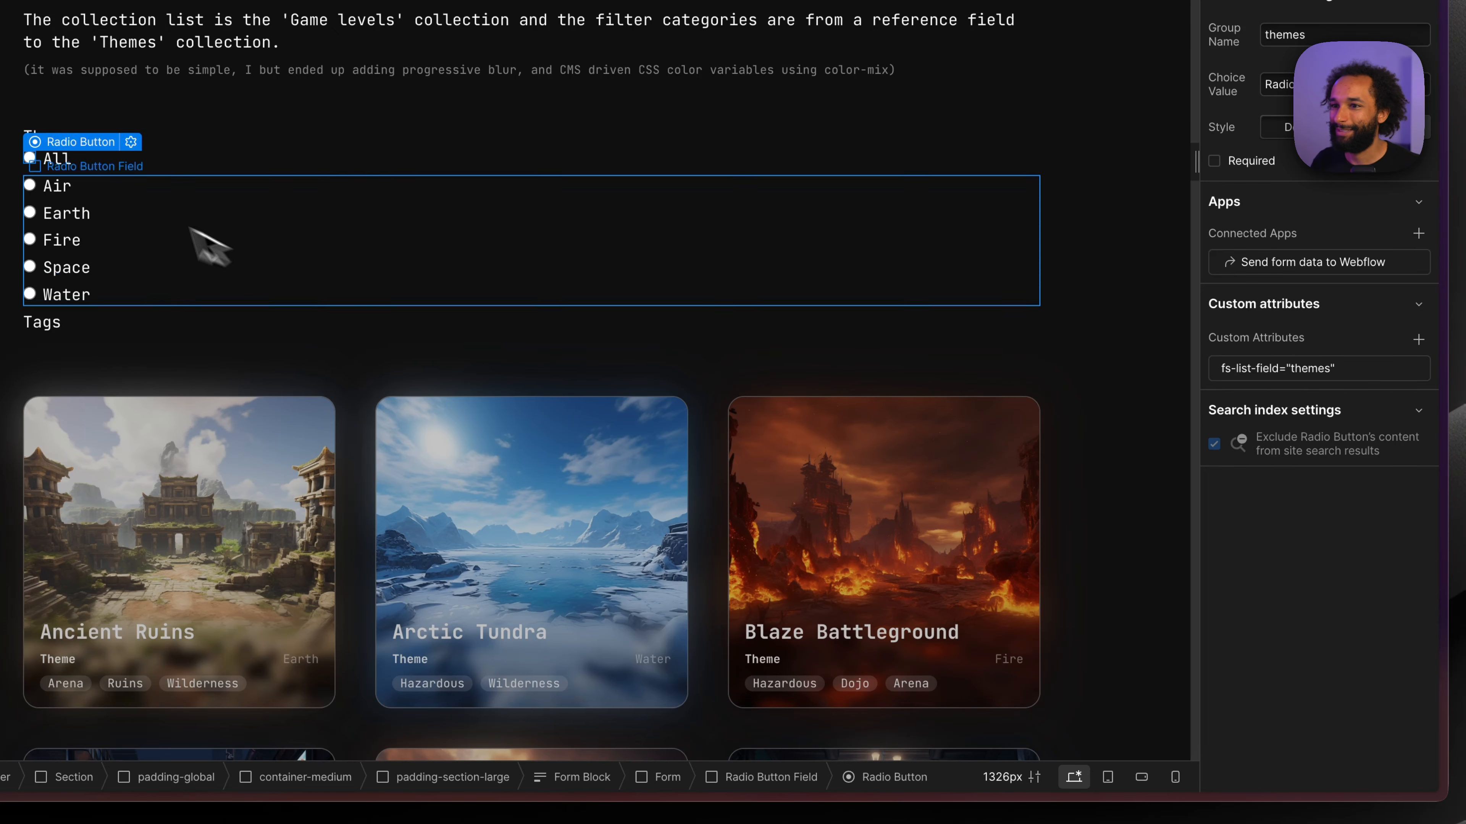
- Add a custom attribute named checked with the value checked to the All radio button
{"action": "left_click", "coordinate": [1419, 339]}
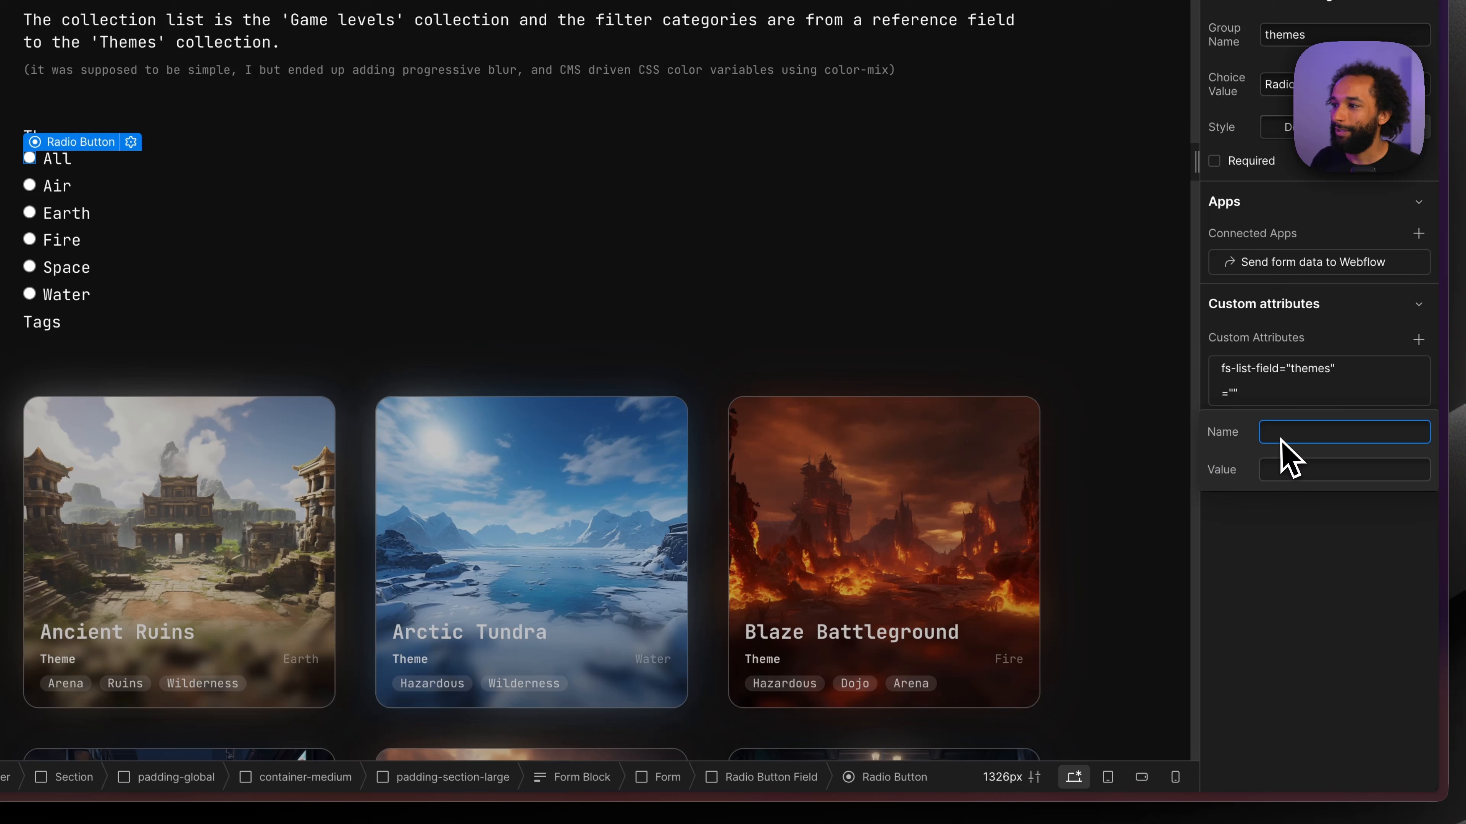
{"action": "type", "text": "checked"}
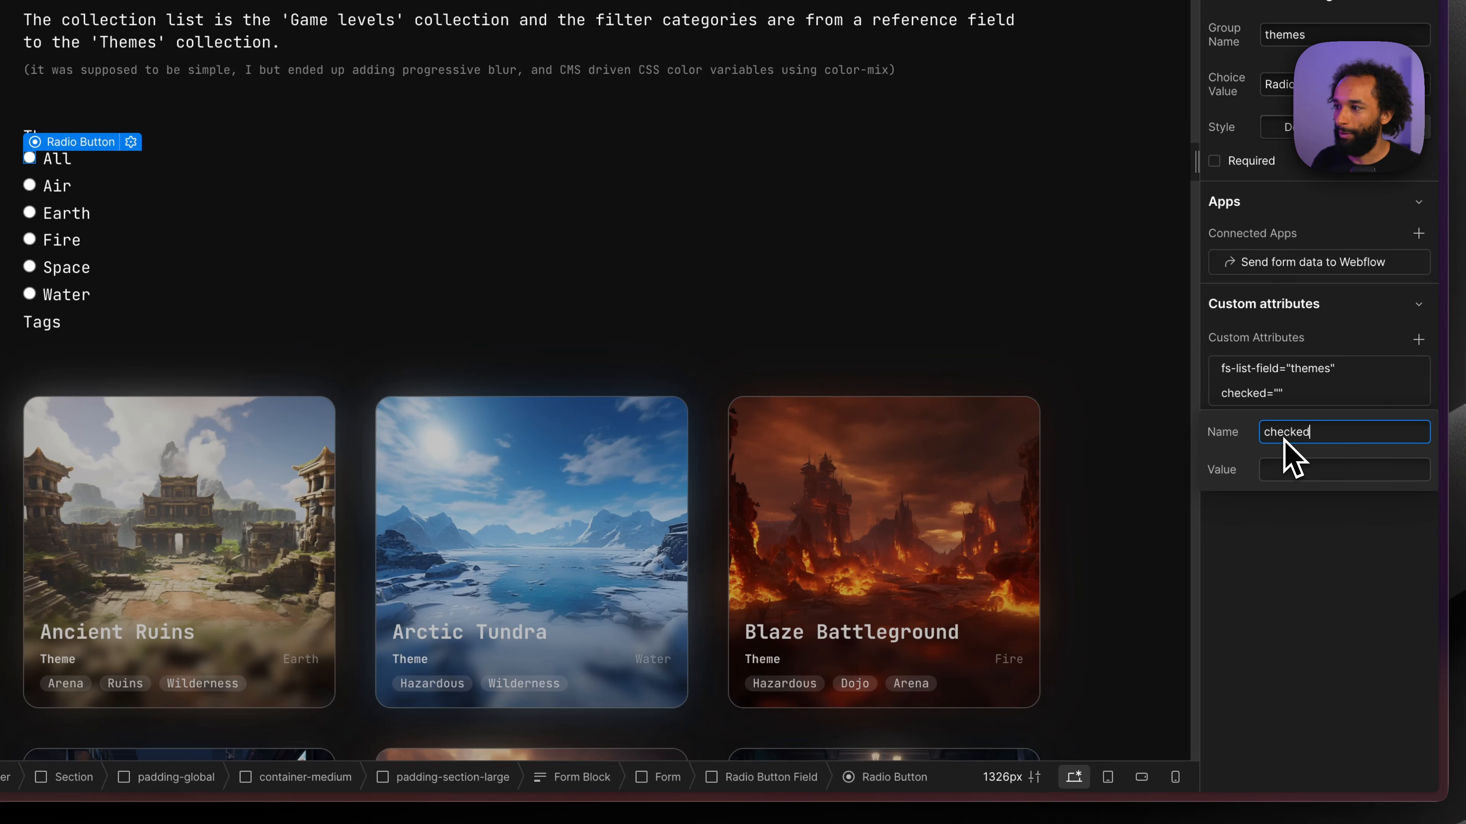
{"action": "key", "text": "Tab"}
{"action": "type", "text": "c"}
{"action": "left_click", "coordinate": [1285, 441]}
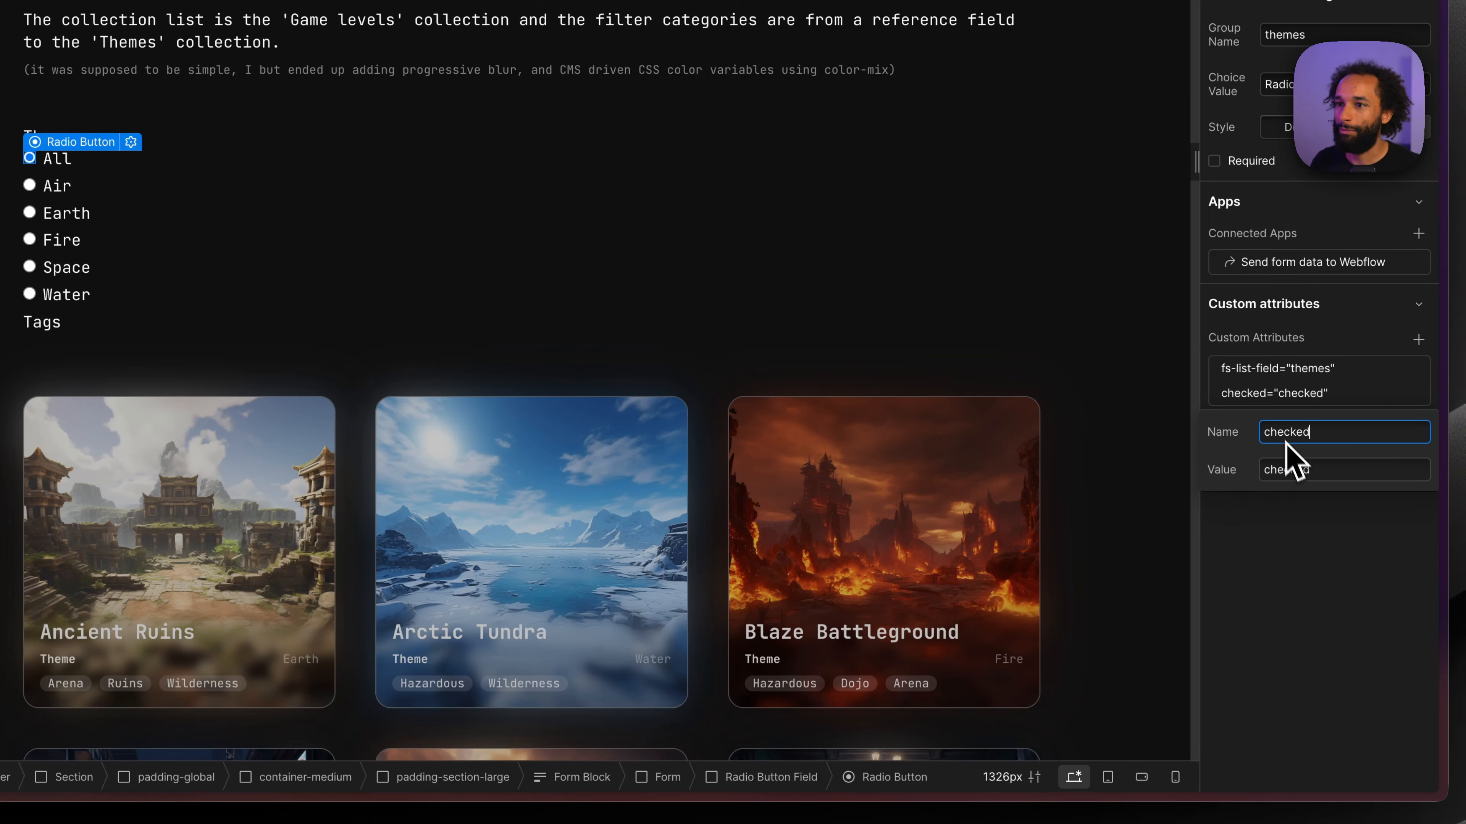
{"action": "left_click", "coordinate": [1284, 539]}
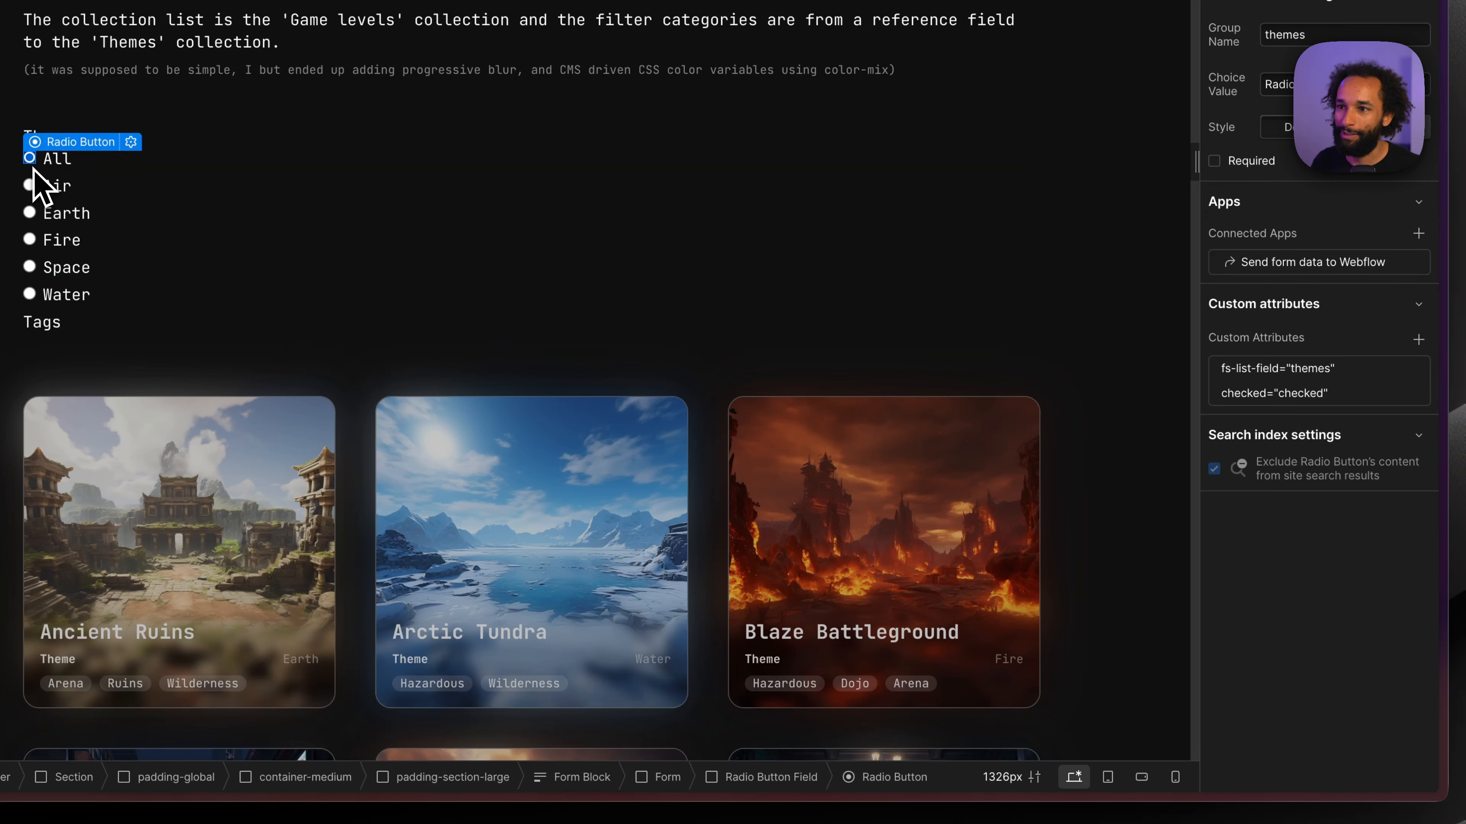
- Copy the fs-list-value attribute name from the collection's radio button and add it to the All radio button with an empty value
{"action": "left_click", "coordinate": [53, 189]}
{"action": "left_click", "coordinate": [1288, 716]}
{"action": "key", "text": "super+a"}
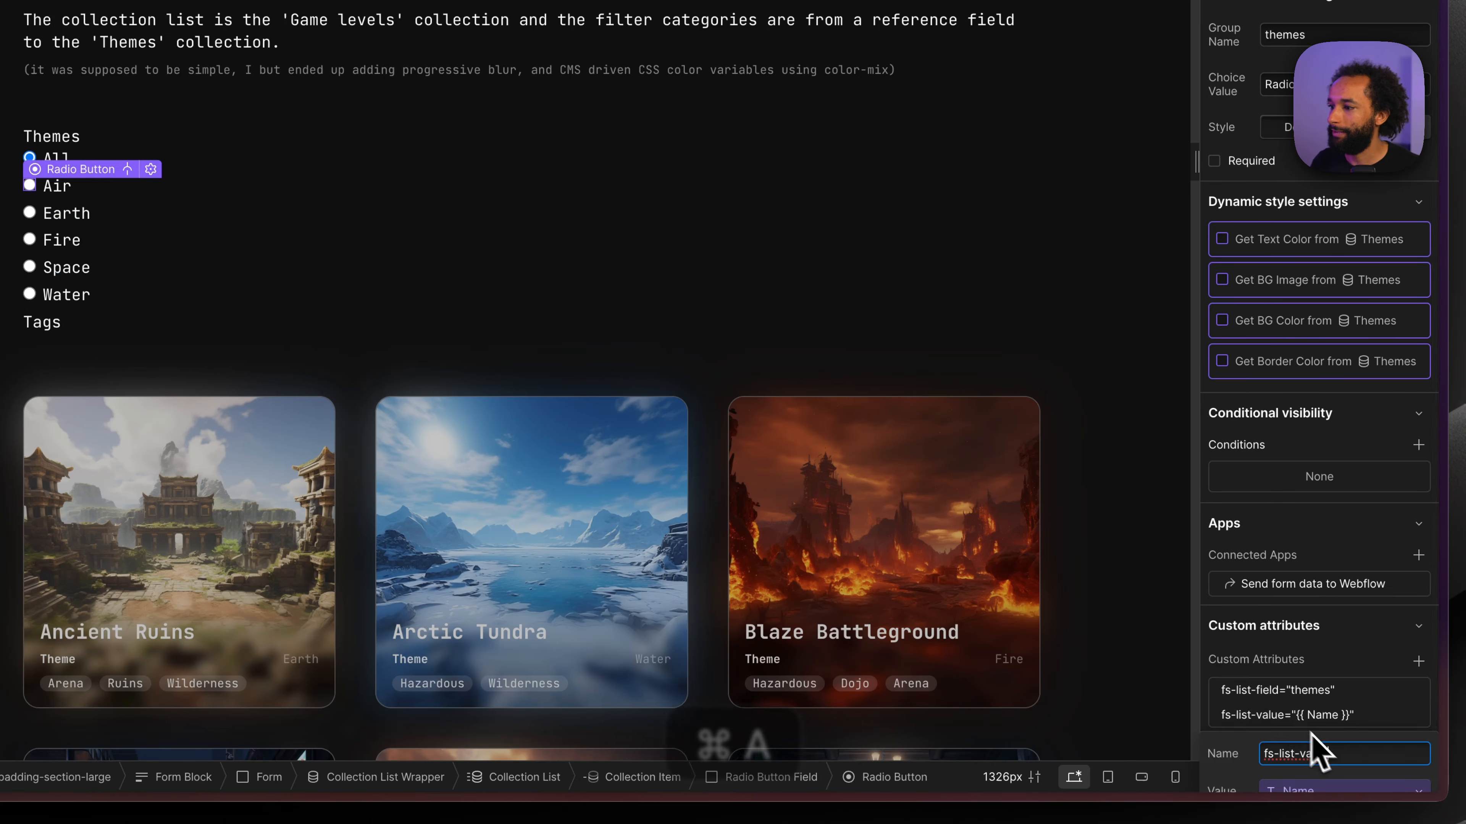
{"action": "key", "text": "super+c"}
{"action": "left_click", "coordinate": [1296, 664]}
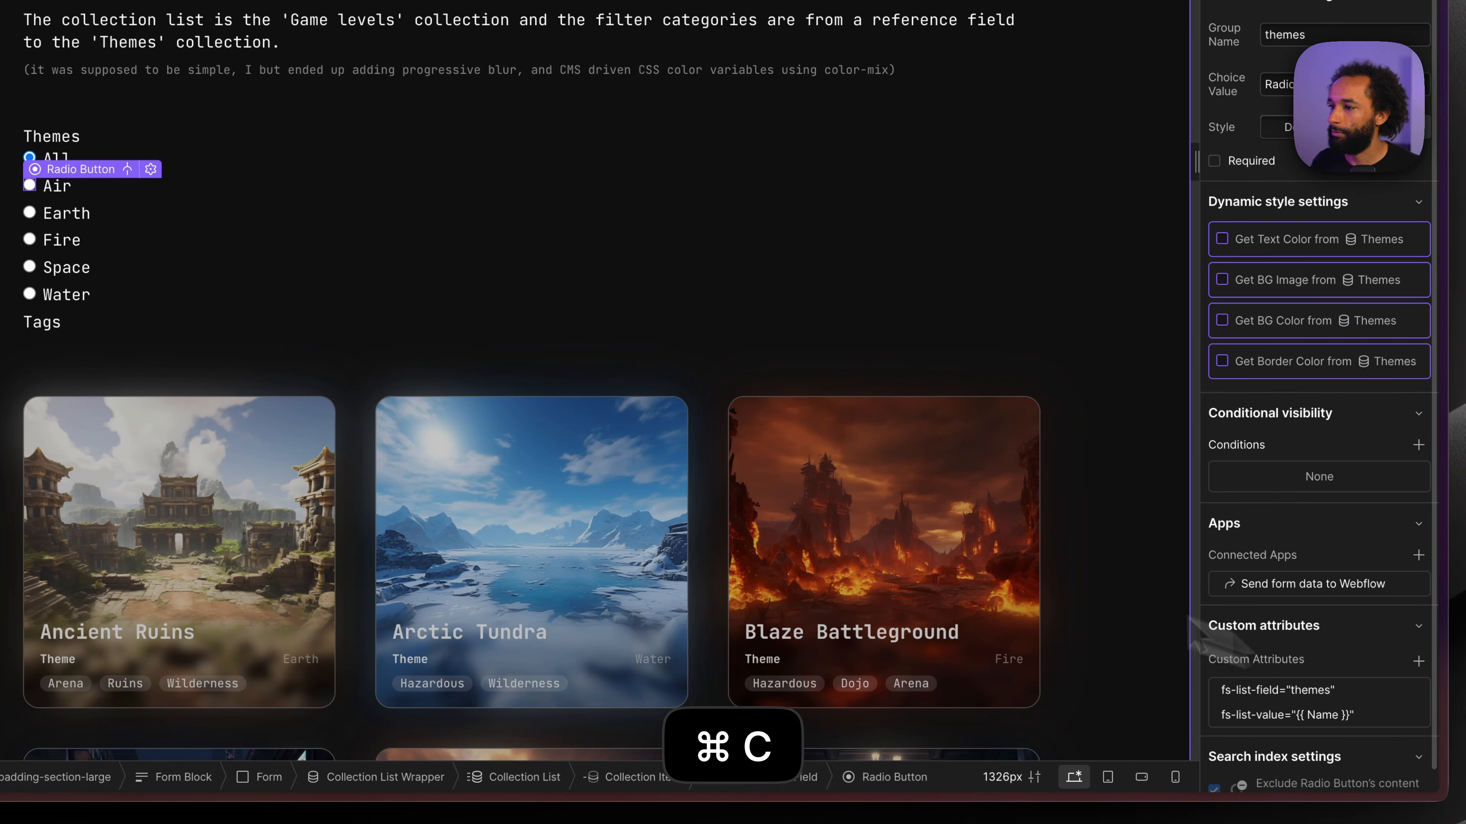
{"action": "left_click", "coordinate": [33, 158]}
{"action": "left_click", "coordinate": [1418, 340]}
{"action": "key", "text": "super+v"}
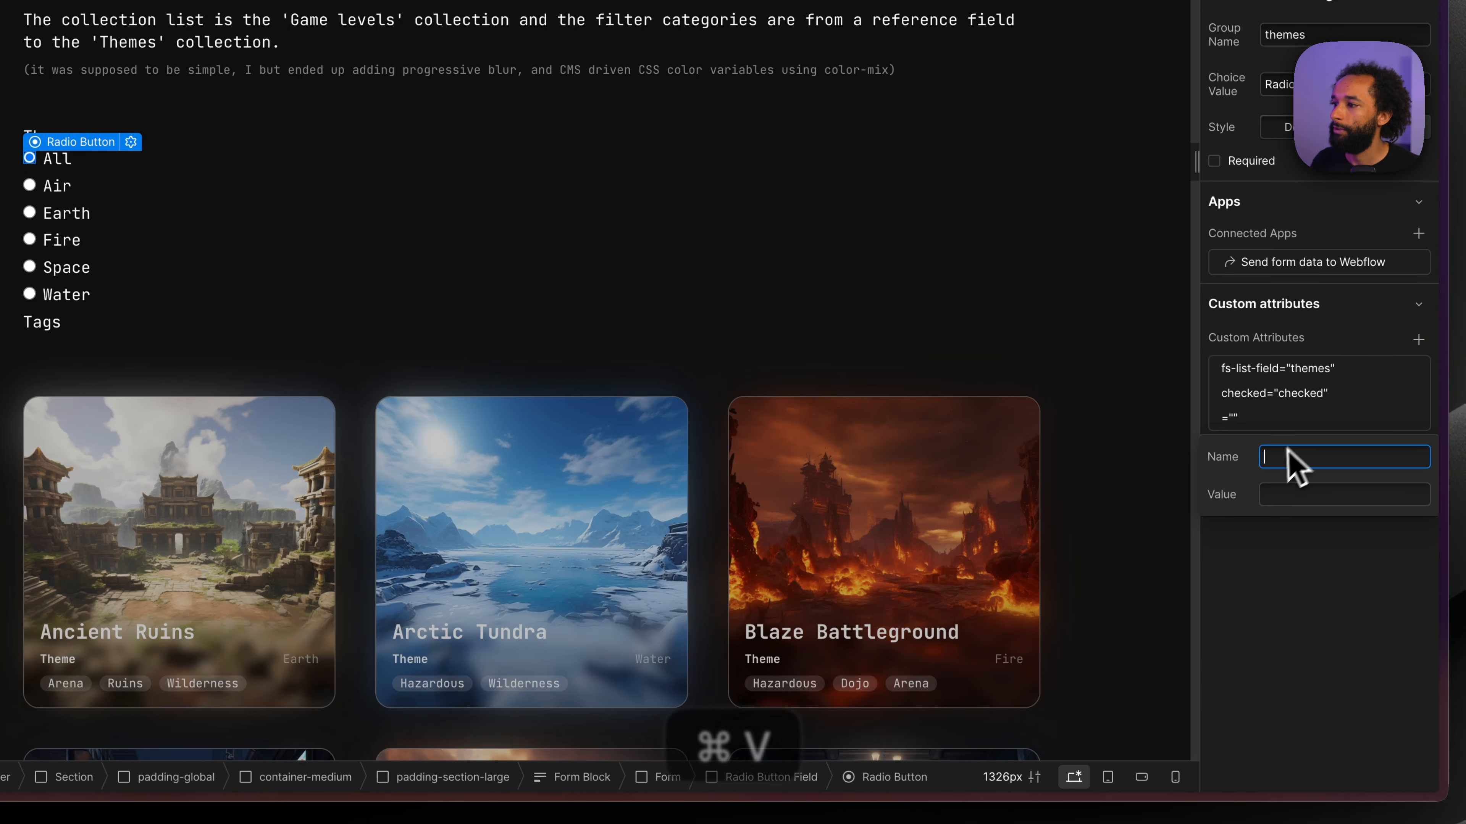
{"action": "left_click", "coordinate": [1286, 558]}
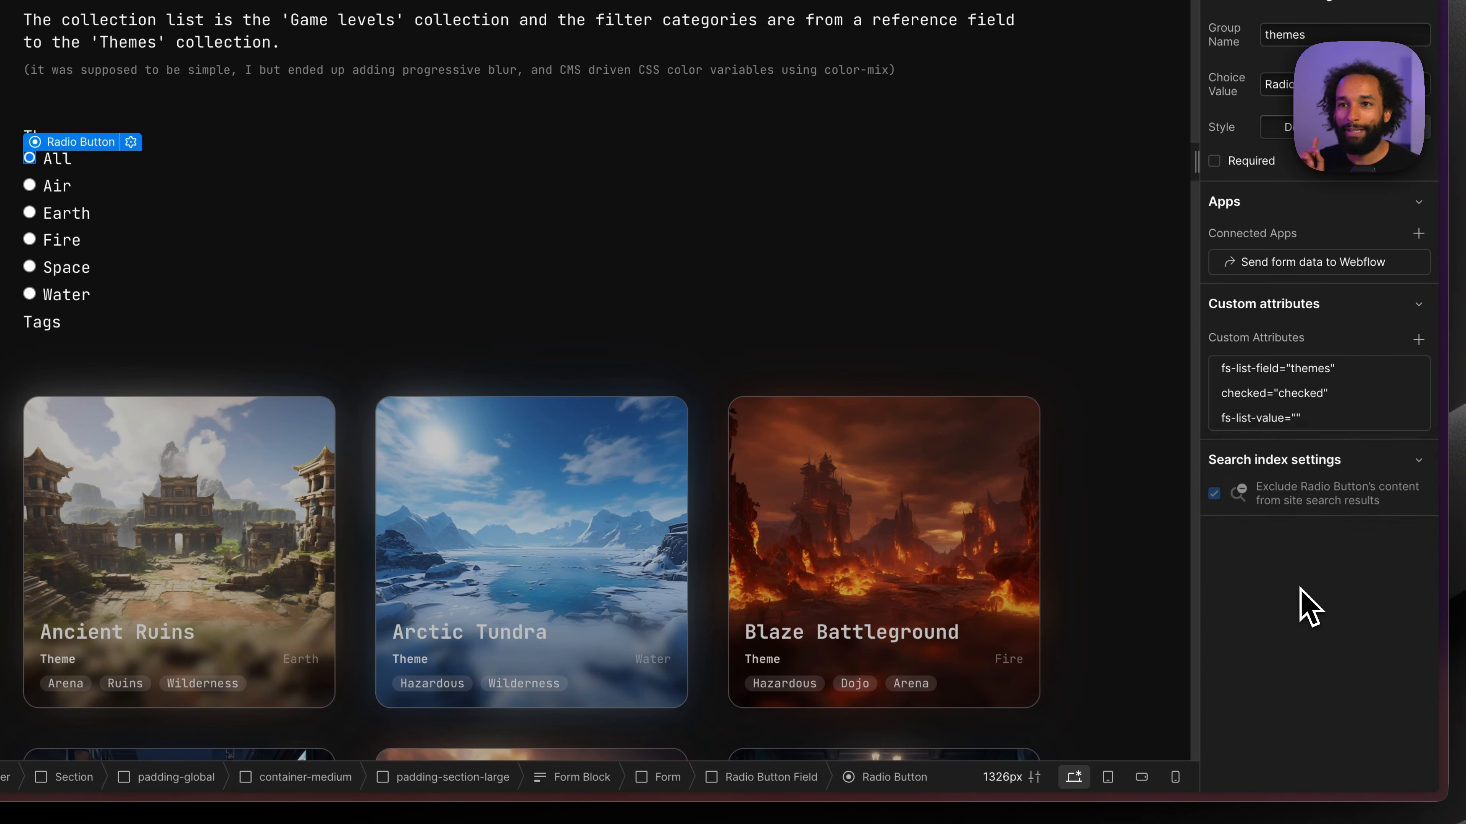
- Switch to the Finsweet documentation and read the optional Filter All Button instructions for radio groups
{"action": "key", "text": "ctrl+Tab"}
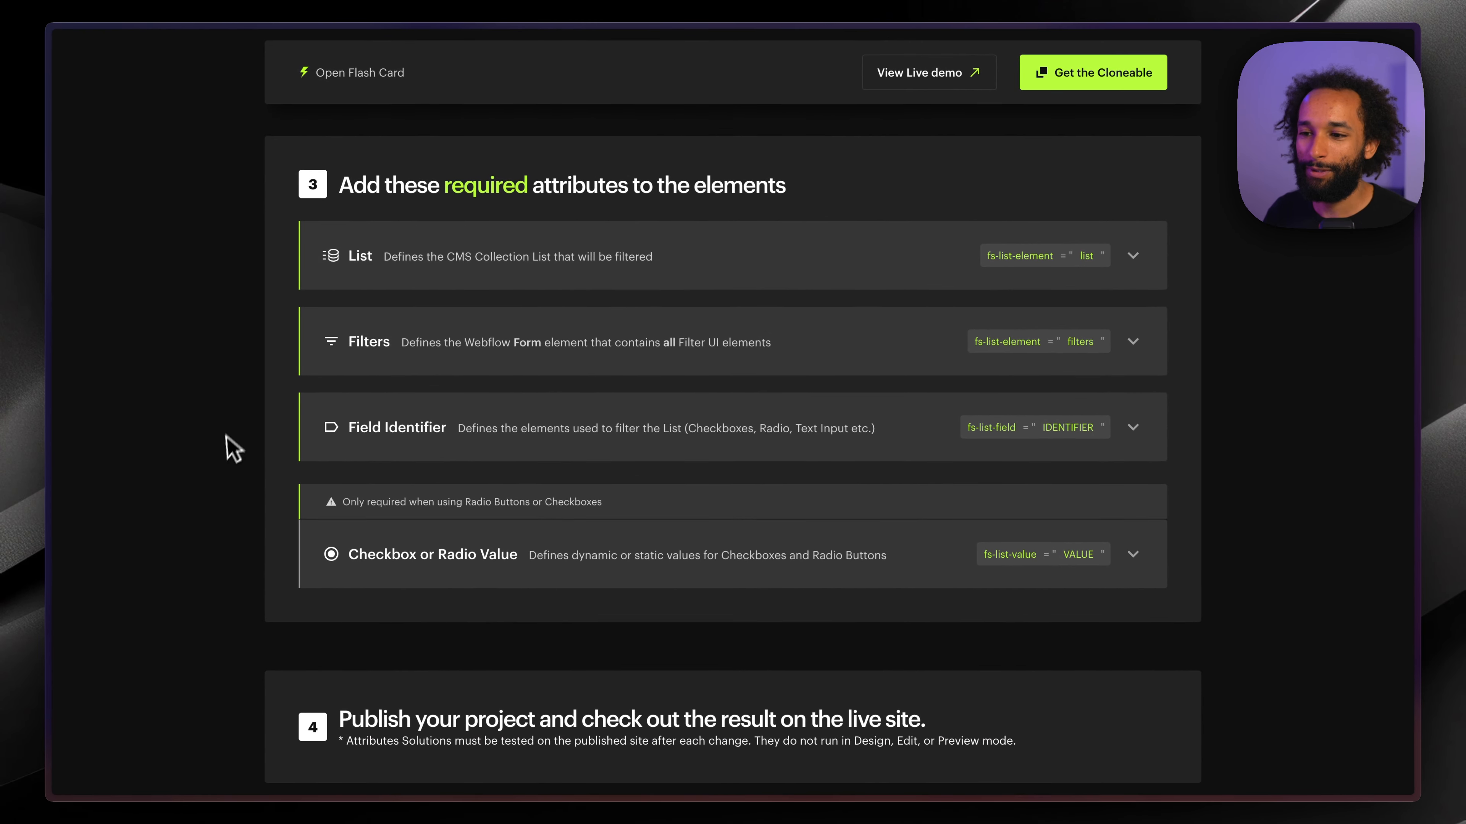
{"action": "scroll", "coordinate": [226, 447], "scroll_direction": "down", "scroll_amount": 10}
{"action": "scroll", "coordinate": [229, 462], "scroll_direction": "down", "scroll_amount": 15}
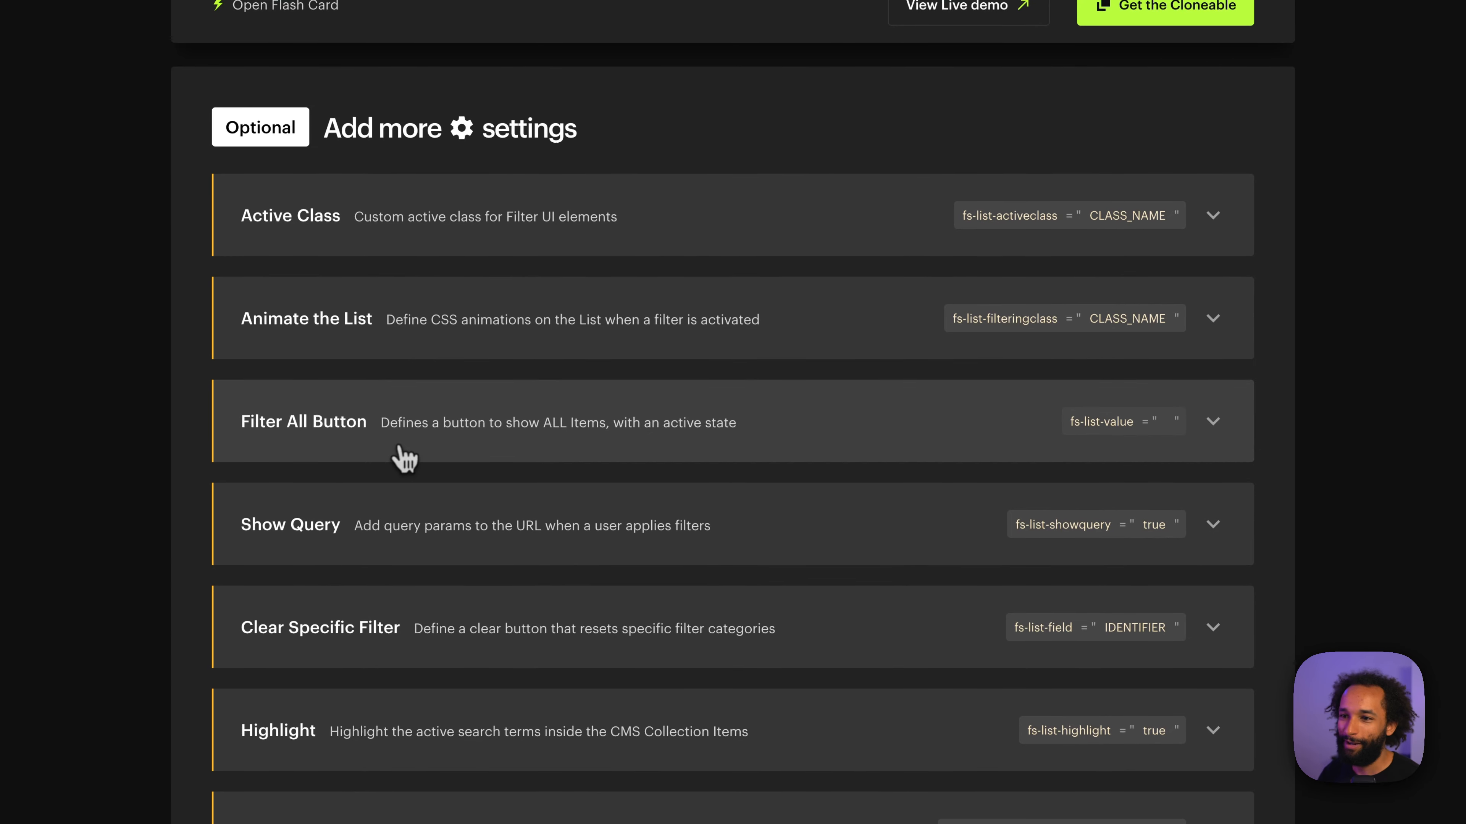
{"action": "left_click", "coordinate": [721, 426]}
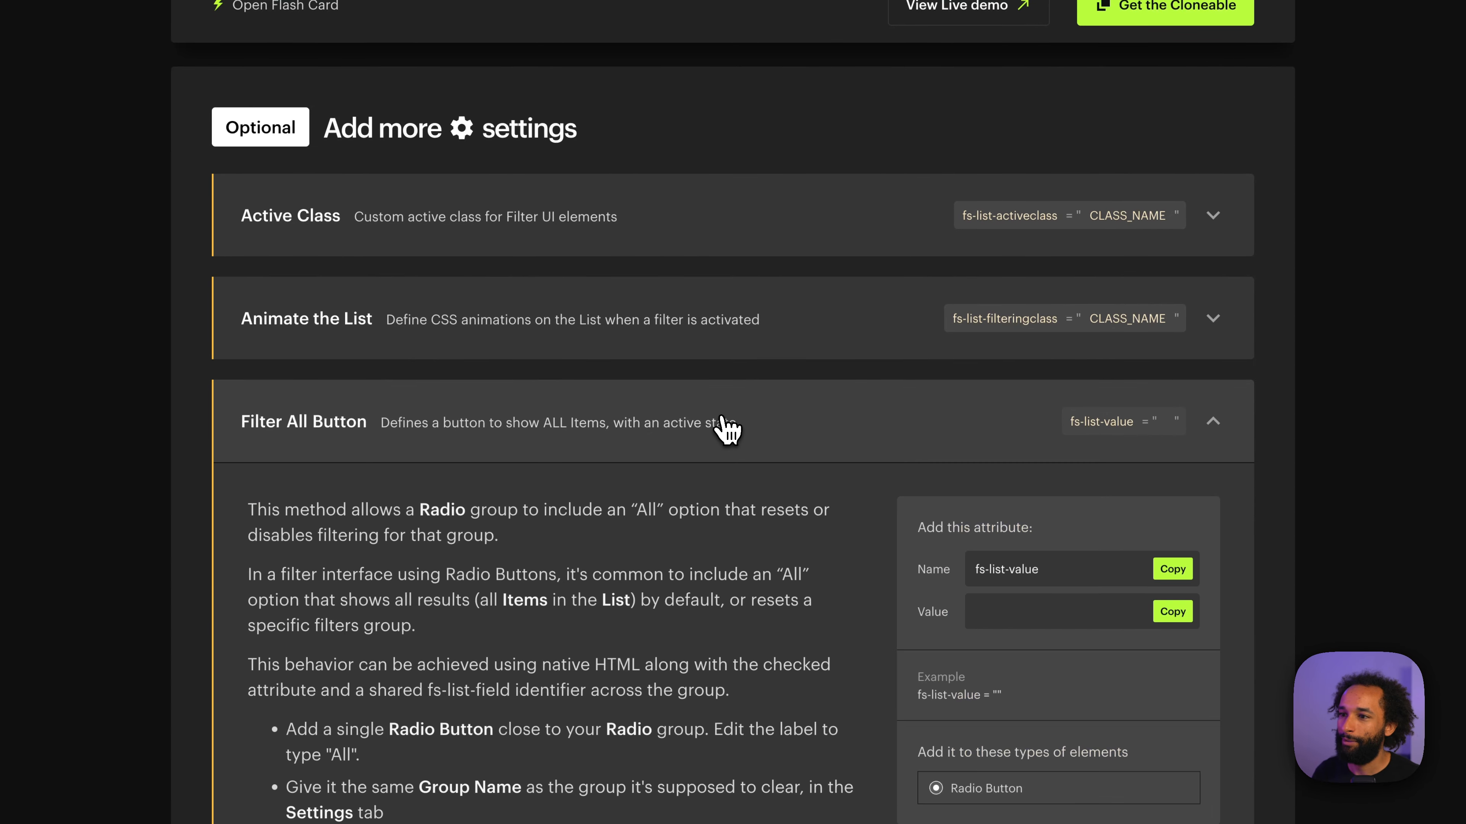
{"action": "scroll", "coordinate": [733, 577], "scroll_direction": "down", "scroll_amount": 2}
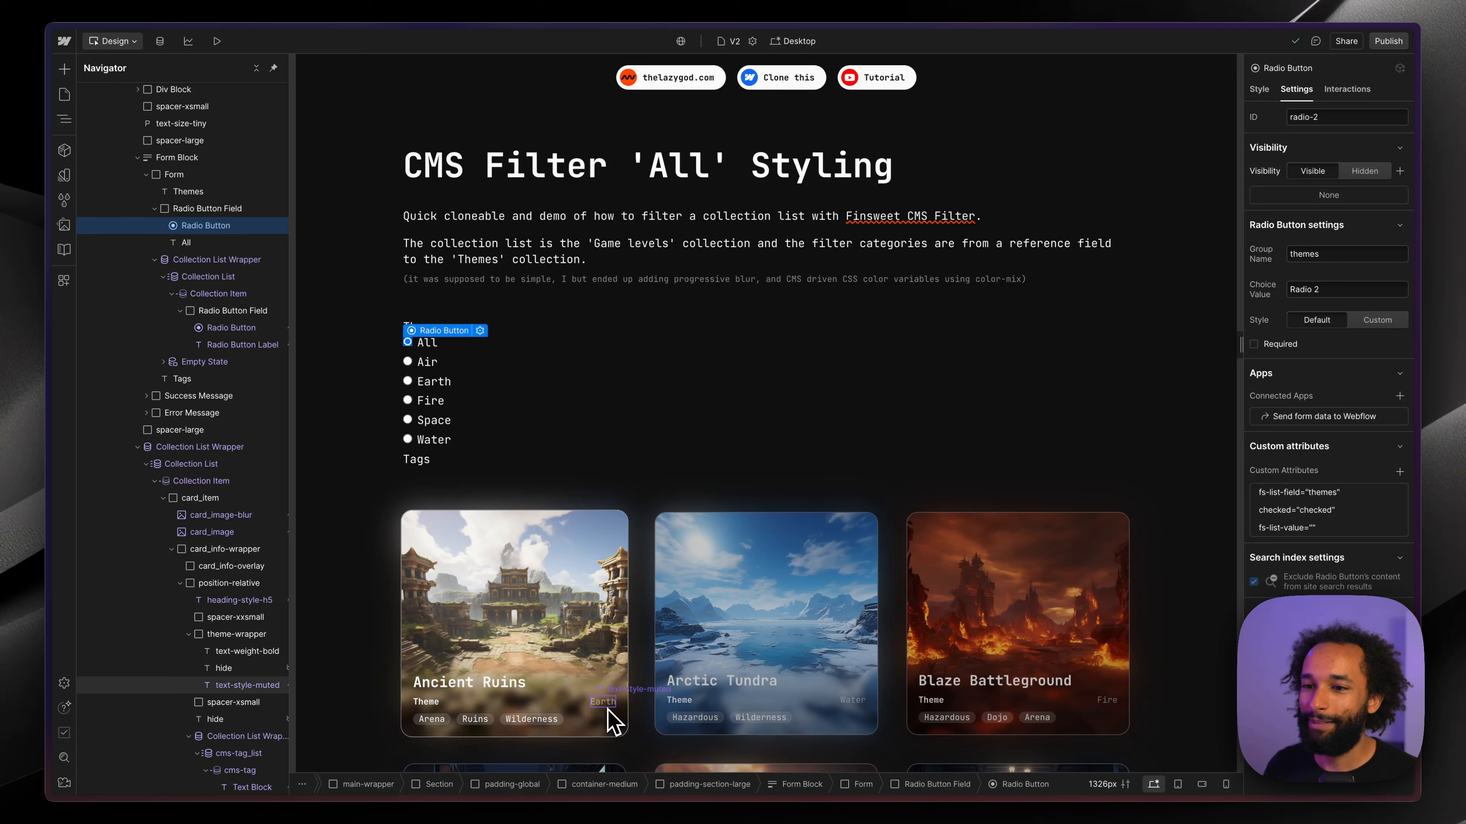
- Delete the hidden All text block from the card's theme-wrapper and publish the site
{"action": "left_click", "coordinate": [224, 670]}
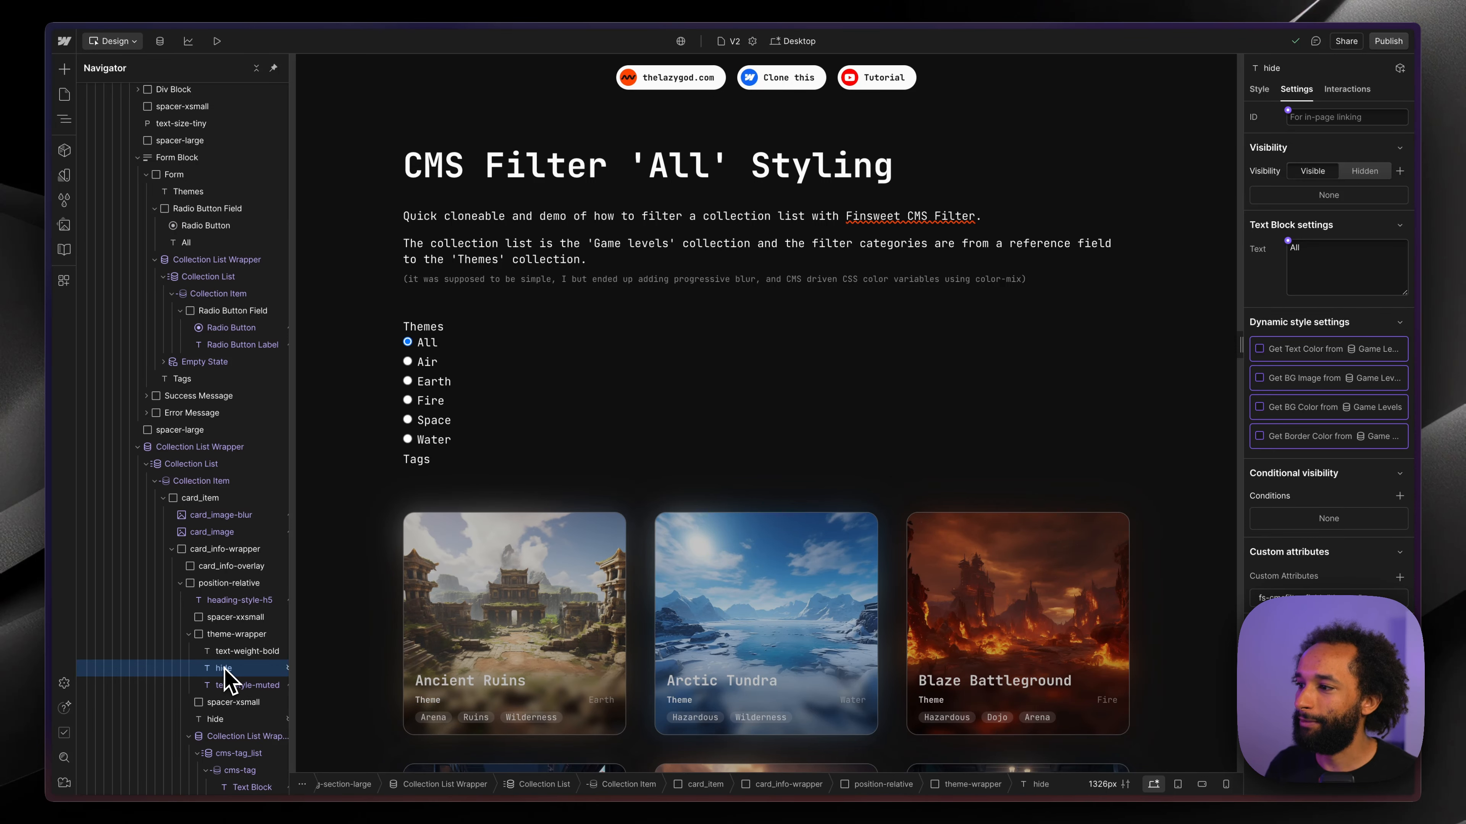
{"action": "key", "text": "BackSpace"}
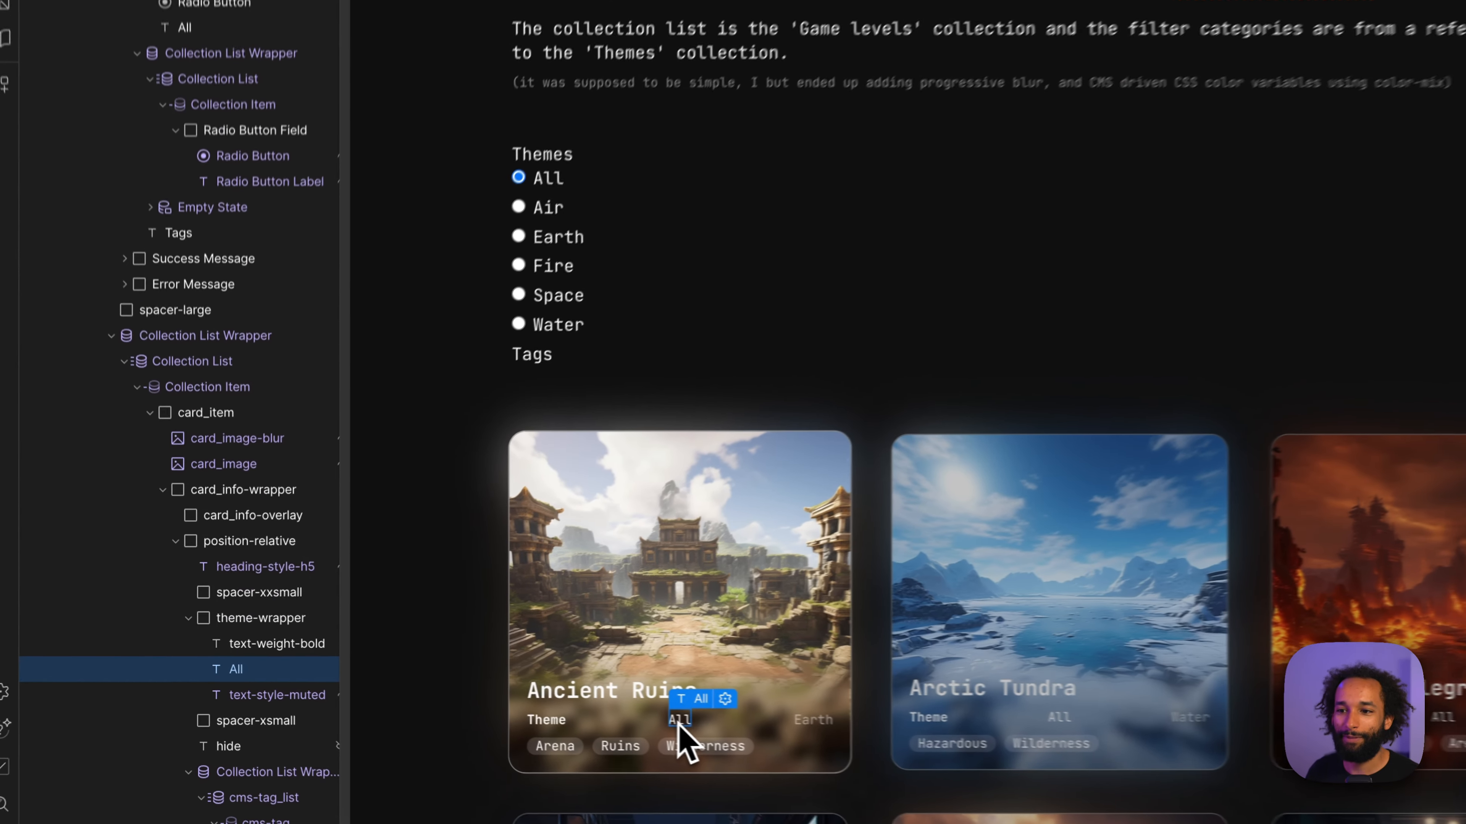
{"action": "key", "text": "BackSpace"}
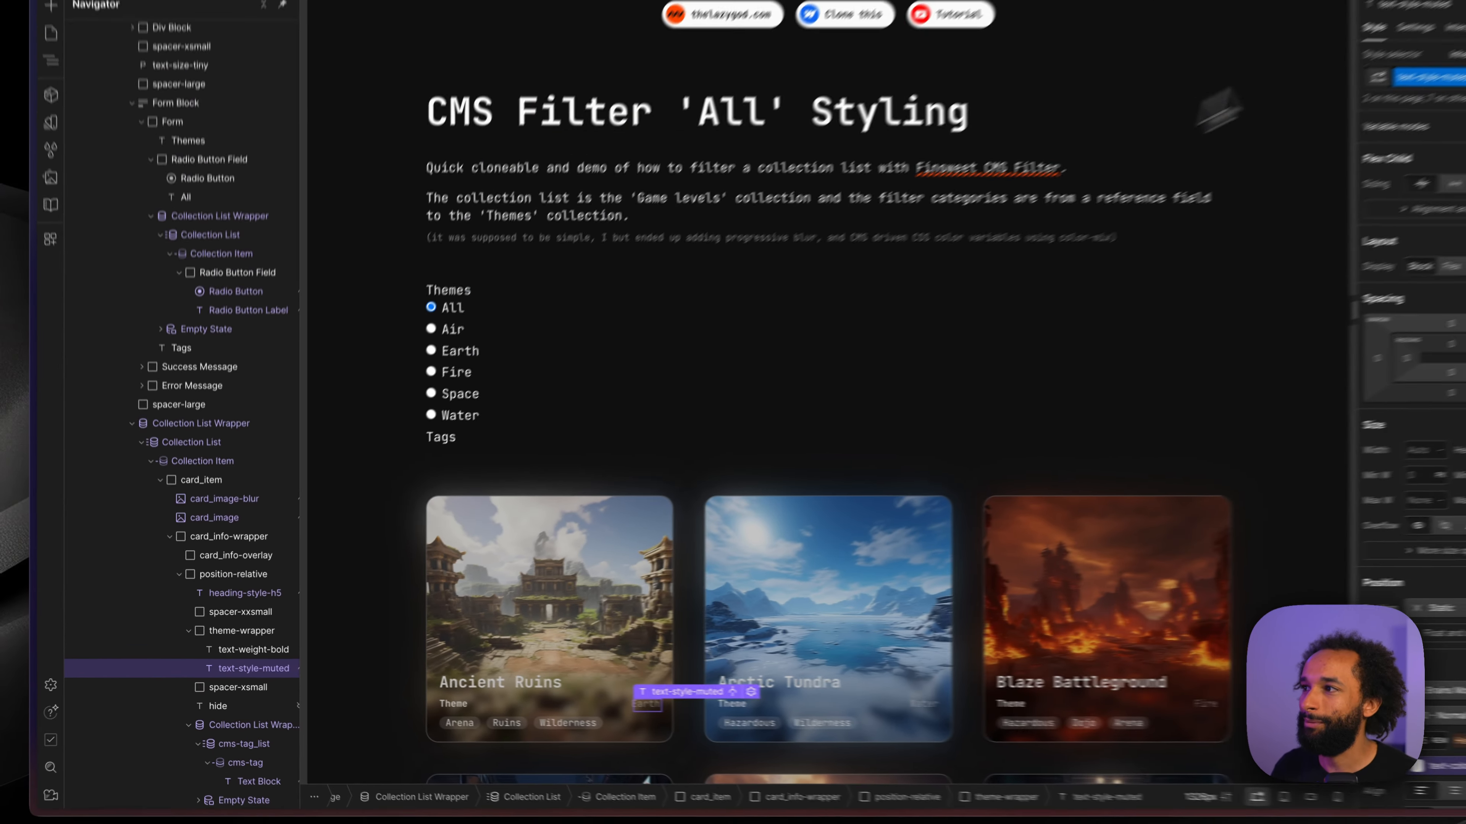
{"action": "left_click", "coordinate": [1391, 40]}
{"action": "left_click", "coordinate": [1343, 237]}
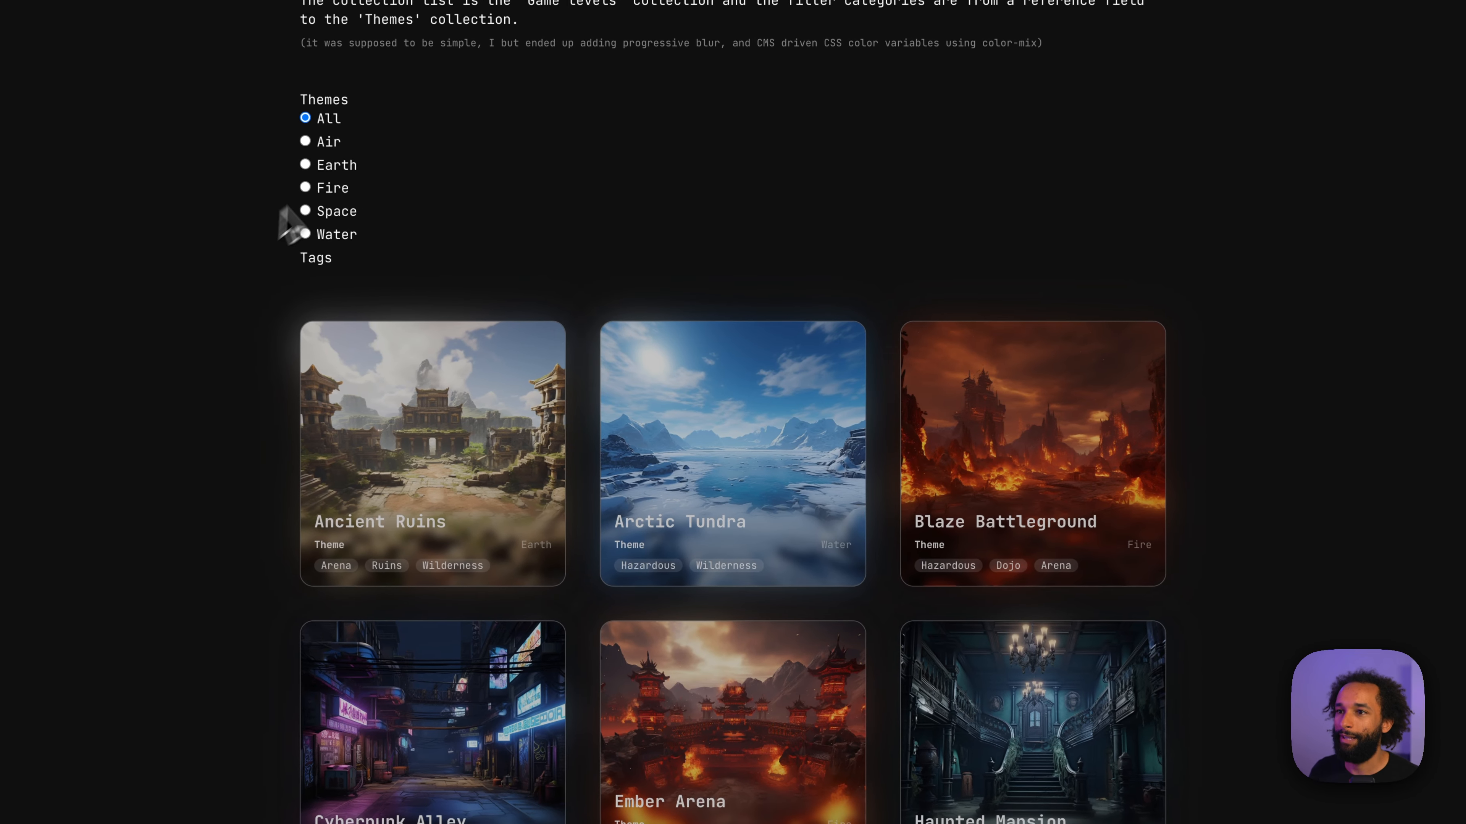
- Test the published Themes filter by choosing Earth and other themes, return to All, and look through the full list
{"action": "left_click", "coordinate": [332, 167]}
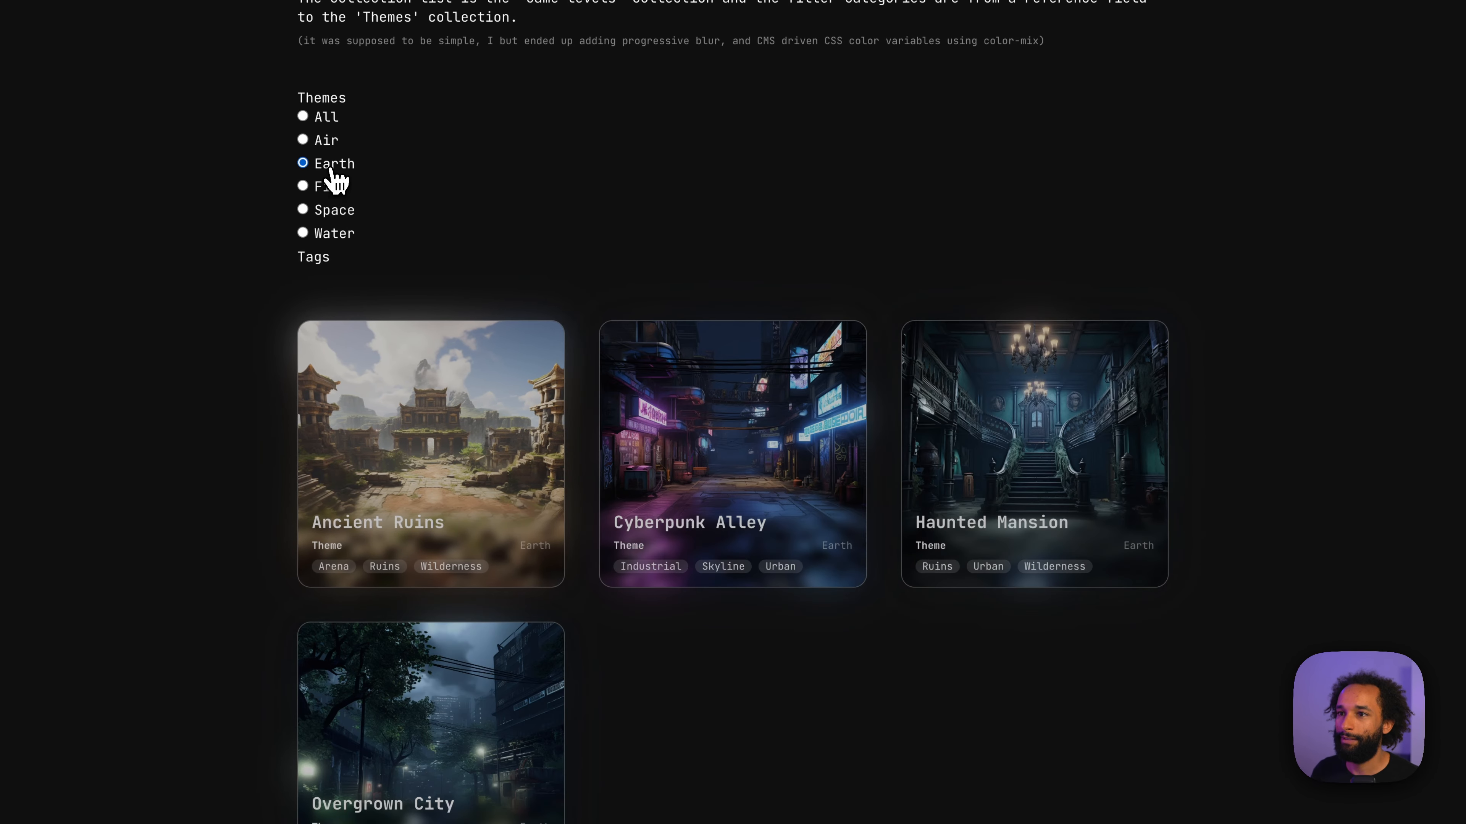
{"action": "left_click", "coordinate": [331, 195]}
{"action": "left_click", "coordinate": [330, 214]}
{"action": "left_click", "coordinate": [326, 261]}
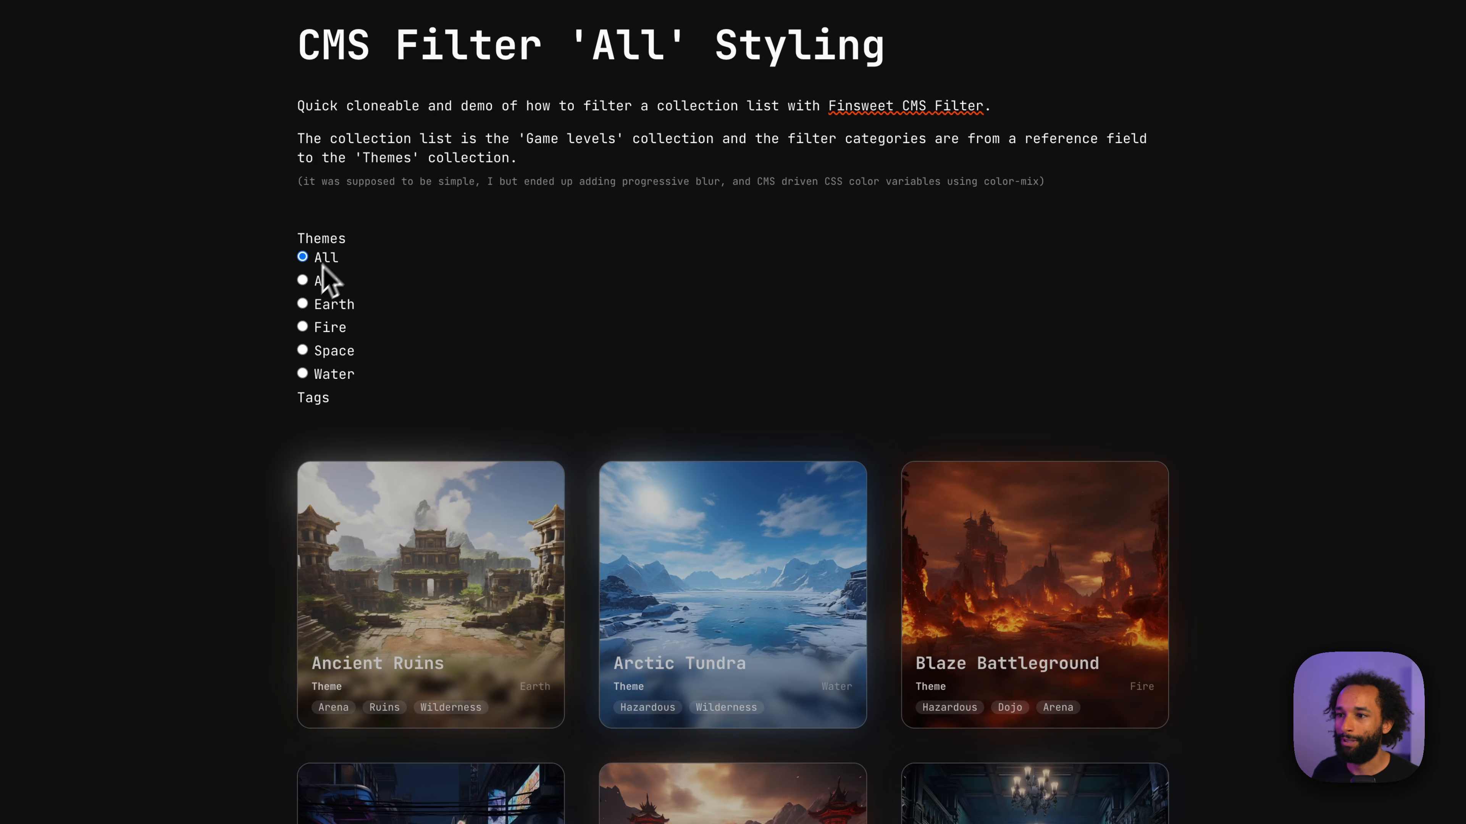
{"action": "scroll", "coordinate": [213, 434], "scroll_direction": "down", "scroll_amount": 15}
{"action": "scroll", "coordinate": [212, 434], "scroll_direction": "up", "scroll_amount": 18}
{"action": "scroll", "coordinate": [225, 439], "scroll_direction": "down", "scroll_amount": 1}
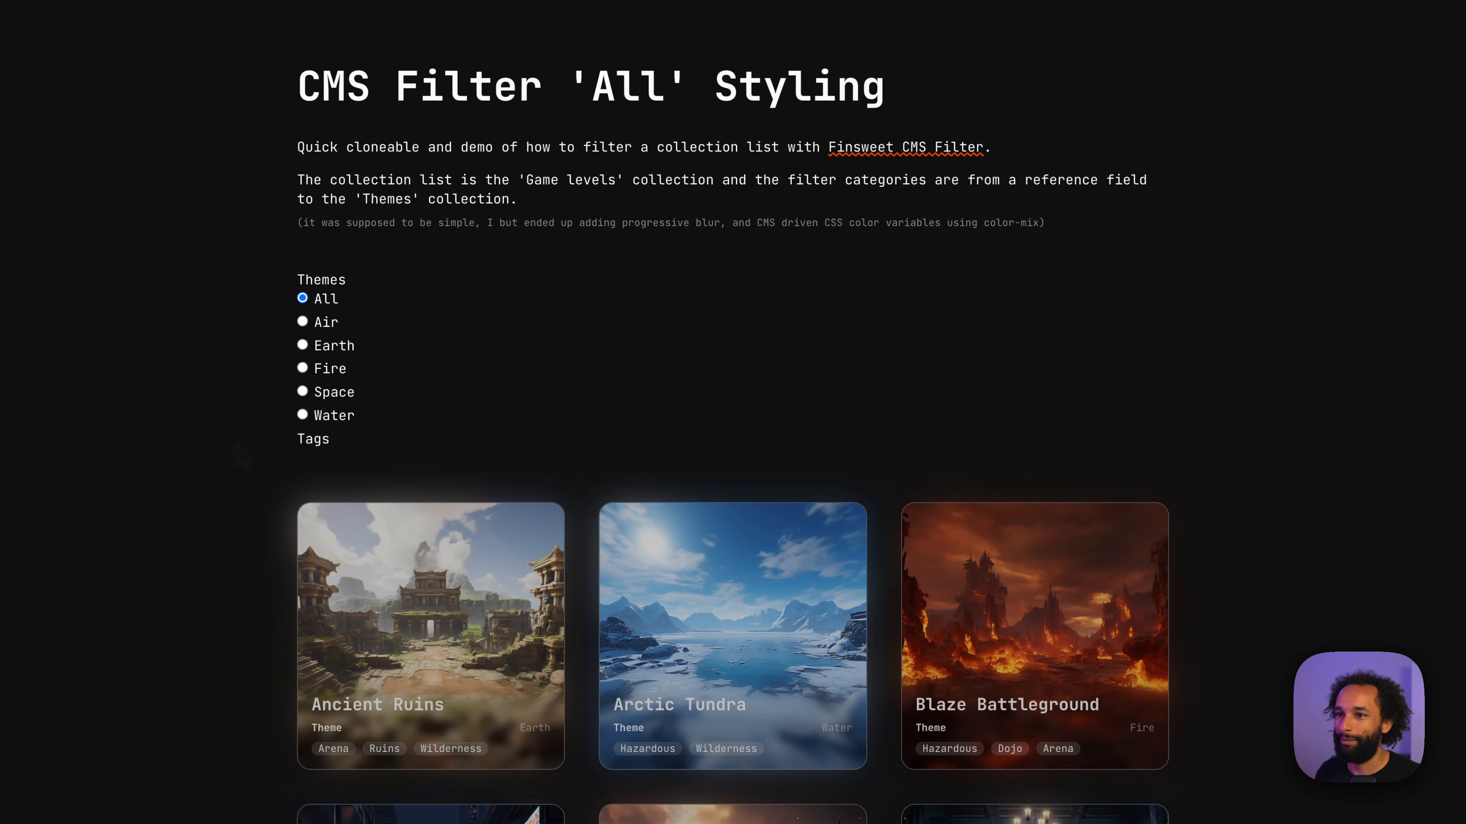
{"action": "key", "text": "ctrl+Tab"}
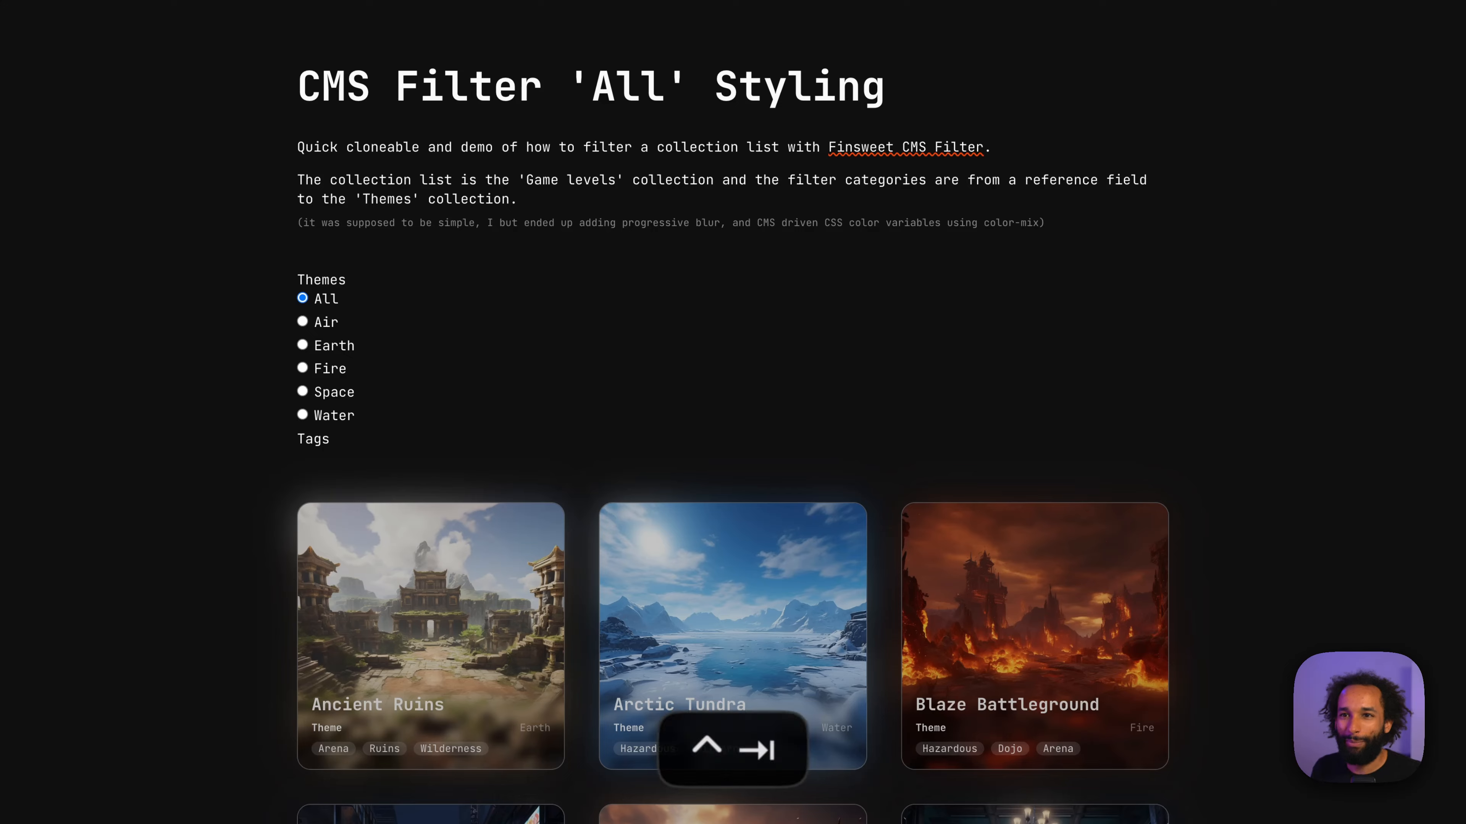
- Switch back to the Webflow Designer and give the All radio button field the new class filter_radio-item
{"action": "key", "text": "ctrl+Tab"}
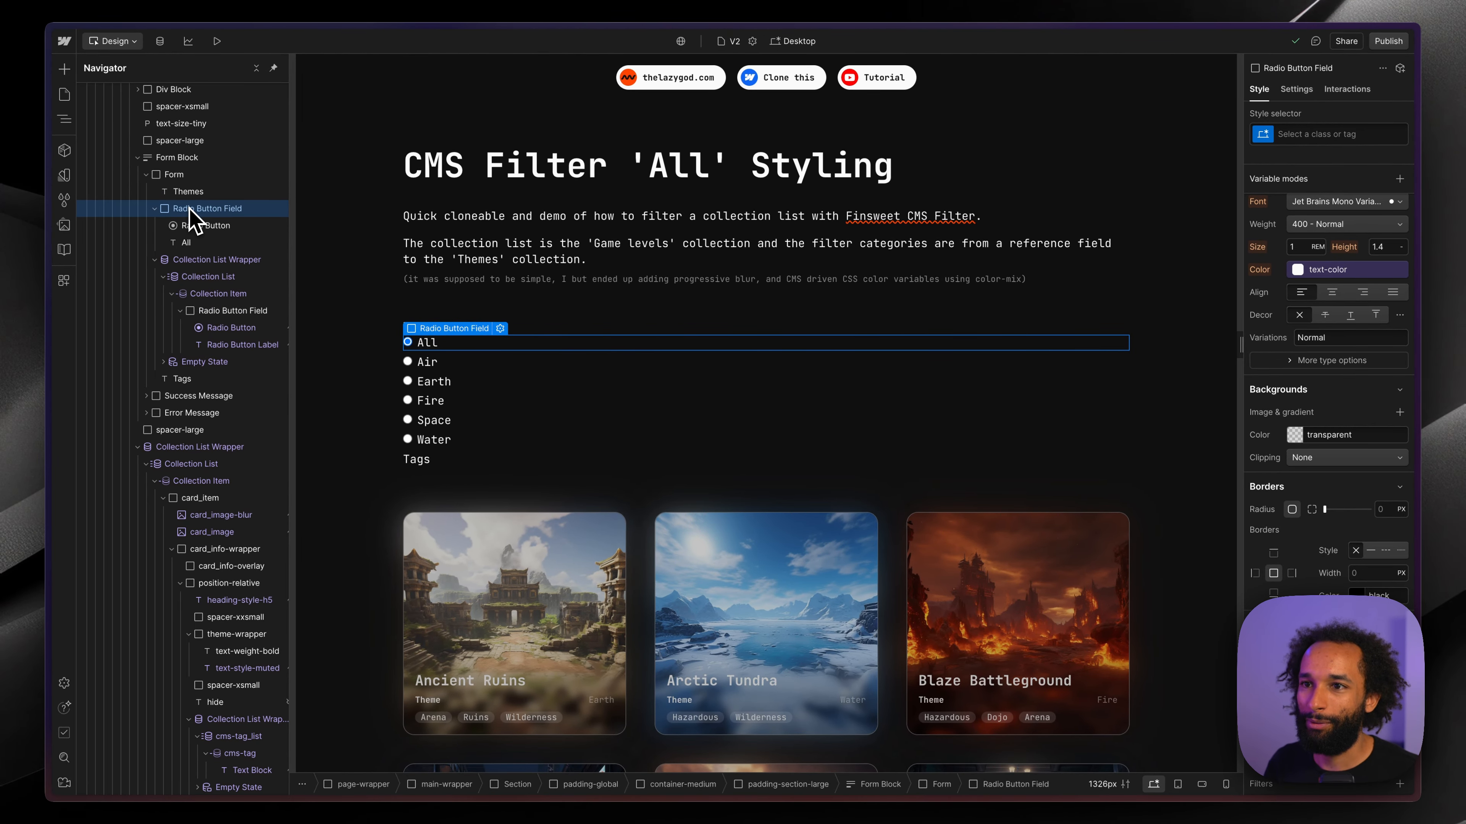
{"action": "left_click", "coordinate": [1327, 134]}
{"action": "type", "text": "filter"}
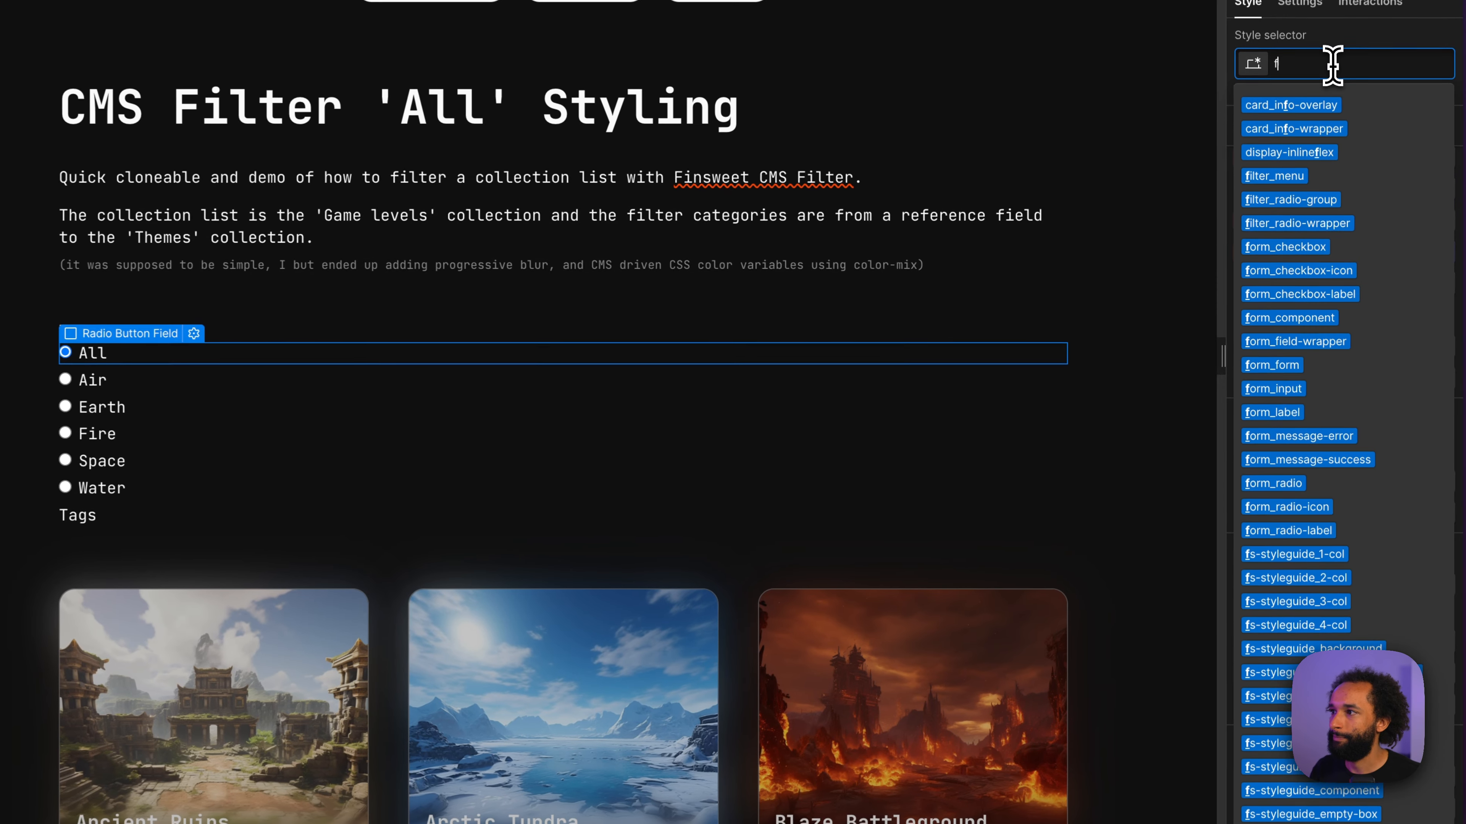
{"action": "type", "text": "_radio-item"}
{"action": "key", "text": "Return"}
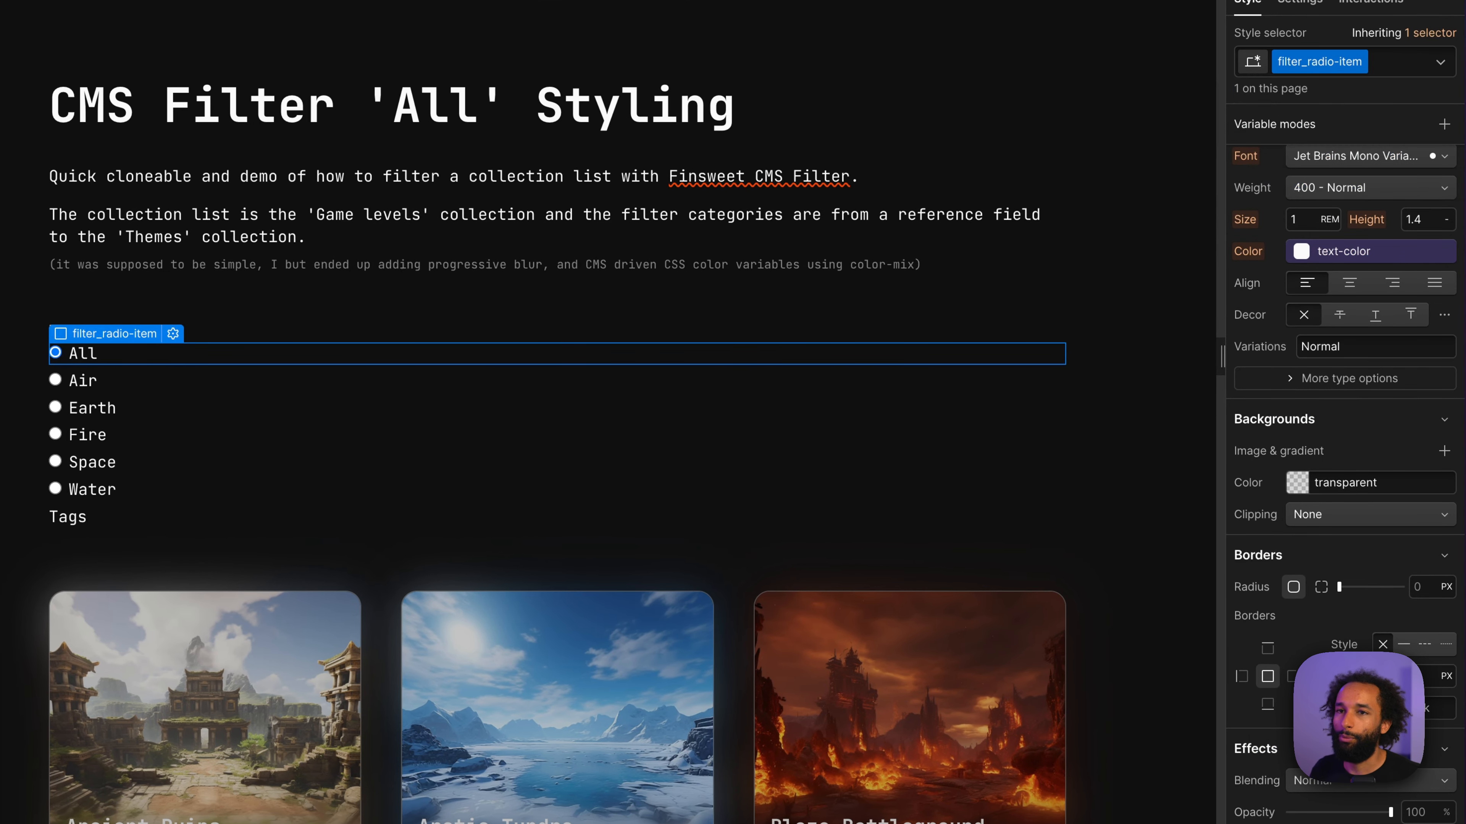
- Set the filter_radio-item padding to 0.5rem above and below and 1rem on both sides
{"action": "scroll", "coordinate": [1338, 444], "scroll_direction": "up", "scroll_amount": 10}
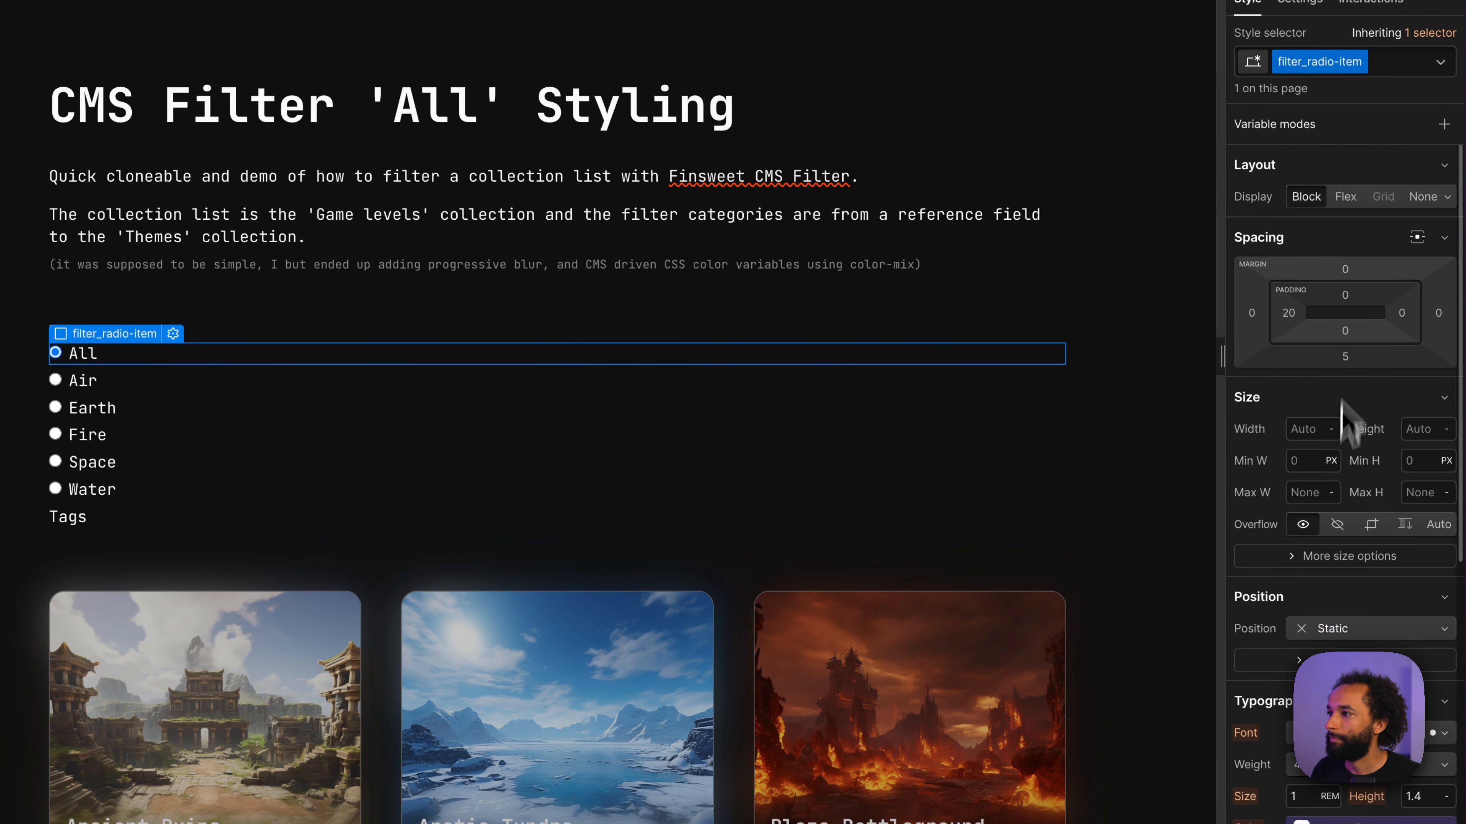
{"action": "left_click", "coordinate": [1344, 301]}
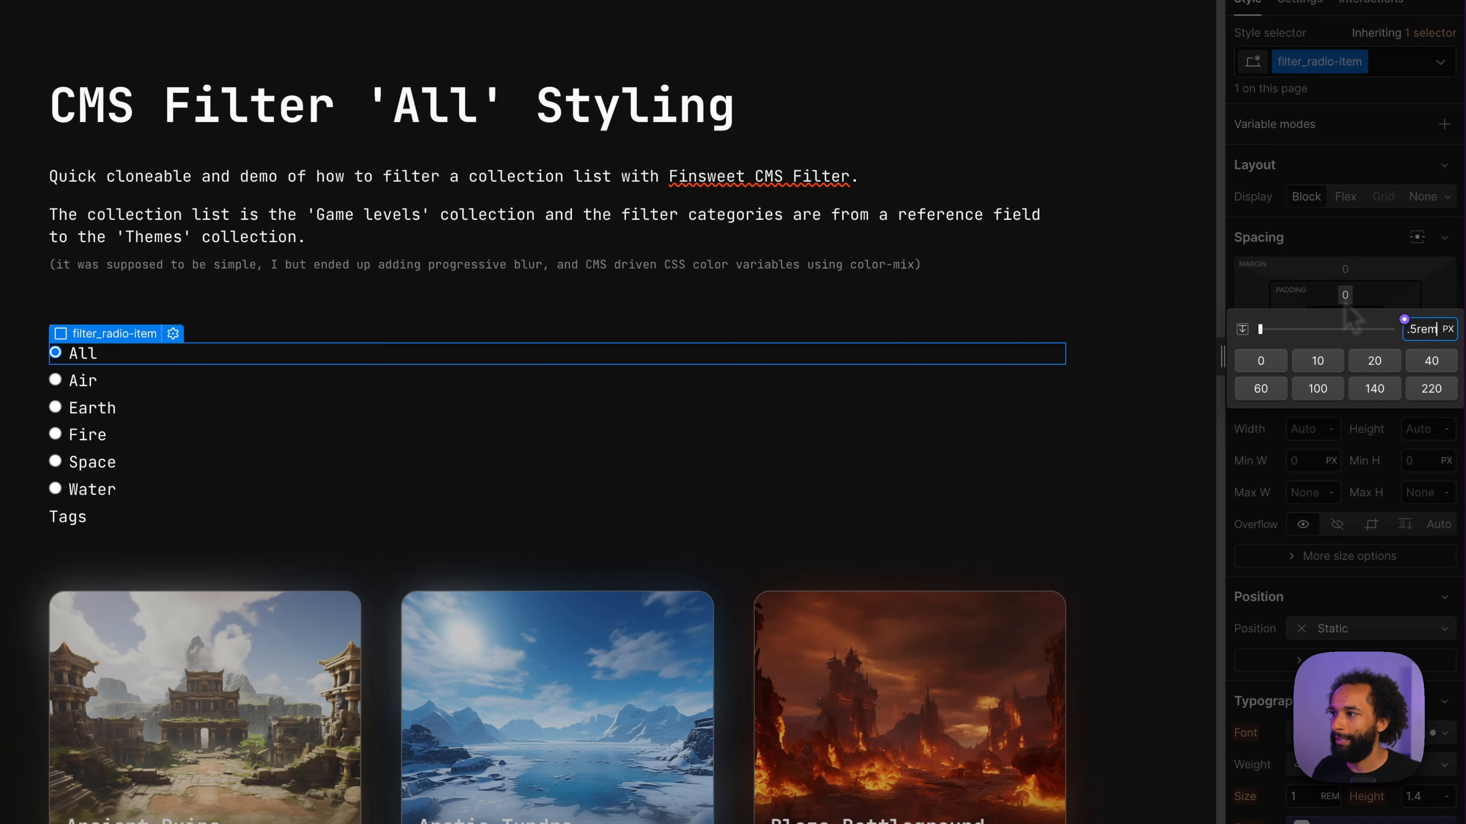
{"action": "key", "text": "shift+alt+Return"}
{"action": "left_click", "coordinate": [1290, 314]}
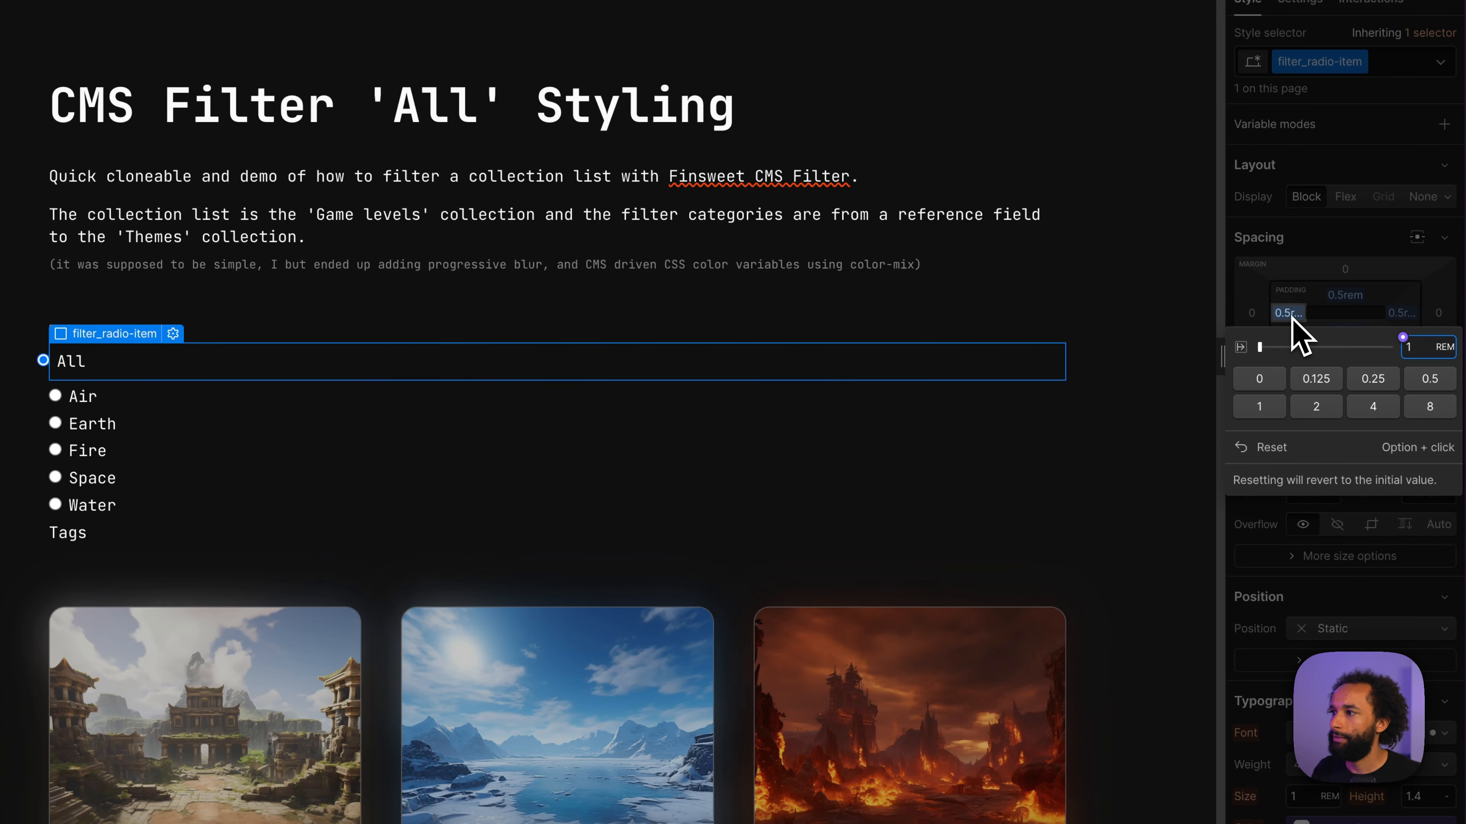
{"action": "key", "text": "alt+Return"}
- Apply the existing hide class to the All item's radio button circle
{"action": "left_click", "coordinate": [51, 361]}
{"action": "key", "text": "super+Return"}
{"action": "type", "text": "hide"}
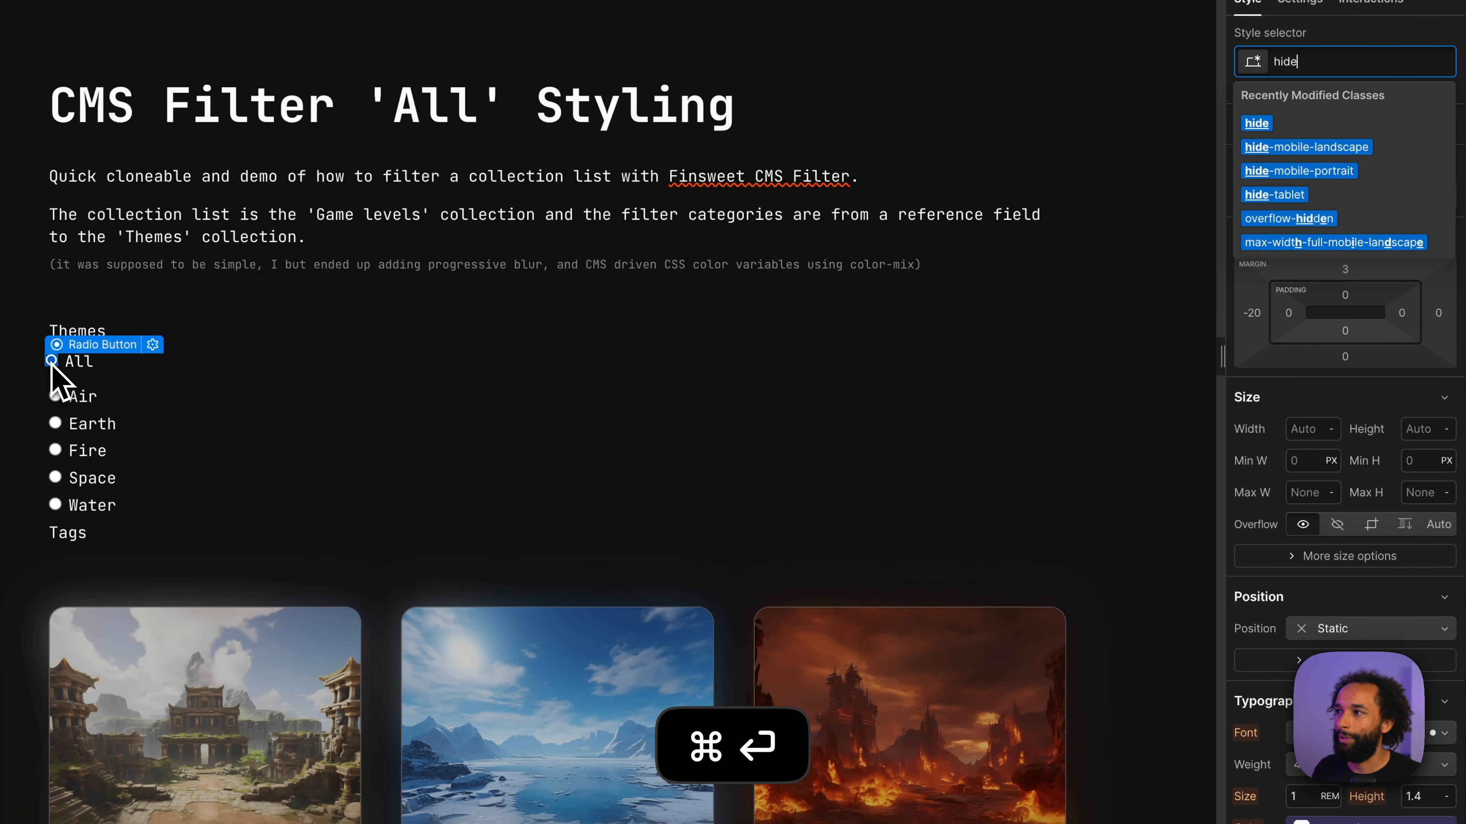
{"action": "key", "text": "Return"}
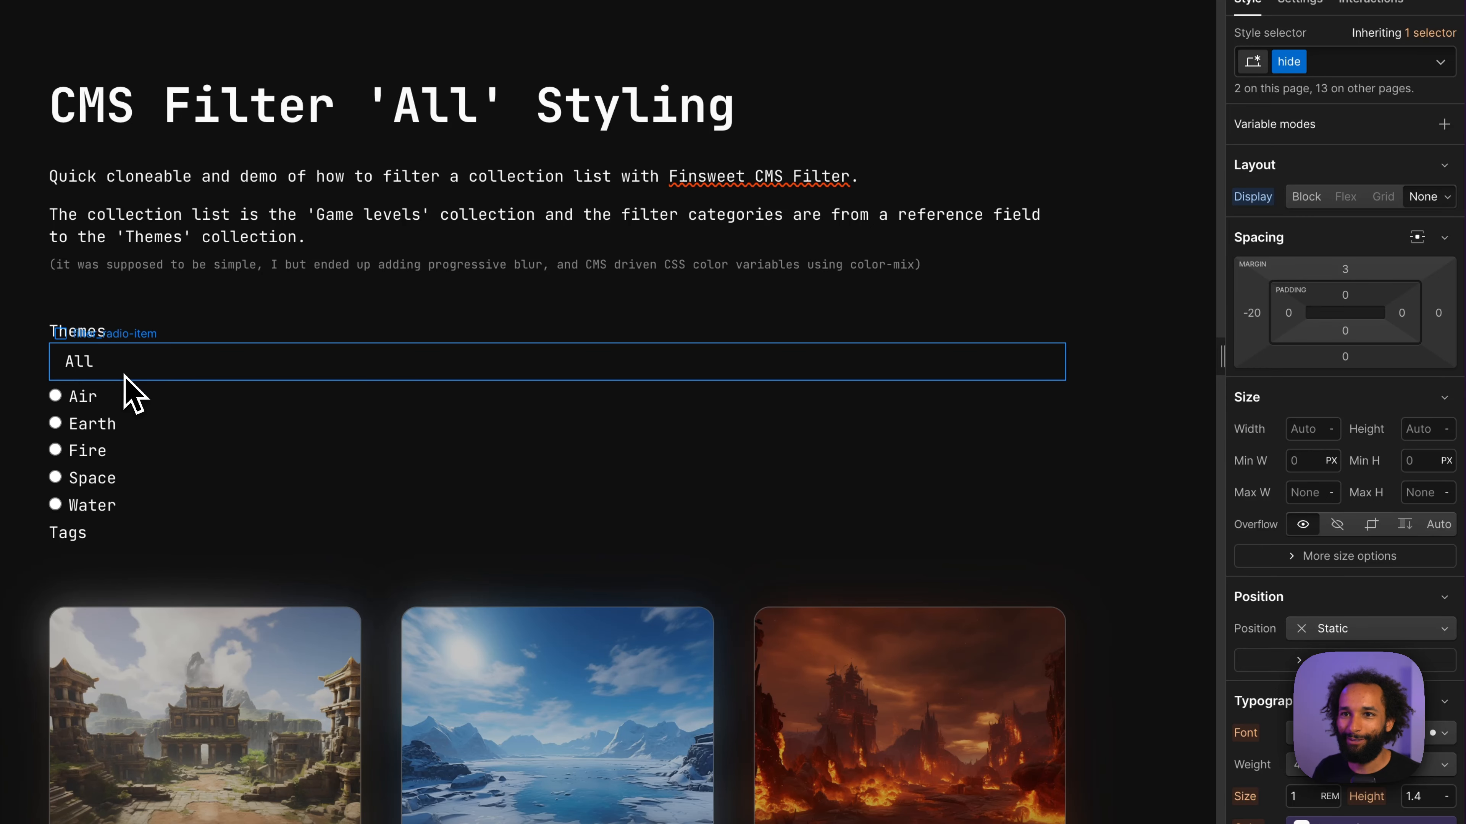
- Give filter_radio-item a 0.5rem corner radius and a solid 1px border coloured with the text-color variable
{"action": "left_click", "coordinate": [125, 375]}
{"action": "scroll", "coordinate": [1344, 520], "scroll_direction": "down", "scroll_amount": 10}
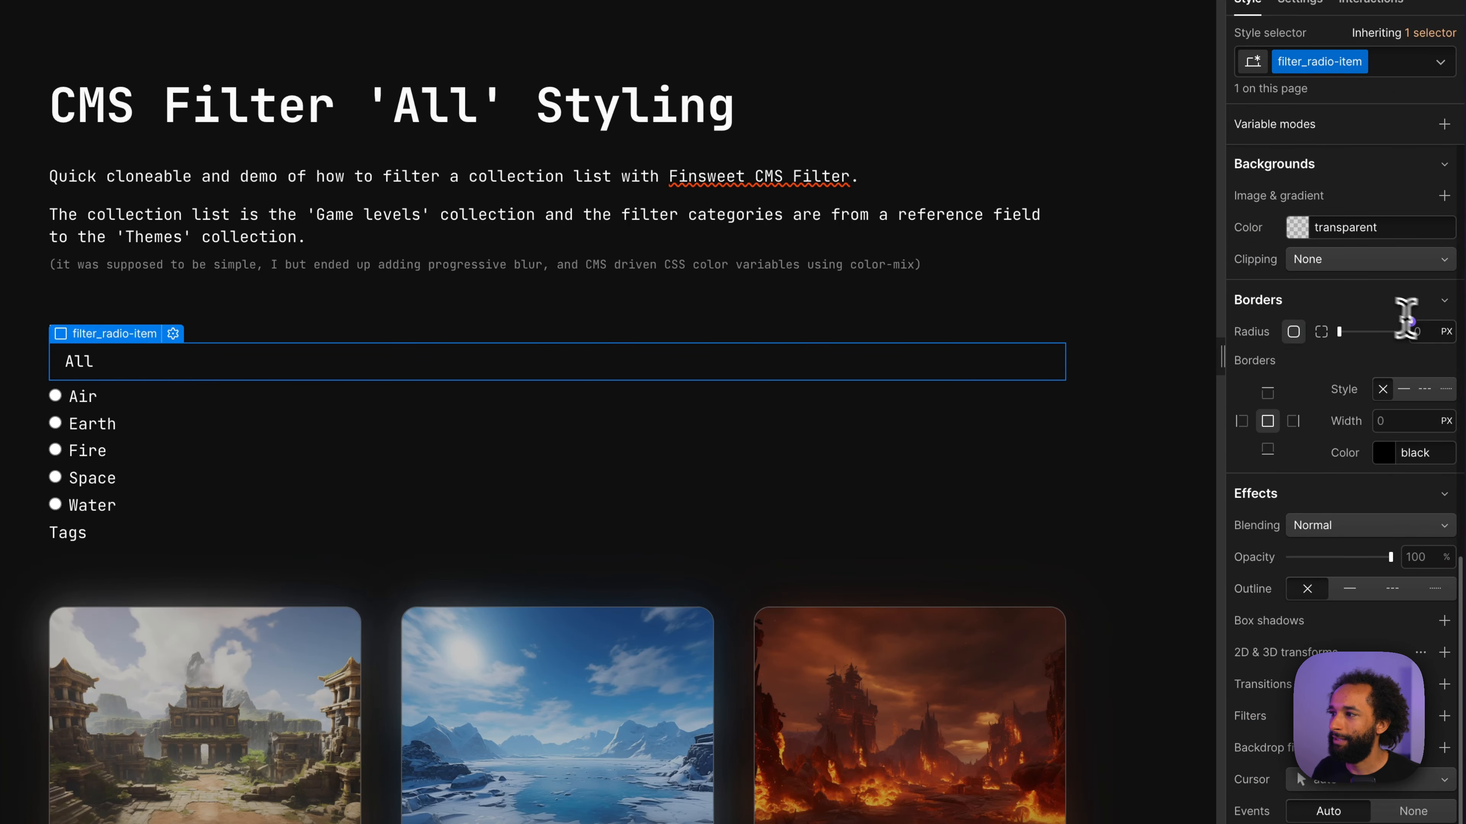
{"action": "left_click", "coordinate": [1416, 331]}
{"action": "key", "text": "BackSpace"}
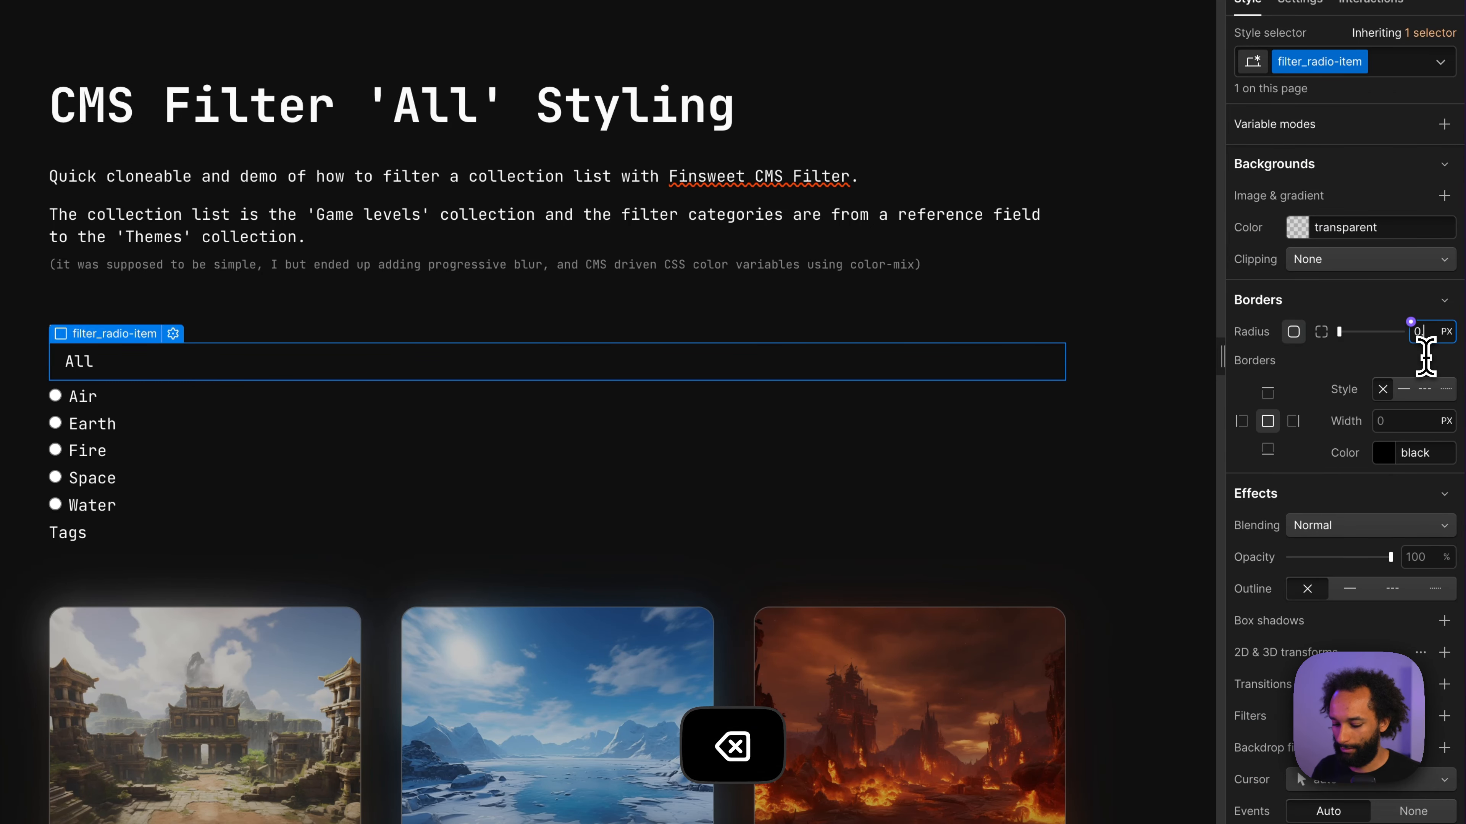
{"action": "type", "text": ".5rem"}
{"action": "left_click", "coordinate": [1411, 421]}
{"action": "type", "text": "1"}
{"action": "left_click", "coordinate": [1413, 453]}
{"action": "type", "text": "bboa"}
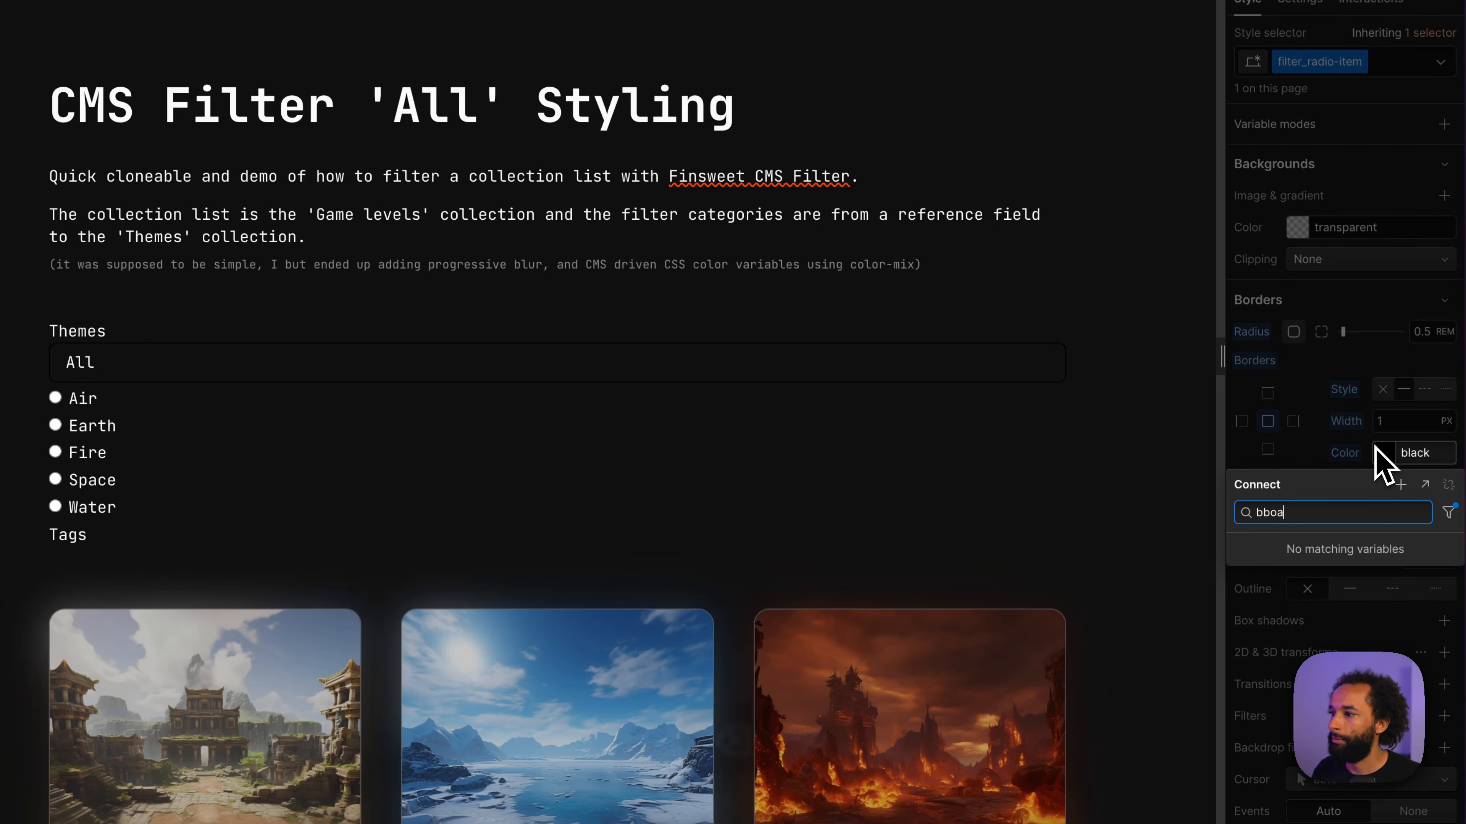
{"action": "key", "text": "Escape"}
{"action": "key", "text": "Escape"}
- Style the Hover state of filter_radio-item with a white background at 20% opacity
{"action": "left_click", "coordinate": [272, 377]}
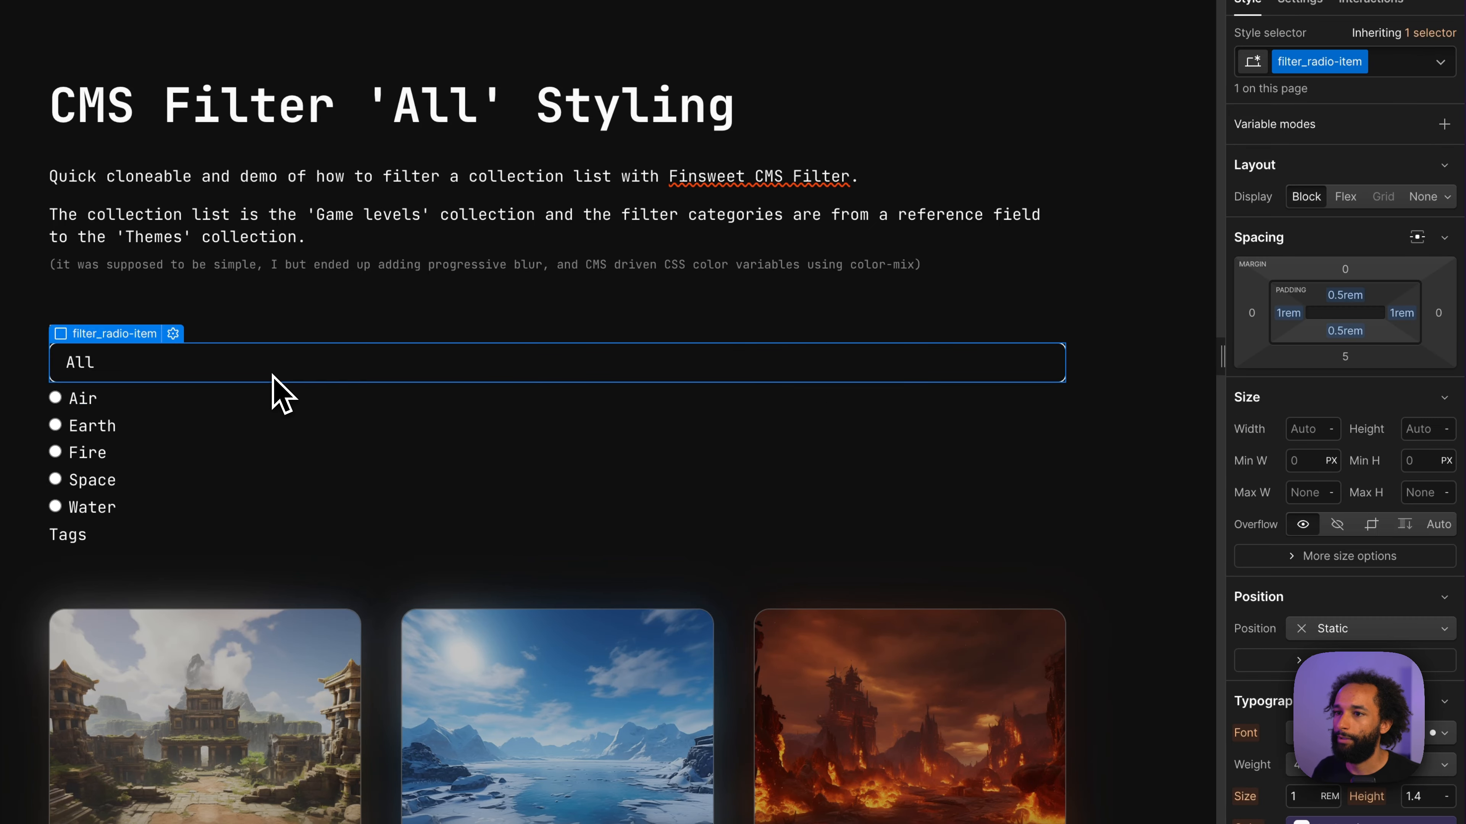
{"action": "left_click", "coordinate": [1440, 62]}
{"action": "left_click", "coordinate": [1371, 146]}
{"action": "scroll", "coordinate": [1439, 121], "scroll_direction": "down", "scroll_amount": 8}
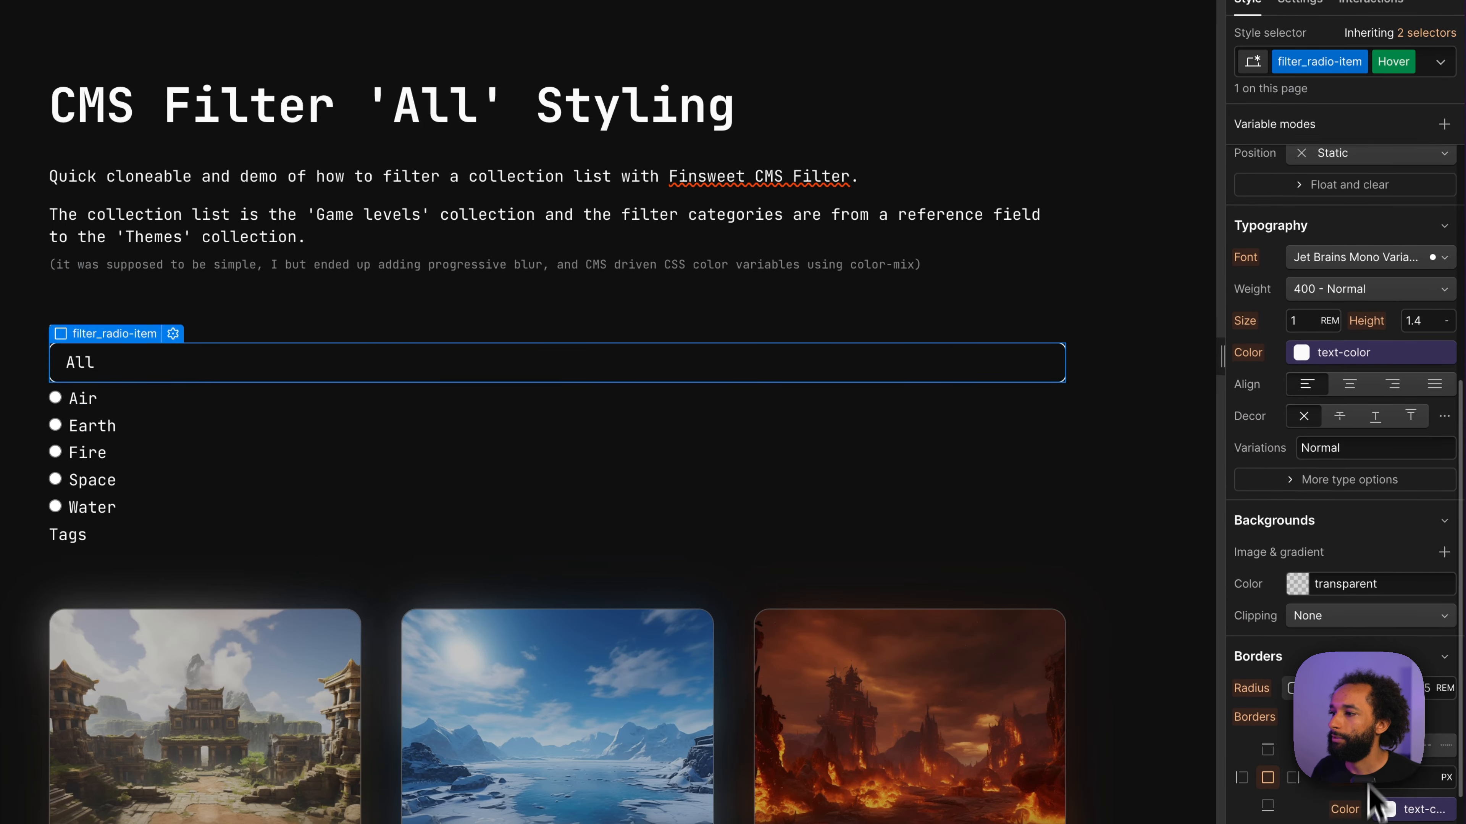
{"action": "left_click", "coordinate": [1353, 529]}
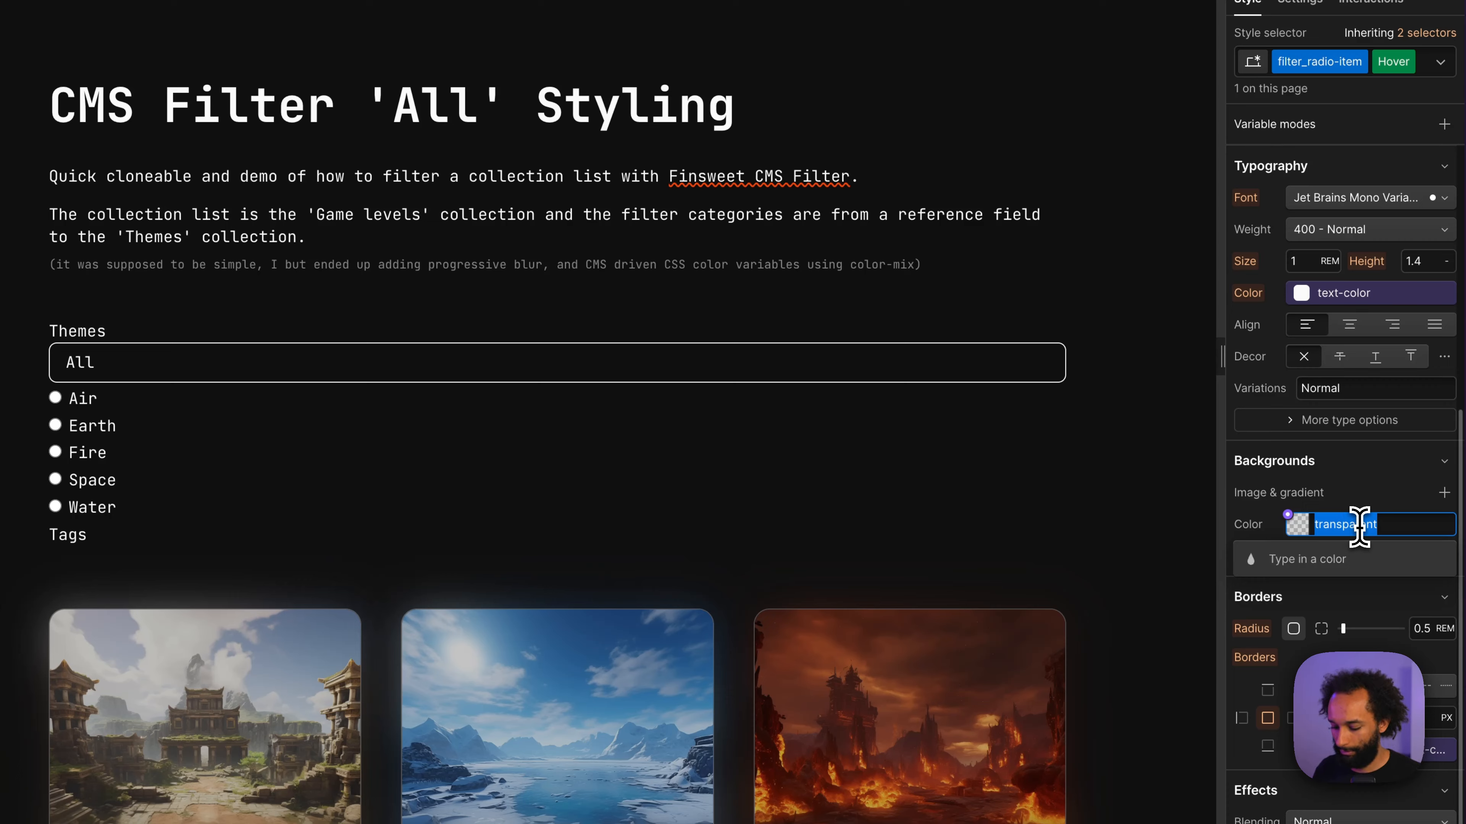
{"action": "type", "text": "white"}
{"action": "key", "text": "Return"}
{"action": "left_click", "coordinate": [1317, 531]}
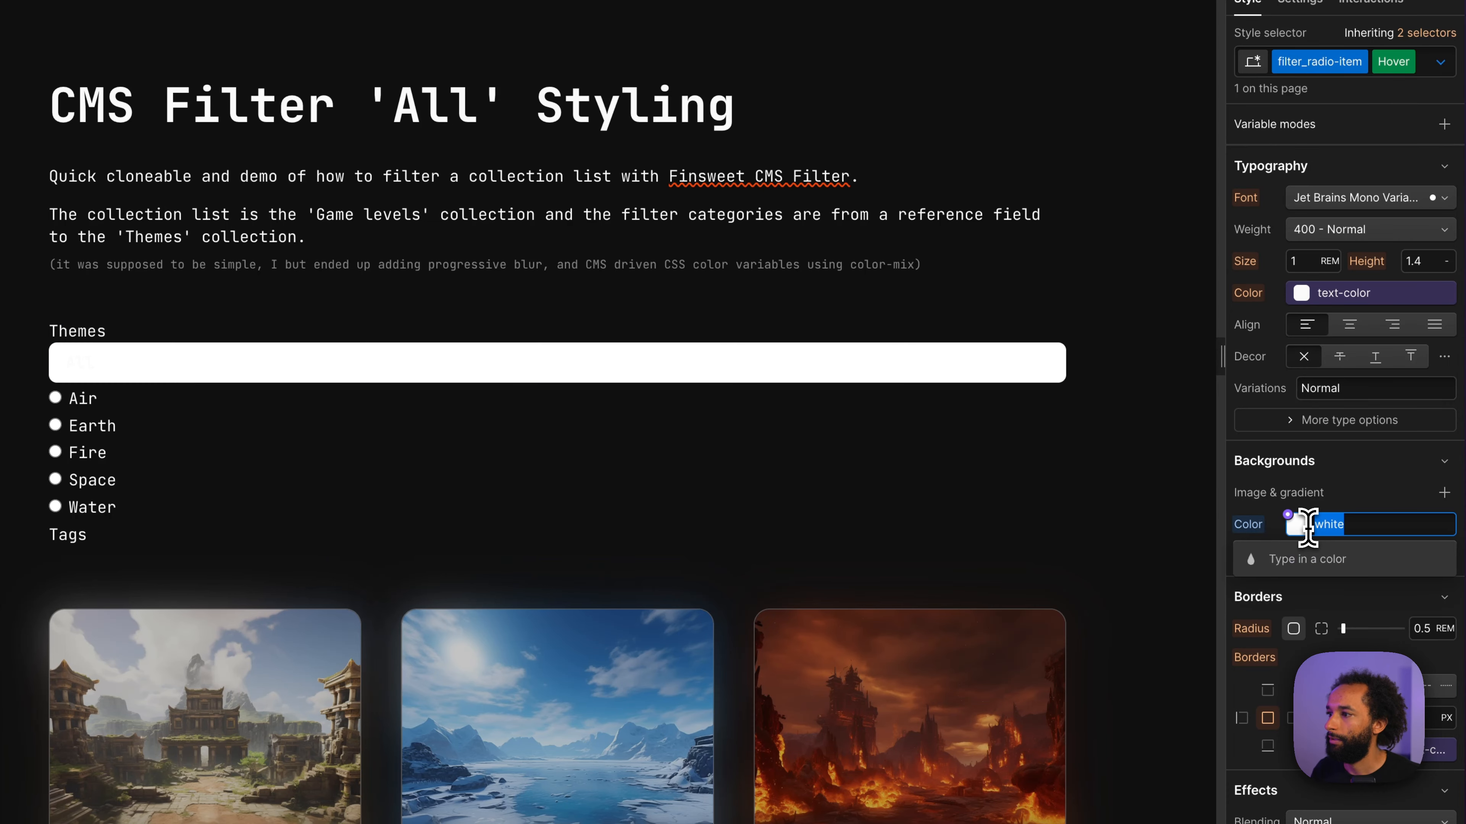
{"action": "left_click", "coordinate": [1300, 531]}
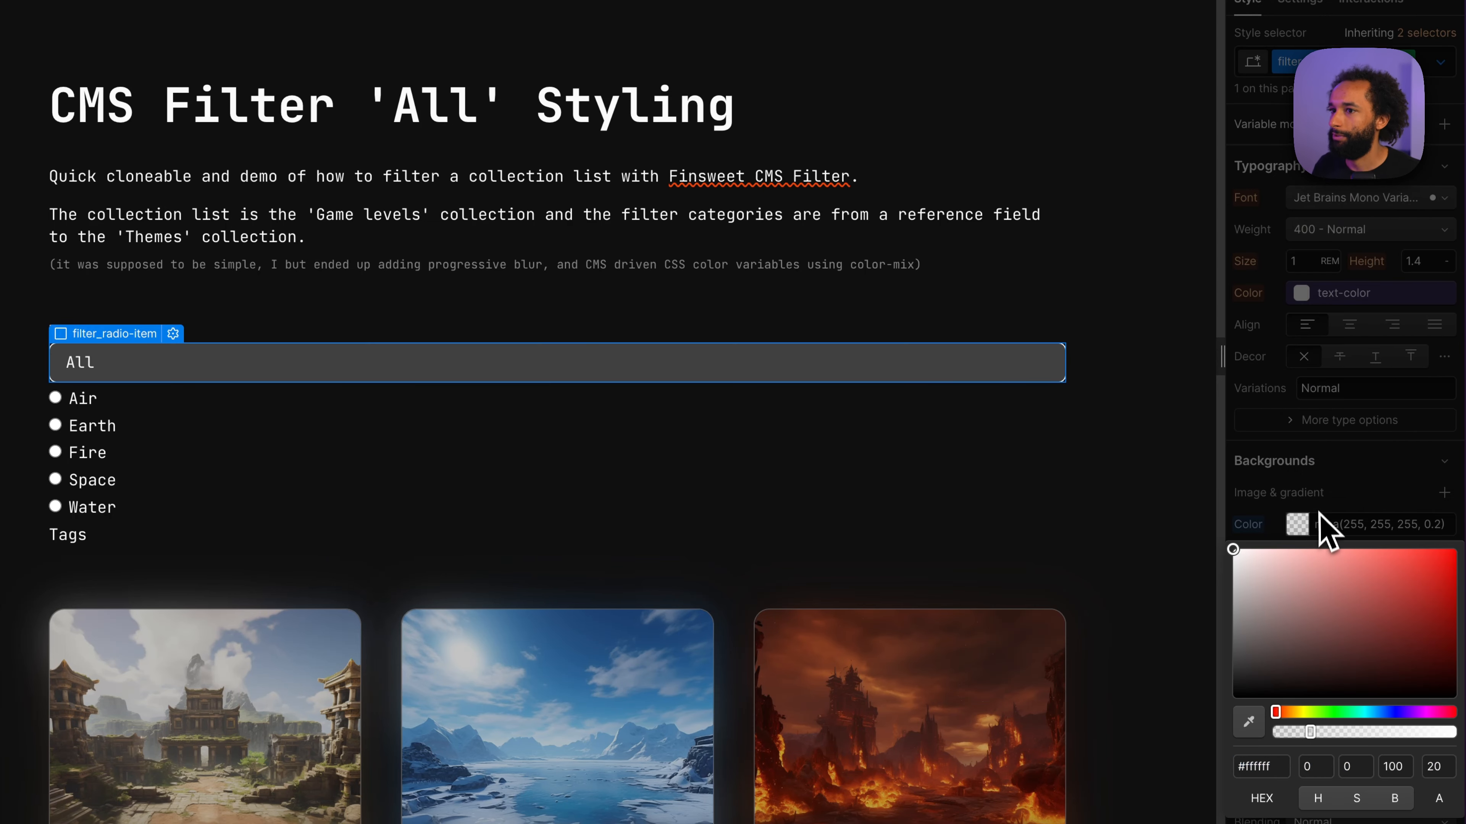
{"action": "left_click", "coordinate": [1318, 524]}
{"action": "key", "text": "Escape"}
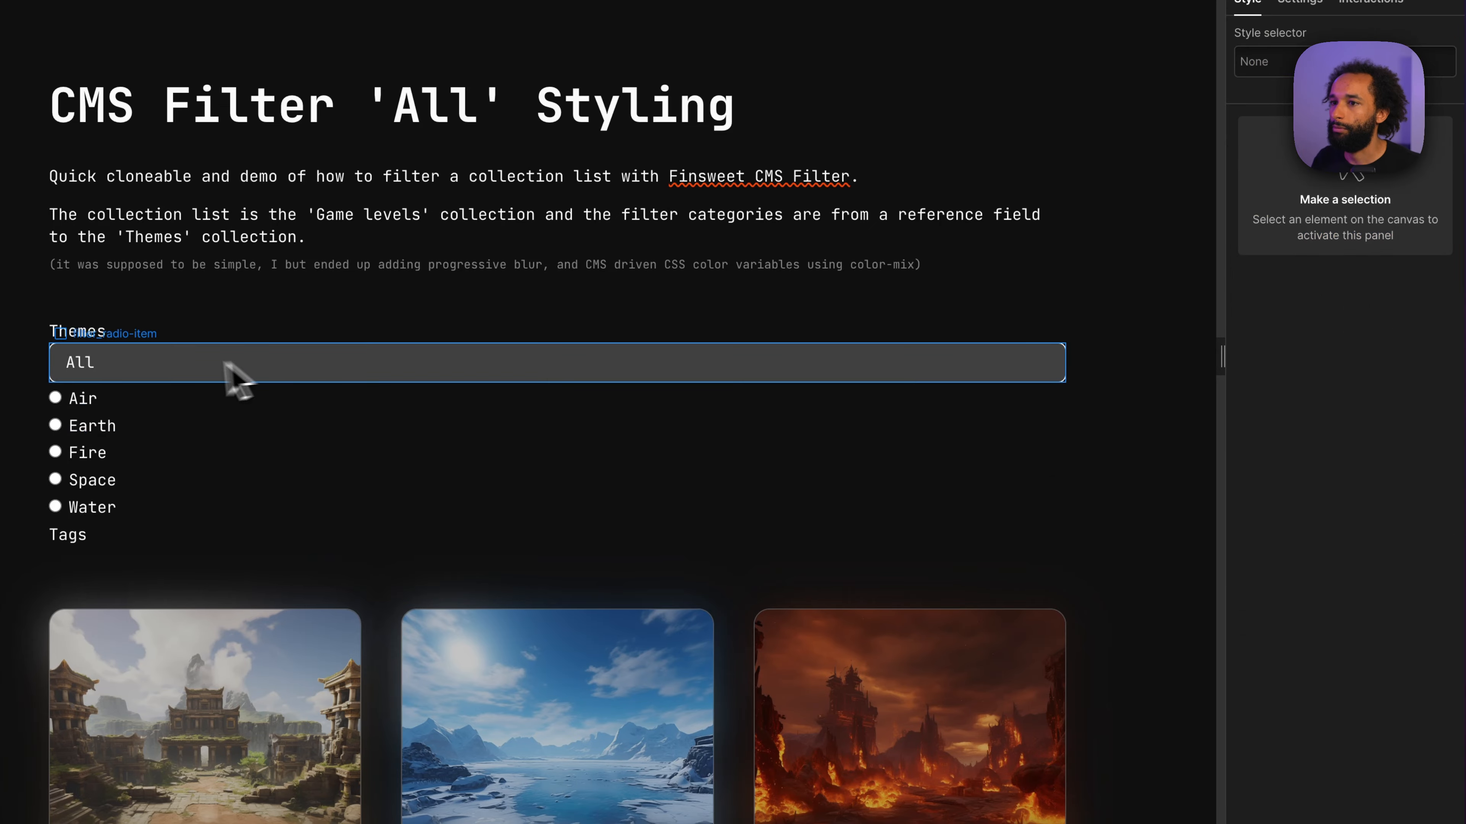
- Add a 200 ms transition on all properties to the base state of filter_radio-item
{"action": "left_click", "coordinate": [155, 377]}
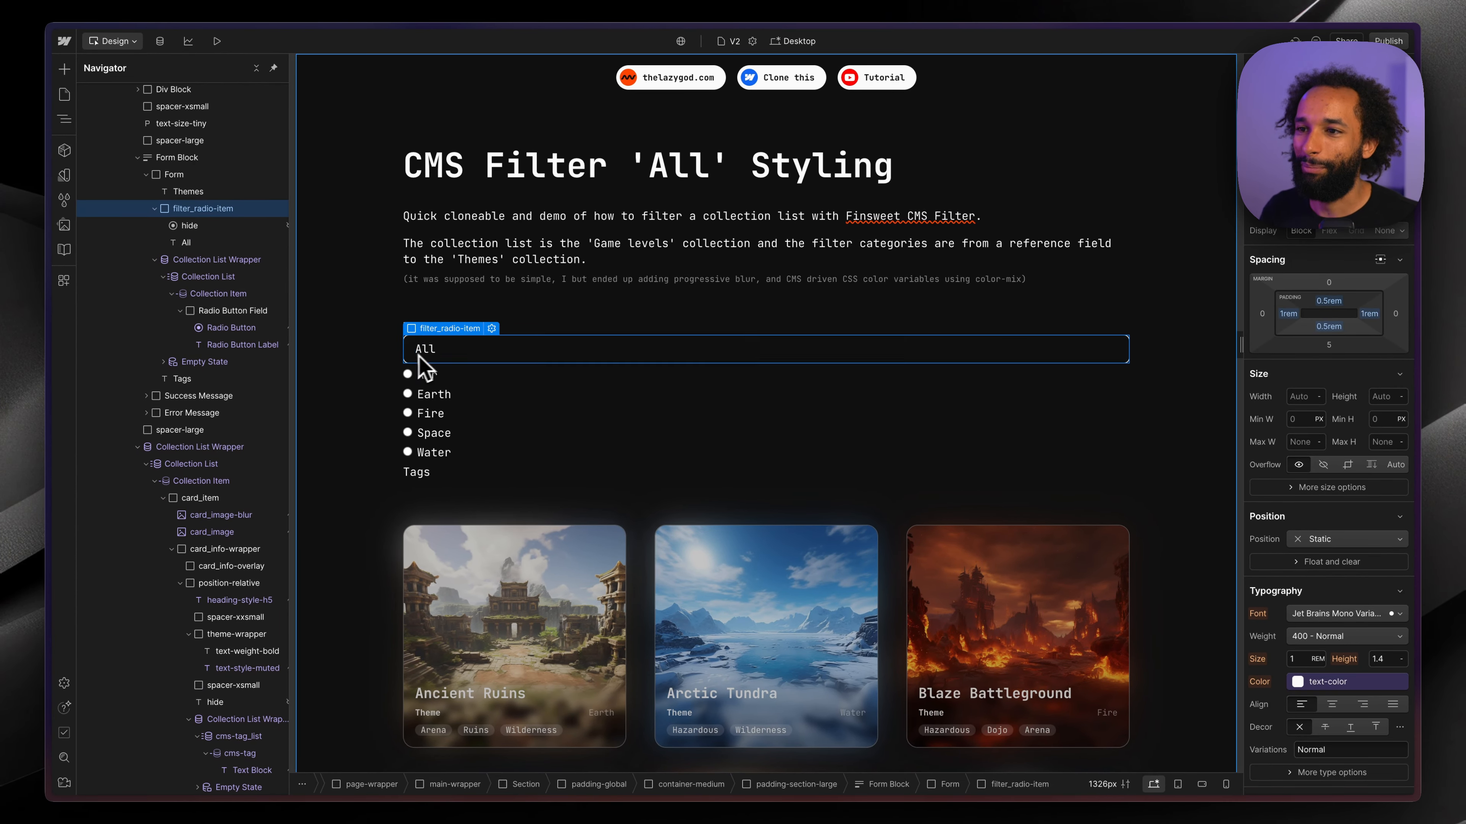
{"action": "scroll", "coordinate": [1365, 610], "scroll_direction": "down", "scroll_amount": 6}
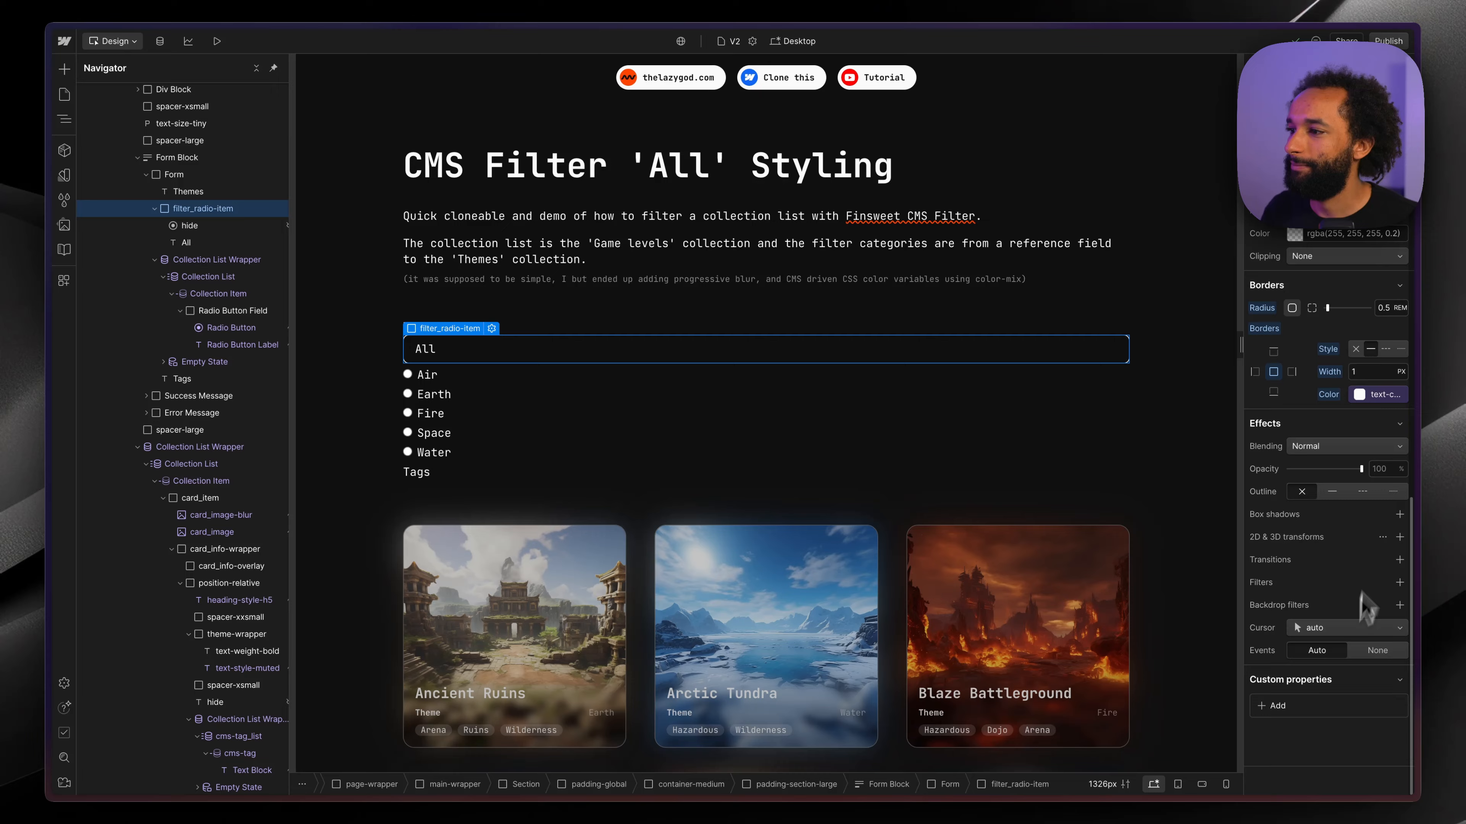
{"action": "left_click", "coordinate": [1400, 560]}
{"action": "left_click", "coordinate": [1347, 607]}
{"action": "scroll", "coordinate": [1339, 646], "scroll_direction": "down", "scroll_amount": 8}
{"action": "left_click", "coordinate": [1312, 786]}
{"action": "key", "text": "Escape"}
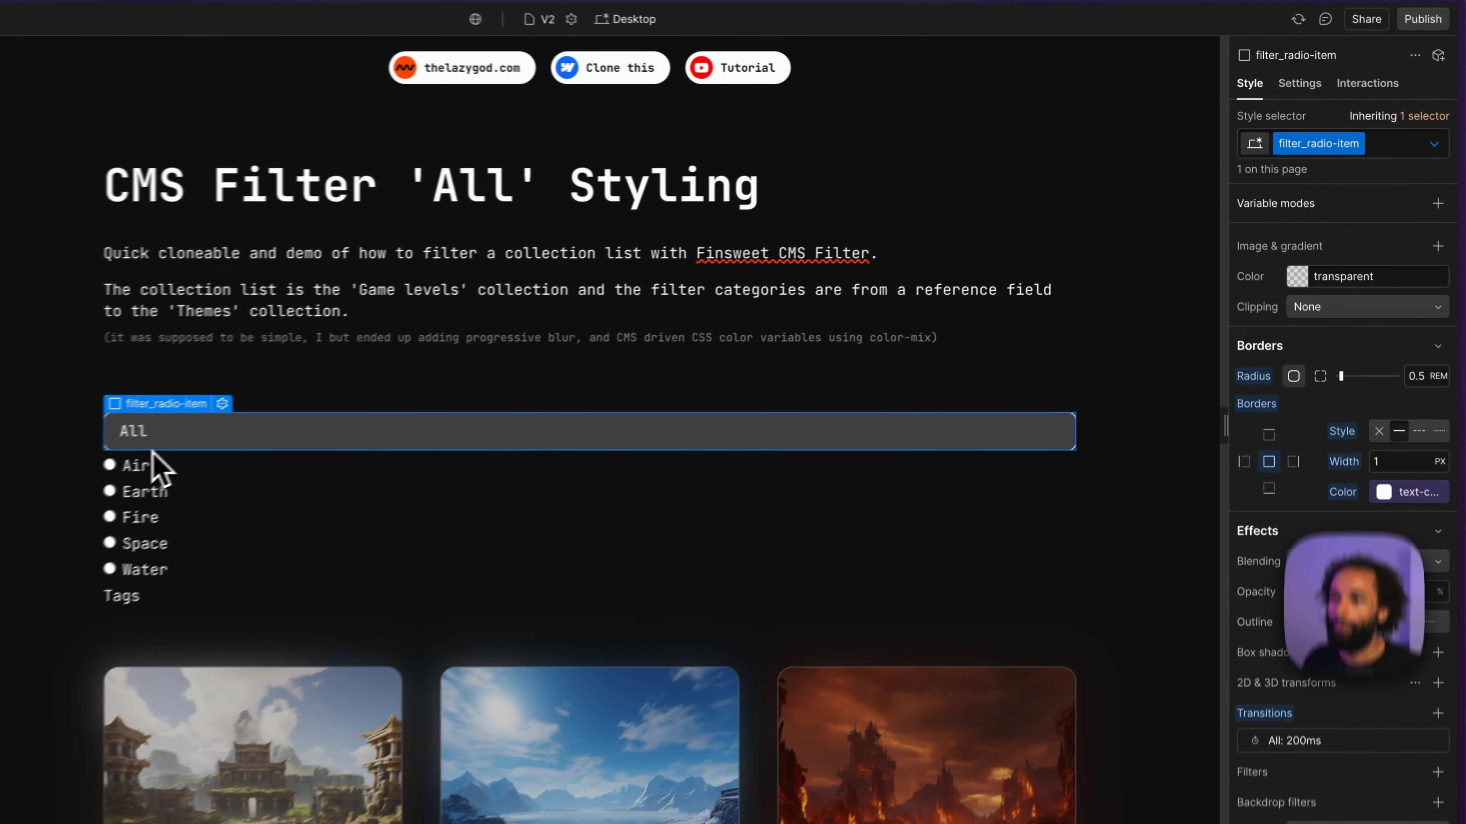
- Copy the filter_radio-item class name and apply it to the radio button field in the Themes collection list
{"action": "key", "text": "super+shift+Return"}
{"action": "key", "text": "super+c"}
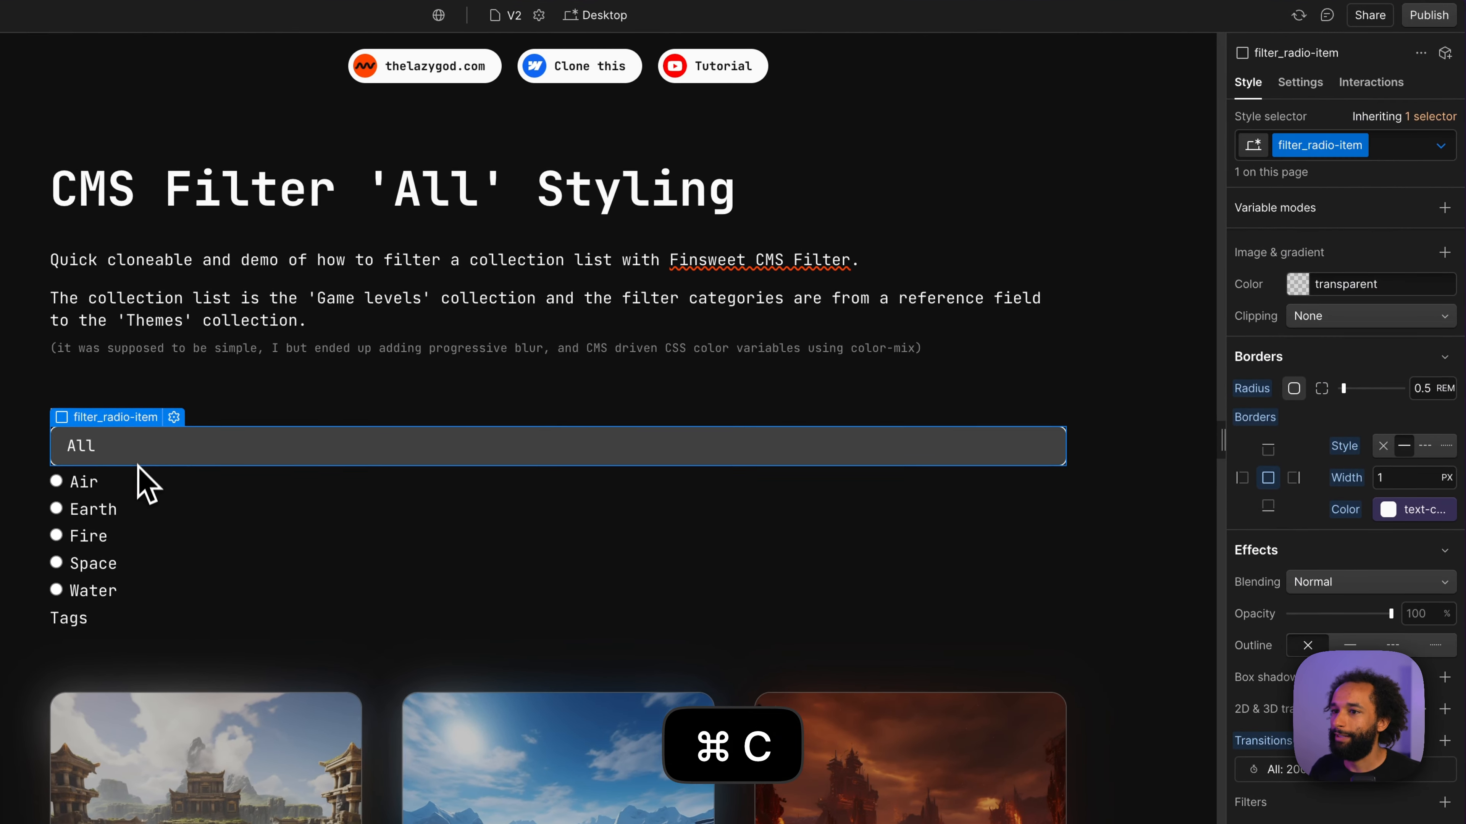
{"action": "left_click", "coordinate": [133, 480]}
{"action": "key", "text": "super+Return"}
{"action": "key", "text": "super+v"}
{"action": "key", "text": "Return"}
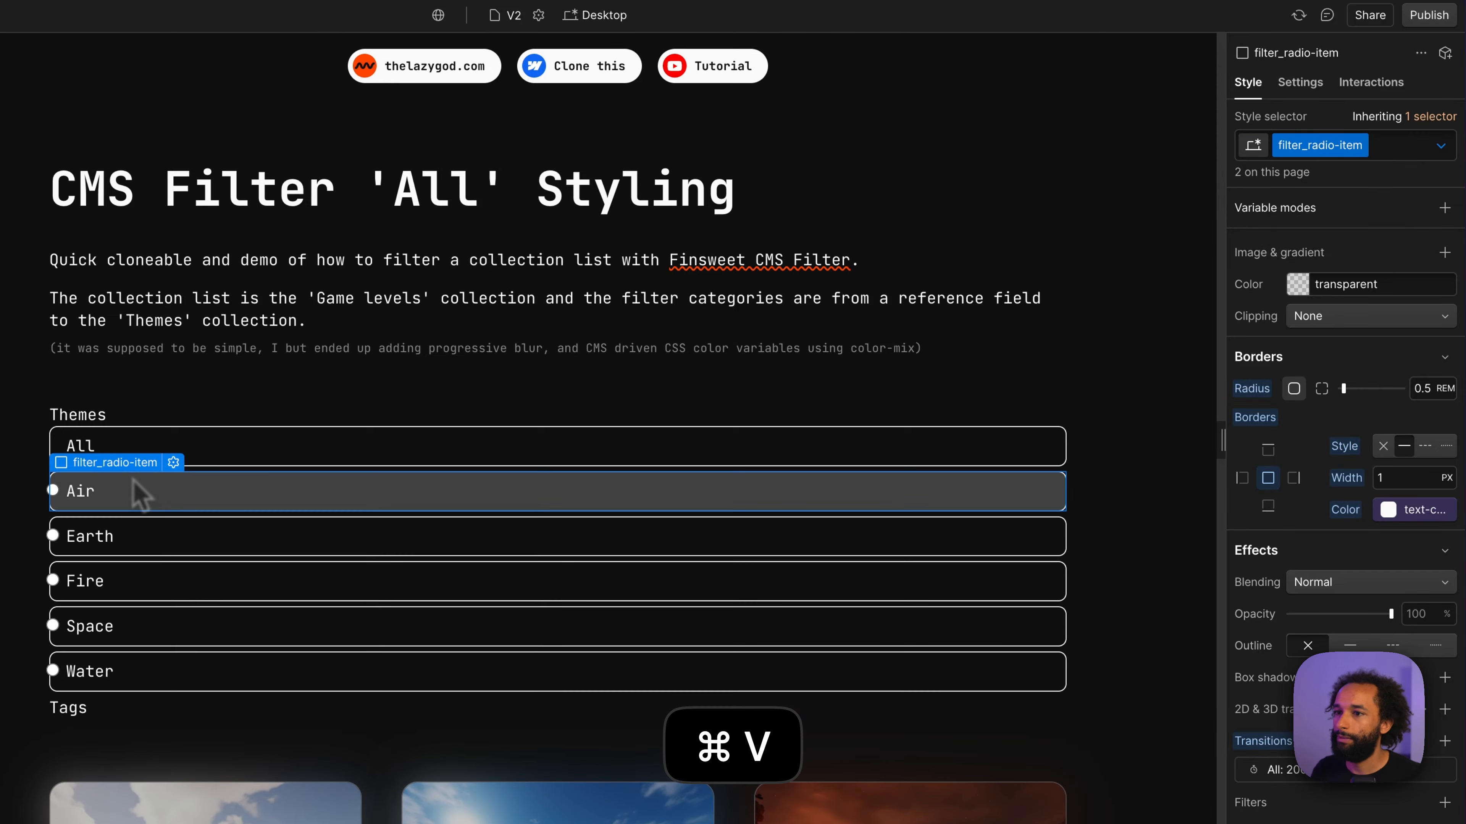
- Apply the hide class to the radio button circle inside the Themes collection item
{"action": "left_click", "coordinate": [59, 494]}
{"action": "key", "text": "super+Return"}
{"action": "type", "text": "hide"}
{"action": "key", "text": "Down"}
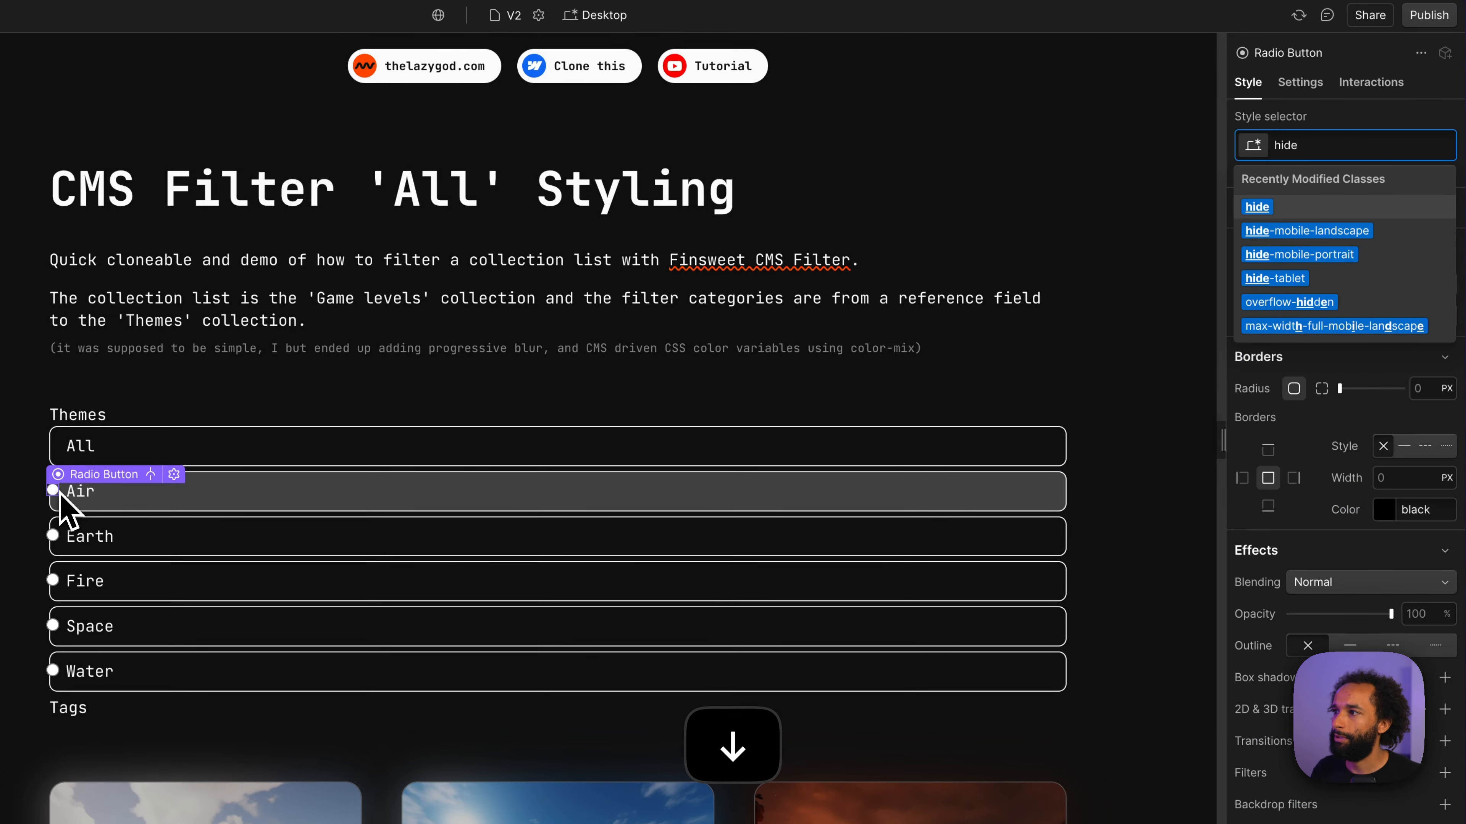
{"action": "key", "text": "Return"}
- Wrap the All filter_radio-item in a Div Block and move the Themes Collection List Wrapper into it
{"action": "key", "text": "z"}
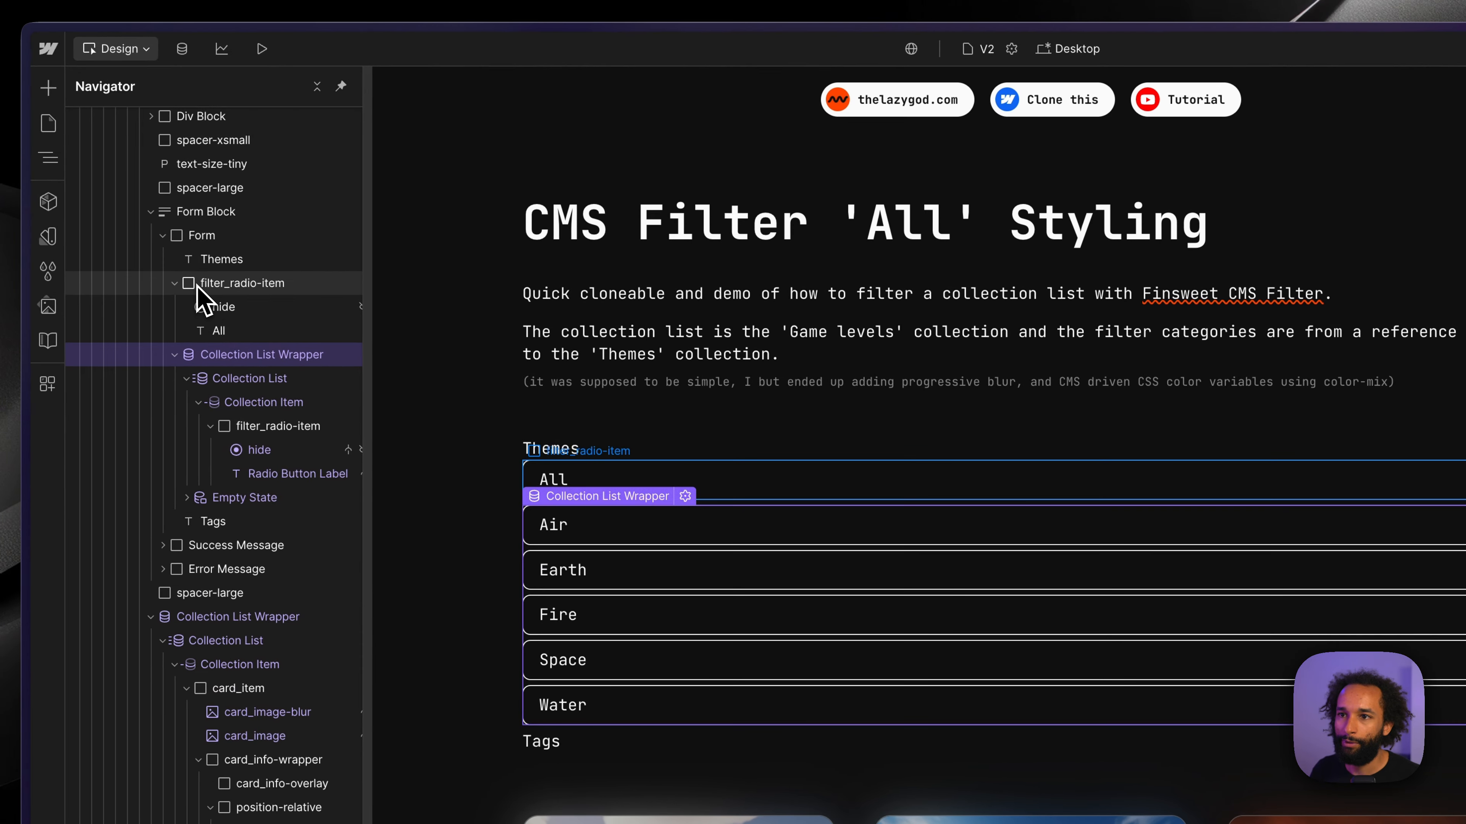
{"action": "left_click", "coordinate": [199, 283]}
{"action": "left_click", "coordinate": [174, 283]}
{"action": "left_click", "coordinate": [175, 306]}
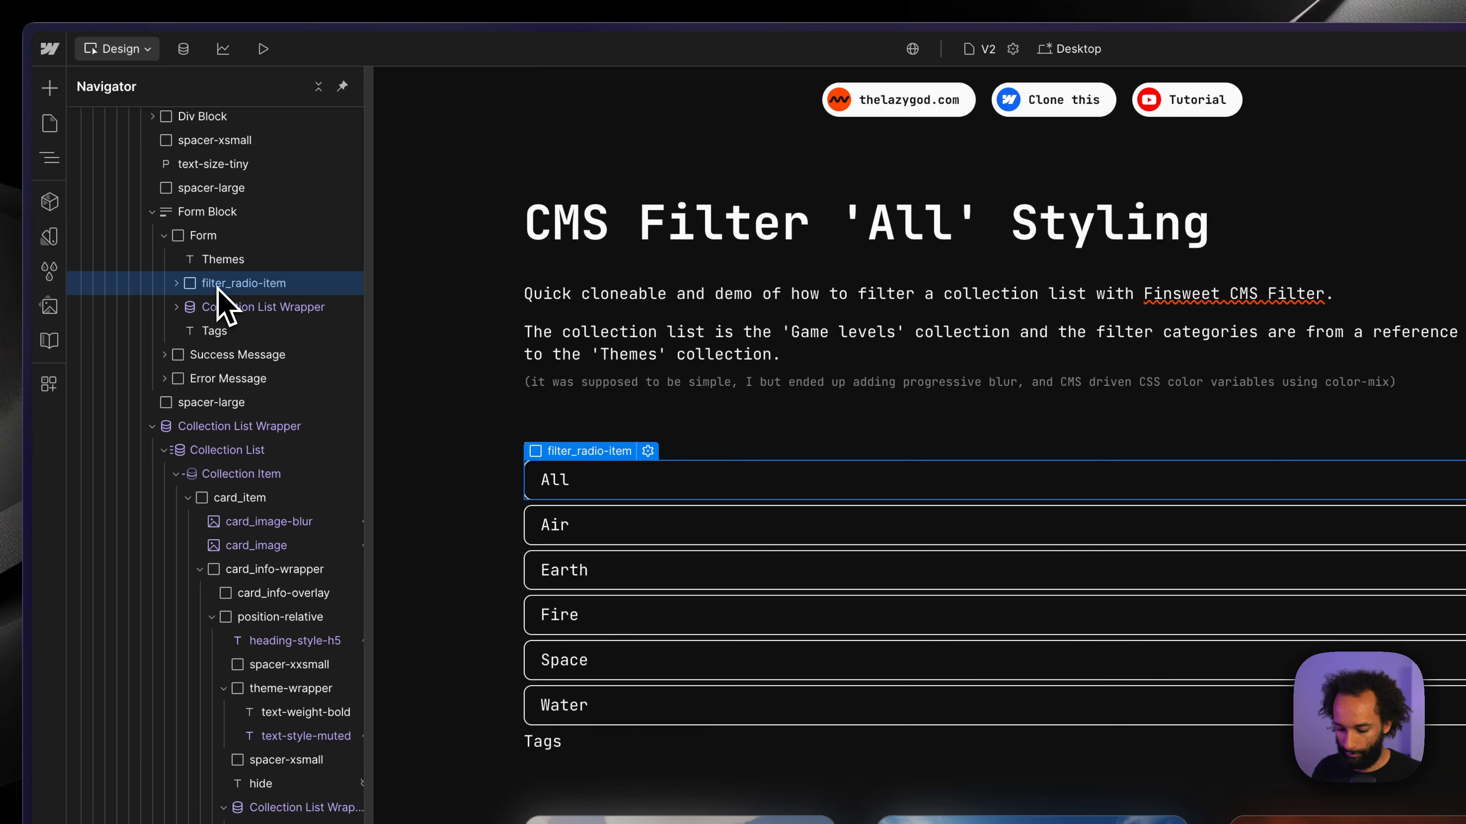
{"action": "key", "text": "super+alt+g"}
{"action": "mouse_move", "coordinate": [232, 333]}
{"action": "left_mouse_down"}
{"action": "mouse_move", "coordinate": [278, 329]}
{"action": "mouse_move", "coordinate": [250, 310]}
{"action": "left_mouse_up"}
- Set the new Div Block's layout to Flex with wrapping and a 0.5rem gap
{"action": "left_click", "coordinate": [244, 283]}
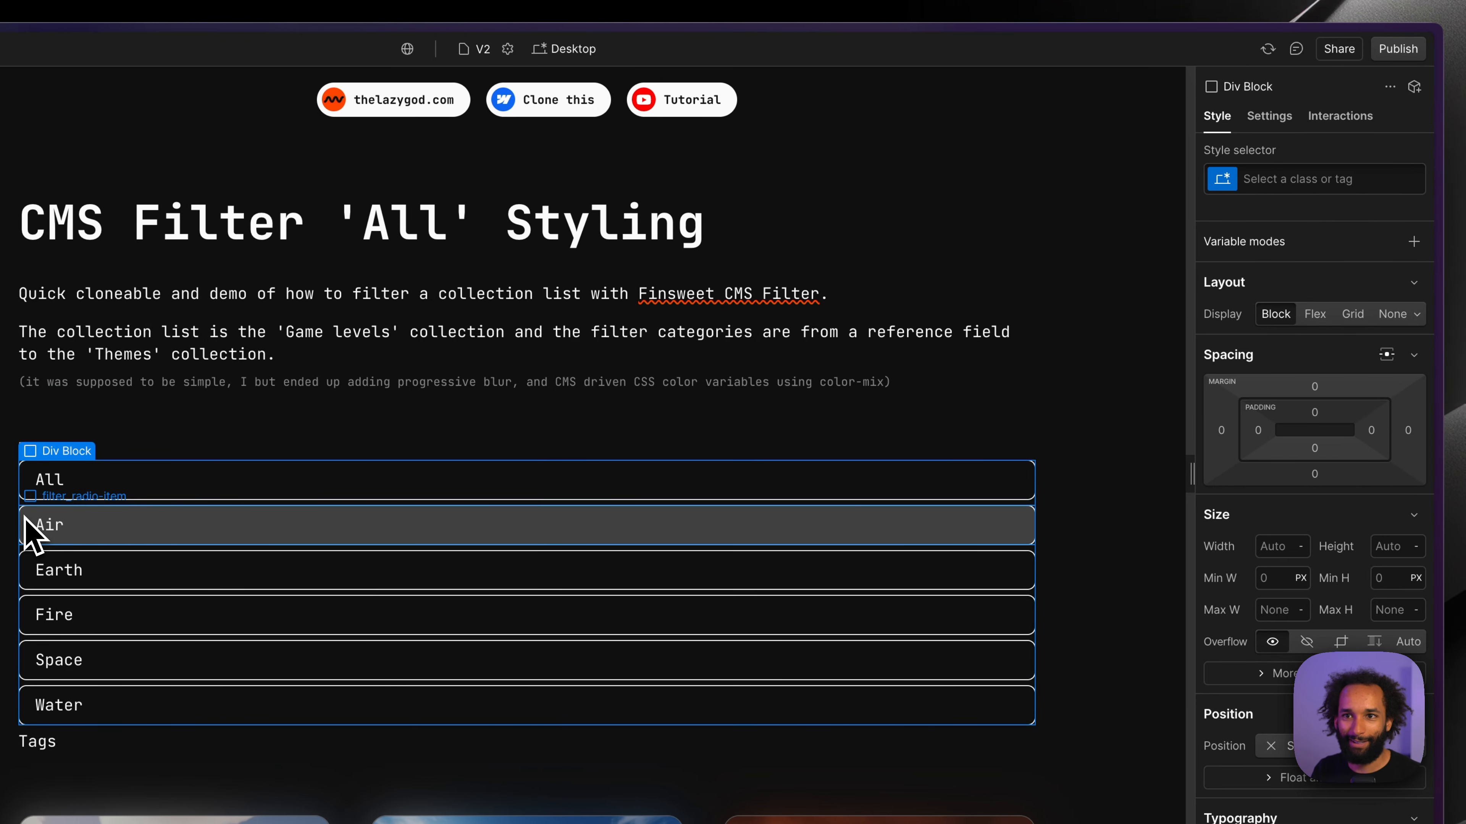
{"action": "left_click", "coordinate": [1320, 319]}
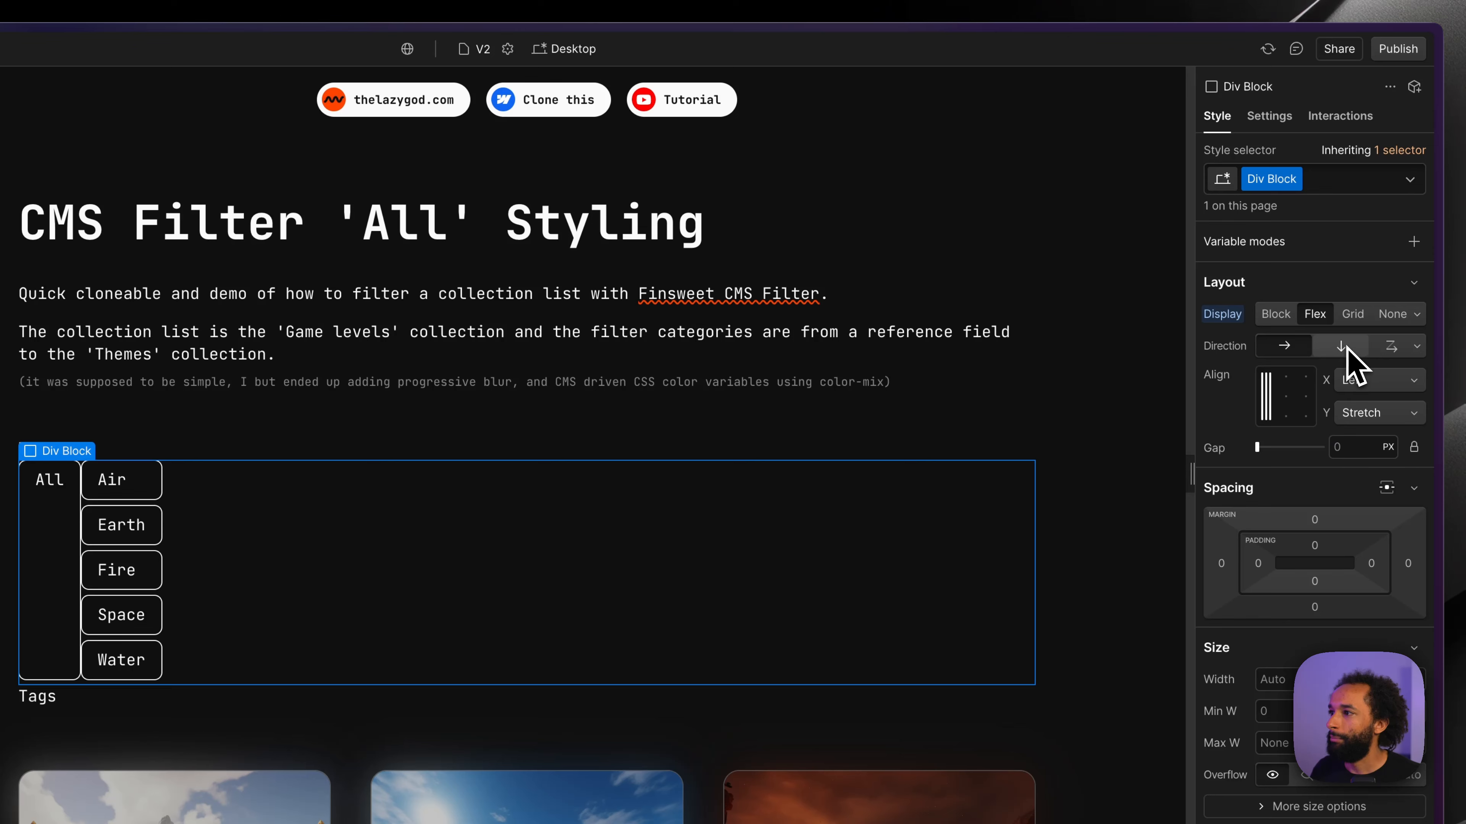
{"action": "left_click", "coordinate": [1380, 346]}
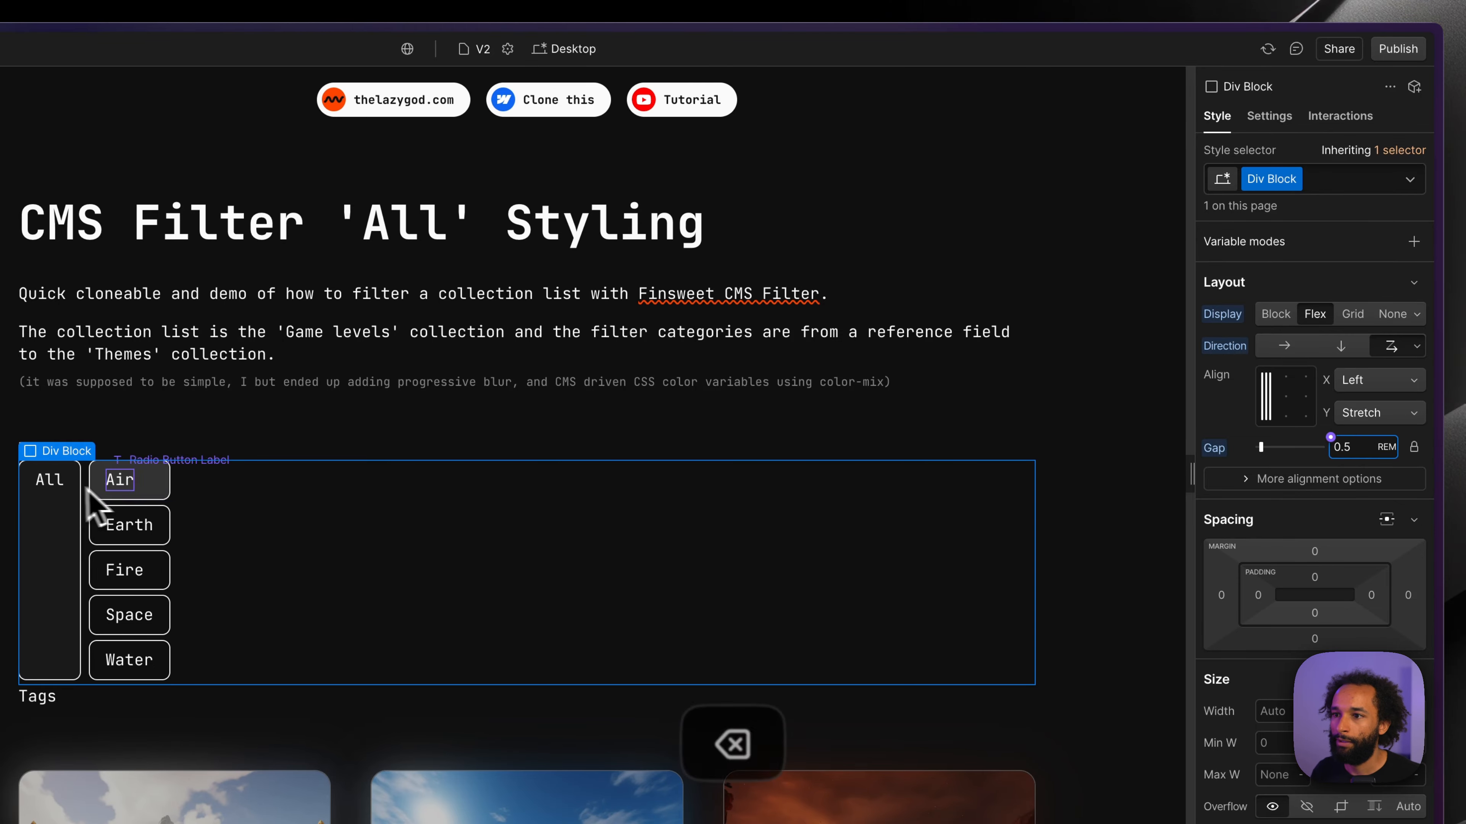
- Give the Themes Collection List Wrapper the new class display-contents
{"action": "left_click", "coordinate": [145, 285]}
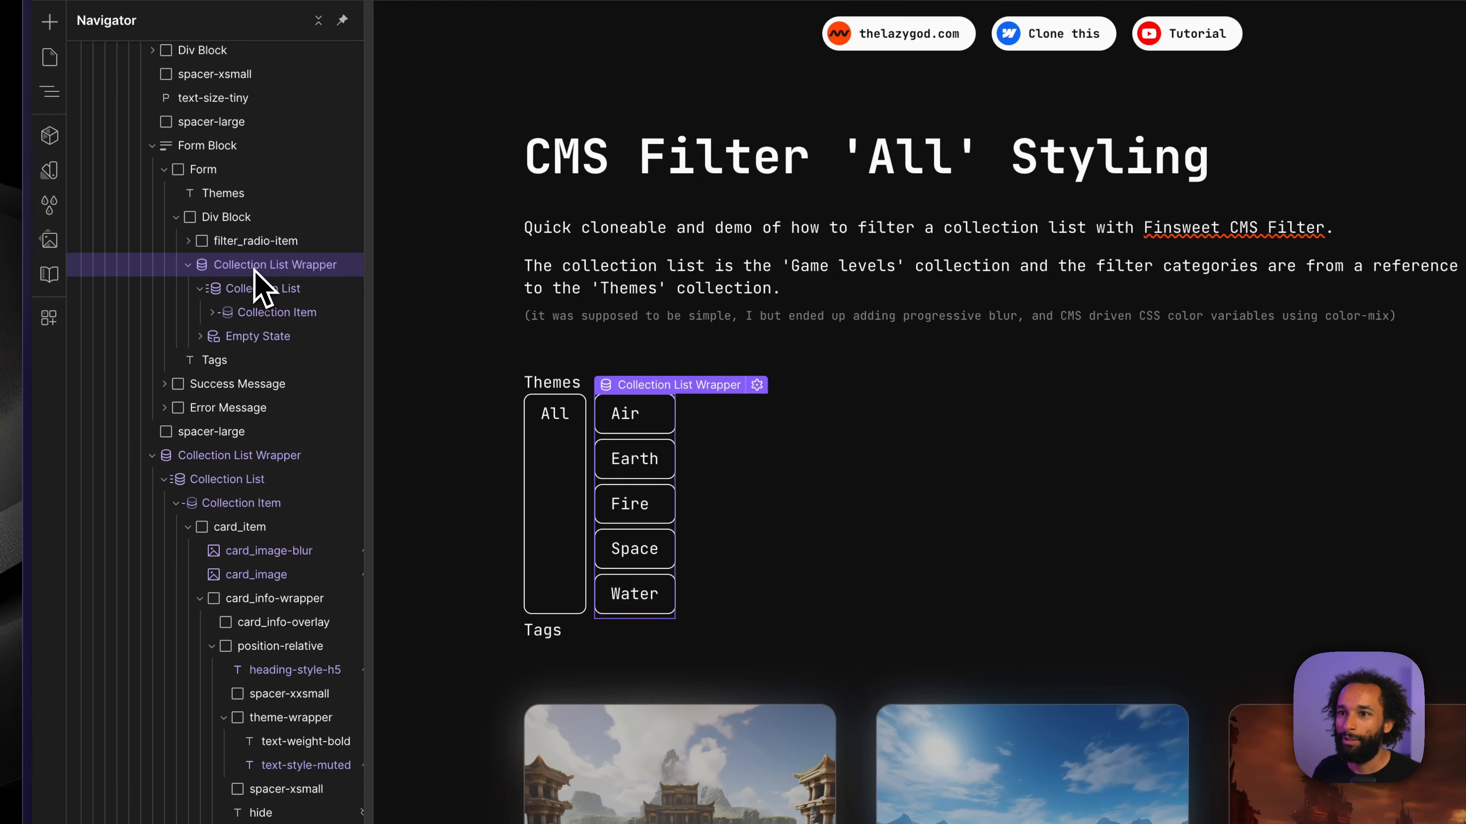
{"action": "key", "text": "super+Return"}
{"action": "type", "text": "display"}
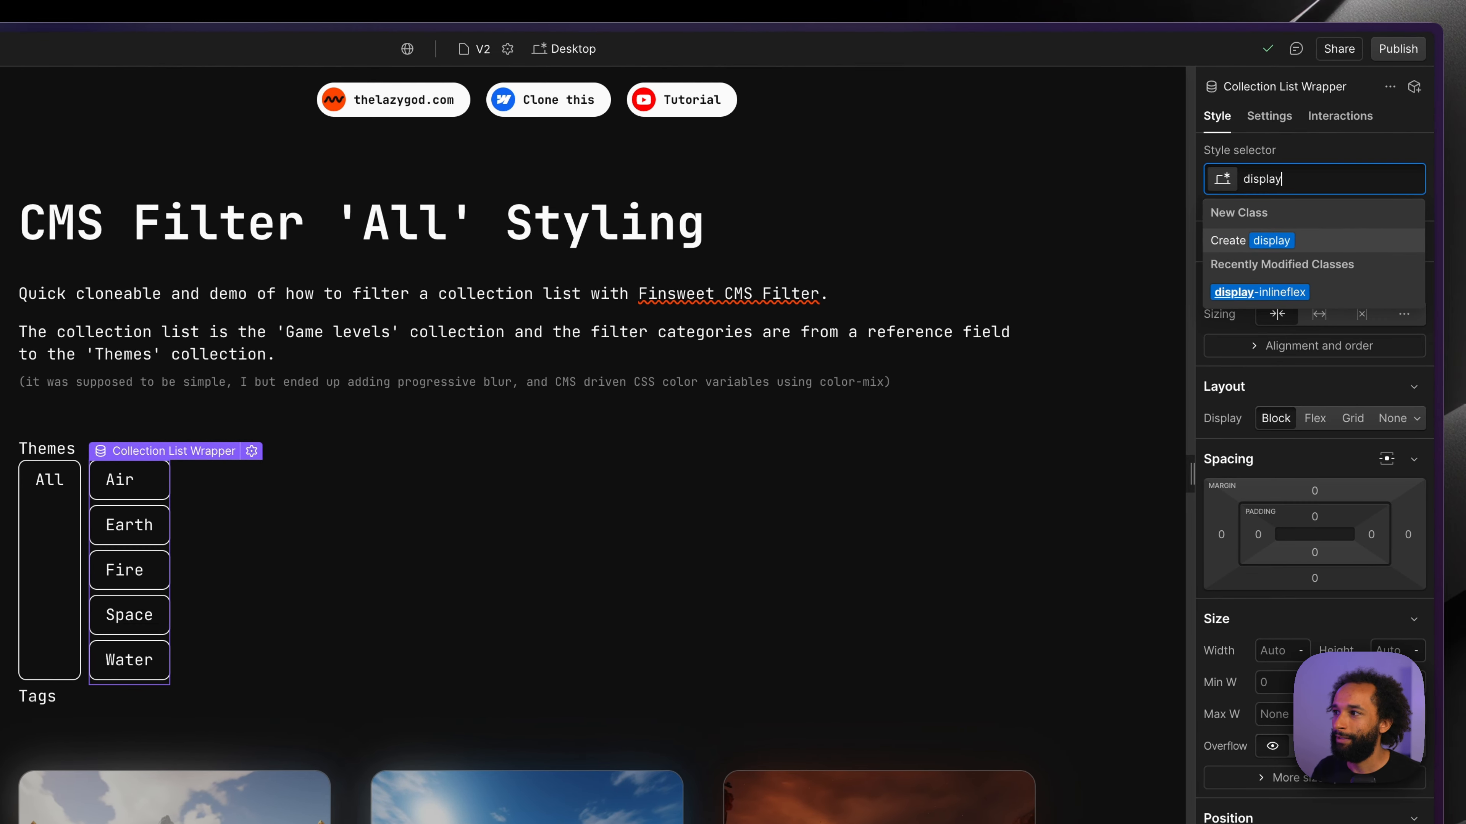
{"action": "type", "text": "-contents"}
{"action": "key", "text": "Return"}
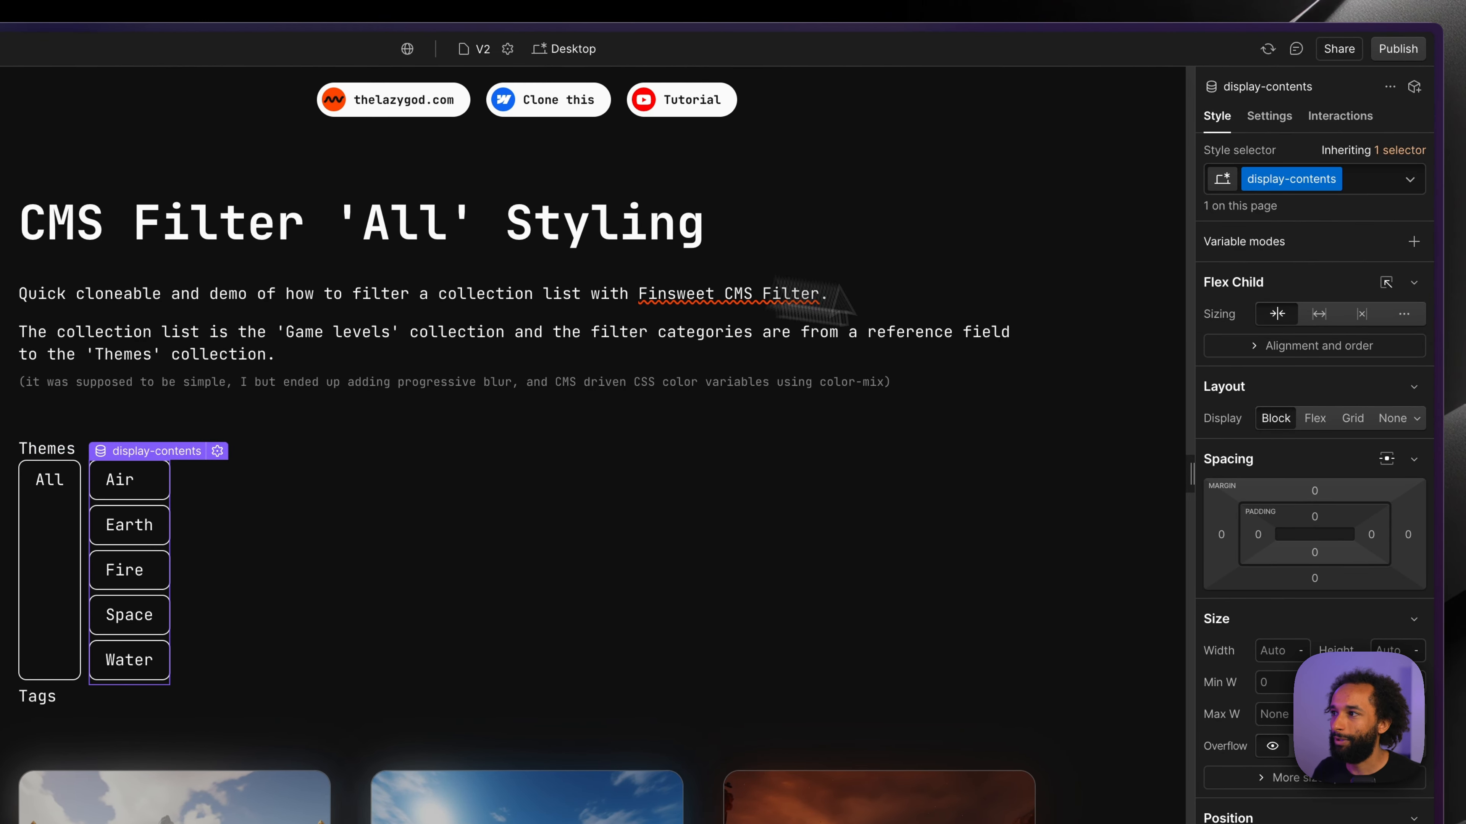
- Add the custom property display: contents to the display-contents class
{"action": "scroll", "coordinate": [1278, 288], "scroll_direction": "down", "scroll_amount": 15}
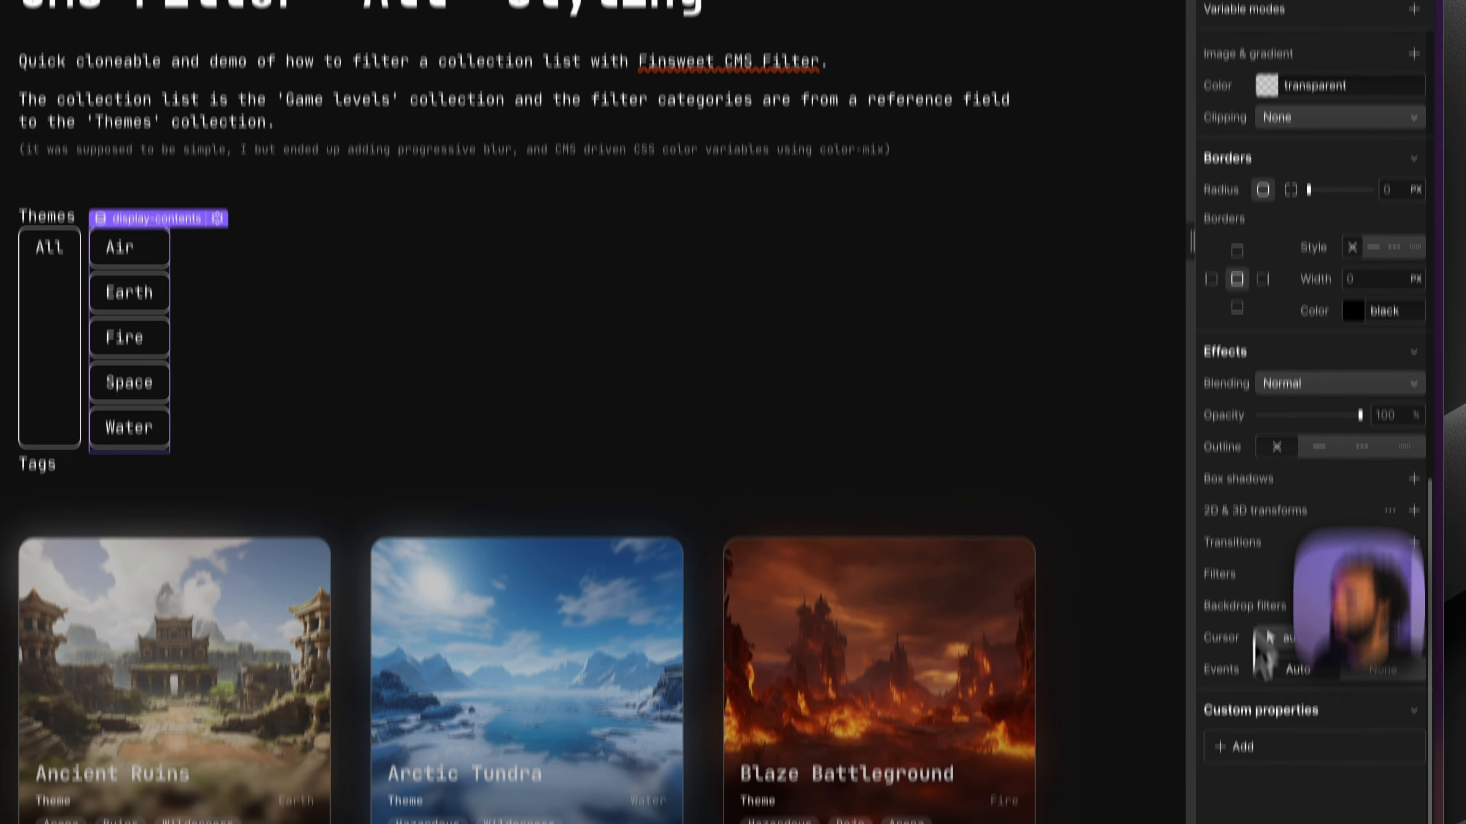
{"action": "left_click", "coordinate": [1245, 745]}
{"action": "type", "text": "display"}
{"action": "key", "text": "Tab"}
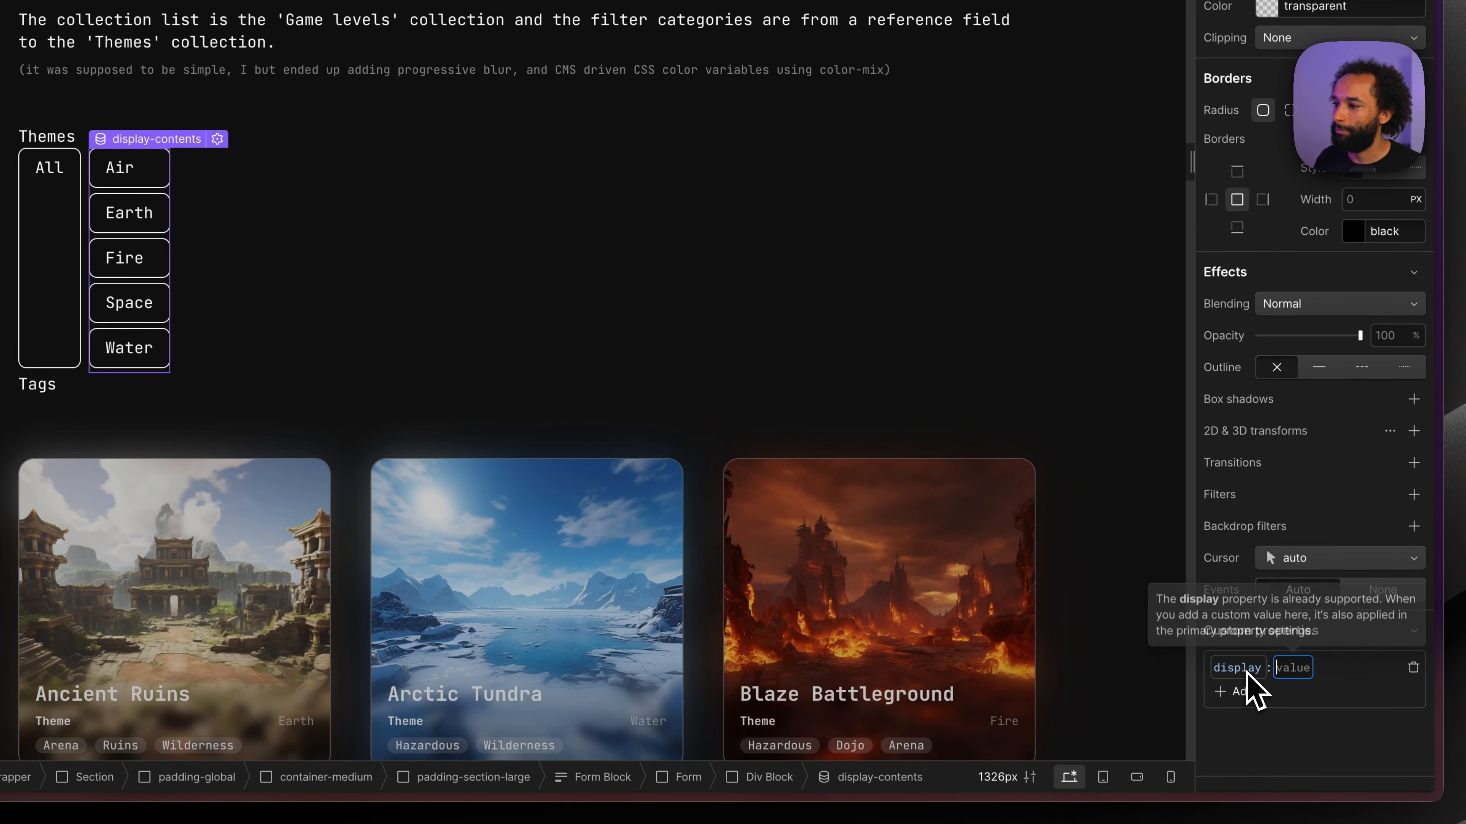
{"action": "type", "text": "contents"}
{"action": "key", "text": "Return"}
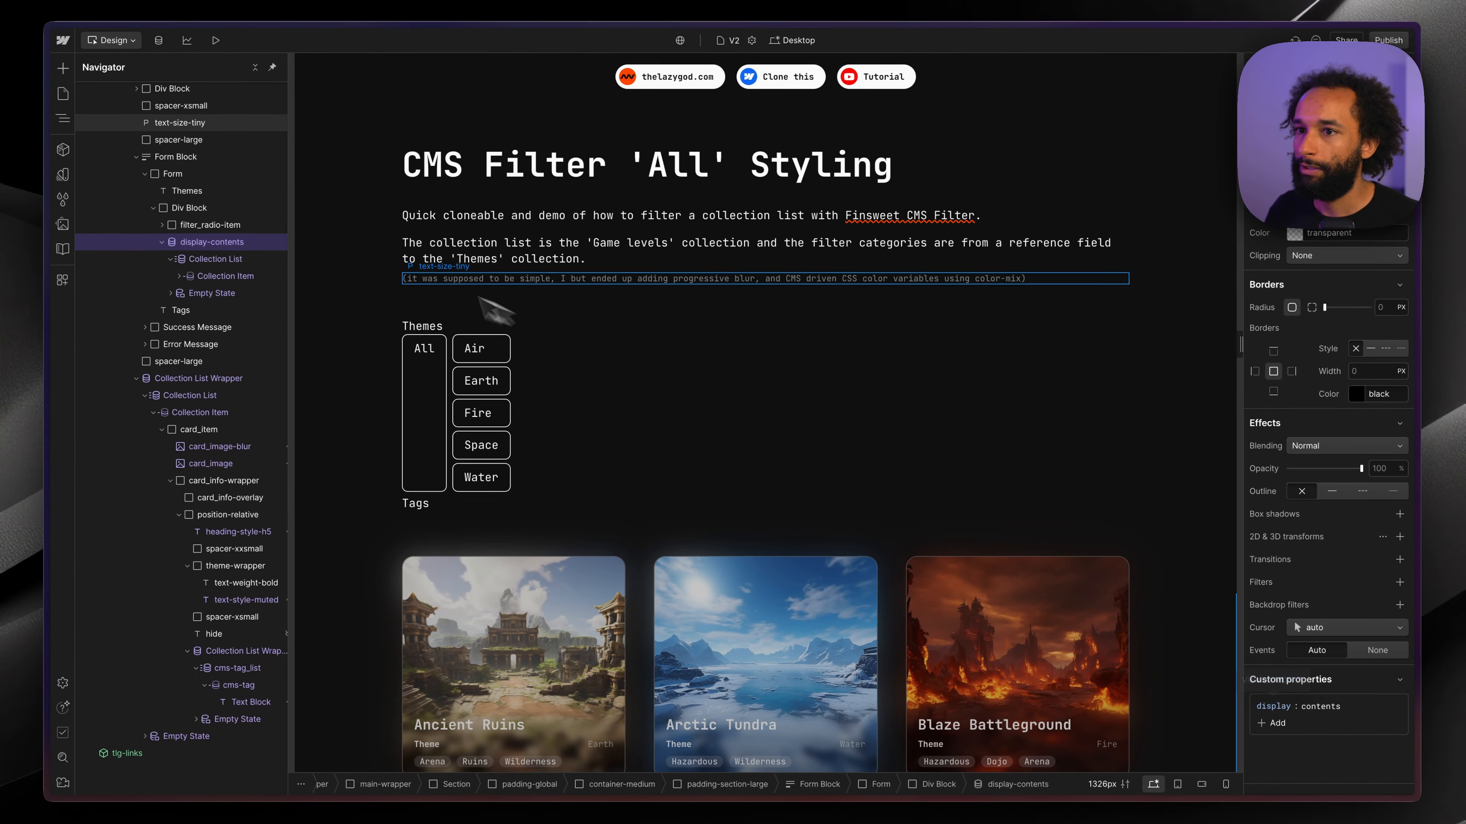
- Apply the existing display-contents class to the Collection List inside the Themes Collection List Wrapper
{"action": "left_click", "coordinate": [233, 260]}
{"action": "key", "text": "super+Return"}
{"action": "type", "text": "conten"}
{"action": "key", "text": "Down"}
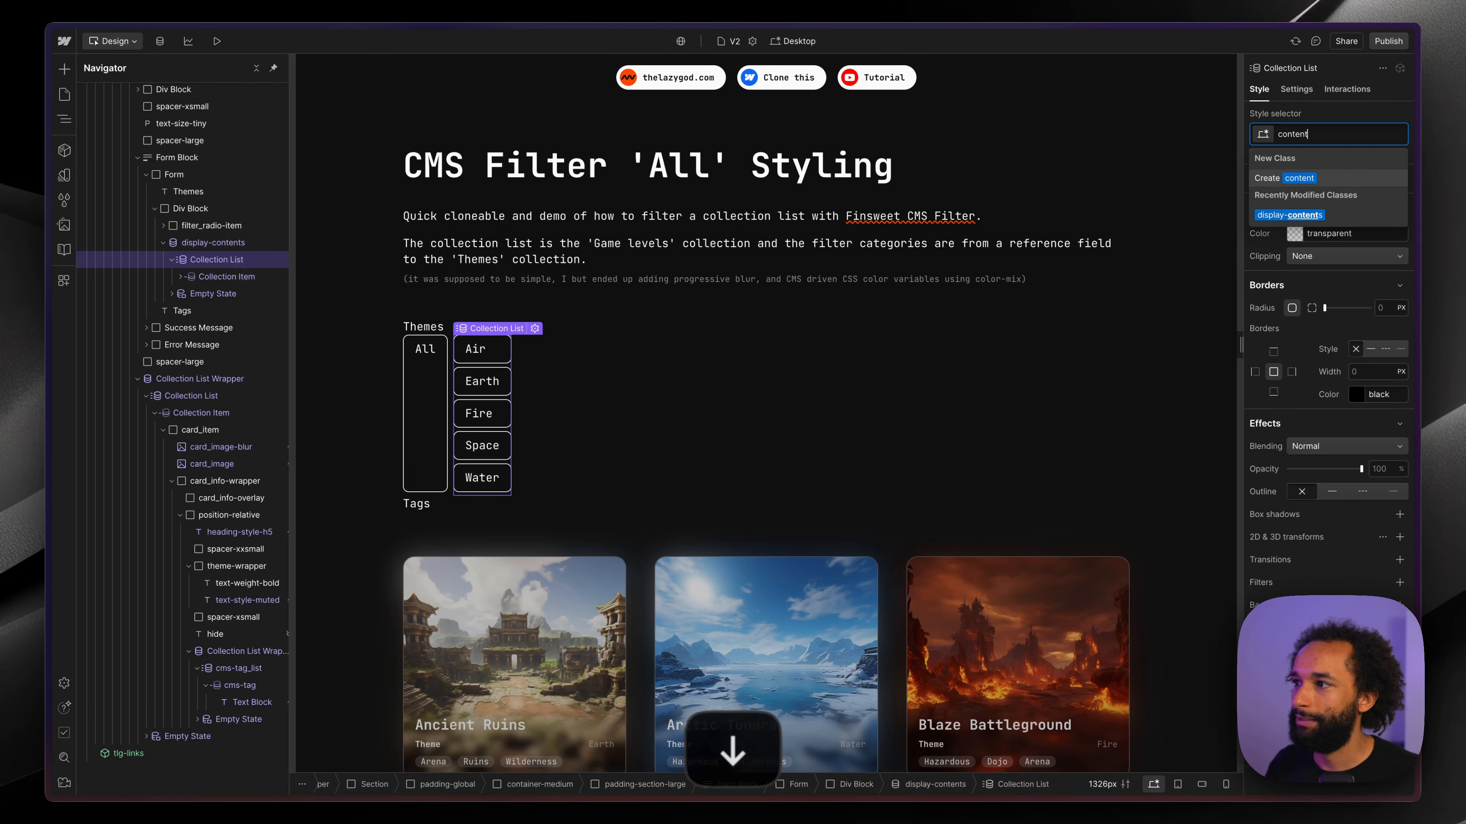
{"action": "key", "text": "Return"}
{"action": "left_click", "coordinate": [220, 263]}
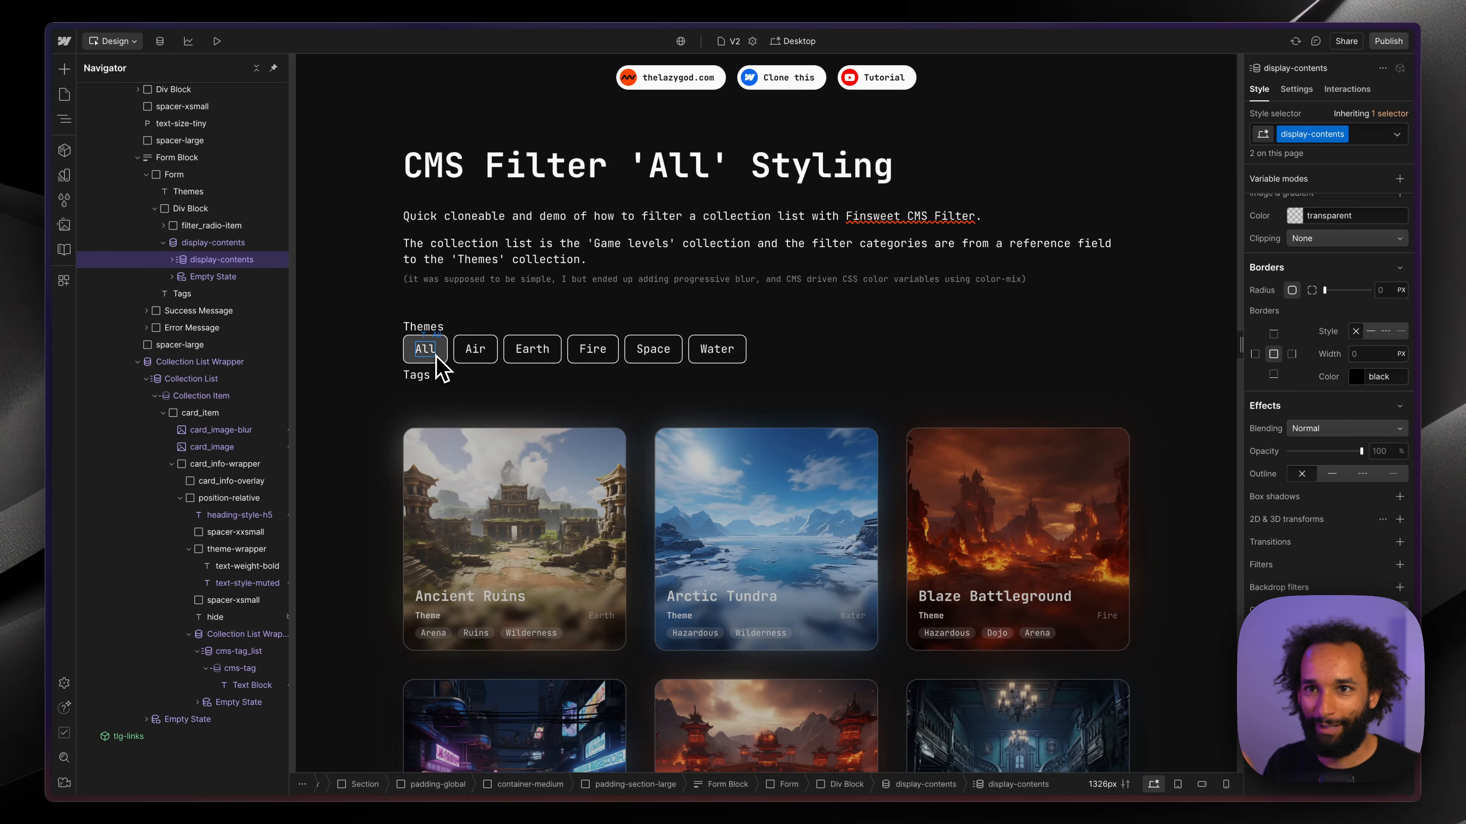
- Check how the Themes filter buttons wrap at the tablet and mobile breakpoints and at varying canvas widths
{"action": "key", "text": "2"}
{"action": "key", "text": "3"}
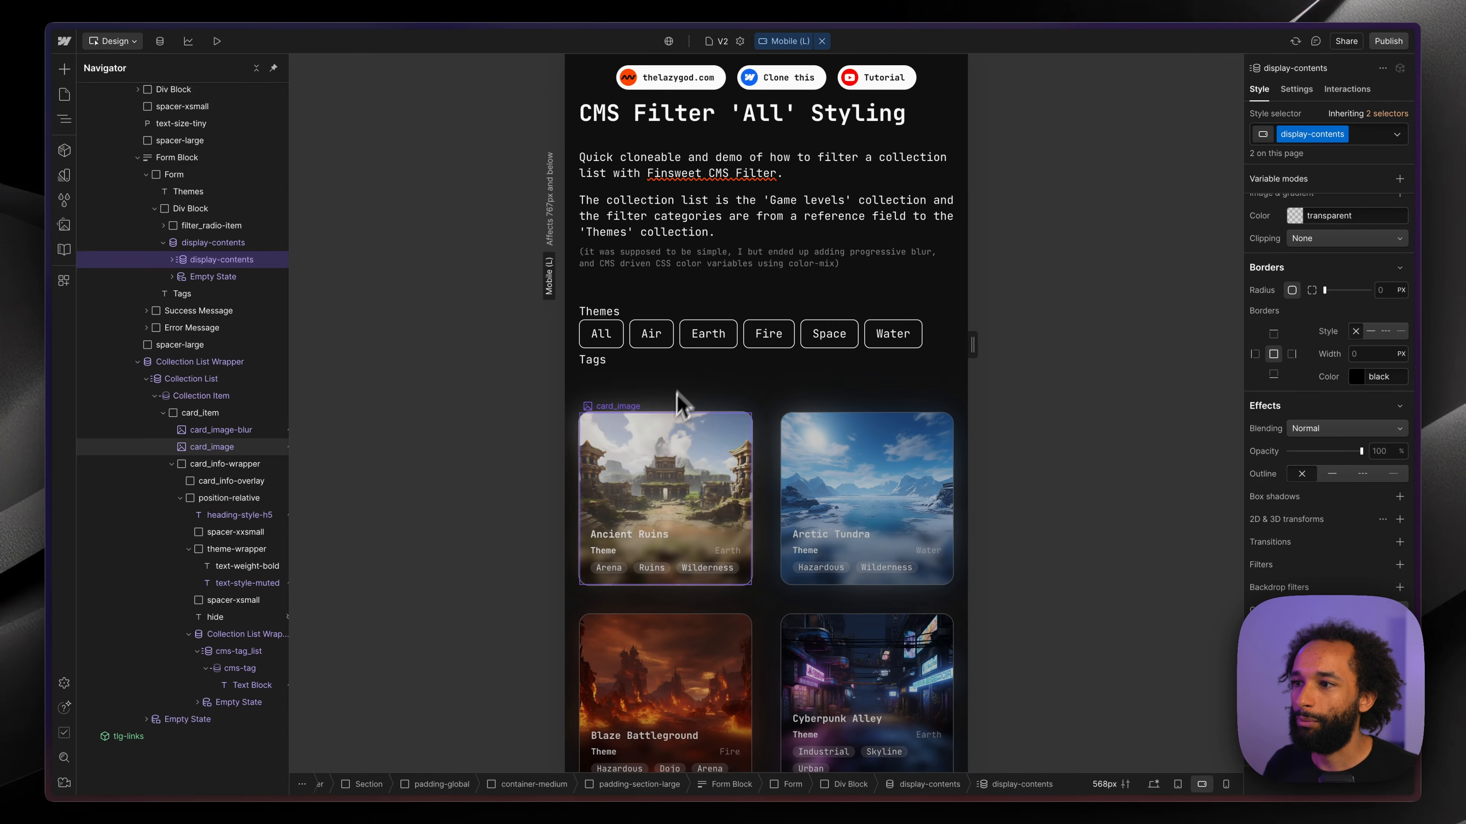
{"action": "key", "text": "4"}
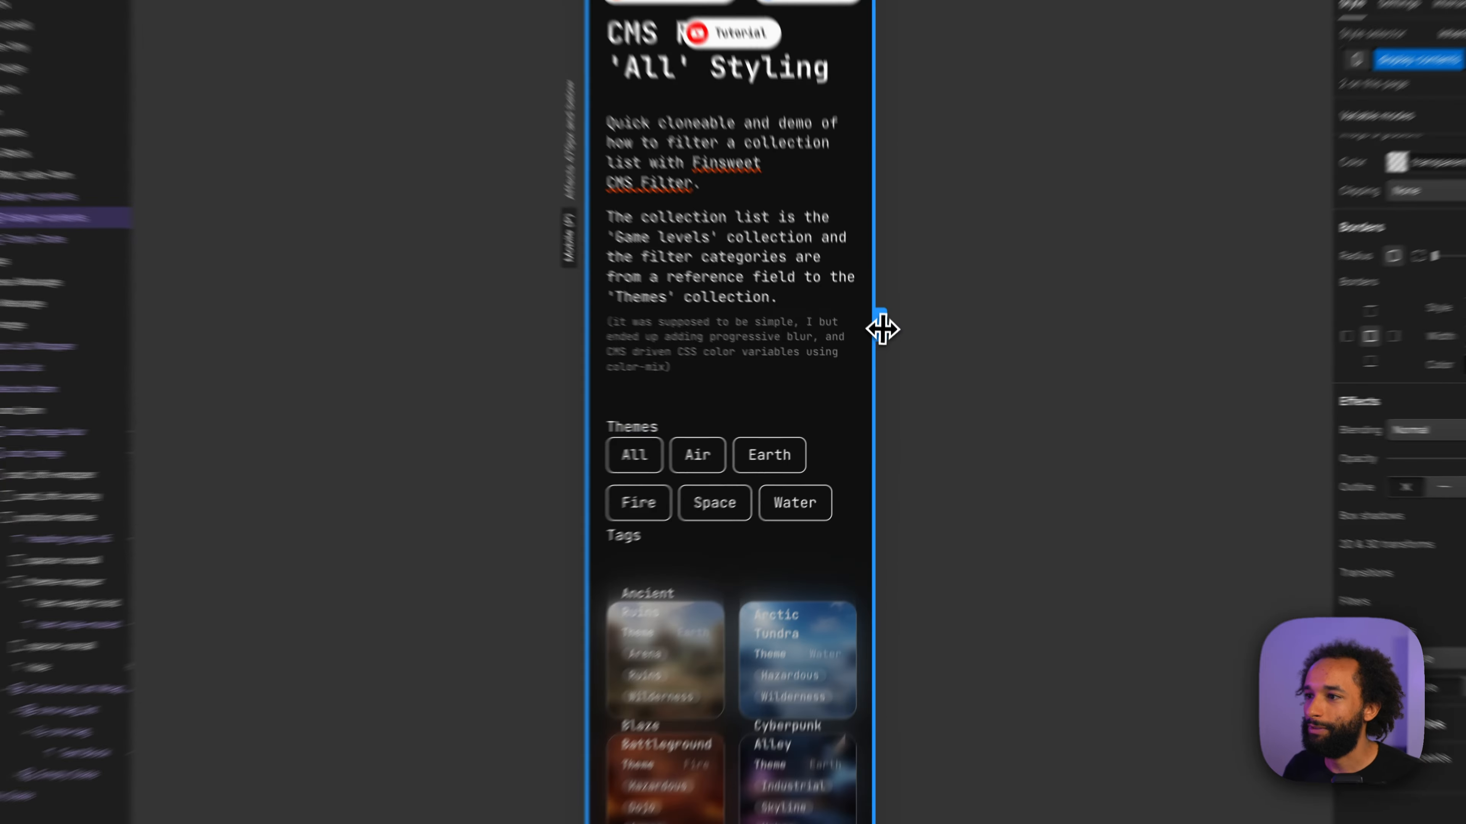
{"action": "left_click_drag", "start_coordinate": [884, 345], "coordinate": [939, 340]}
{"action": "left_click_drag", "start_coordinate": [971, 294], "coordinate": [875, 299]}
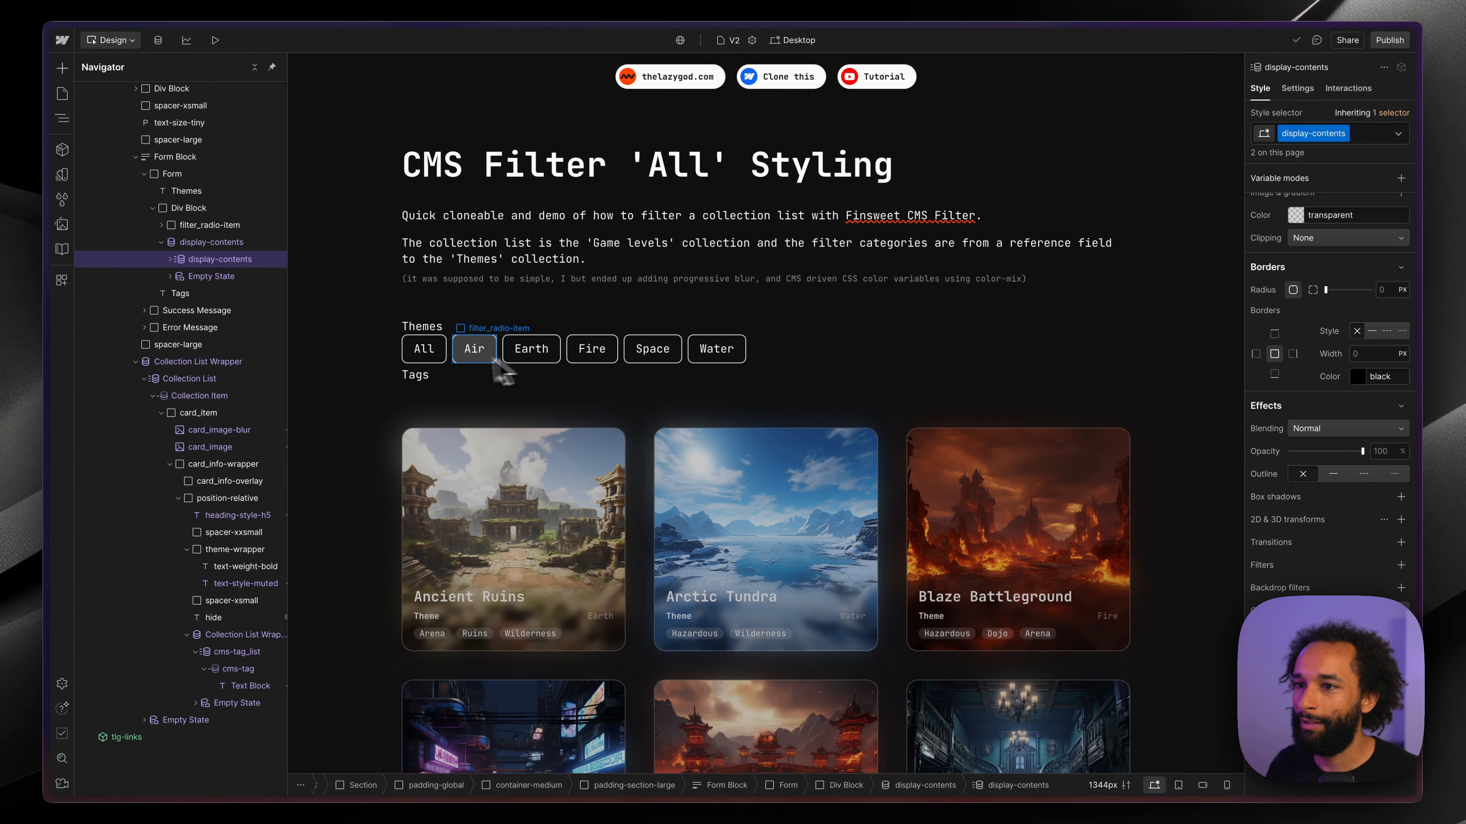
- Set the bottom margin of the filter_radio-item class to 0
{"action": "left_click", "coordinate": [444, 357]}
{"action": "scroll", "coordinate": [1298, 415], "scroll_direction": "up", "scroll_amount": 5}
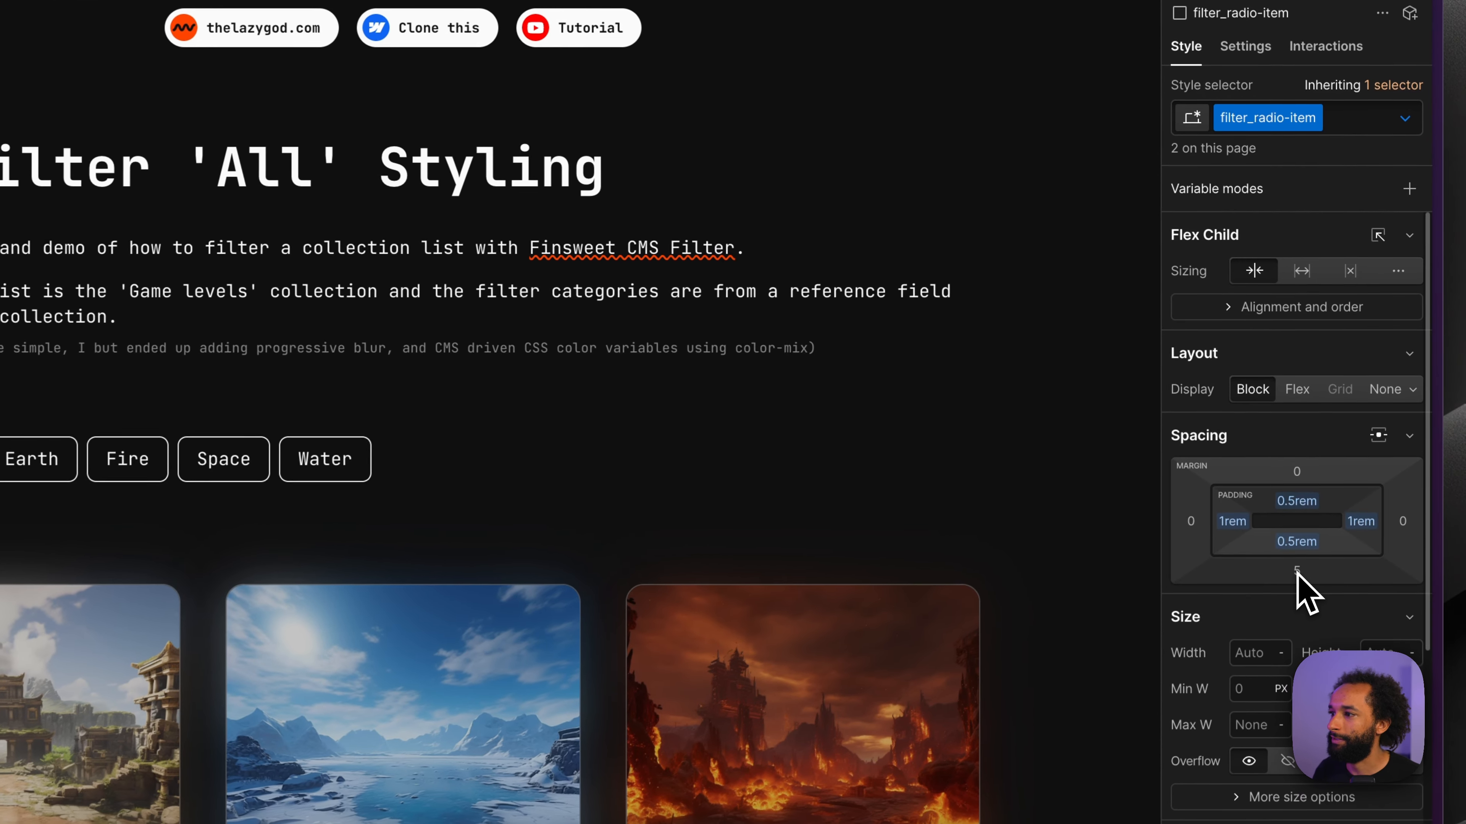
{"action": "left_click", "coordinate": [1303, 545]}
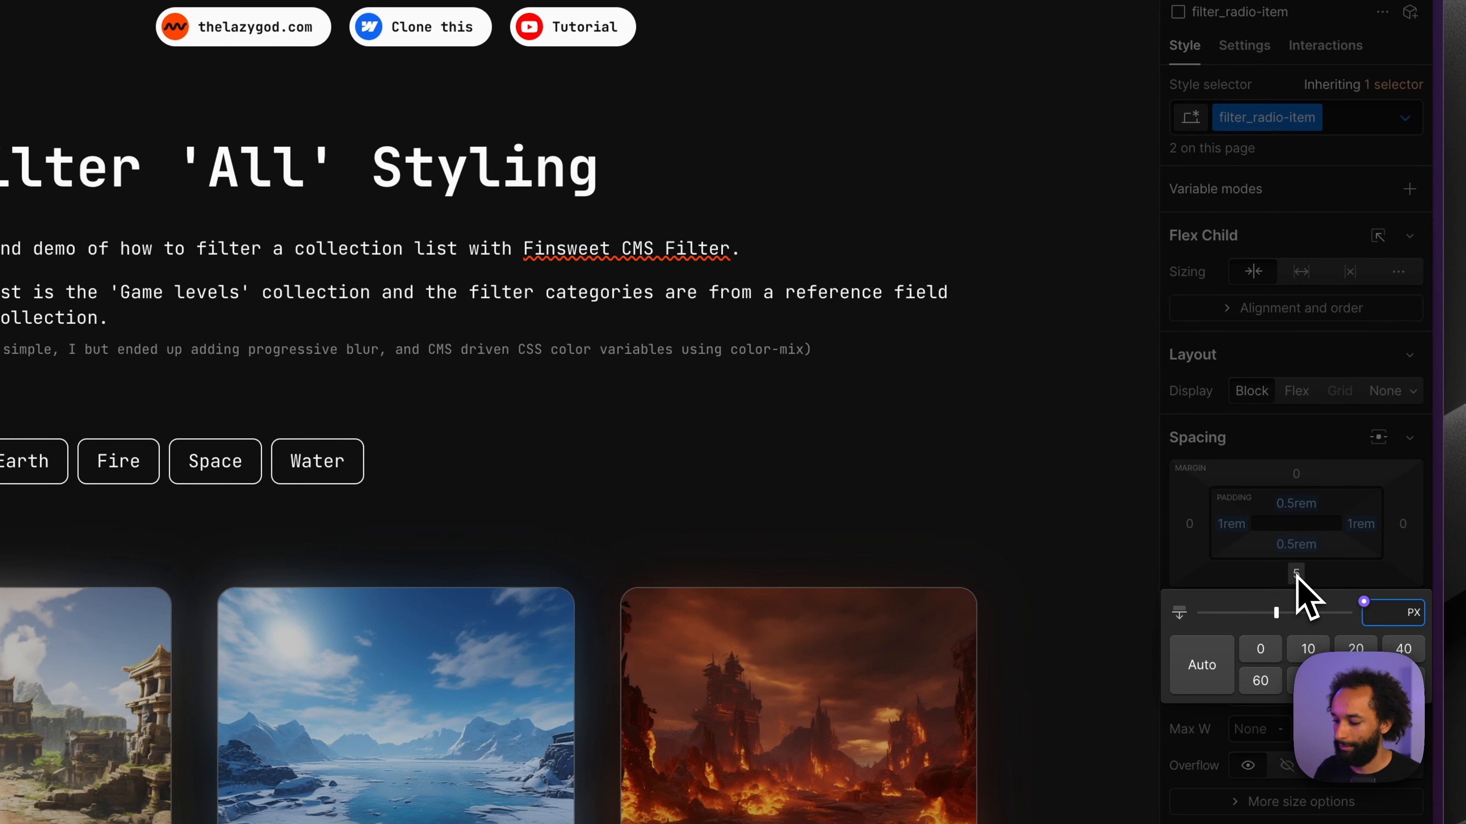
{"action": "type", "text": "0"}
{"action": "key", "text": "Return"}
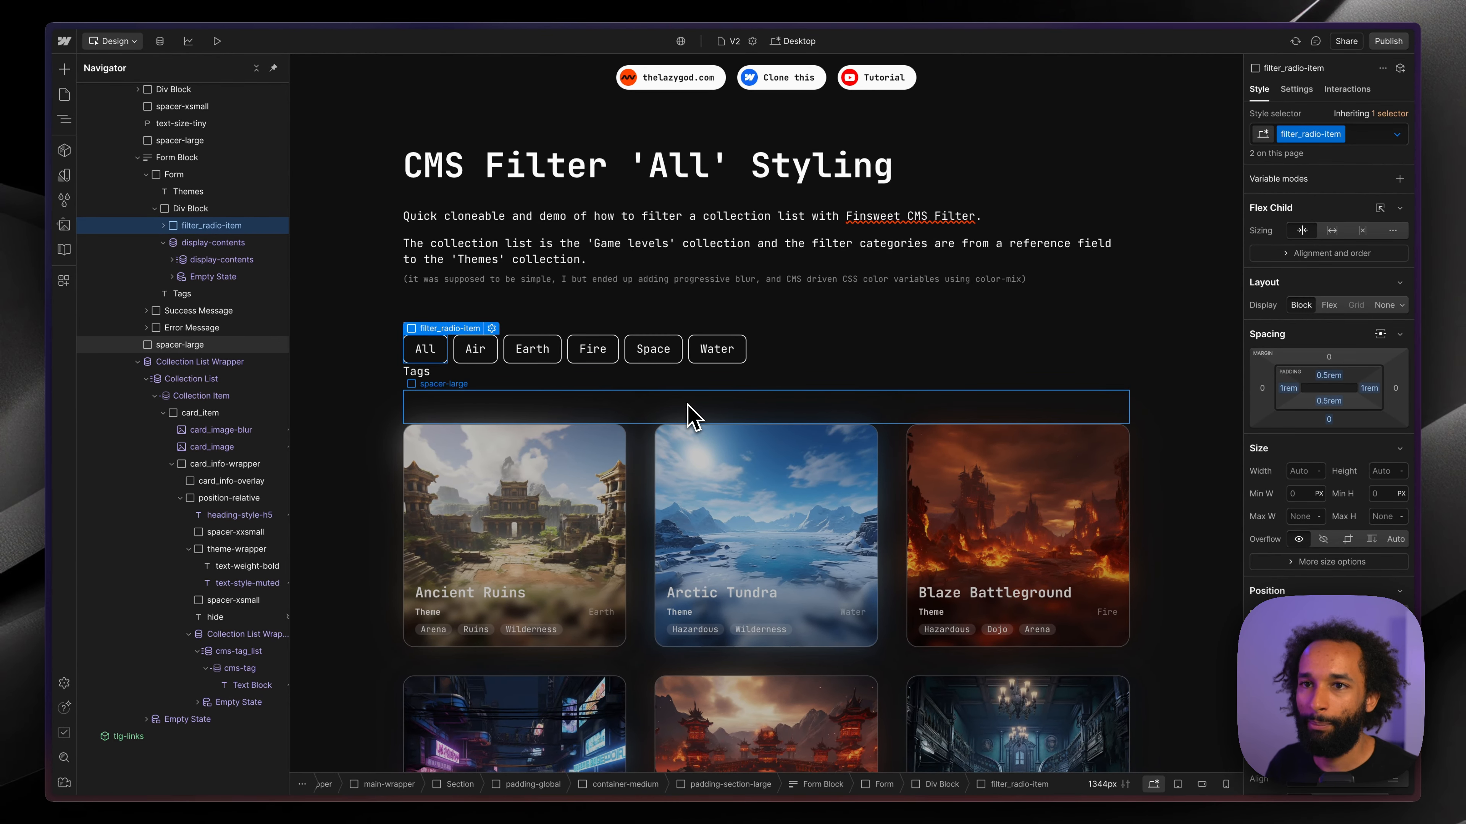
- Check the spacing between the wrapped filter rows at the portrait mobile breakpoint and return to desktop
{"action": "key", "text": "shift+4"}
{"action": "left_click", "coordinate": [850, 458]}
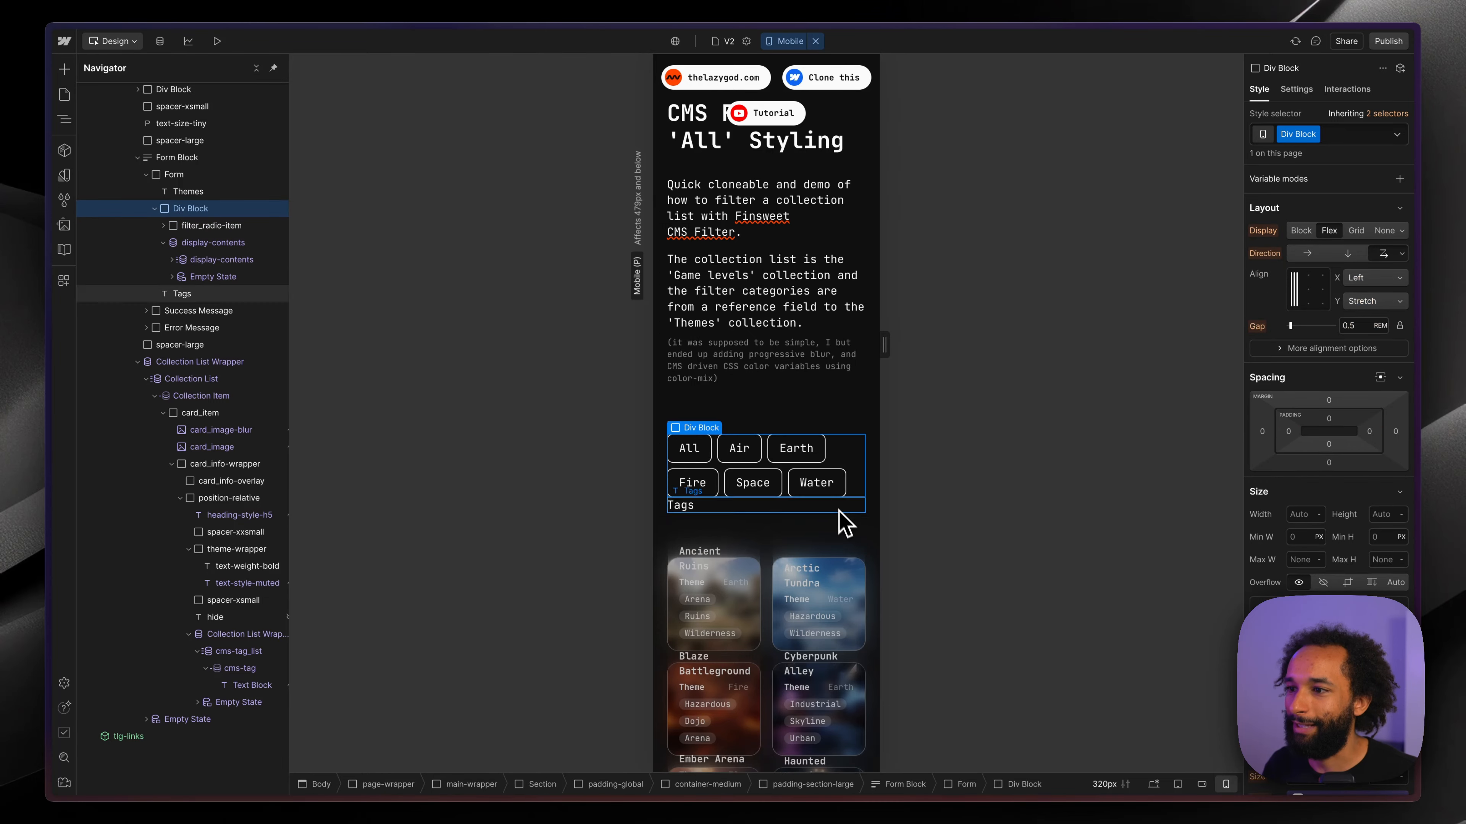
{"action": "key", "text": "shift+1"}
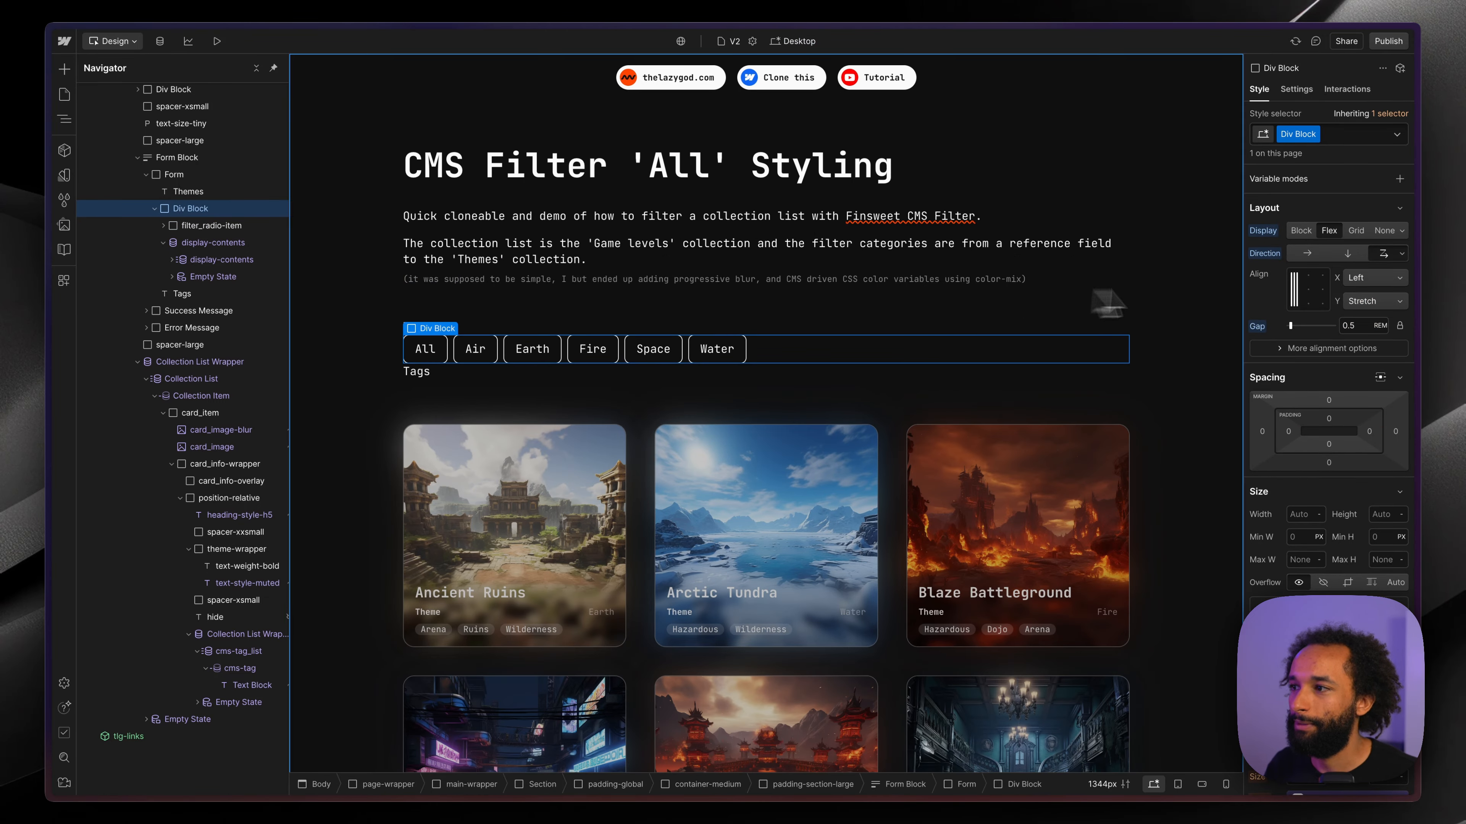
- Copy the default active class is-list-active from the Finsweet documentation and add it as a combo class to the All filter_radio-item
{"action": "left_click", "coordinate": [434, 352]}
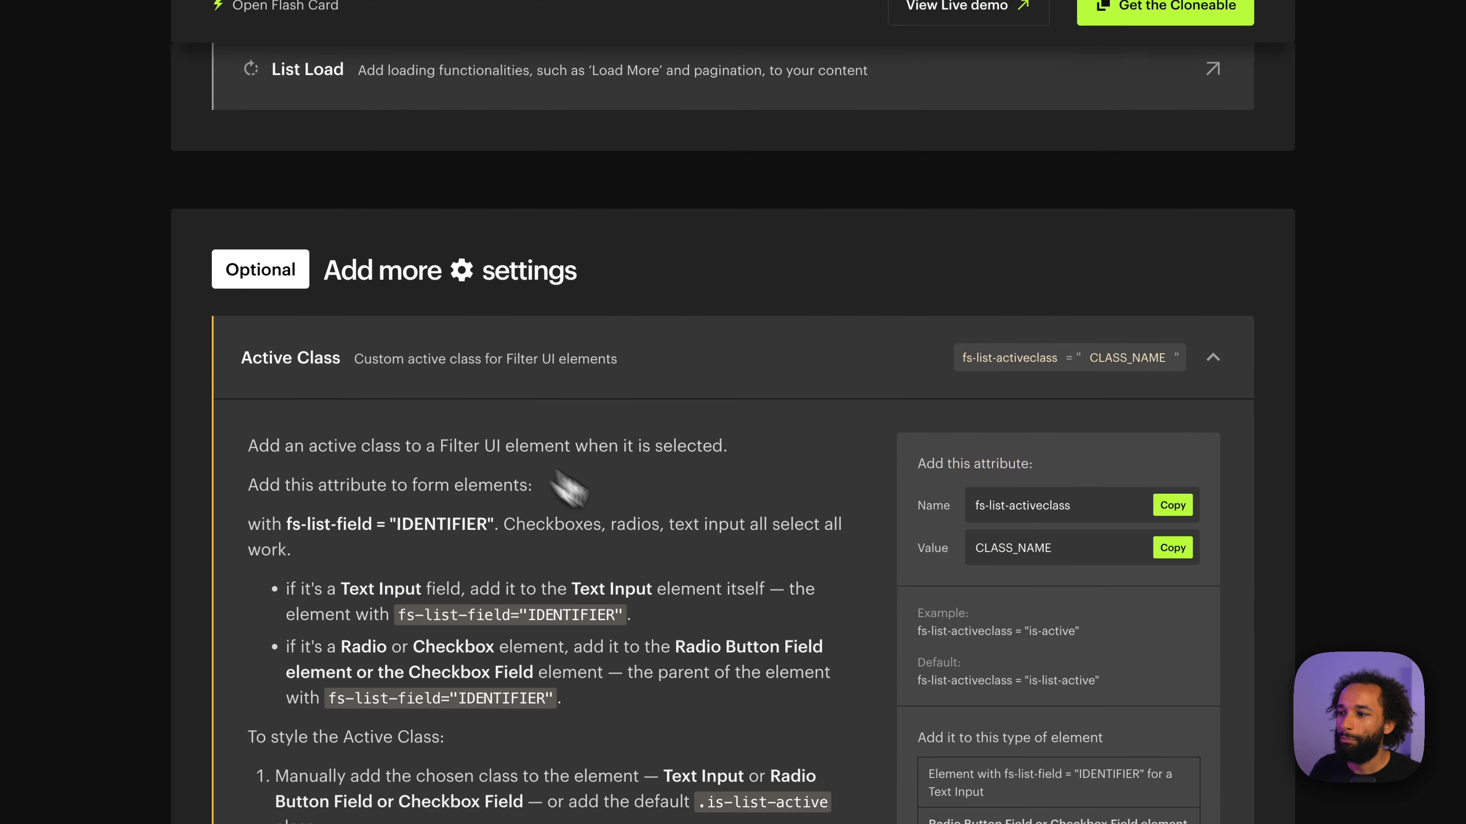
{"action": "scroll", "coordinate": [563, 484], "scroll_direction": "down", "scroll_amount": 3}
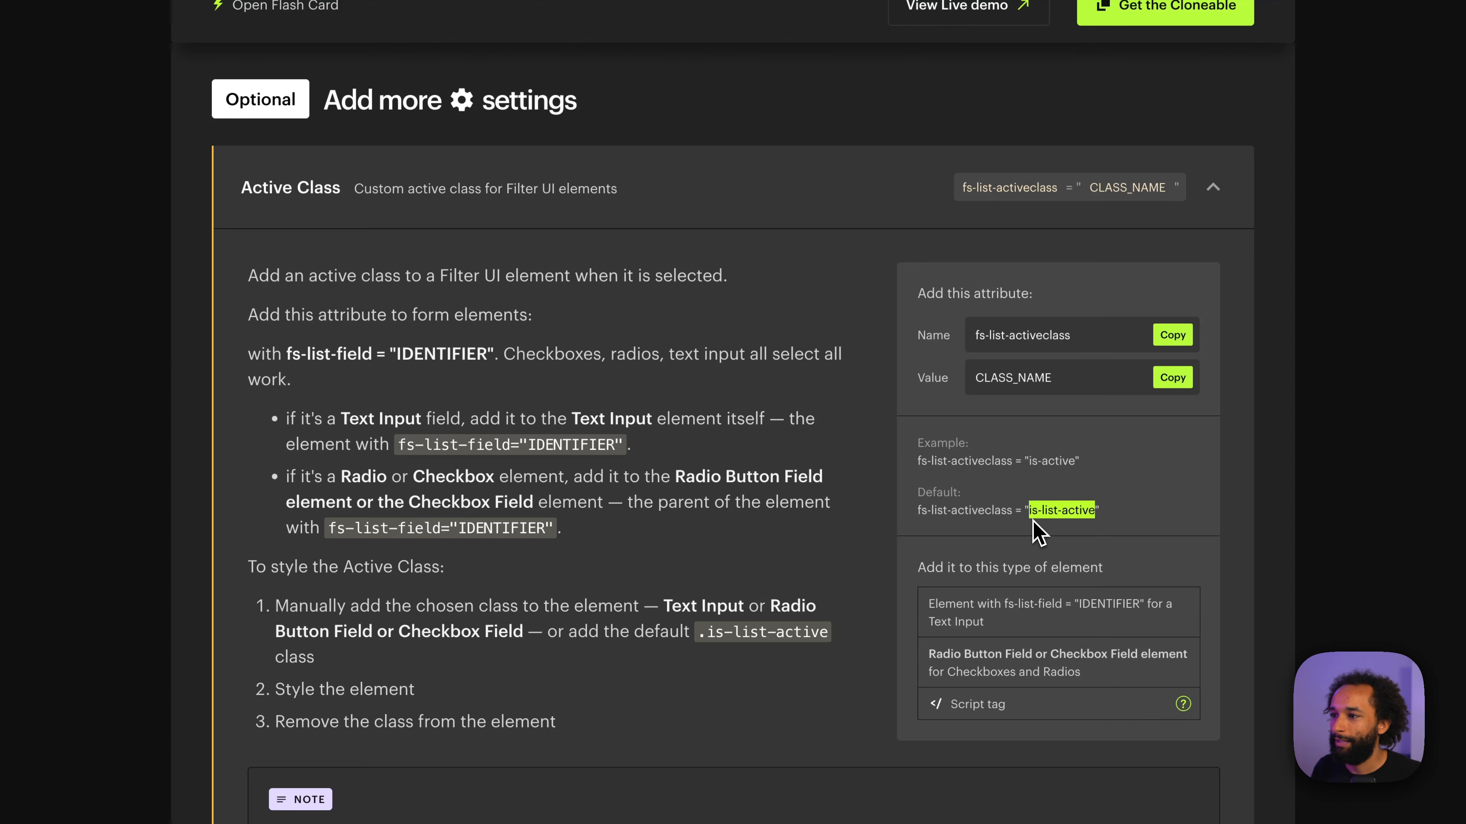
{"action": "key", "text": "super+c"}
{"action": "key", "text": "ctrl+Tab"}
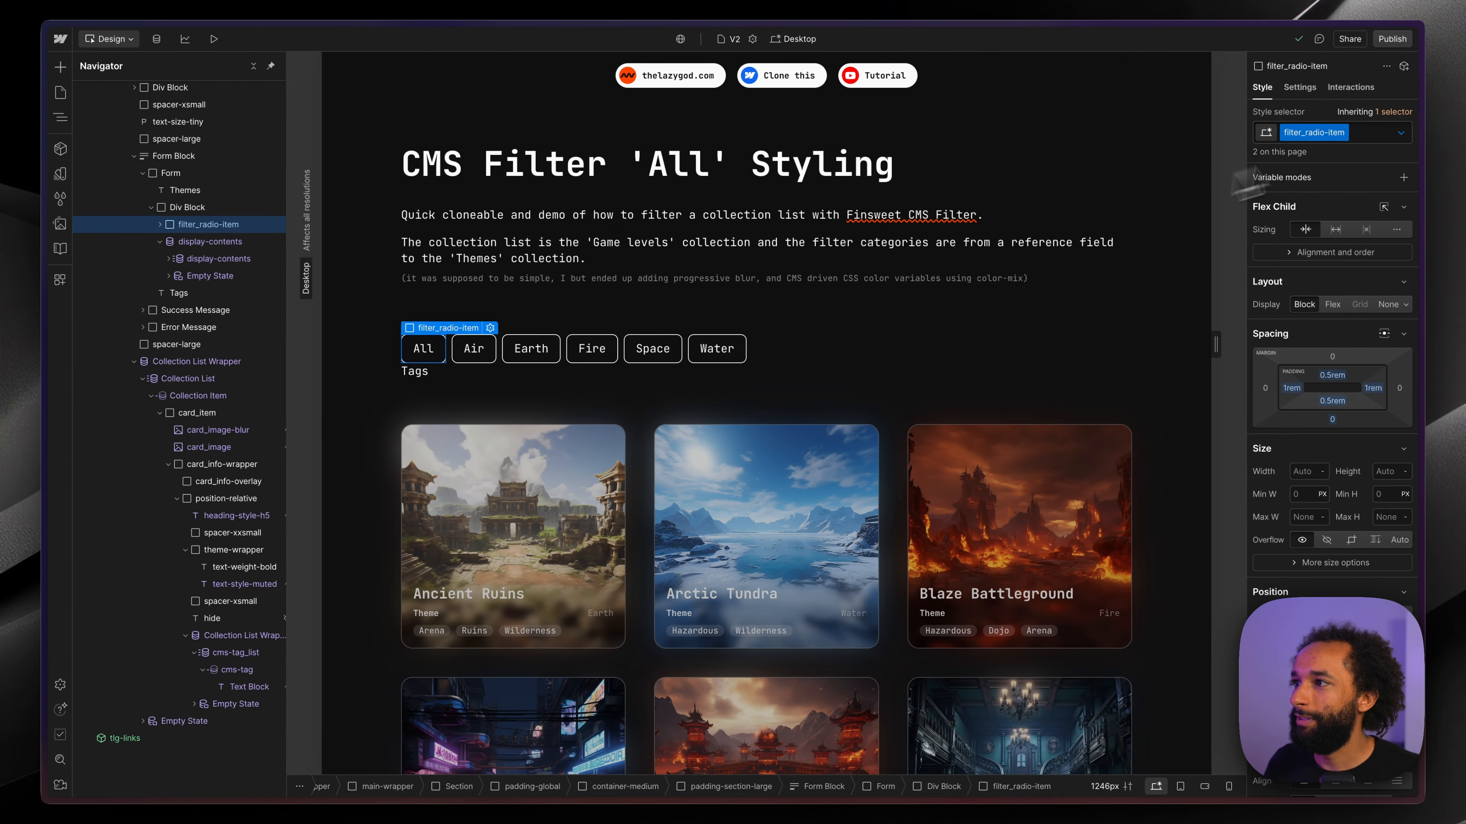
{"action": "left_click", "coordinate": [1371, 135]}
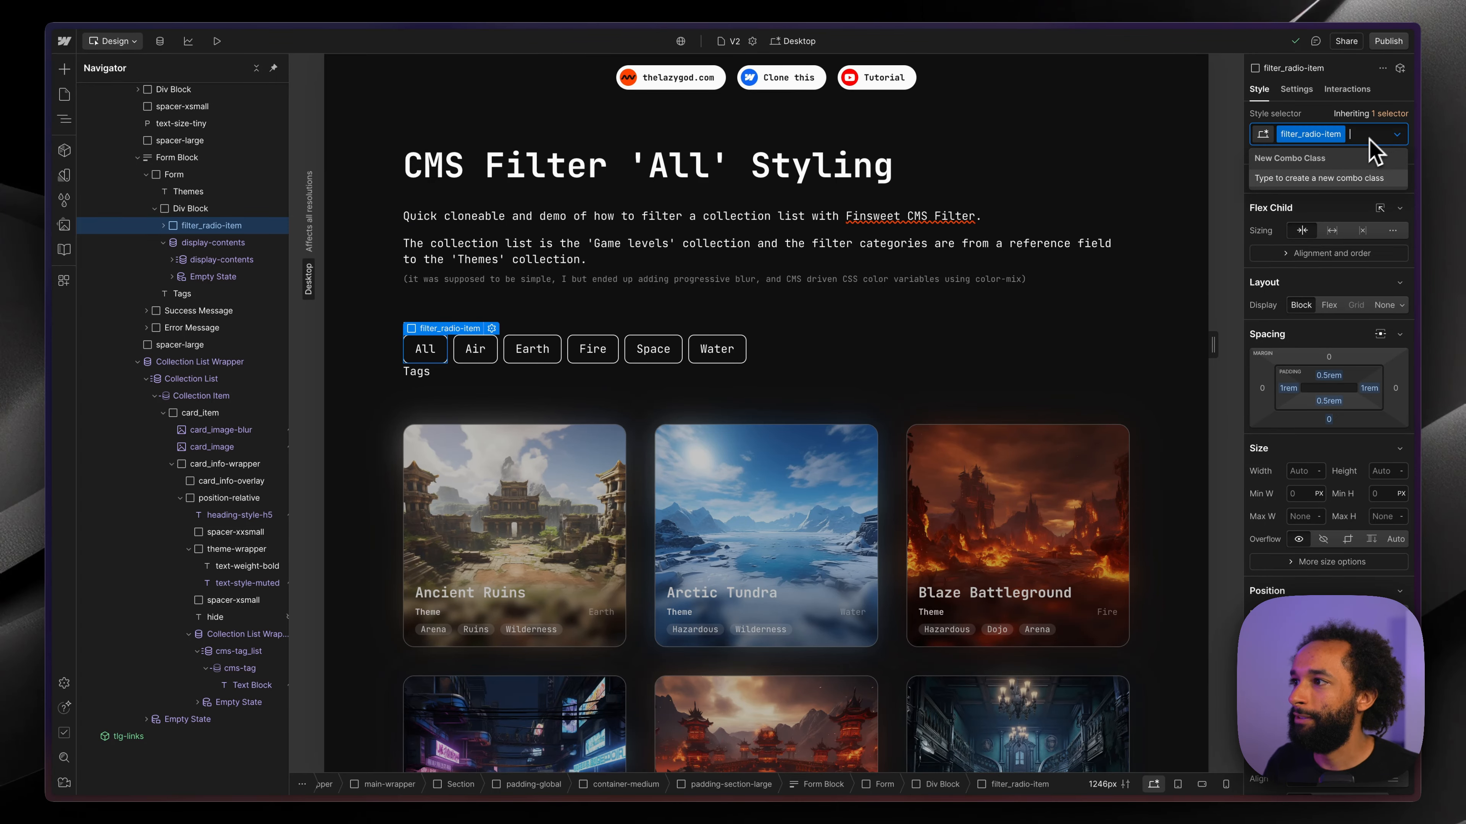
{"action": "key", "text": "super+v"}
{"action": "key", "text": "Return"}
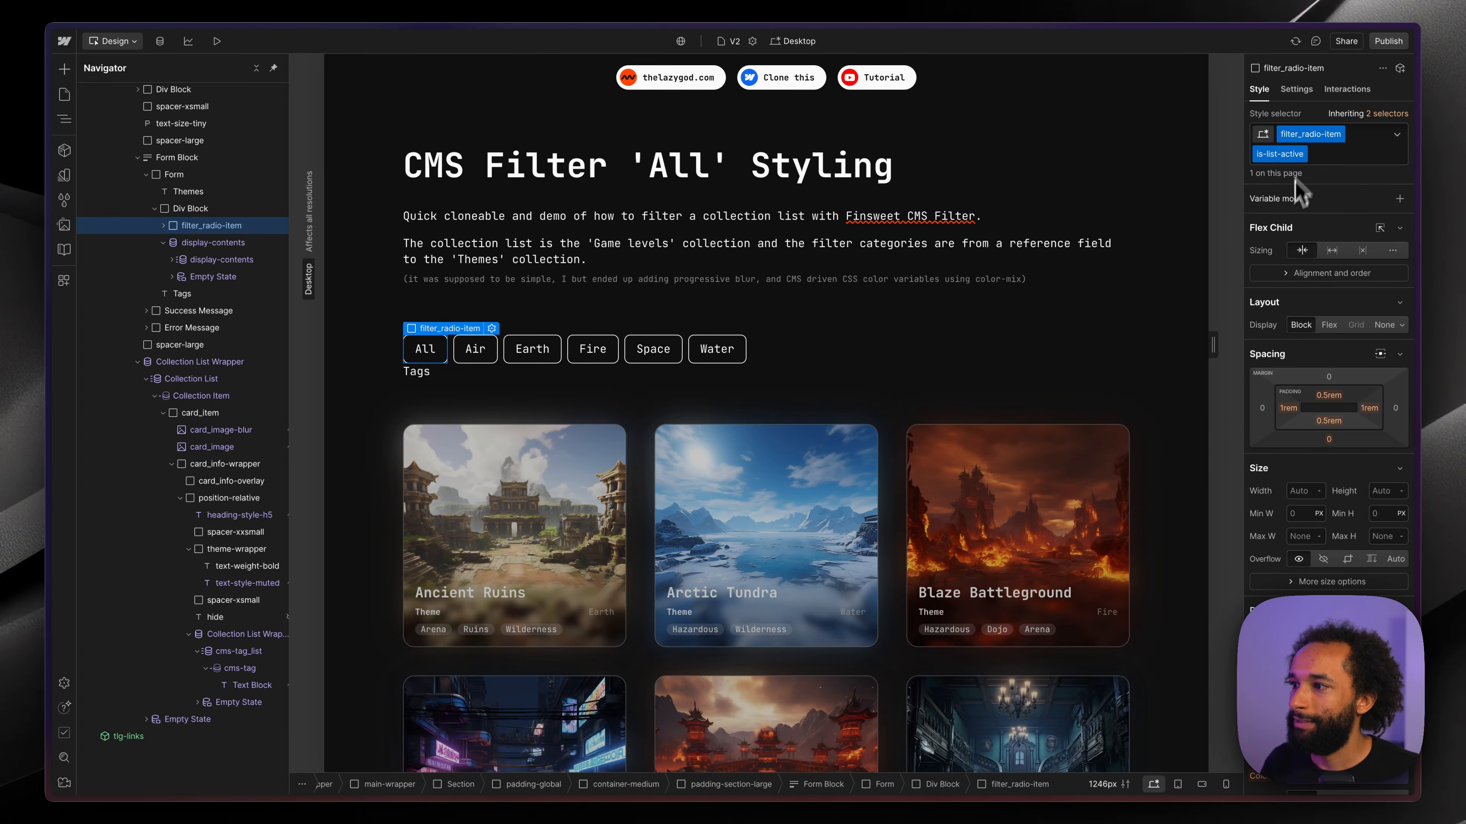
- Style the is-list-active combo class with the text-color variable as background and the background-color variable as text color
{"action": "scroll", "coordinate": [1308, 445], "scroll_direction": "down", "scroll_amount": 10}
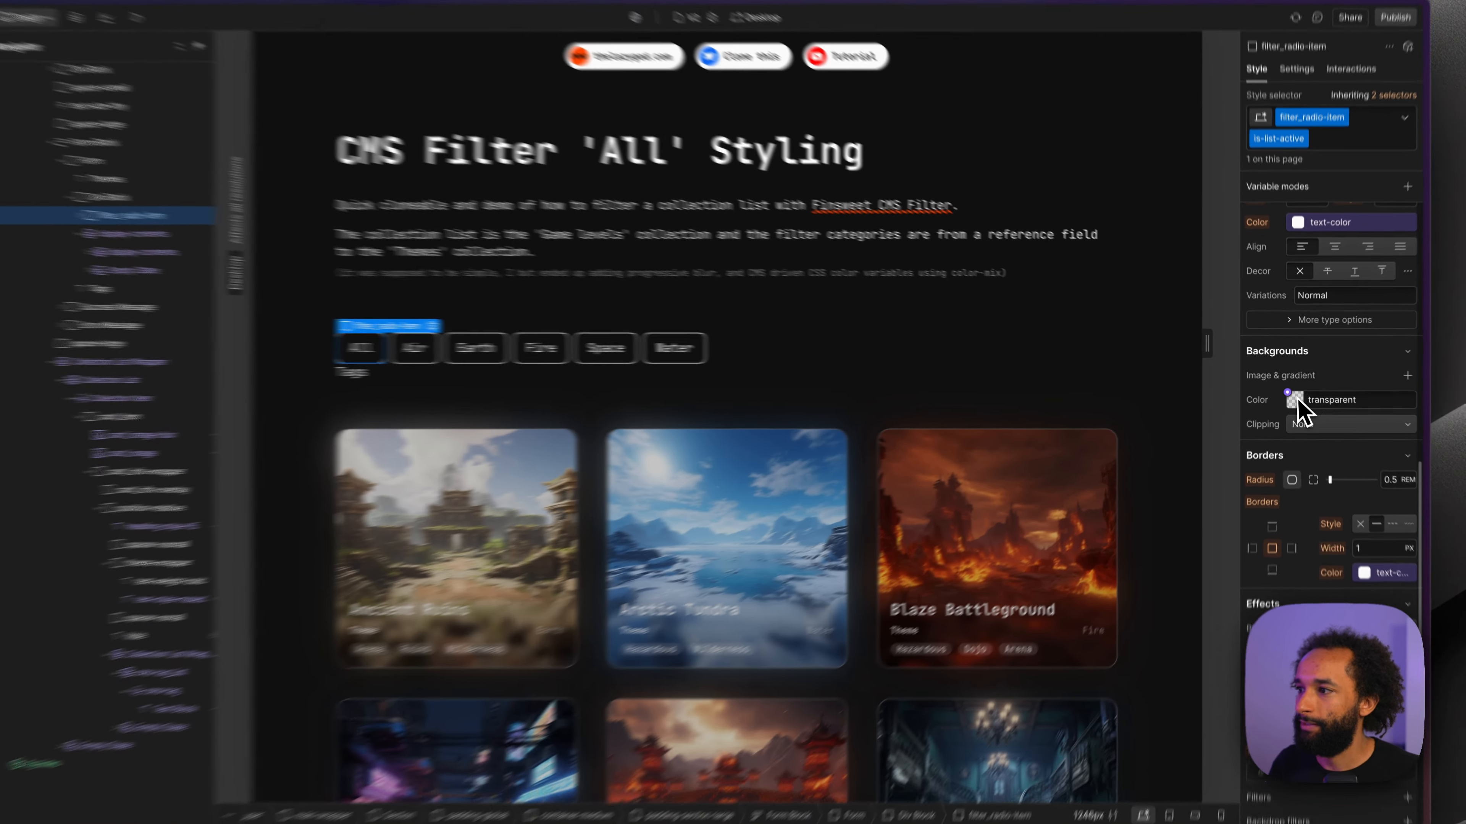
{"action": "left_click", "coordinate": [1295, 397]}
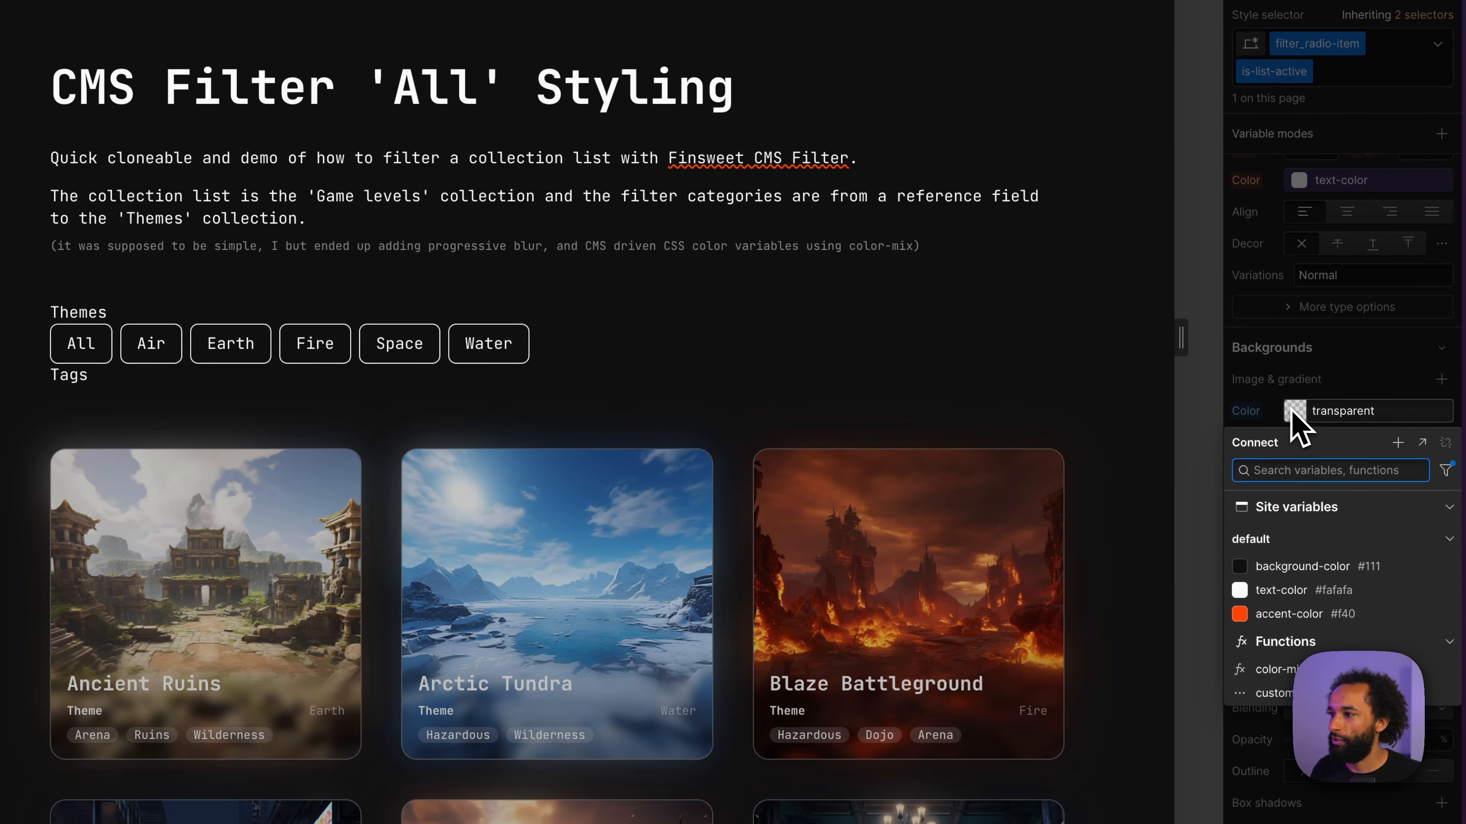
{"action": "left_click", "coordinate": [1283, 591]}
{"action": "scroll", "coordinate": [1344, 358], "scroll_direction": "up", "scroll_amount": 2}
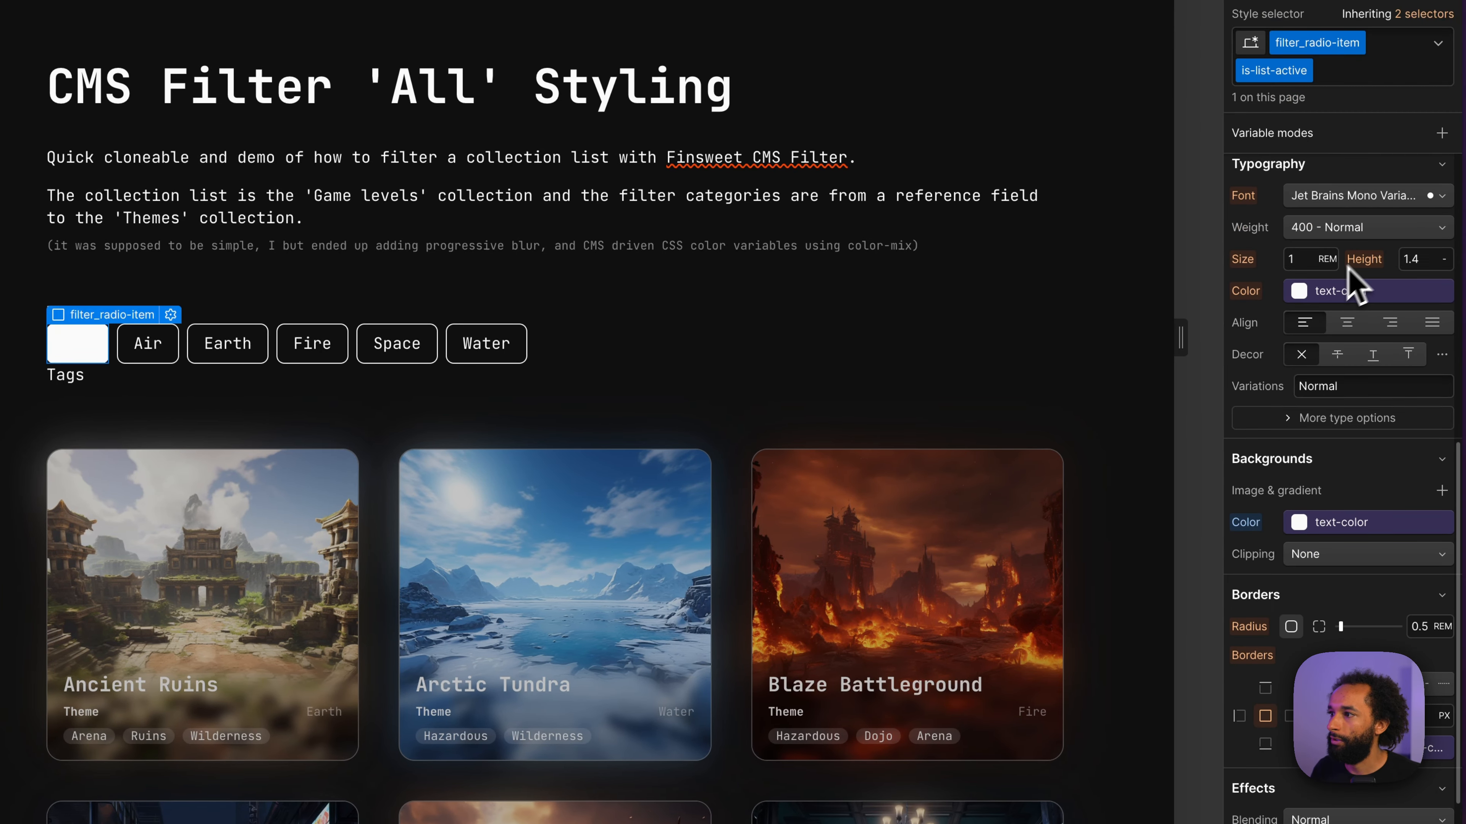
{"action": "left_click", "coordinate": [1326, 294]}
{"action": "left_click", "coordinate": [1295, 451]}
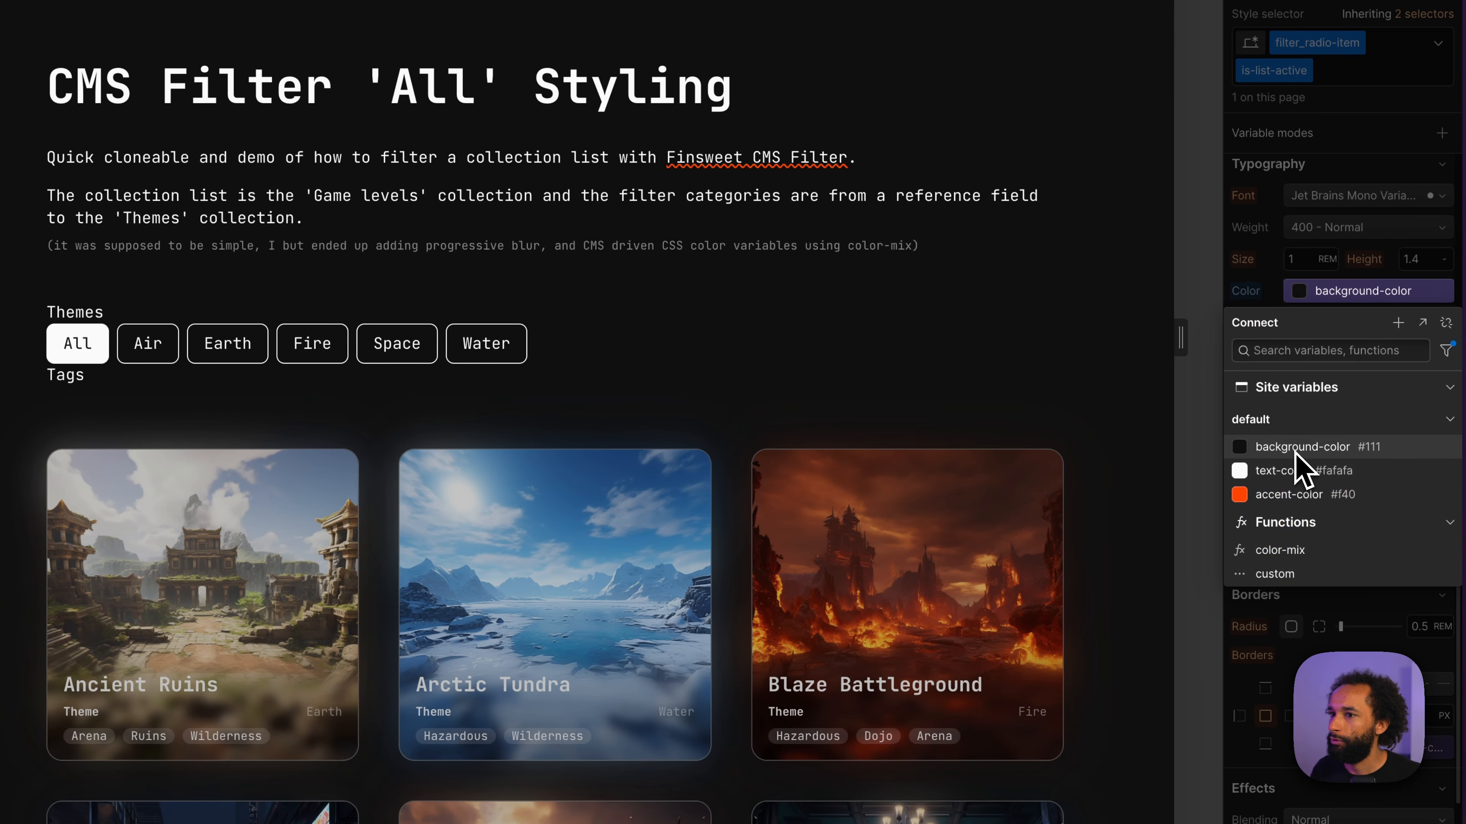
{"action": "key", "text": "Escape"}
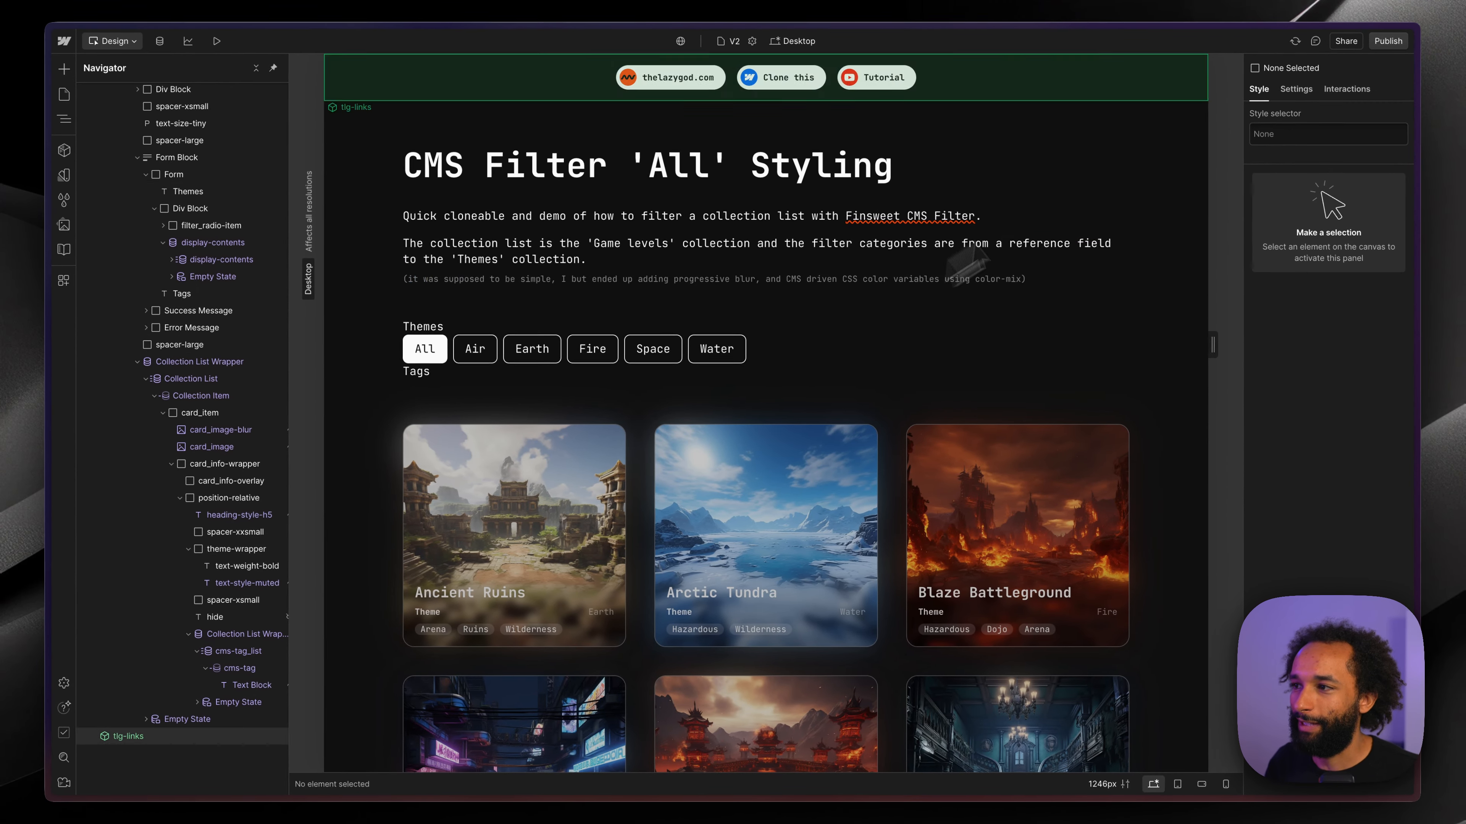
- Publish the site and test the Themes filter on the live page by switching between options such as All, Air, Earth, Fire and Space
{"action": "left_click", "coordinate": [1388, 41]}
{"action": "left_click", "coordinate": [1353, 254]}
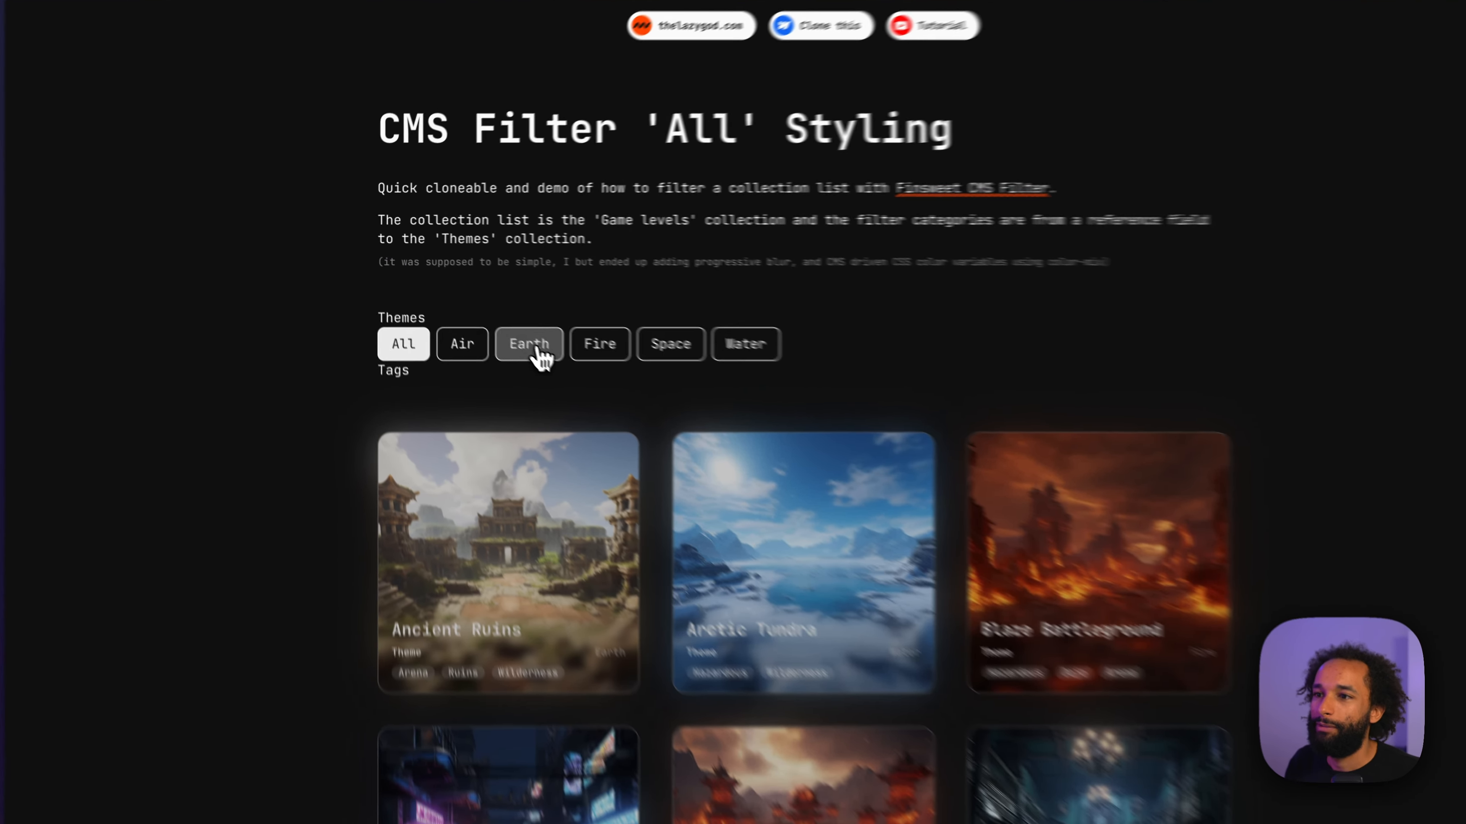
{"action": "left_click", "coordinate": [653, 371]}
{"action": "left_click", "coordinate": [738, 370]}
{"action": "left_click", "coordinate": [568, 371]}
{"action": "left_click", "coordinate": [434, 372]}
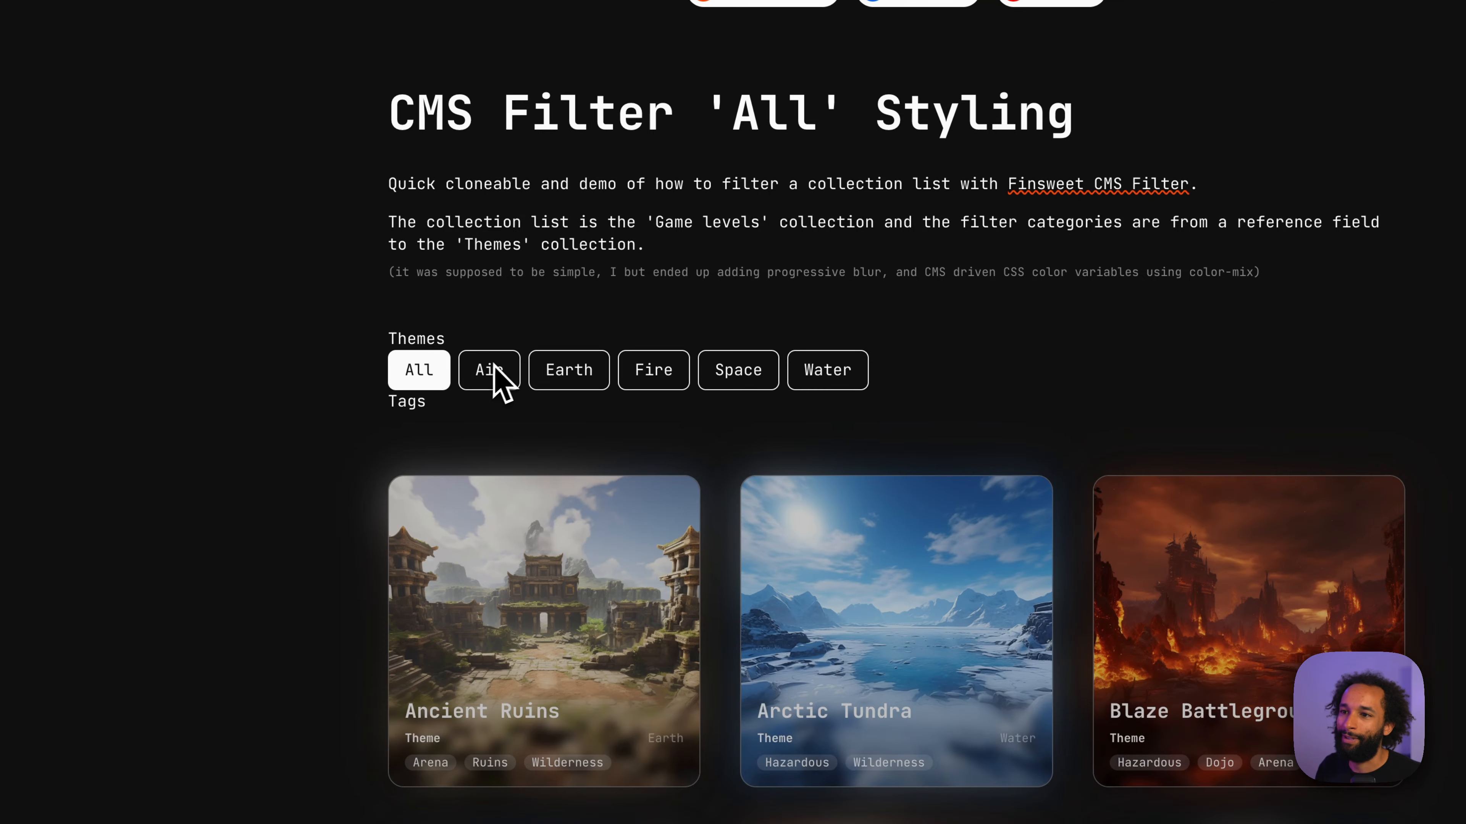
{"action": "left_click", "coordinate": [490, 373]}
{"action": "left_click", "coordinate": [571, 374]}
{"action": "left_click", "coordinate": [730, 370]}
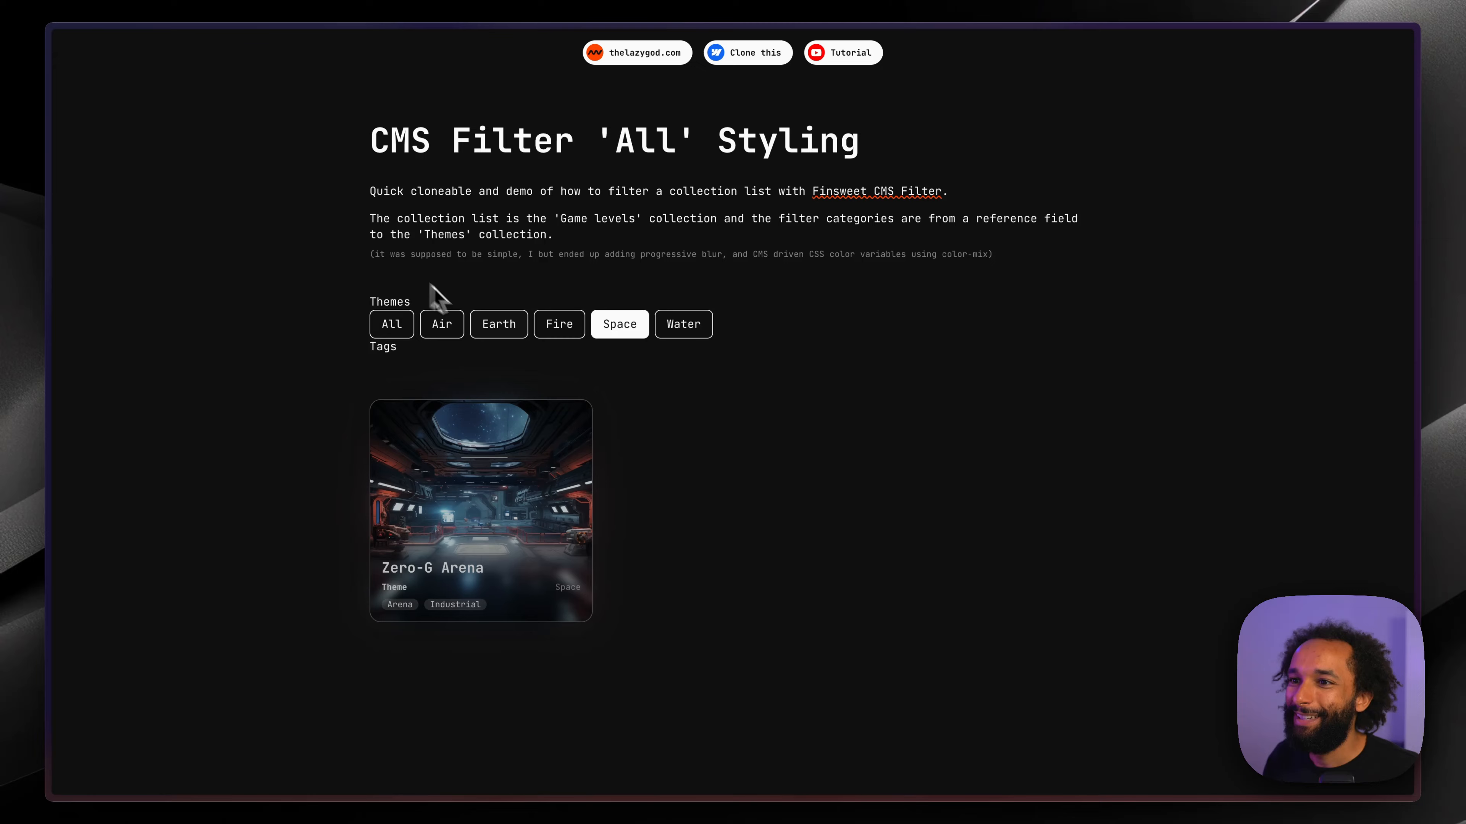
{"action": "left_click", "coordinate": [559, 324]}
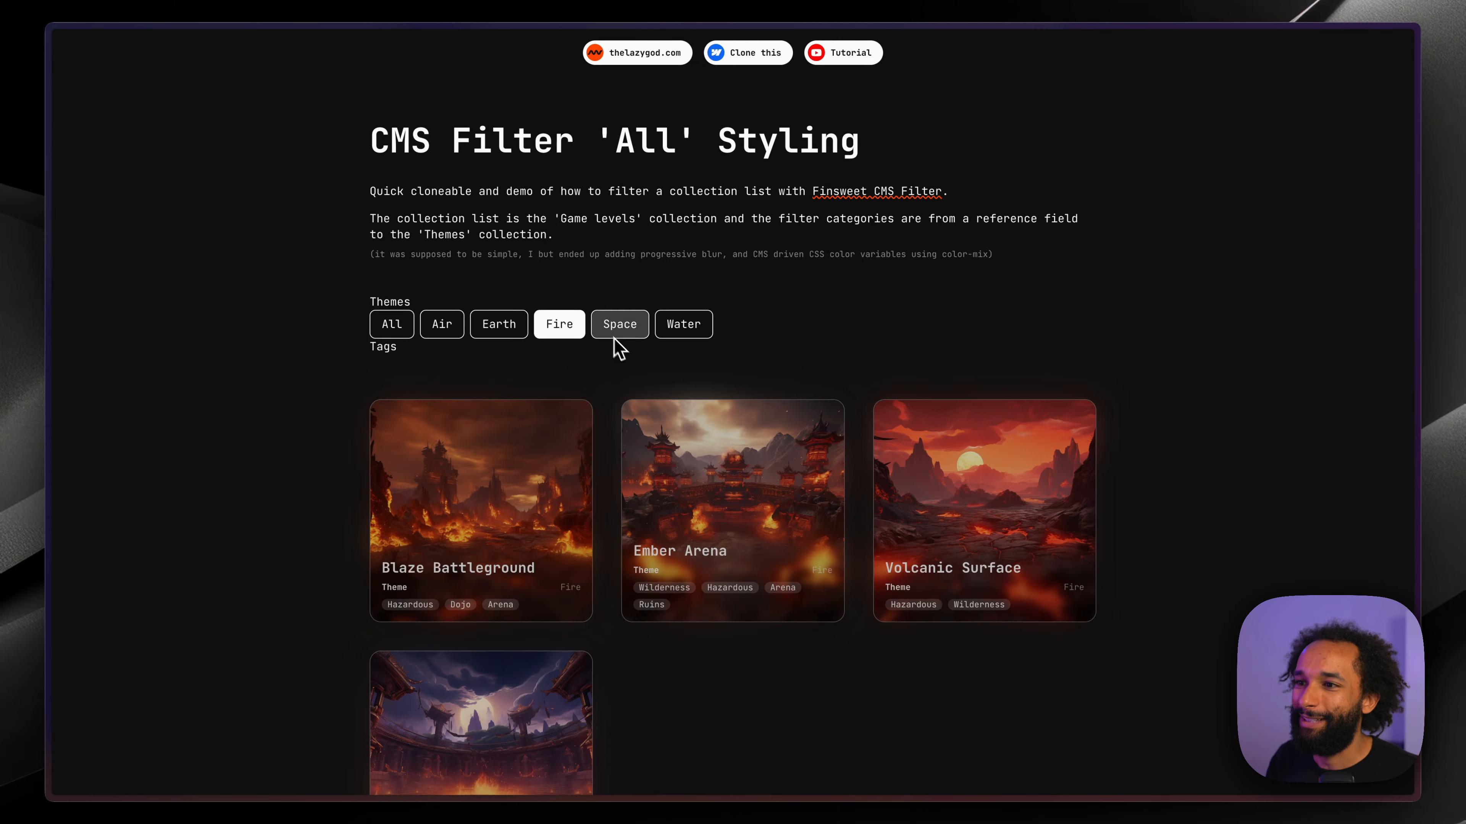
{"action": "left_click", "coordinate": [614, 332]}
{"action": "key", "text": "shift+Tab"}
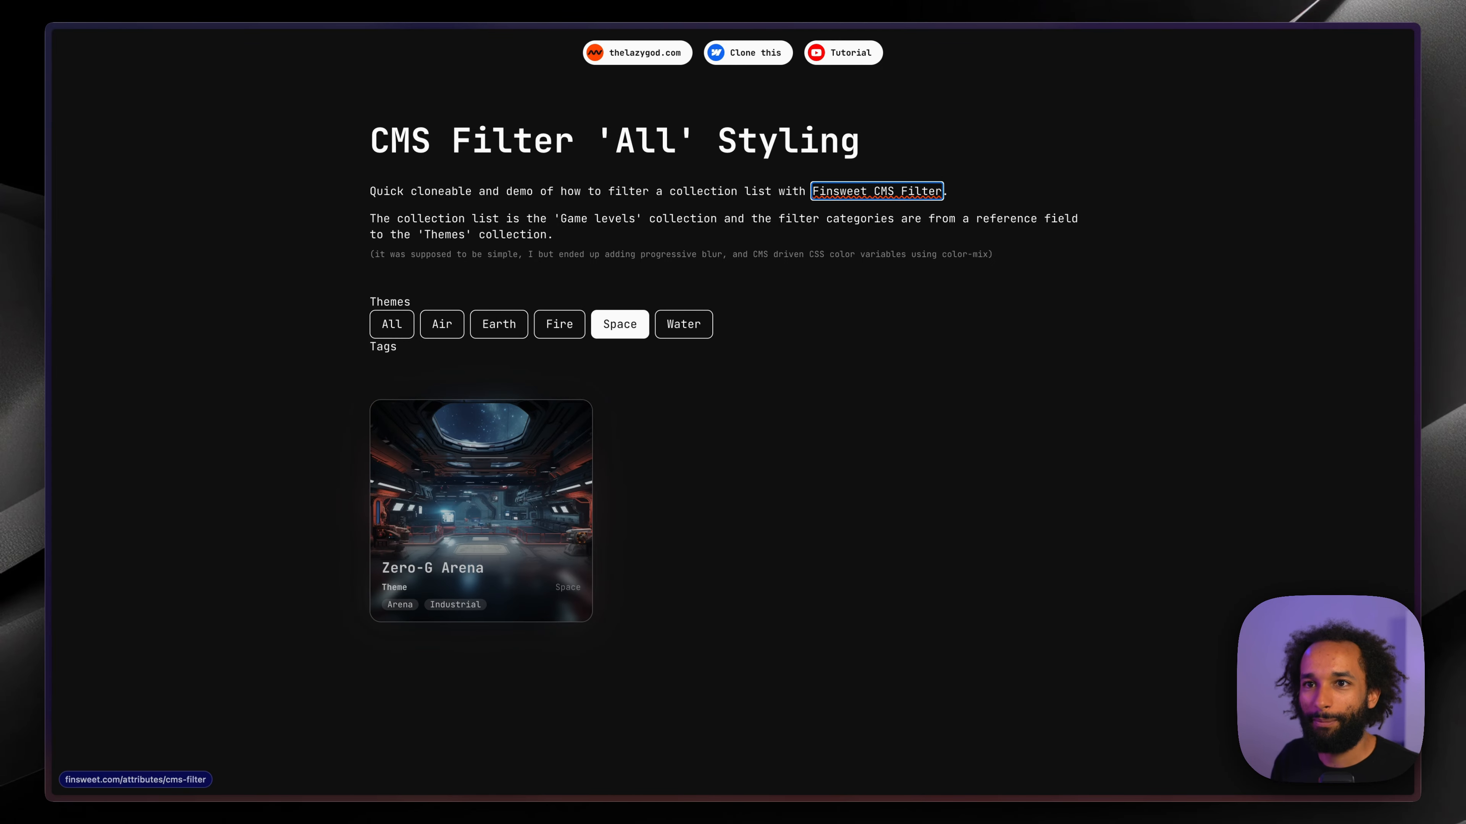
- Back in the Webflow Designer, remove the hide class from the radio buttons of the All item and the Themes collection item
{"action": "key", "text": "ctrl+Tab"}
{"action": "left_click", "coordinate": [426, 350]}
{"action": "key", "text": "Left"}
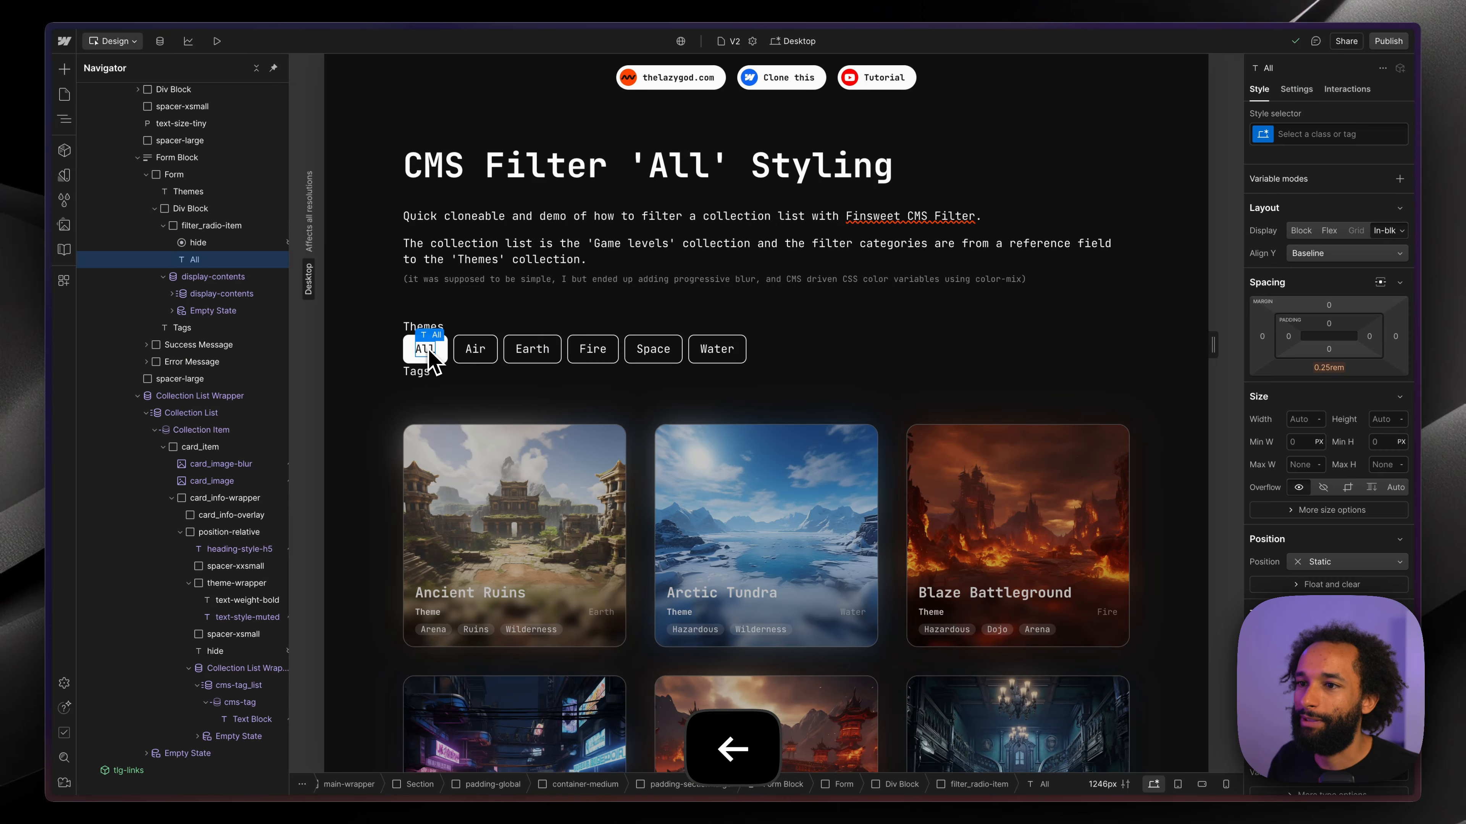
{"action": "key", "text": "super+Return"}
{"action": "key", "text": "BackSpace"}
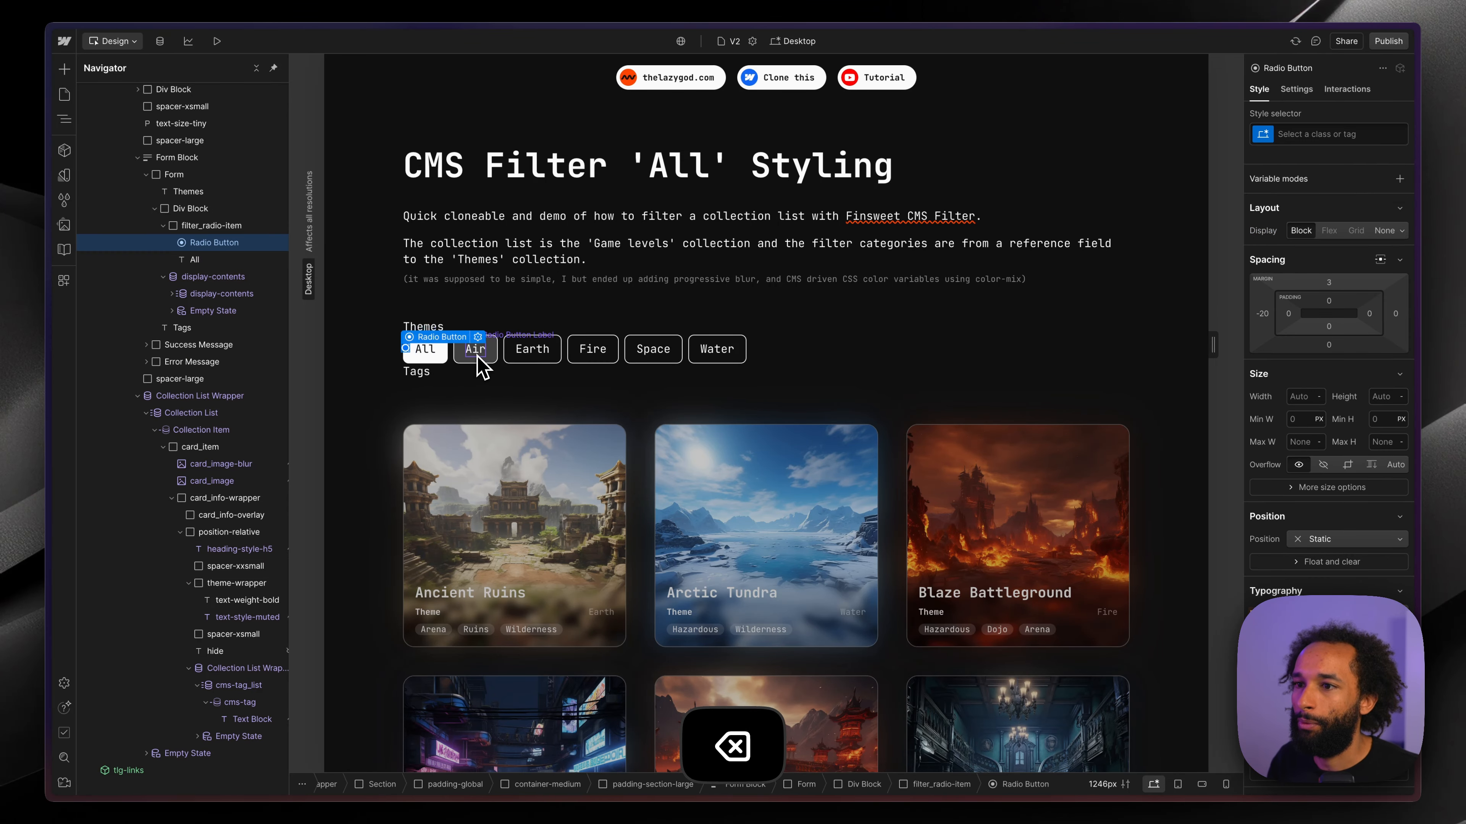
{"action": "left_click", "coordinate": [477, 355]}
{"action": "key", "text": "Left"}
{"action": "key", "text": "super+Return"}
{"action": "key", "text": "BackSpace"}
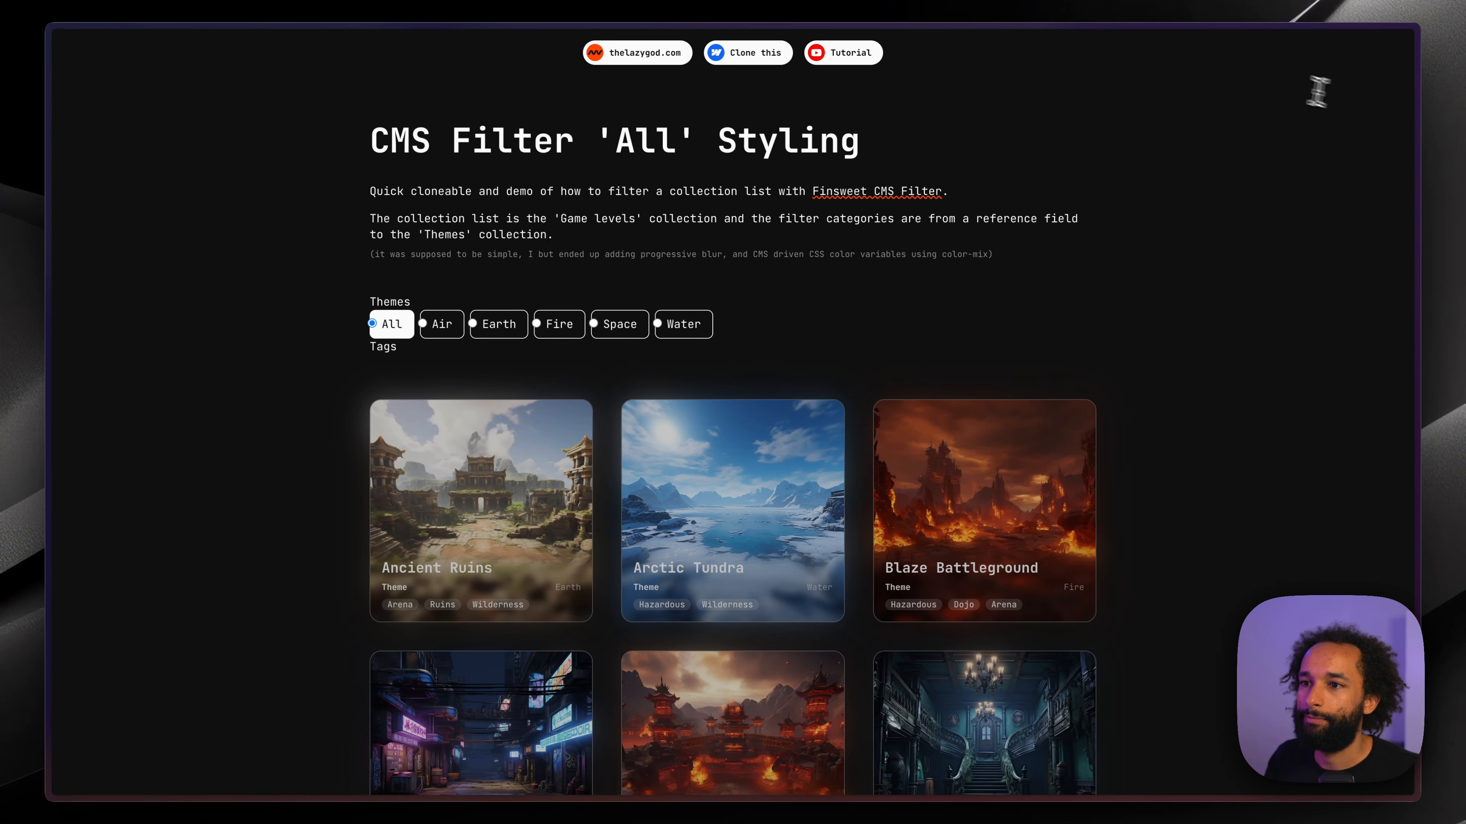
- Test keyboard navigation through the theme filter options on the published page
{"action": "key", "text": "Right"}
{"action": "key", "text": "Right"}
{"action": "key", "text": "Right"}
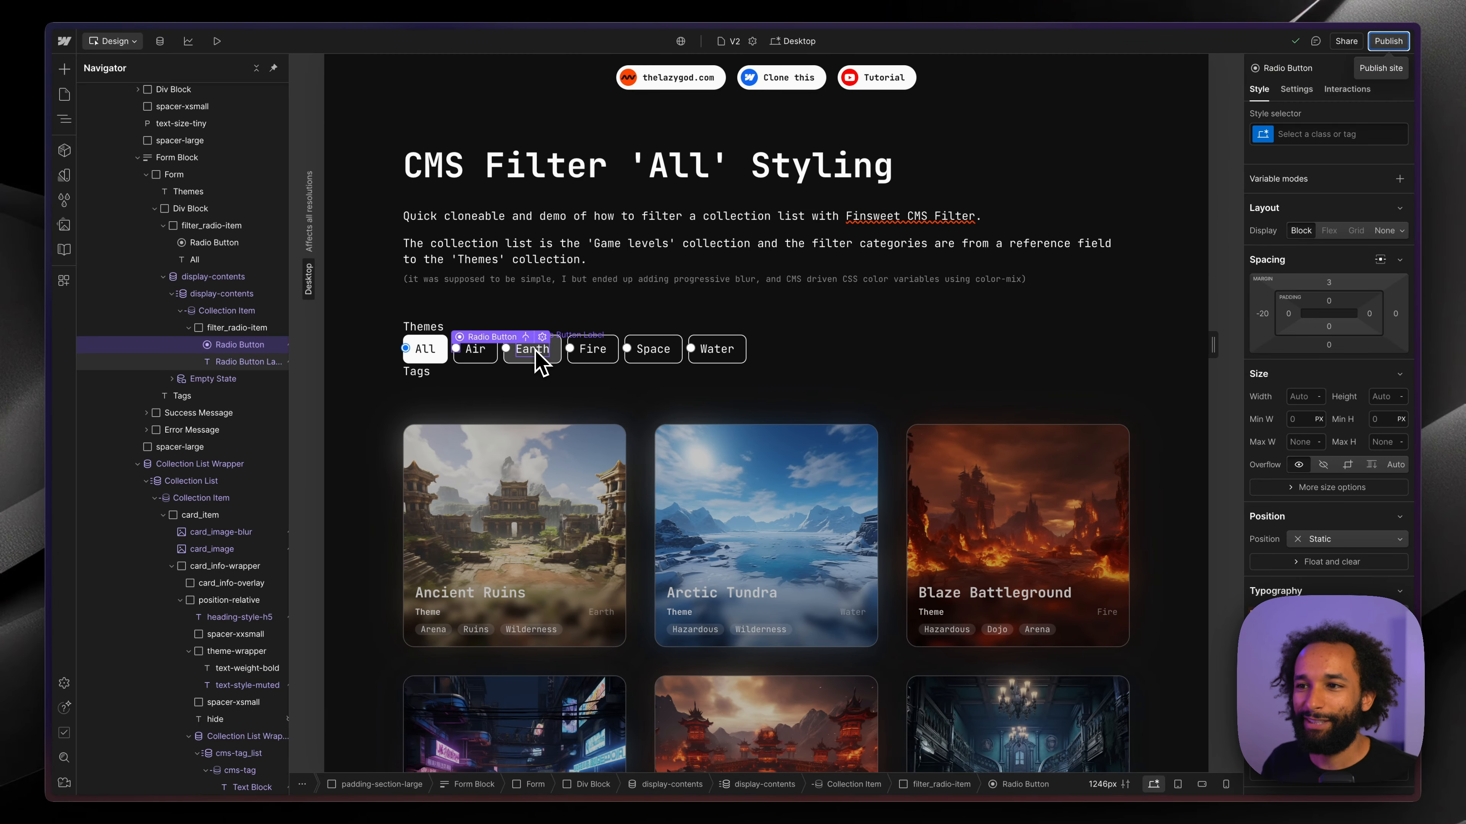
- Give the Radio Button in the Themes collection item the new class filter_radio-button
{"action": "left_click", "coordinate": [508, 361]}
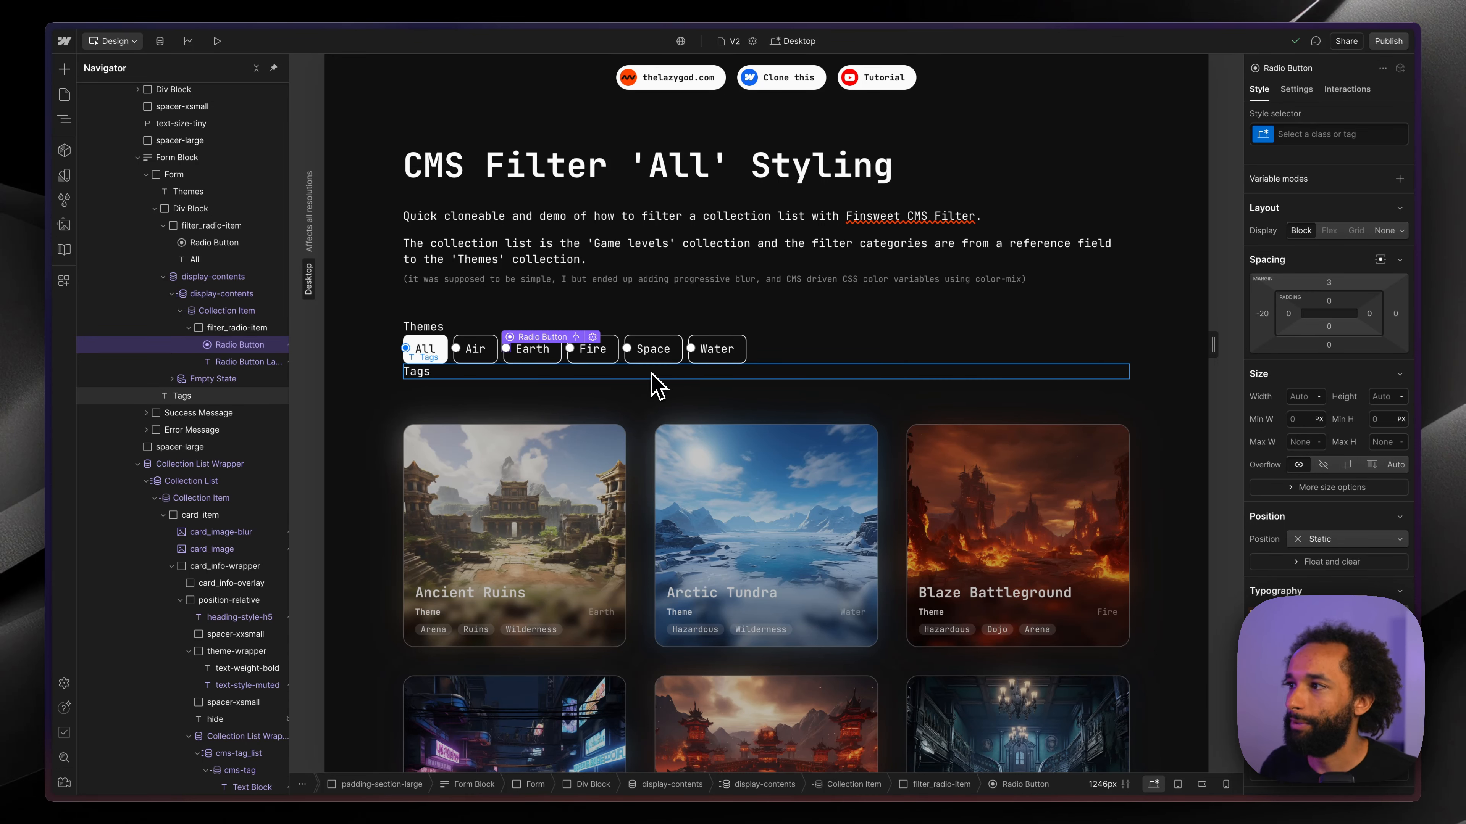
{"action": "key", "text": "super+shift+Return"}
{"action": "key", "text": "BackSpace"}
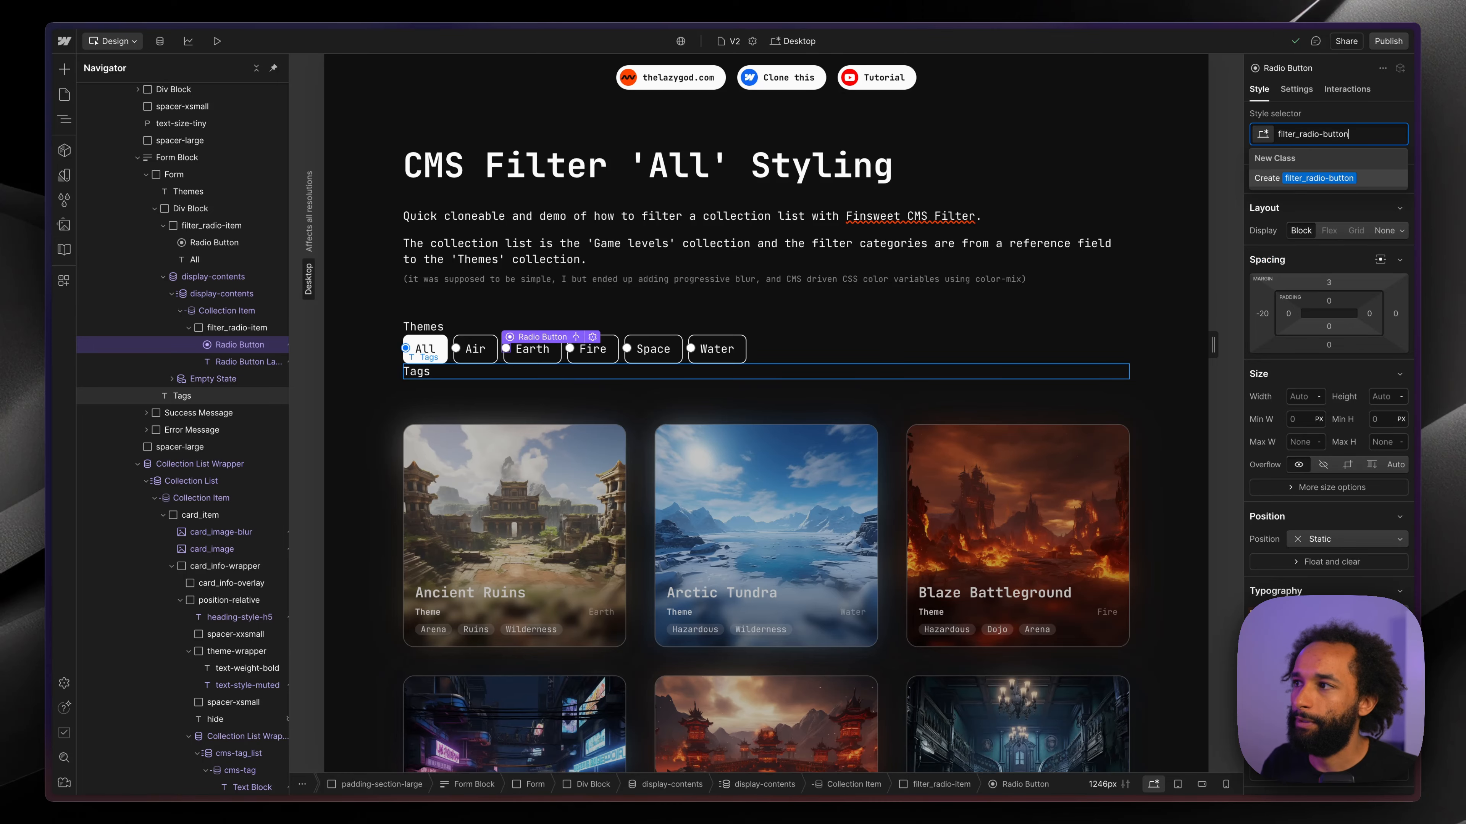
{"action": "type", "text": "filter_radio-button"}
{"action": "key", "text": "Return"}
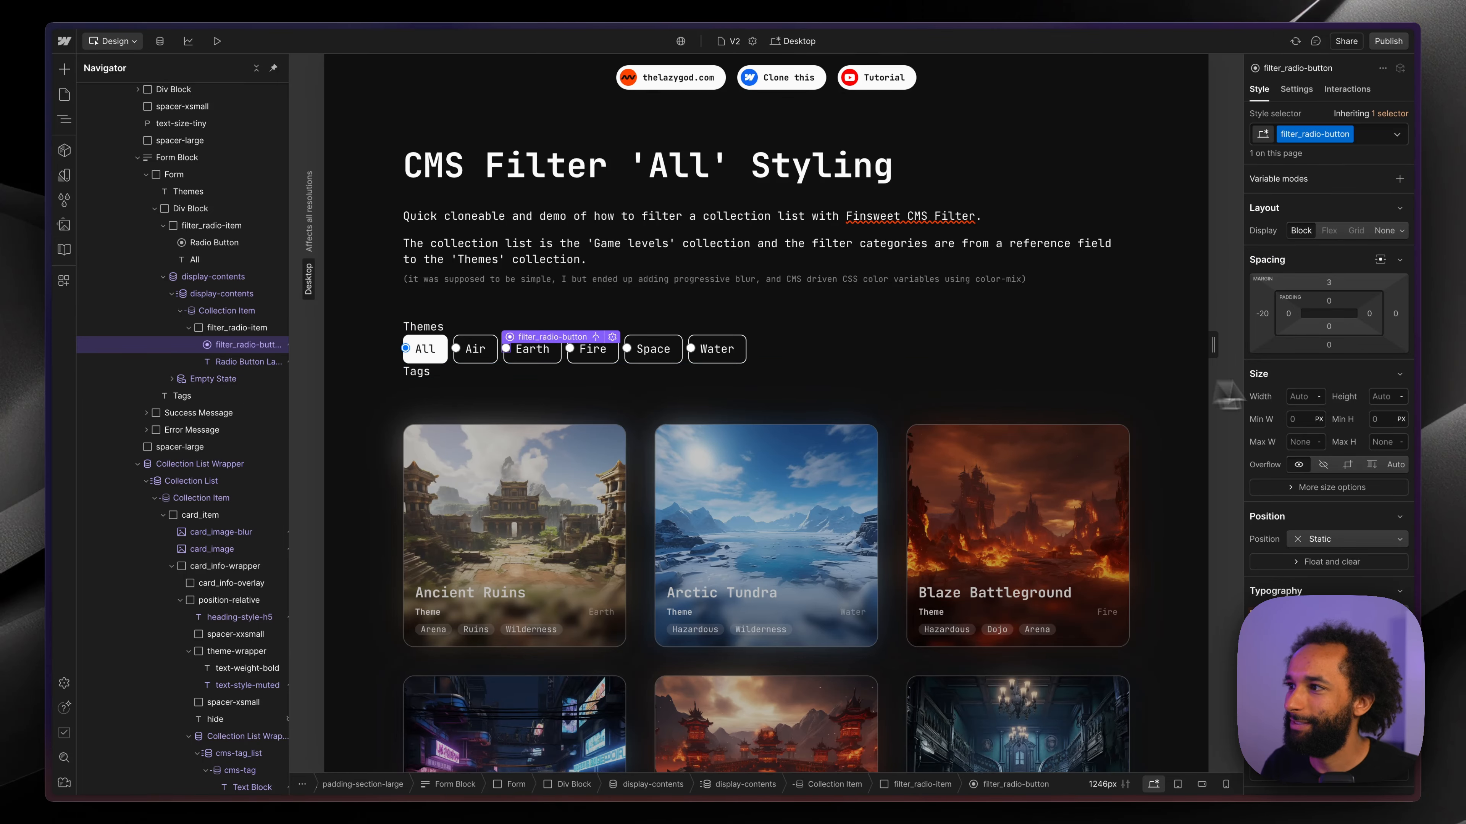
- Add the custom property appearance: none to the filter_radio-button class
{"action": "scroll", "coordinate": [1327, 462], "scroll_direction": "down", "scroll_amount": 10}
{"action": "left_click", "coordinate": [1275, 703]}
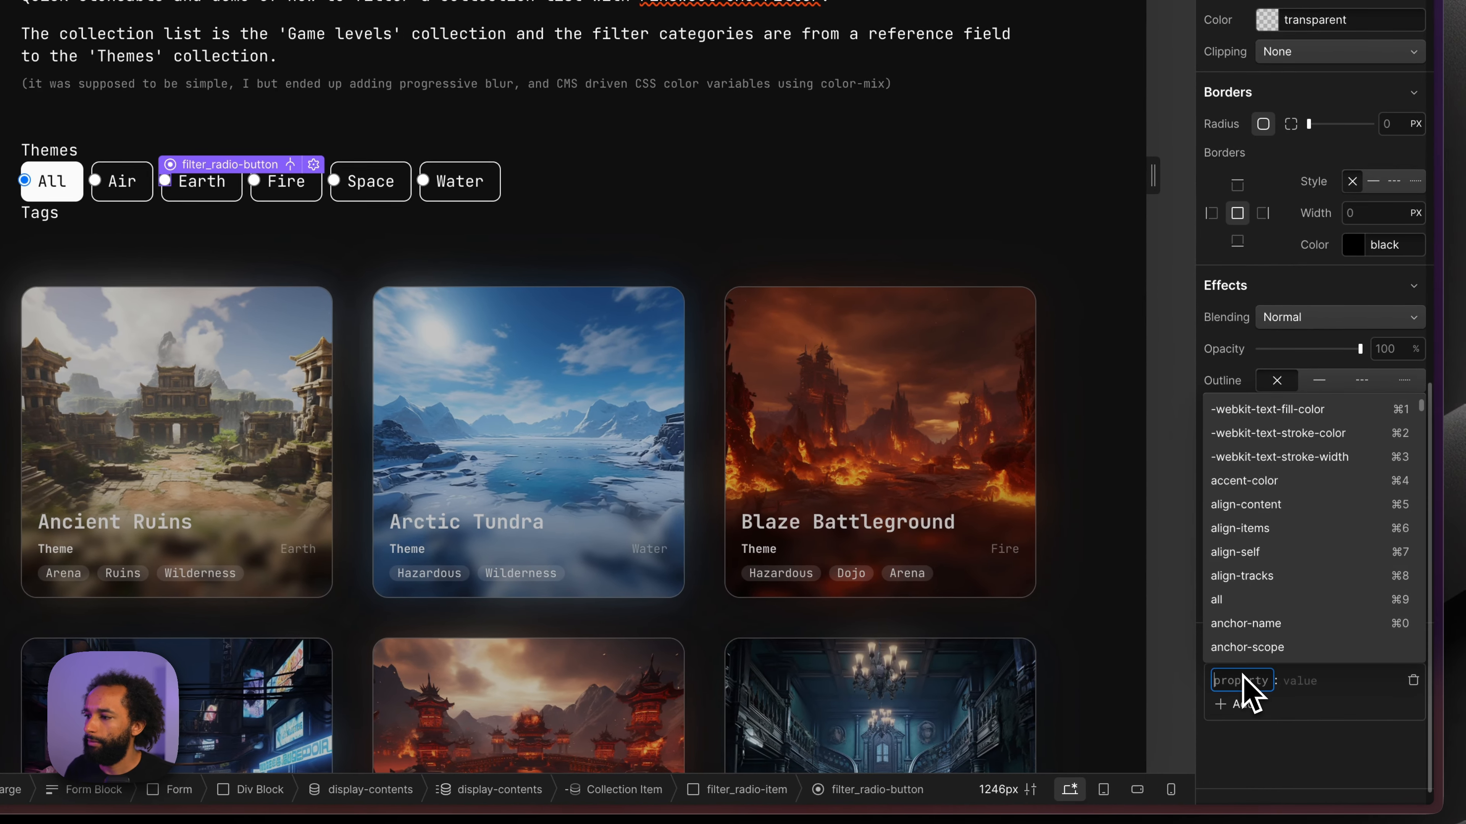
{"action": "type", "text": "appearance"}
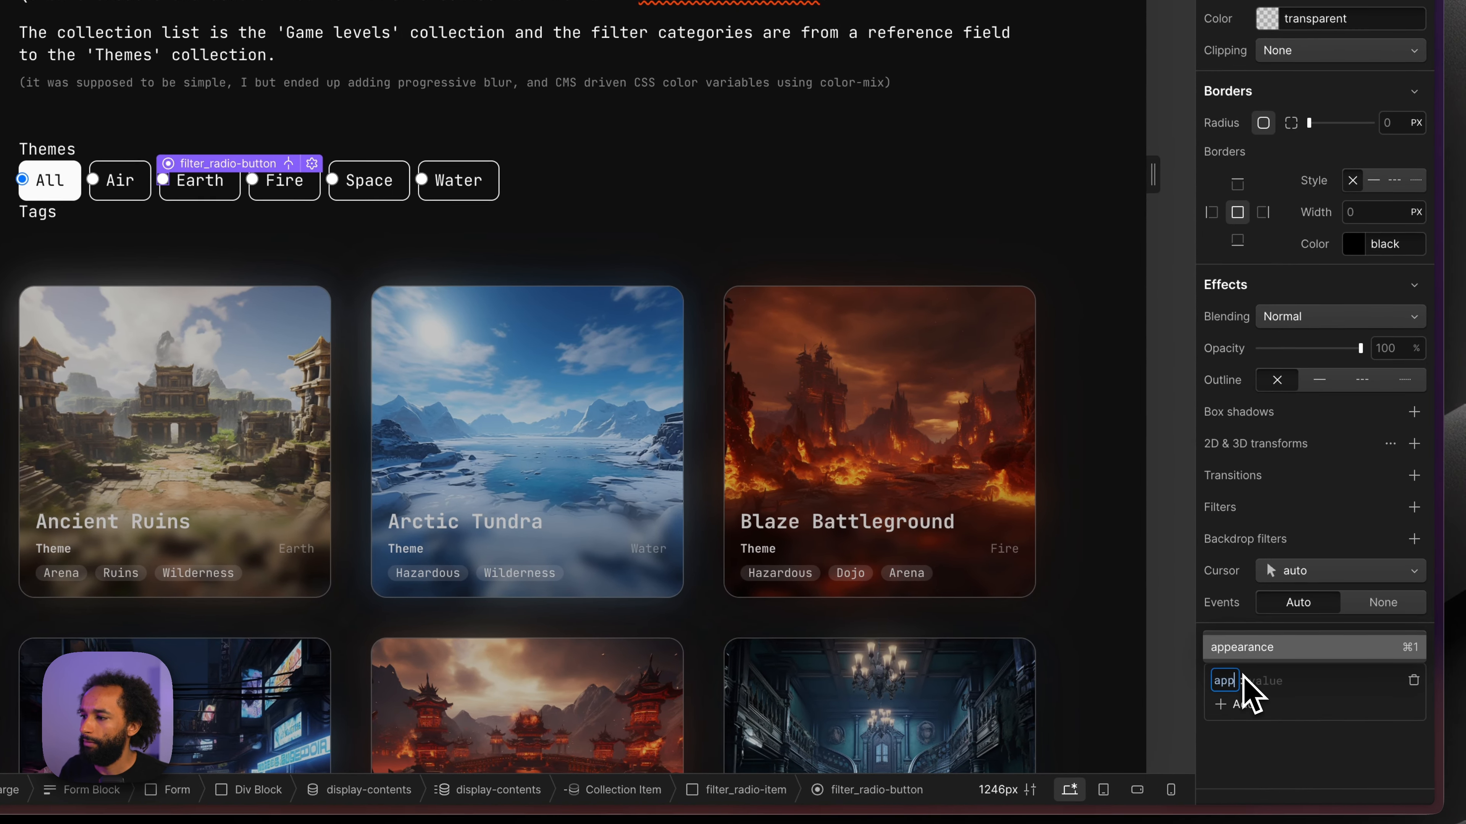
{"action": "key", "text": "Tab"}
{"action": "type", "text": "none"}
{"action": "key", "text": "Return"}
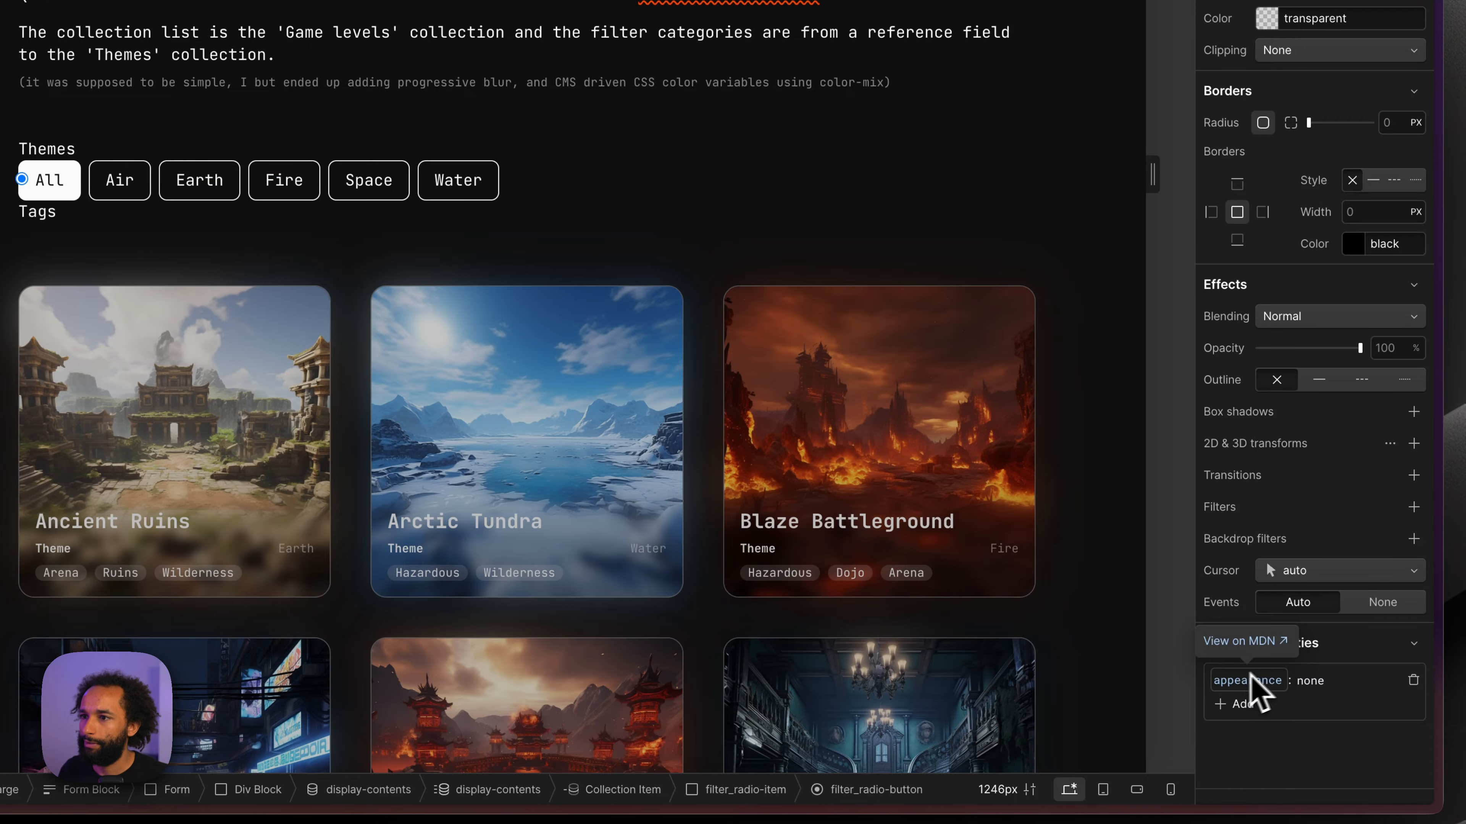
- Set the position of the filter_radio-item class to Relative
{"action": "scroll", "coordinate": [1327, 473], "scroll_direction": "up", "scroll_amount": 10}
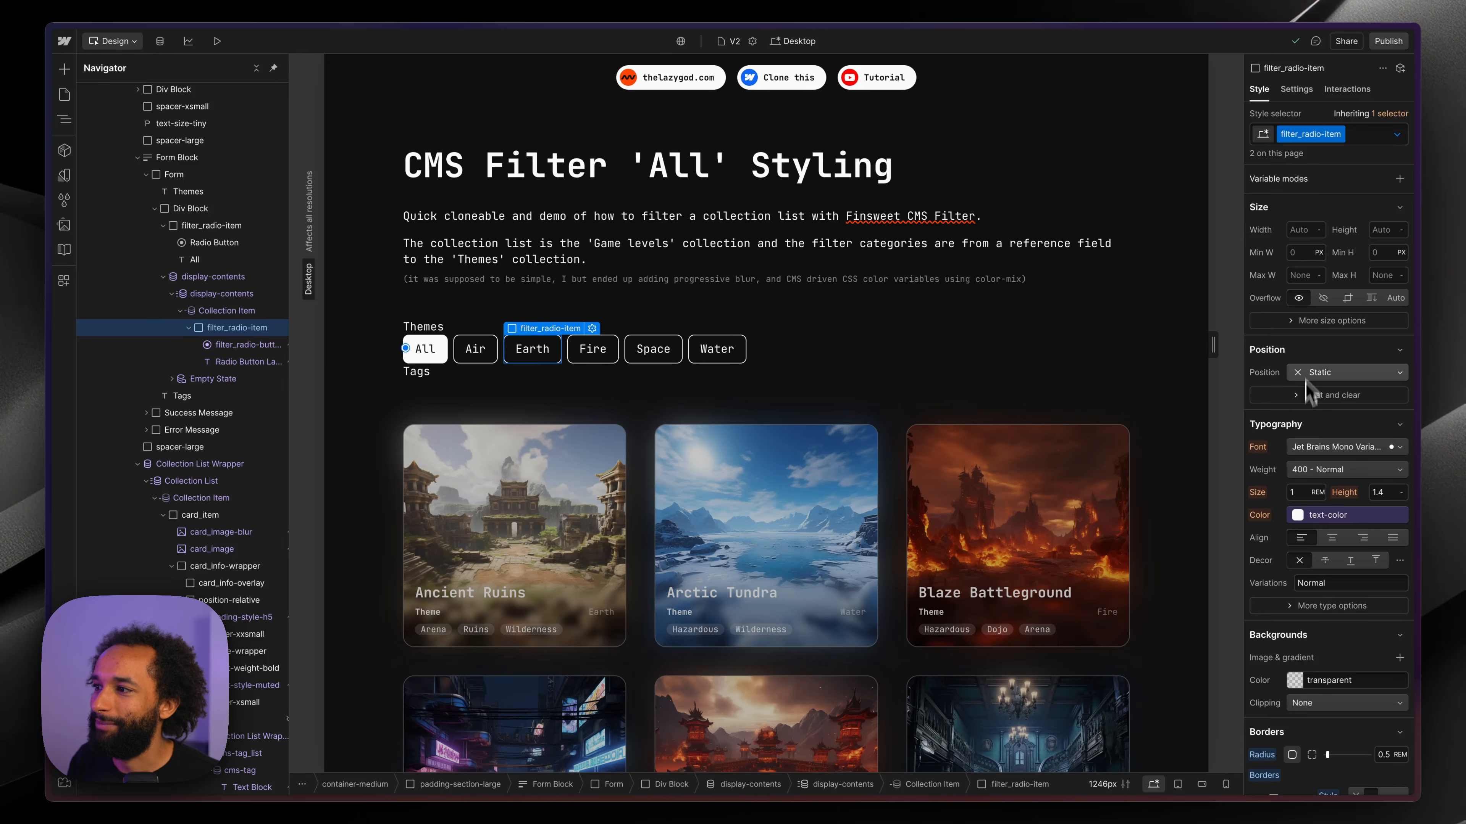
{"action": "left_click", "coordinate": [1305, 377]}
{"action": "left_click", "coordinate": [1320, 395]}
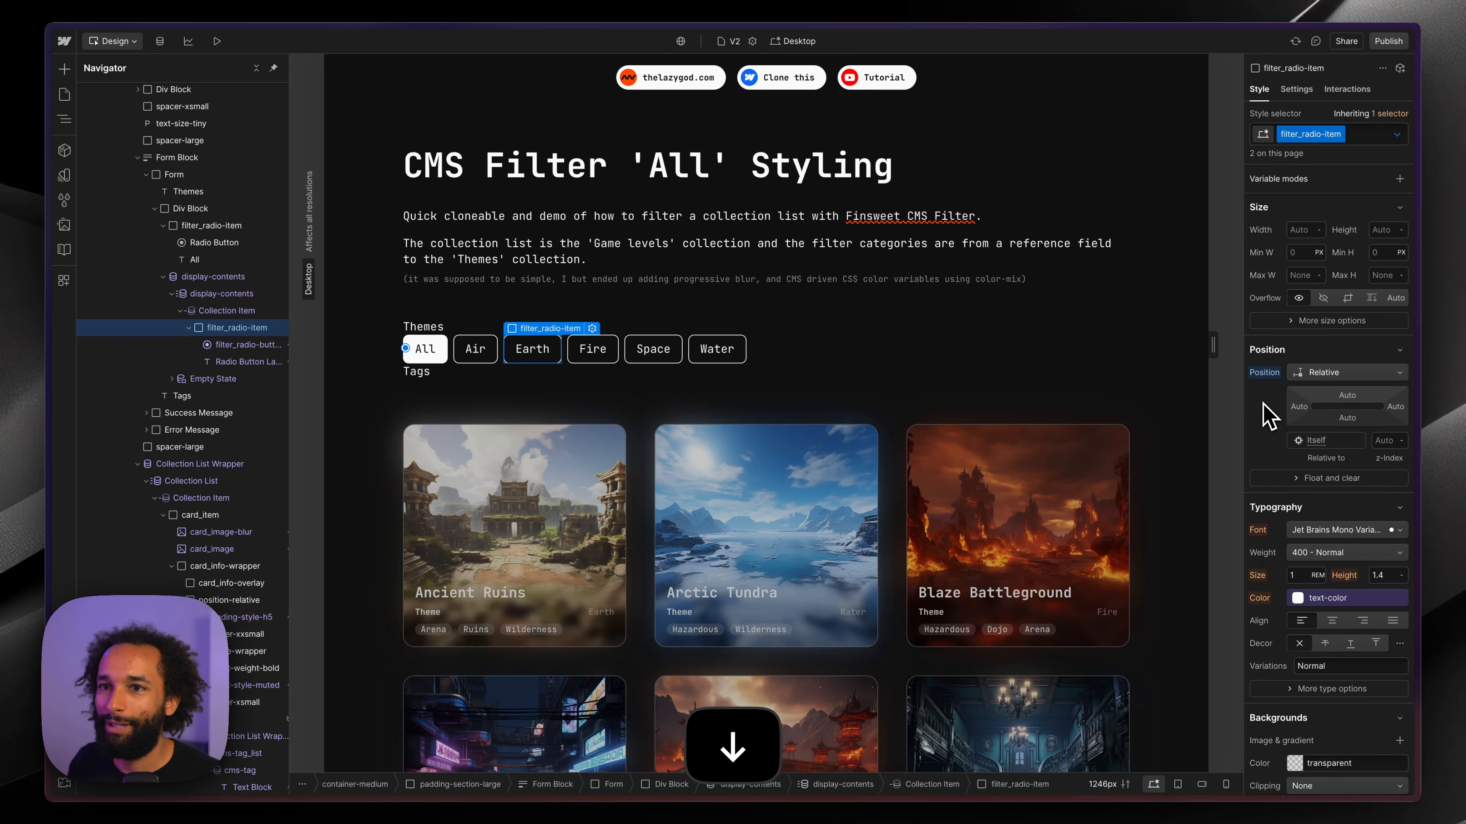
- Set the filter_radio-button class in the Themes collection item to Absolute position, covering its parent with 0% on all sides
{"action": "key", "text": "ctrl+Down"}
{"action": "scroll", "coordinate": [1305, 612], "scroll_direction": "down", "scroll_amount": 8}
{"action": "scroll", "coordinate": [1348, 566], "scroll_direction": "up", "scroll_amount": 8}
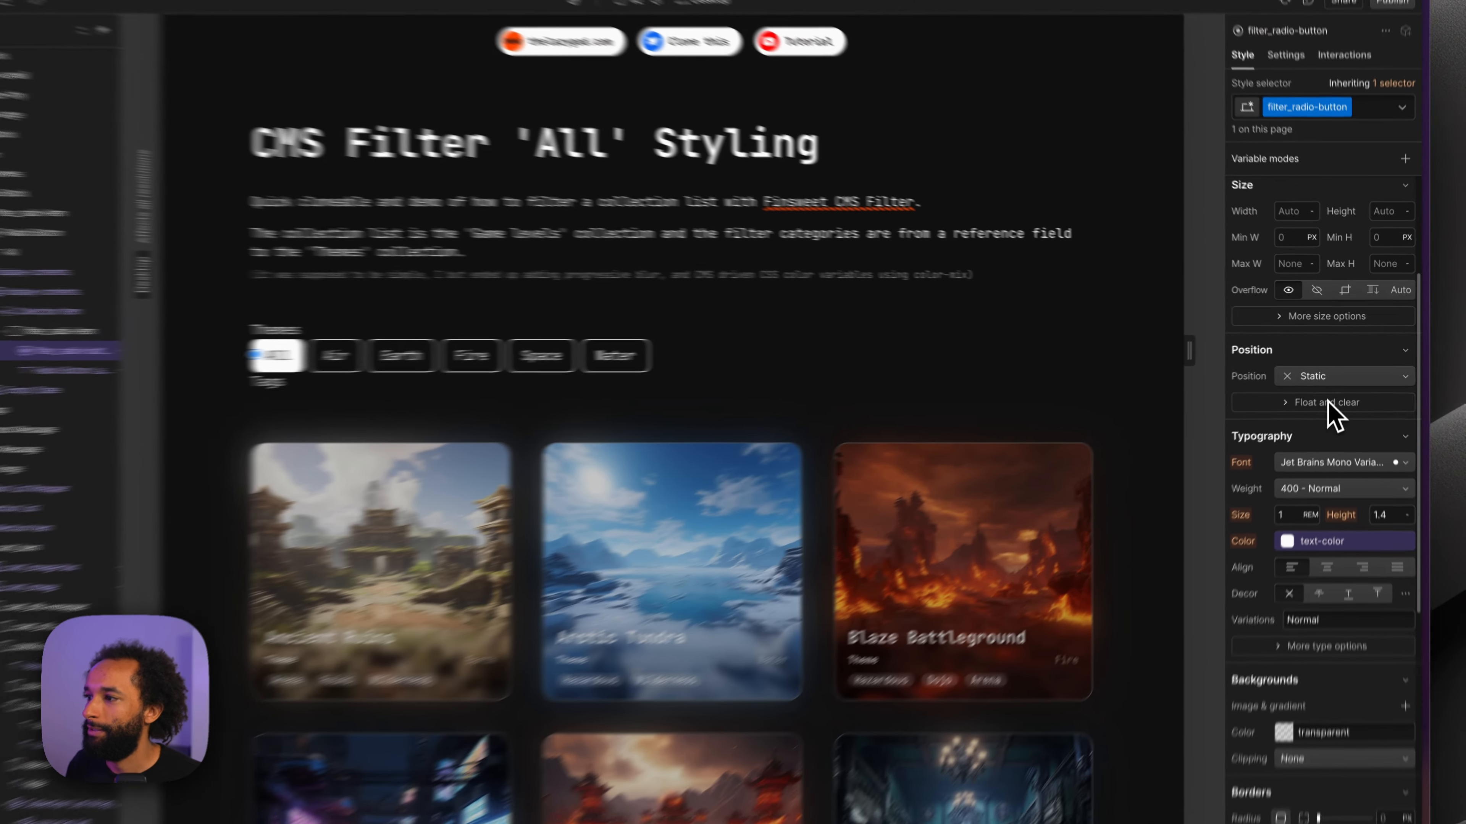
{"action": "left_click", "coordinate": [1327, 370]}
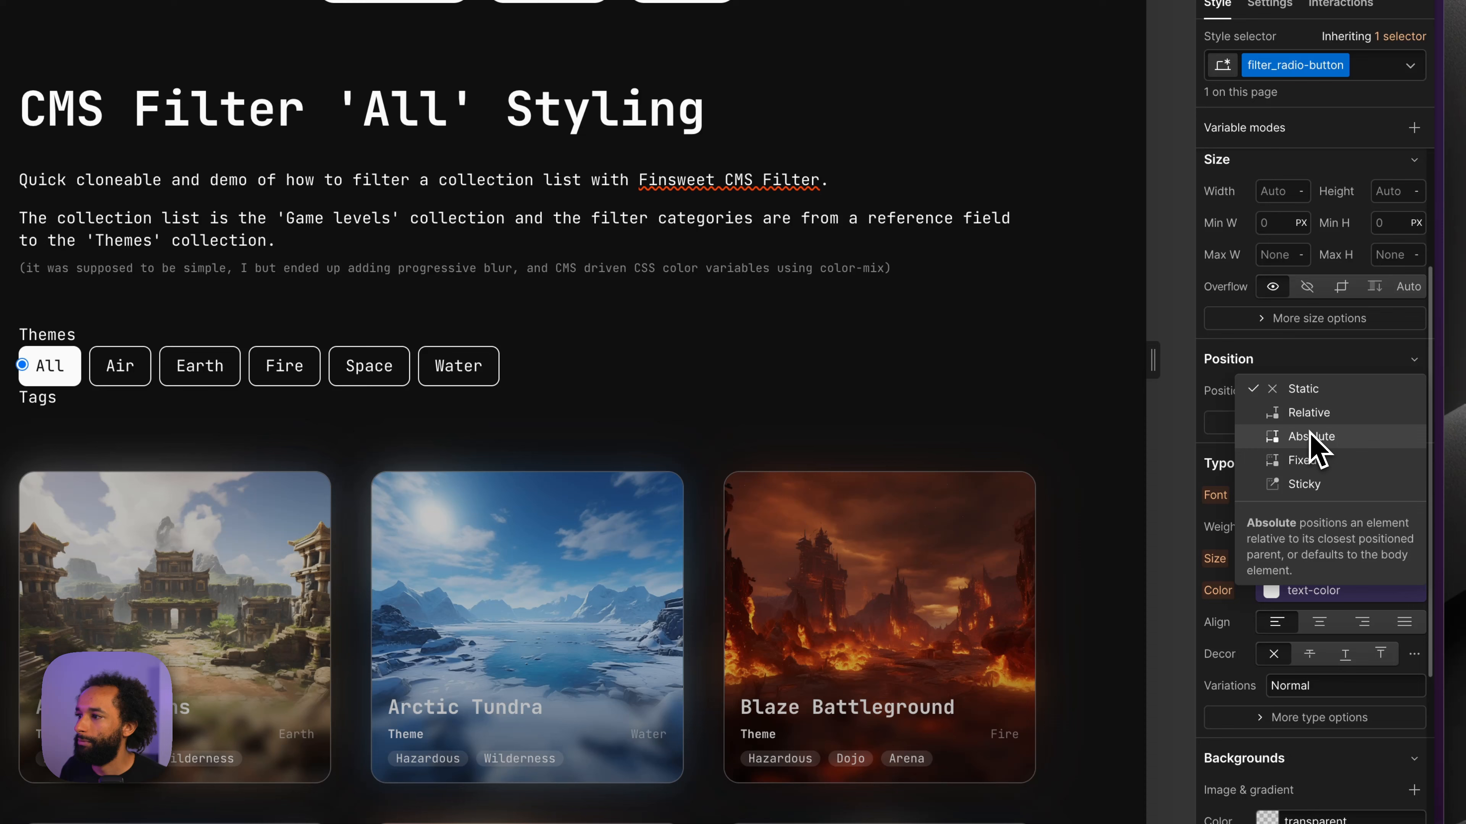
{"action": "left_click", "coordinate": [1317, 437]}
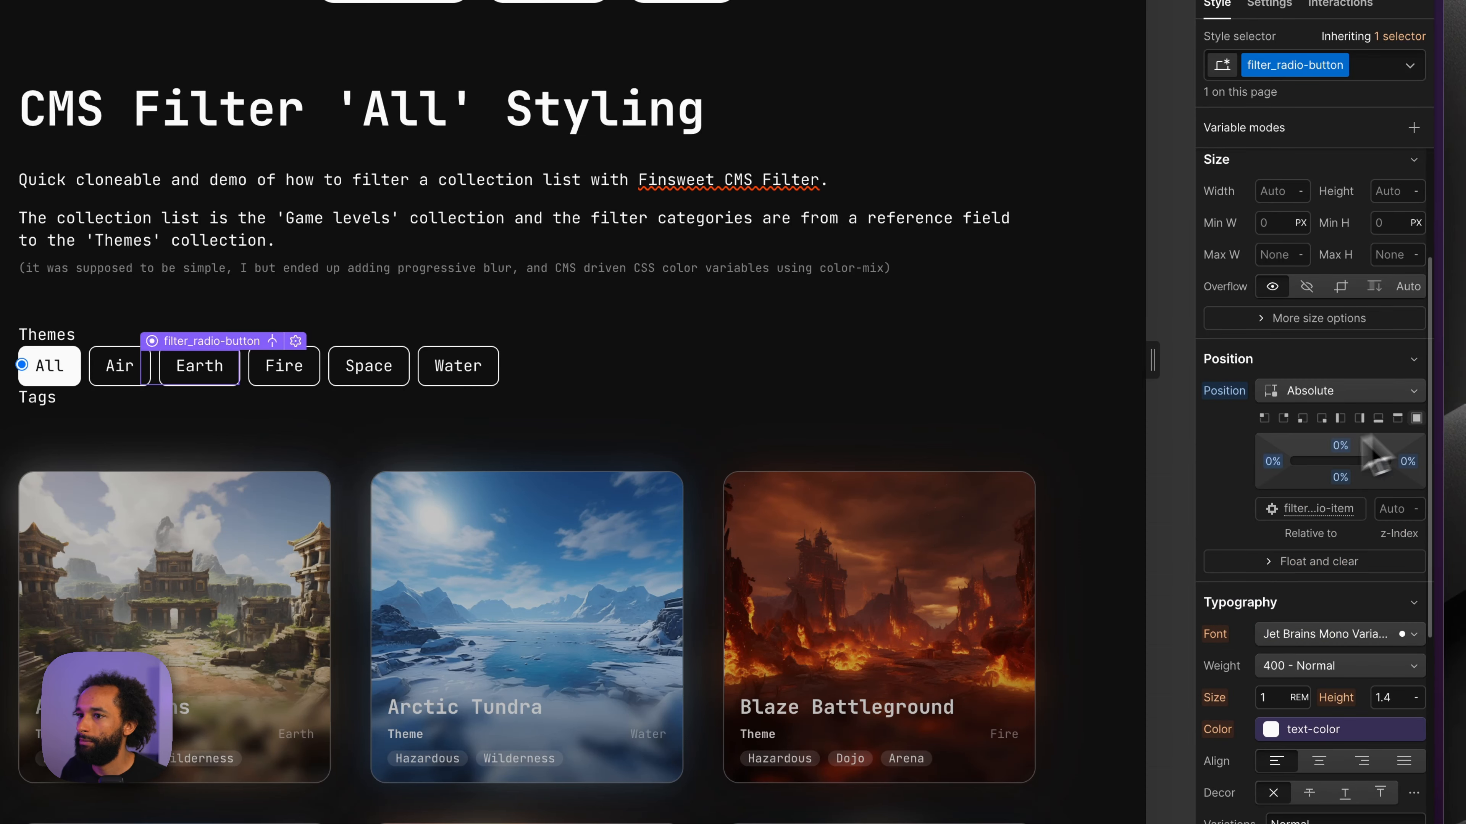
- Set the margin of filter_radio-button to 0 on all four sides
{"action": "scroll", "coordinate": [1239, 464], "scroll_direction": "up", "scroll_amount": 4}
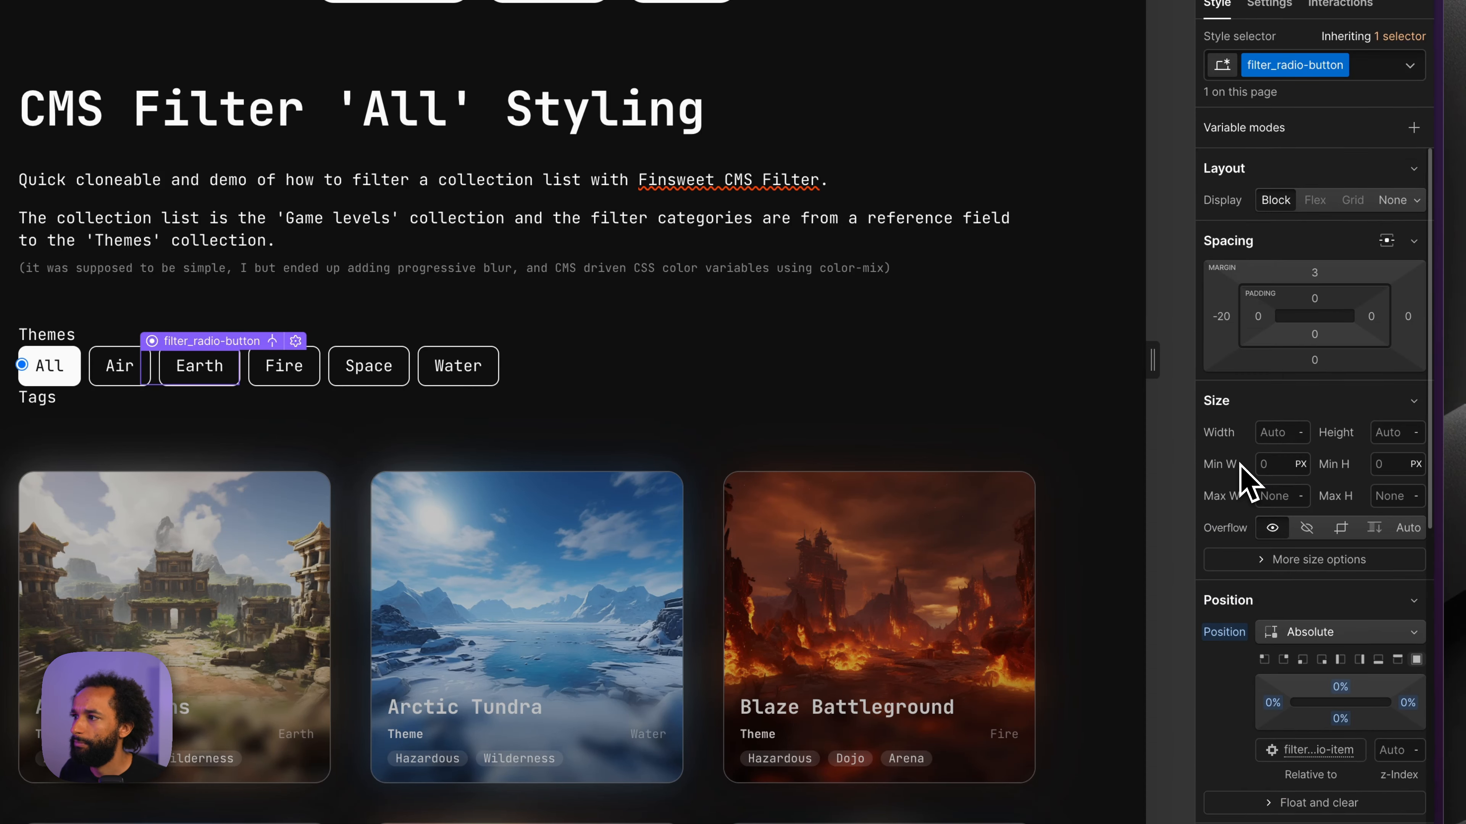
{"action": "left_click", "coordinate": [1229, 326]}
{"action": "type", "text": "0"}
{"action": "key", "text": "shift+alt+Return"}
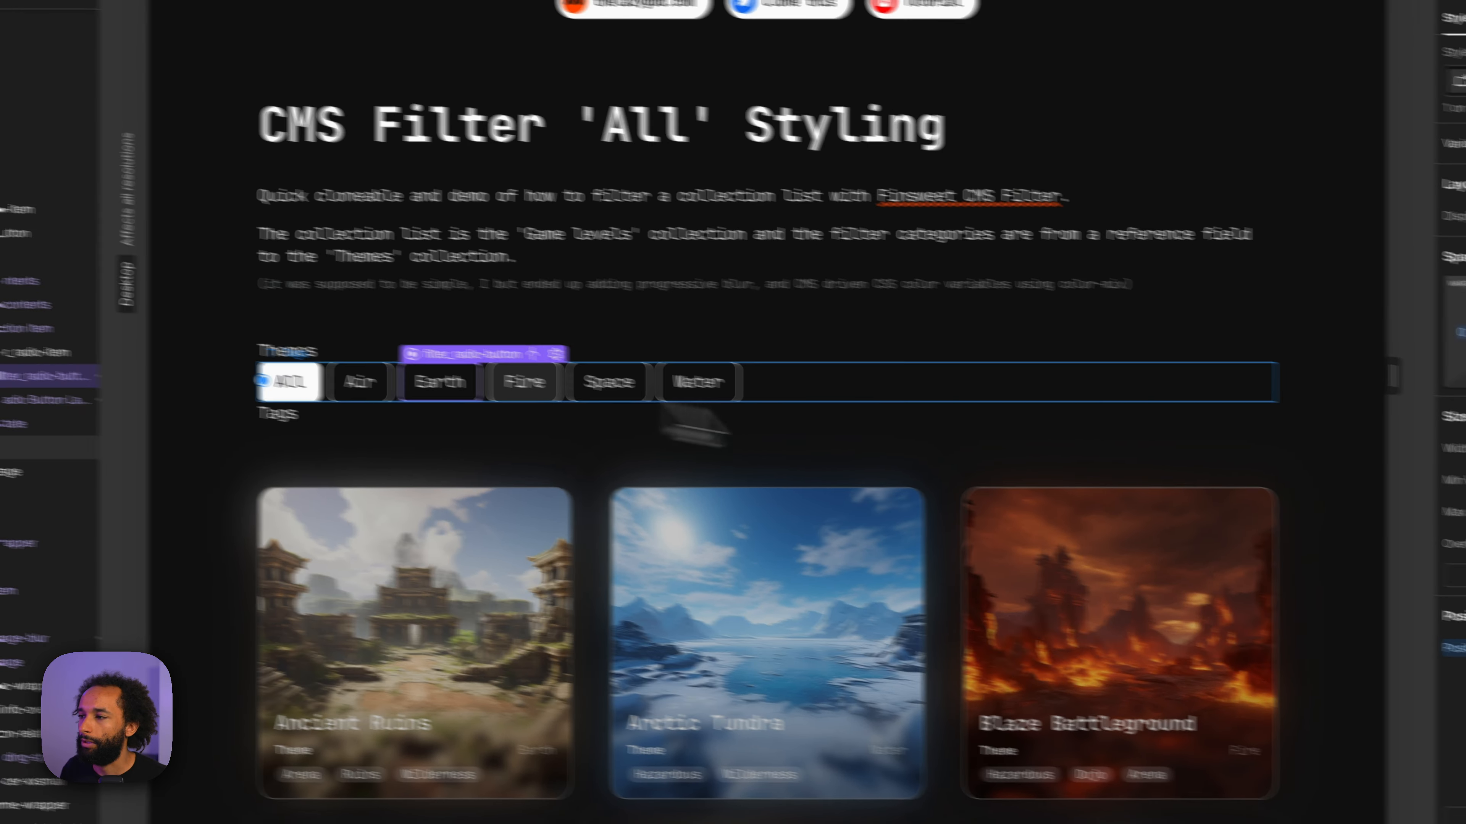
- Give filter_radio-button a custom border radius value of inherit
{"action": "scroll", "coordinate": [1252, 645], "scroll_direction": "down", "scroll_amount": 8}
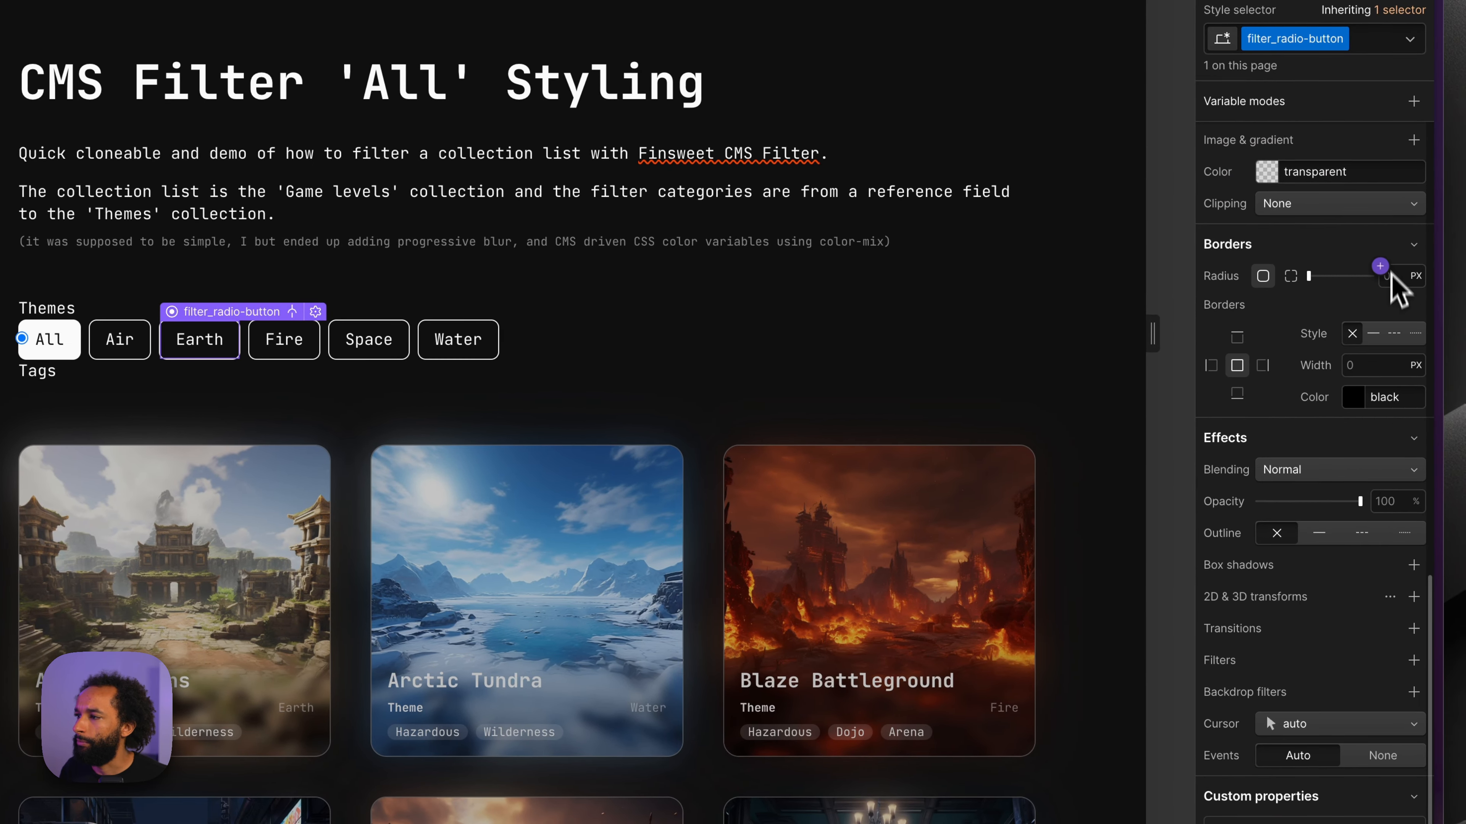
{"action": "left_click", "coordinate": [1380, 267]}
{"action": "left_click", "coordinate": [1380, 267]}
{"action": "key", "text": "shift+equal"}
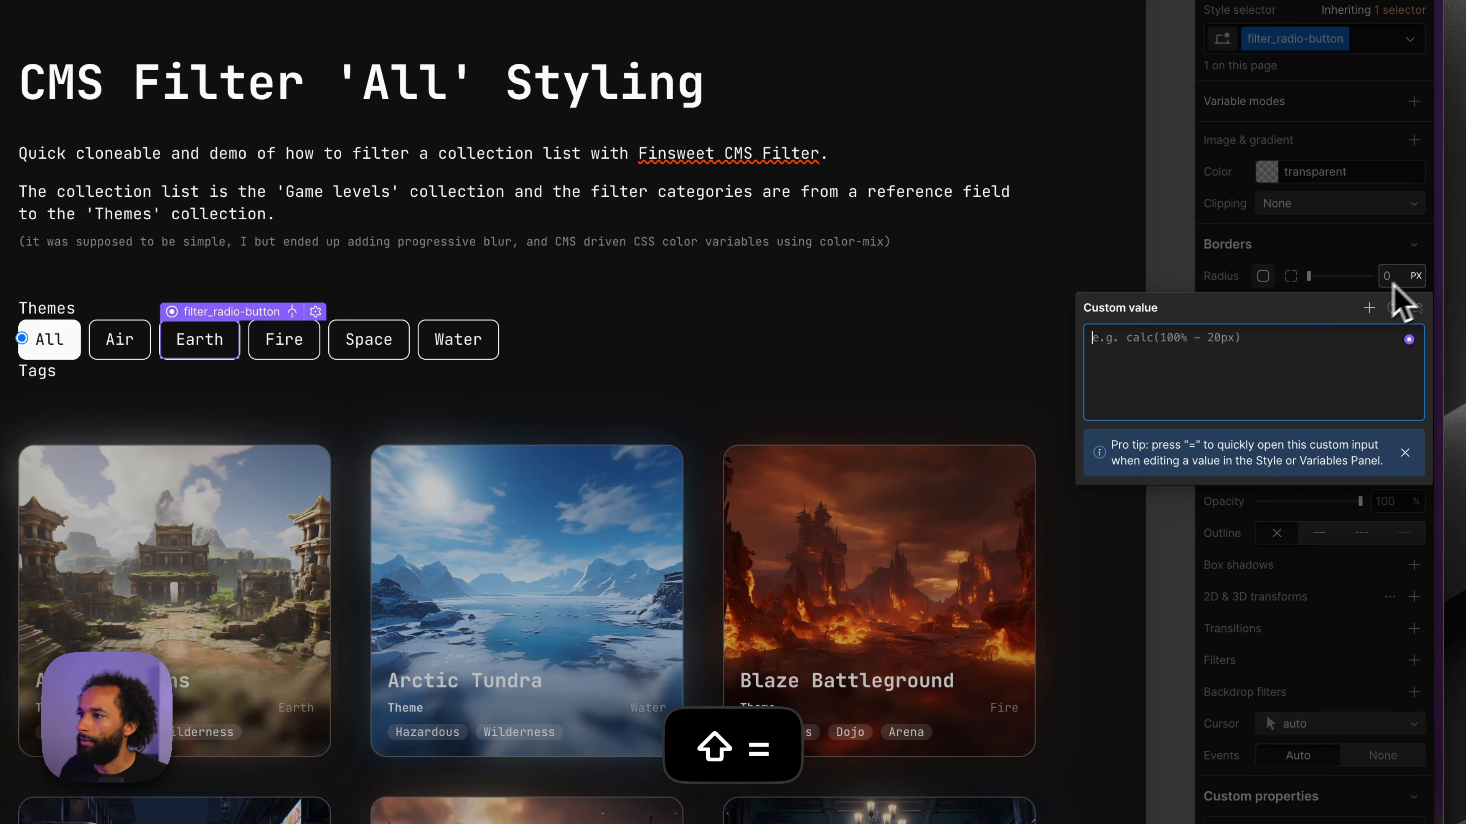
{"action": "type", "text": "in"}
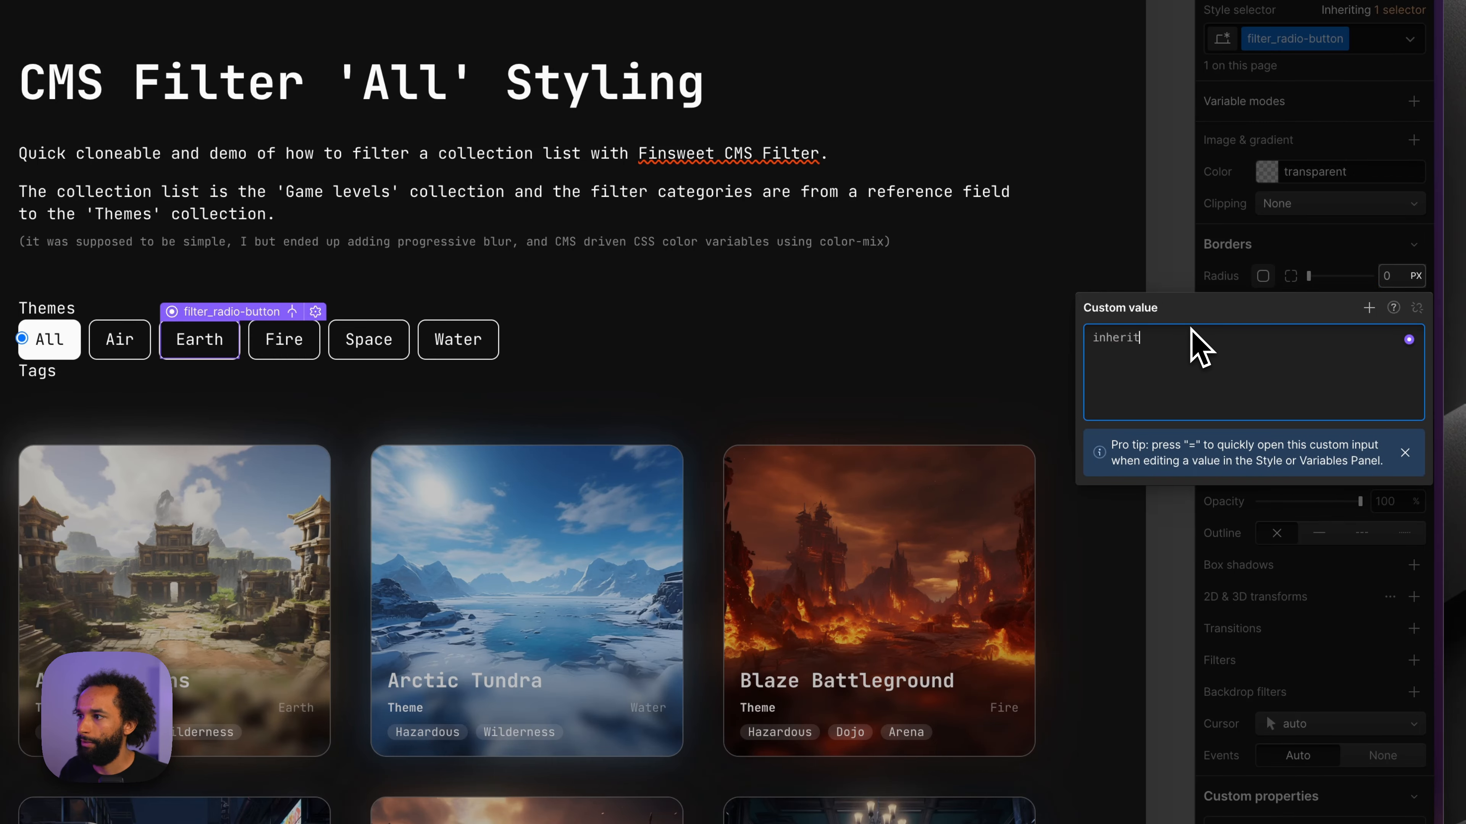
{"action": "type", "text": "herit"}
{"action": "key", "text": "Return"}
- For the Focused (keyboard) state of filter_radio-button, add a solid 3 px outline with 0 px offset in accent-color
{"action": "left_click", "coordinate": [1409, 38]}
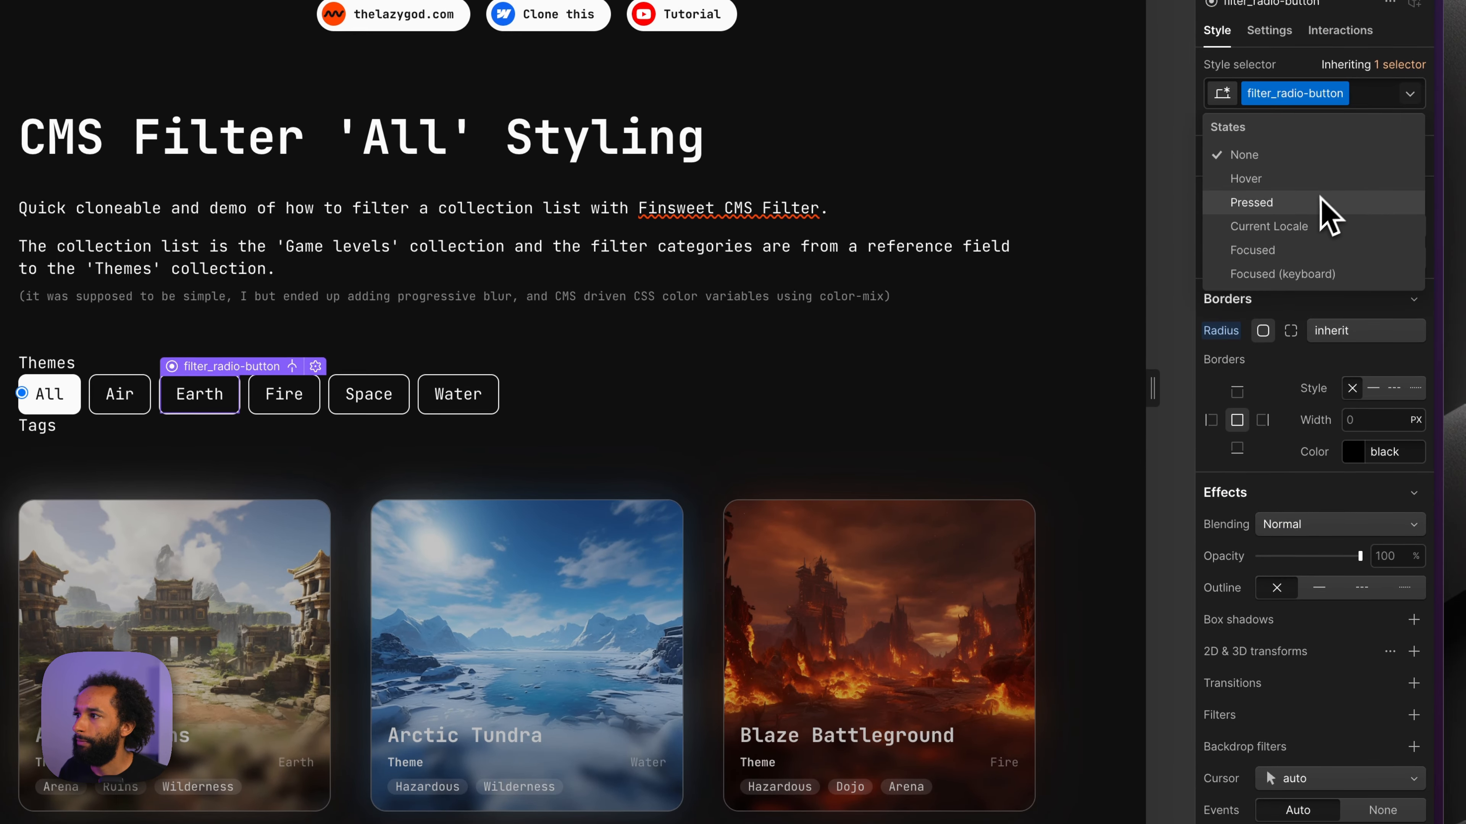
{"action": "left_click", "coordinate": [1315, 276]}
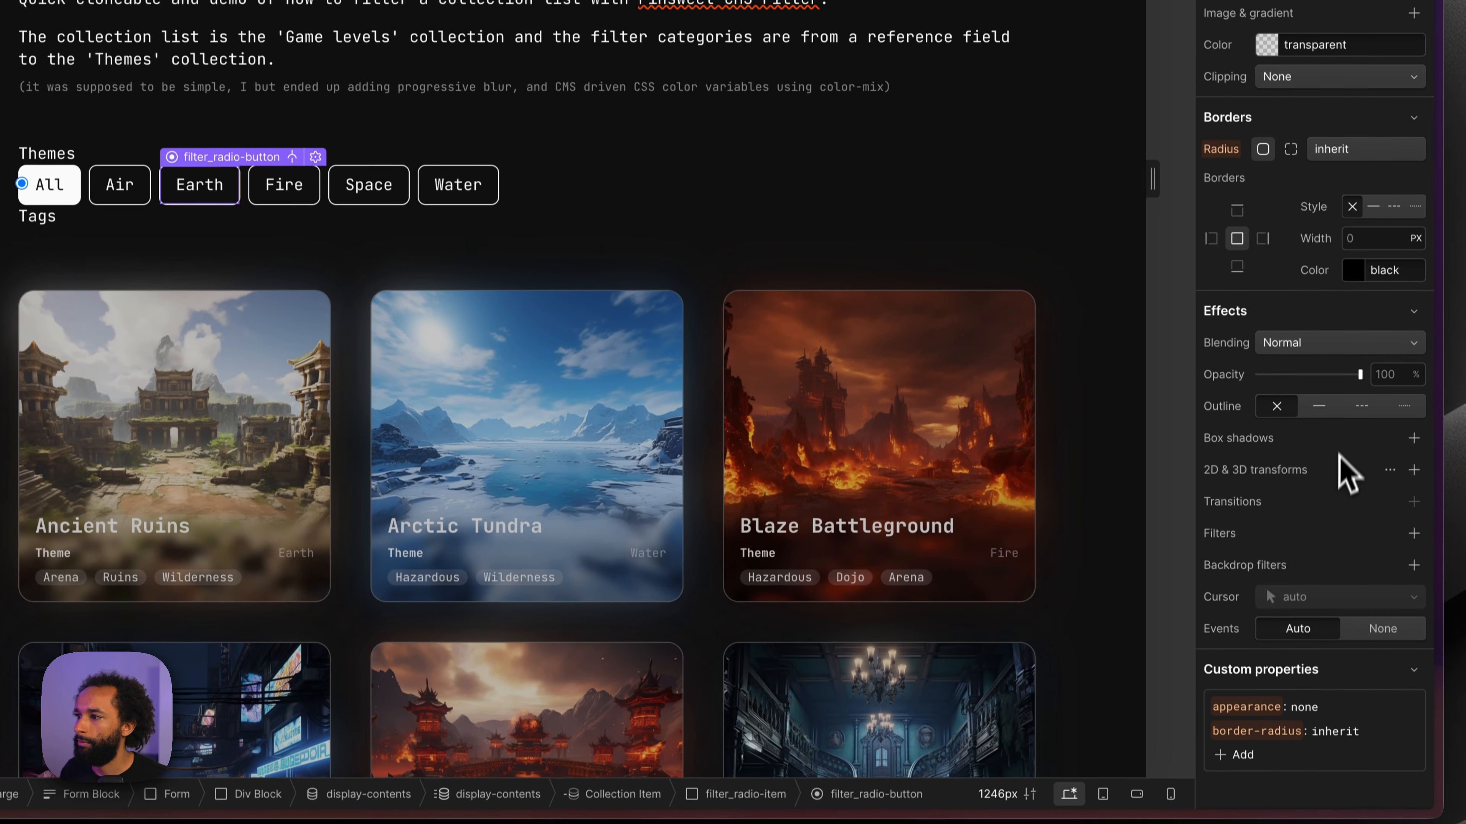
{"action": "left_click", "coordinate": [1319, 407]}
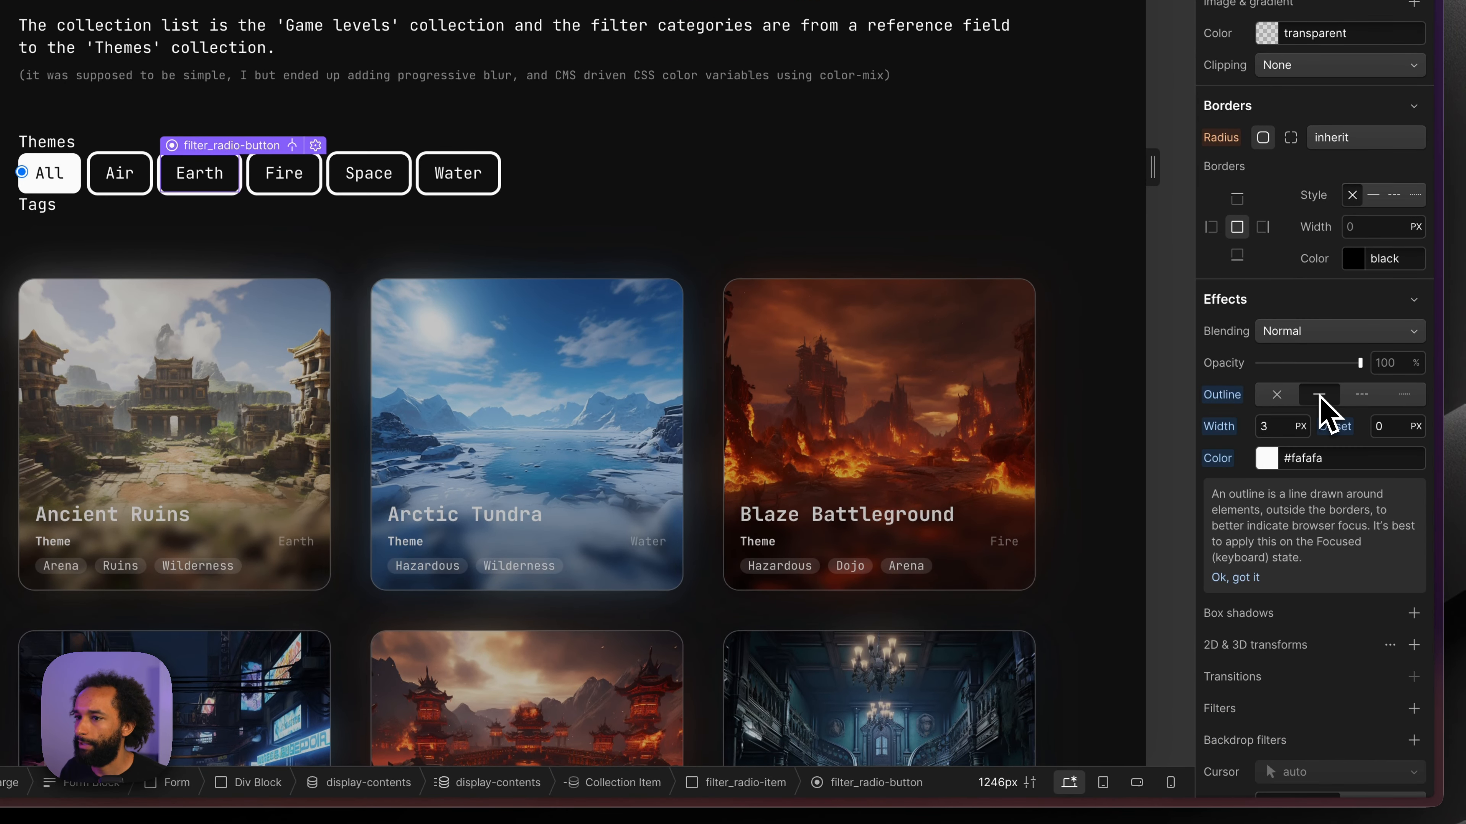
{"action": "left_click", "coordinate": [1264, 458]}
{"action": "left_click", "coordinate": [1256, 661]}
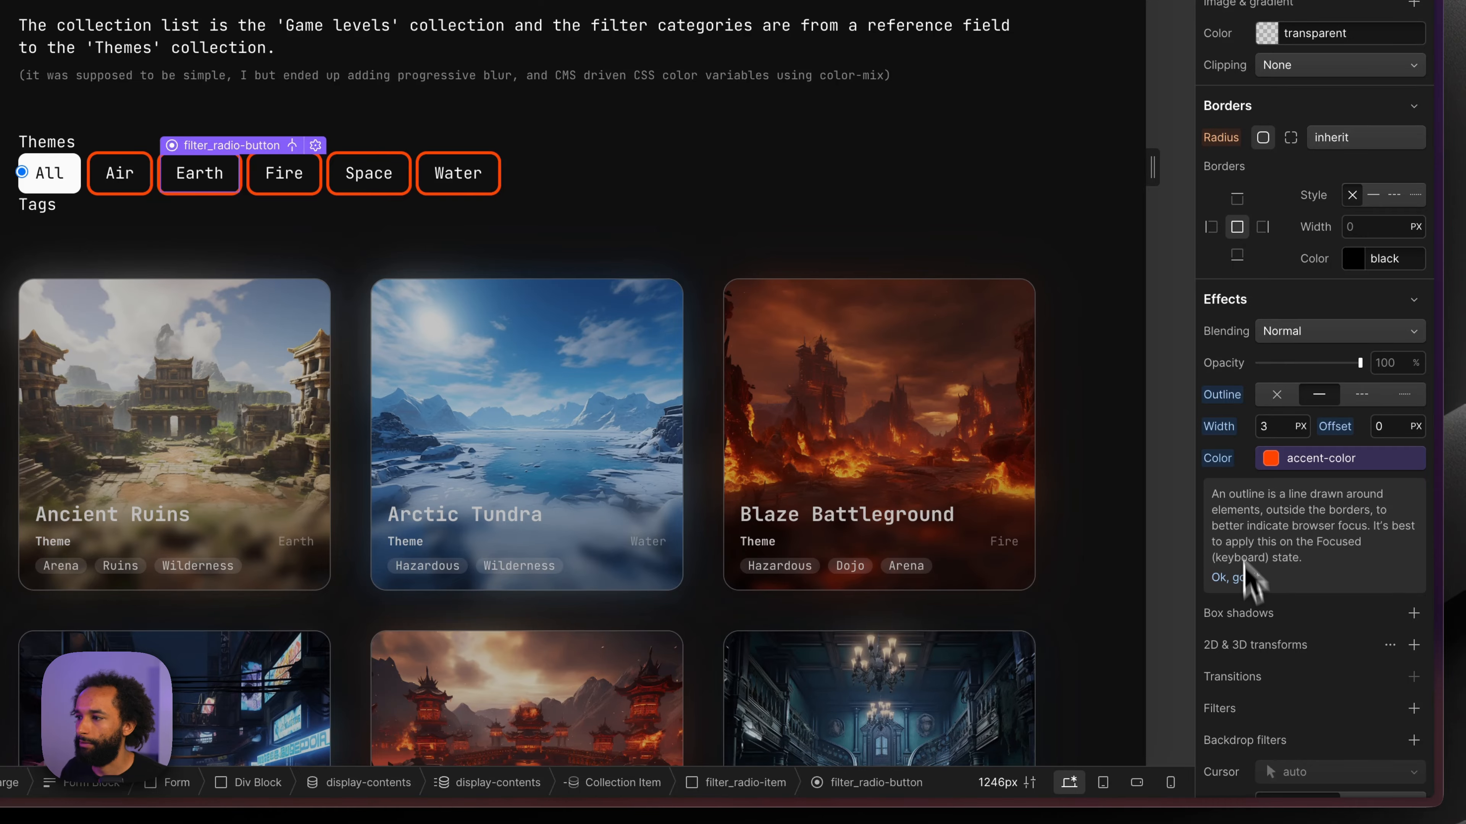
- Apply the filter_radio-button class to the All item's radio button and publish the site to the staging domain
{"action": "key", "text": "super+Return"}
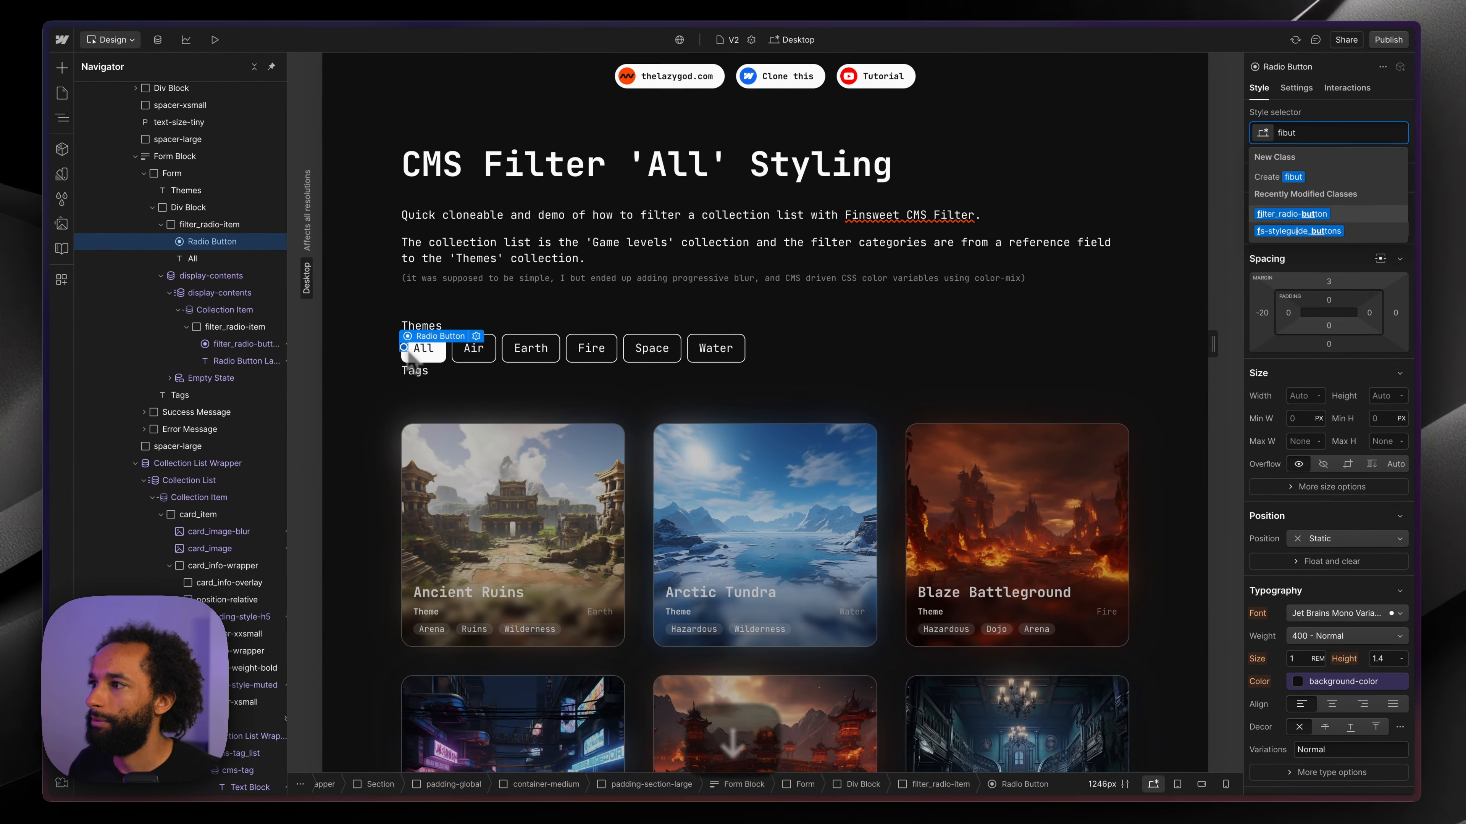
{"action": "key", "text": "Down"}
{"action": "left_click", "coordinate": [1387, 41]}
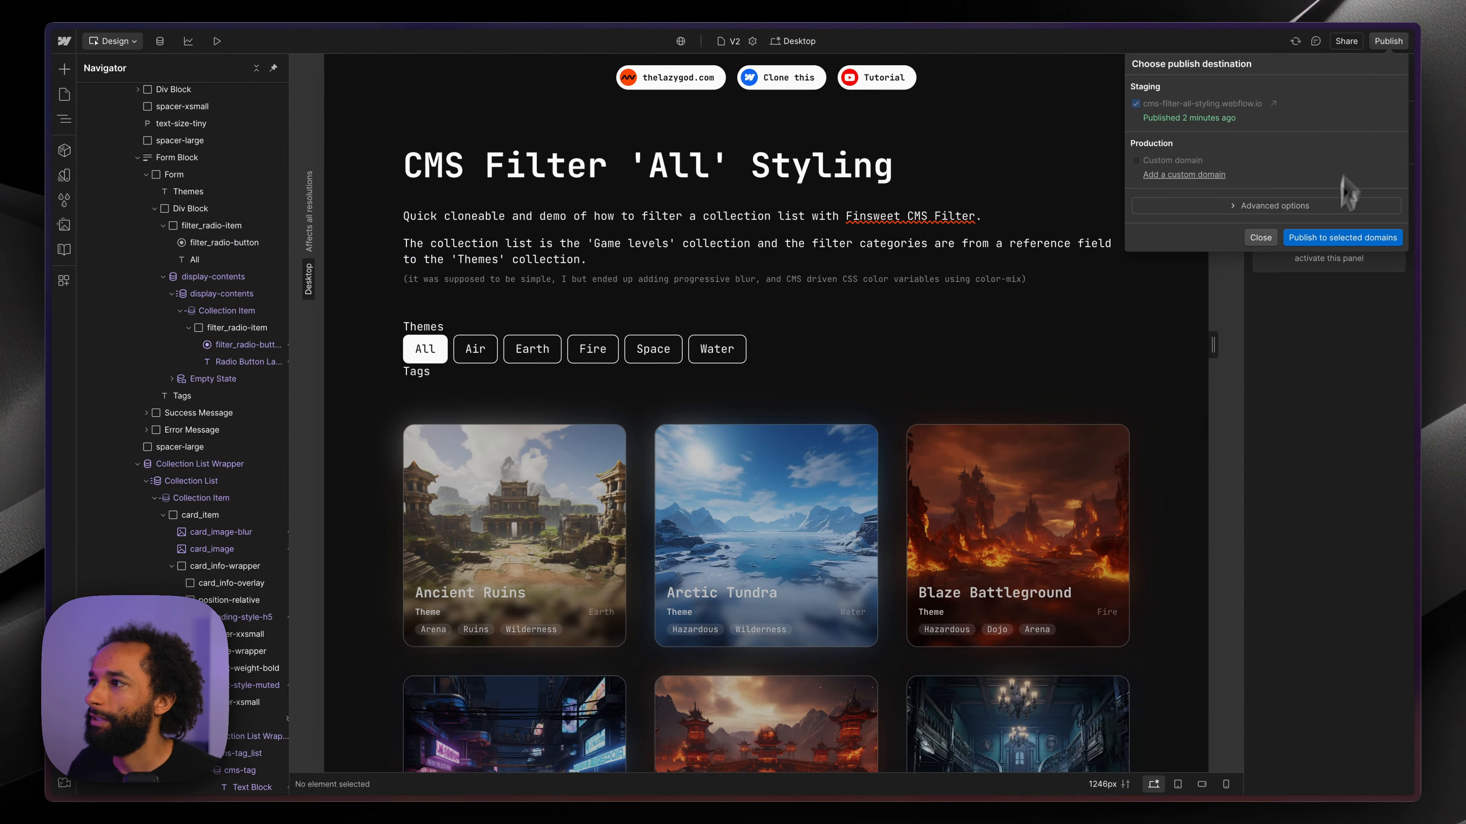
{"action": "left_click", "coordinate": [1340, 237]}
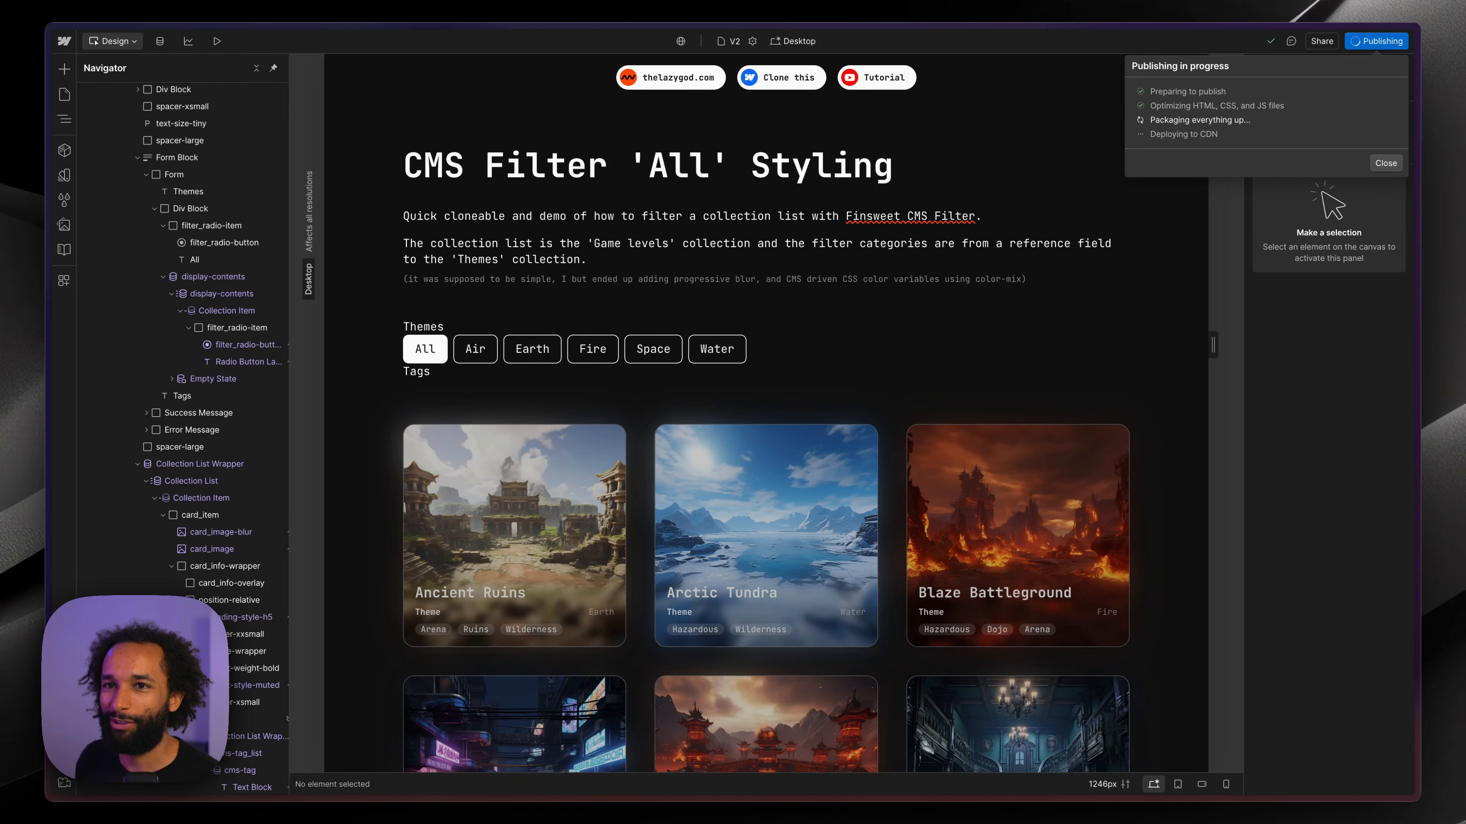
- Reload the published page and cycle through the theme filters with the keyboard to check the focus outline and filtering
{"action": "key", "text": "super+r"}
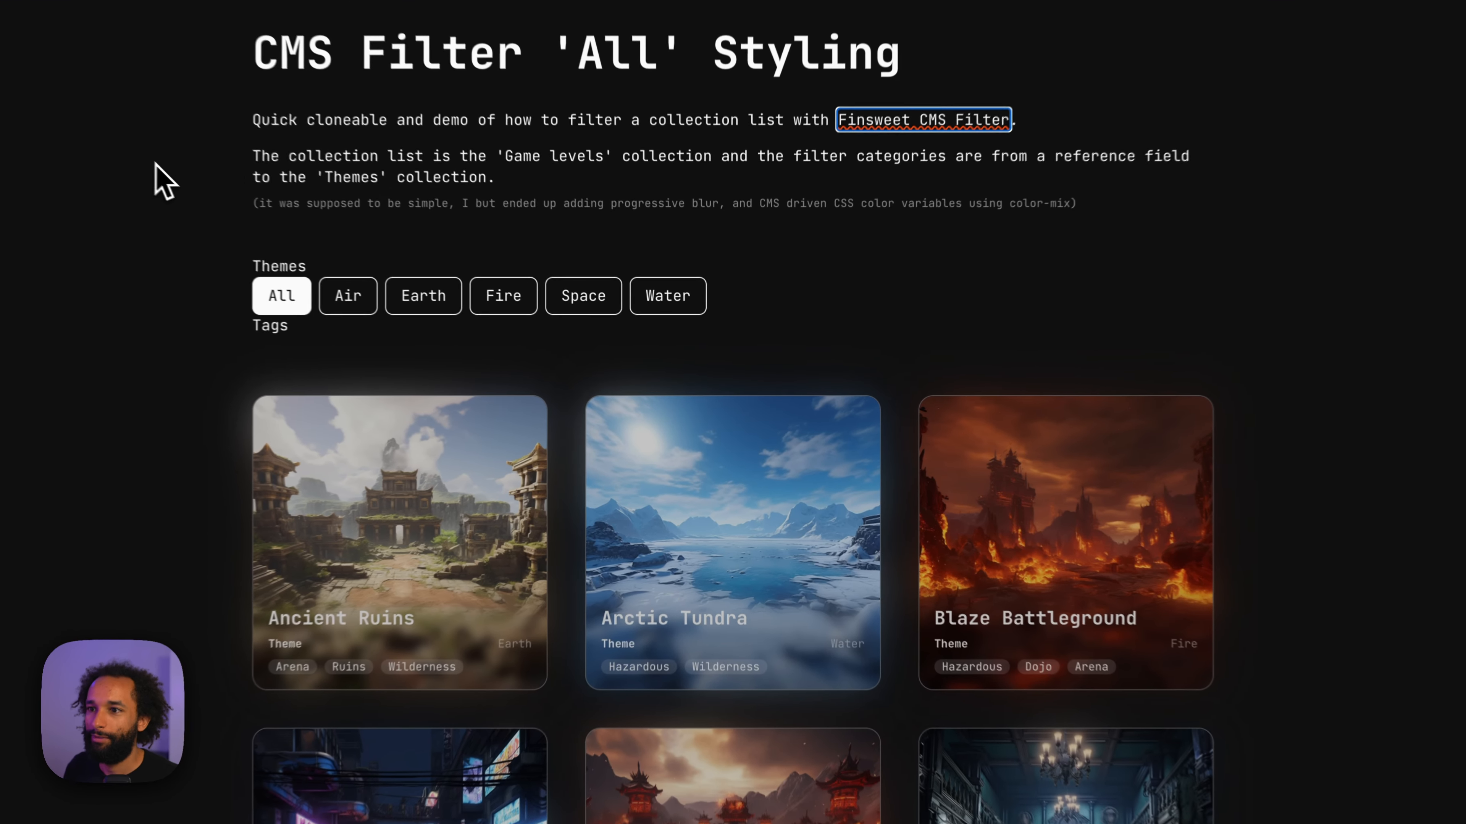
{"action": "key", "text": "Tab"}
{"action": "key", "text": "Right"}
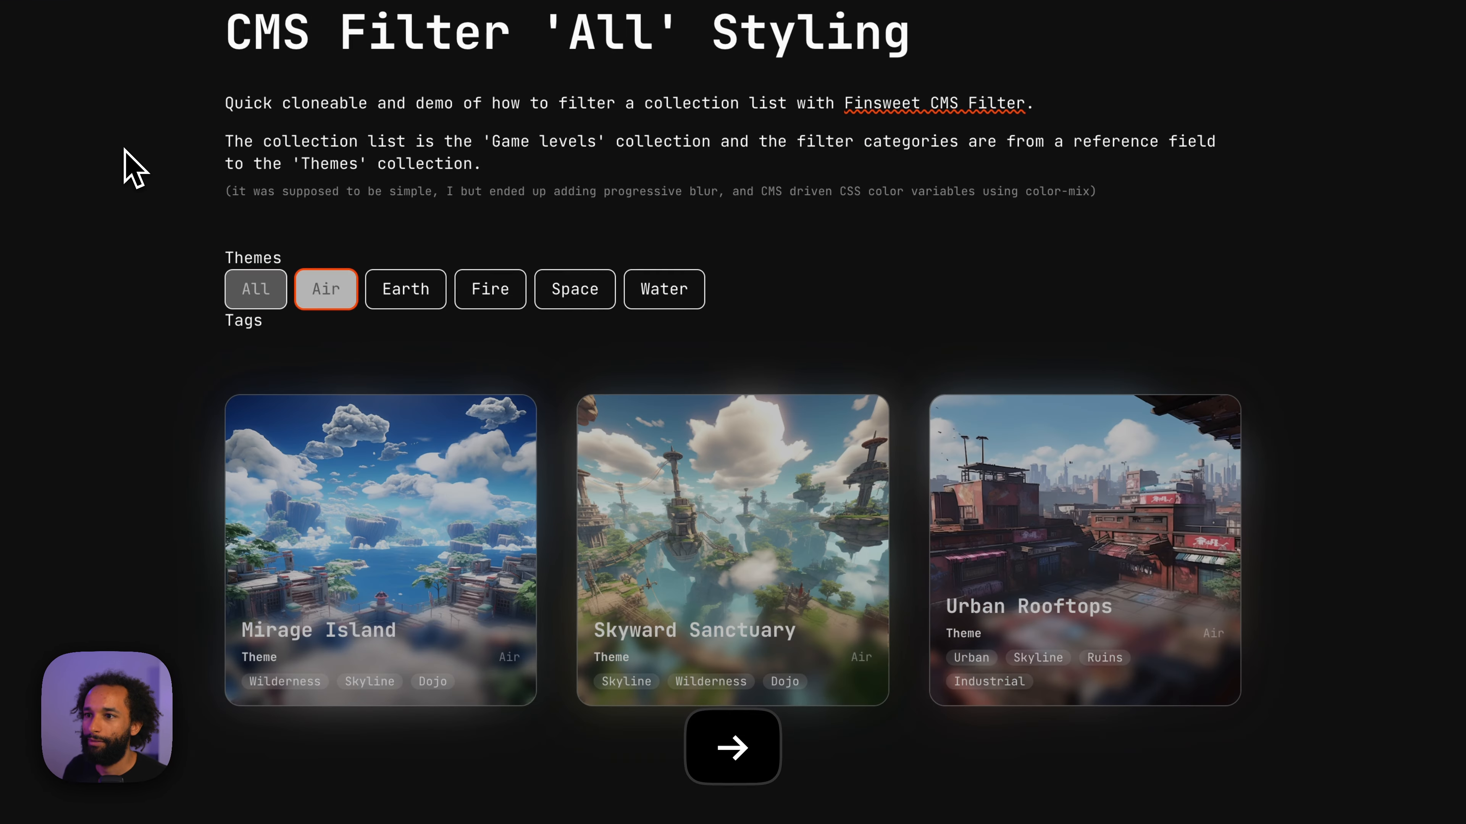
{"action": "key", "text": "Right"}
{"action": "key", "text": "Right"}
{"action": "key", "text": "Right"}
{"action": "key", "text": "Left"}
{"action": "key", "text": "Left"}
{"action": "key", "text": "Right"}
{"action": "key", "text": "Right"}
{"action": "key", "text": "Right"}
{"action": "key", "text": "Right"}
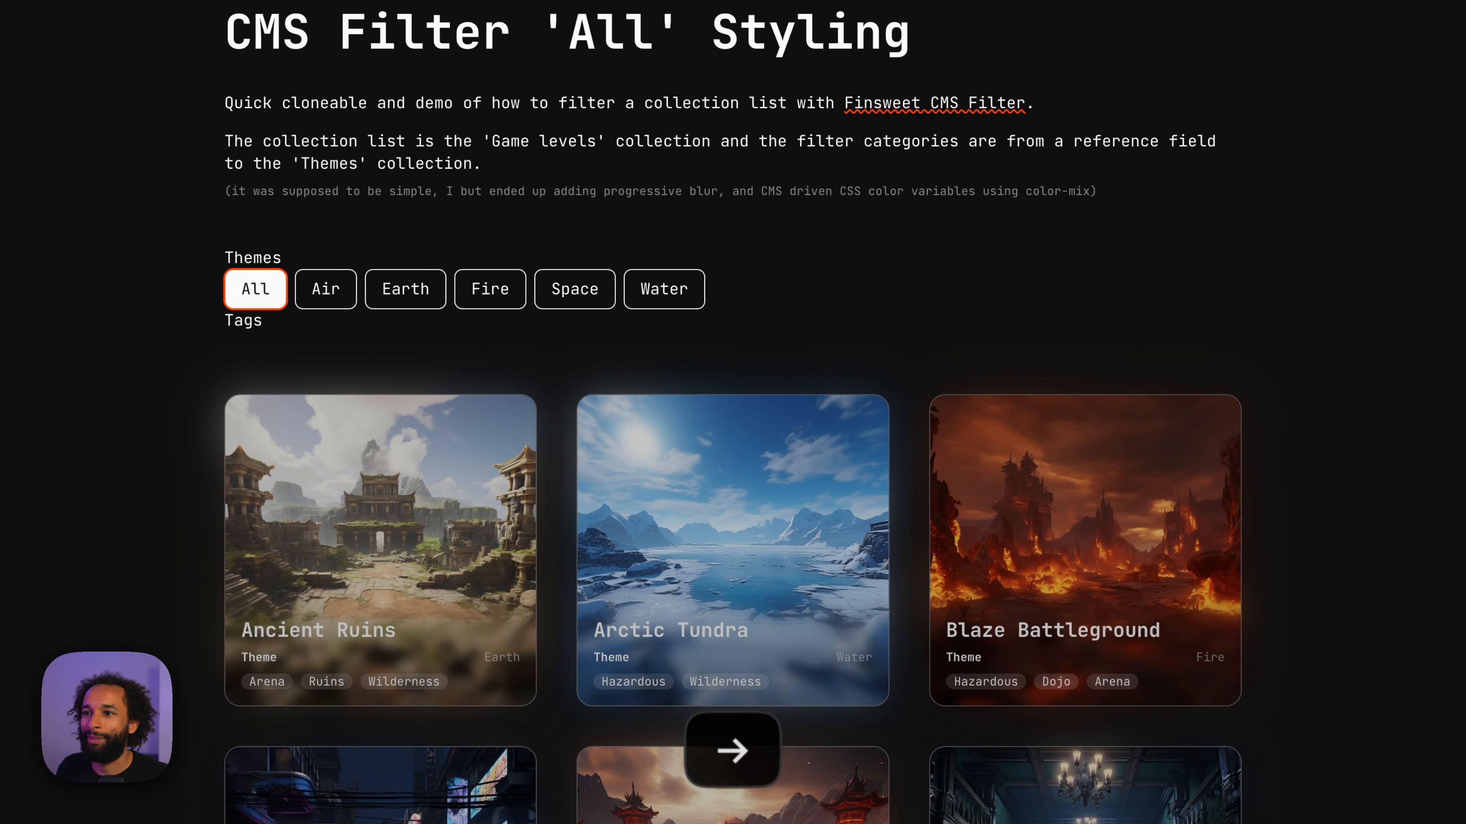
{"action": "key", "text": "Right"}
{"action": "key", "text": "Right"}
{"action": "key", "text": "Right"}
{"action": "key", "text": "Right"}
{"action": "key", "text": "Right"}
{"action": "key", "text": "Right"}
{"action": "key", "text": "Right"}
{"action": "key", "text": "Right"}
{"action": "key", "text": "Right"}
{"action": "key", "text": "Right"}
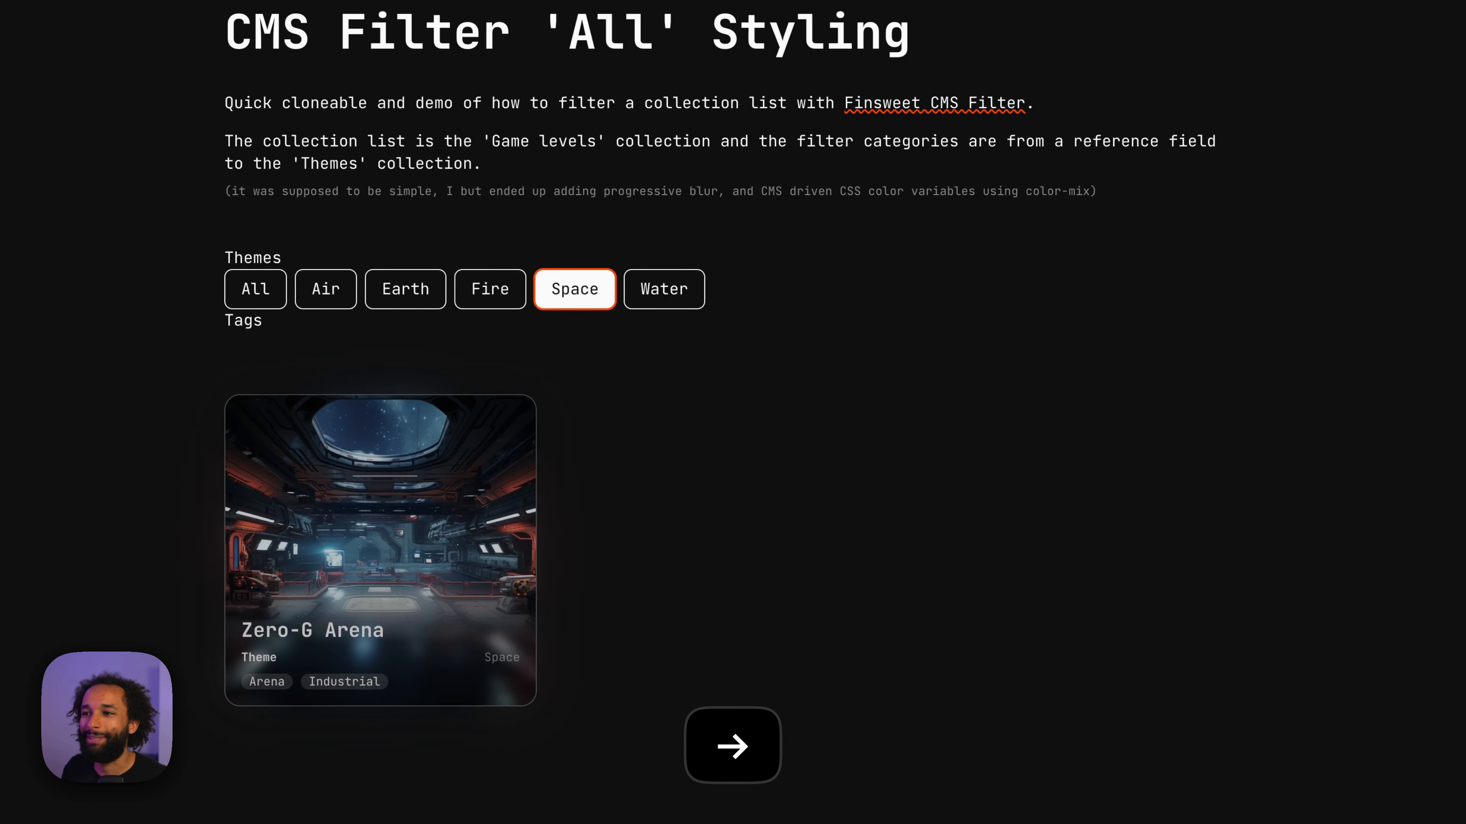
{"action": "key", "text": "Left"}
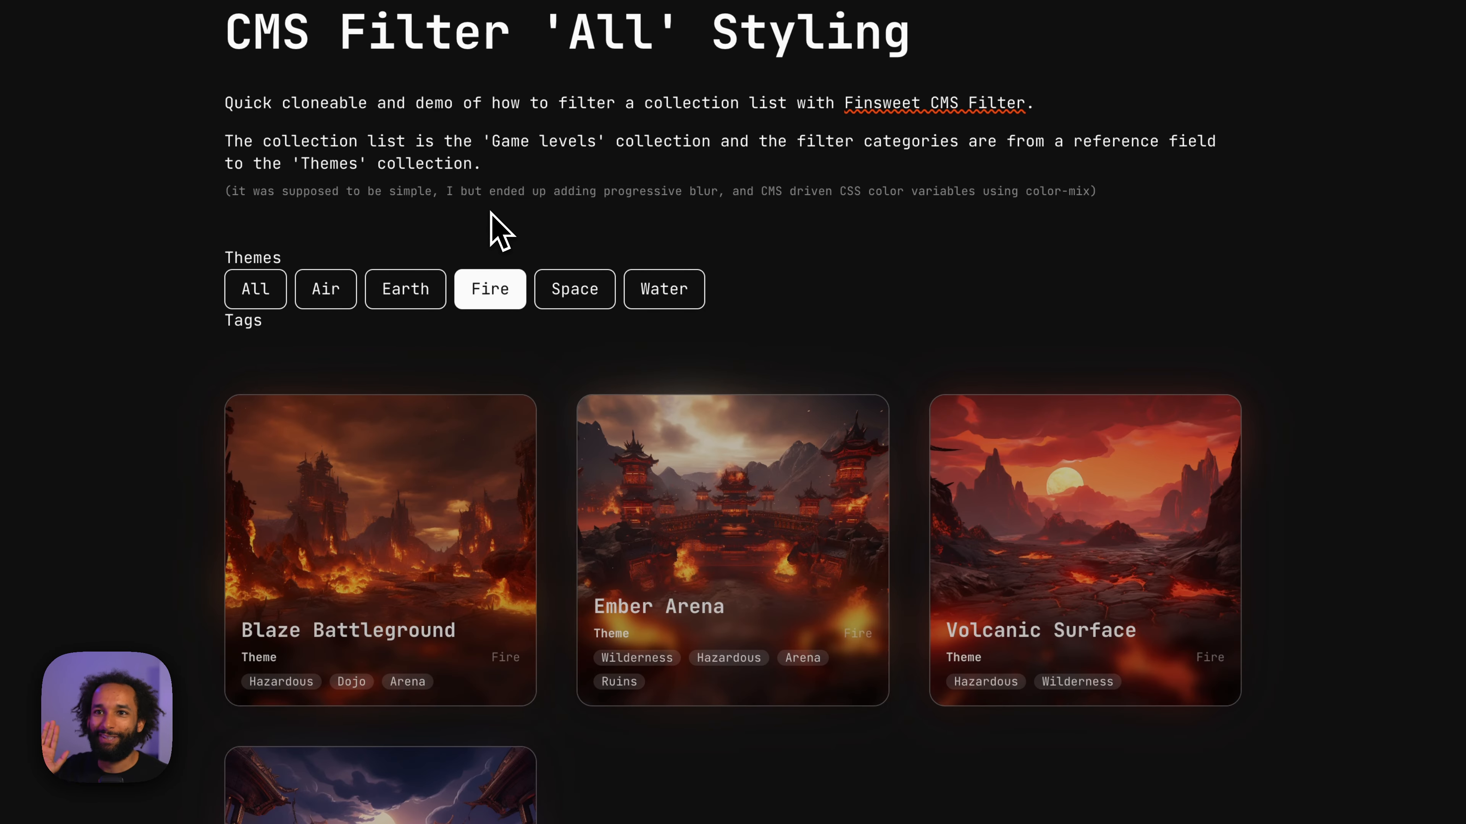
- Check pointer selection of the theme filters by choosing Space, Earth, Air and finally All
{"action": "left_click", "coordinate": [573, 288]}
{"action": "left_click", "coordinate": [405, 294]}
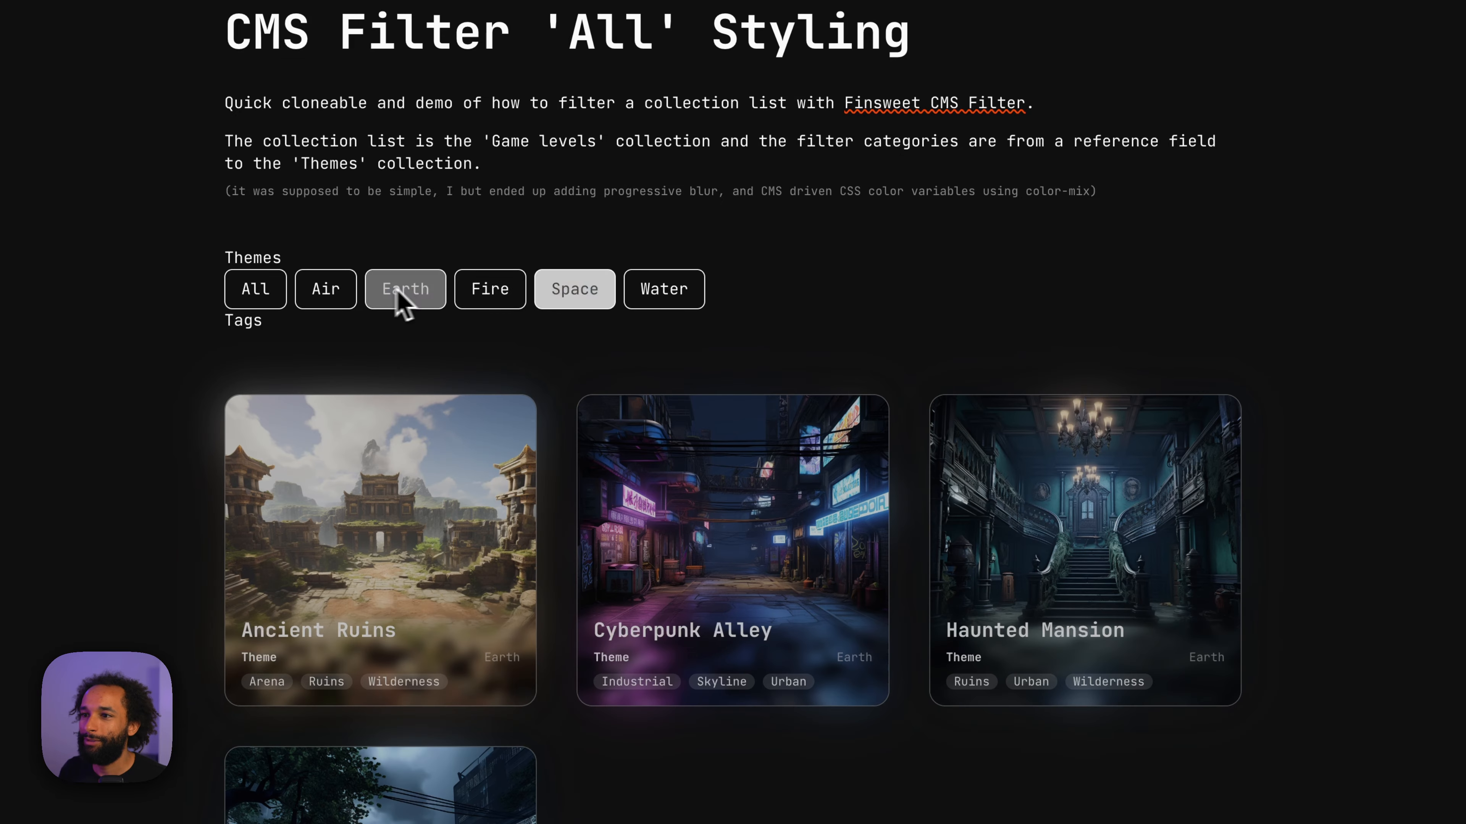
{"action": "left_click", "coordinate": [323, 292]}
{"action": "left_click", "coordinate": [260, 294]}
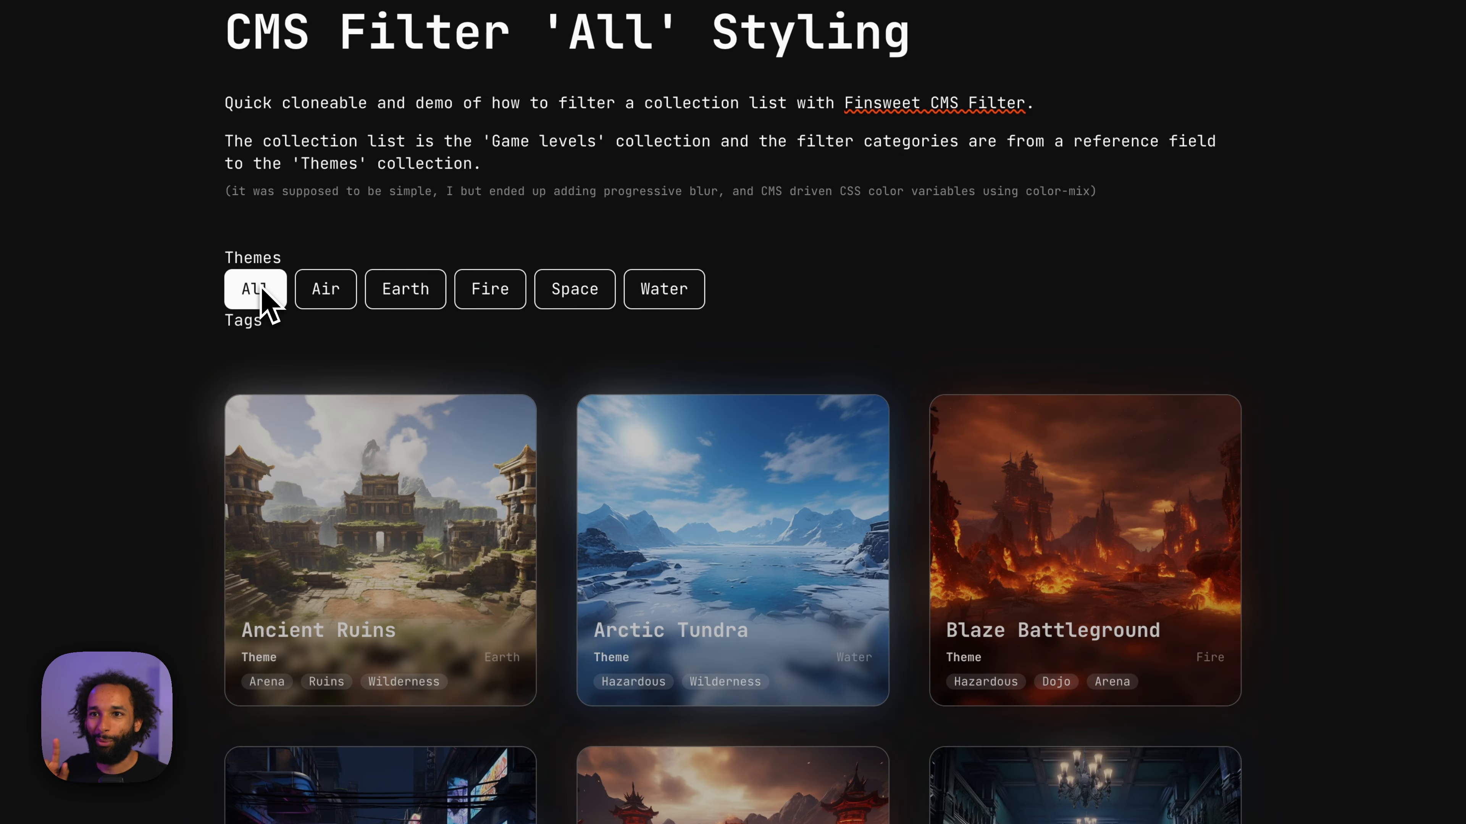
- Back in the Webflow Designer, set the cursor of the filter_radio-button class to pointer
{"action": "key", "text": "ctrl+Tab"}
{"action": "left_click", "coordinate": [695, 324]}
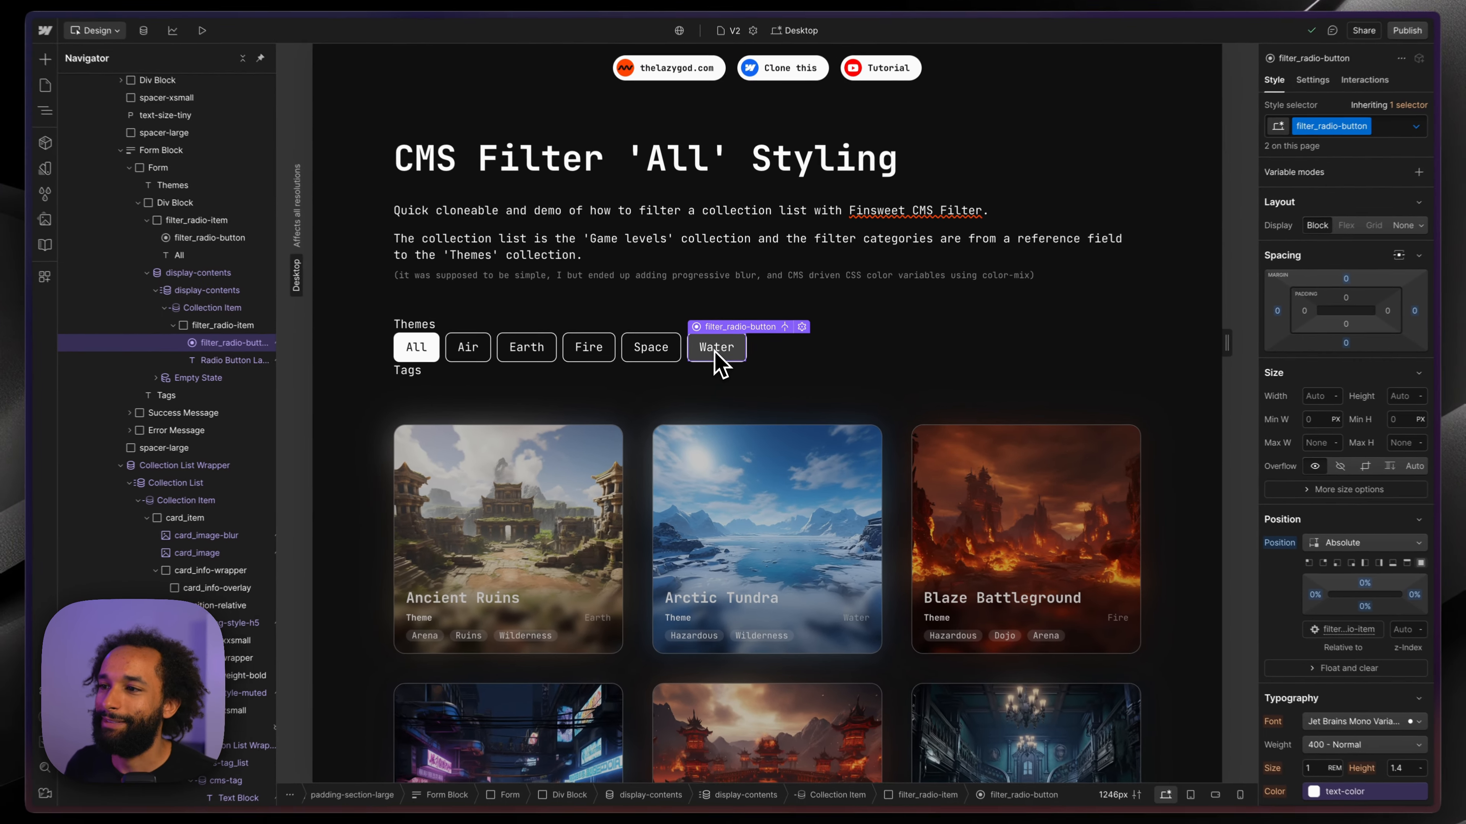
{"action": "scroll", "coordinate": [1316, 606], "scroll_direction": "down", "scroll_amount": 10}
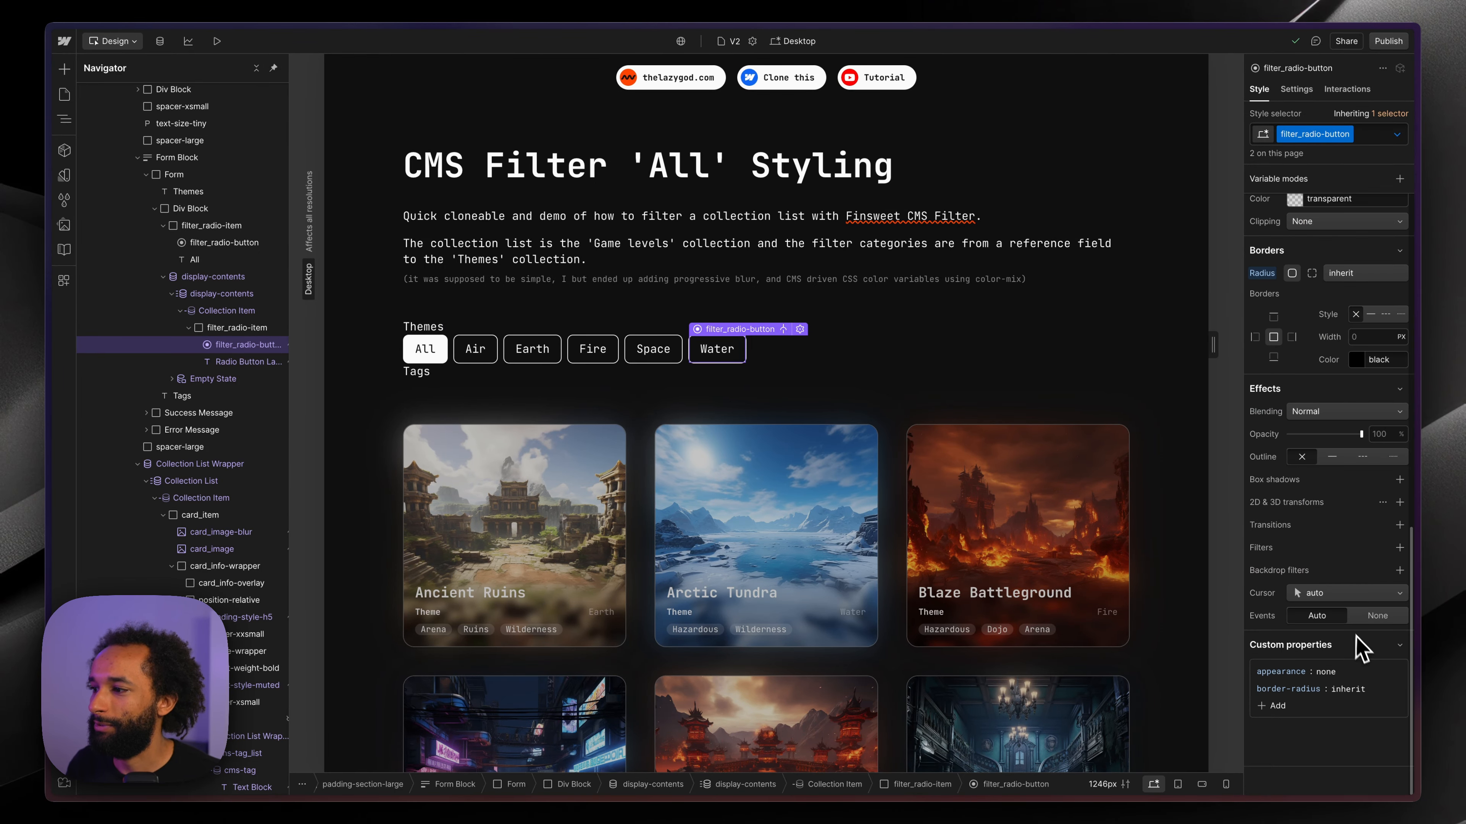
{"action": "left_click", "coordinate": [1332, 598]}
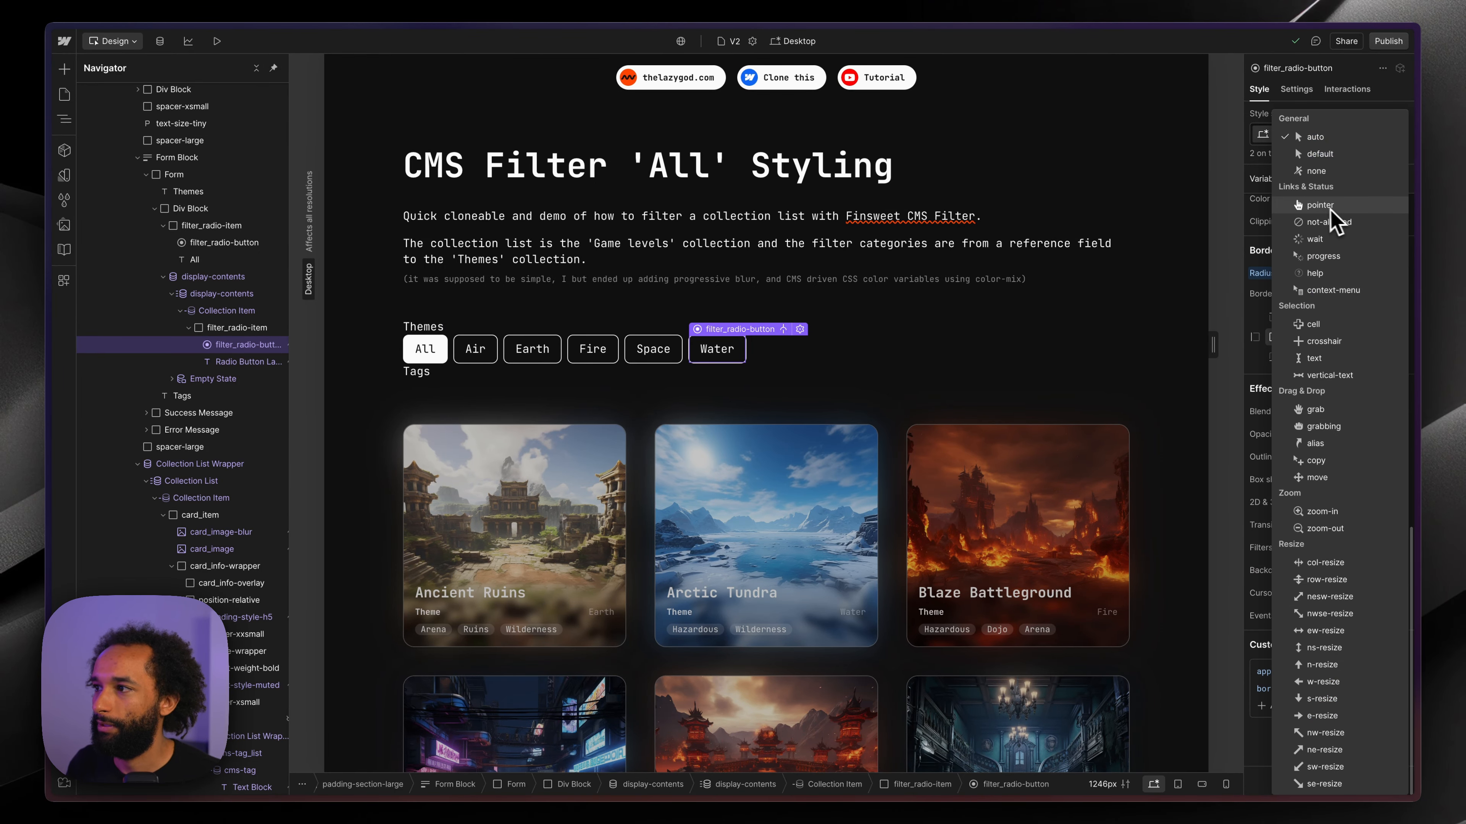
{"action": "key", "text": "Escape"}
- Widen the Navigator and space the form with spacer-xsmall below the Themes and Tags labels and spacer-small above Tags
{"action": "left_click", "coordinate": [271, 361]}
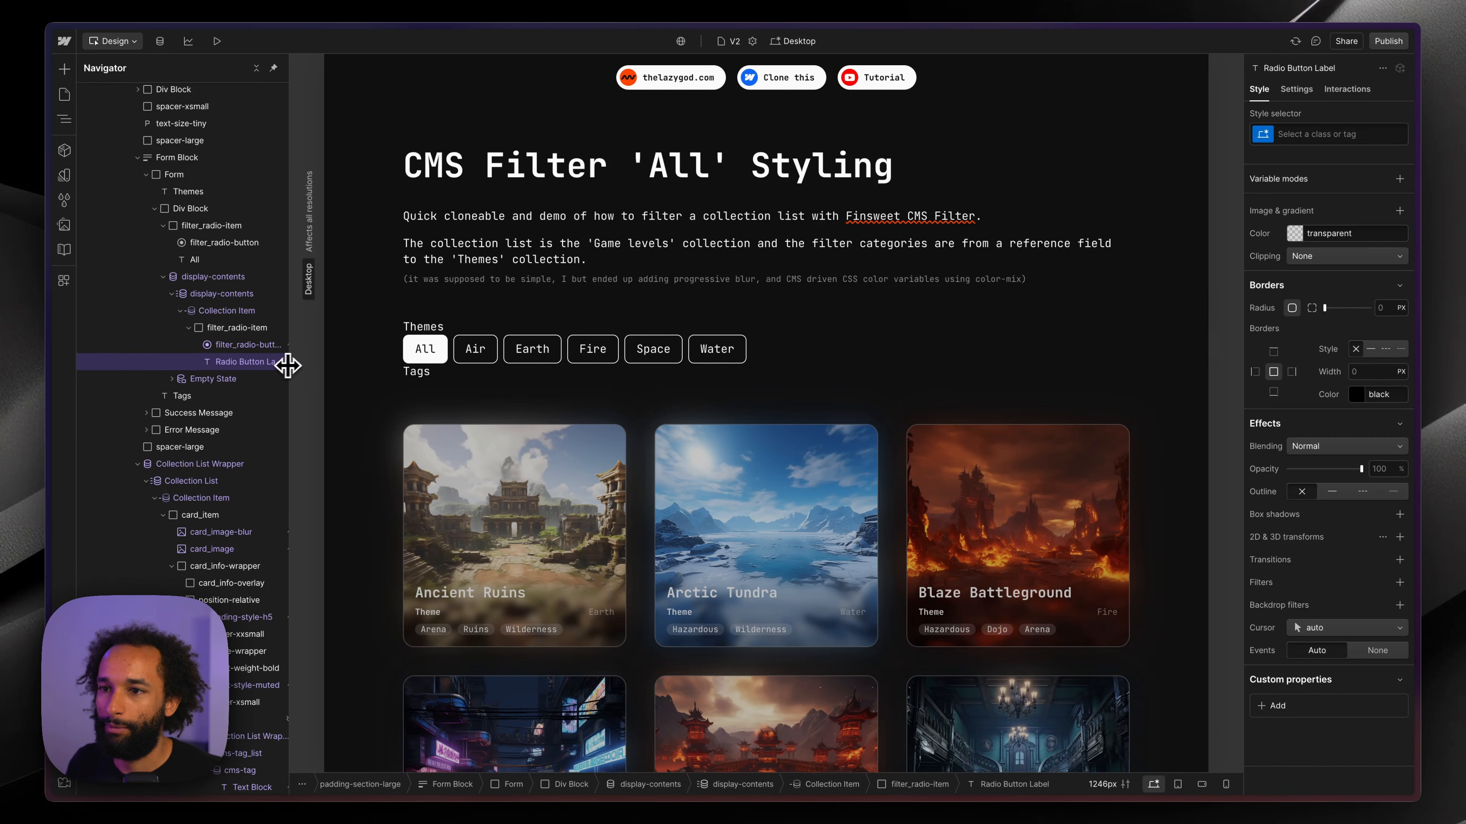
{"action": "left_click_drag", "start_coordinate": [288, 366], "coordinate": [310, 366]}
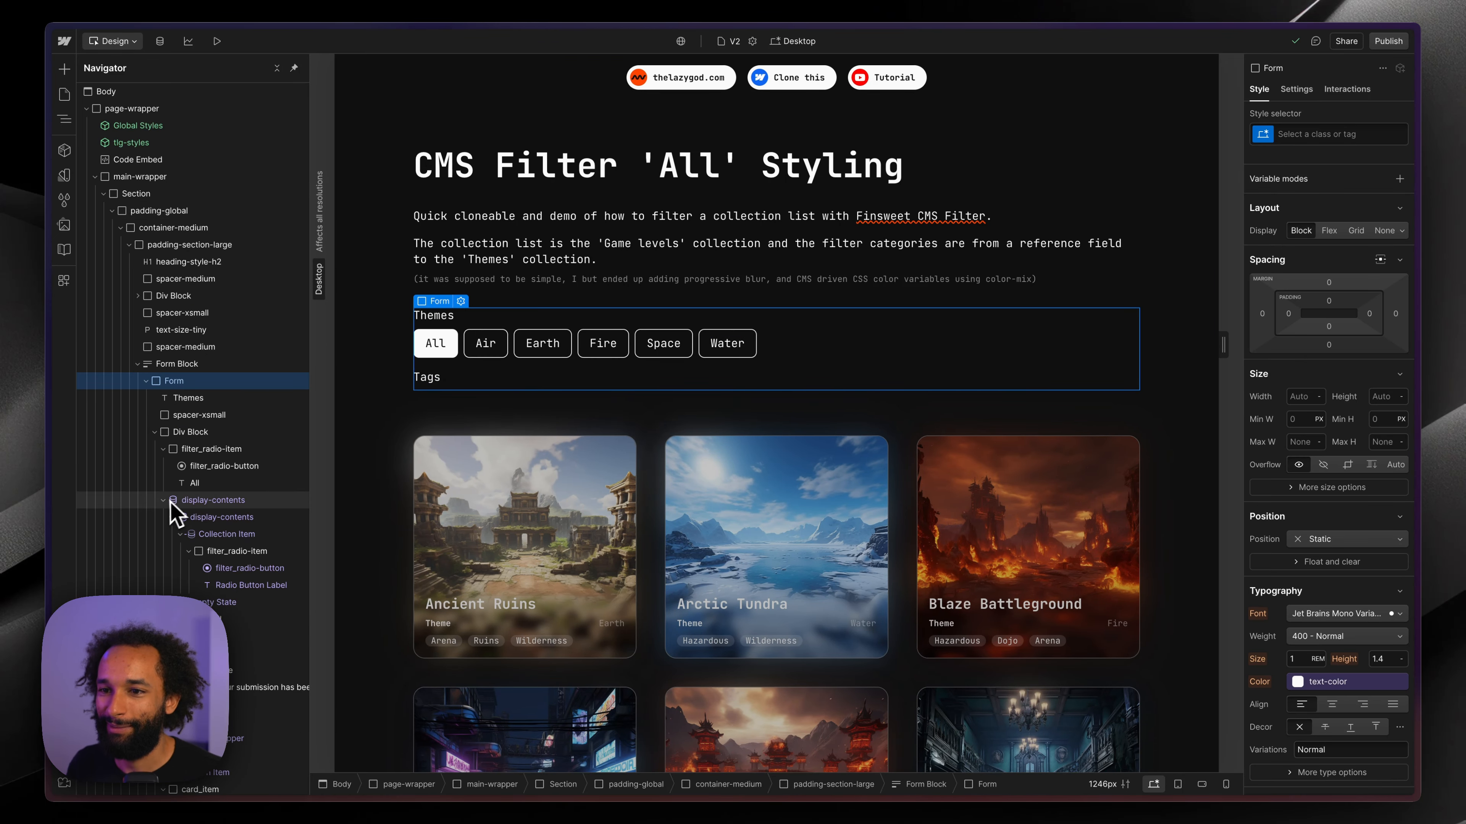
{"action": "left_click", "coordinate": [189, 503]}
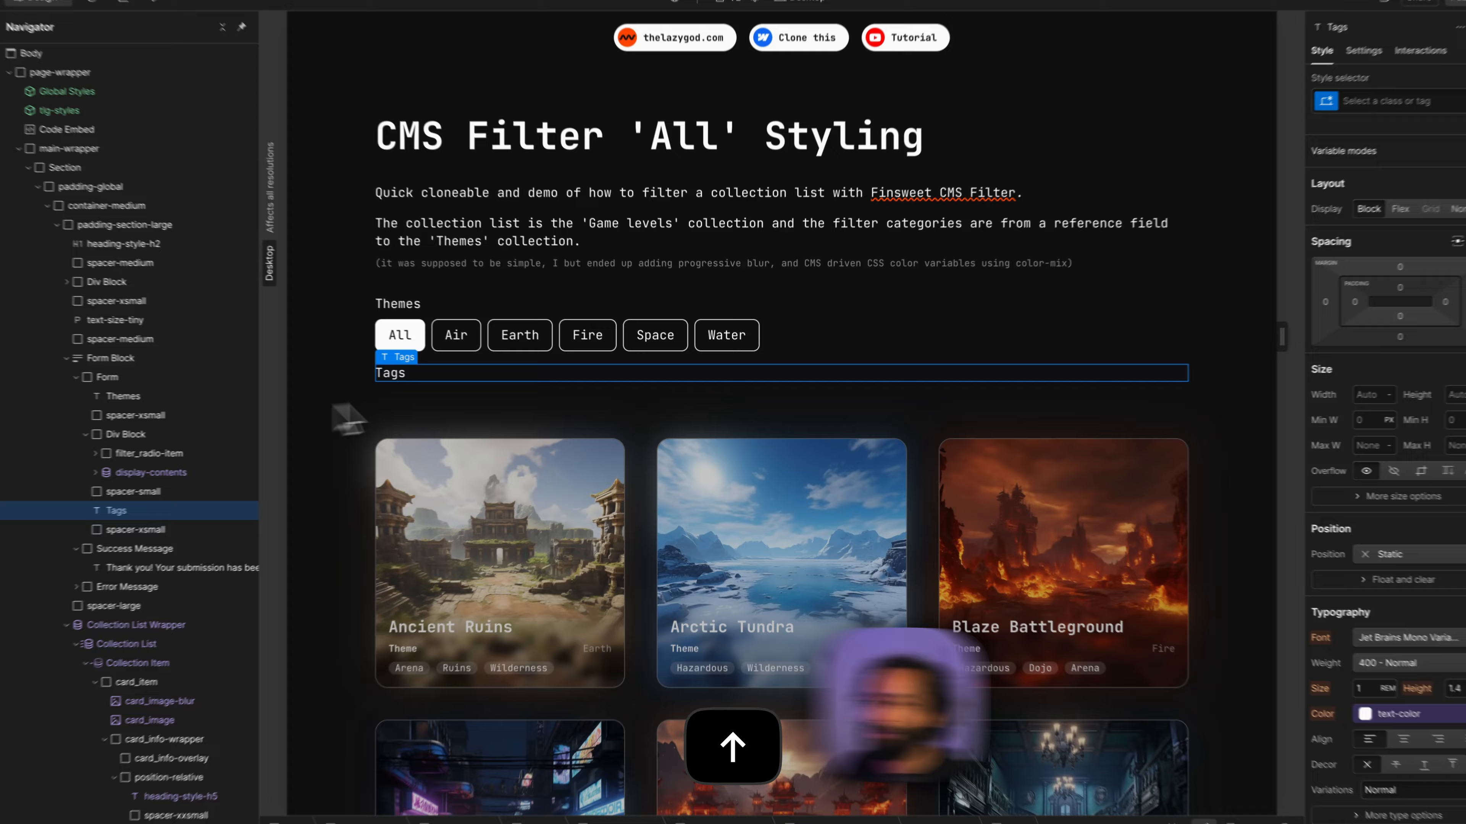
- Add a Collection List at the end of the filter form, below the Tags label, and connect it to the Tags collection
{"action": "key", "text": "Up"}
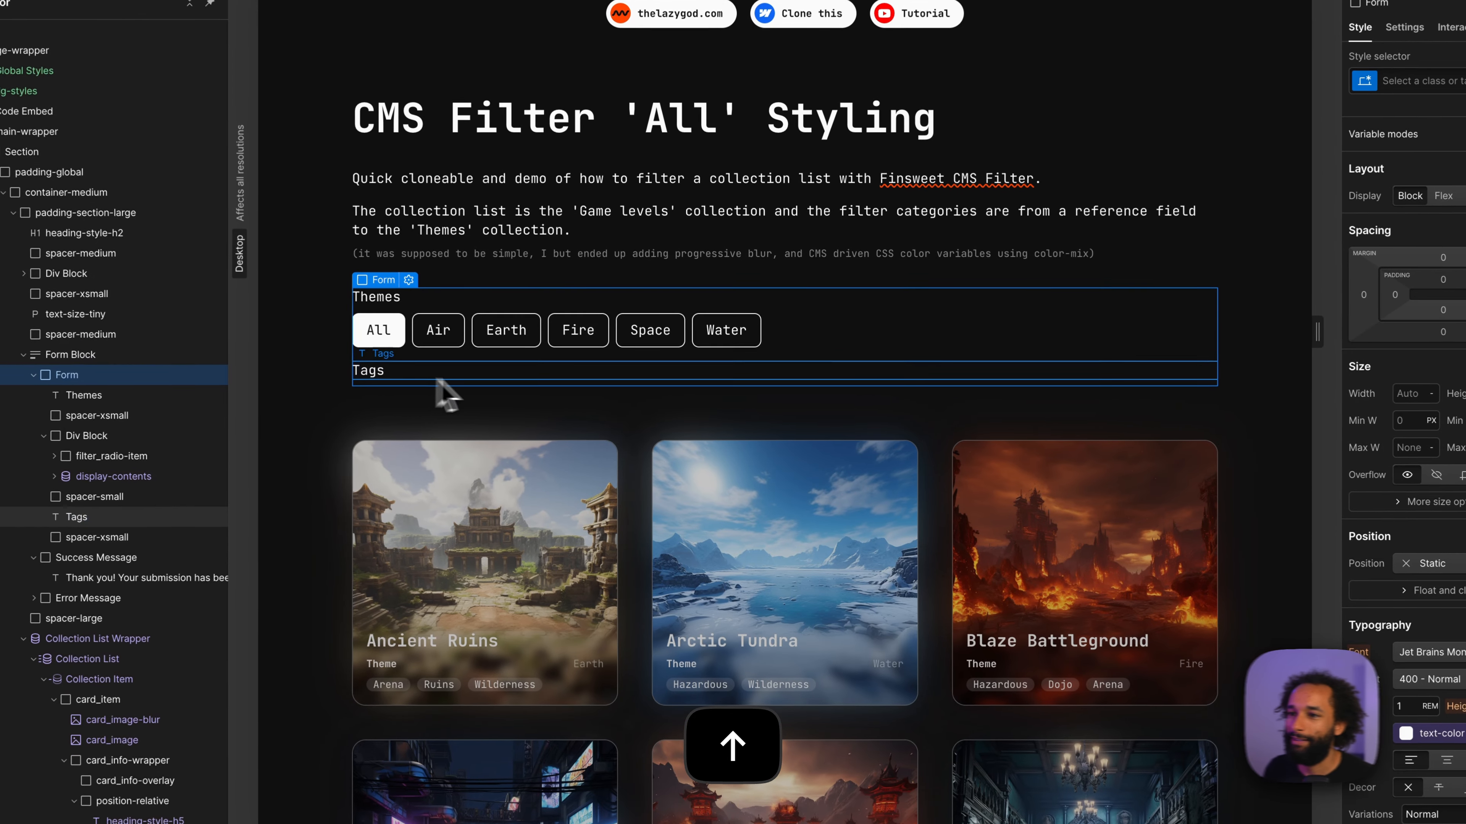
{"action": "key", "text": "super+e"}
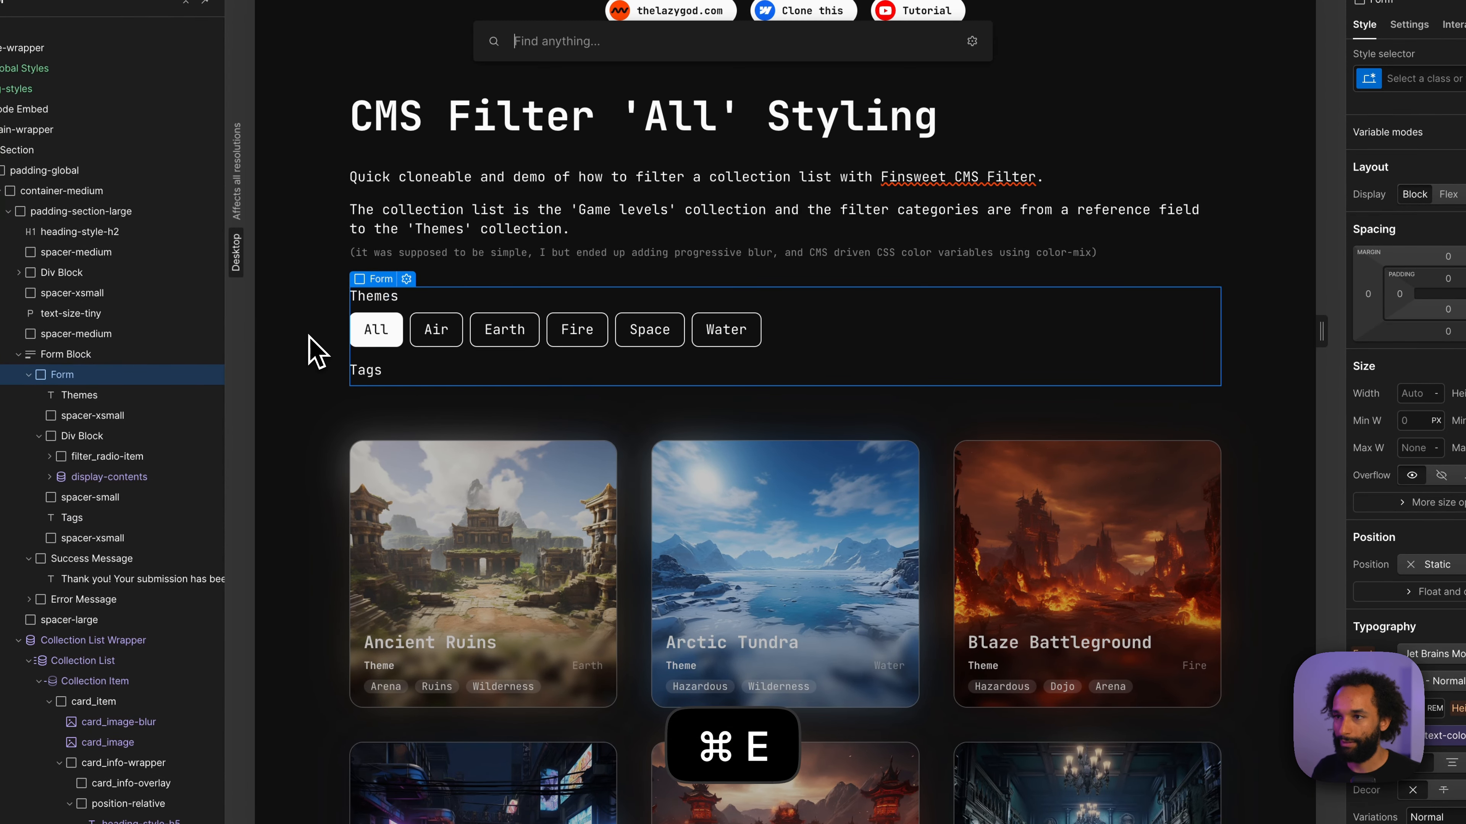
{"action": "type", "text": "coll"}
{"action": "key", "text": "Return"}
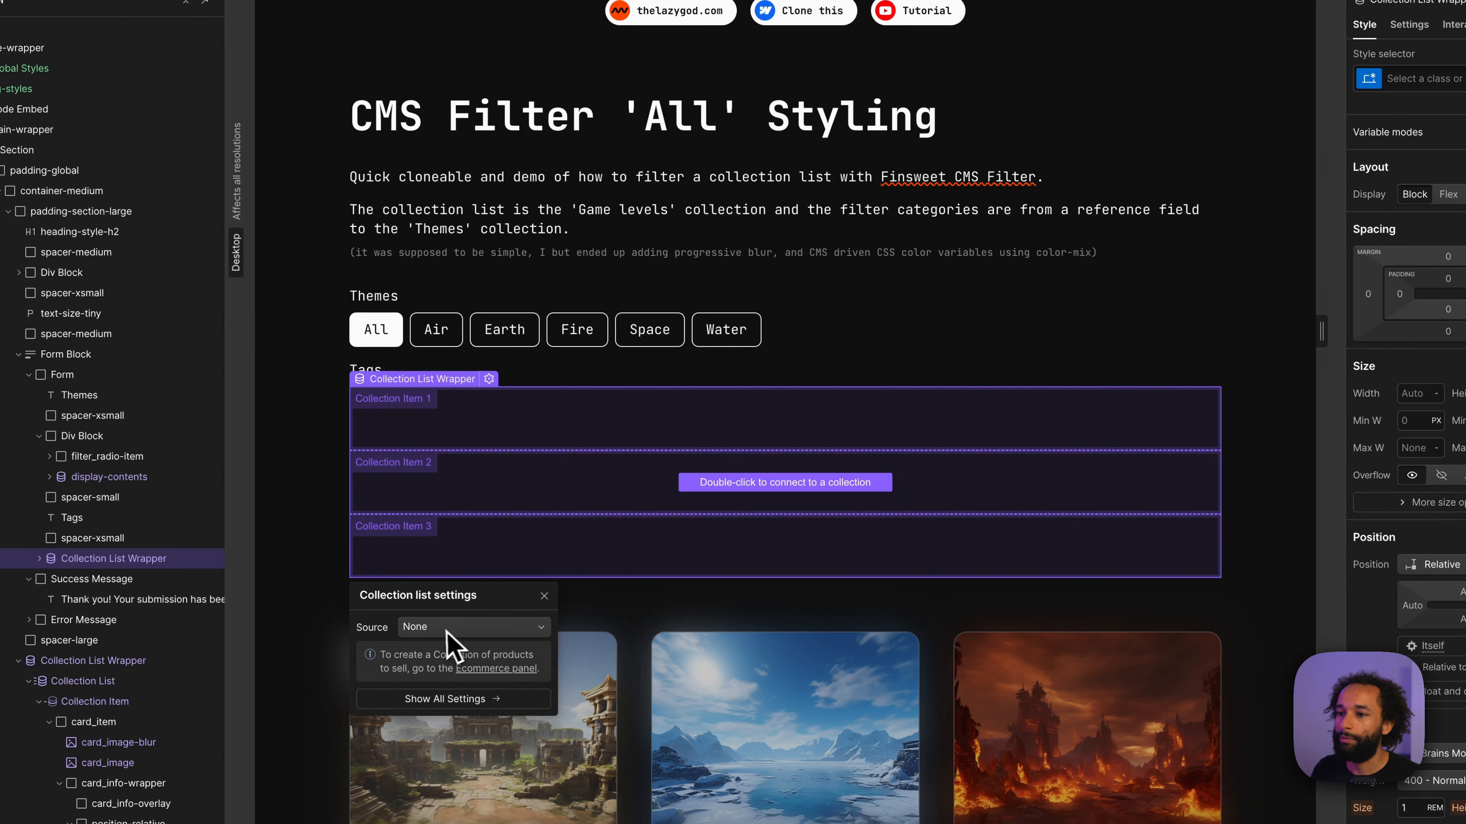
{"action": "left_click", "coordinate": [442, 628]}
{"action": "left_click", "coordinate": [439, 689]}
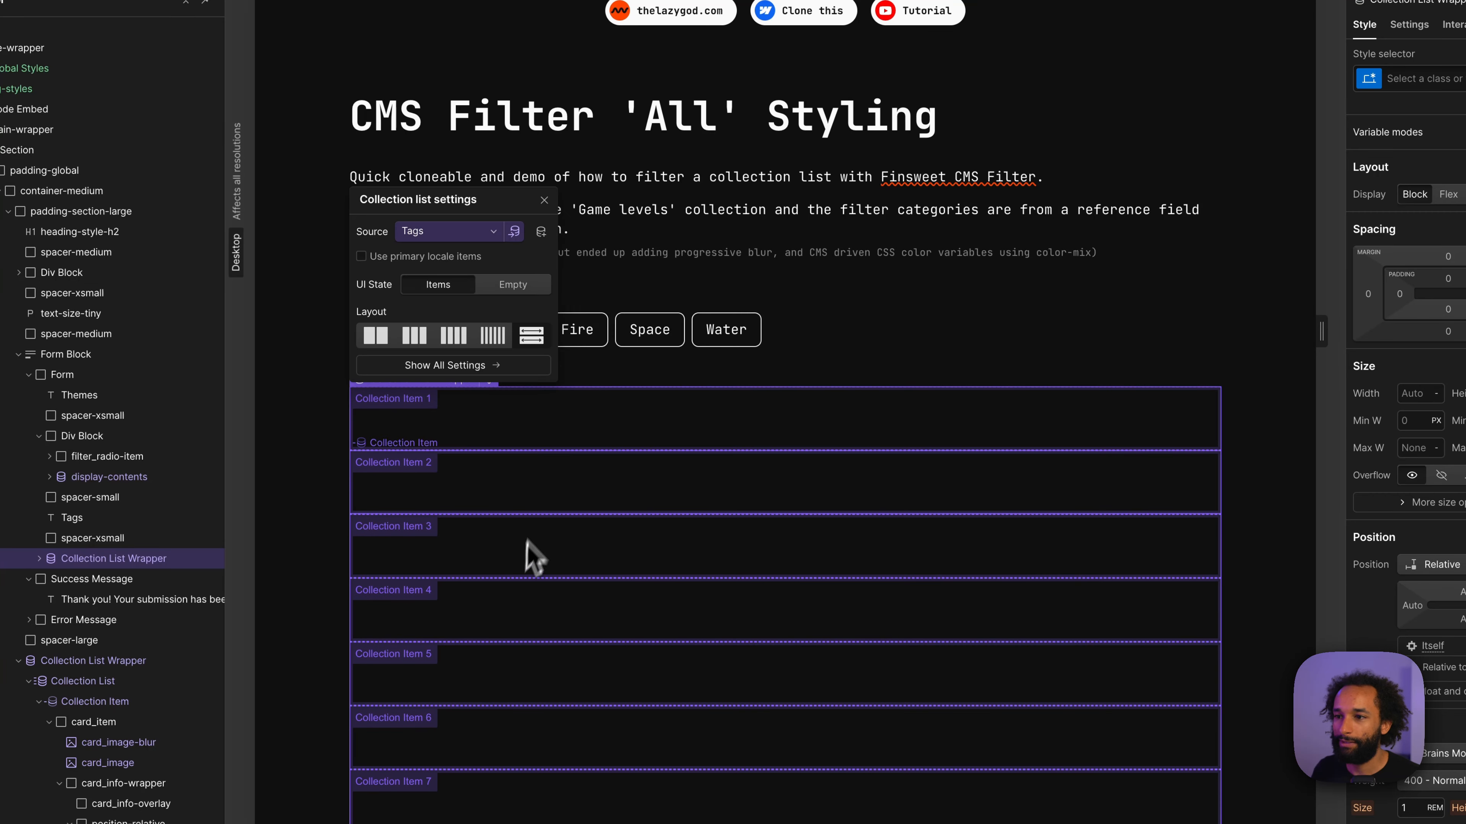
{"action": "scroll", "coordinate": [519, 601], "scroll_direction": "down", "scroll_amount": 2}
{"action": "scroll", "coordinate": [495, 637], "scroll_direction": "up", "scroll_amount": 1}
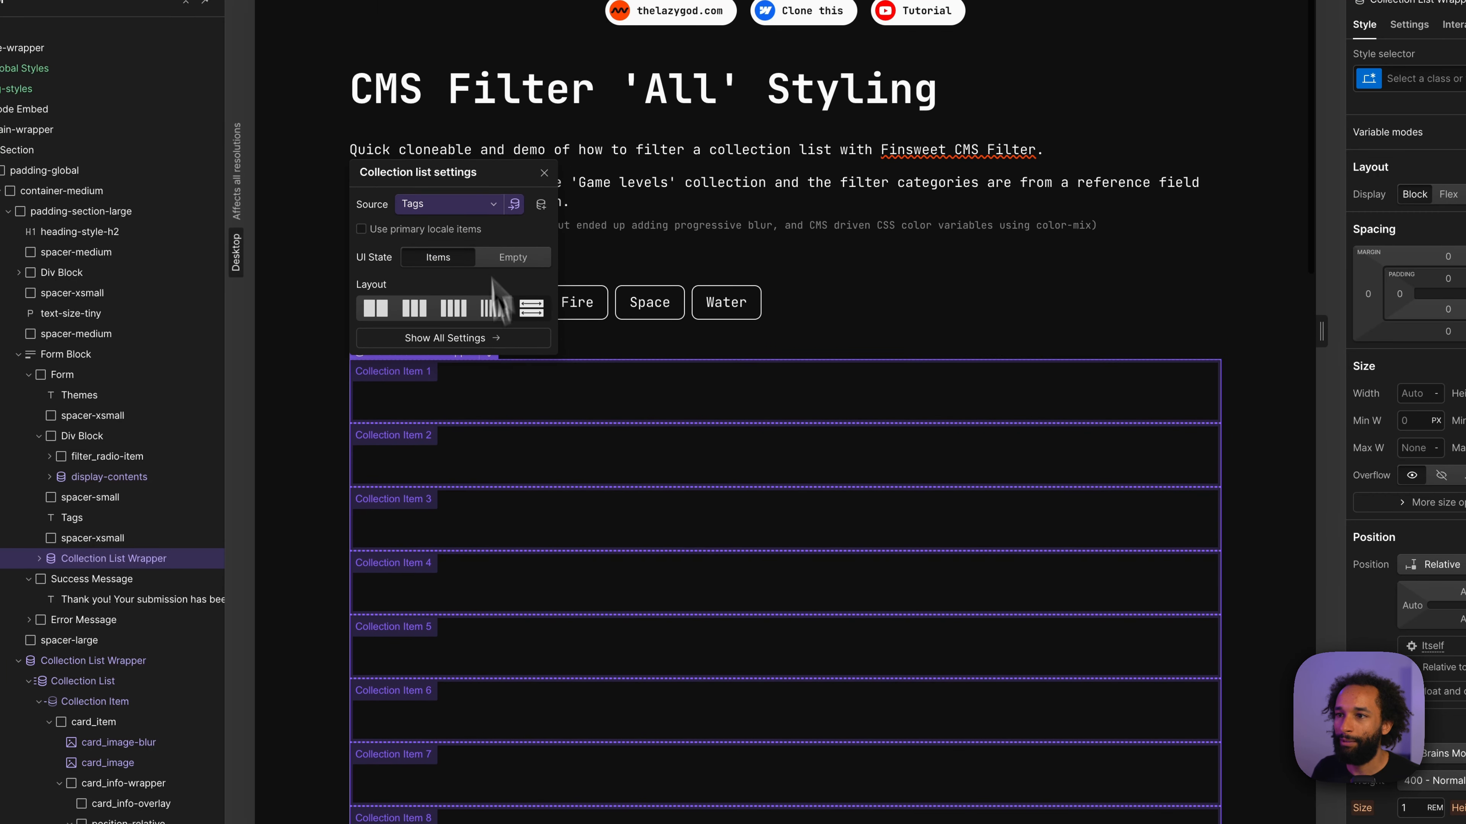
- Add a Checkbox form field inside the Collection Item of the new Tags list
{"action": "left_click", "coordinate": [487, 372]}
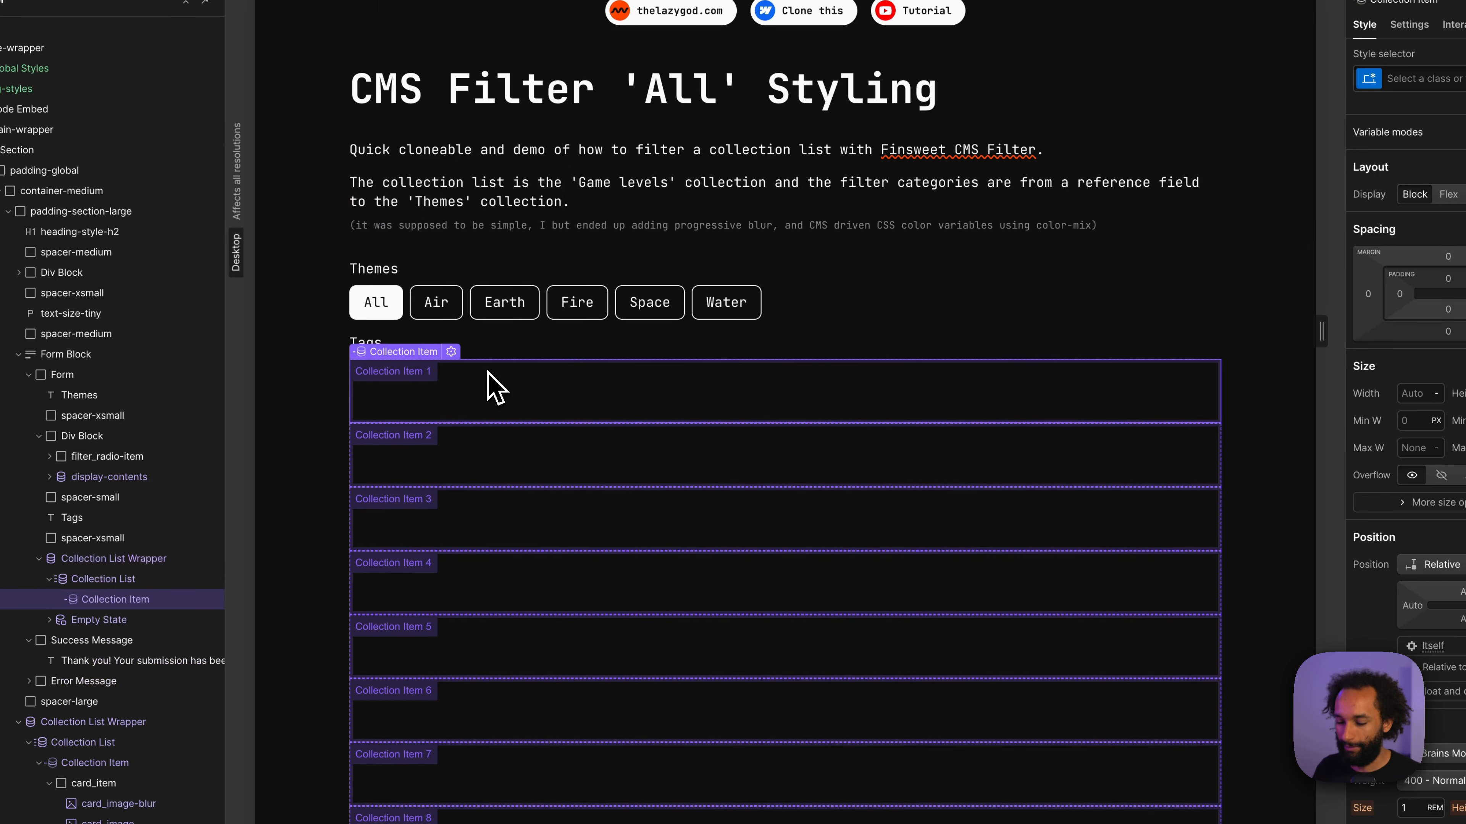
{"action": "key", "text": "super+e"}
{"action": "type", "text": "rad"}
{"action": "key", "text": "BackSpace"}
{"action": "key", "text": "BackSpace"}
{"action": "key", "text": "BackSpace"}
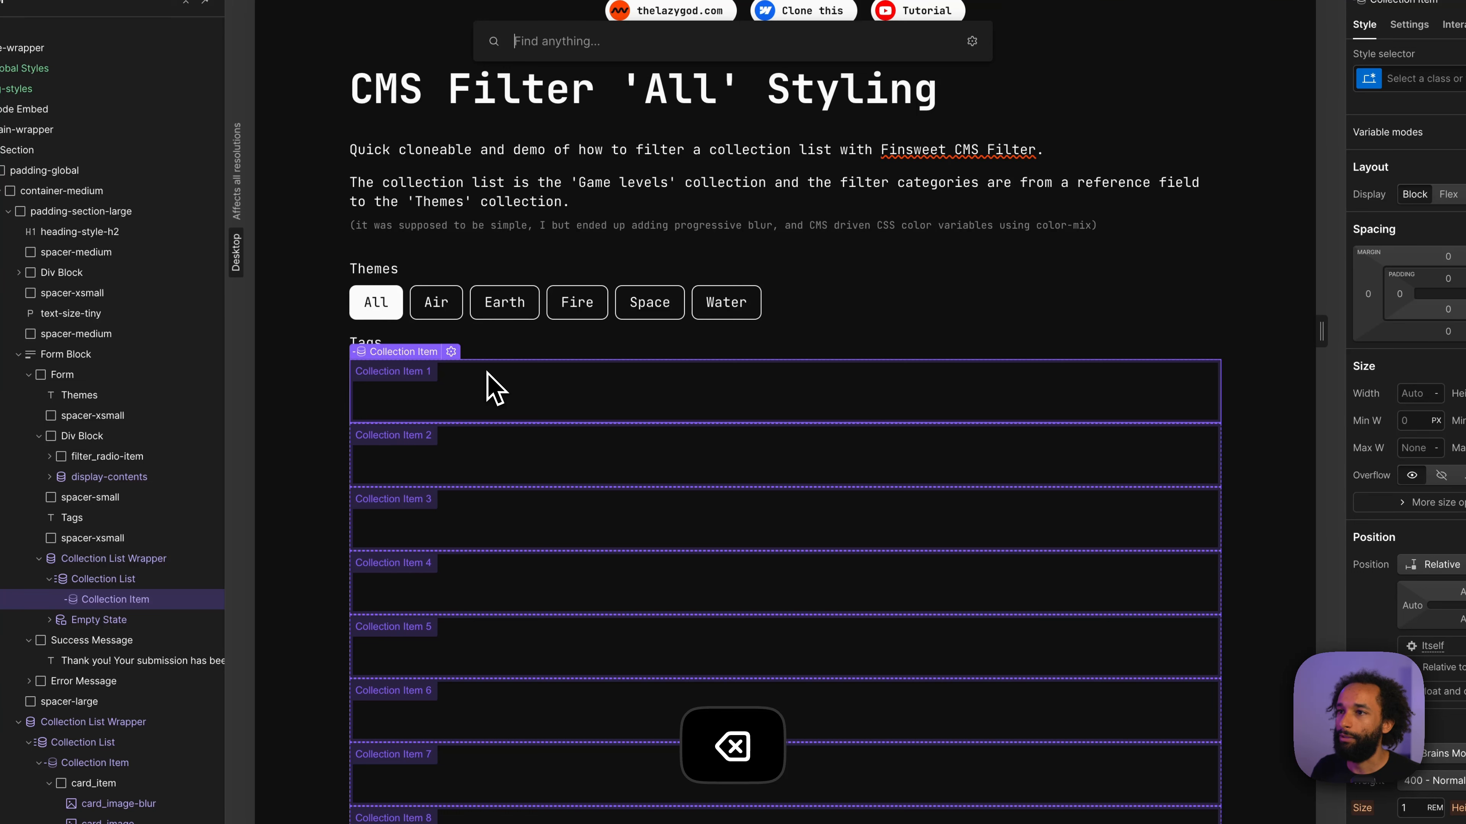
{"action": "type", "text": "check"}
{"action": "key", "text": "Return"}
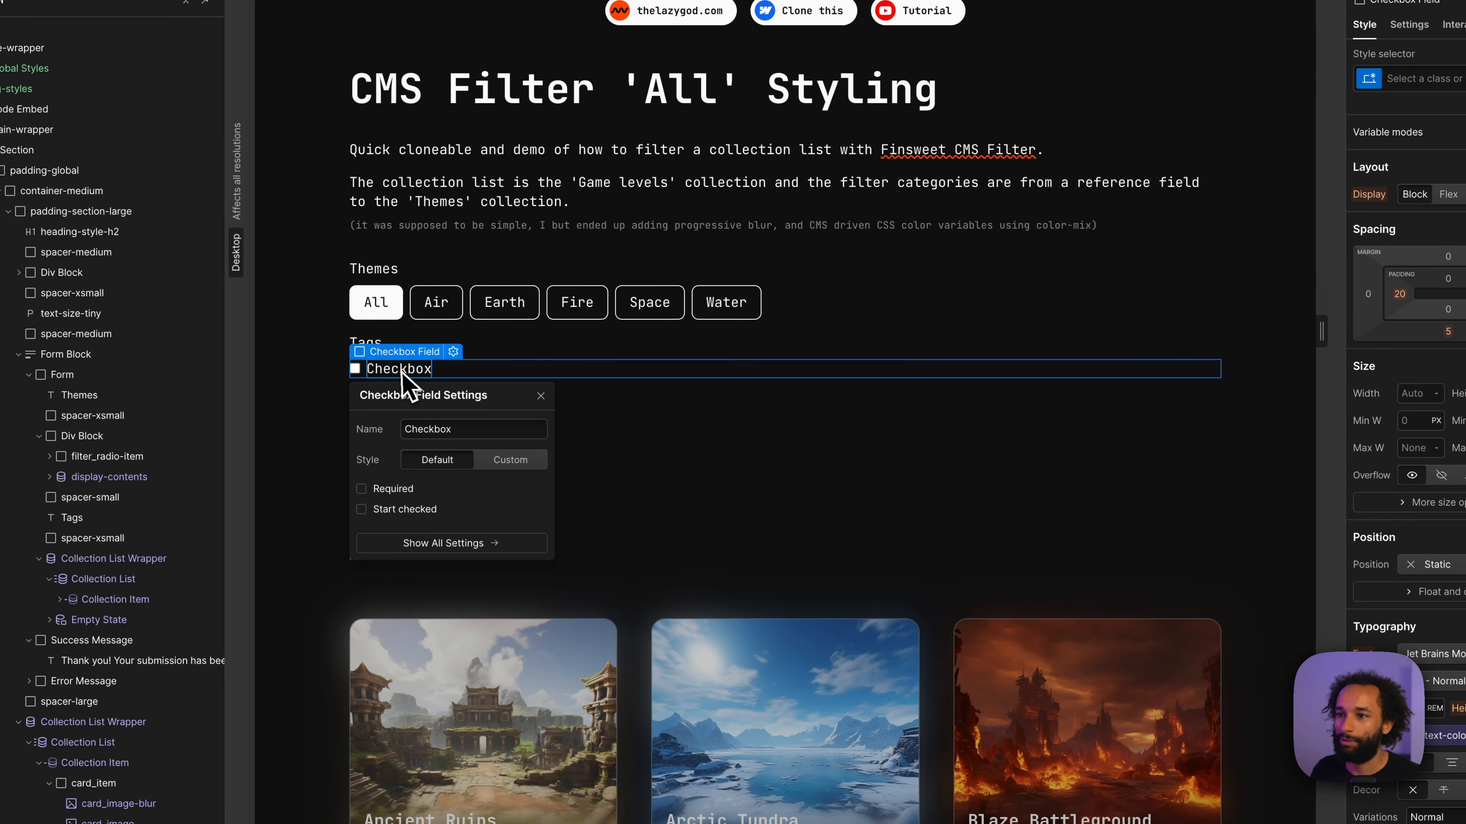
- Copy the filter_radio-item class name from a theme filter and apply the class to the tags' Checkbox Field
{"action": "left_click", "coordinate": [400, 371]}
{"action": "left_click", "coordinate": [397, 372]}
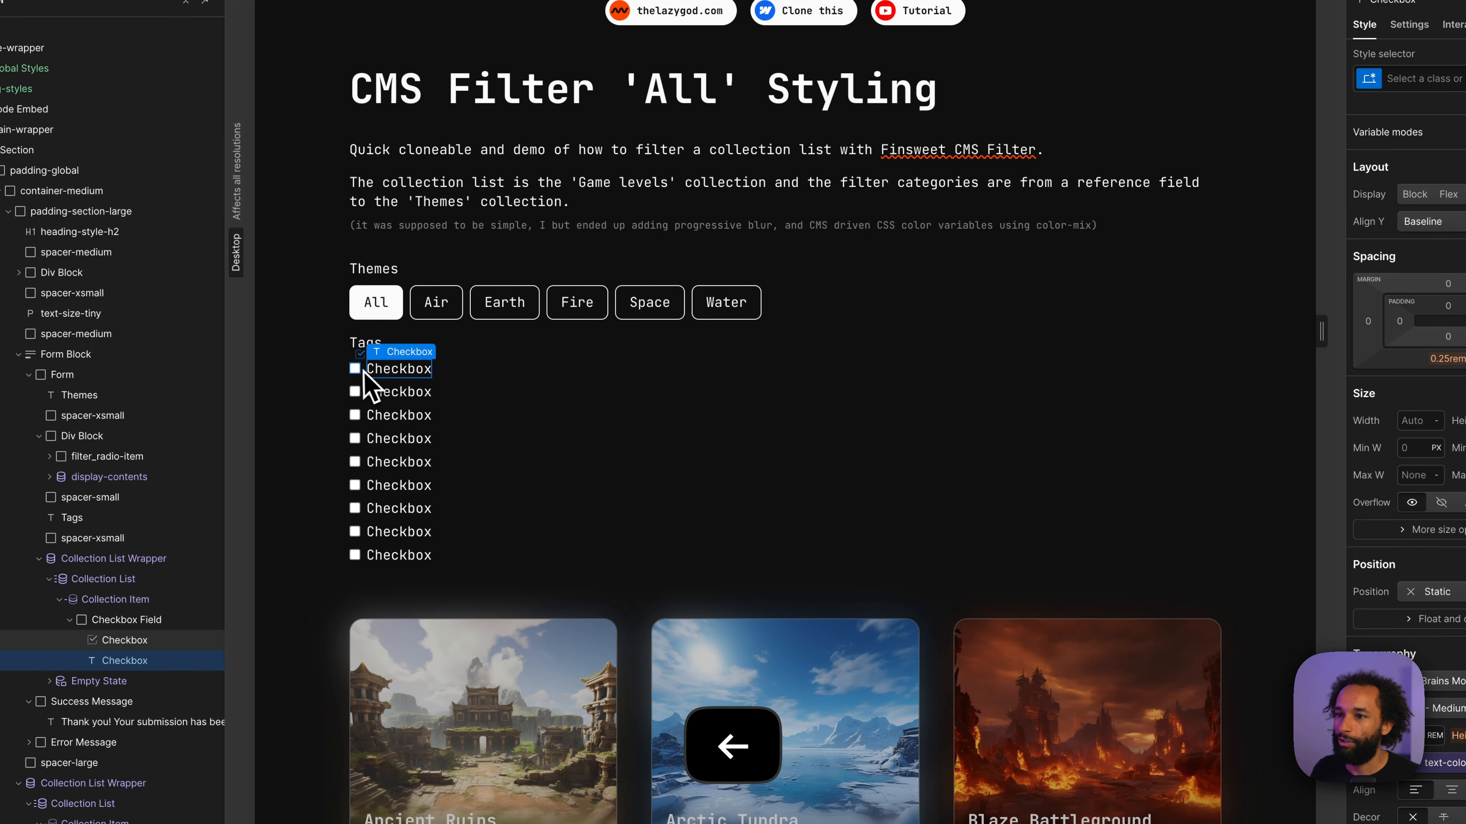
{"action": "key", "text": "Up"}
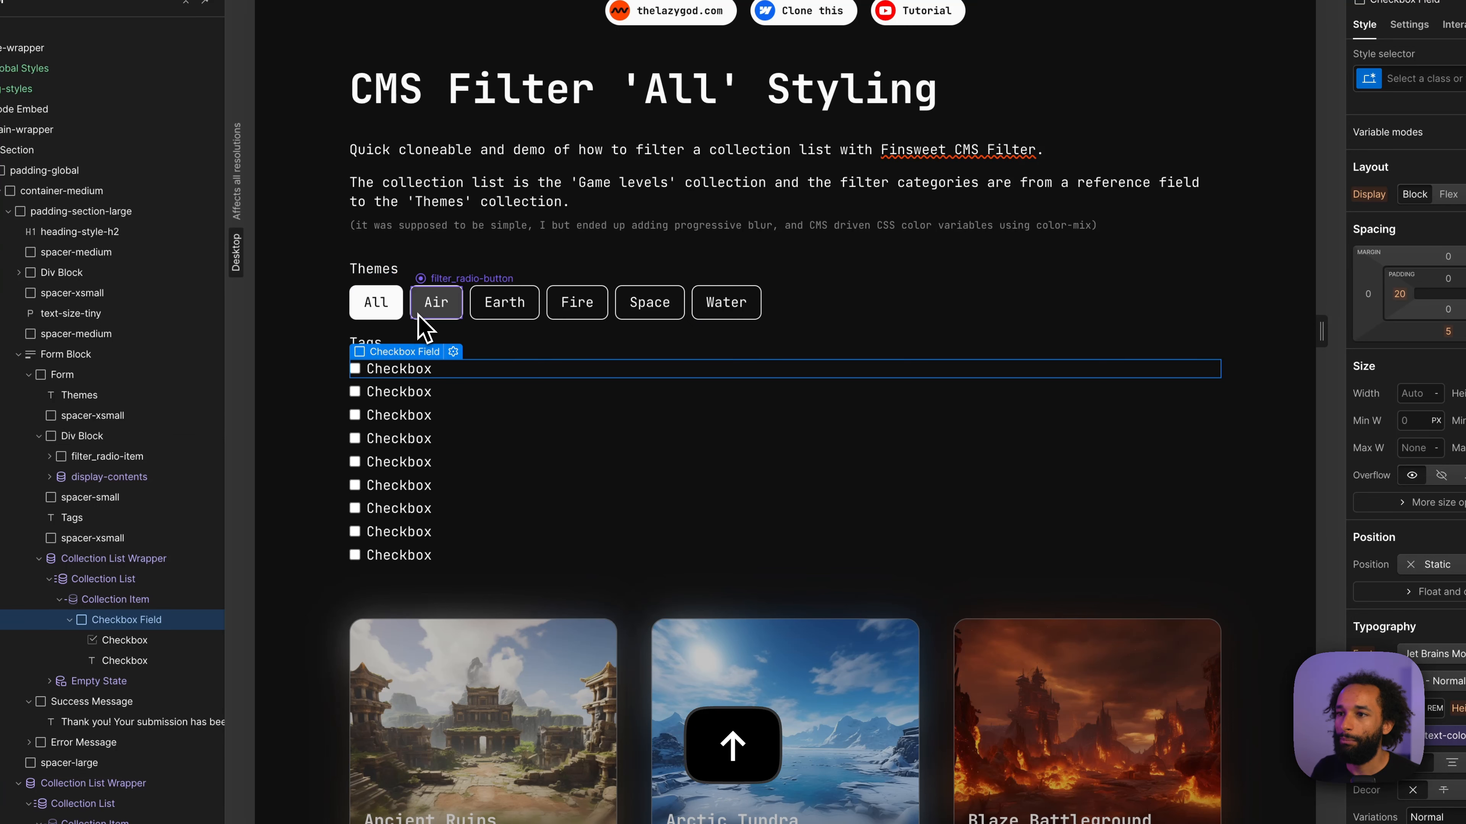
{"action": "left_click", "coordinate": [419, 318]}
{"action": "key", "text": "super+c"}
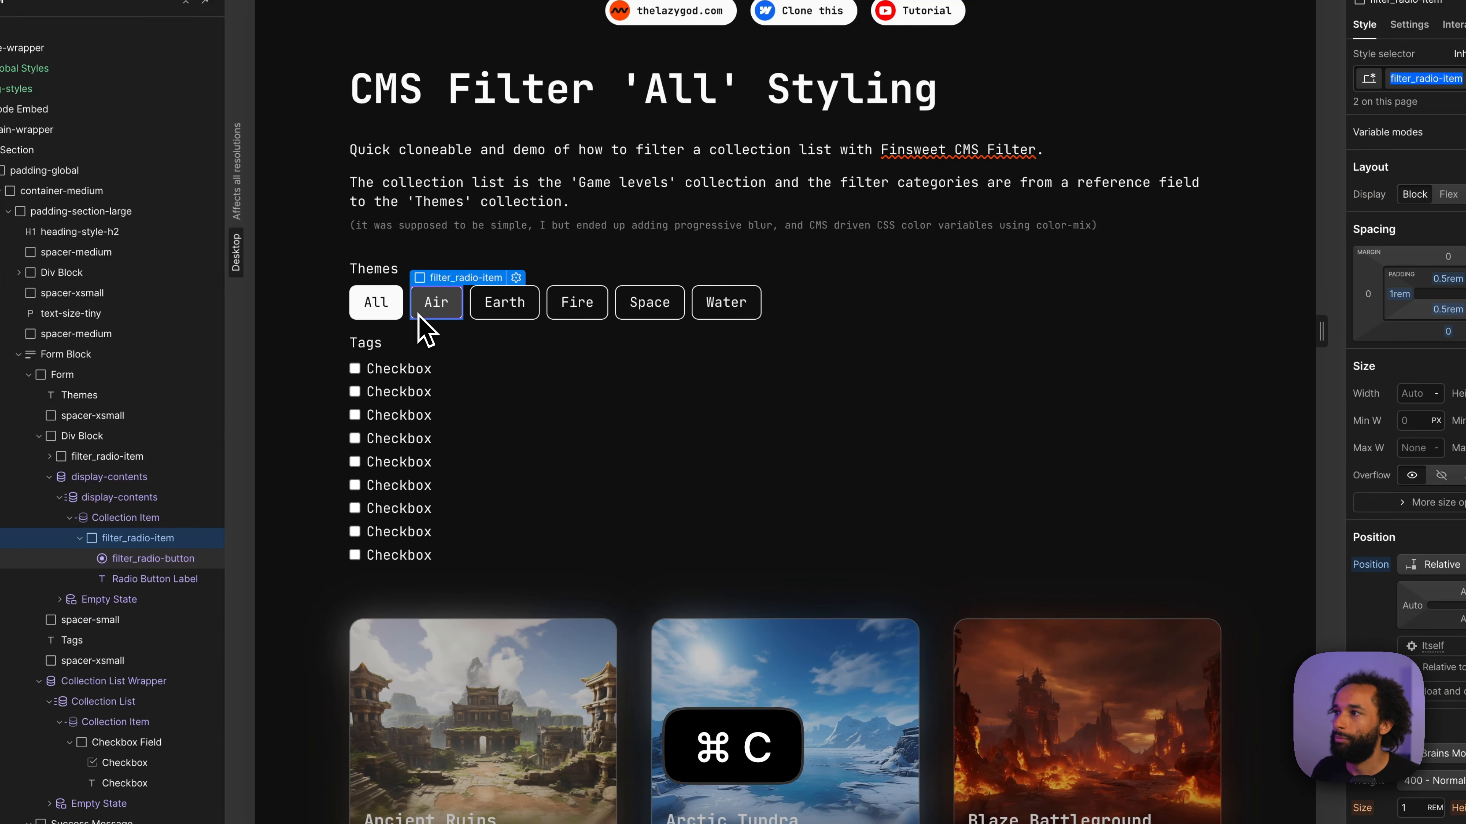
{"action": "left_click", "coordinate": [444, 376]}
{"action": "key", "text": "super+Return"}
{"action": "key", "text": "super+v"}
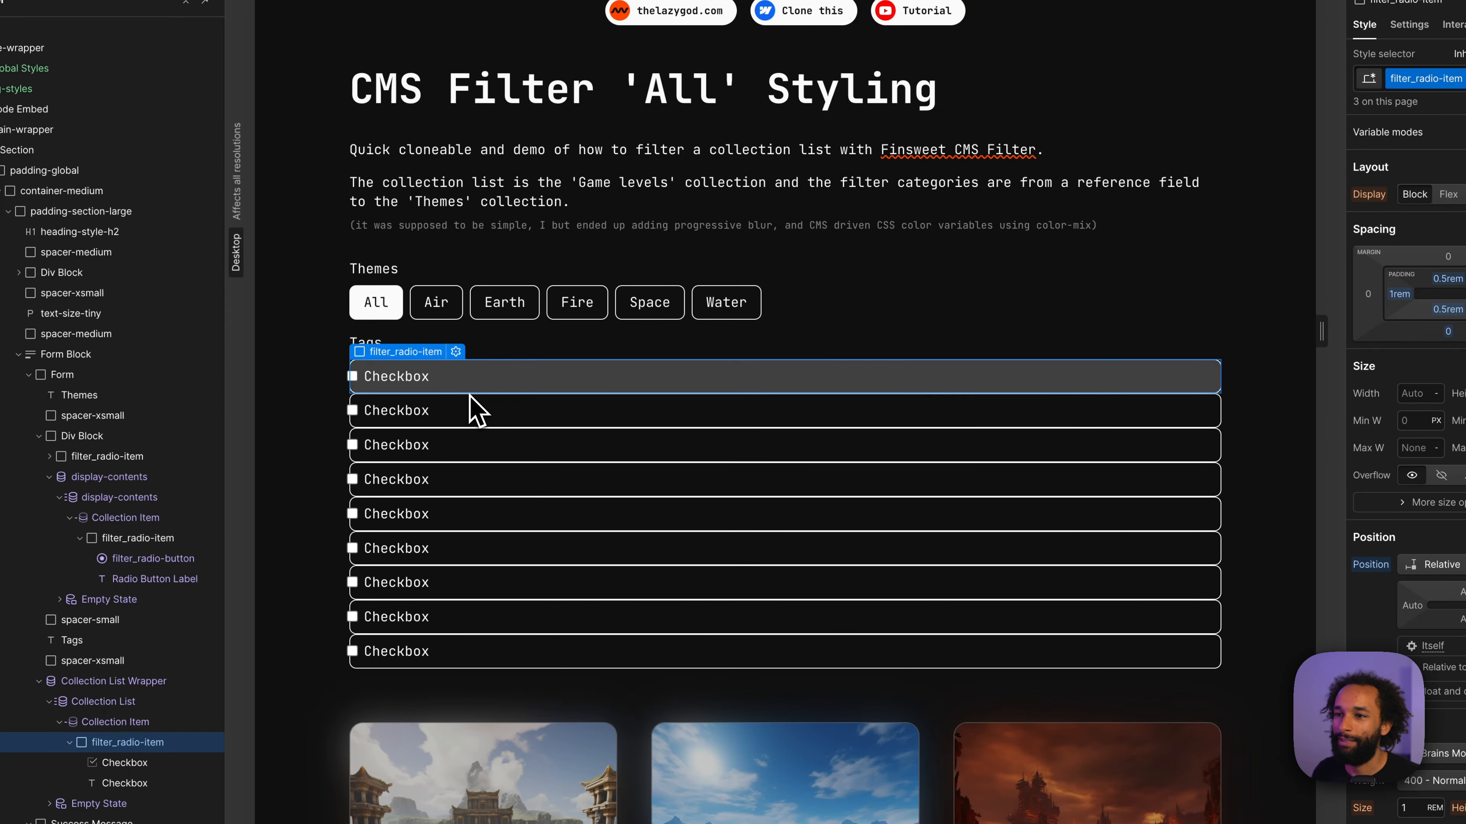
- Name the Div Block class around the theme filters filter_radio-flex and copy that name
{"action": "left_click", "coordinate": [688, 315]}
{"action": "key", "text": "super+shift+Return"}
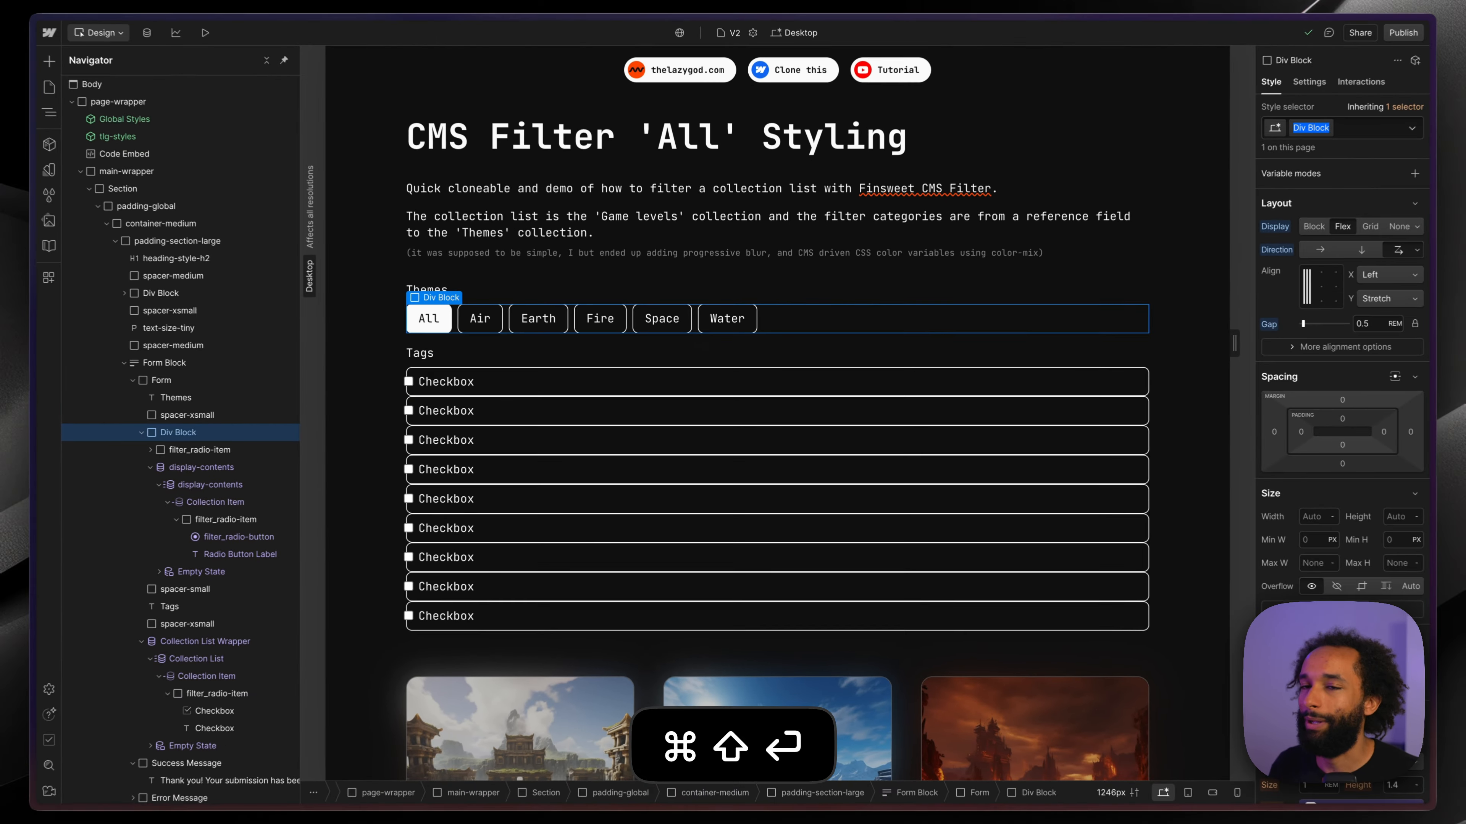
{"action": "type", "text": "radio"}
{"action": "key", "text": "alt+Left"}
{"action": "type", "text": "filter_"}
{"action": "key", "text": "super+Right"}
{"action": "type", "text": "-f"}
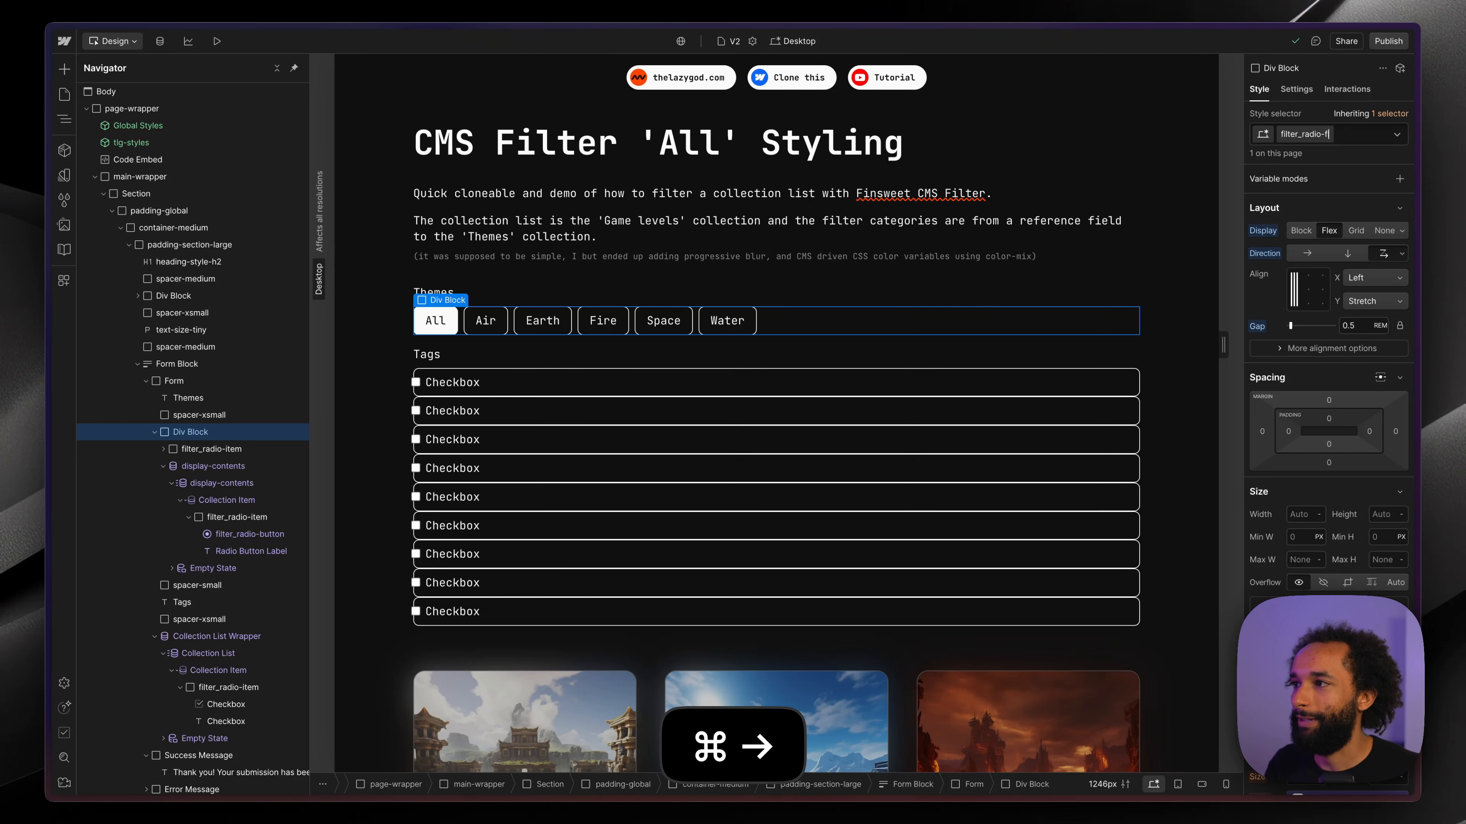
{"action": "type", "text": "lex"}
{"action": "key", "text": "super+shift+Left"}
{"action": "key", "text": "super+c"}
{"action": "key", "text": "Return"}
- Apply the filter_radio-flex class to the Collection List that holds the tag checkboxes
{"action": "left_click", "coordinate": [513, 393]}
{"action": "key", "text": "Up"}
{"action": "key", "text": "Up"}
{"action": "key", "text": "super+Return"}
{"action": "key", "text": "super+v"}
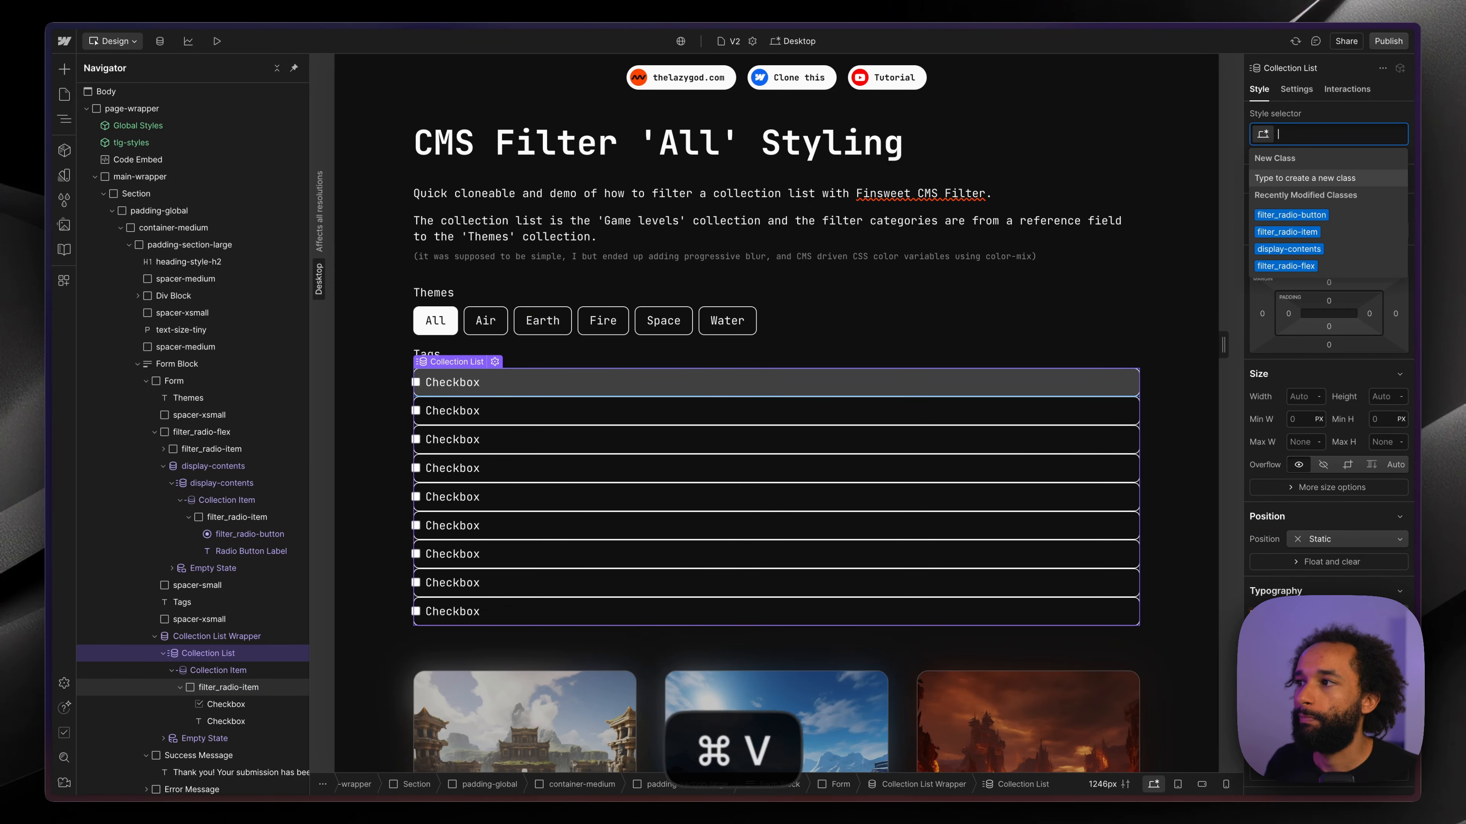
{"action": "key", "text": "Return"}
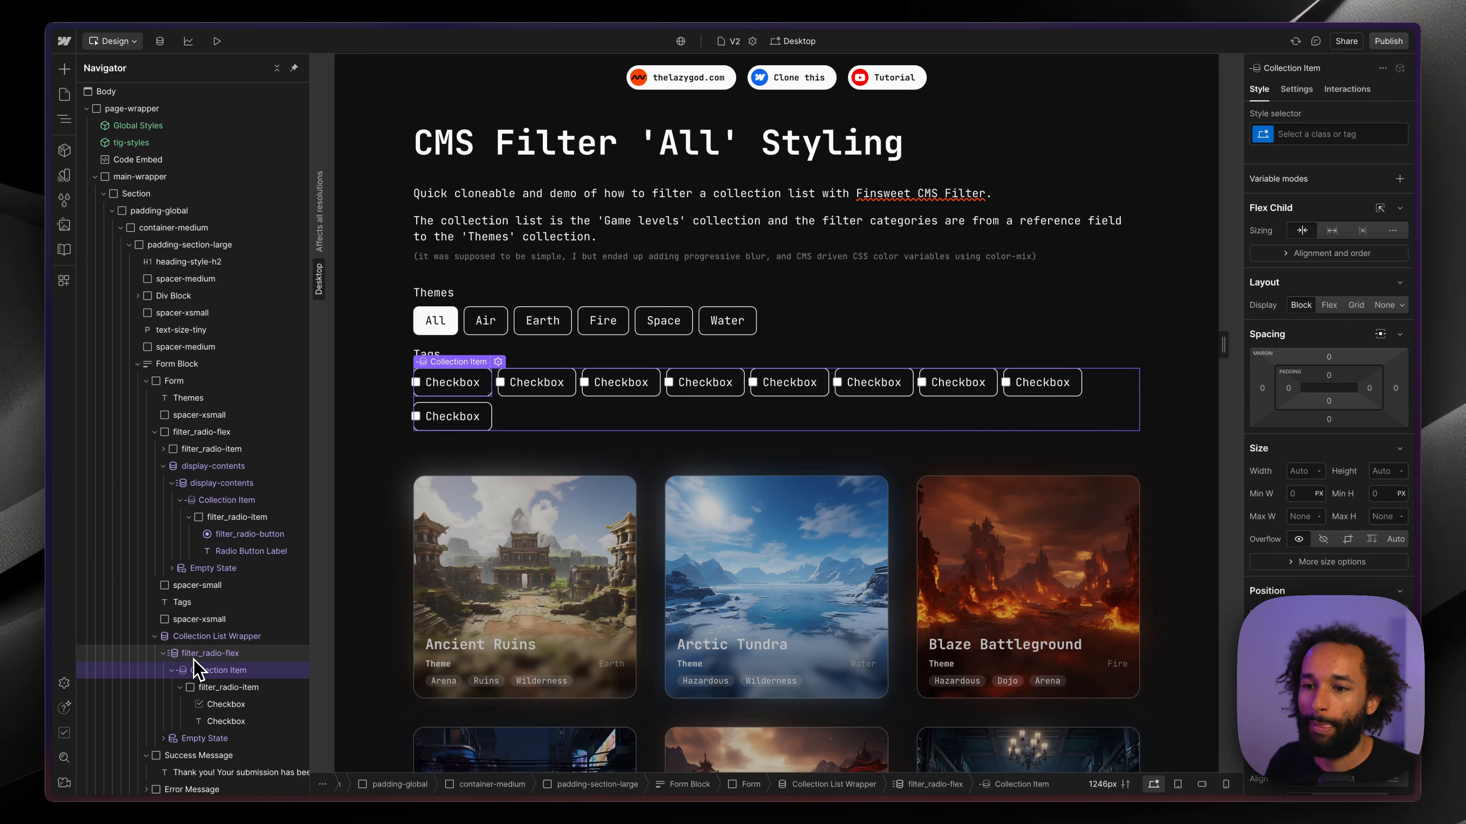
- Apply the existing filter_radio-button class to the checkbox input inside the tag filter item
{"action": "left_click", "coordinate": [503, 388]}
{"action": "key", "text": "super+Return"}
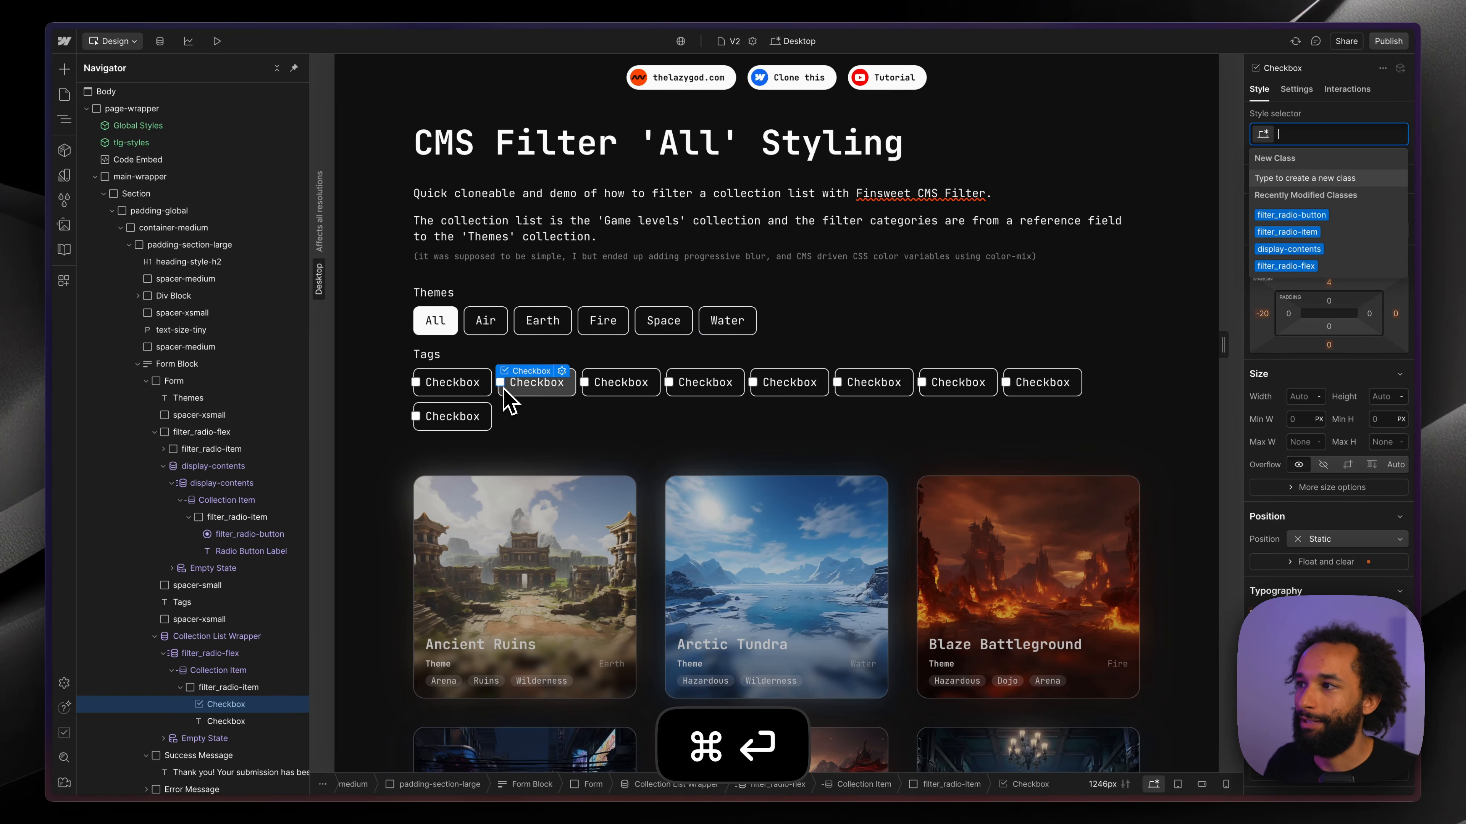
{"action": "key", "text": "Down"}
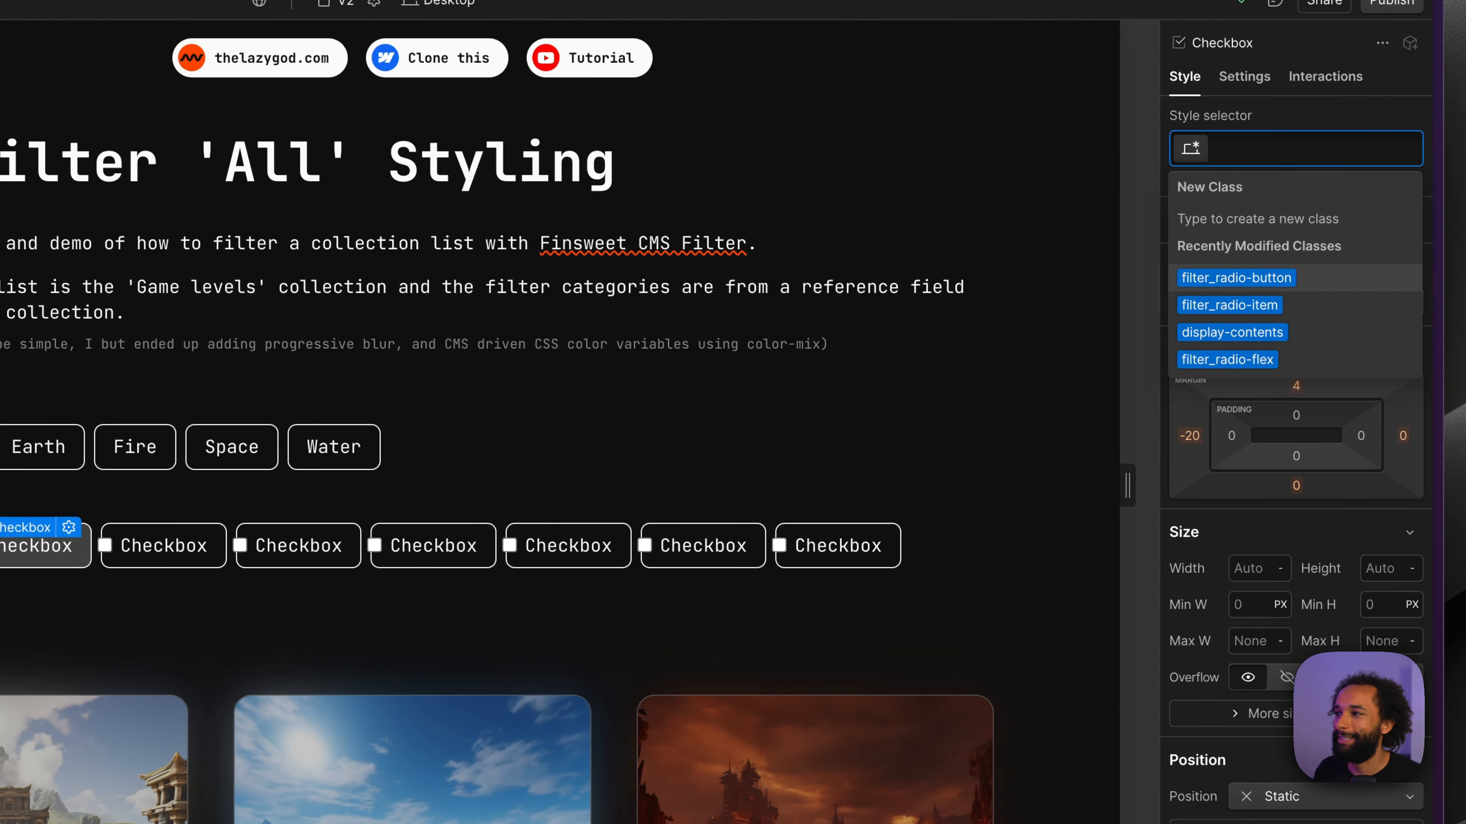
{"action": "key", "text": "Return"}
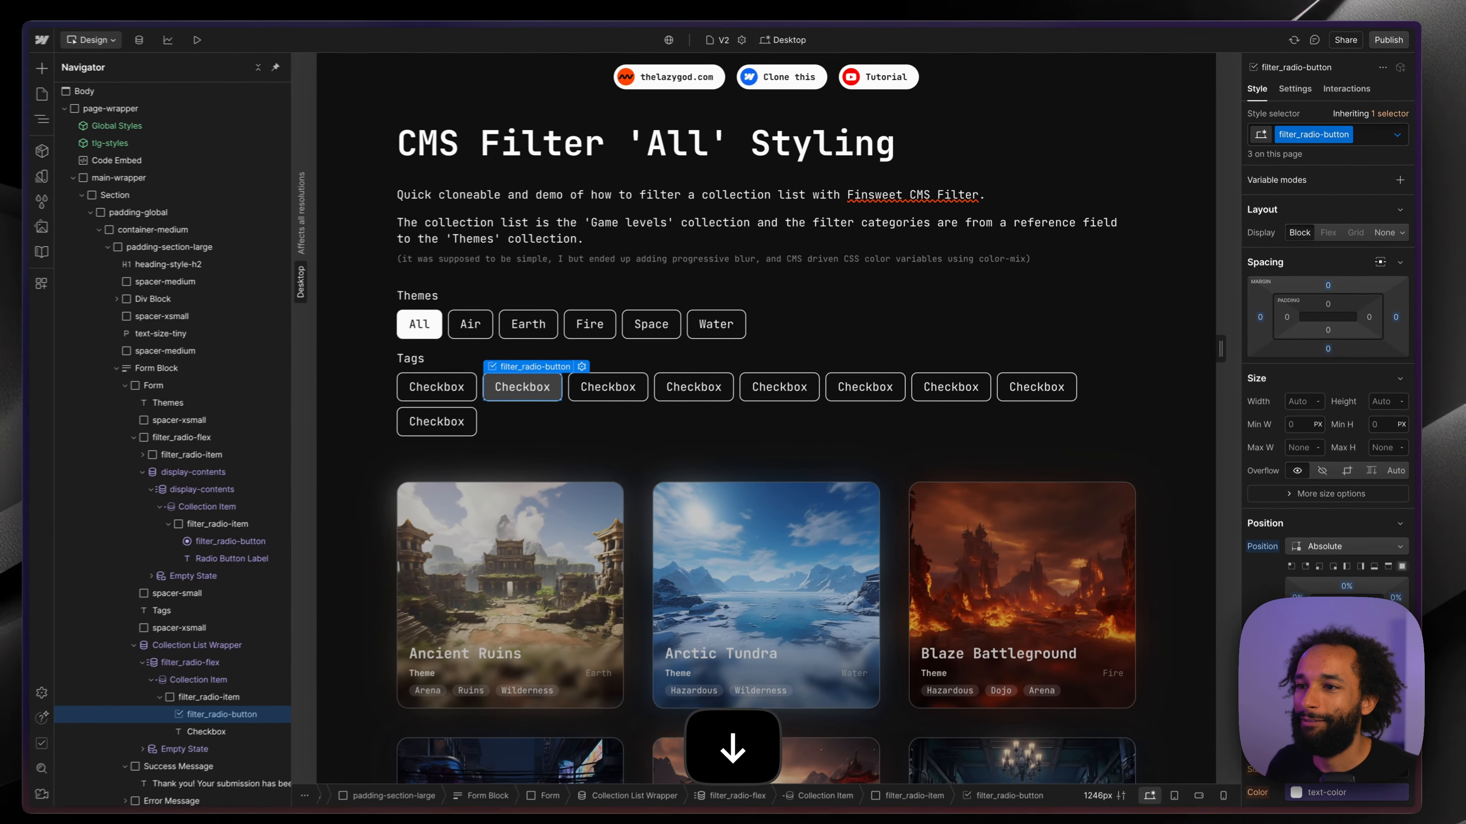
- Bind the tag checkbox's label text to the Name field of the Tags collection
{"action": "double_click", "coordinate": [23, 548]}
{"action": "key", "text": "Escape"}
{"action": "key", "text": "d"}
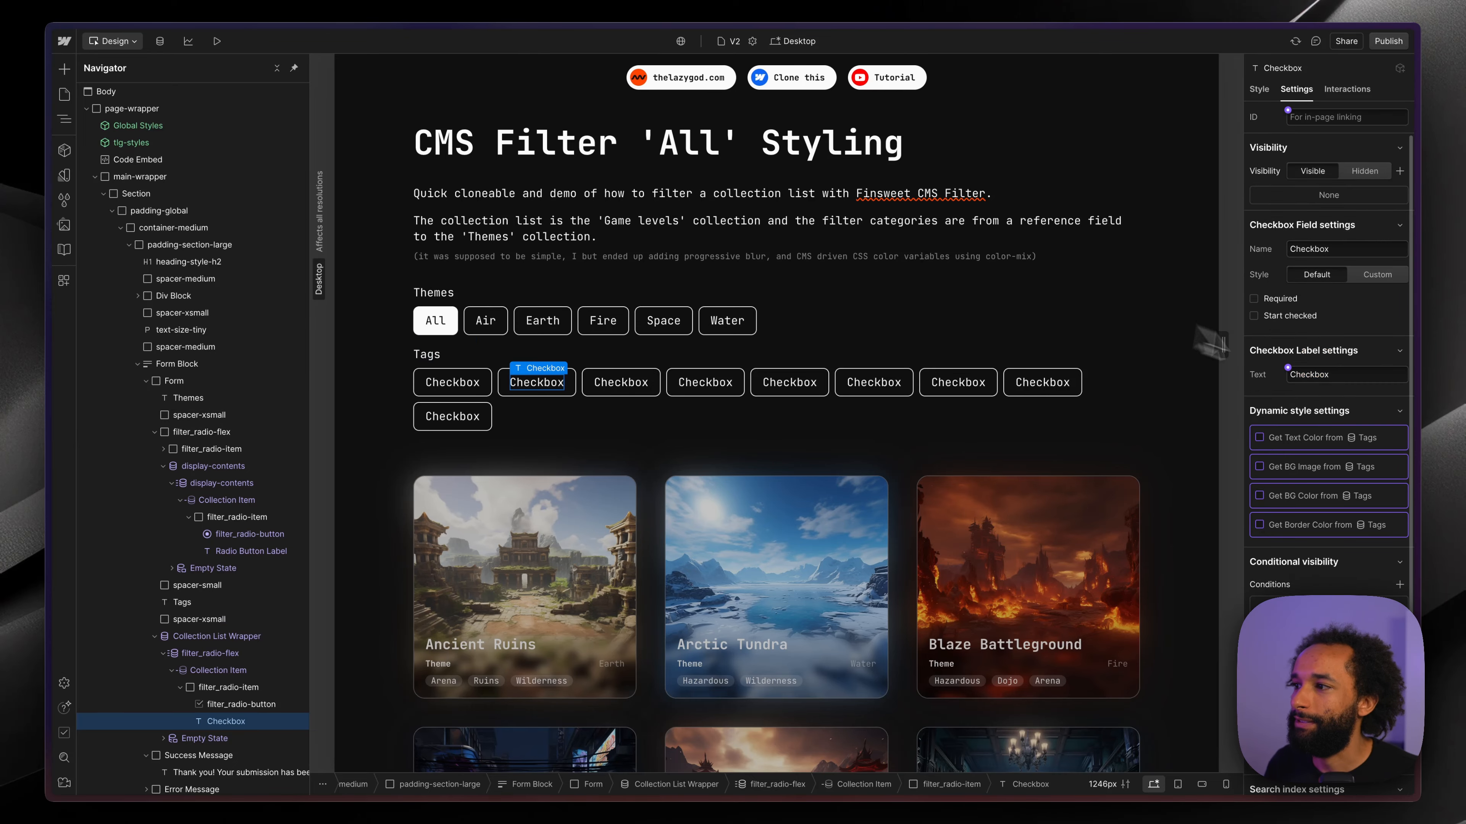
{"action": "left_click", "coordinate": [1286, 368]}
{"action": "left_click", "coordinate": [1313, 421]}
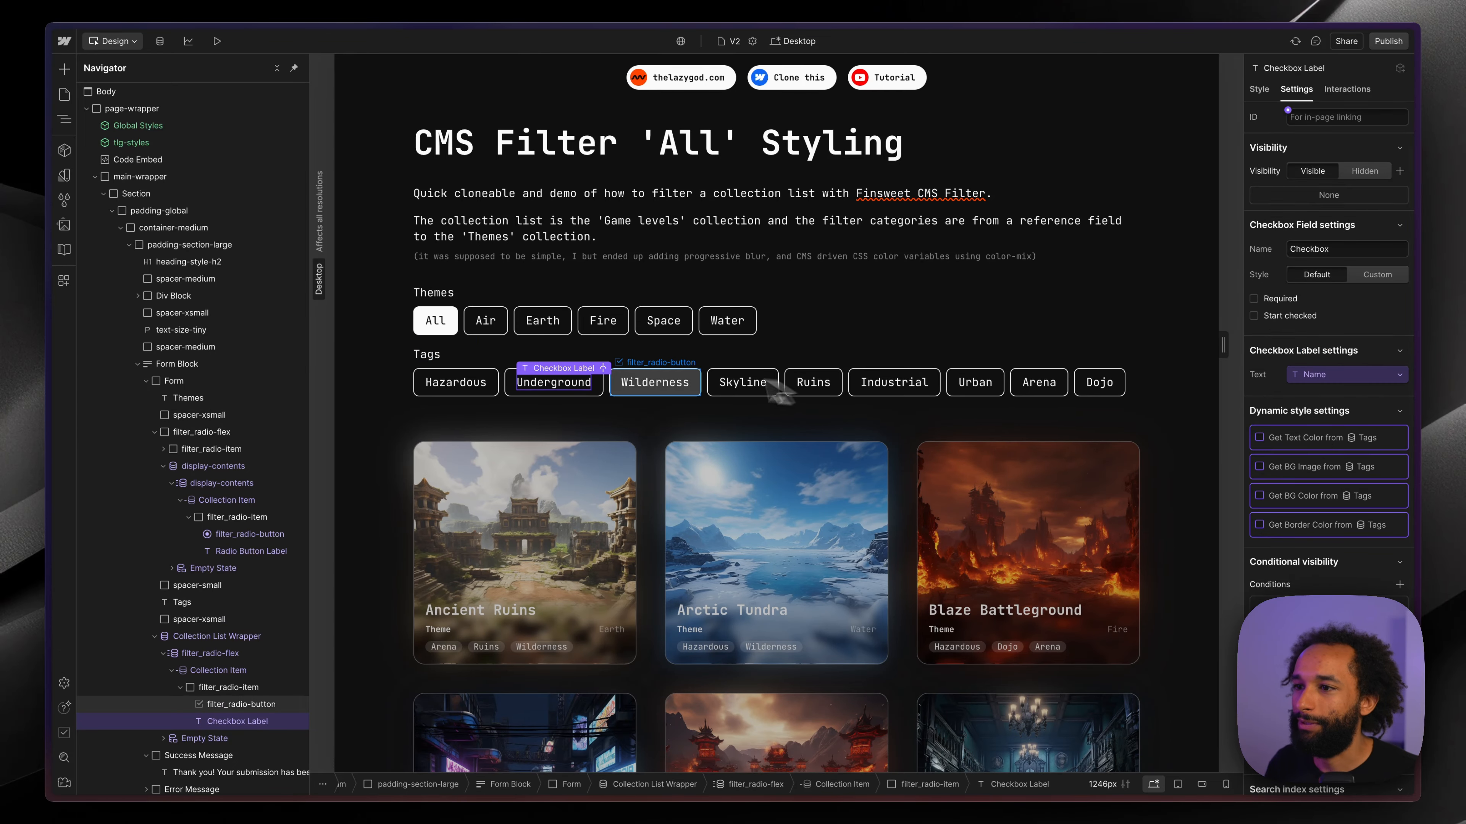
- Sort the tag filters' Collection List alphabetically by name, without any filter on the list
{"action": "left_click", "coordinate": [1228, 566]}
{"action": "key", "text": "Up"}
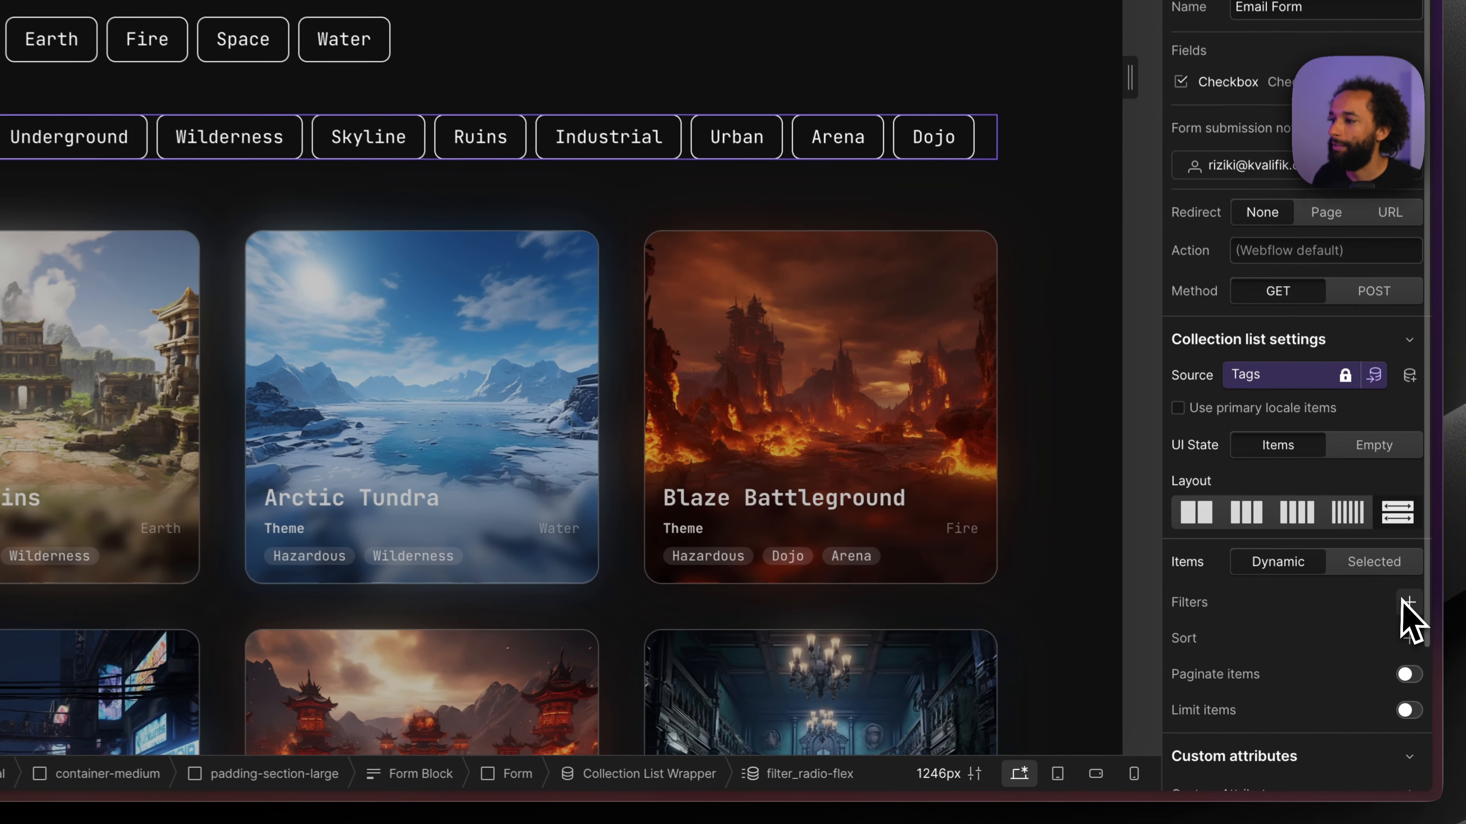
{"action": "left_click", "coordinate": [1408, 602]}
{"action": "left_click", "coordinate": [1409, 633]}
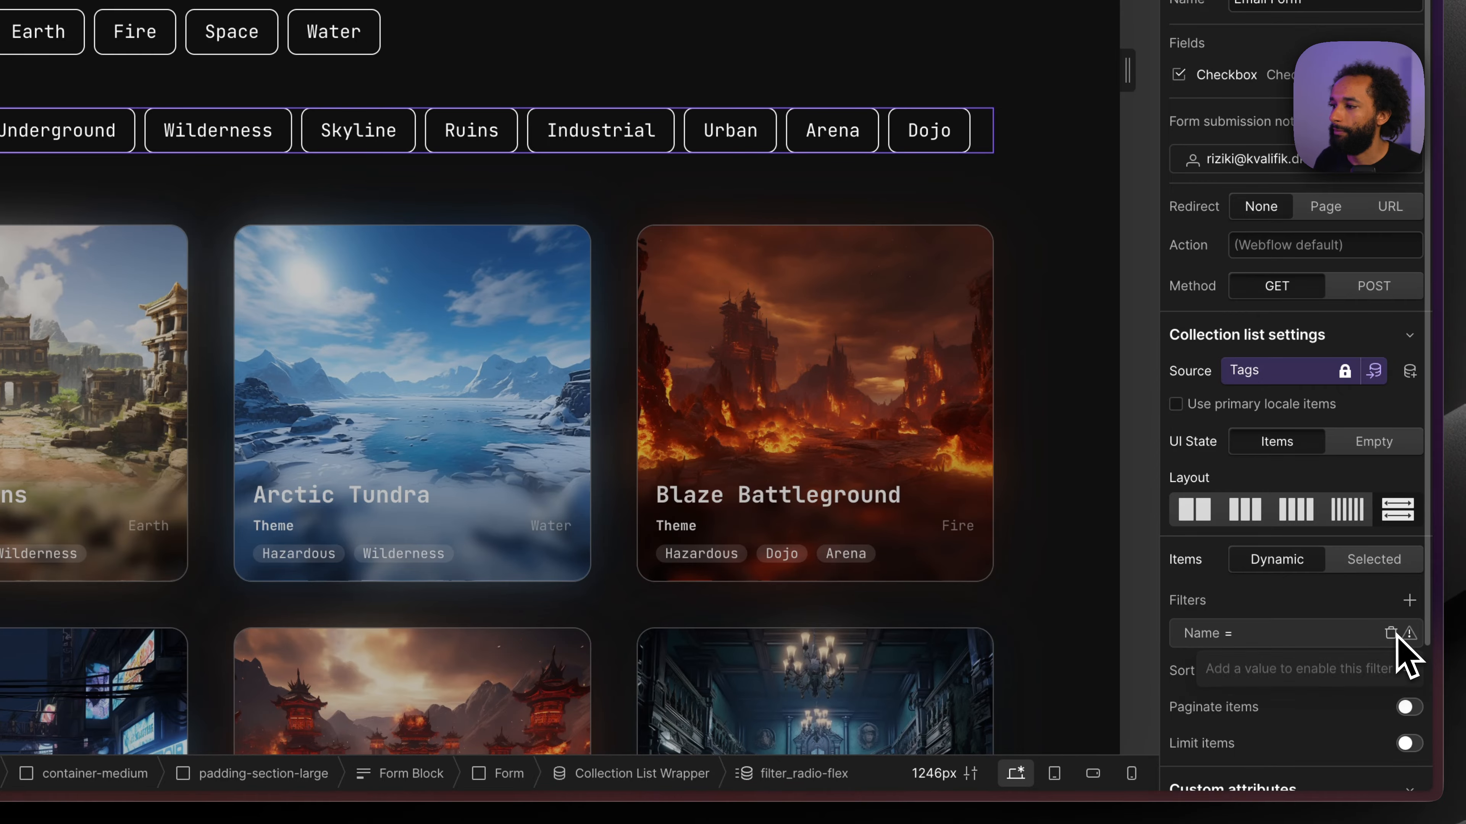
{"action": "left_click", "coordinate": [1394, 634]}
{"action": "left_click", "coordinate": [1410, 636]}
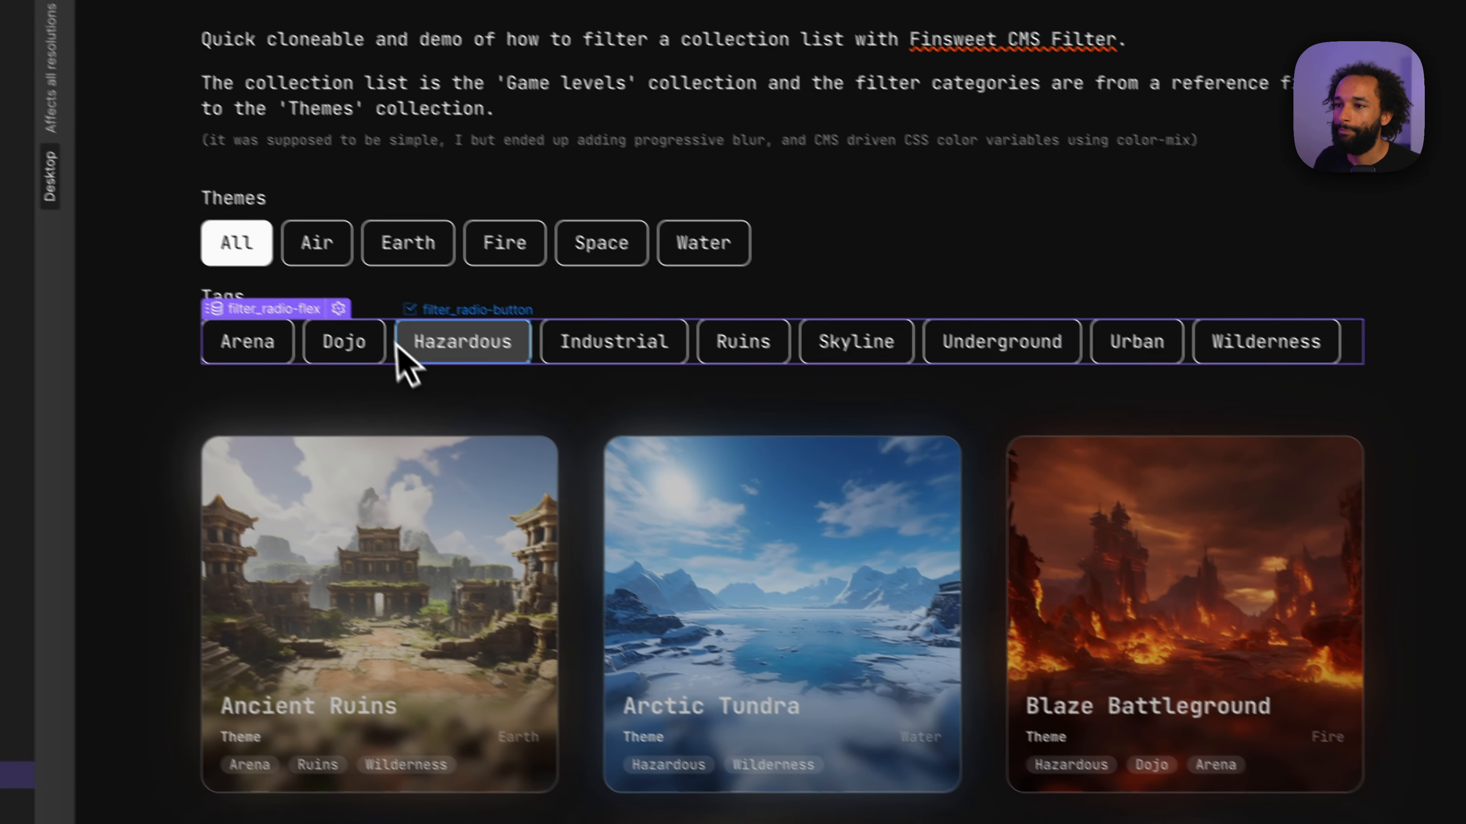
- Give the tag checkbox the custom attribute fs-list-field with the value tags, copying the attribute name from a theme radio button
{"action": "left_click", "coordinate": [83, 137]}
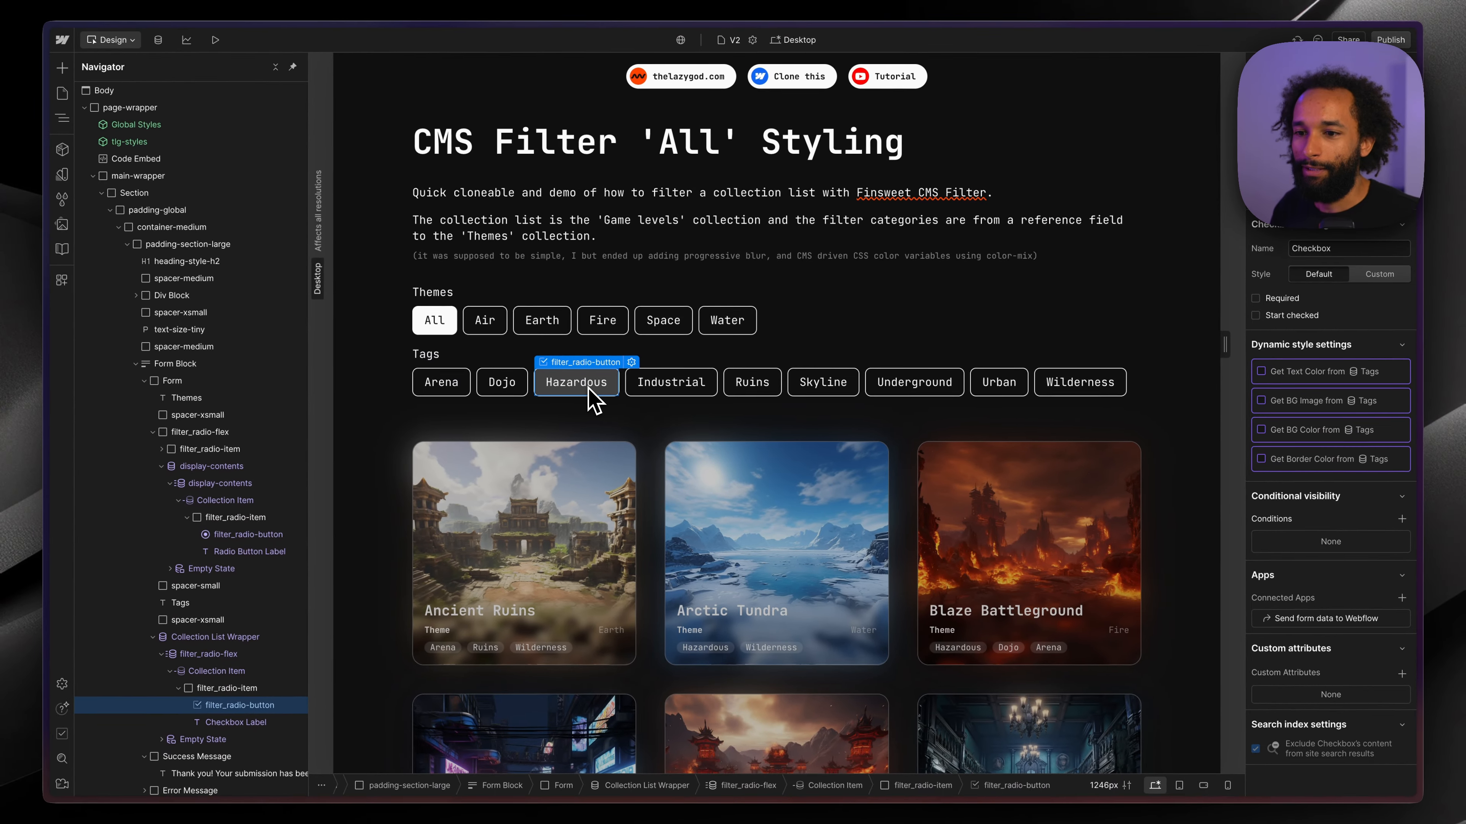
{"action": "left_click", "coordinate": [541, 328]}
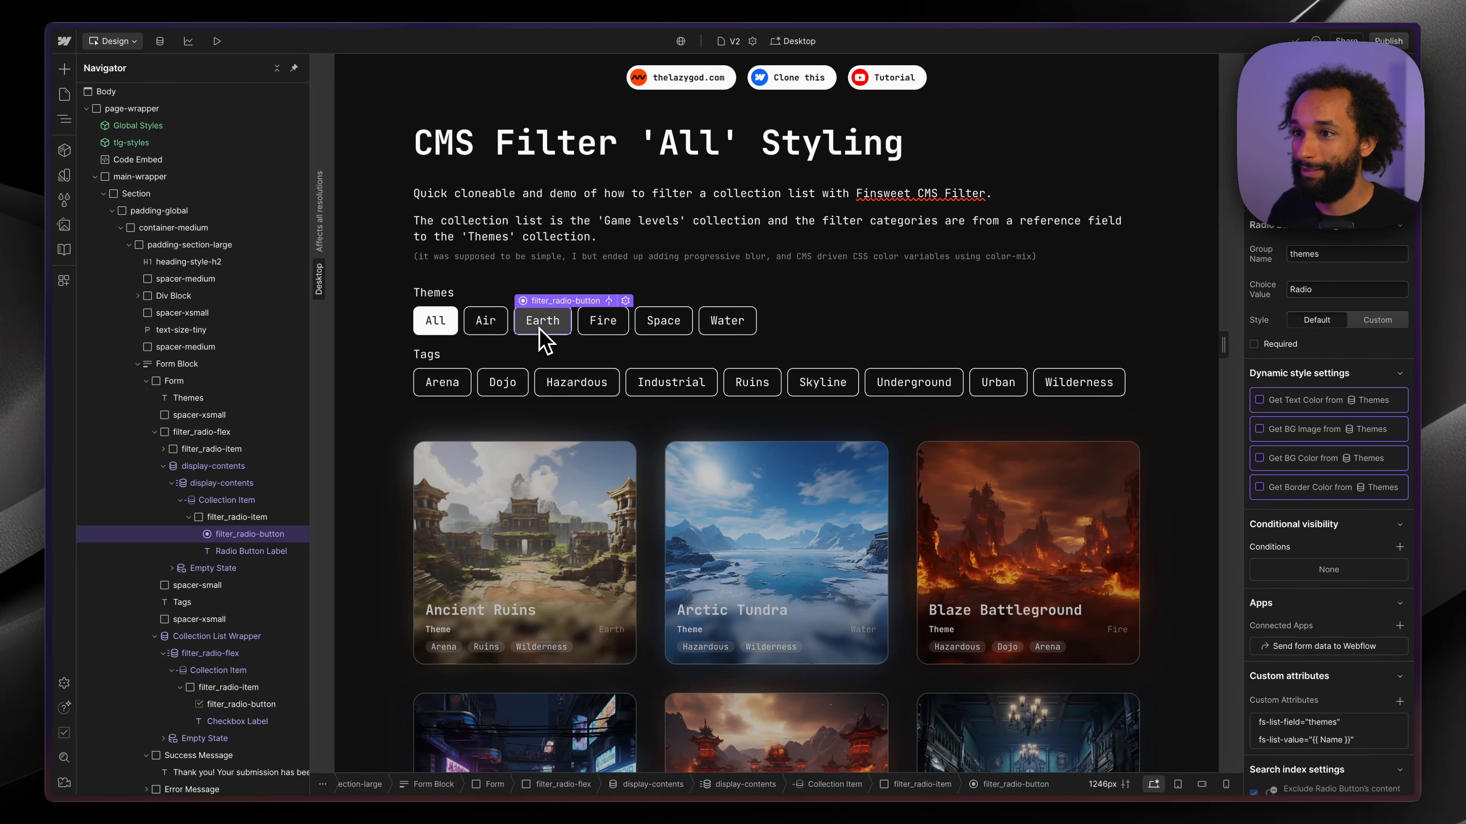
{"action": "left_click", "coordinate": [1320, 734]}
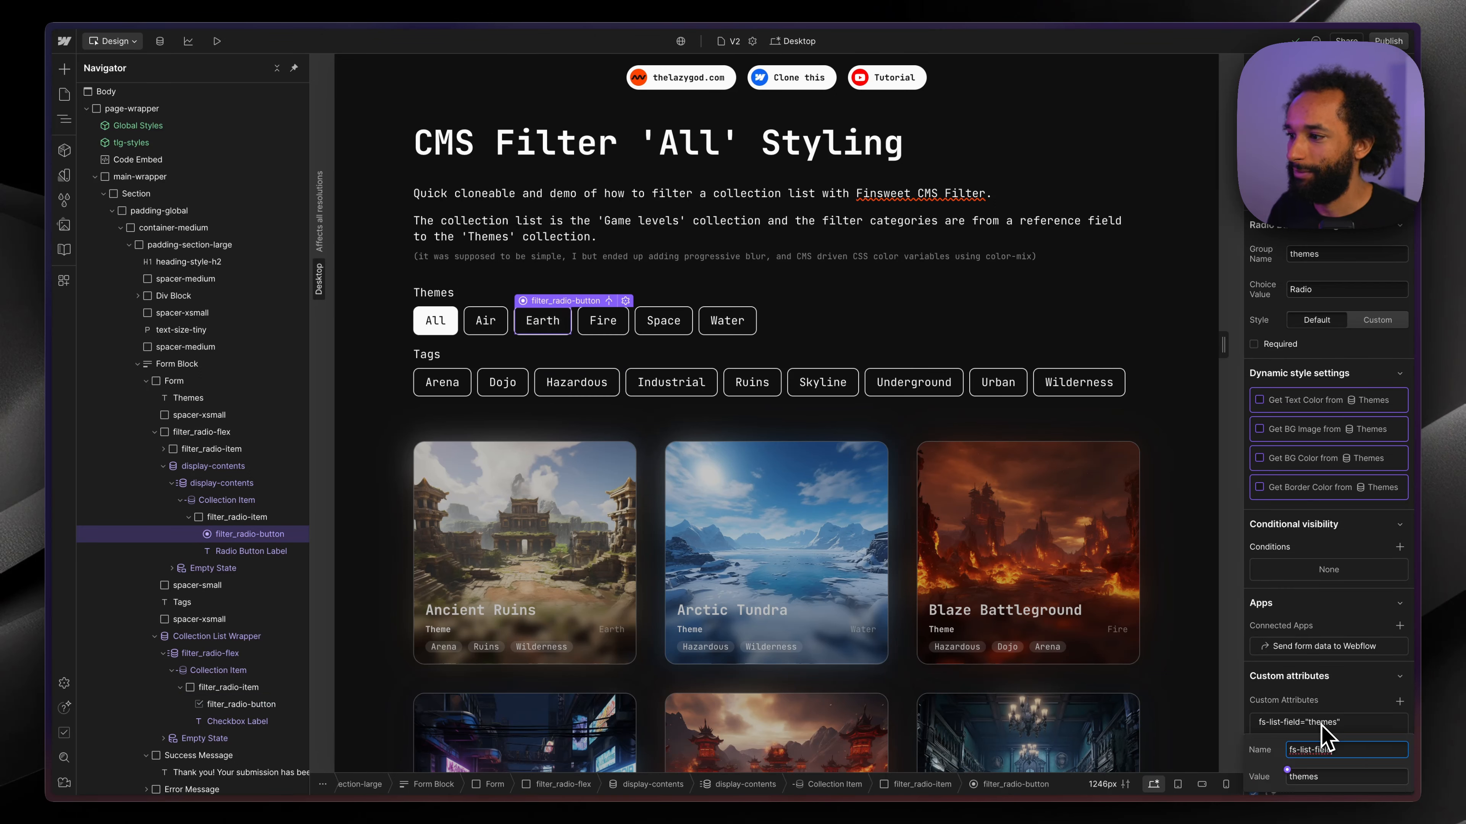
{"action": "key", "text": "super+a"}
{"action": "key", "text": "super+c"}
{"action": "left_click", "coordinate": [1307, 684]}
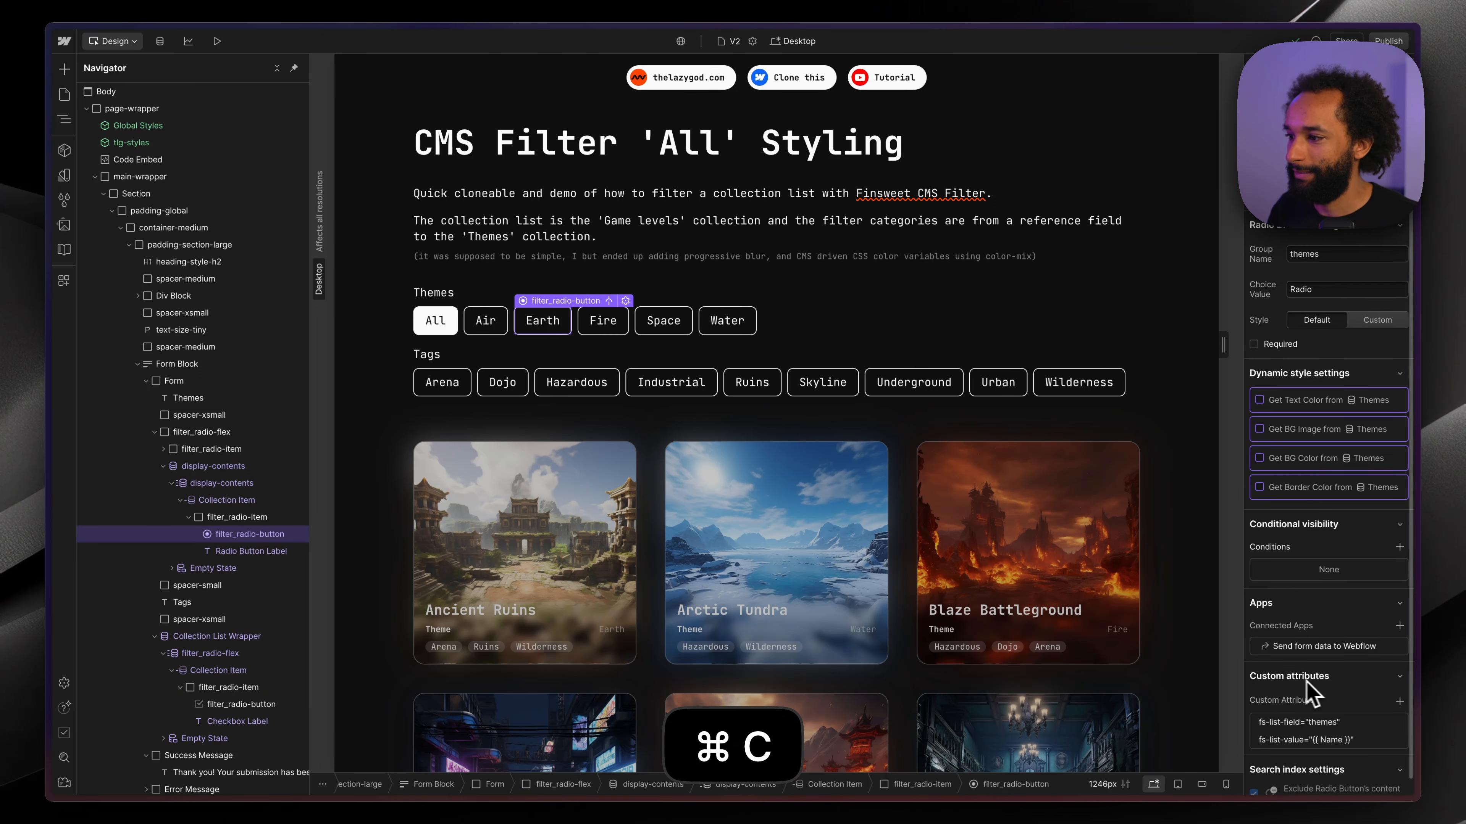
{"action": "left_click", "coordinate": [592, 393]}
{"action": "left_click", "coordinate": [1400, 672]}
{"action": "key", "text": "super+v"}
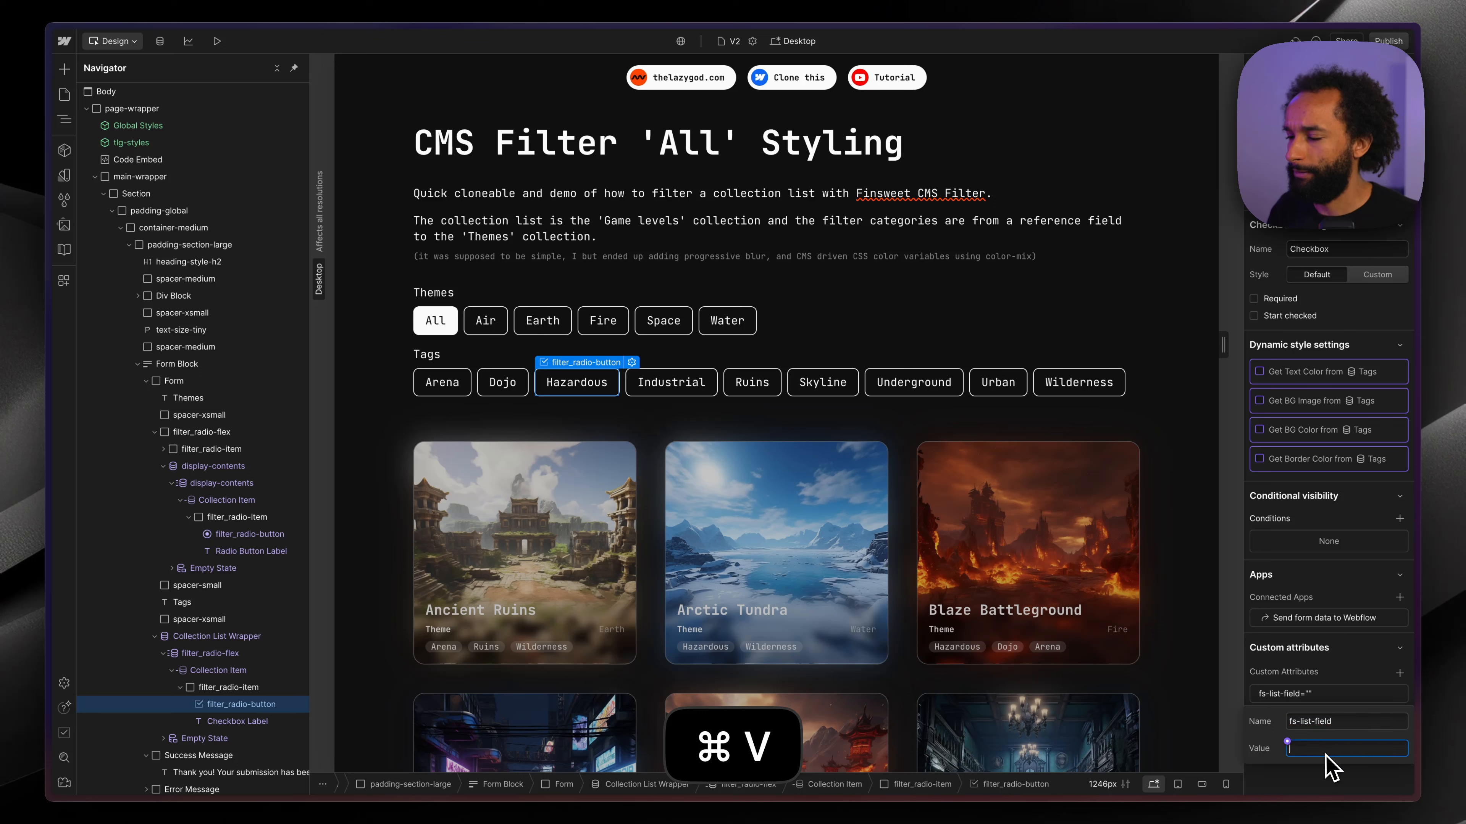
{"action": "type", "text": "tags"}
{"action": "key", "text": "Return"}
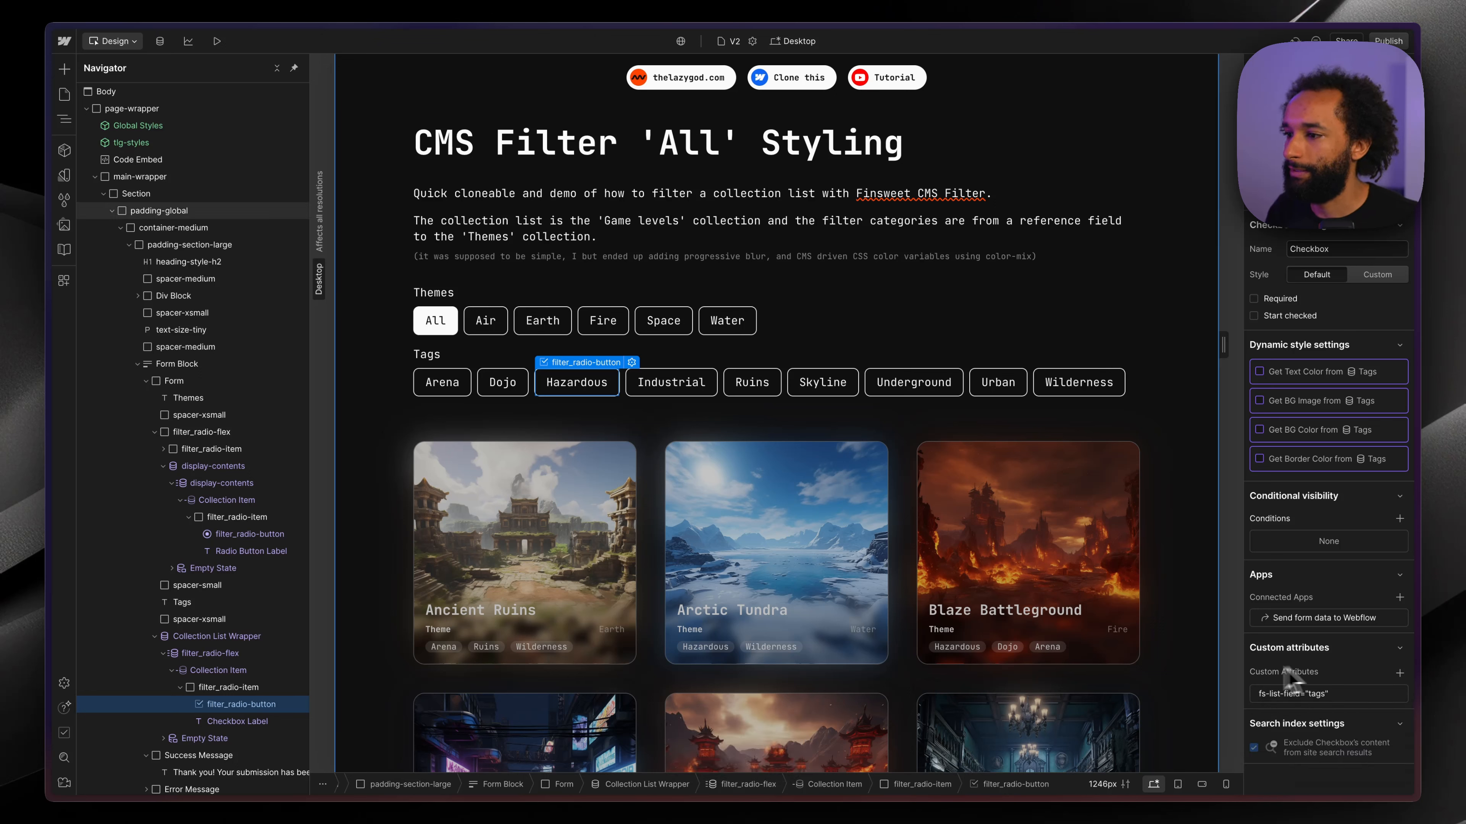
- Add the custom attribute fs-list-field="tags" to the tag Text Block inside the game level card
{"action": "left_click", "coordinate": [1049, 650]}
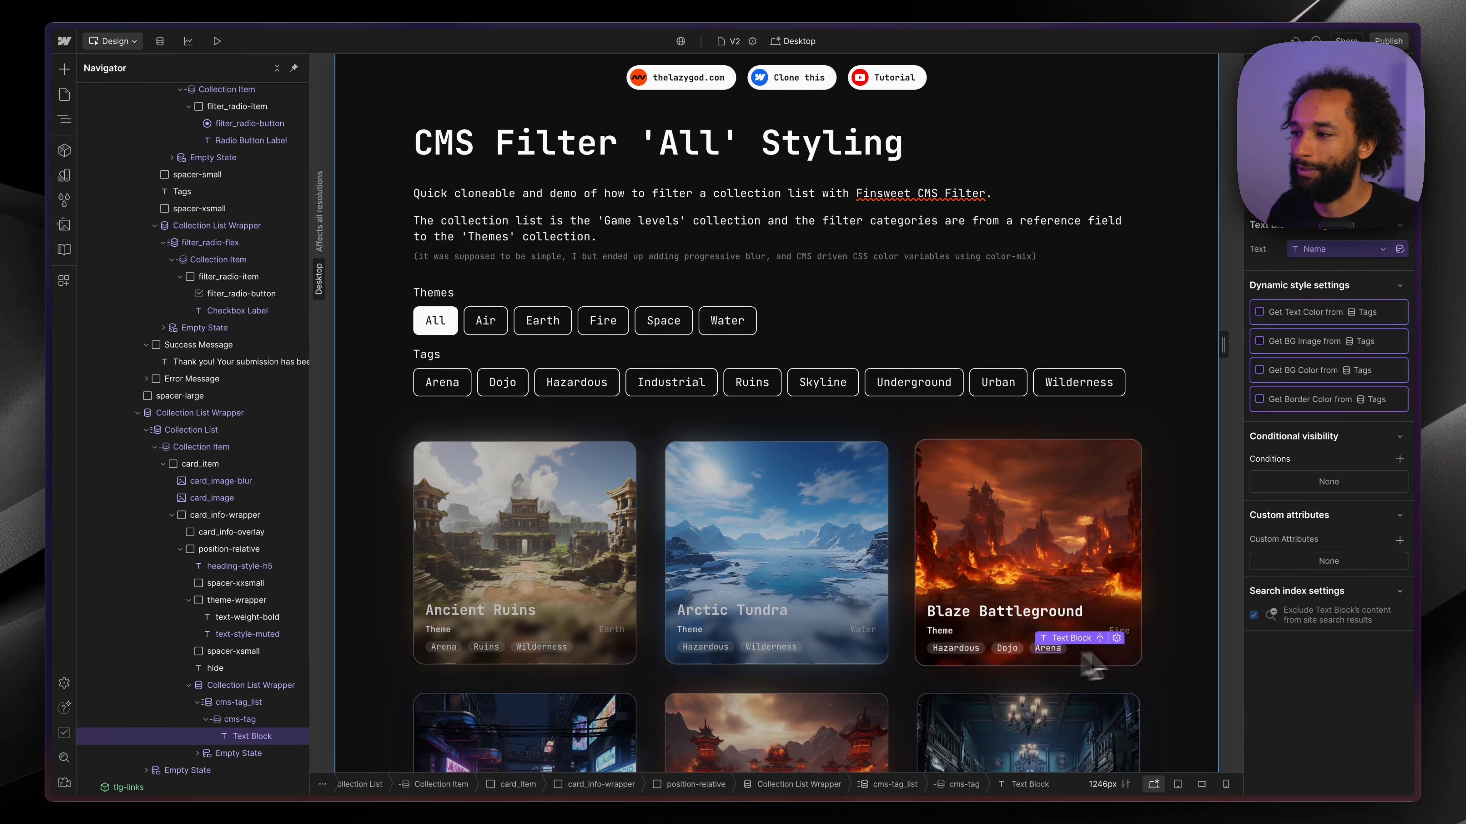
{"action": "left_click", "coordinate": [1399, 540]}
{"action": "key", "text": "super+v"}
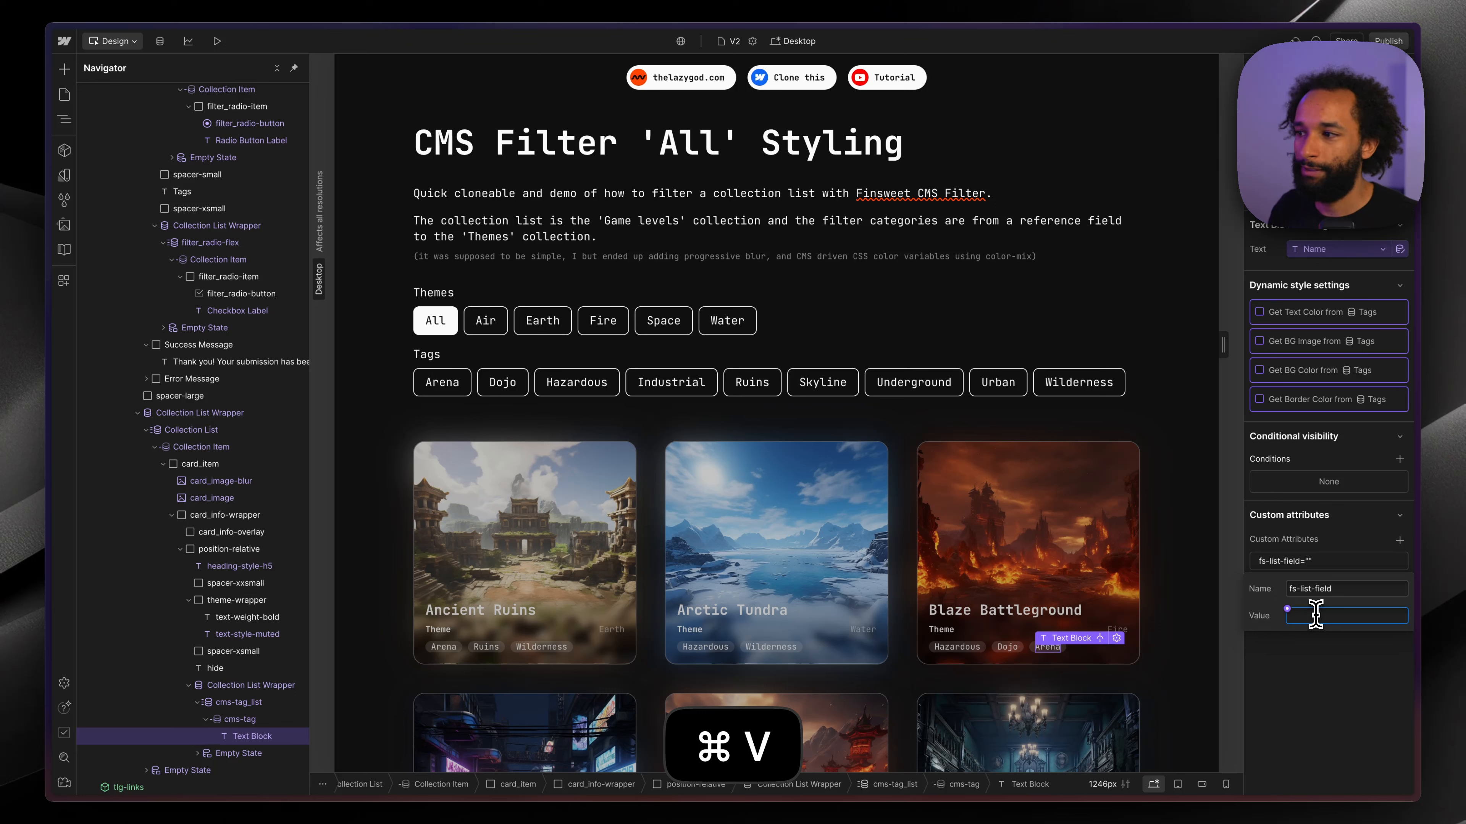
{"action": "key", "text": "Return"}
- Copy the fs-list-value attribute name from a theme radio button and add it to the tag checkbox, bound to the tag's Name
{"action": "left_click", "coordinate": [576, 382]}
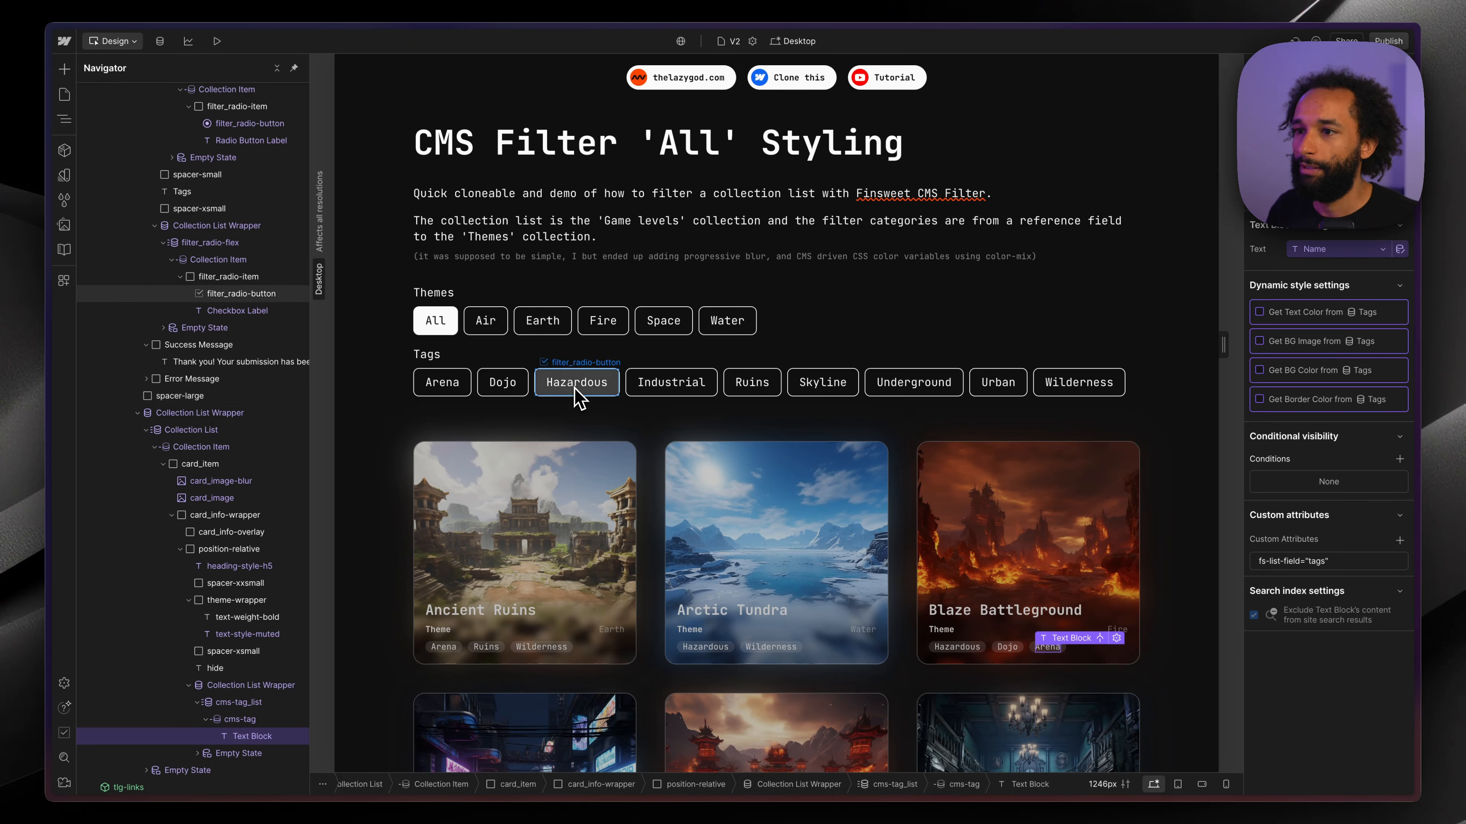
{"action": "left_click", "coordinate": [664, 321]}
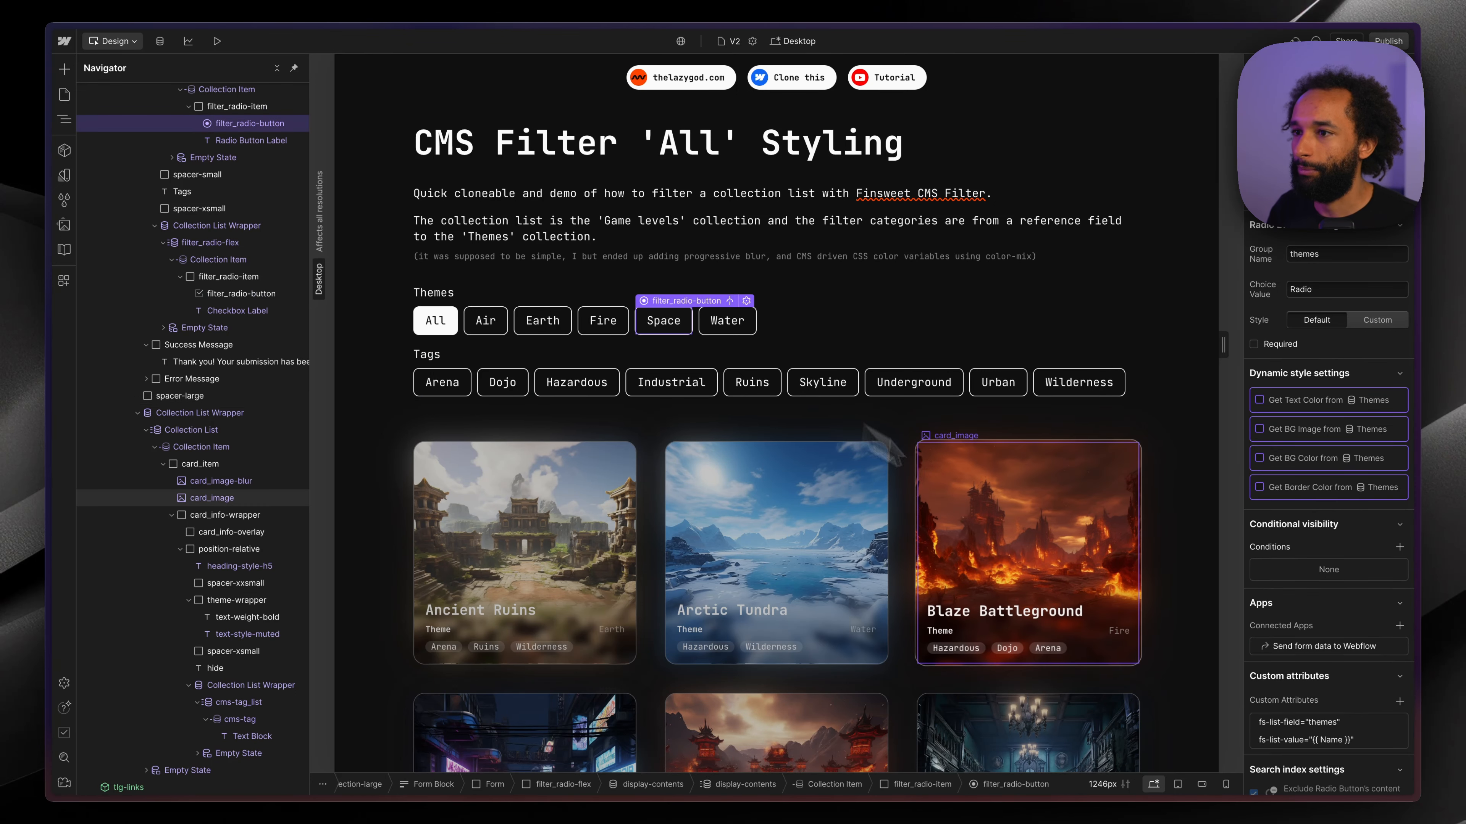
{"action": "left_click", "coordinate": [1341, 740]}
{"action": "key", "text": "super+c"}
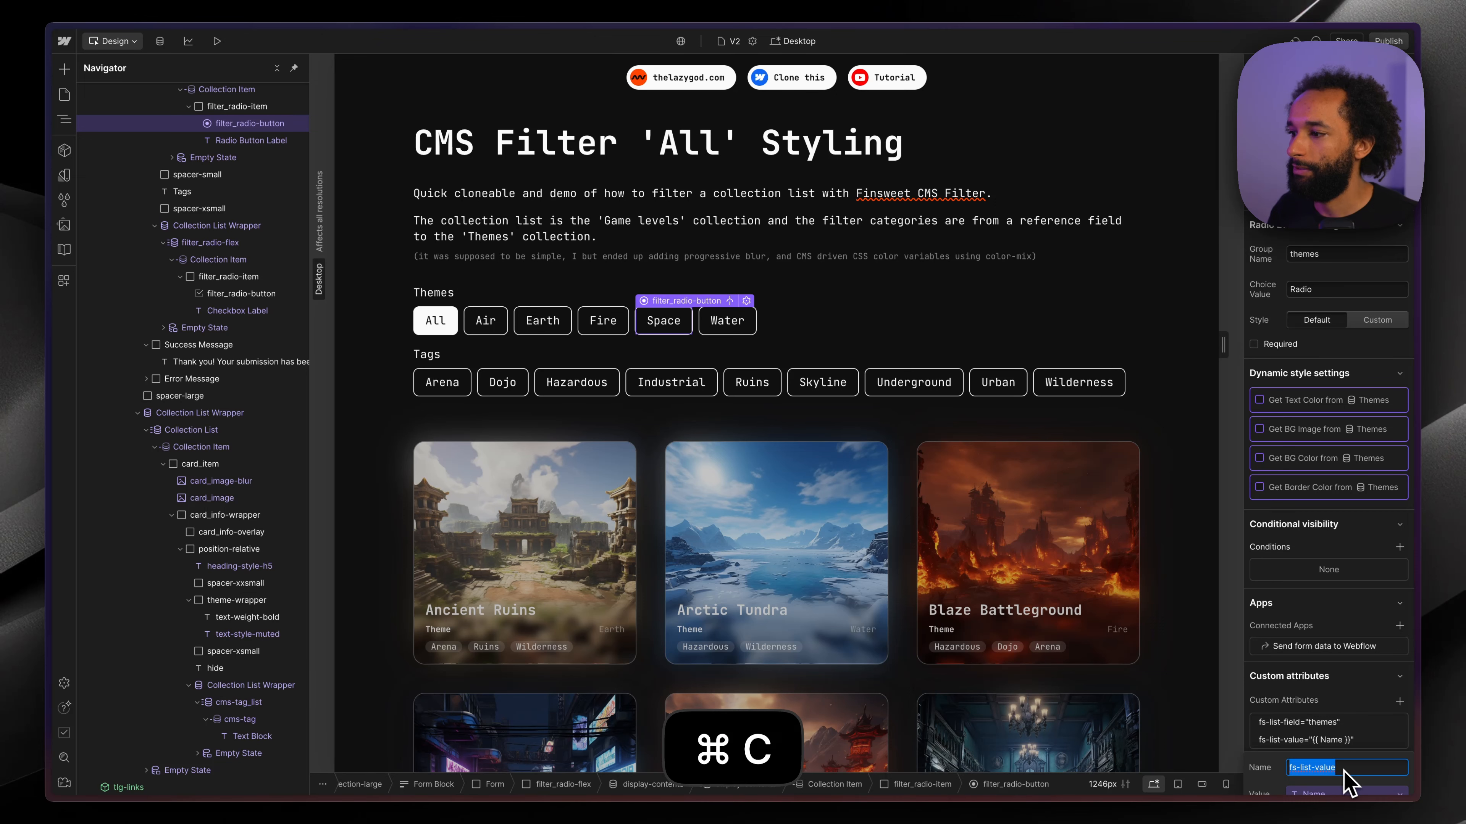
{"action": "left_click", "coordinate": [684, 385]}
{"action": "left_click", "coordinate": [1399, 672]}
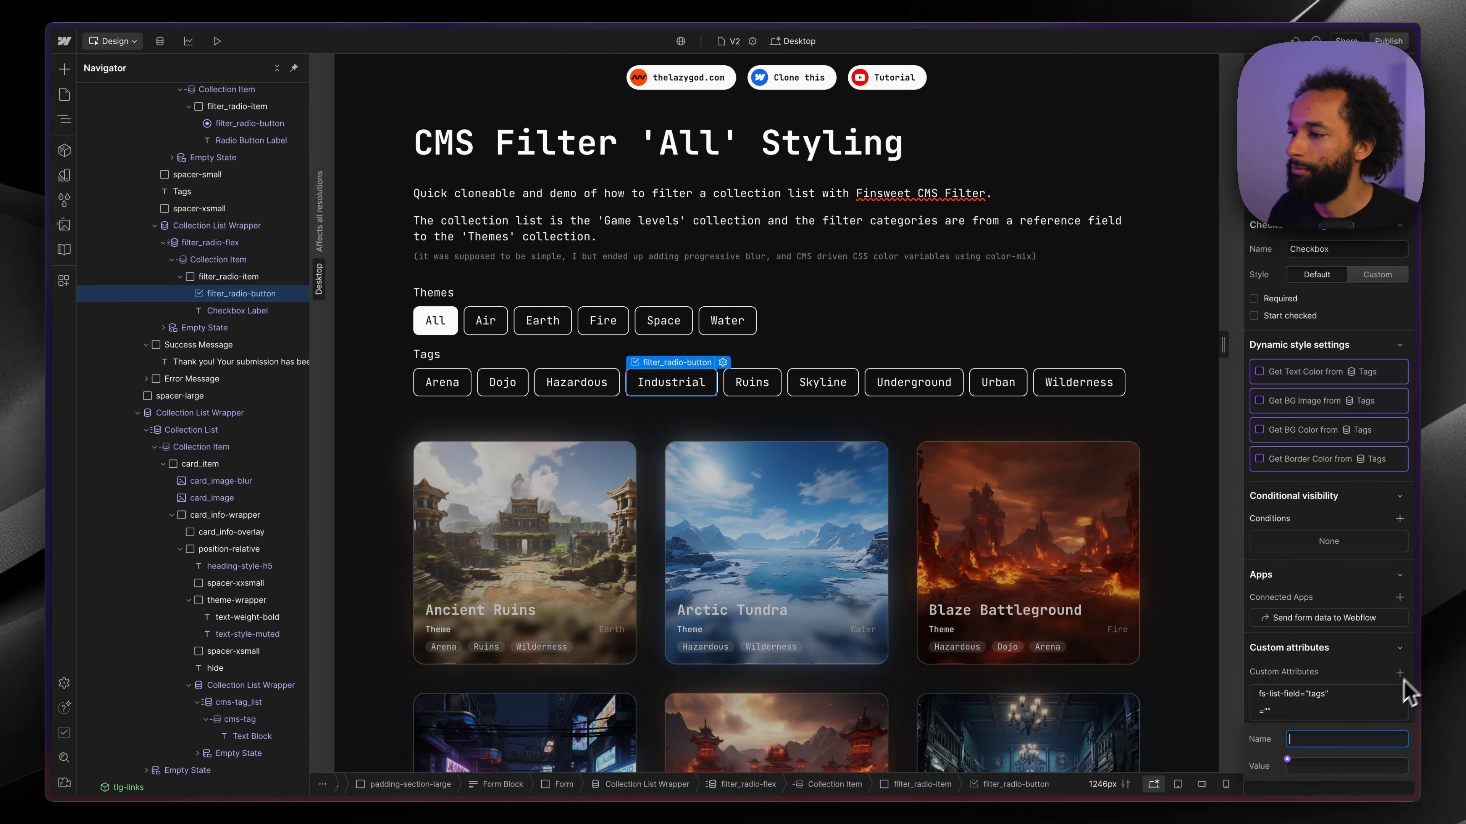
{"action": "key", "text": "super+v"}
{"action": "left_click", "coordinate": [1288, 759]}
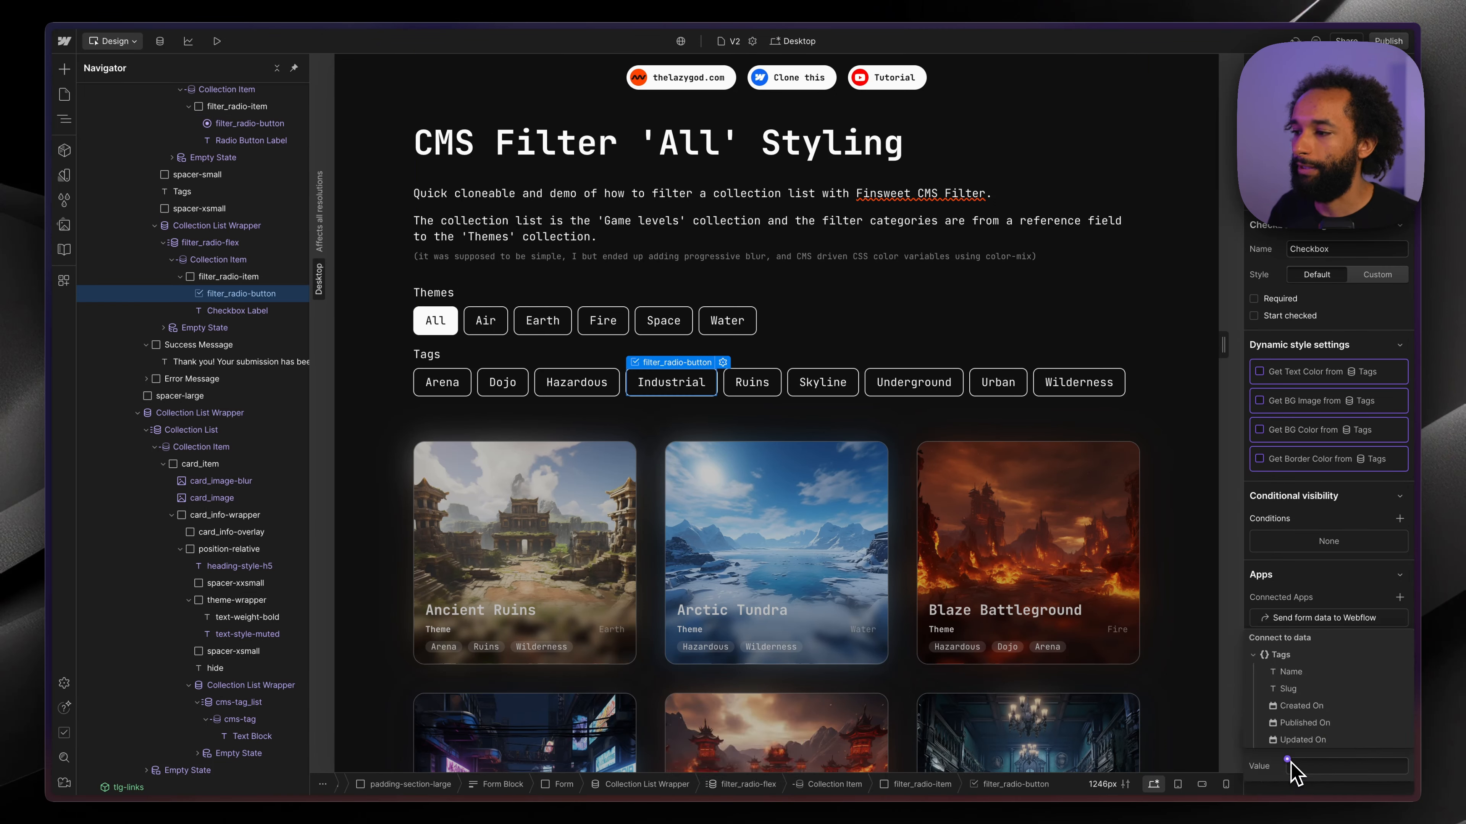
{"action": "left_click", "coordinate": [1291, 672]}
{"action": "key", "text": "Escape"}
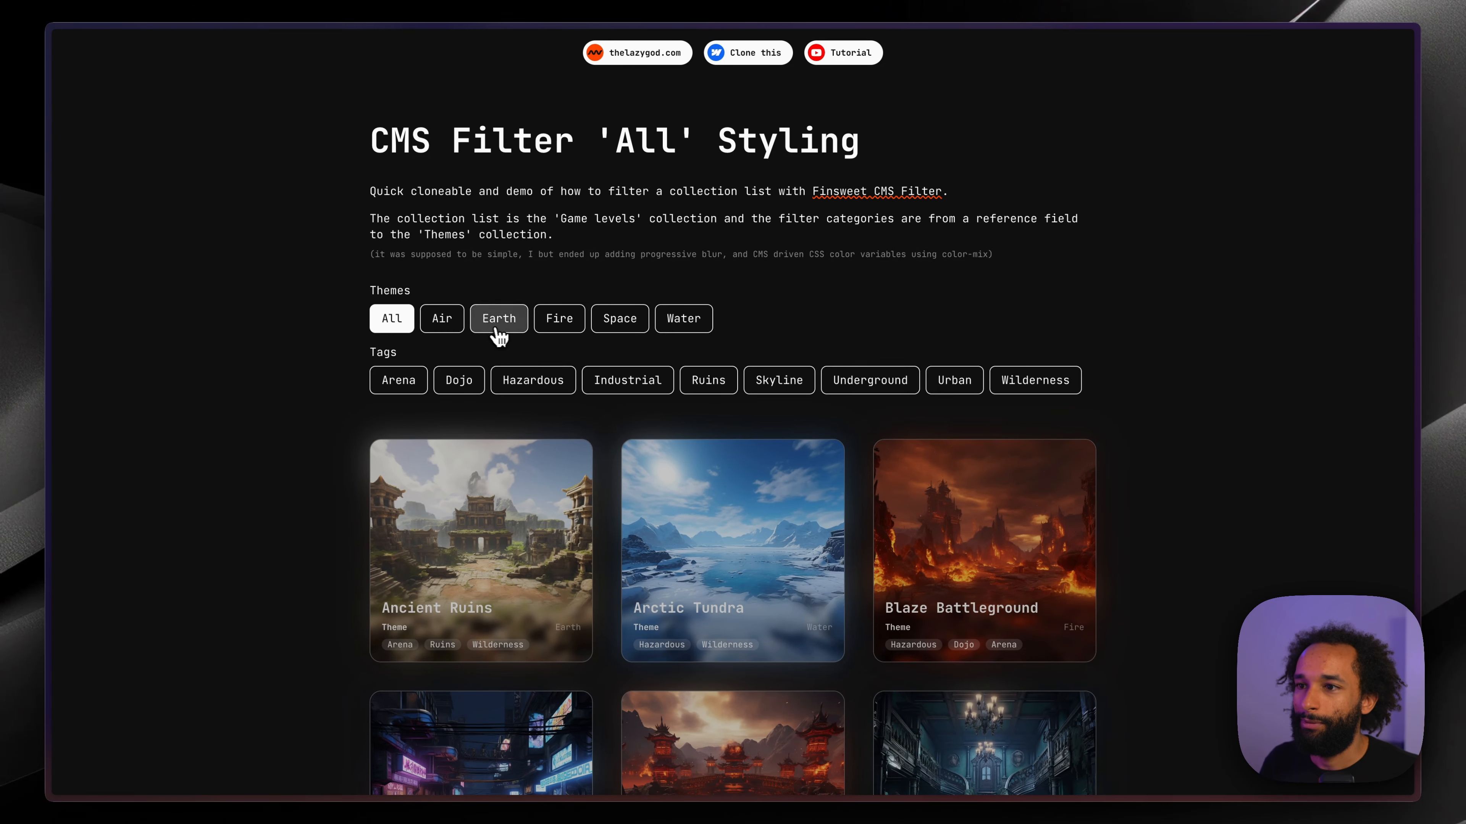
- On the live page, test the filters by switching between themes, ending on Earth, and selecting the Hazardous and Industrial tags
{"action": "left_click", "coordinate": [498, 320]}
{"action": "left_click", "coordinate": [620, 320]}
{"action": "left_click", "coordinate": [663, 322]}
{"action": "left_click", "coordinate": [559, 320]}
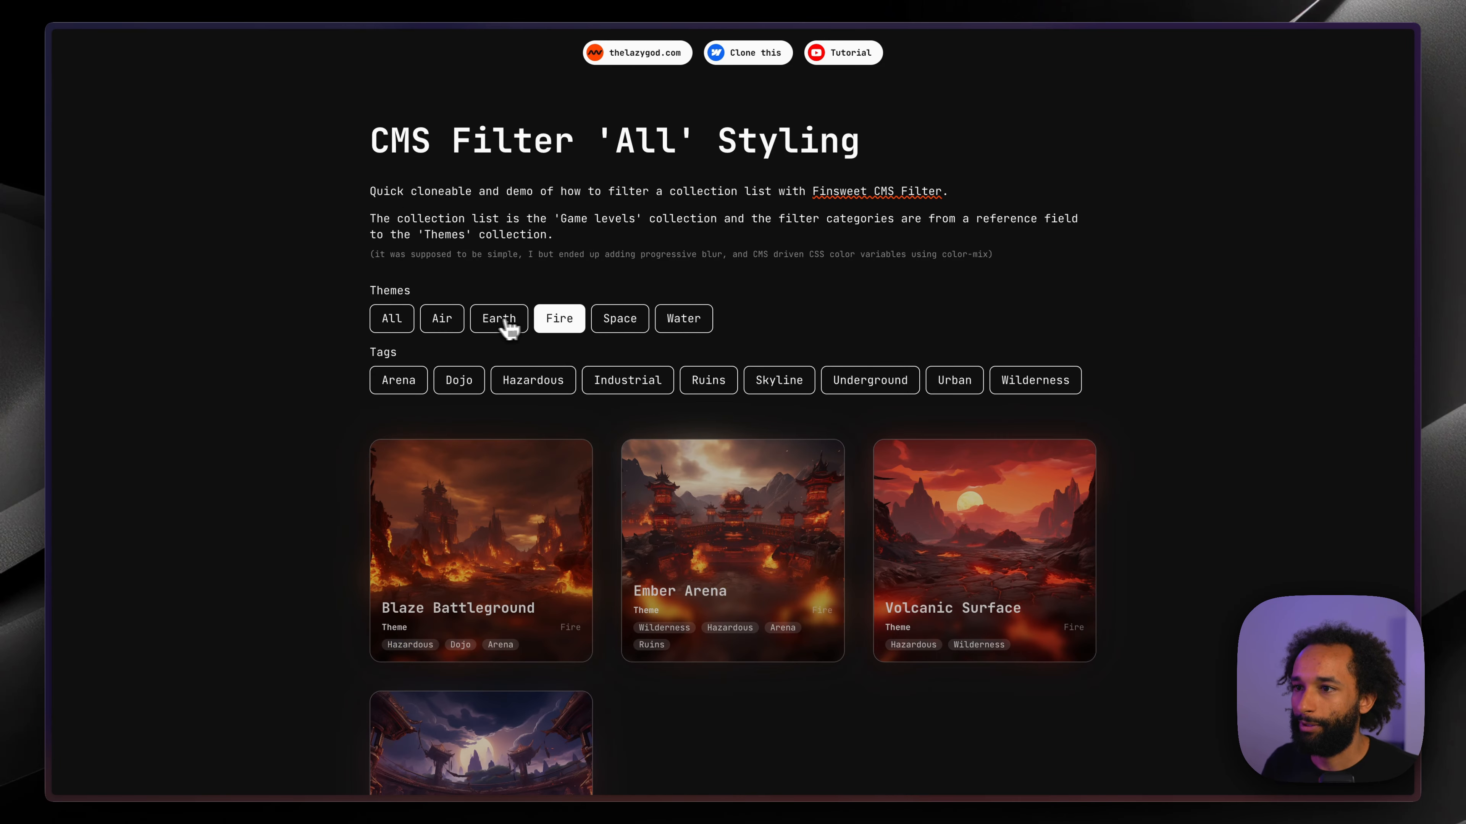
{"action": "left_click", "coordinate": [498, 321]}
{"action": "left_click", "coordinate": [568, 391]}
{"action": "left_click", "coordinate": [627, 381]}
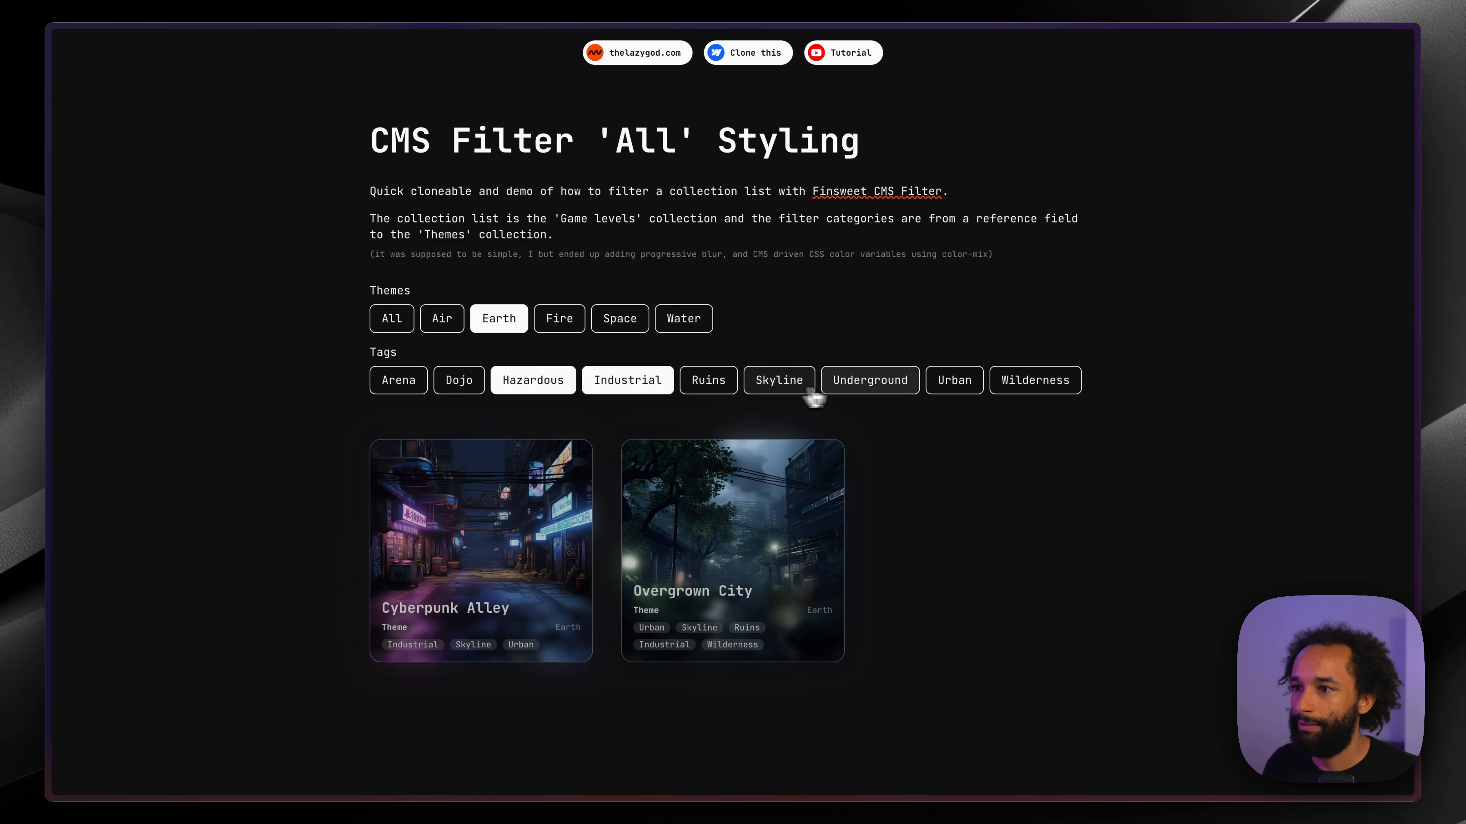
- Test the live filters with the Fire and Space themes, combining them with tags such as Hazardous, Ruins and Dojo
{"action": "left_click", "coordinate": [763, 391]}
{"action": "left_click", "coordinate": [842, 392]}
{"action": "left_click", "coordinate": [579, 328]}
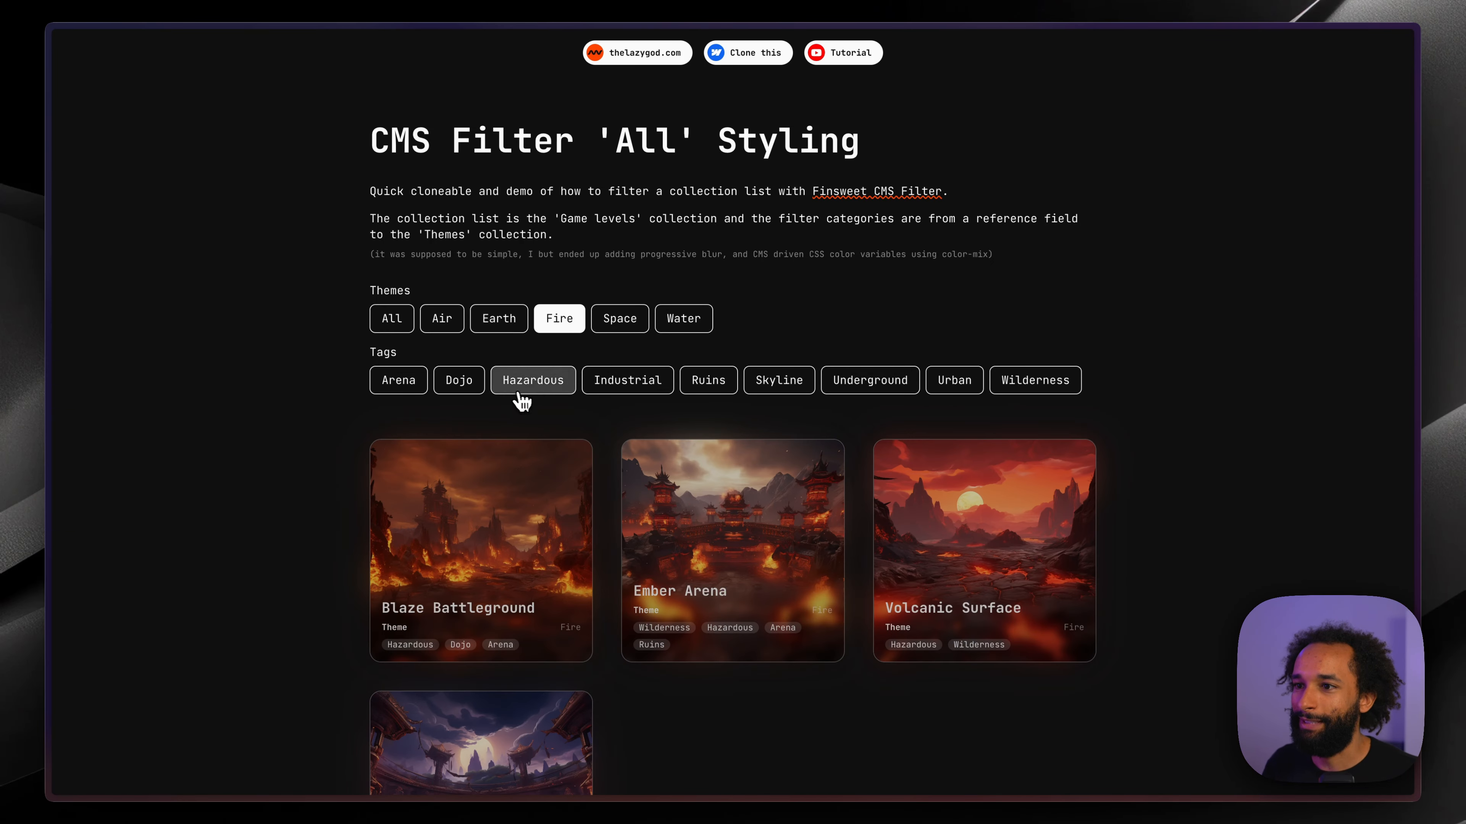
{"action": "left_click", "coordinate": [569, 387]}
{"action": "left_click", "coordinate": [468, 385]}
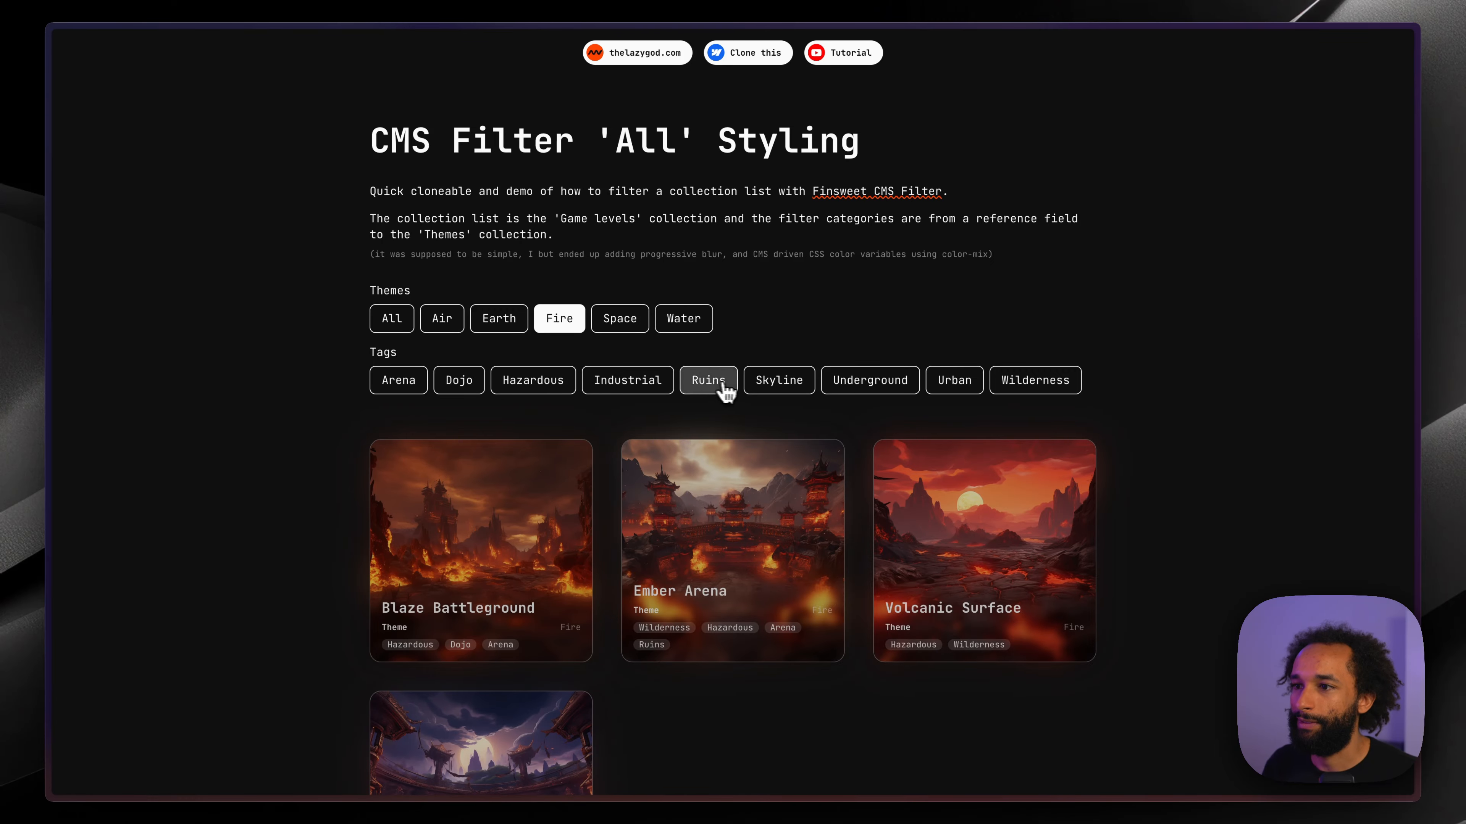
{"action": "left_click", "coordinate": [724, 383]}
{"action": "left_click", "coordinate": [733, 385]}
{"action": "left_click", "coordinate": [479, 386]}
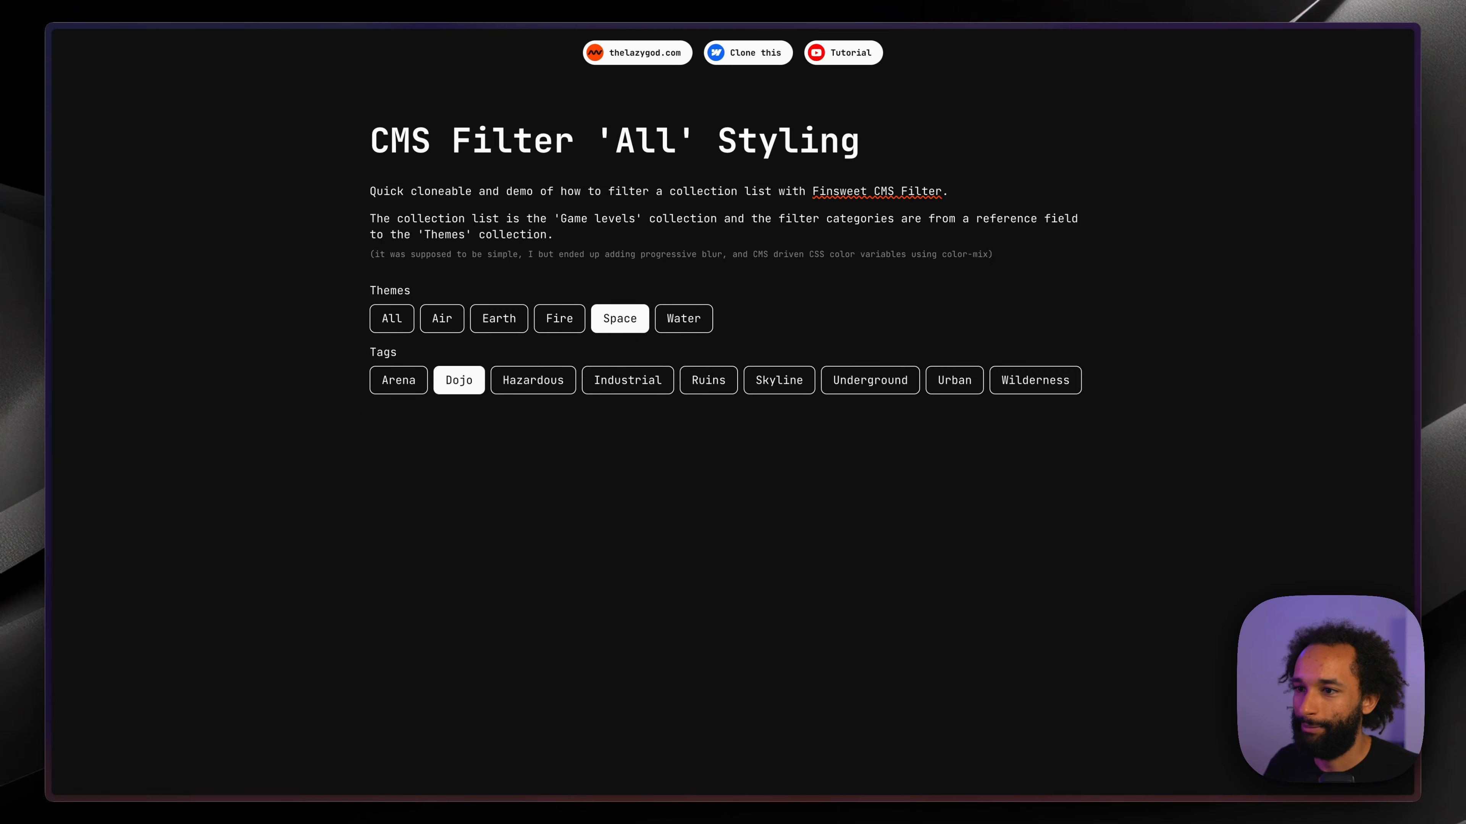
{"action": "left_click", "coordinate": [479, 382]}
{"action": "left_click", "coordinate": [620, 323]}
- Open the flash card in the Finsweet List Filter docs and copy the Facet Count attribute name fs-list-element
{"action": "key", "text": "ctrl+Tab"}
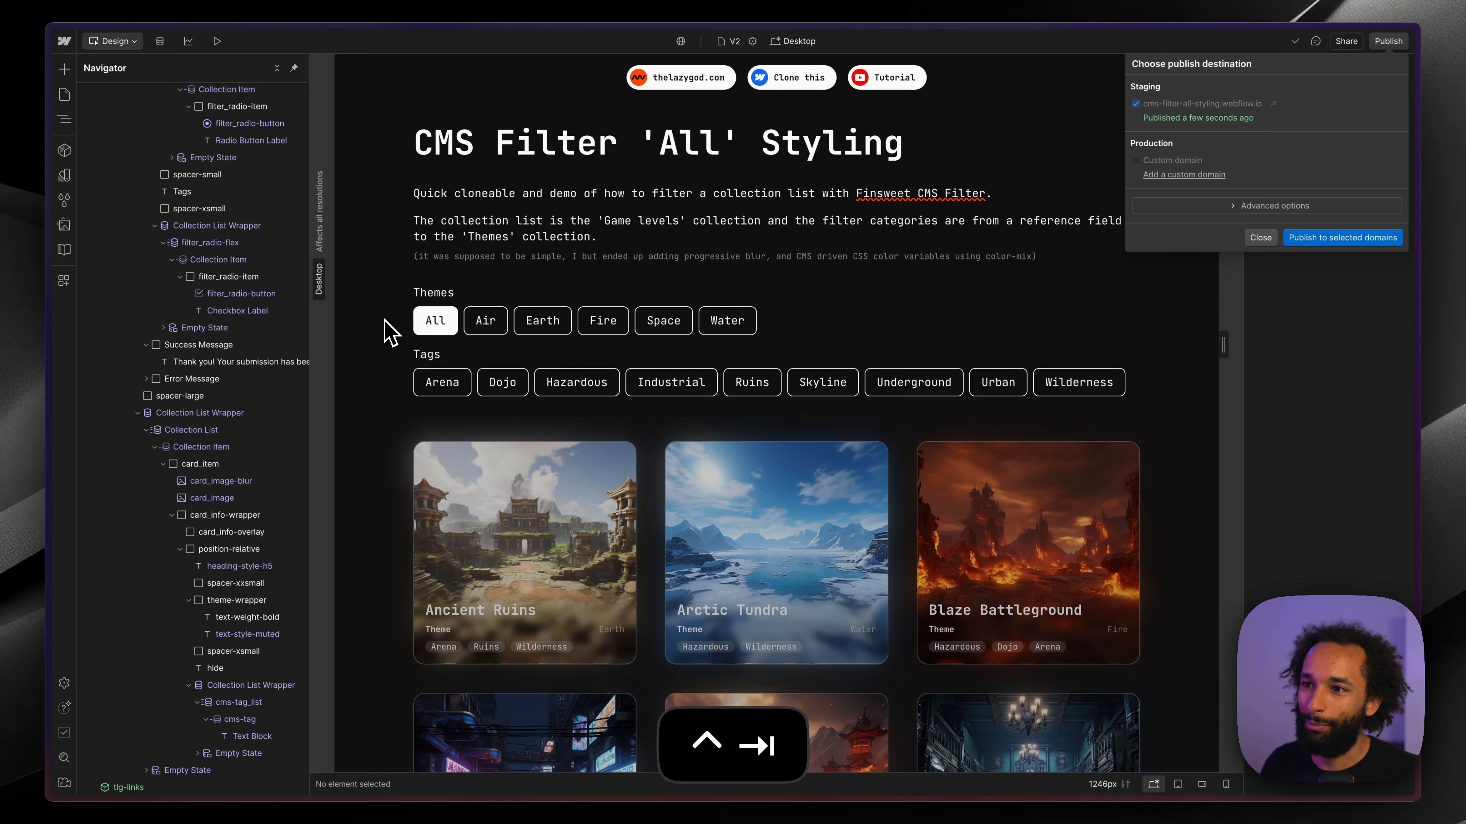
{"action": "left_click", "coordinate": [655, 375]}
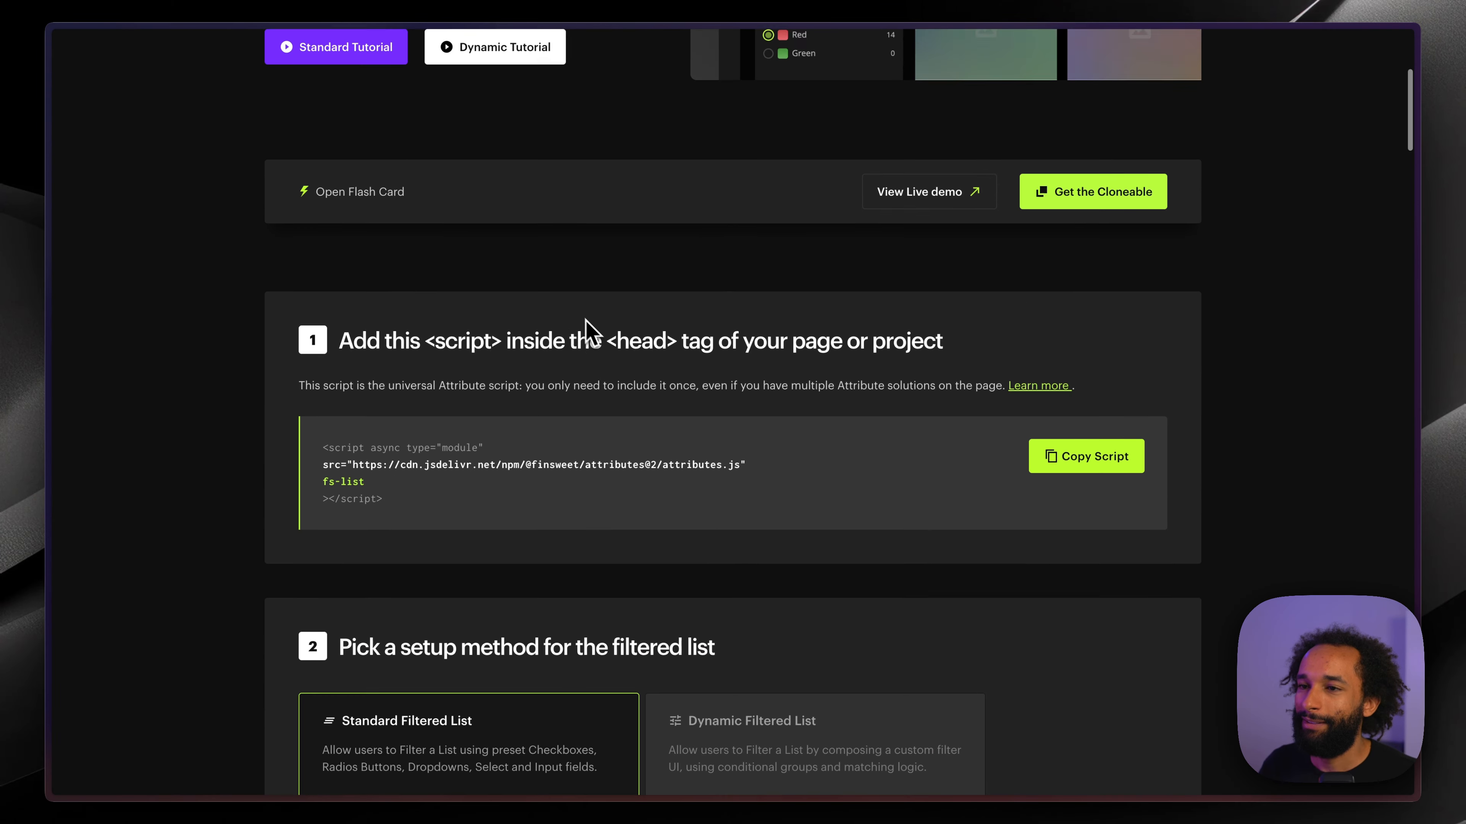
{"action": "scroll", "coordinate": [582, 327], "scroll_direction": "up", "scroll_amount": 5}
{"action": "scroll", "coordinate": [556, 367], "scroll_direction": "down", "scroll_amount": 3}
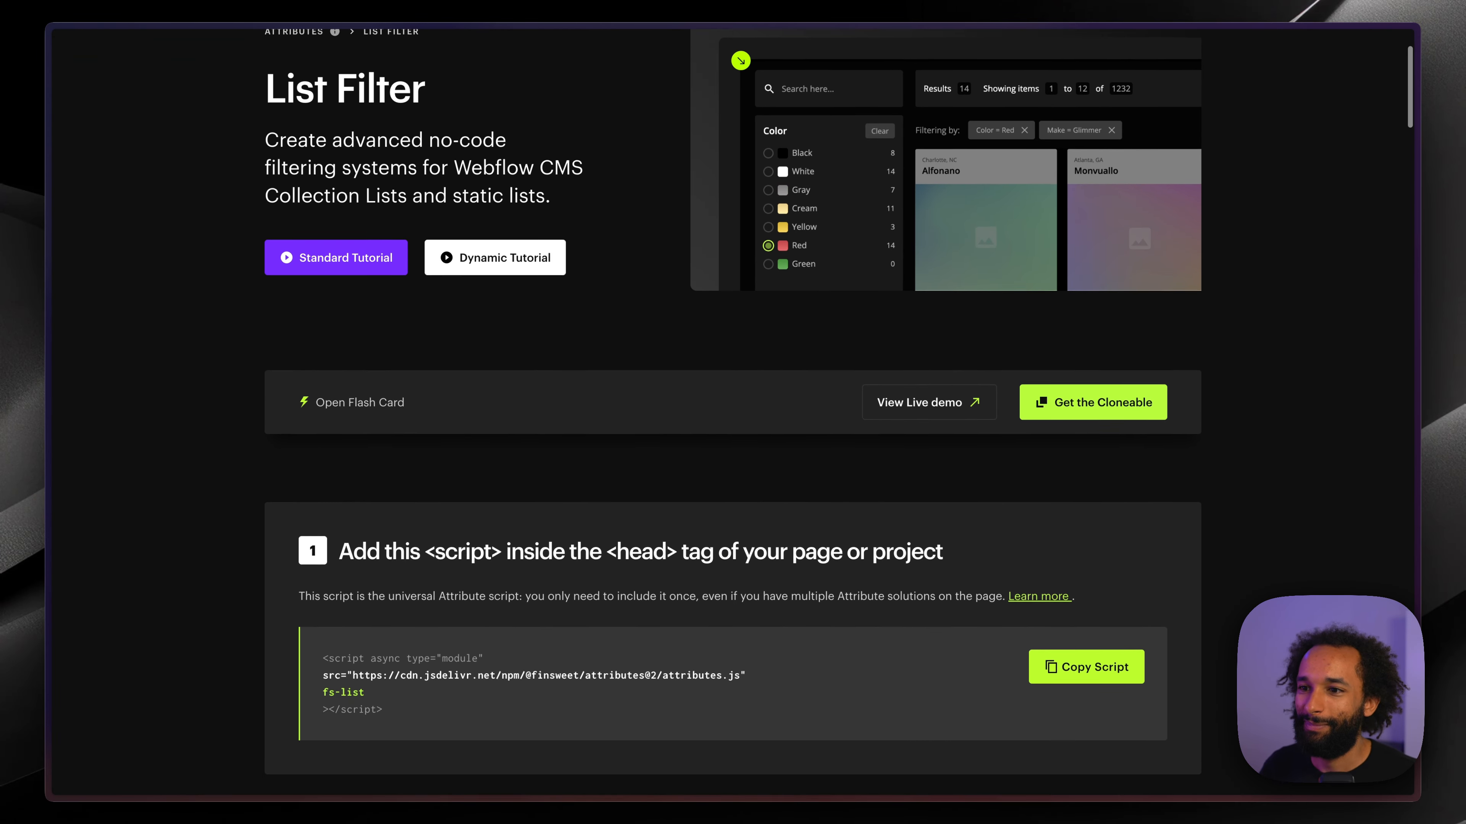
{"action": "scroll", "coordinate": [531, 415], "scroll_direction": "up", "scroll_amount": 4}
{"action": "scroll", "coordinate": [510, 466], "scroll_direction": "down", "scroll_amount": 5}
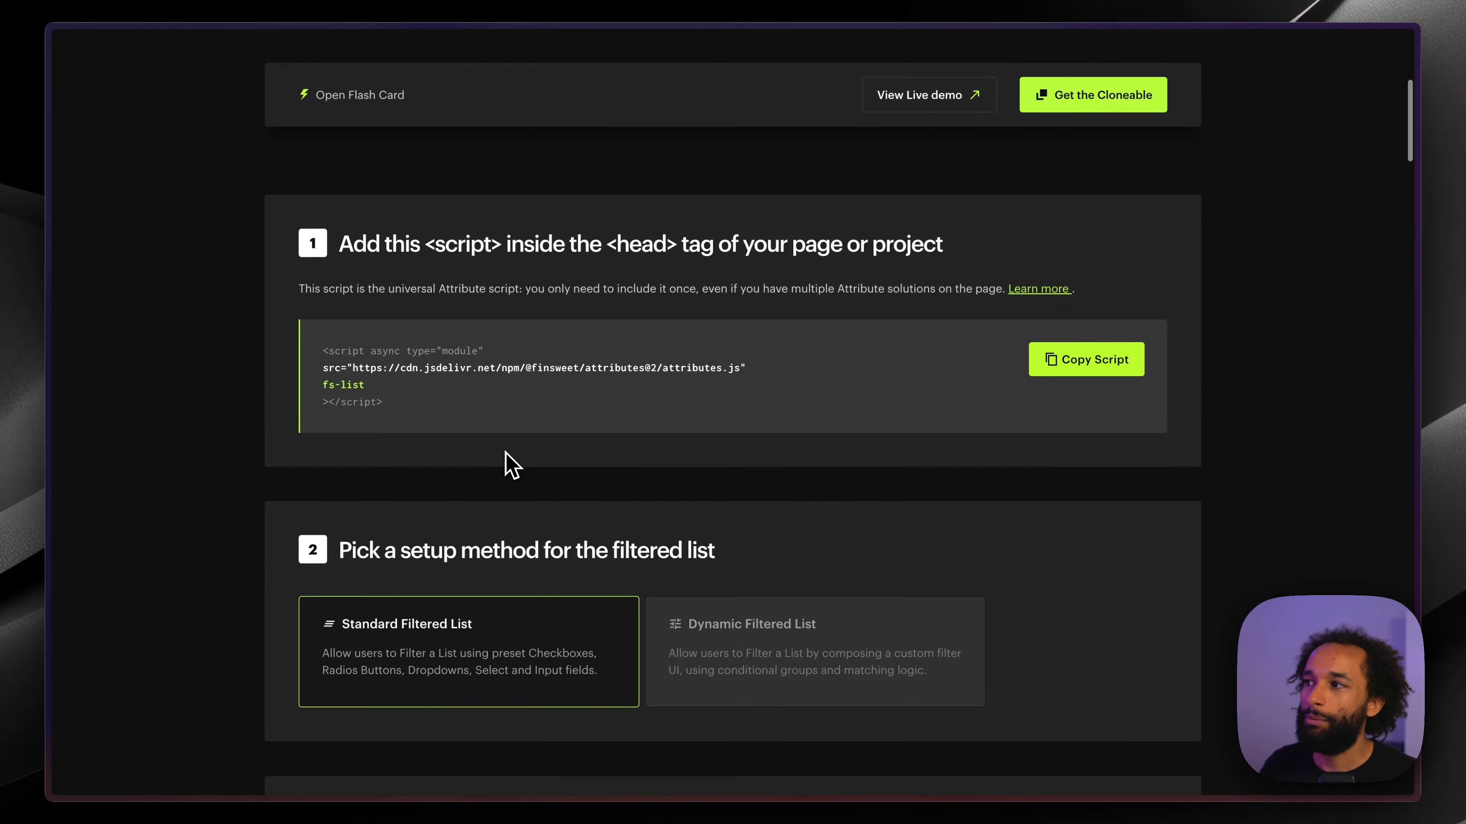
{"action": "scroll", "coordinate": [507, 465], "scroll_direction": "up", "scroll_amount": 5}
{"action": "left_click", "coordinate": [349, 546]}
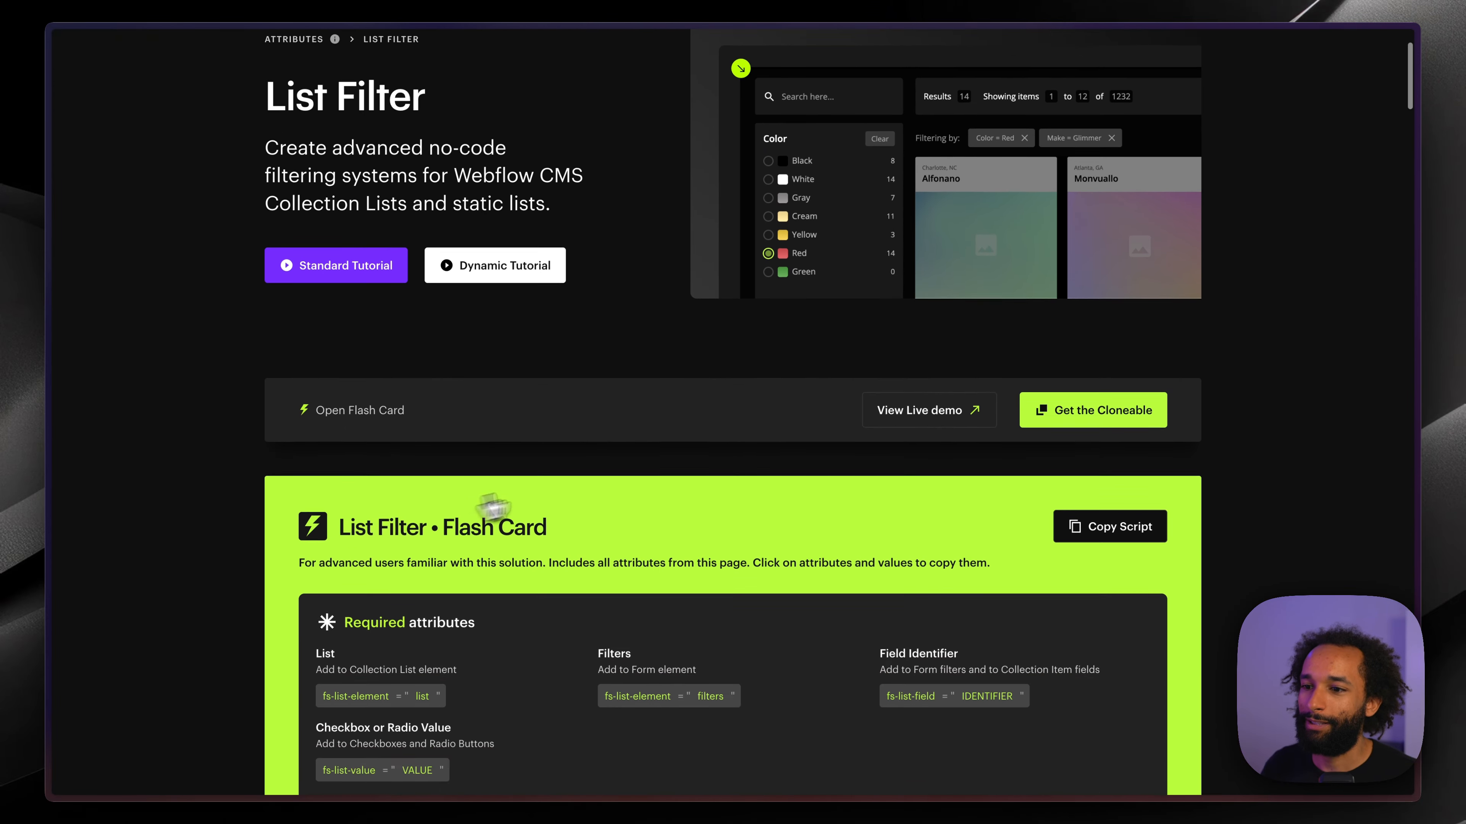
{"action": "scroll", "coordinate": [582, 484], "scroll_direction": "down", "scroll_amount": 5}
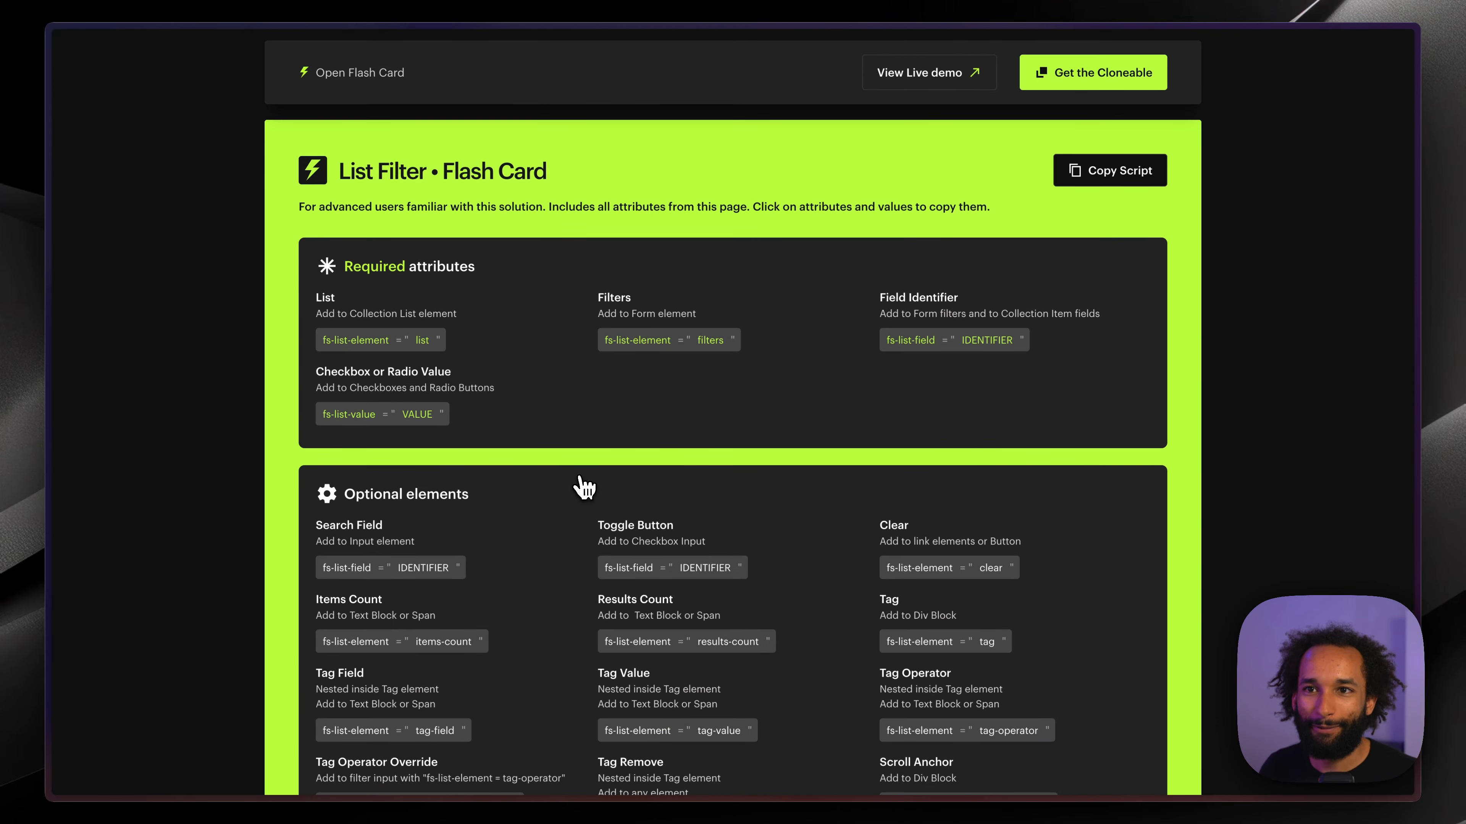
{"action": "scroll", "coordinate": [582, 487], "scroll_direction": "down", "scroll_amount": 5}
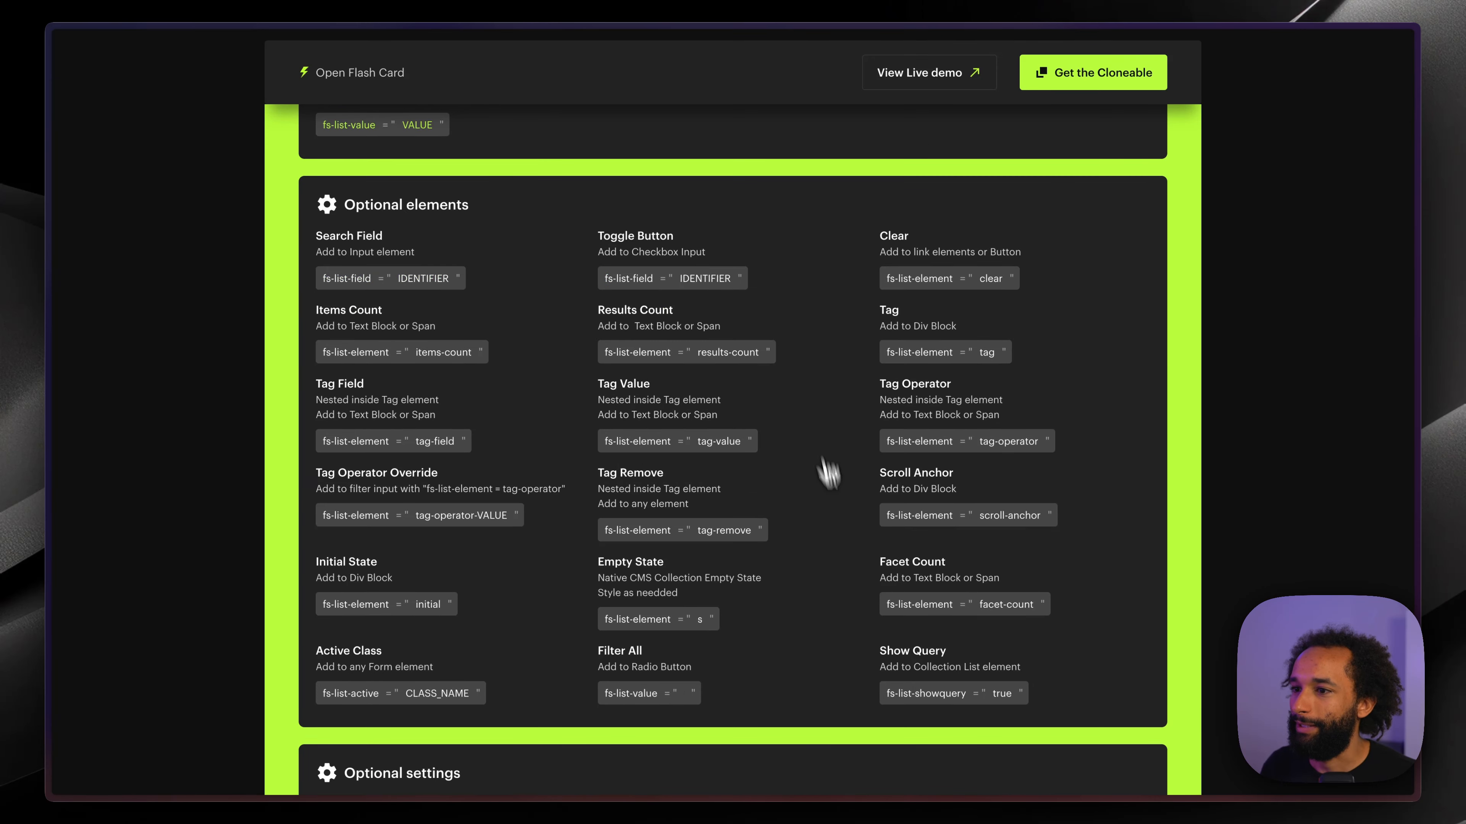
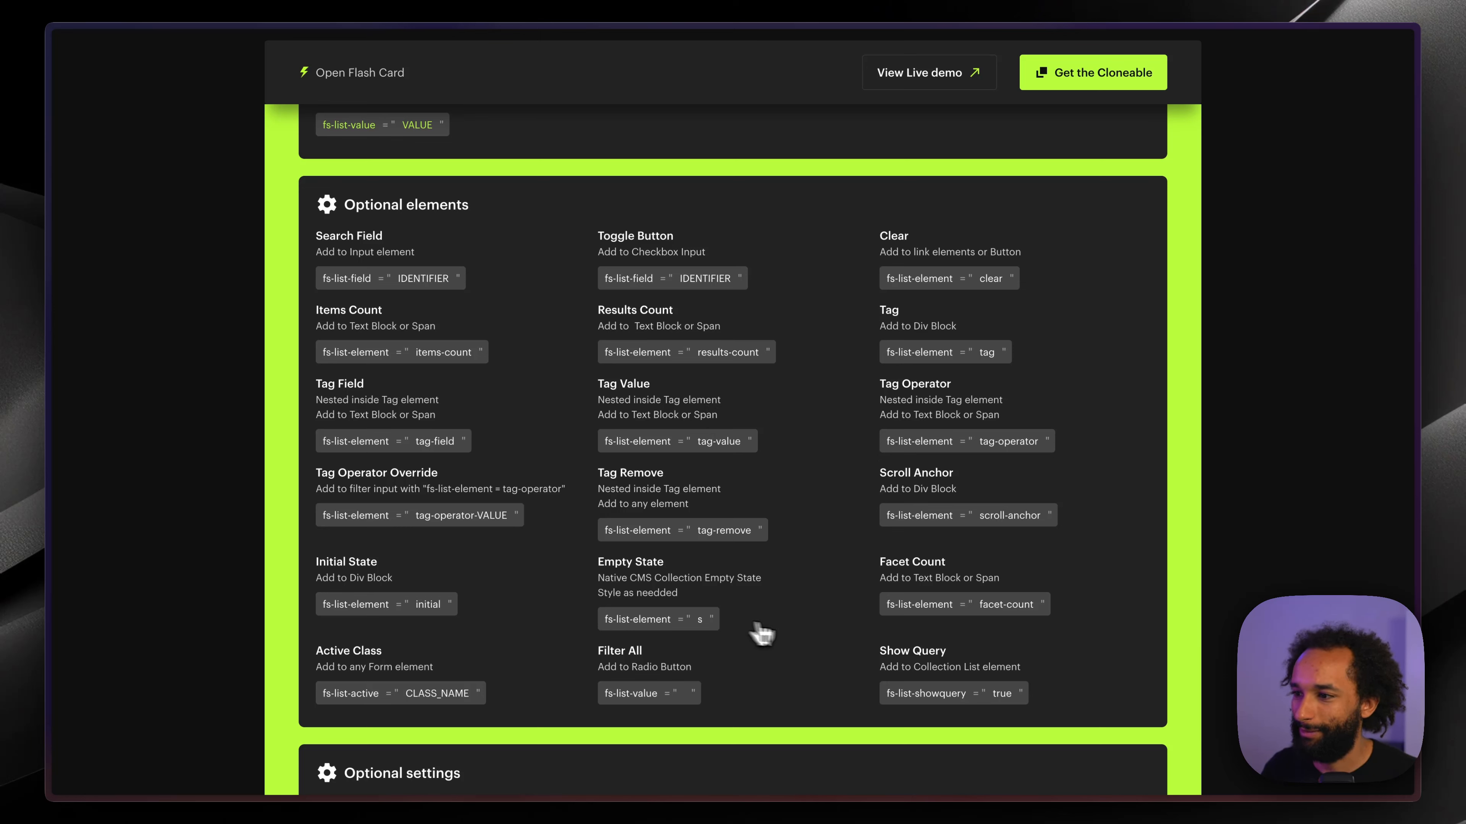
{"action": "left_click", "coordinate": [922, 606]}
- Back in Webflow, add a Text Block after the filter_radio-item in the Themes collection item
{"action": "key", "text": "ctrl+Tab"}
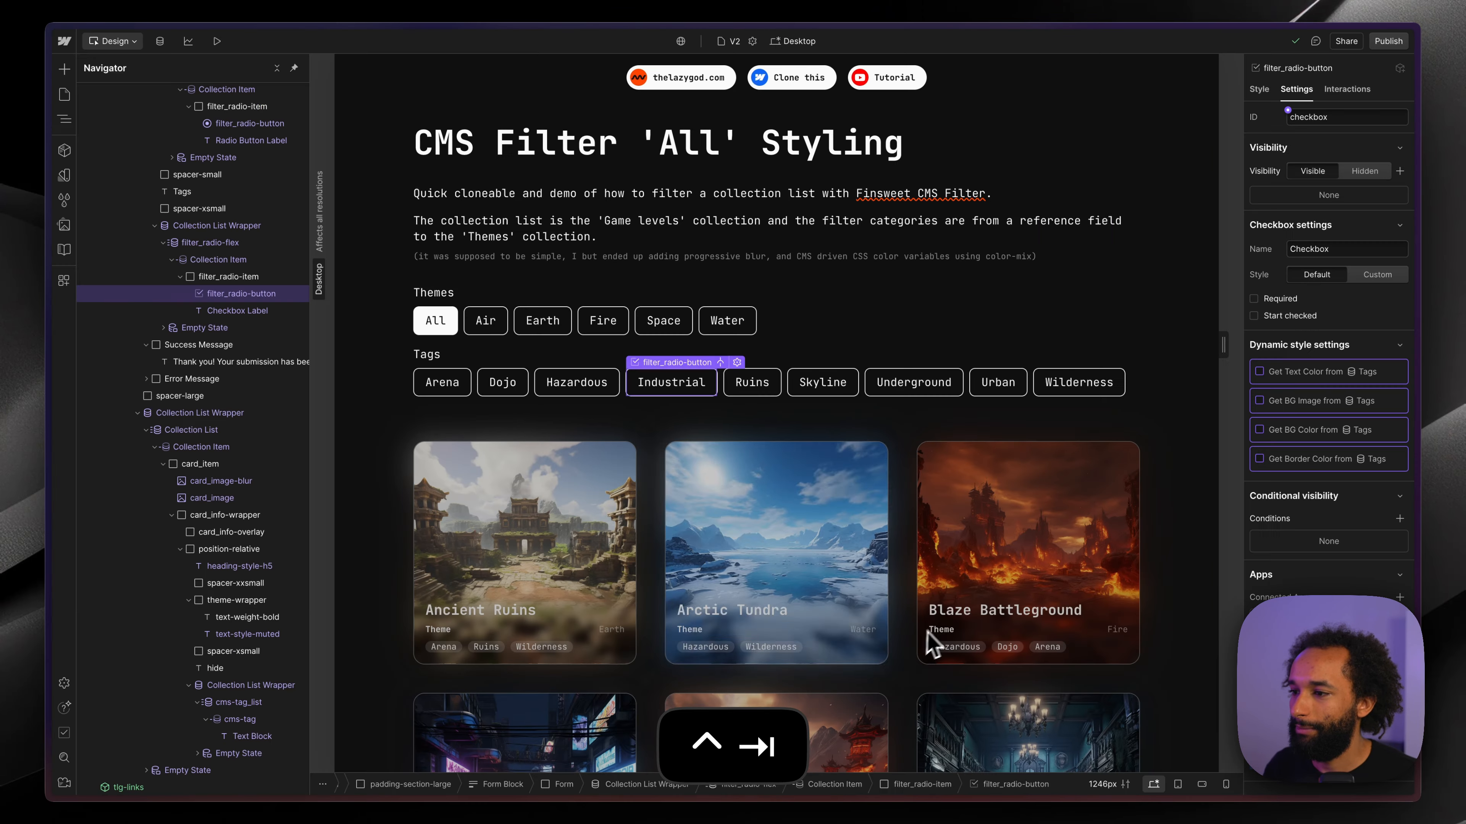
{"action": "left_click", "coordinate": [523, 322]}
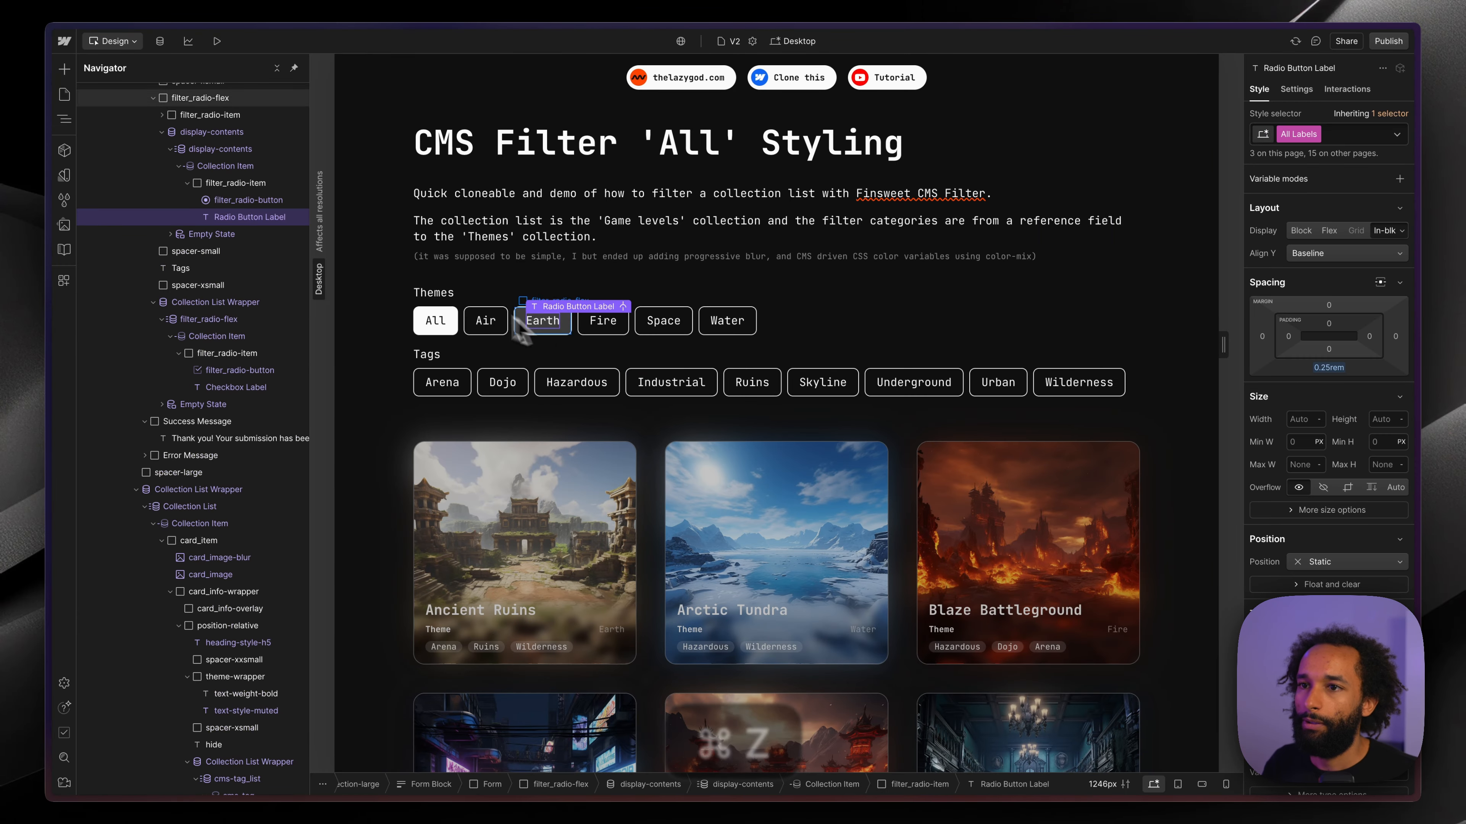
{"action": "left_click", "coordinate": [282, 183]}
{"action": "key", "text": "super+e"}
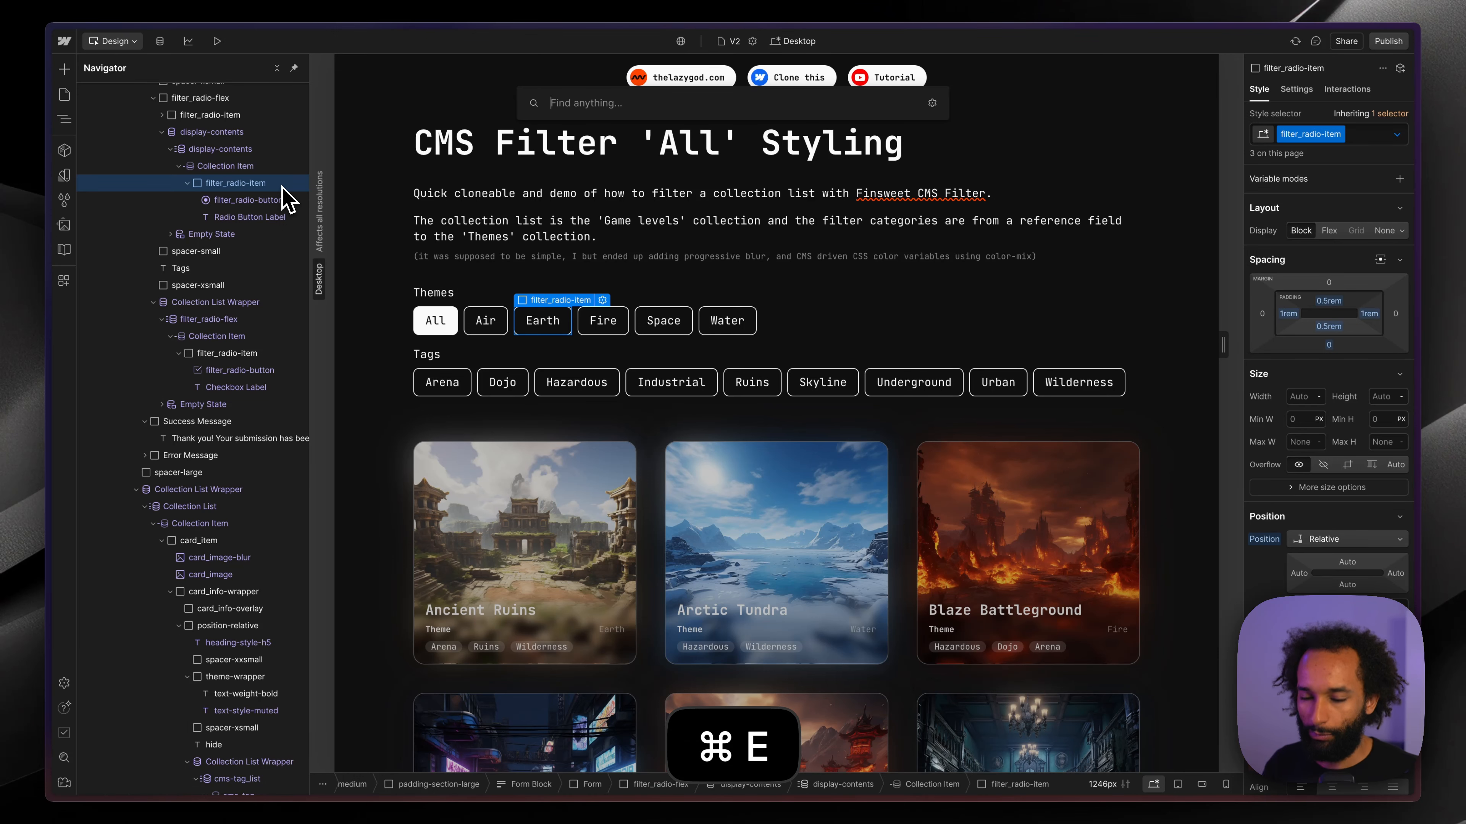
{"action": "type", "text": "tex"}
{"action": "key", "text": "Down"}
{"action": "key", "text": "Return"}
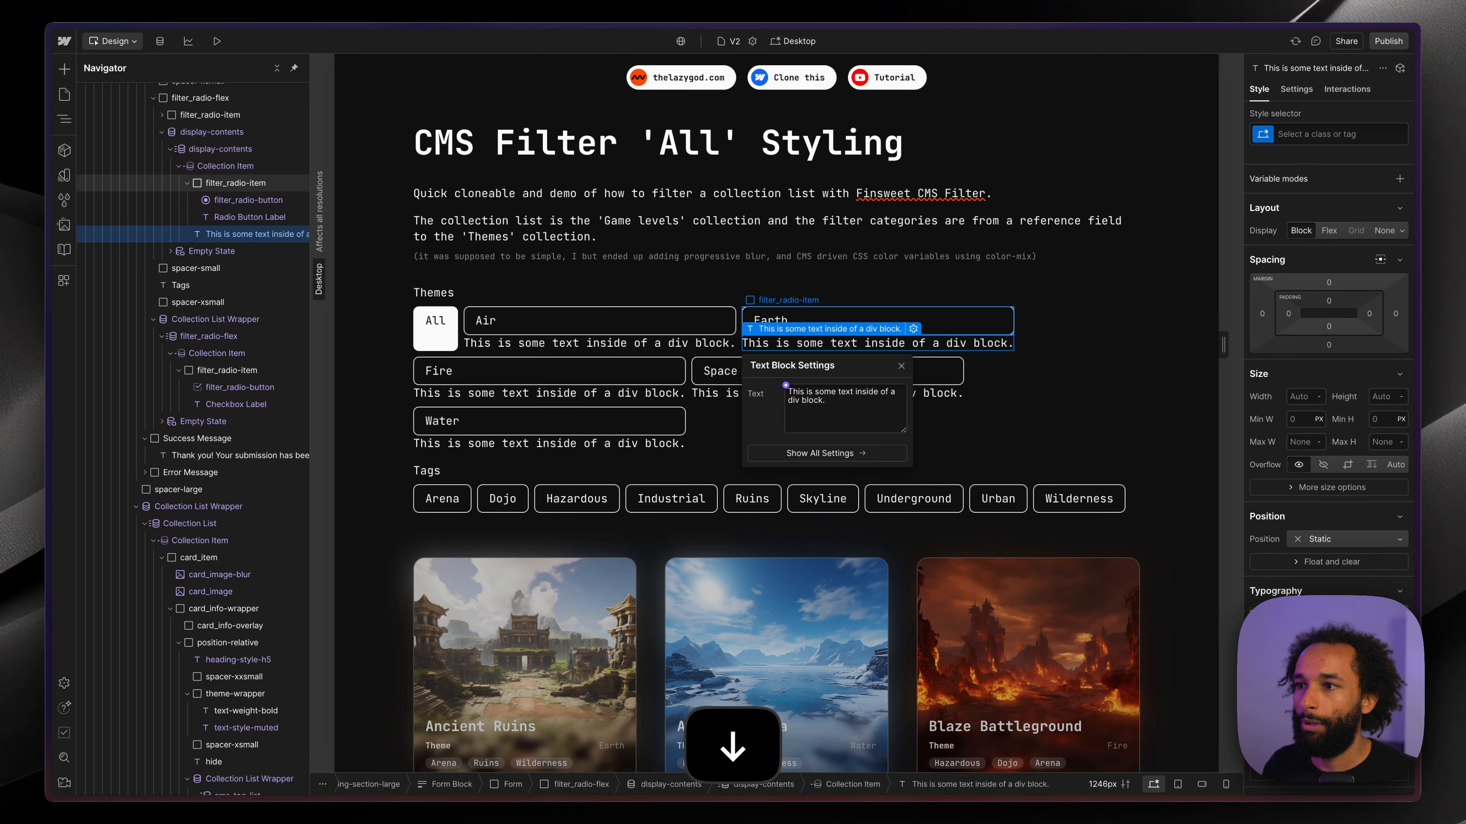
- Replace the placeholder text of the new Text Block with (0)
{"action": "key", "text": "Return"}
{"action": "key", "text": "super+a"}
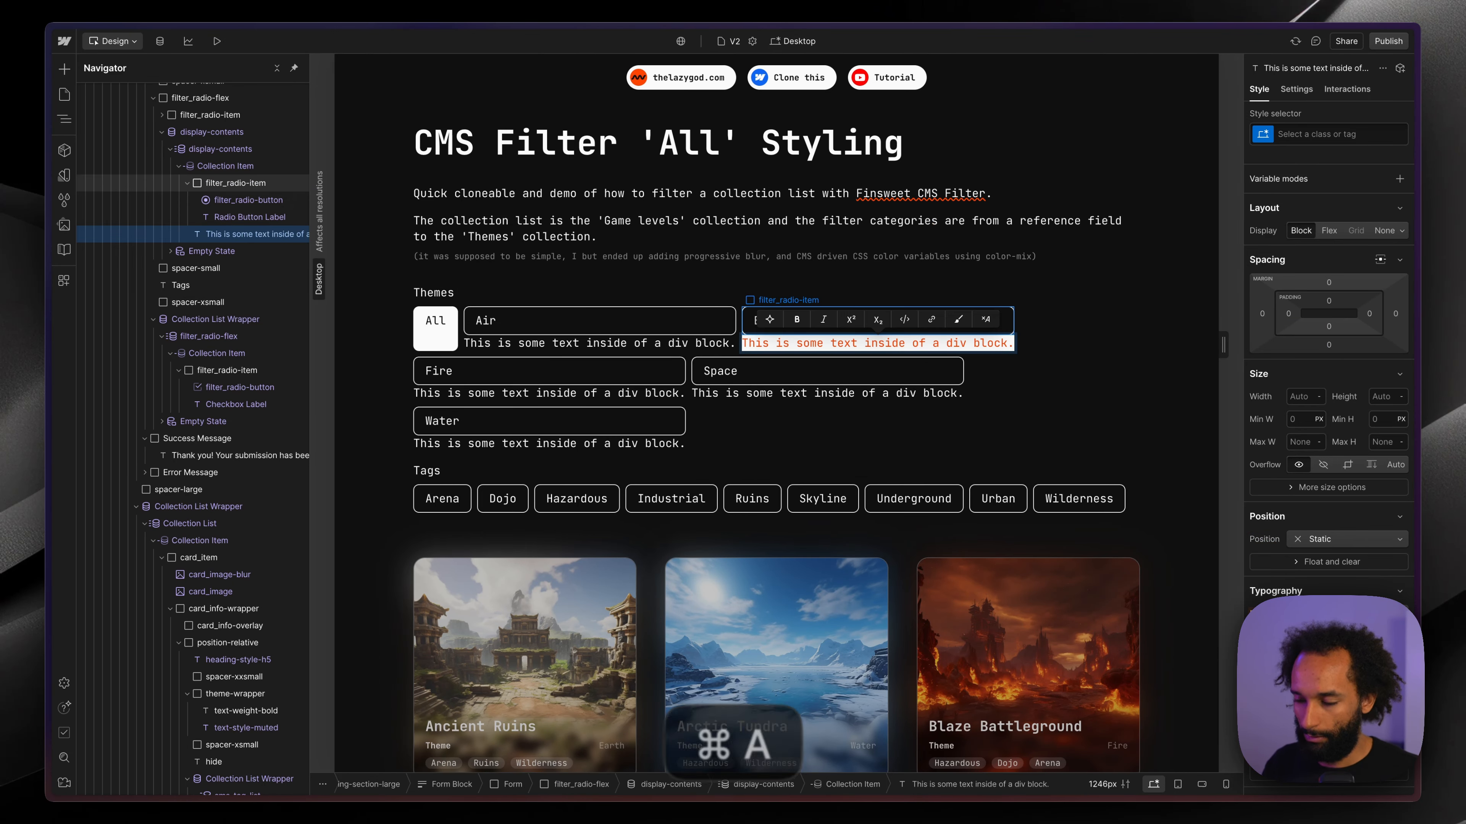
{"action": "key", "text": "BackSpace"}
{"action": "type", "text": "()"}
{"action": "key", "text": "Left"}
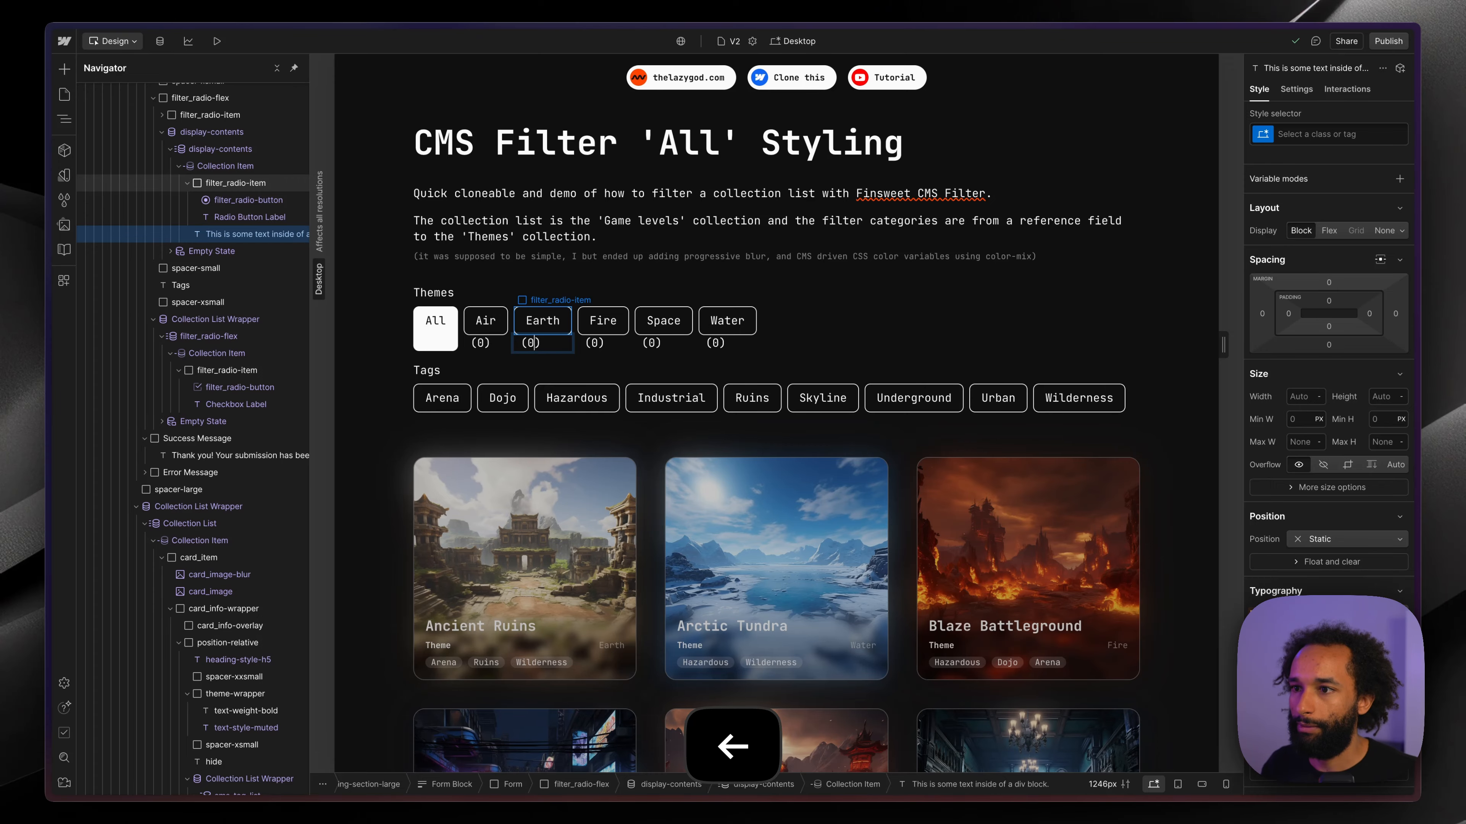
{"action": "type", "text": "0"}
{"action": "key", "text": "Escape"}
- Move the (0) Text Block inside filter_radio-item below the Radio Button Label and set the filter_radio-item display to Flex
{"action": "key", "text": "Up"}
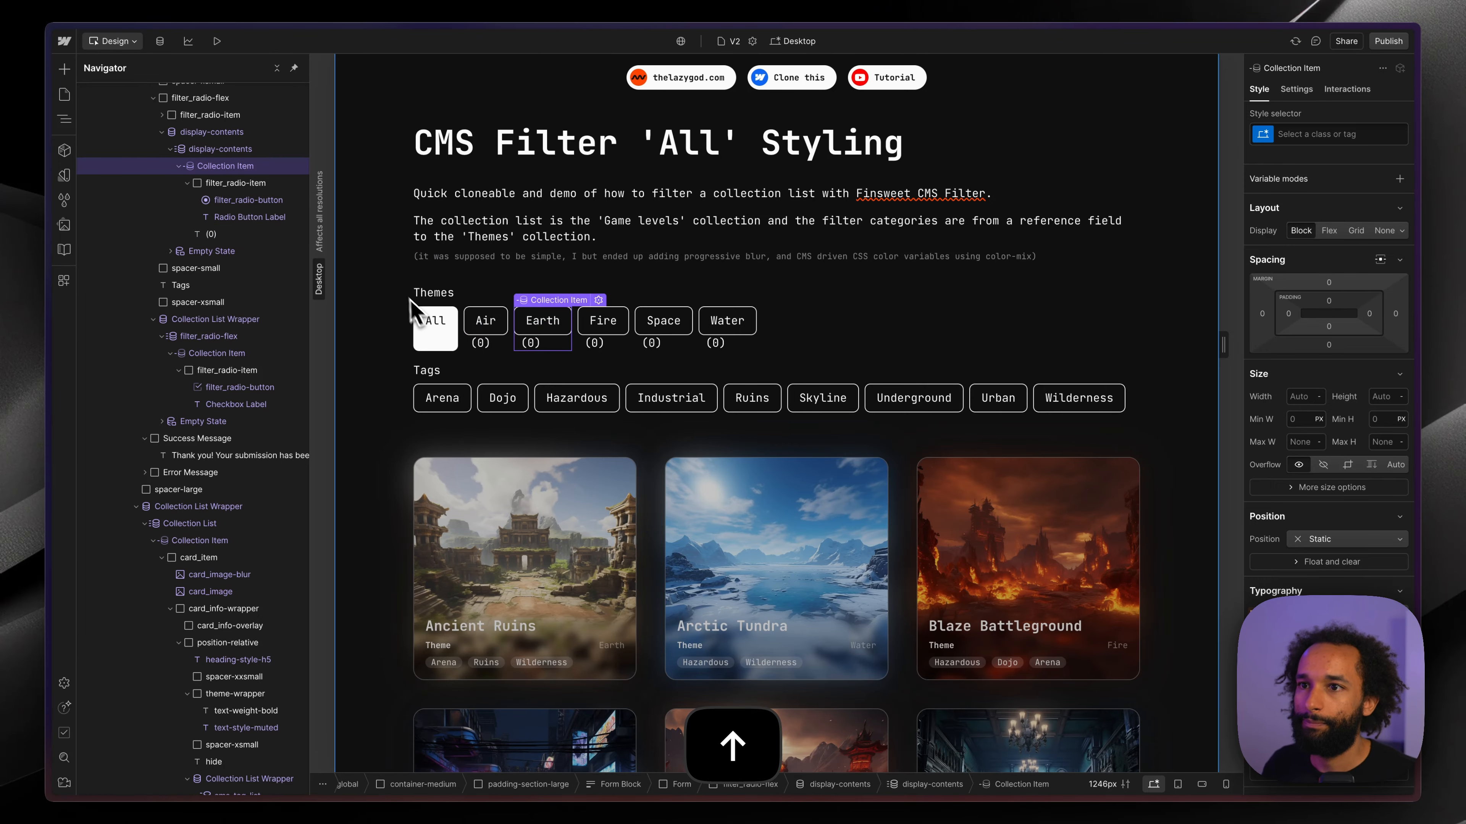
{"action": "left_click", "coordinate": [209, 234]}
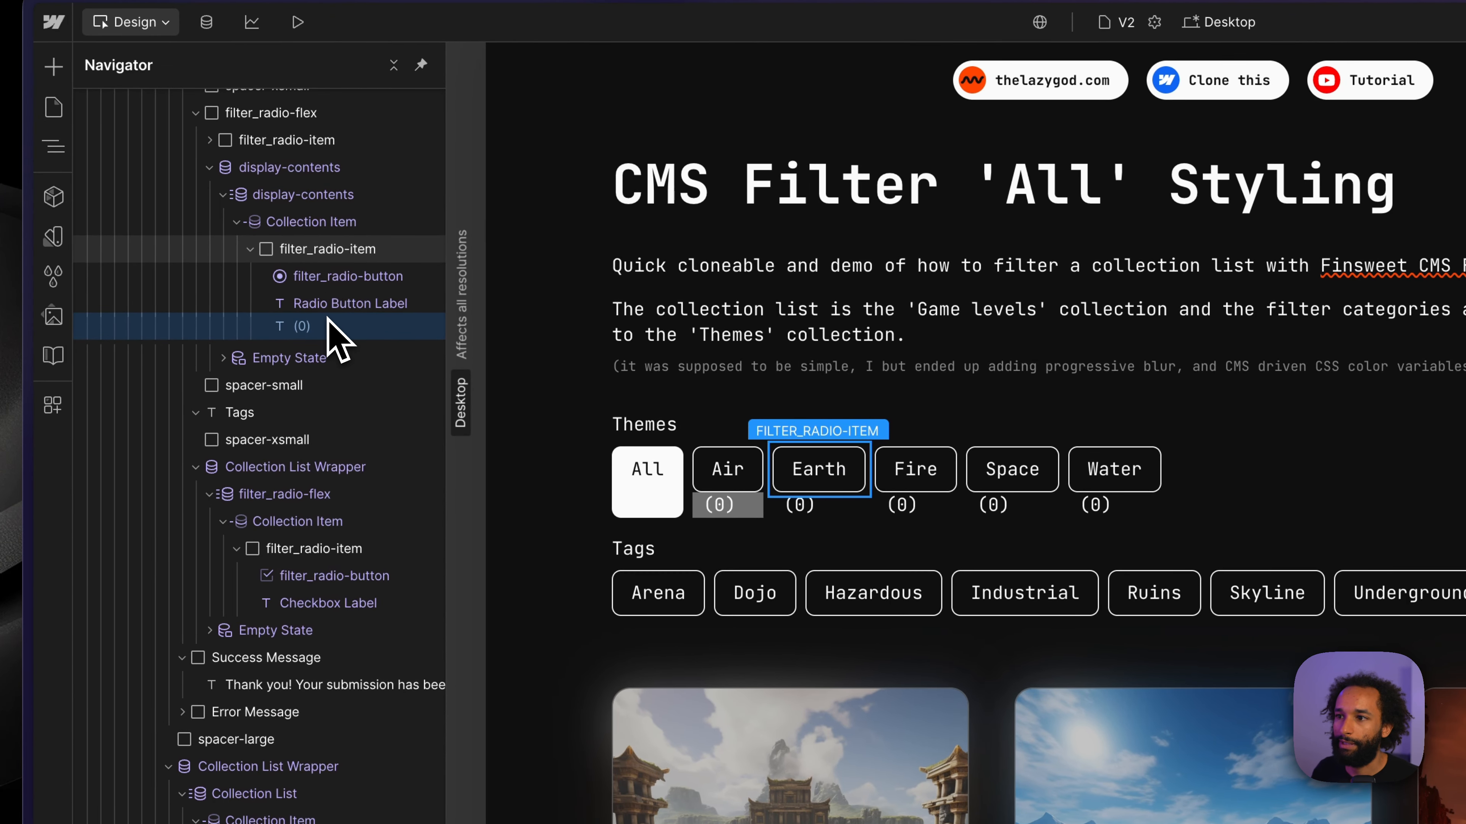
{"action": "left_click_drag", "start_coordinate": [328, 318], "coordinate": [341, 322]}
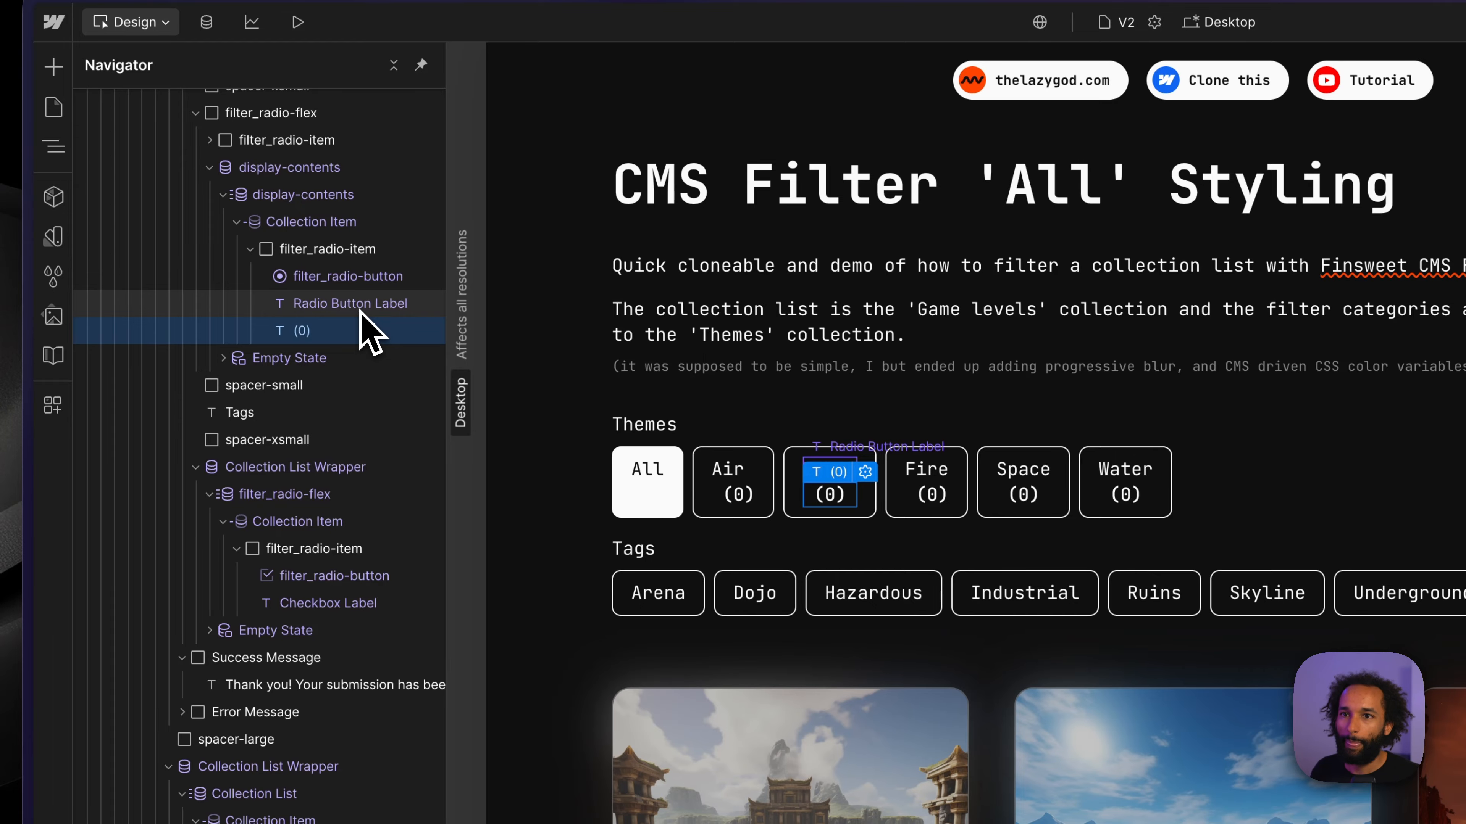
{"action": "left_click", "coordinate": [333, 251]}
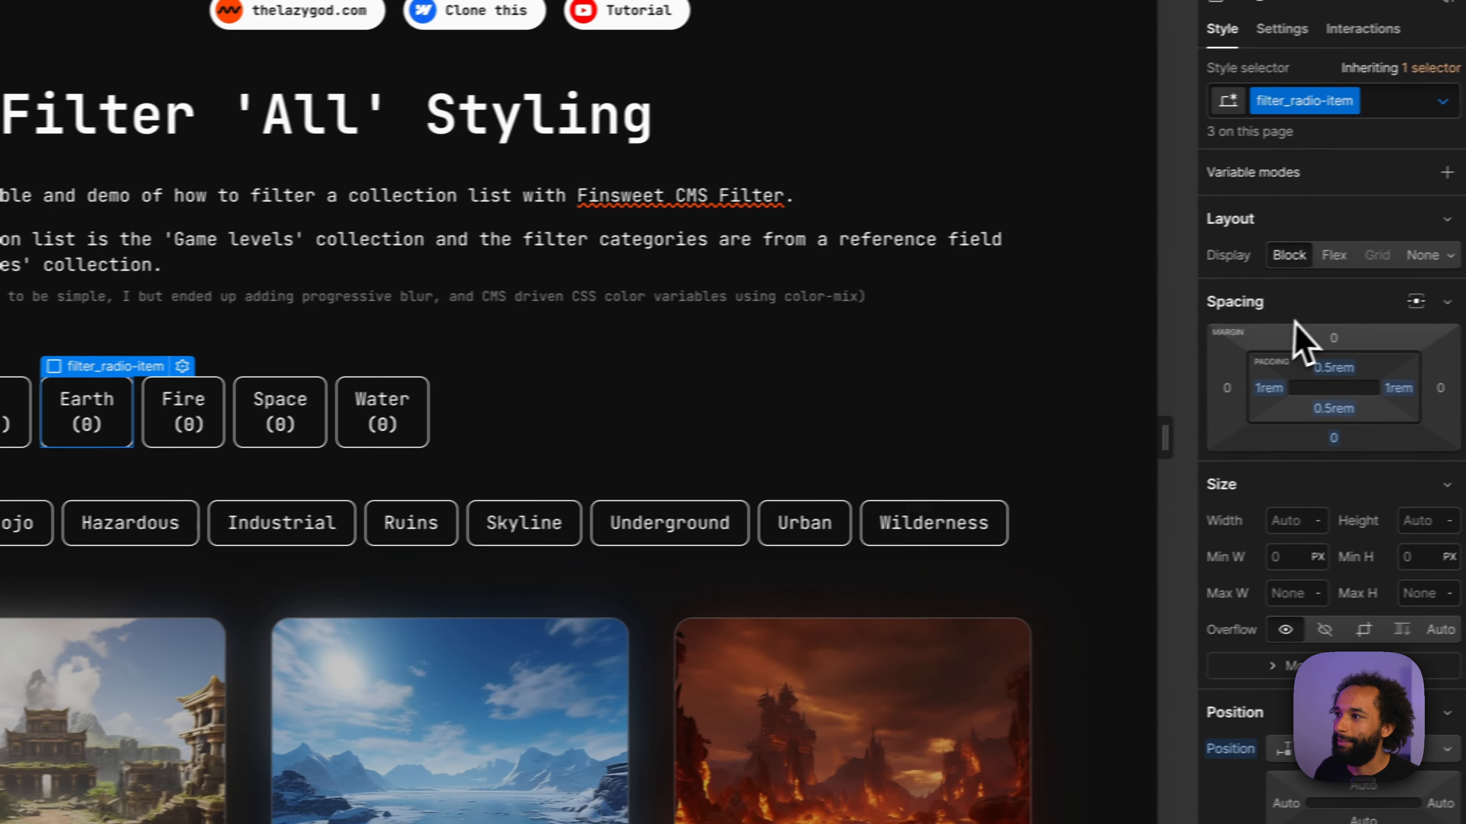
{"action": "left_click", "coordinate": [1334, 254]}
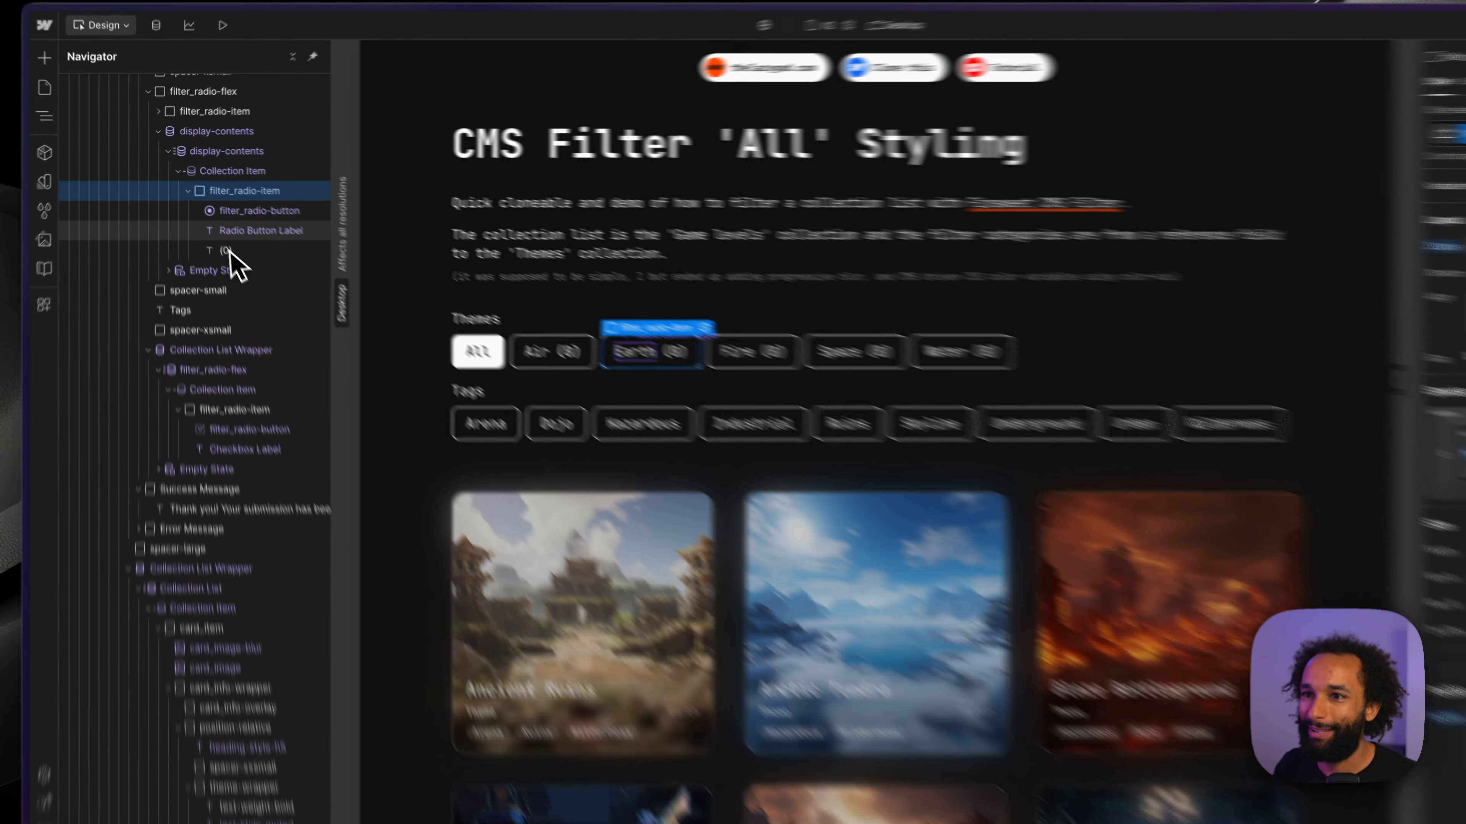
- Wrap only the 0 of the theme radio's (0) text in a span
{"action": "left_click", "coordinate": [254, 293]}
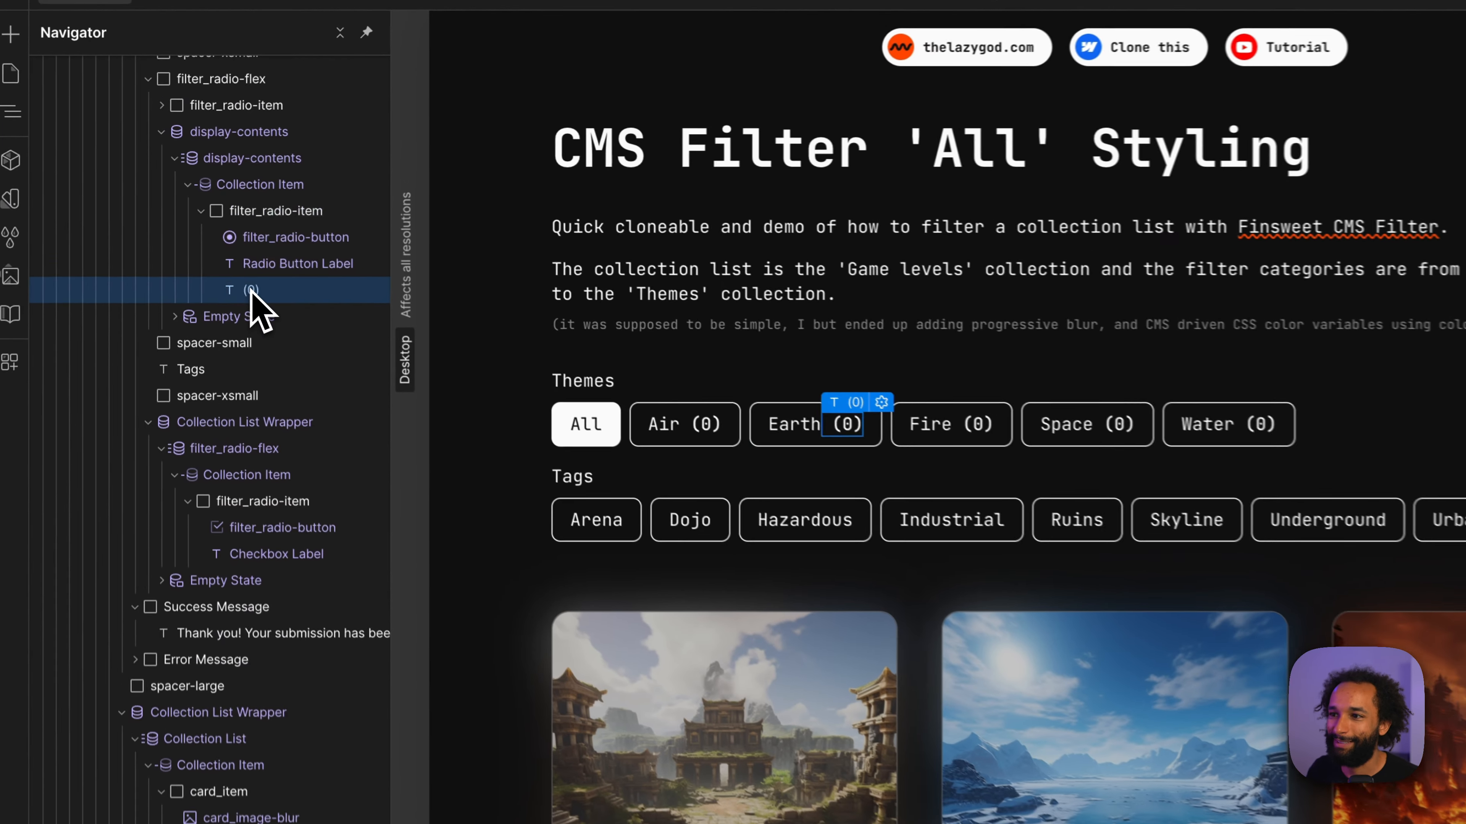
{"action": "double_click", "coordinate": [867, 449]}
{"action": "key", "text": "Left"}
{"action": "key", "text": "shift+Left"}
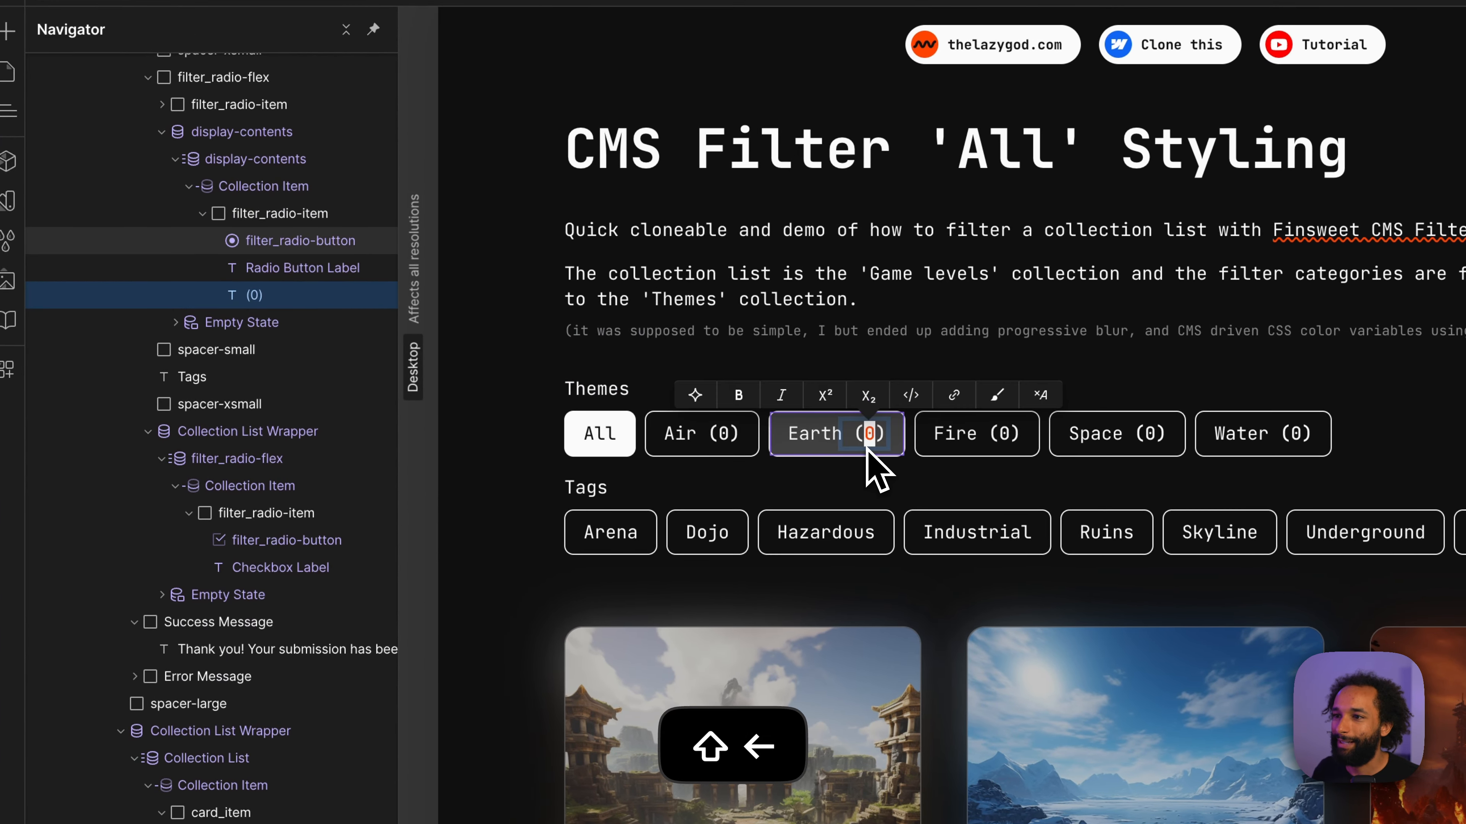
{"action": "left_click", "coordinate": [994, 400]}
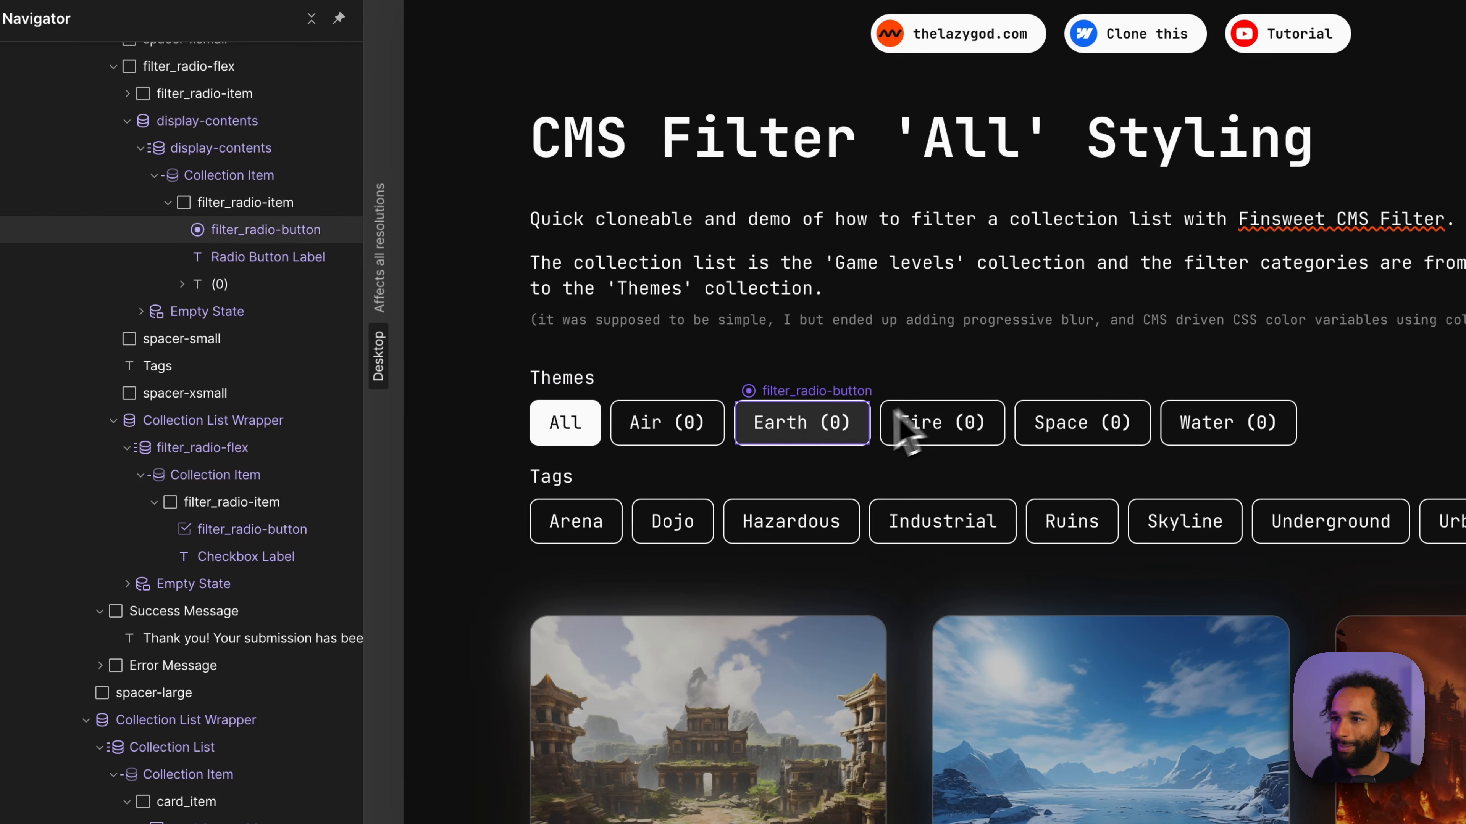
- Add the custom attribute fs-list-element="facet-count" to the 0 span, copying the value from the Finsweet flash card
{"action": "left_click", "coordinate": [261, 285]}
{"action": "key", "text": "Down"}
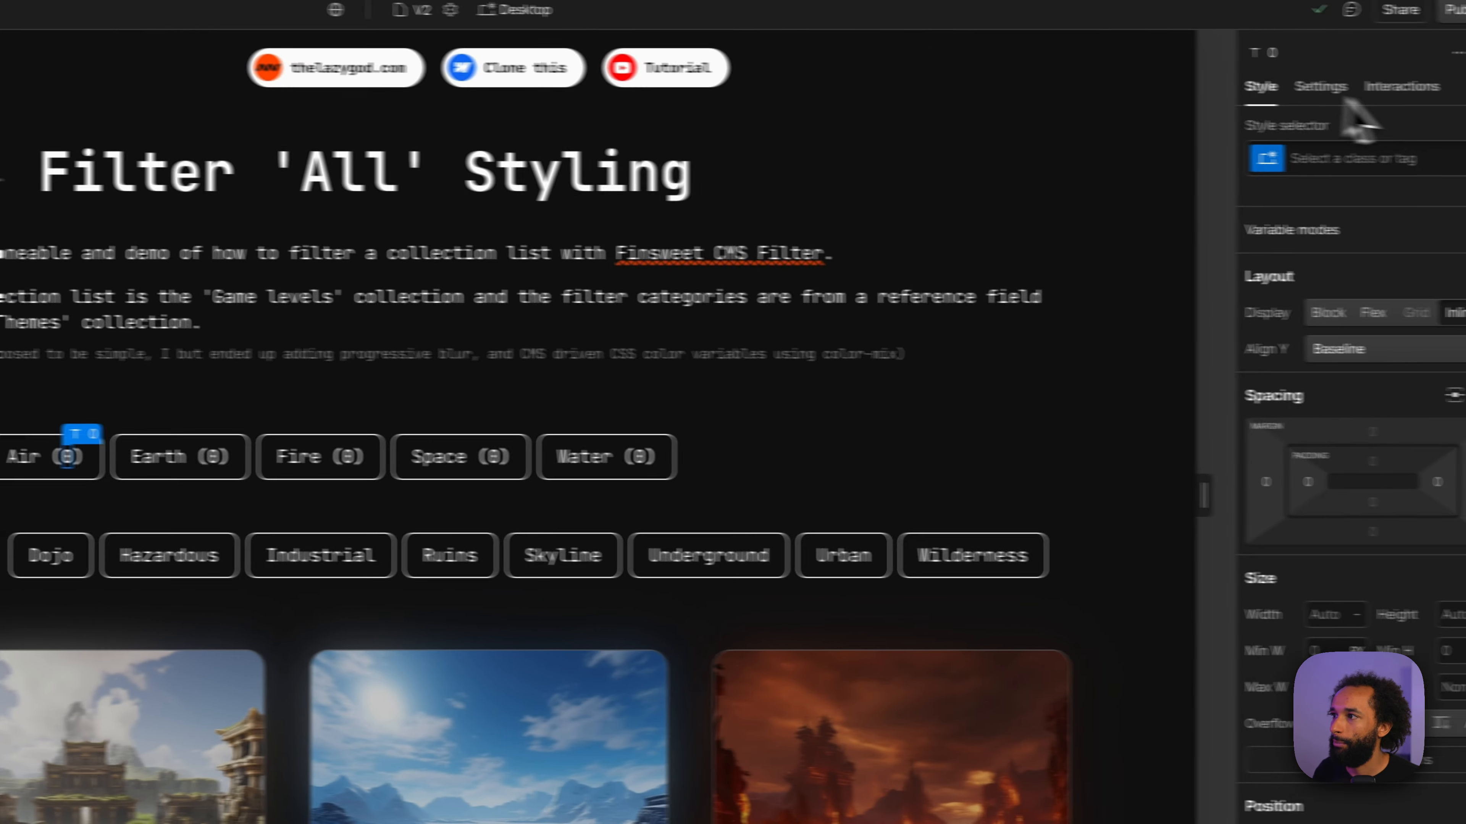
{"action": "left_click", "coordinate": [1246, 85]}
{"action": "left_click", "coordinate": [1417, 588]}
{"action": "key", "text": "super+v"}
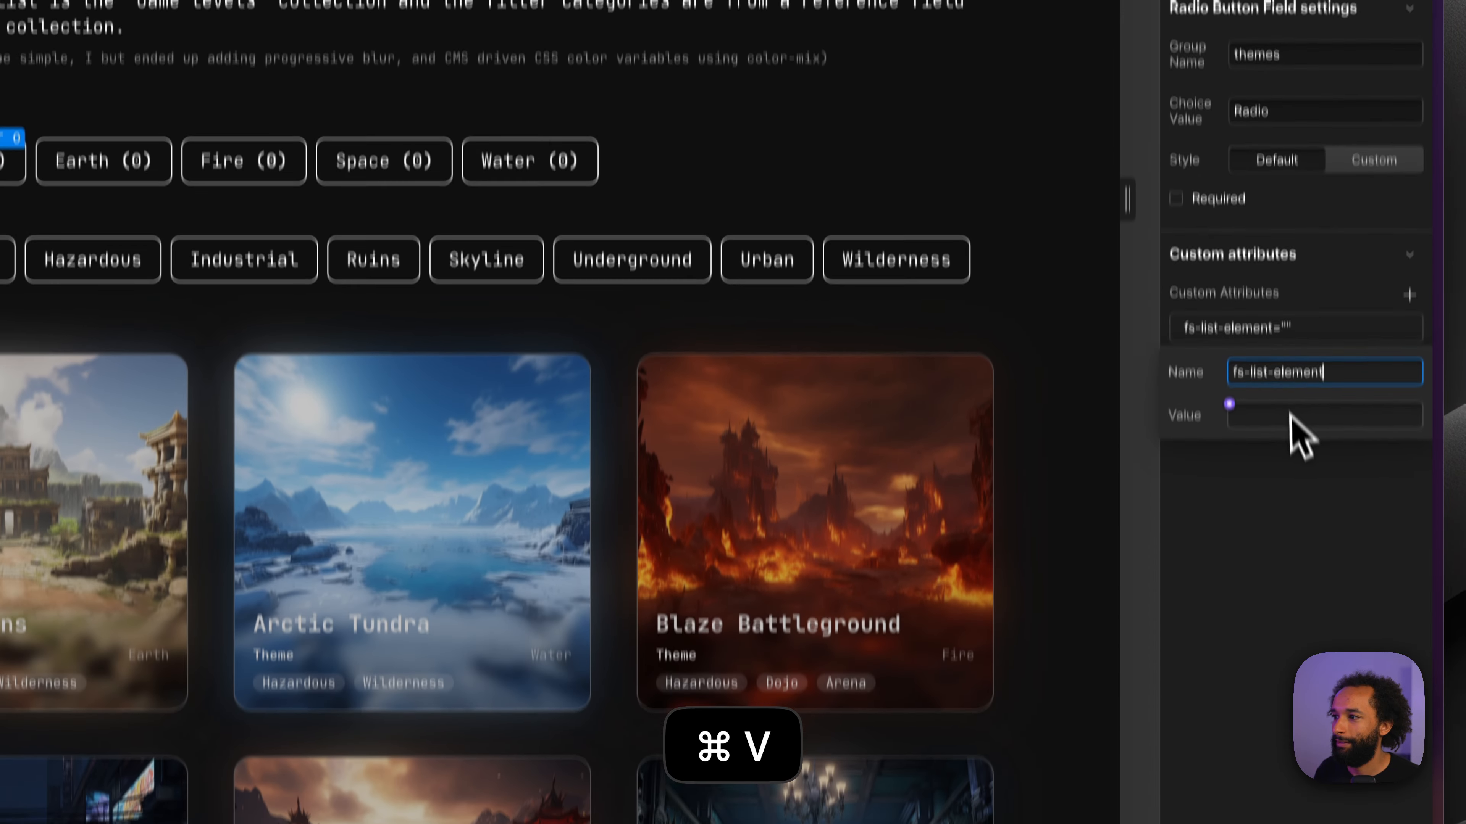
{"action": "left_click", "coordinate": [1287, 709]}
{"action": "key", "text": "ctrl+Tab"}
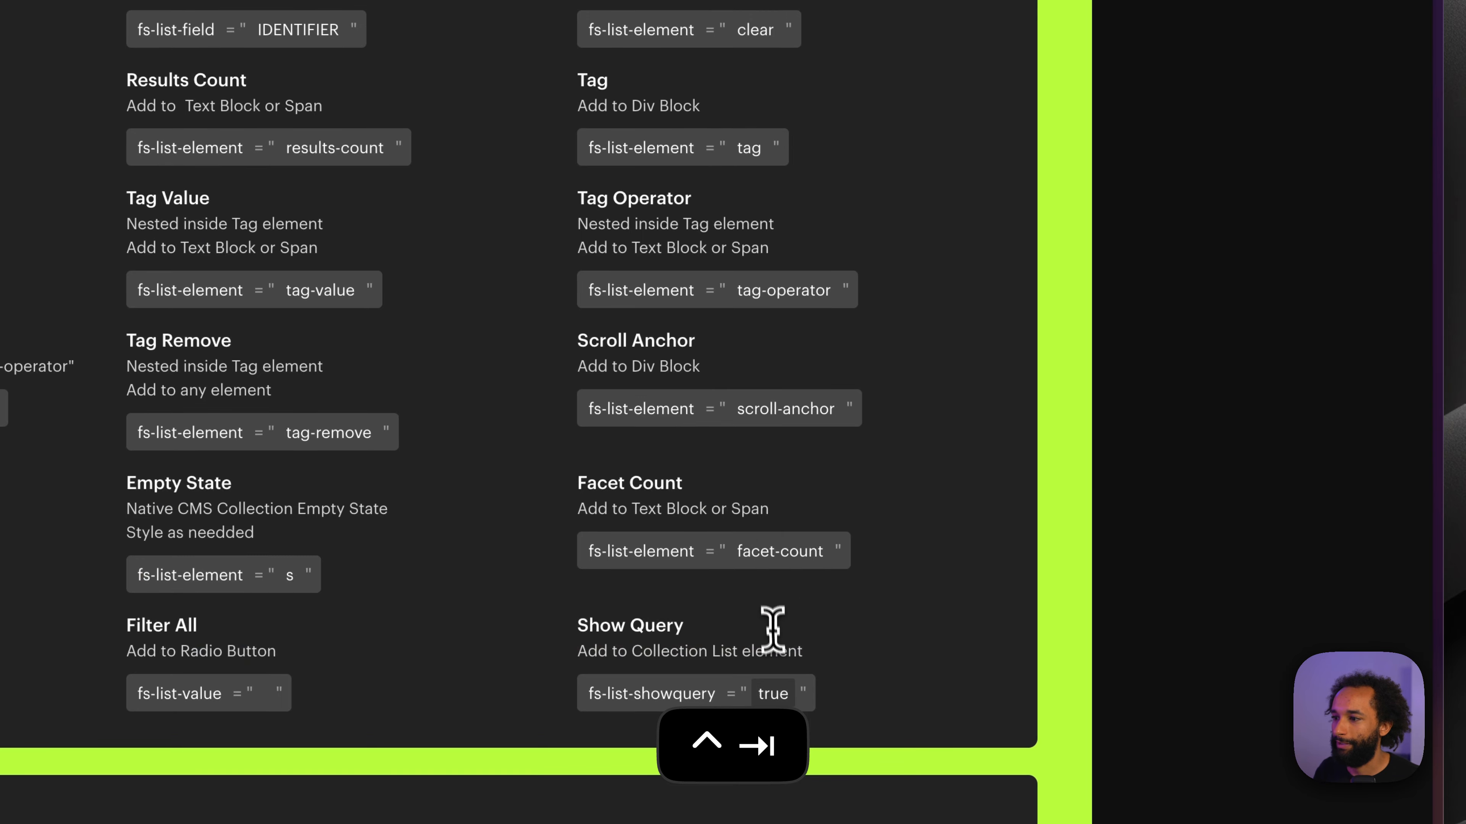
{"action": "left_click", "coordinate": [785, 554]}
{"action": "key", "text": "ctrl+Tab"}
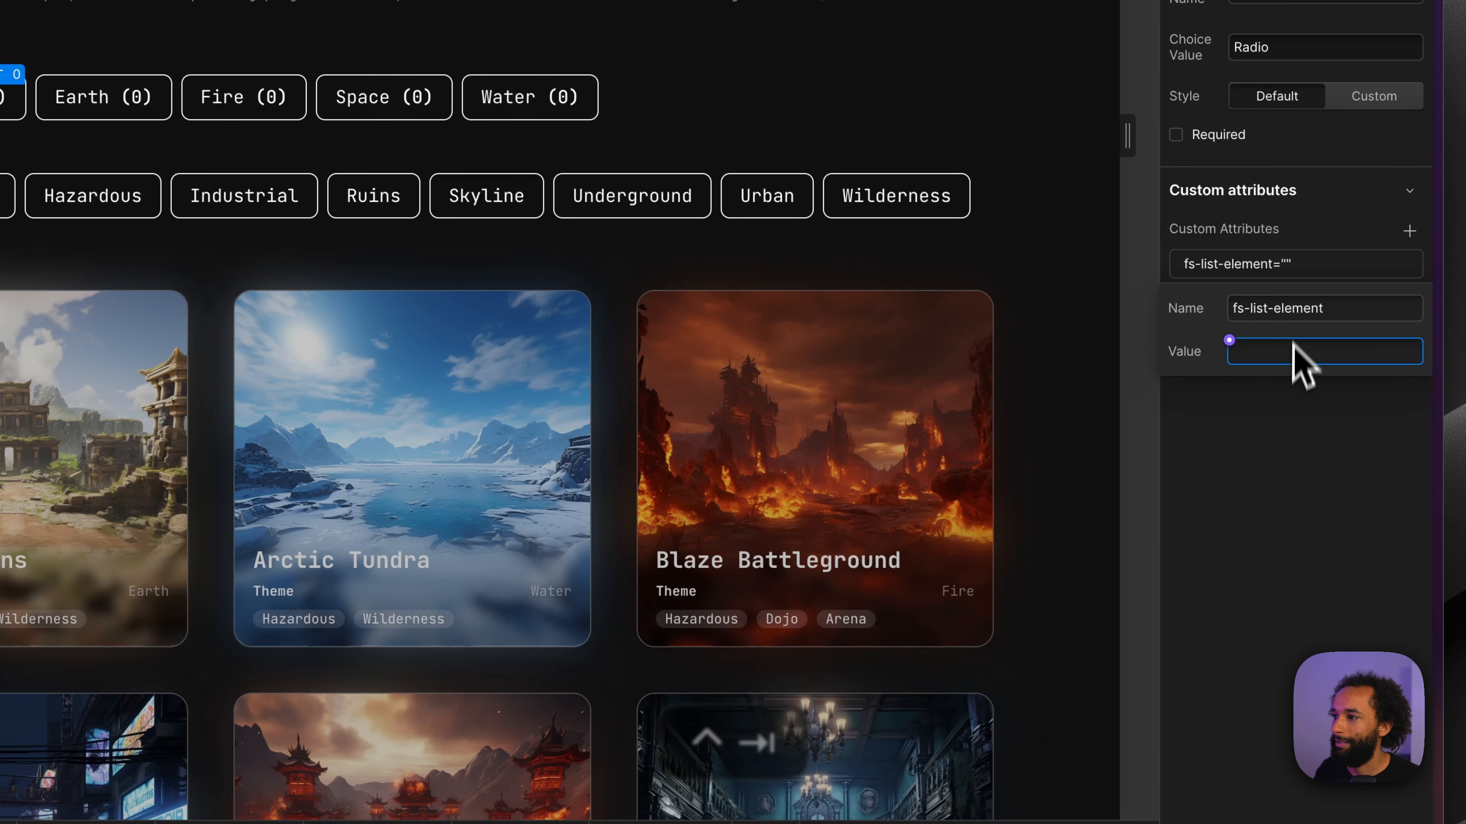
{"action": "key", "text": "super+v"}
{"action": "left_click", "coordinate": [1273, 448]}
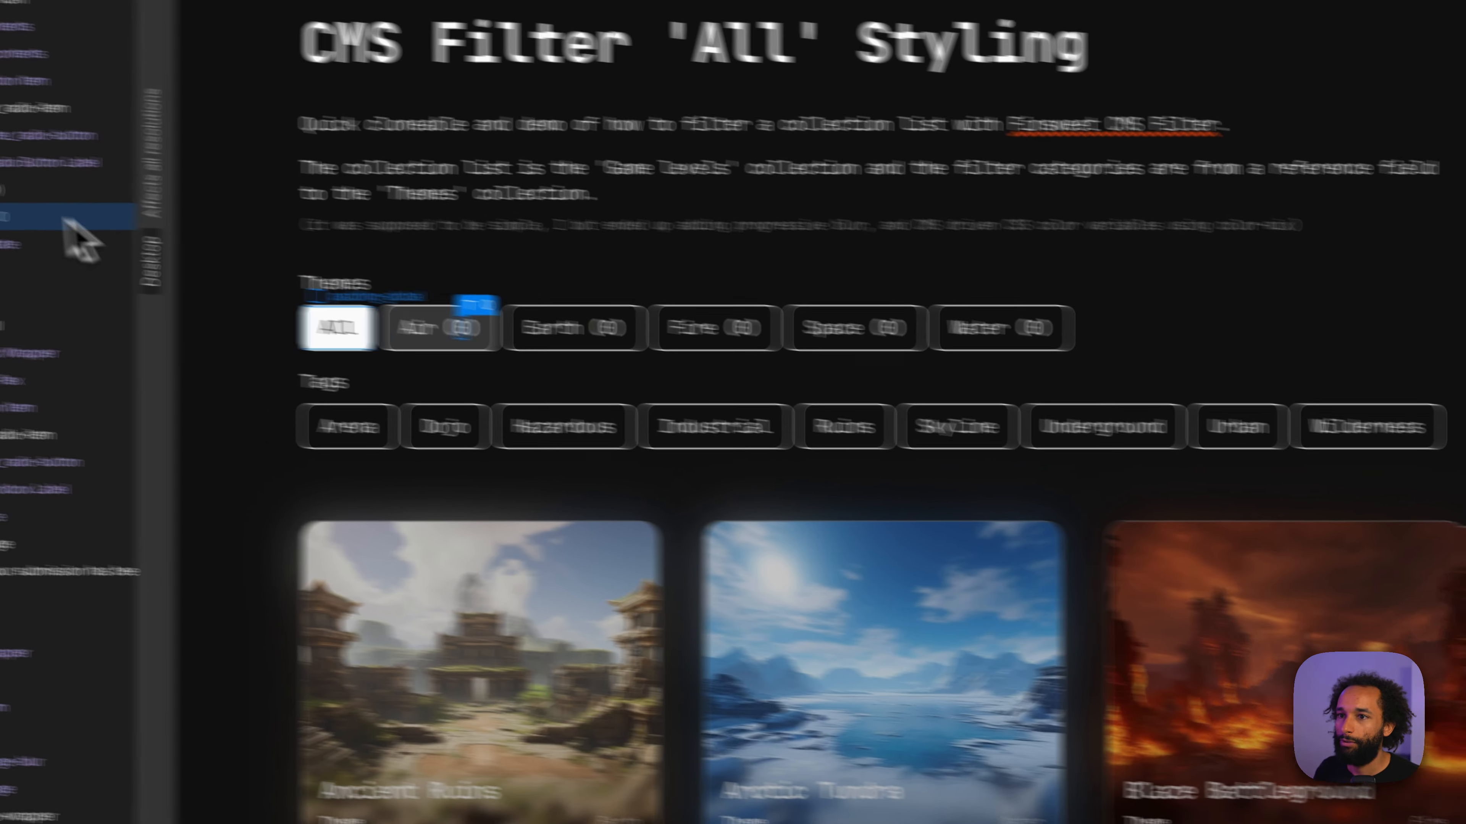
- Copy the theme radio's (0) Text Block into the Tags filter_radio-item, placing it below the Checkbox Label
{"action": "left_click", "coordinate": [223, 214]}
{"action": "key", "text": "super+c"}
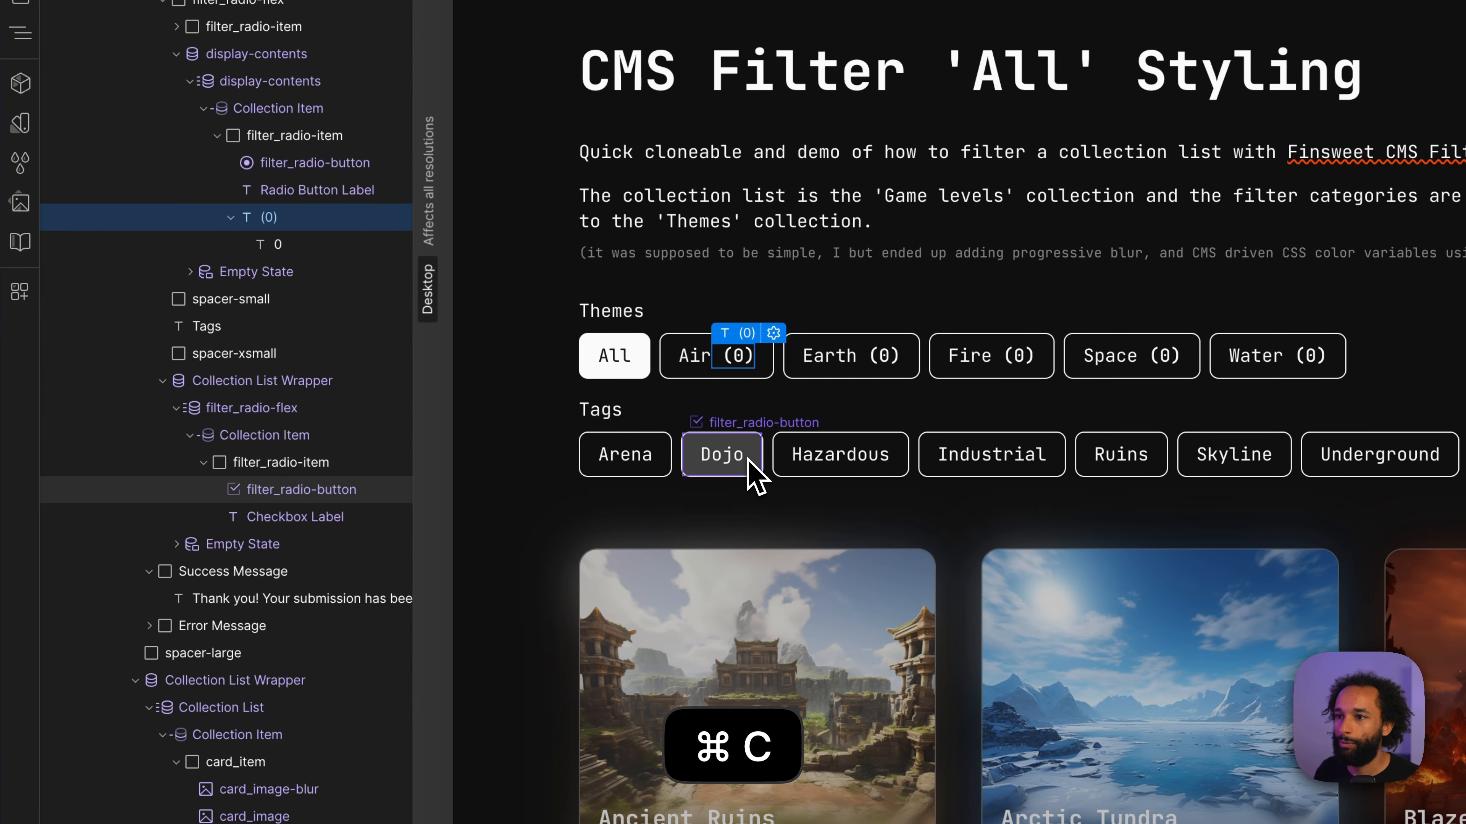
{"action": "left_click", "coordinate": [707, 459]}
{"action": "left_click", "coordinate": [305, 464]}
{"action": "key", "text": "super+v"}
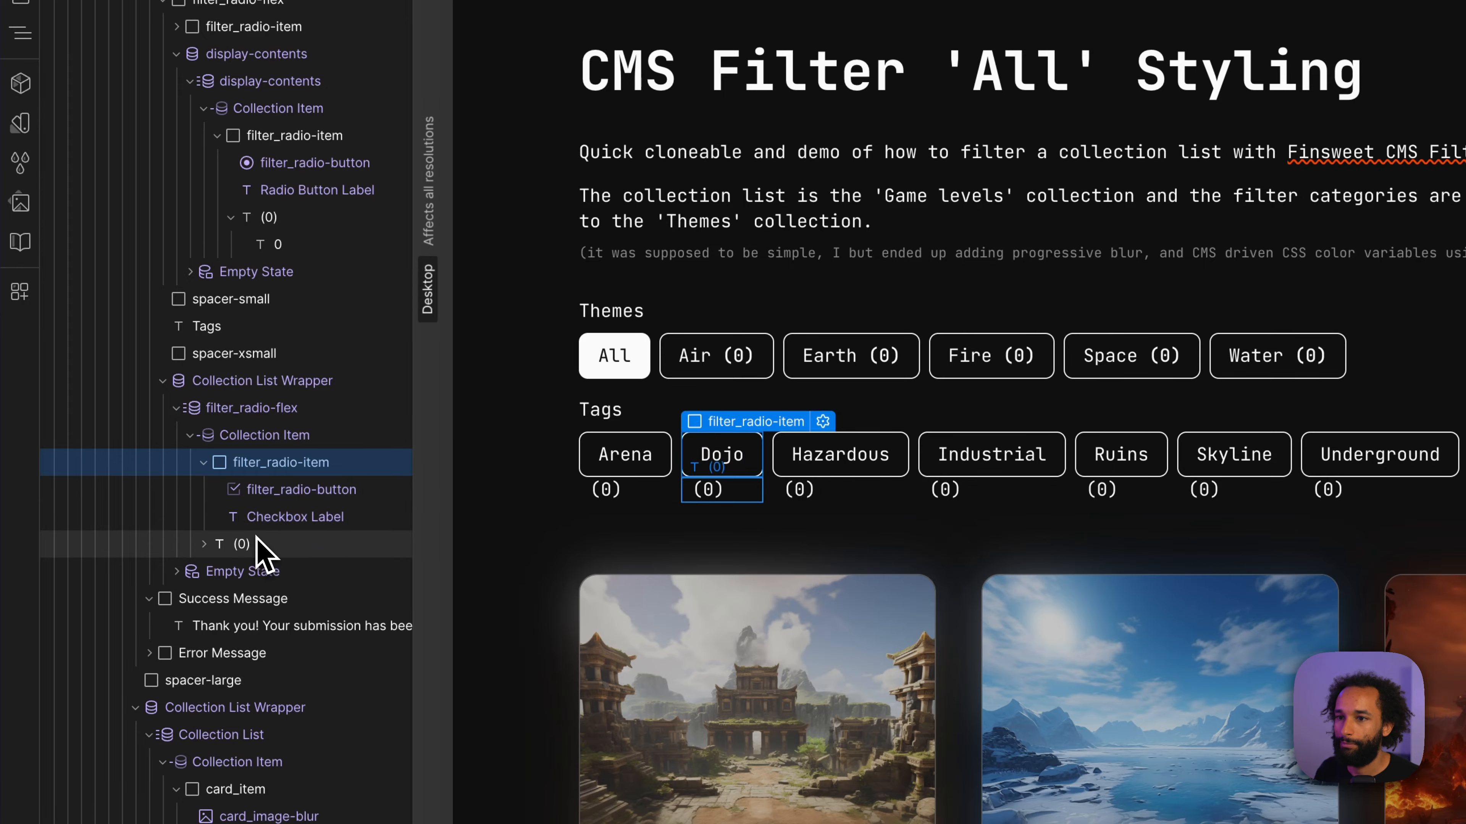
{"action": "left_click", "coordinate": [245, 545]}
{"action": "left_click_drag", "start_coordinate": [247, 547], "coordinate": [281, 552]}
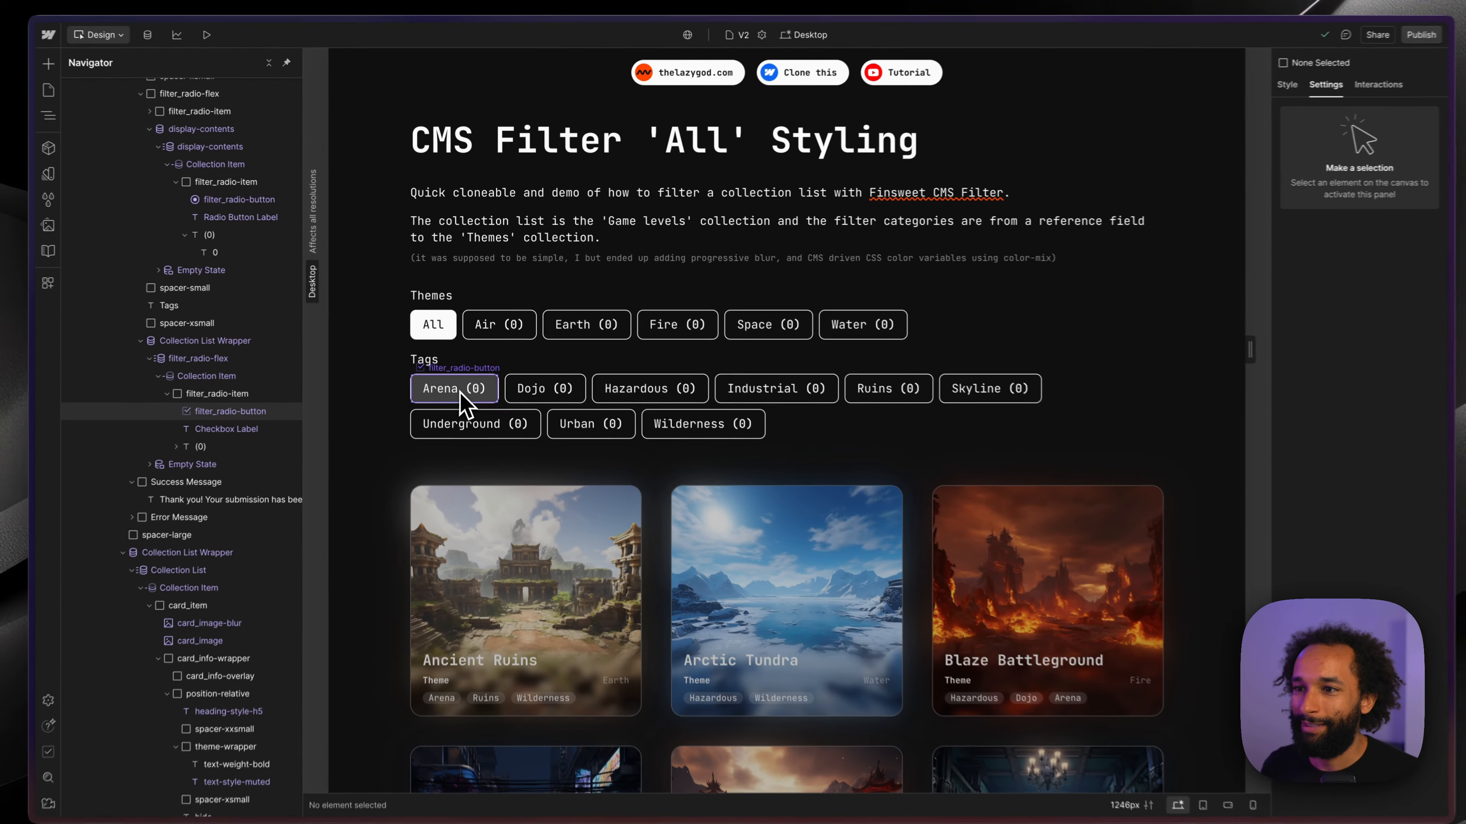
{"action": "left_click", "coordinate": [662, 464]}
- Inspect the custom attribute on the Tags checkbox's nested 0 span and reselect its parent filter_radio-item
{"action": "left_click", "coordinate": [219, 439]}
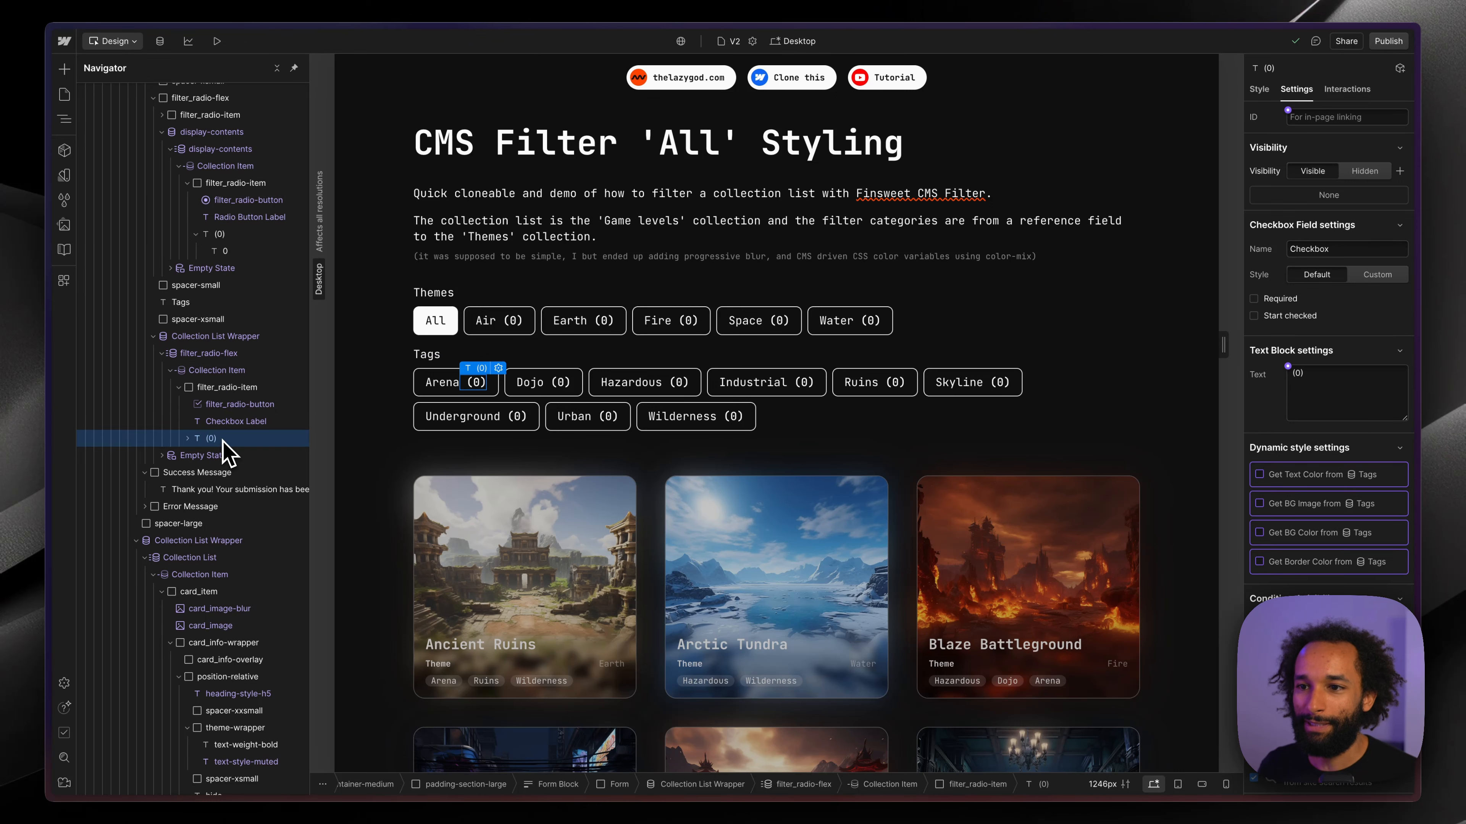
{"action": "left_click", "coordinate": [187, 442]}
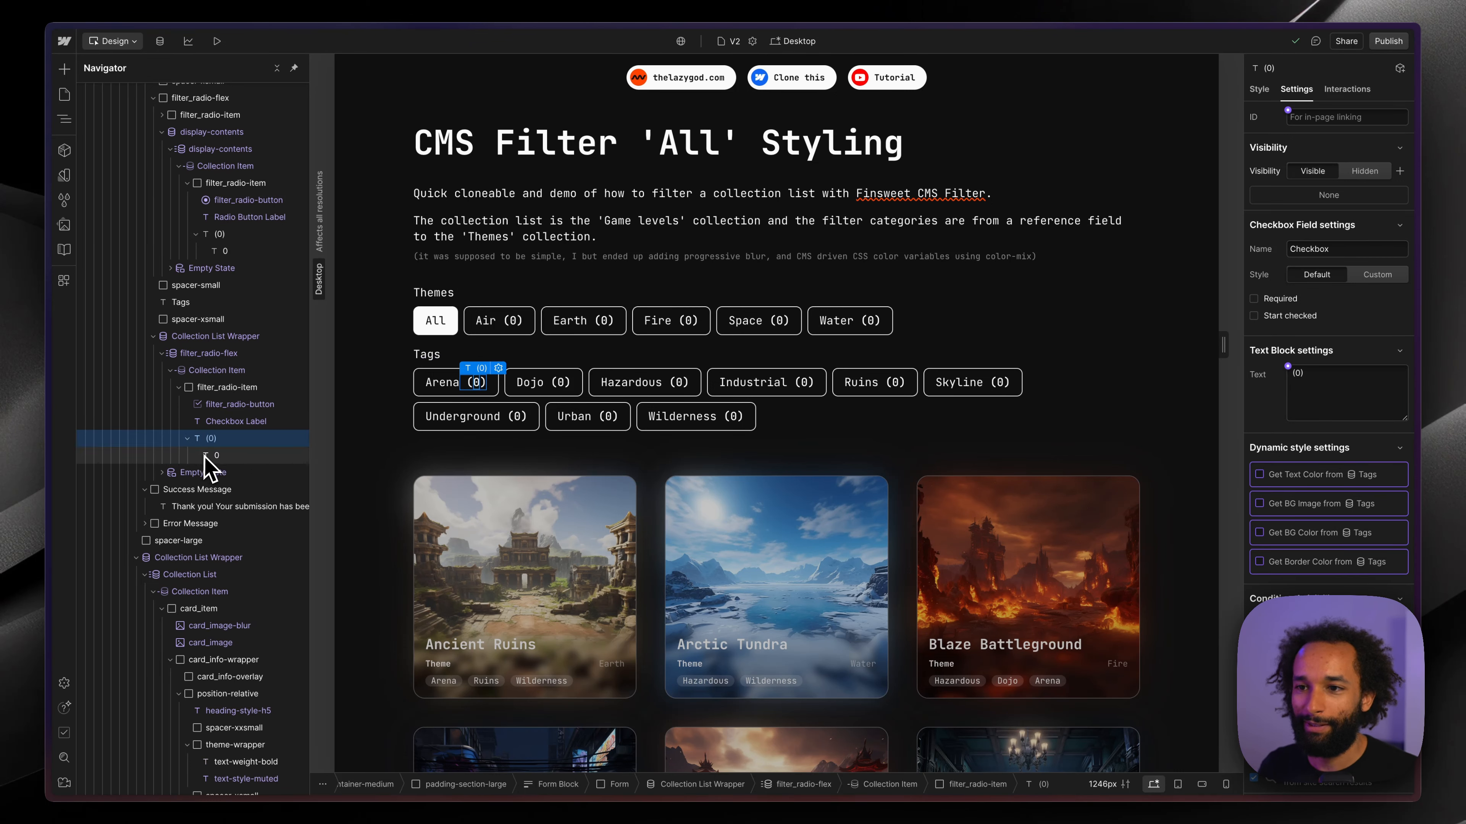
{"action": "left_click", "coordinate": [205, 456]}
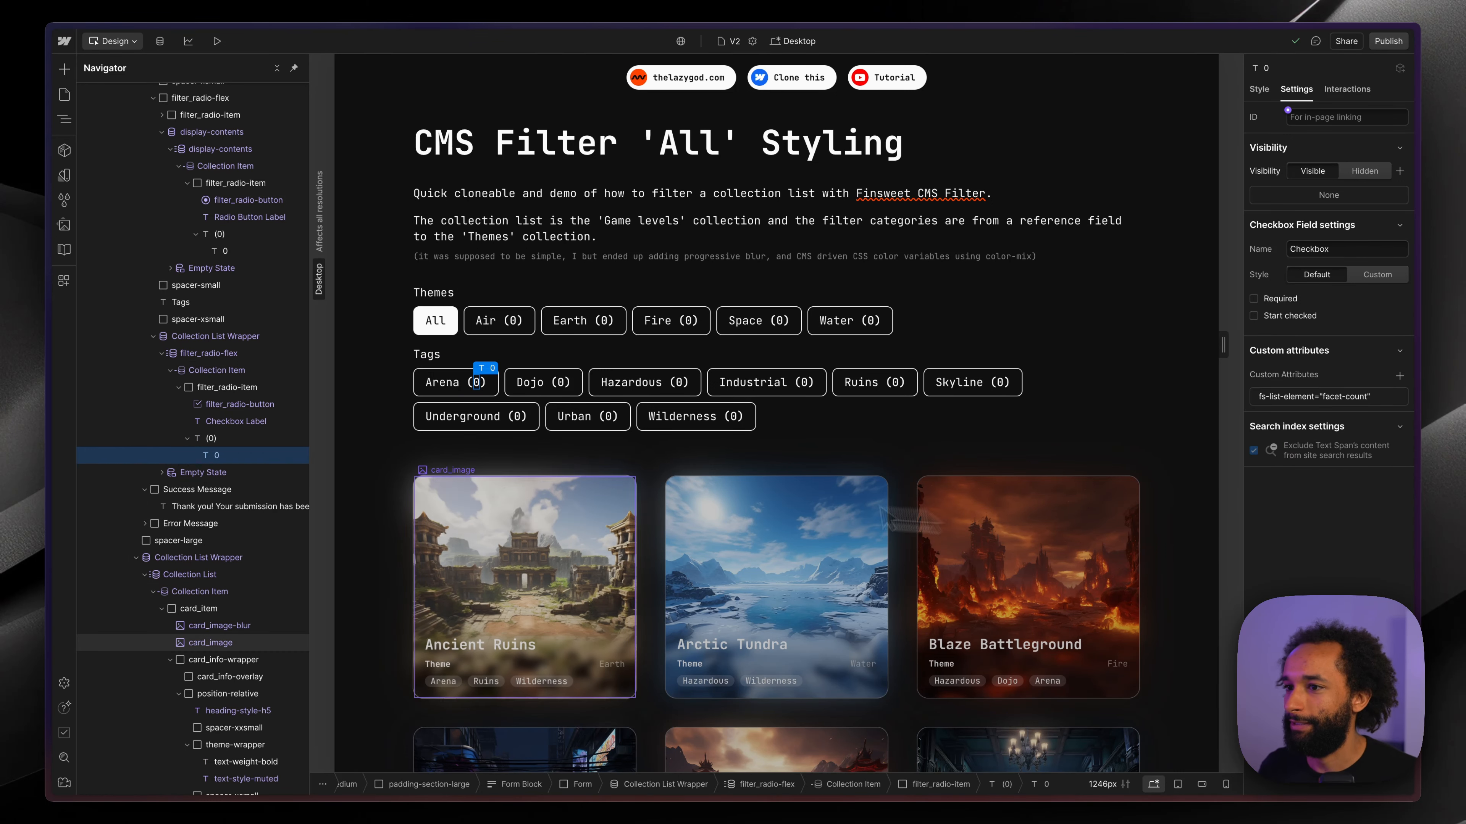
{"action": "left_click", "coordinate": [187, 438]}
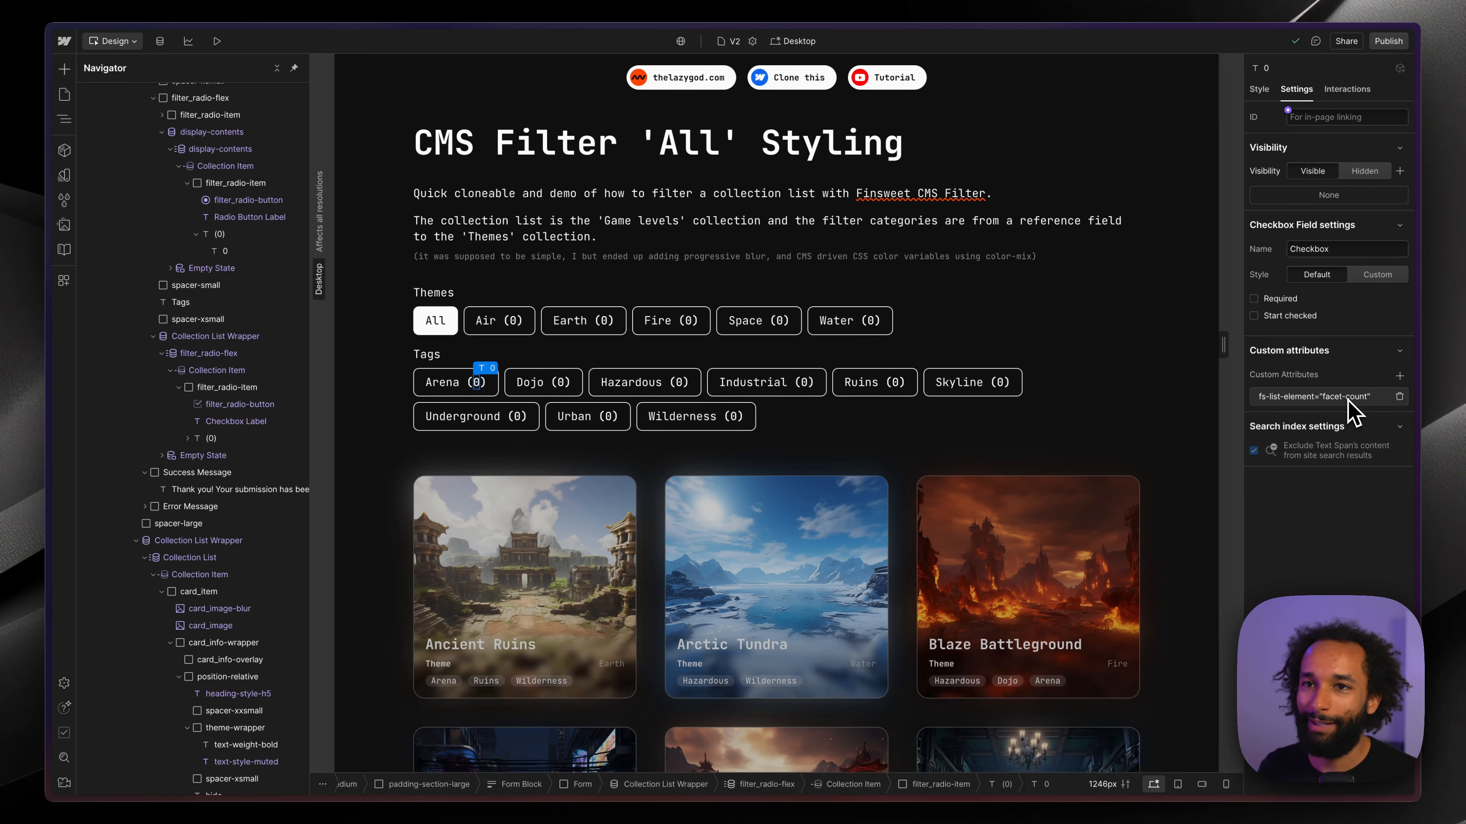
{"action": "key", "text": "Up"}
{"action": "key", "text": "Up"}
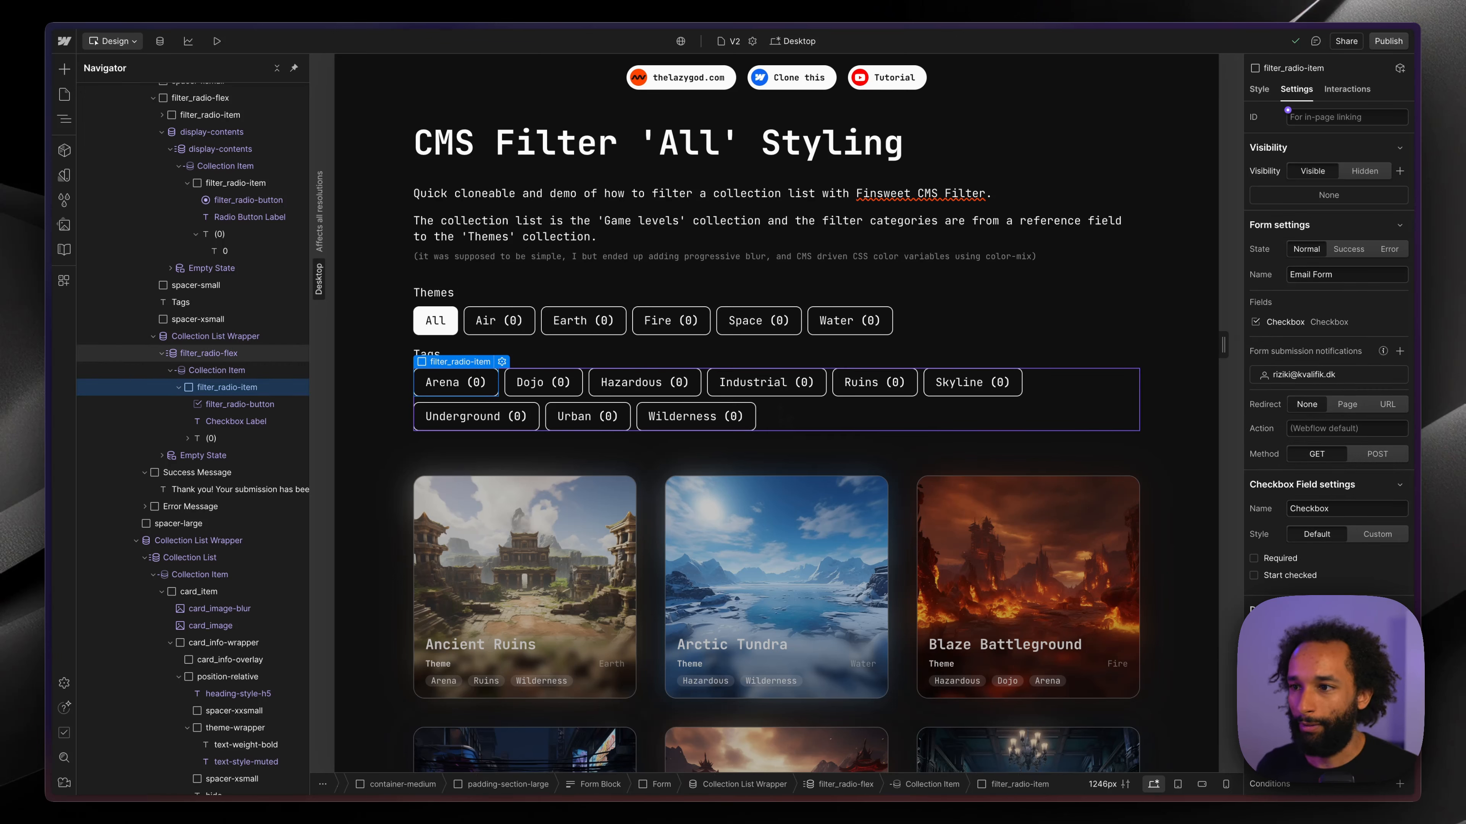
- Switch to the Finsweet documentation and review the Hide and Add-class values of the Empty Filters option
{"action": "key", "text": "ctrl+Tab"}
{"action": "scroll", "coordinate": [785, 415], "scroll_direction": "down", "scroll_amount": 10}
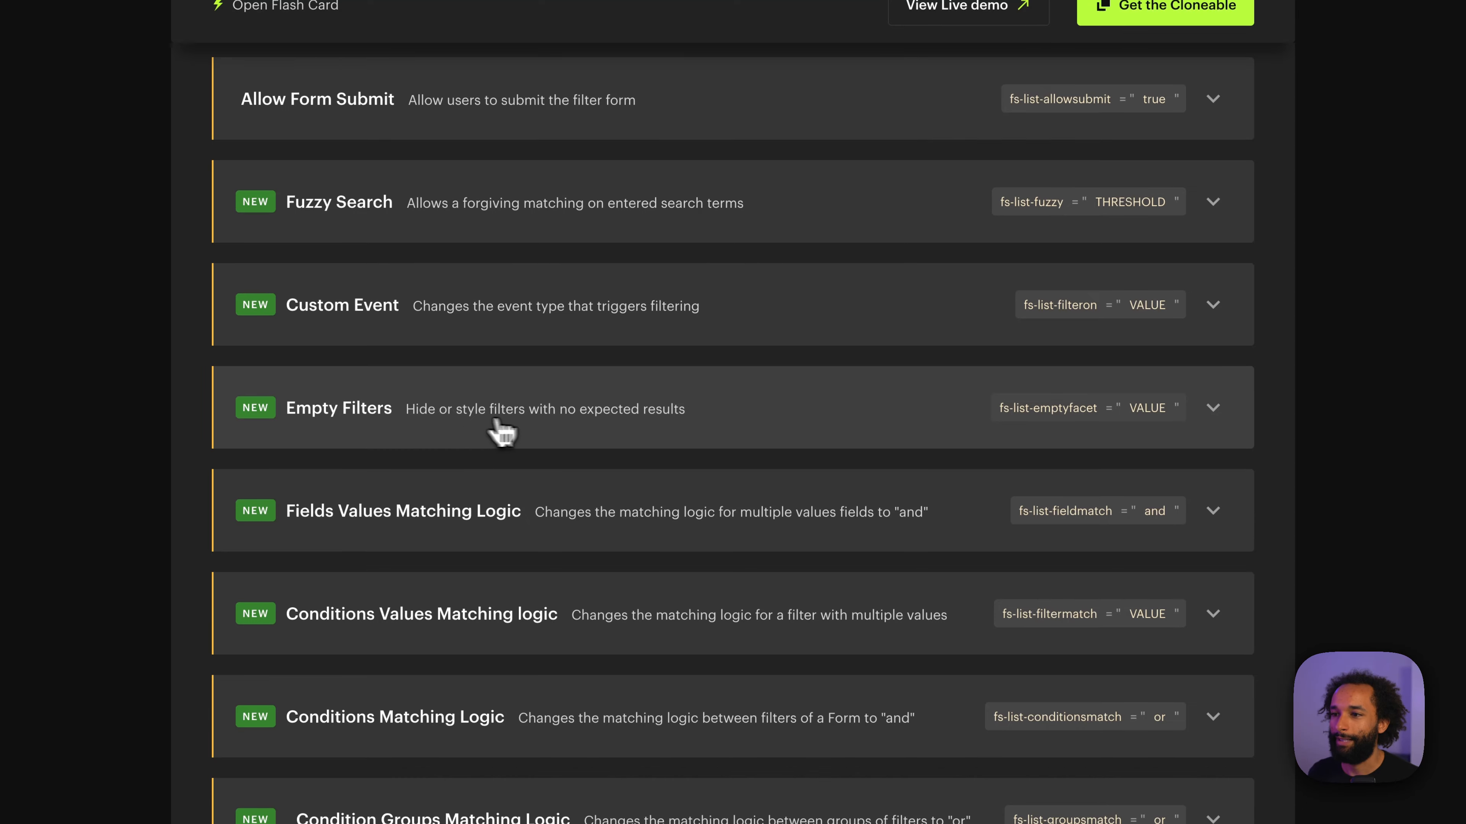
{"action": "left_click", "coordinate": [841, 413]}
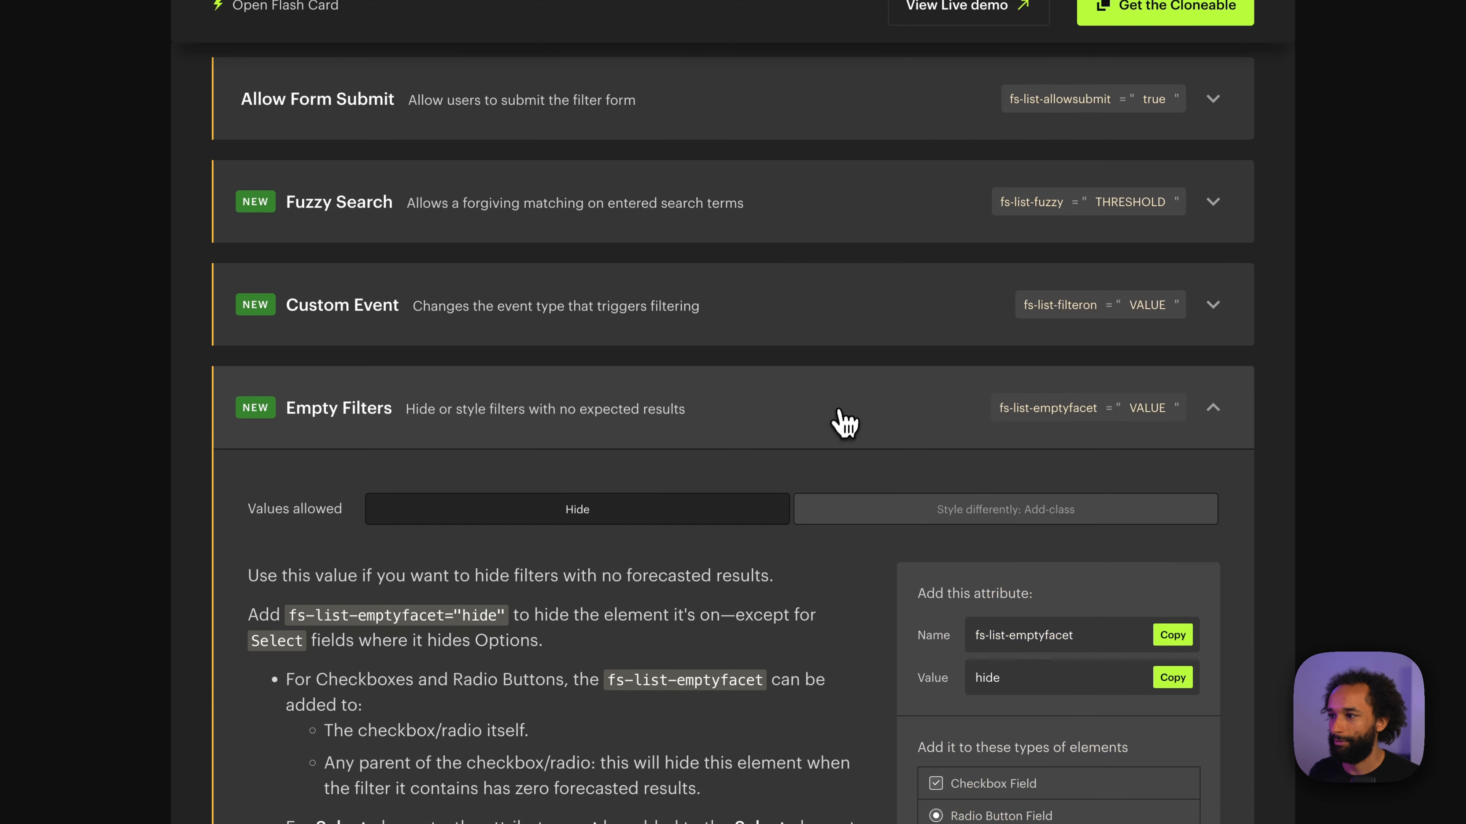
{"action": "scroll", "coordinate": [955, 485], "scroll_direction": "down", "scroll_amount": 5}
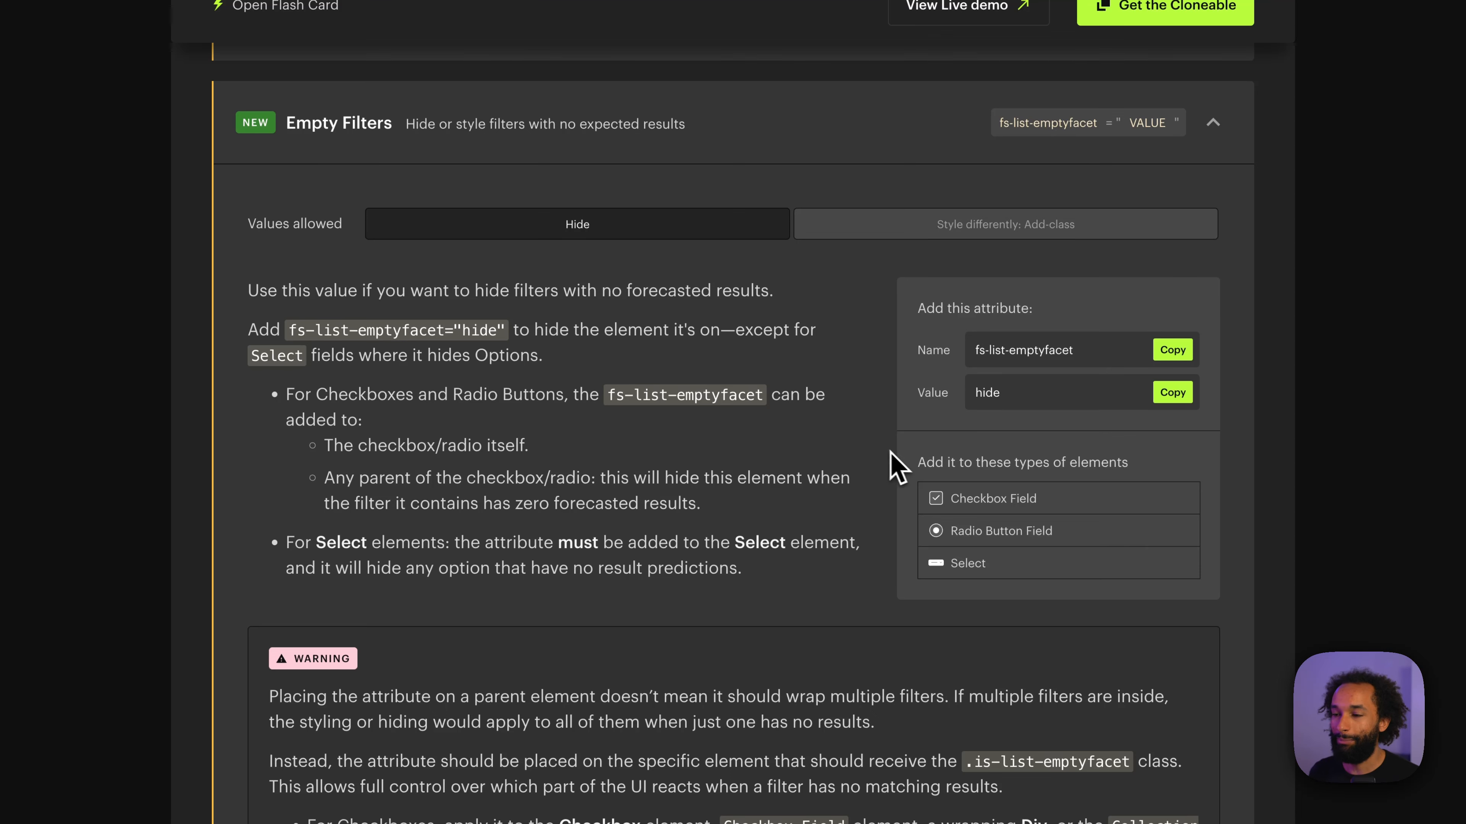
{"action": "triple_click", "coordinate": [1014, 501]}
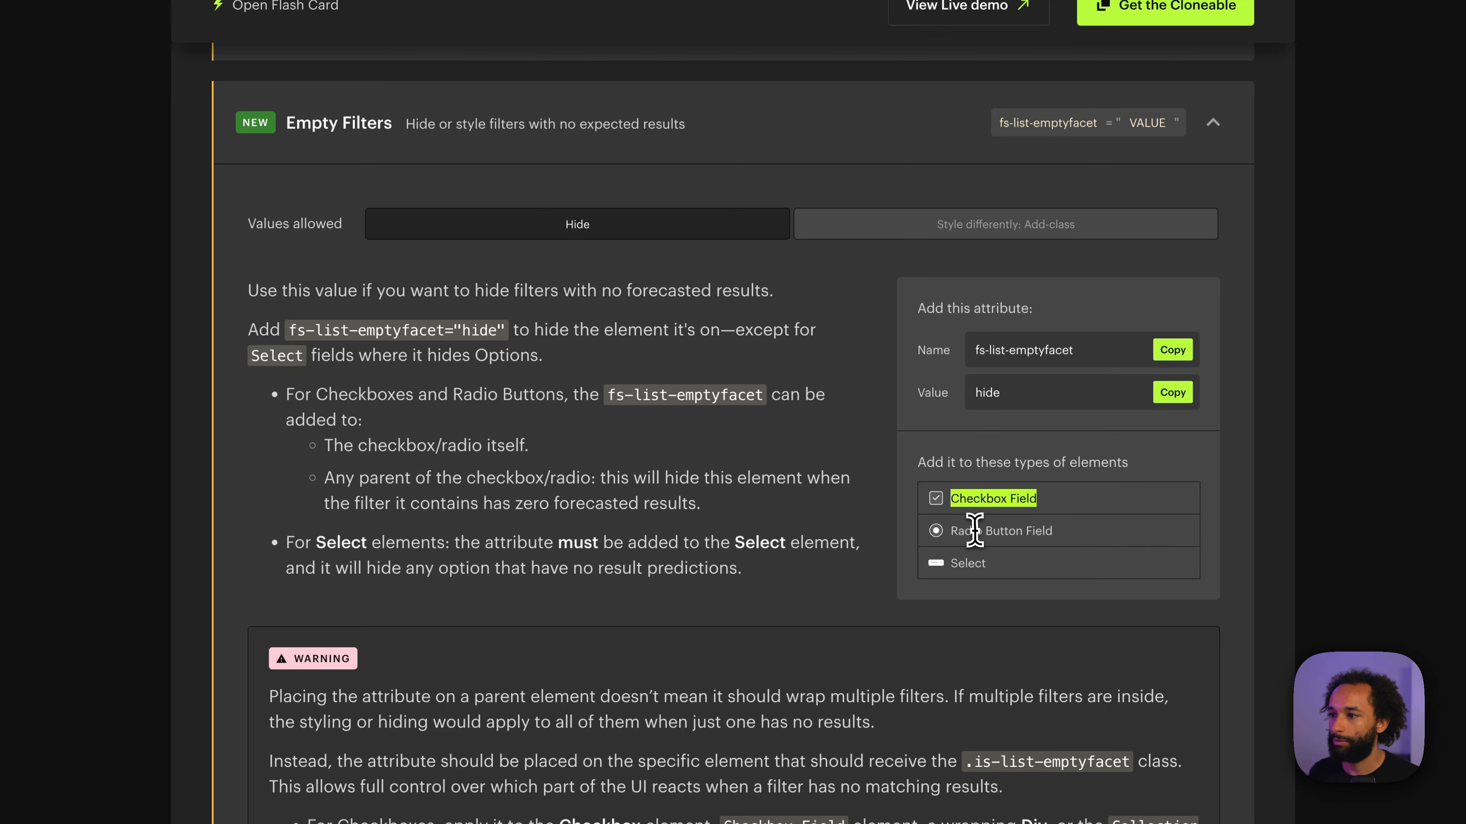
{"action": "left_click", "coordinate": [1002, 531]}
{"action": "left_click", "coordinate": [976, 231]}
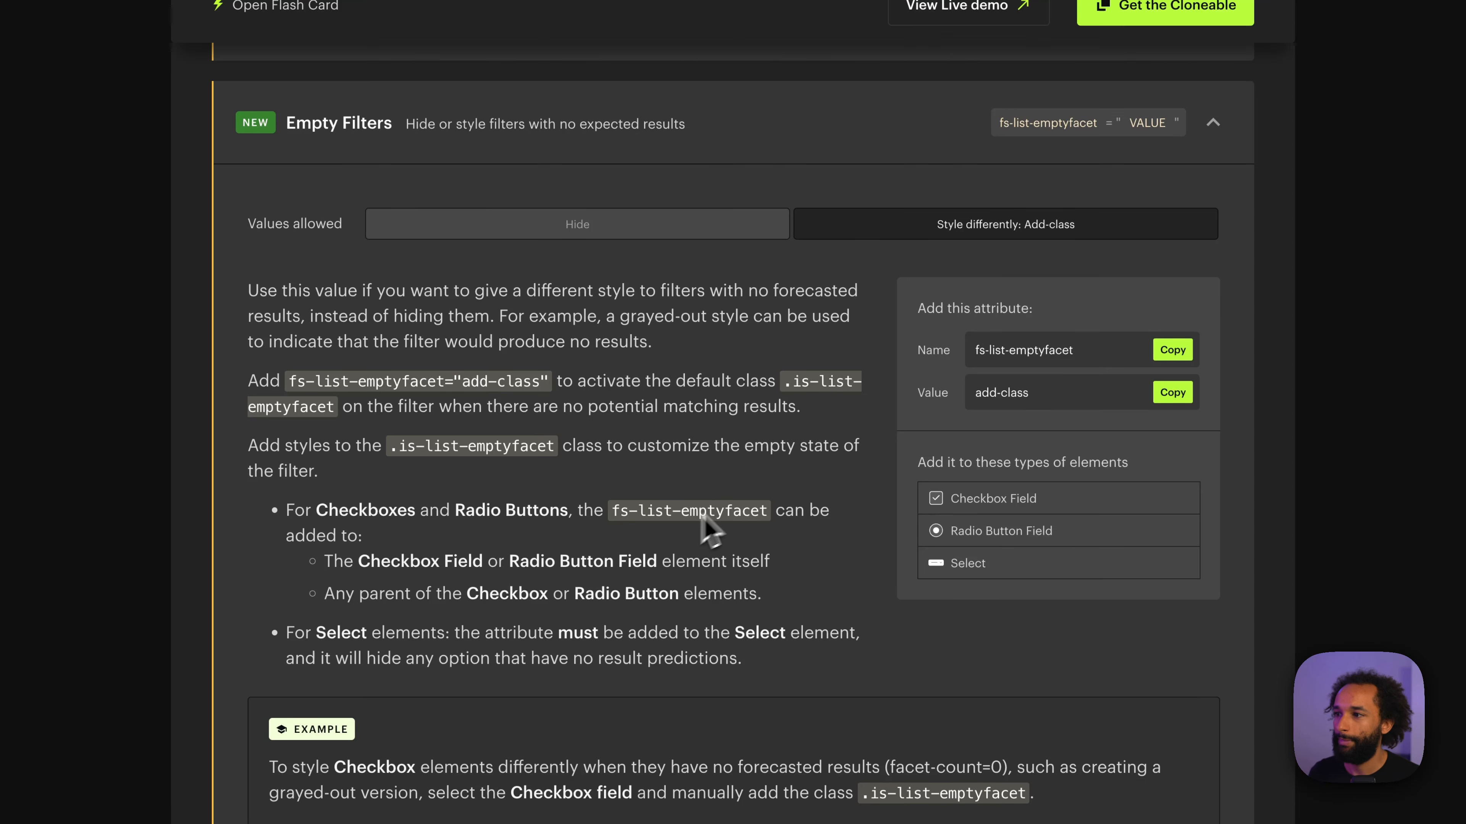
- Add the custom attribute fs-list-emptyfacet="add-class" to the Tags Collection Item, copying name and value from the Finsweet documentation
{"action": "left_click", "coordinate": [1173, 350]}
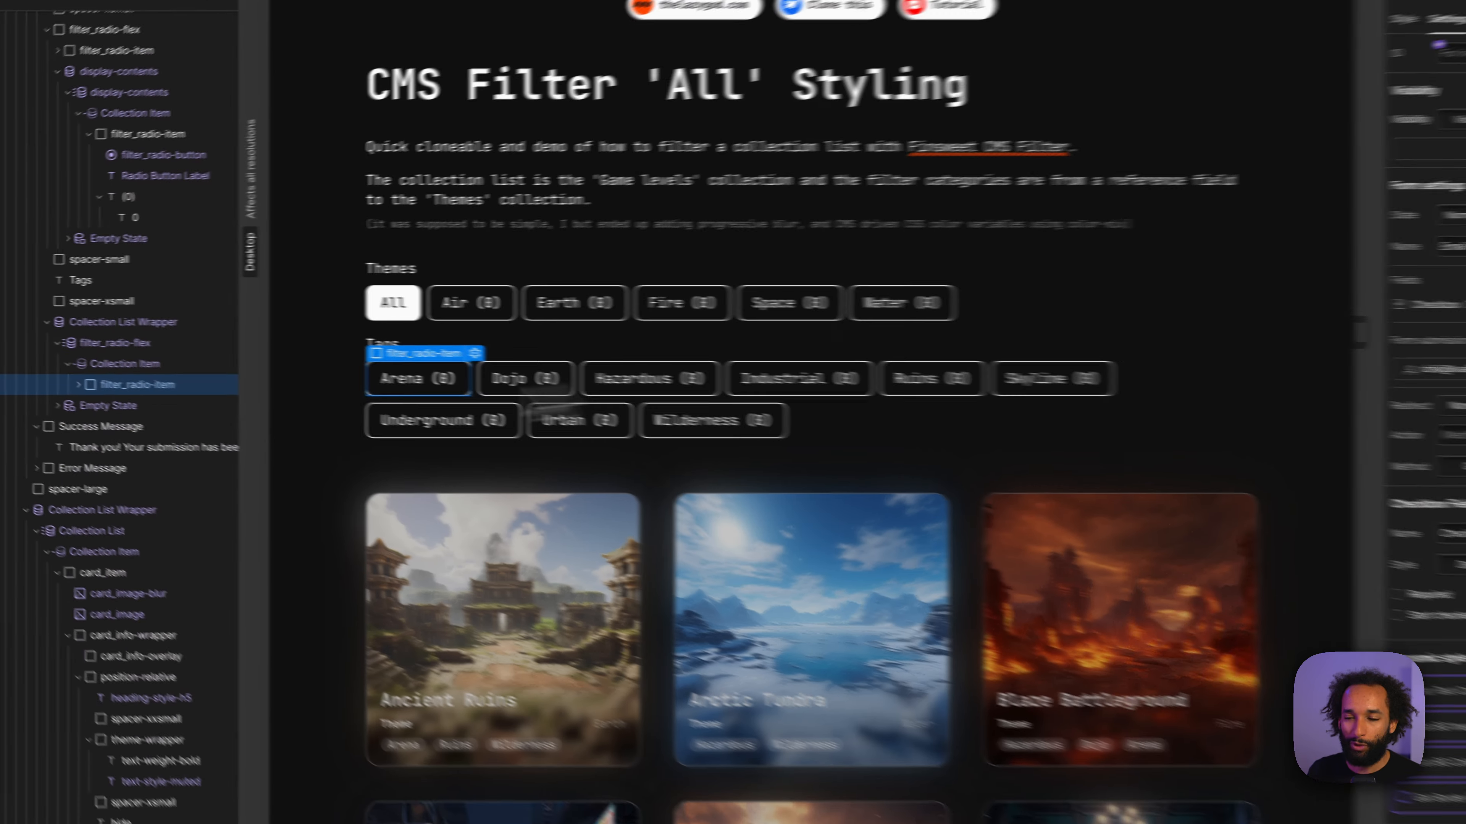
{"action": "left_click", "coordinate": [125, 364]}
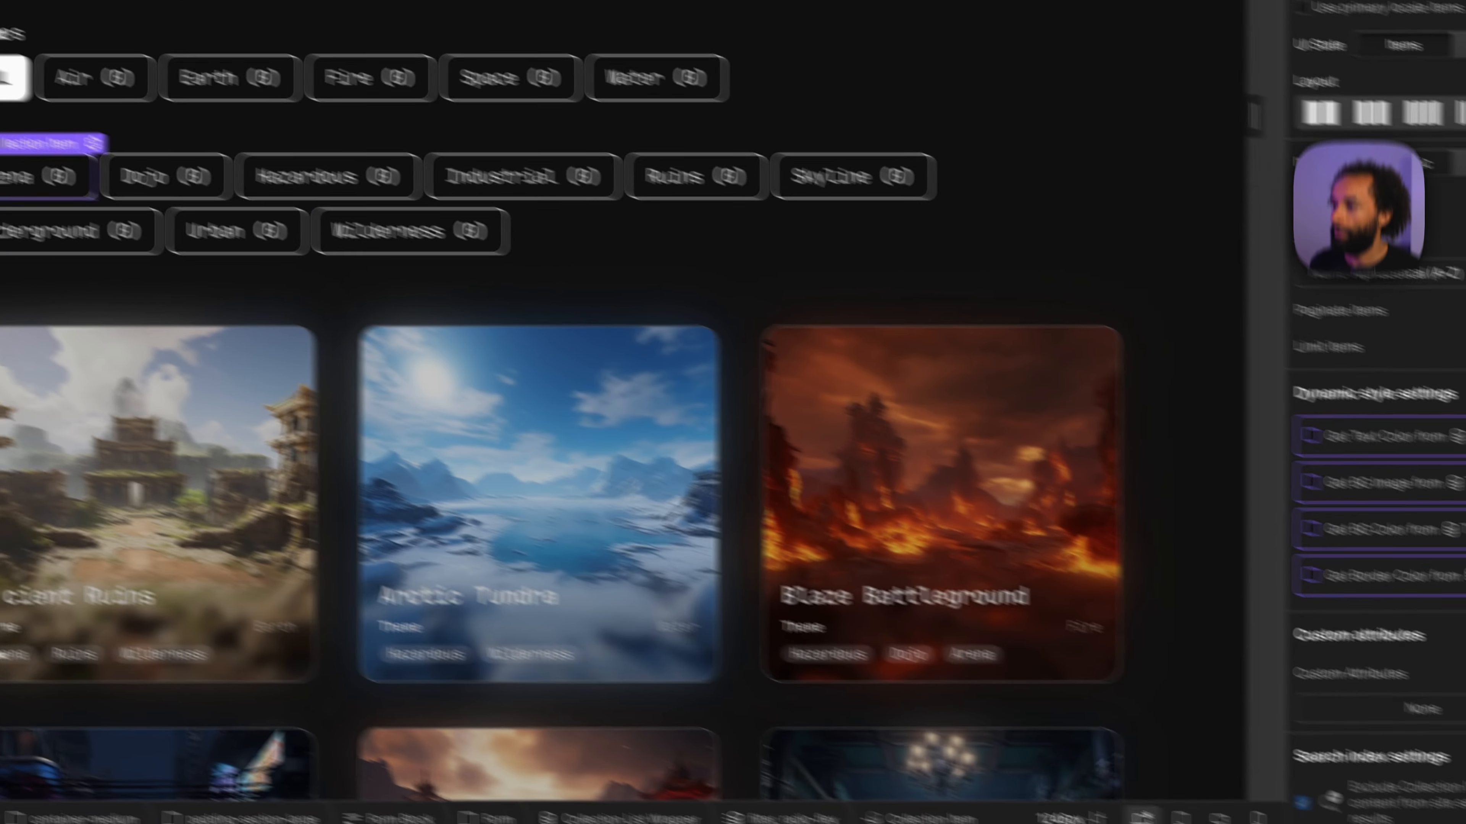
{"action": "left_click", "coordinate": [1412, 632]}
{"action": "key", "text": "ctrl+v"}
{"action": "left_click", "coordinate": [1283, 744]}
{"action": "key", "text": "ctrl+Tab"}
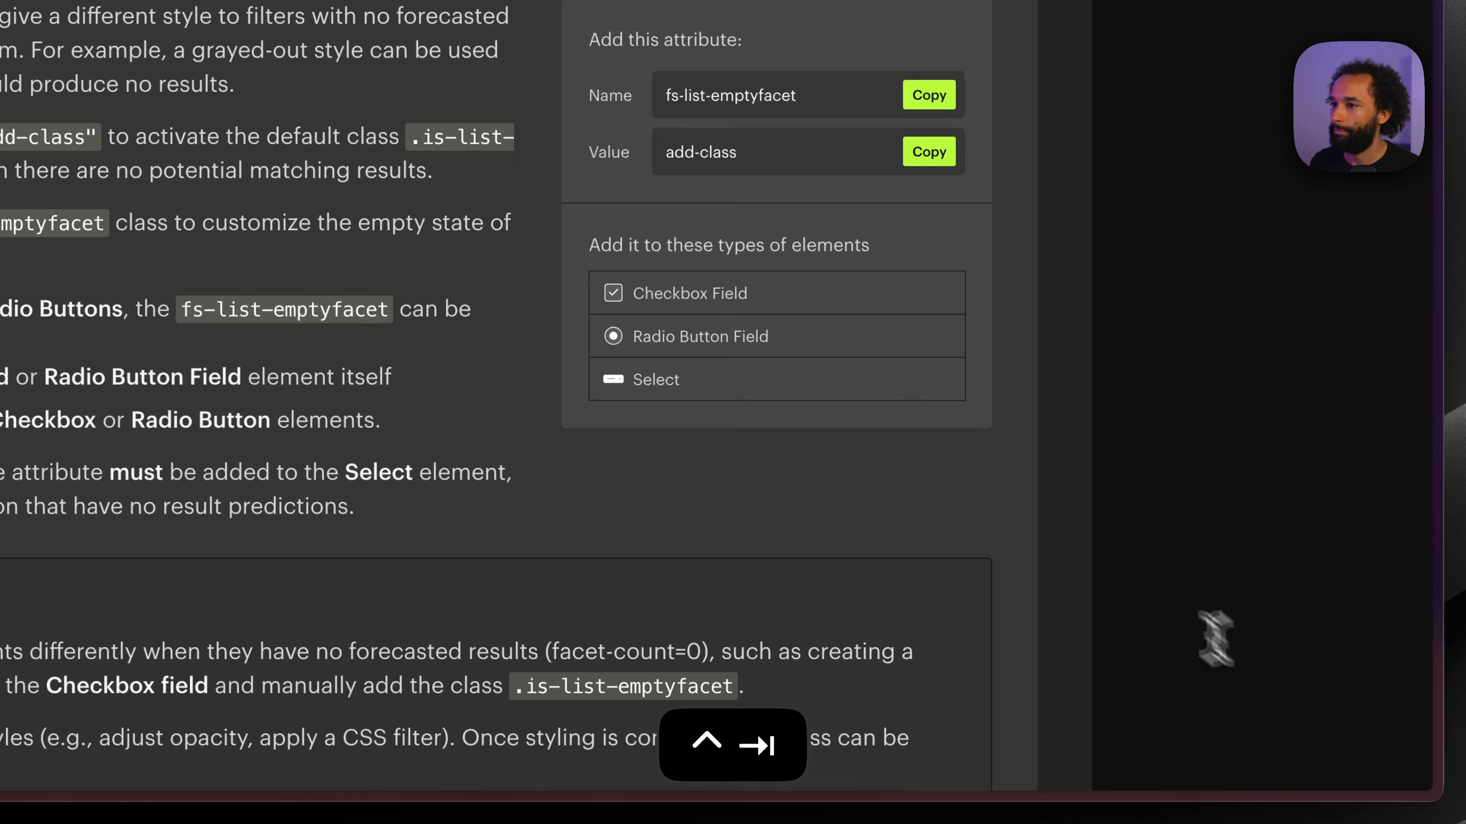
{"action": "left_click", "coordinate": [930, 151]}
{"action": "key", "text": "ctrl+Tab"}
{"action": "key", "text": "ctrl+v"}
{"action": "left_click", "coordinate": [1246, 641]}
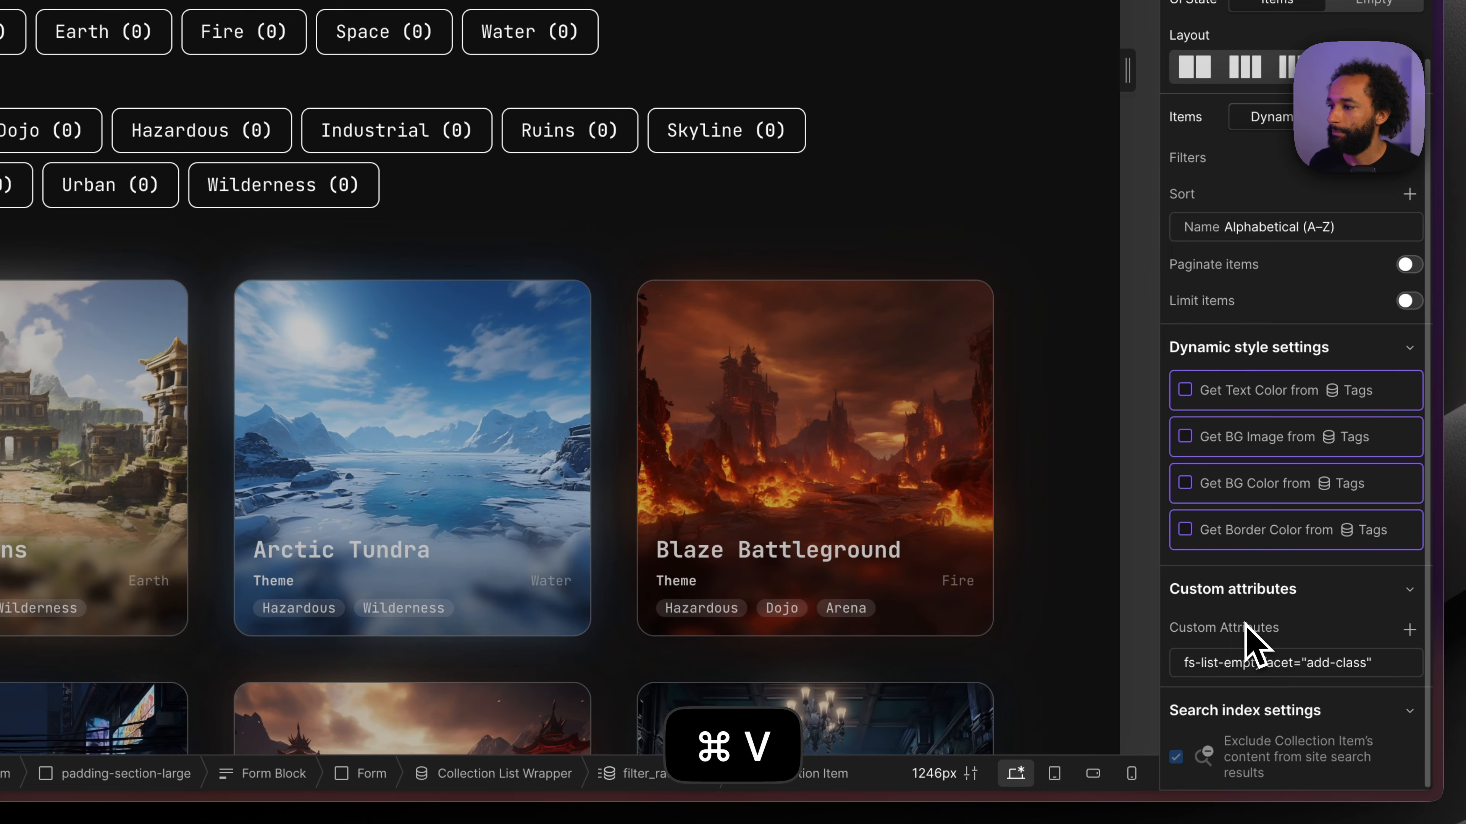
- Create the class is-list-emptyfacet on the Tags Collection Item, copying the class name from the Finsweet documentation
{"action": "scroll", "coordinate": [1235, 614], "scroll_direction": "up", "scroll_amount": 5}
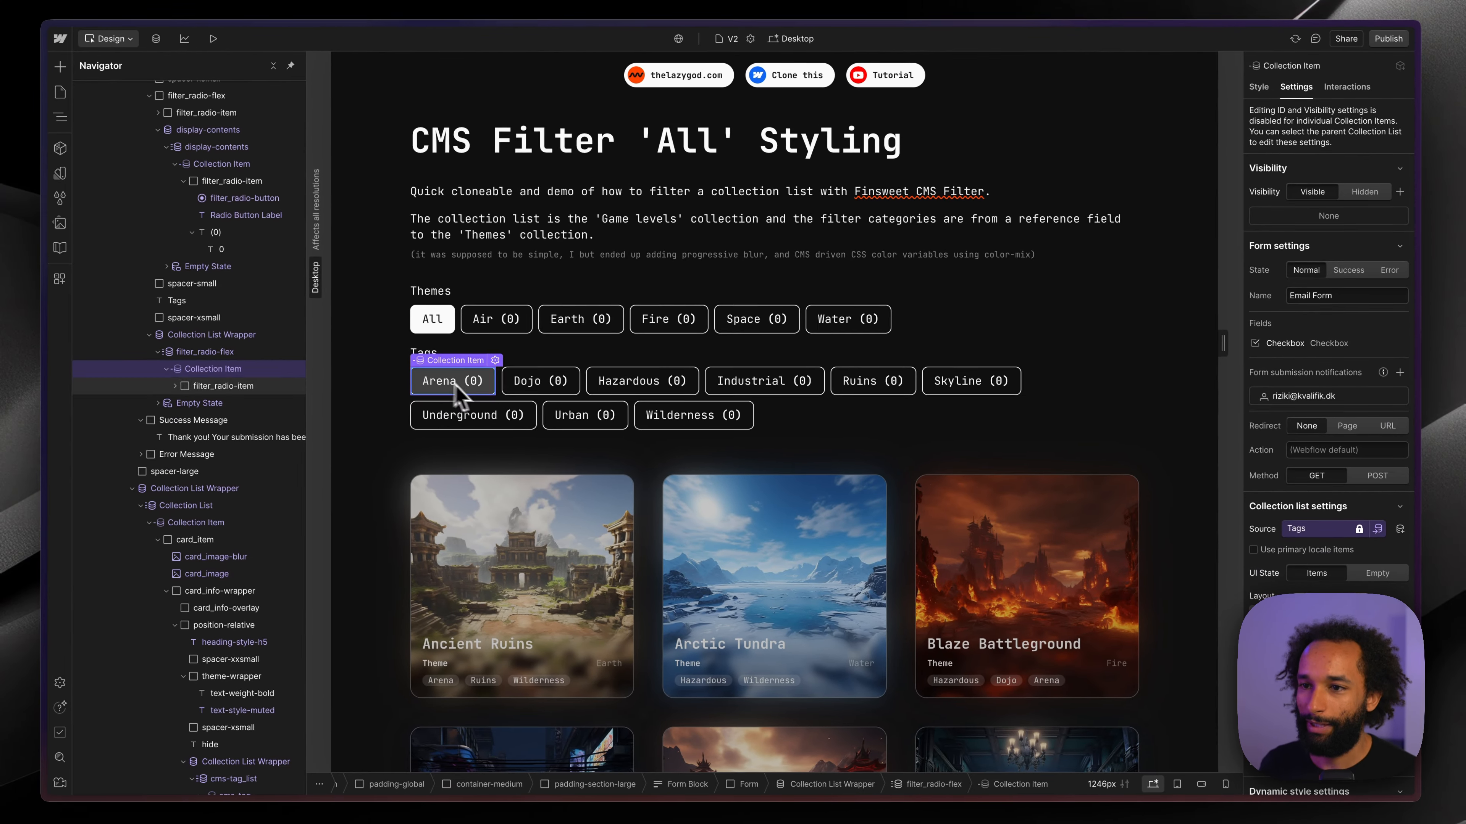
{"action": "key", "text": "ctrl+Tab"}
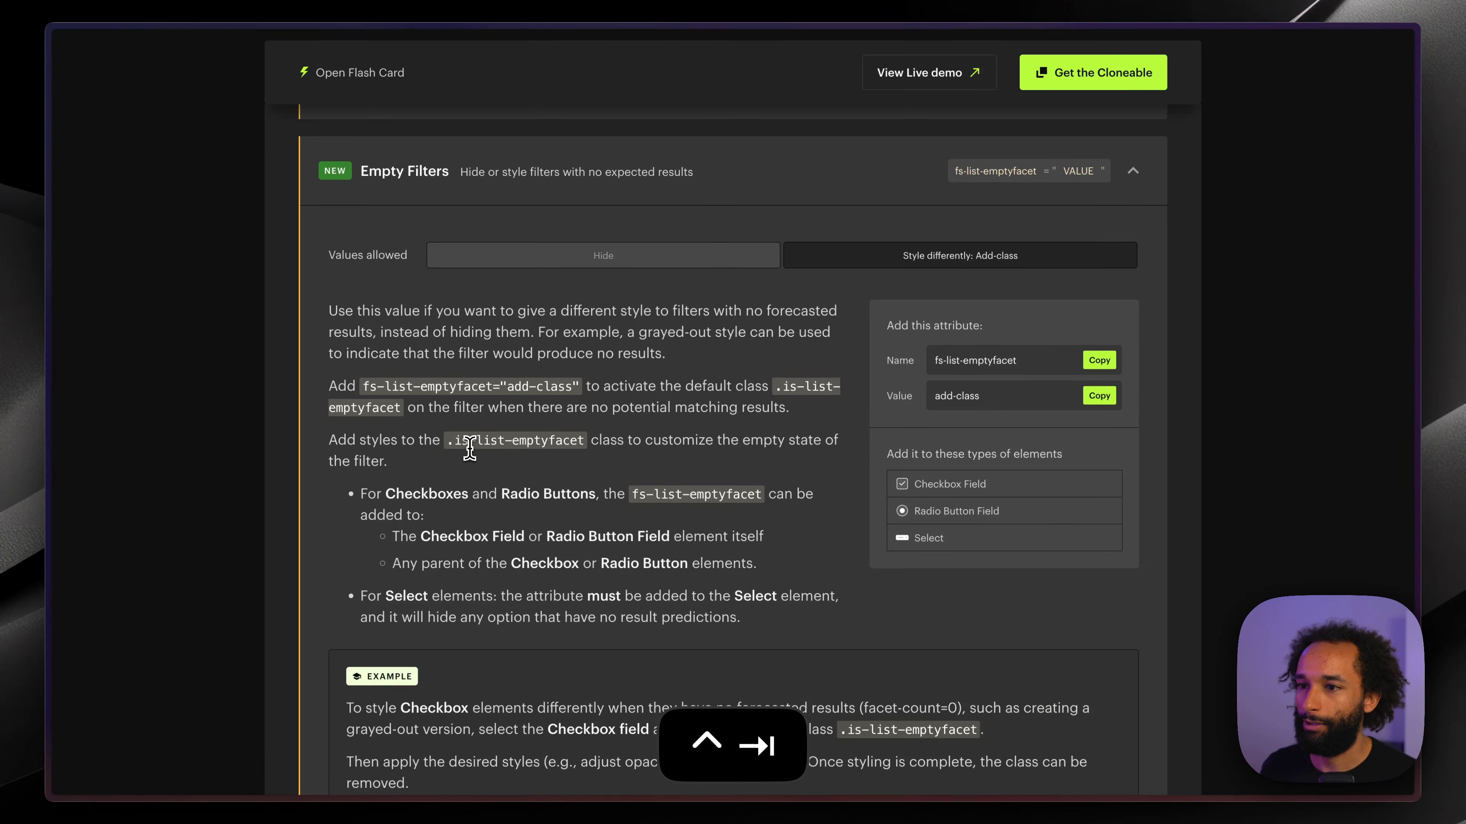
{"action": "left_click_drag", "start_coordinate": [455, 442], "coordinate": [585, 443]}
{"action": "key", "text": "super+c"}
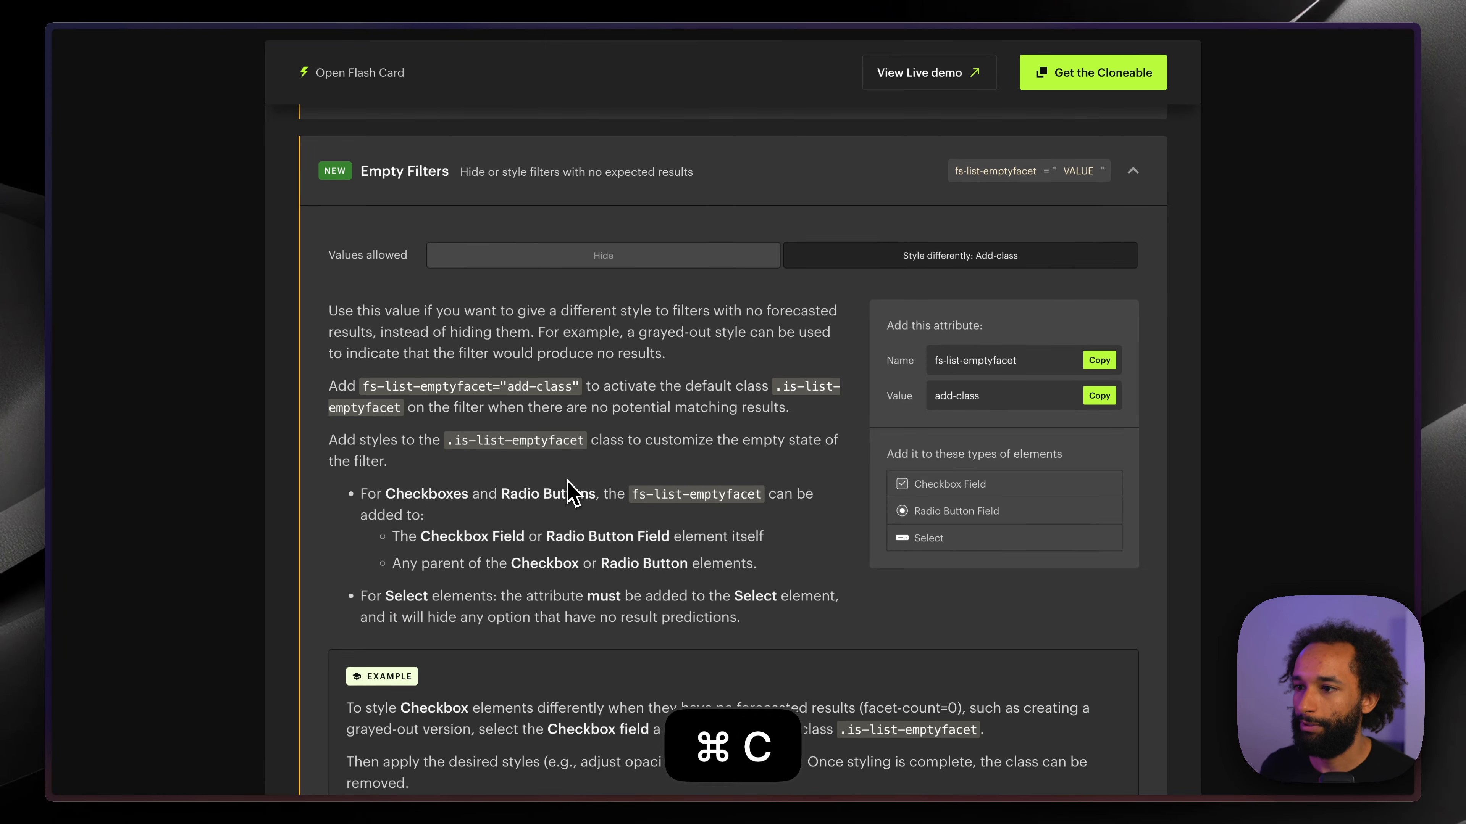
{"action": "scroll", "coordinate": [570, 494], "scroll_direction": "down", "scroll_amount": 3}
{"action": "scroll", "coordinate": [568, 494], "scroll_direction": "up", "scroll_amount": 2}
{"action": "key", "text": "ctrl+Tab"}
{"action": "left_click", "coordinate": [1308, 136]}
{"action": "key", "text": "super+v"}
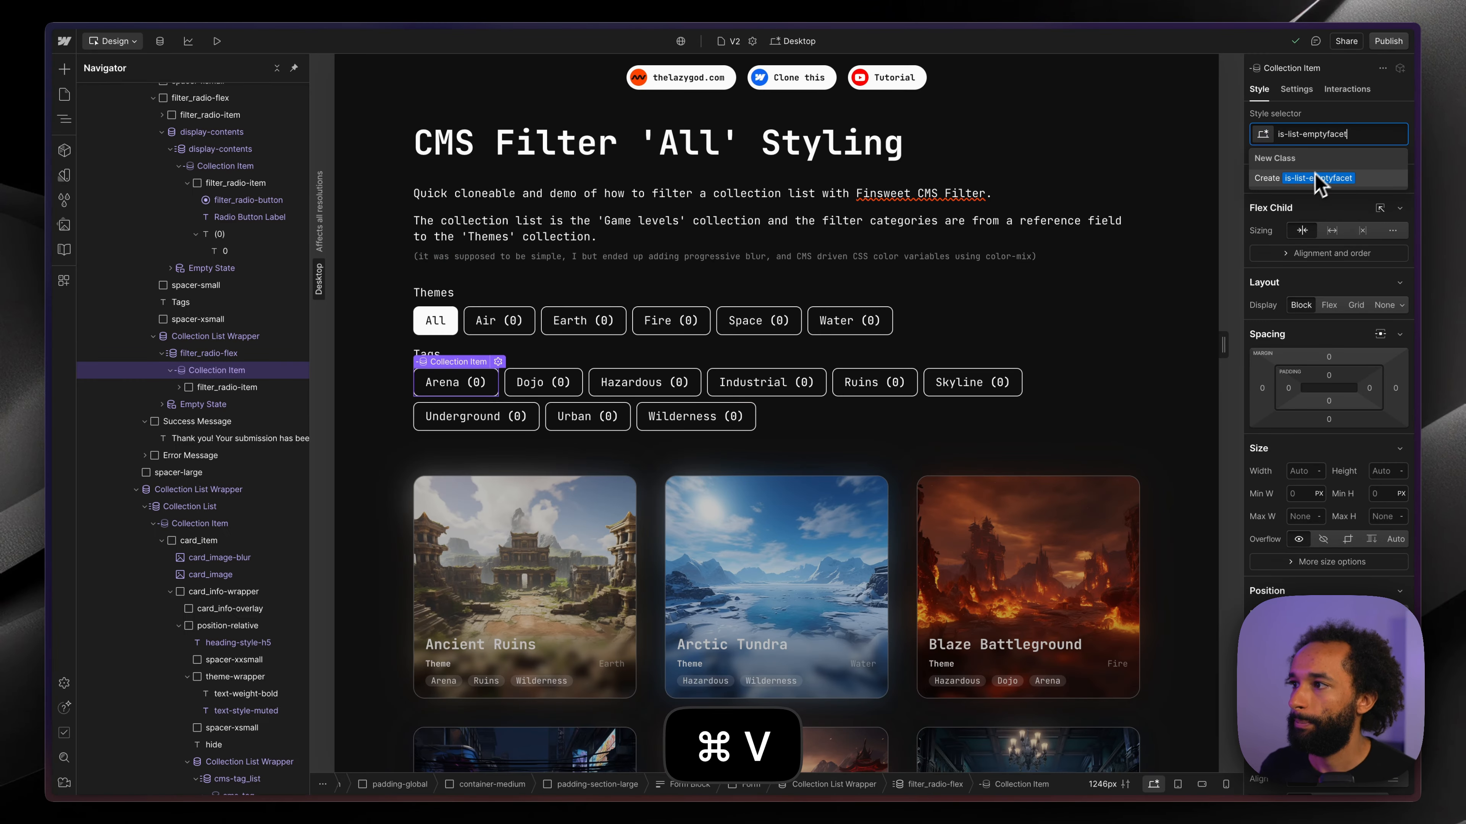
{"action": "left_click", "coordinate": [1314, 178]}
- Try display None on the is-list-emptyfacet class, undo it, and reduce the class opacity to 20%
{"action": "left_click", "coordinate": [1379, 308]}
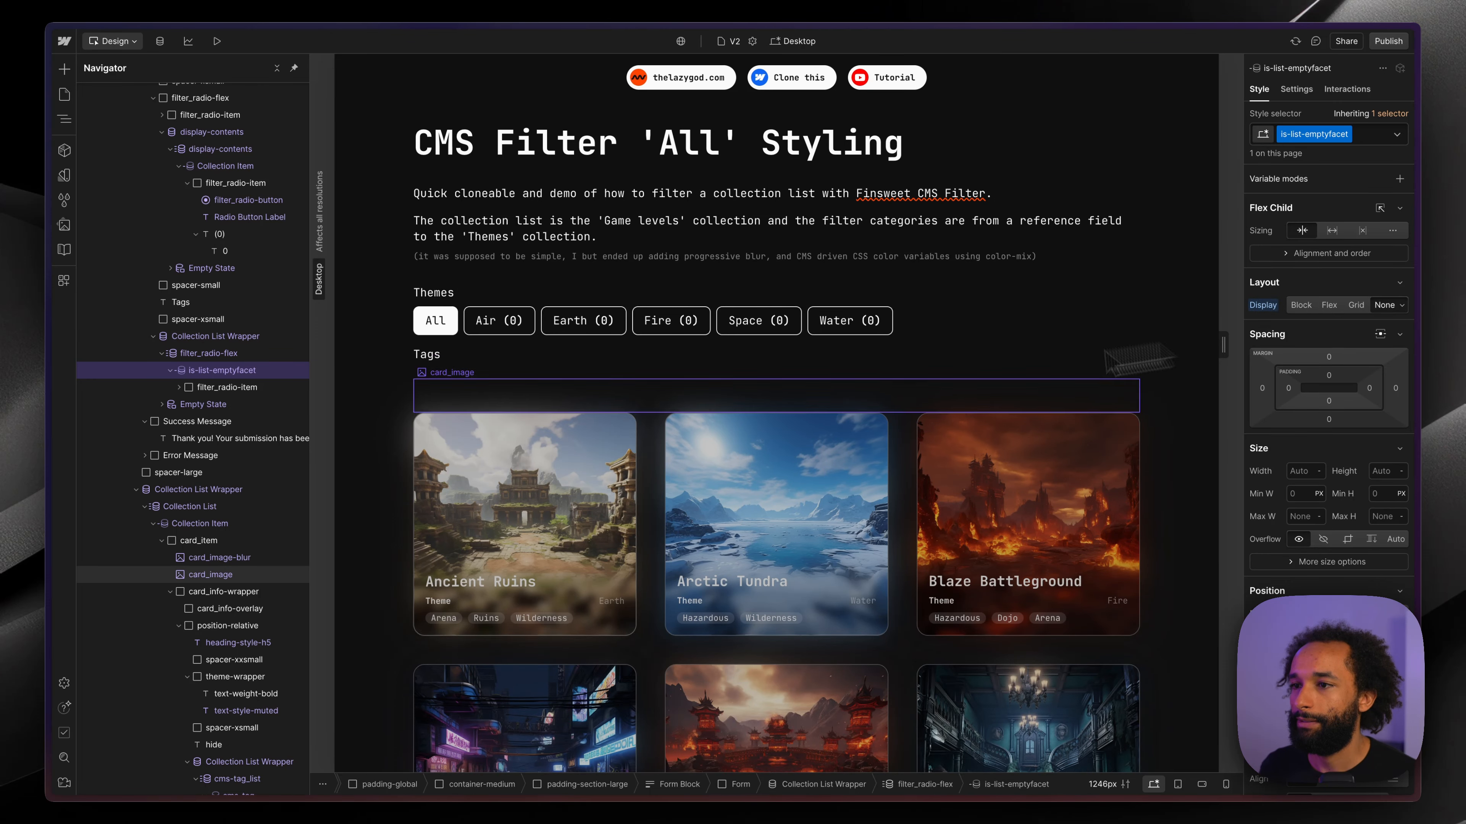
{"action": "key", "text": "super+z"}
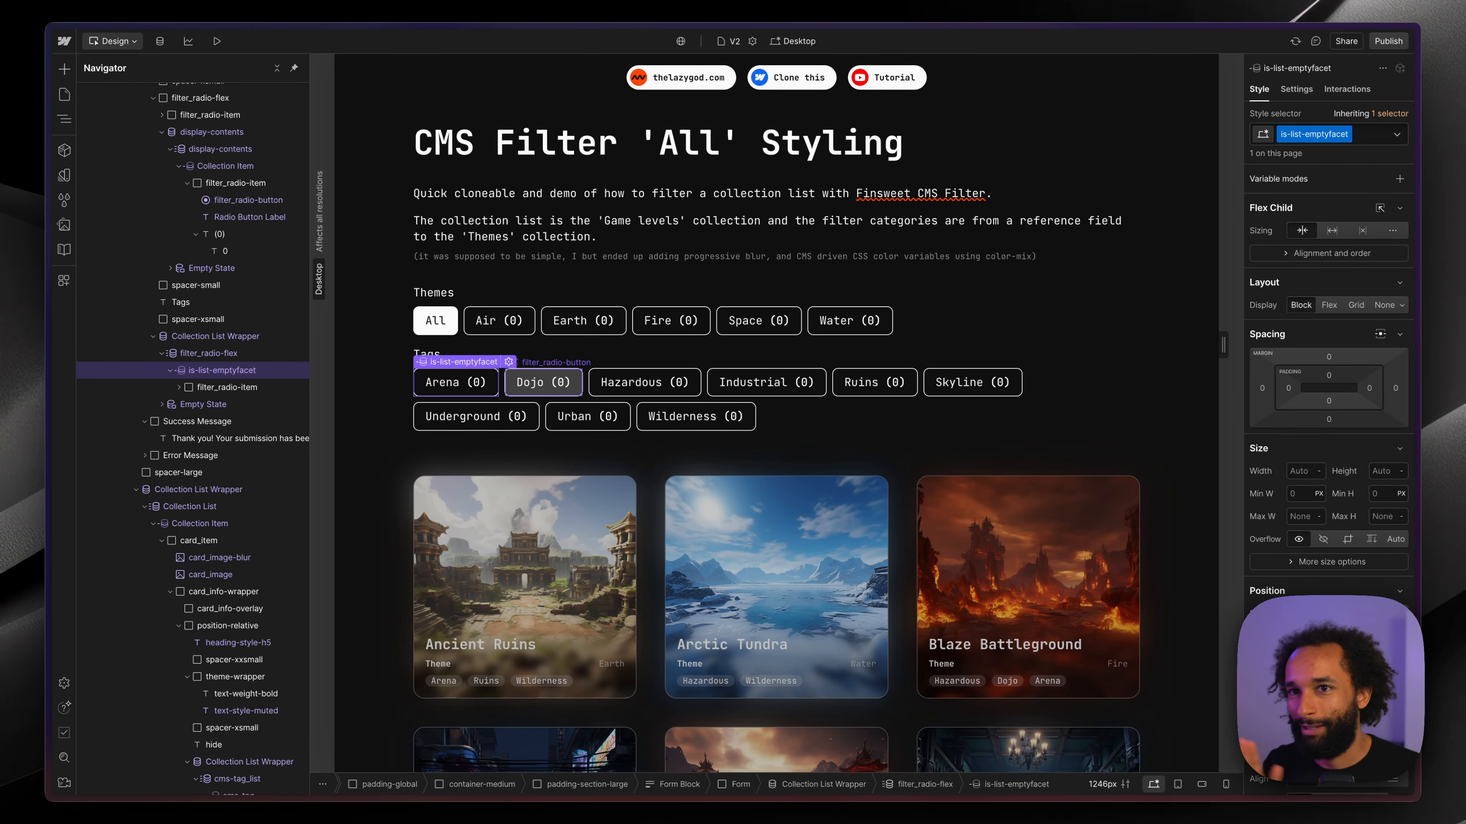
{"action": "scroll", "coordinate": [1364, 491], "scroll_direction": "down", "scroll_amount": 10}
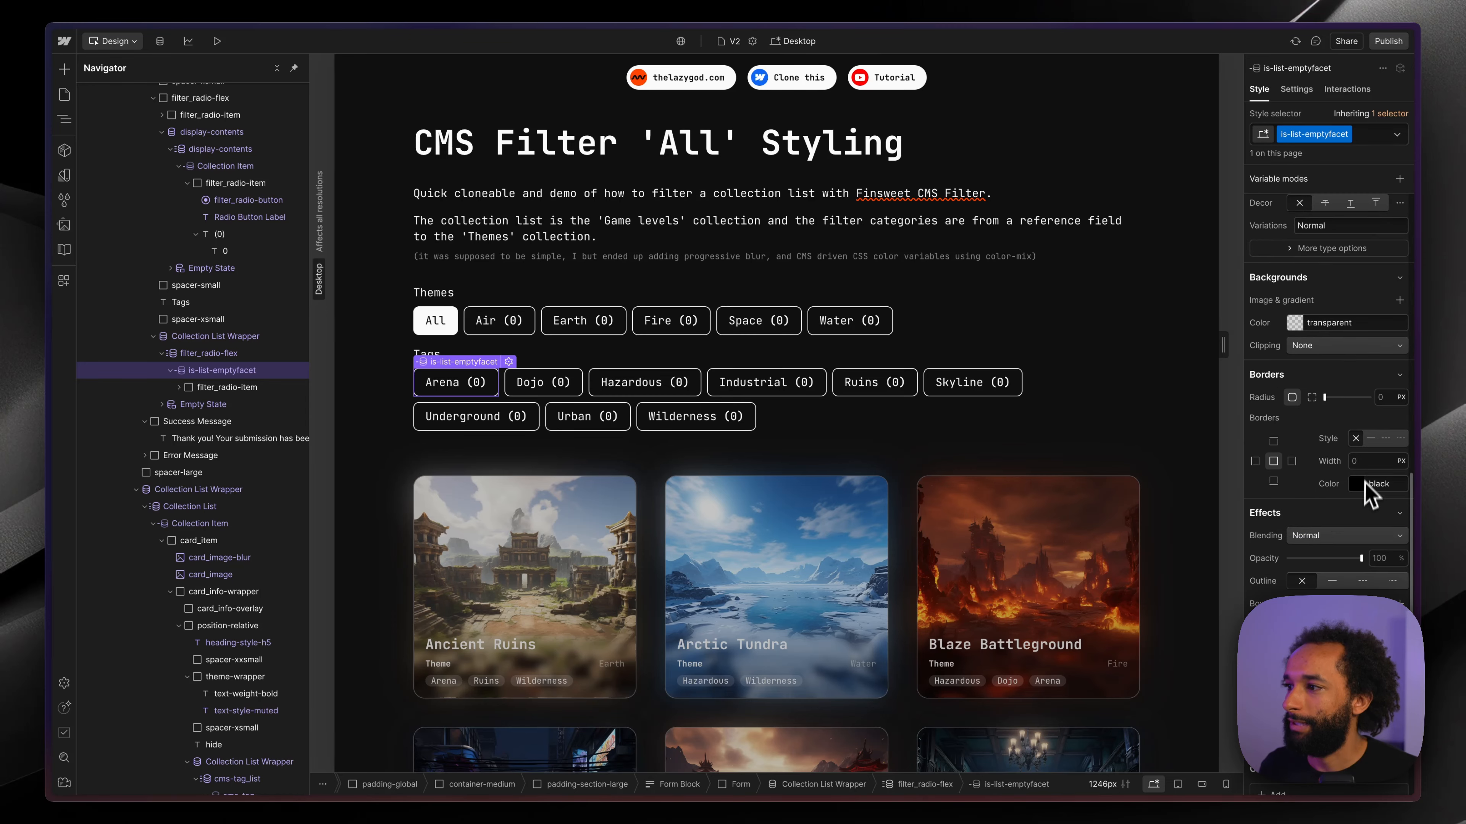
{"action": "left_click_drag", "start_coordinate": [1360, 469], "coordinate": [1306, 472]}
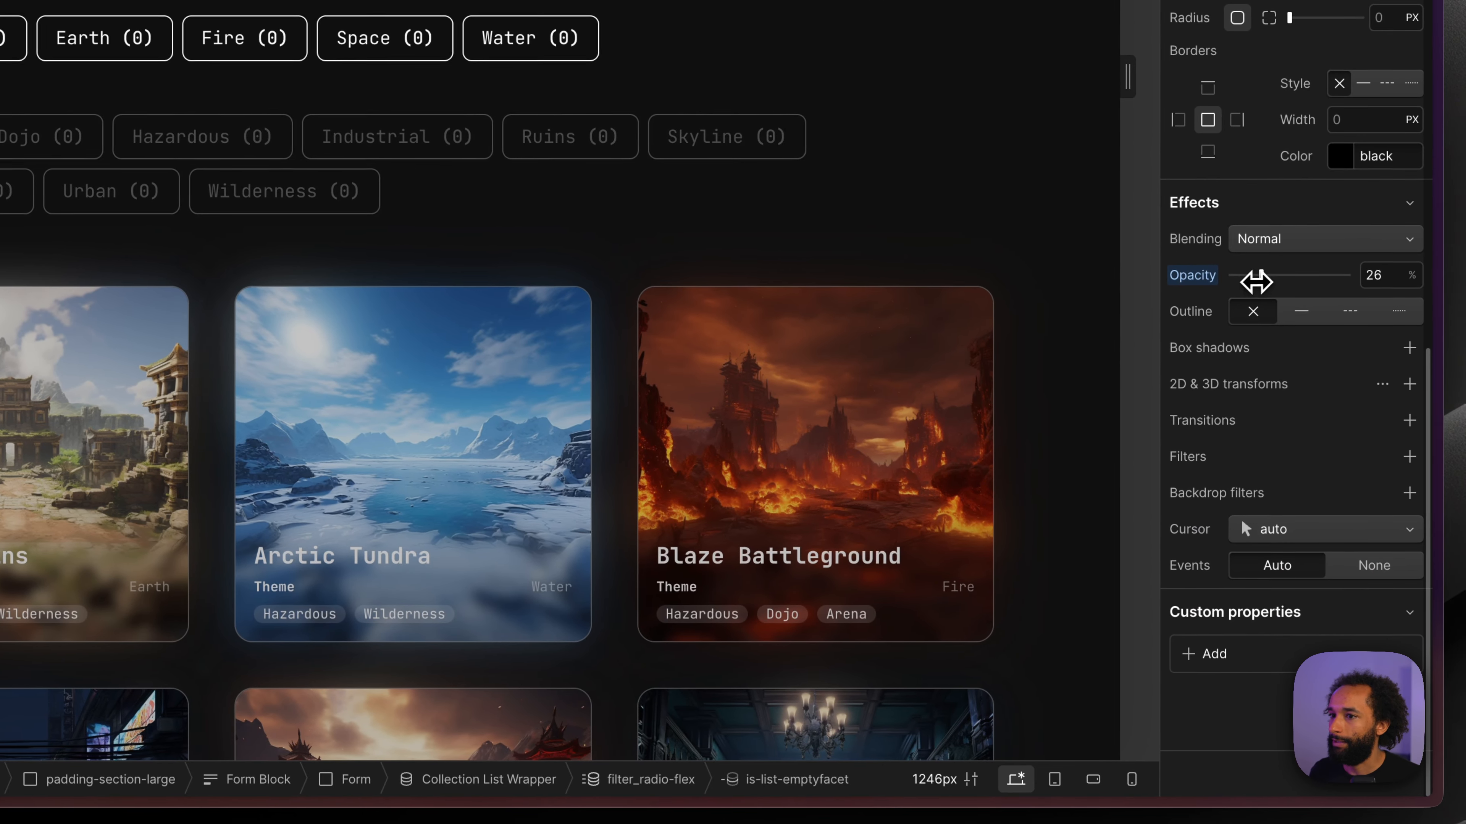
{"action": "left_click_drag", "start_coordinate": [1255, 281], "coordinate": [1252, 282]}
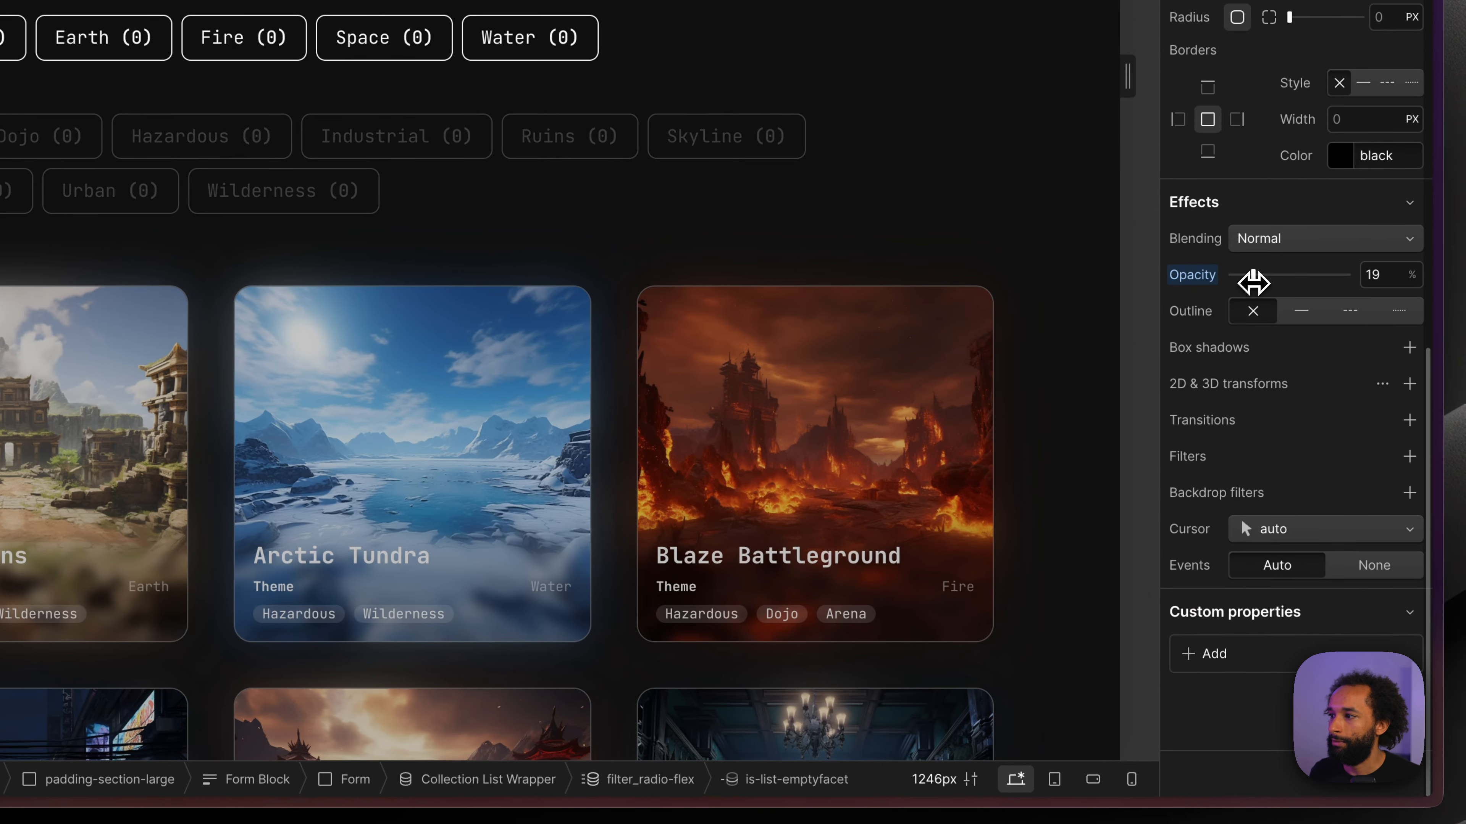
- Try pointer events None on the is-list-emptyfacet class and reset the property
{"action": "left_click", "coordinate": [1372, 567]}
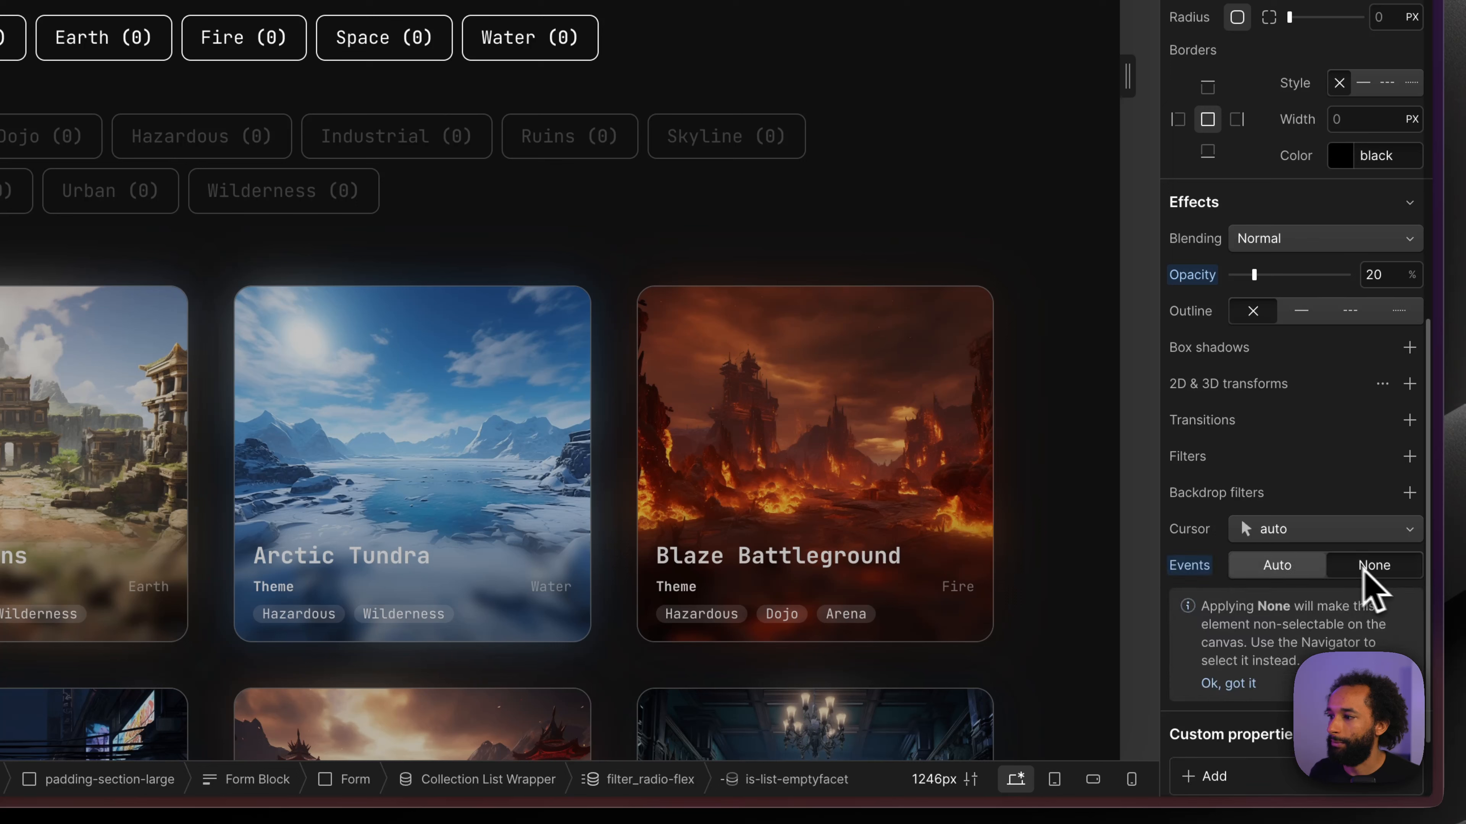
{"action": "left_click", "coordinate": [1228, 685]}
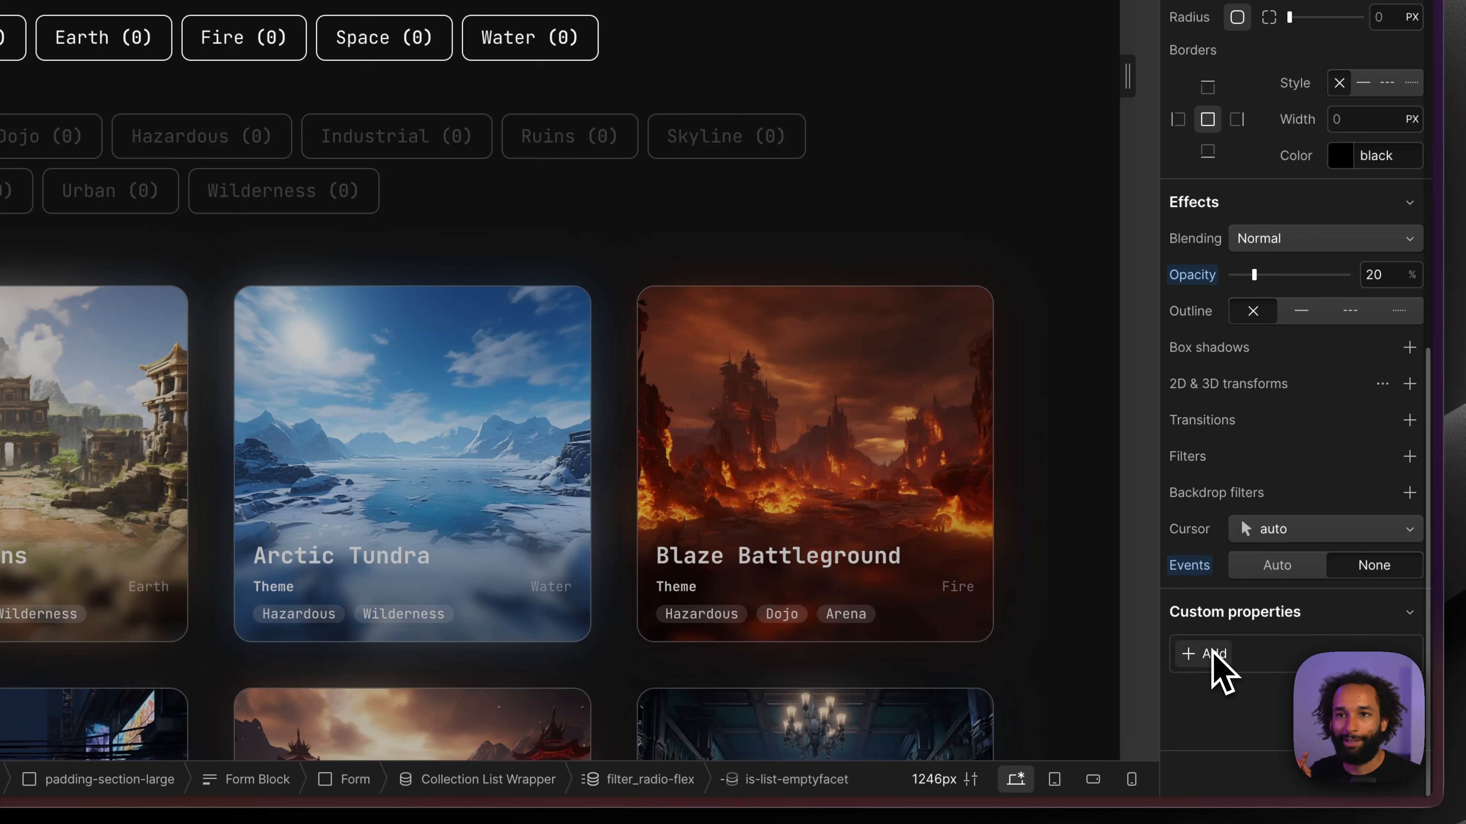
{"action": "left_click", "coordinate": [1193, 563], "text": "alt"}
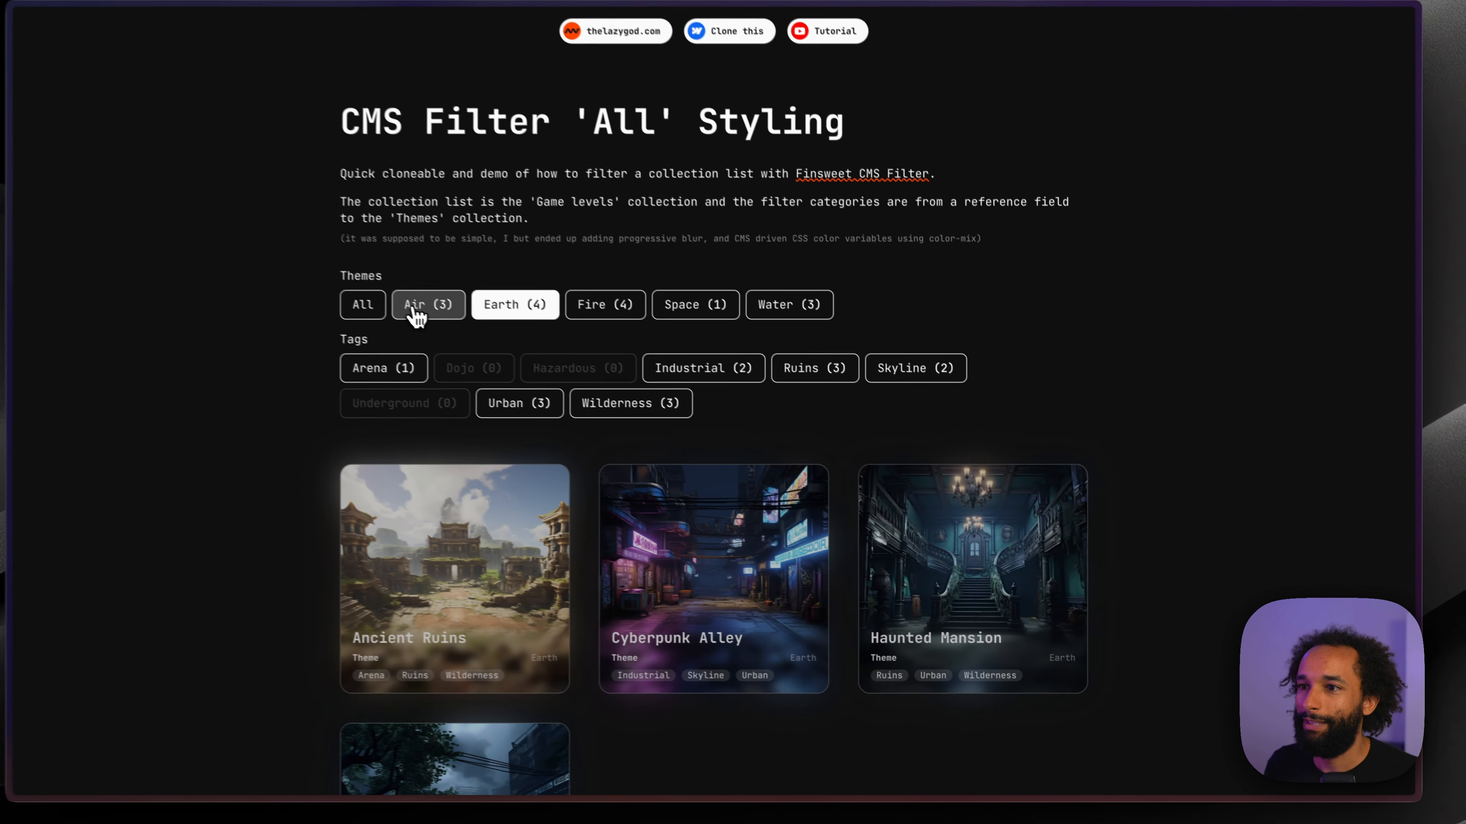
- Test the empty-tag styling on the published page by switching the theme through Water, Space and Fire and back to All
{"action": "left_click", "coordinate": [808, 323]}
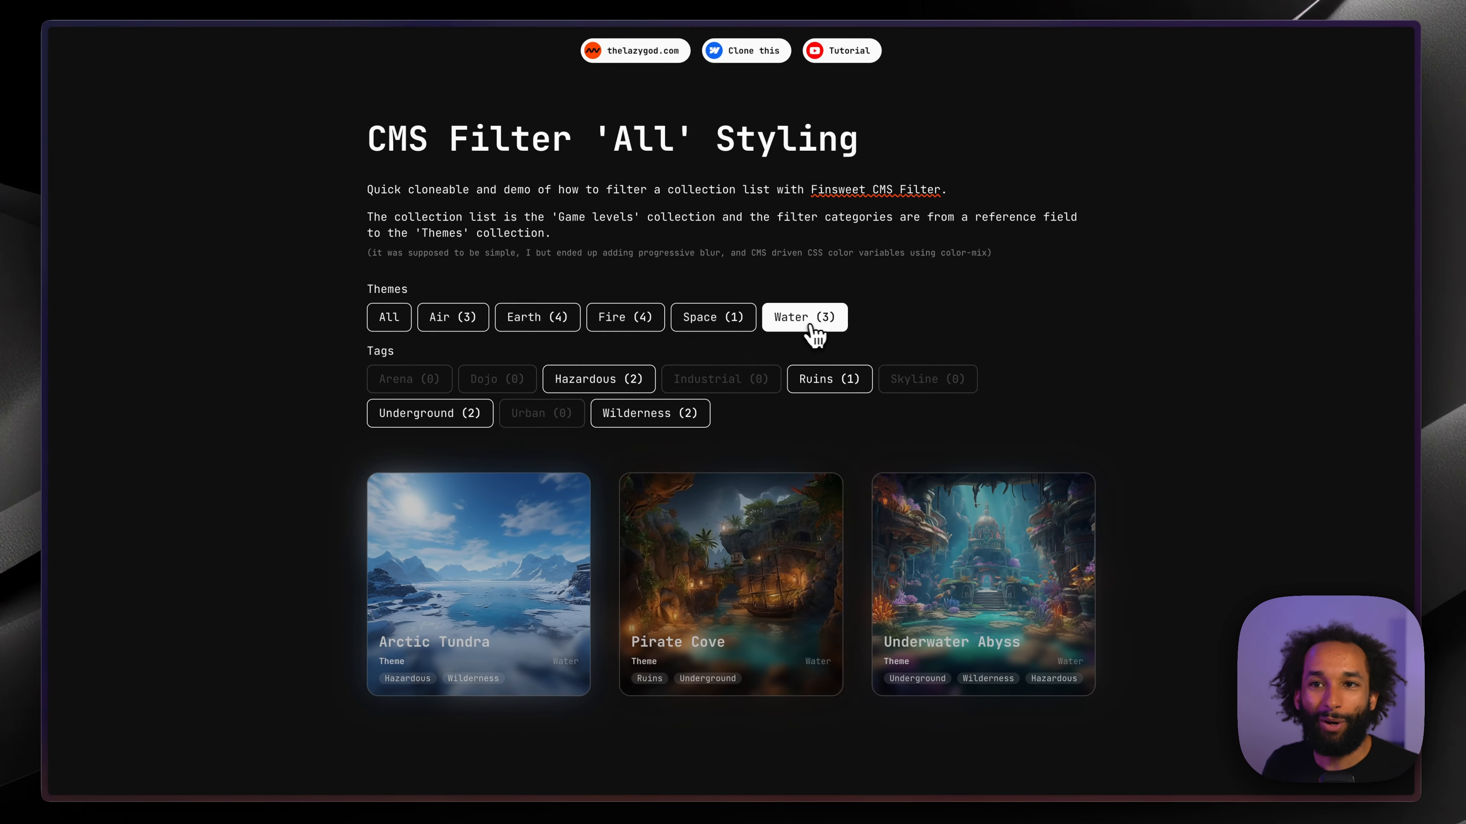
{"action": "left_click", "coordinate": [736, 321]}
{"action": "left_click", "coordinate": [607, 323]}
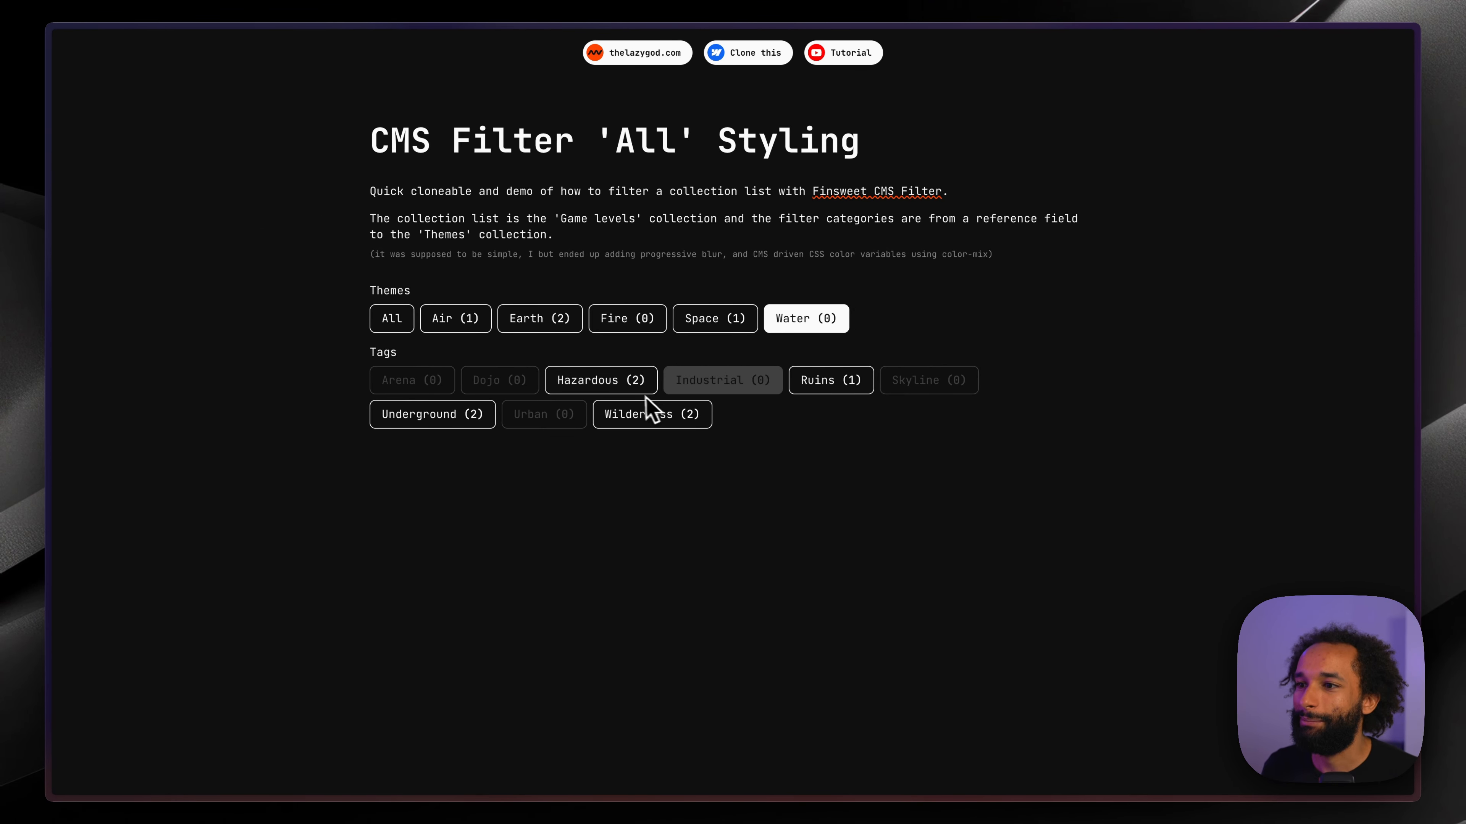
{"action": "left_click", "coordinate": [401, 324]}
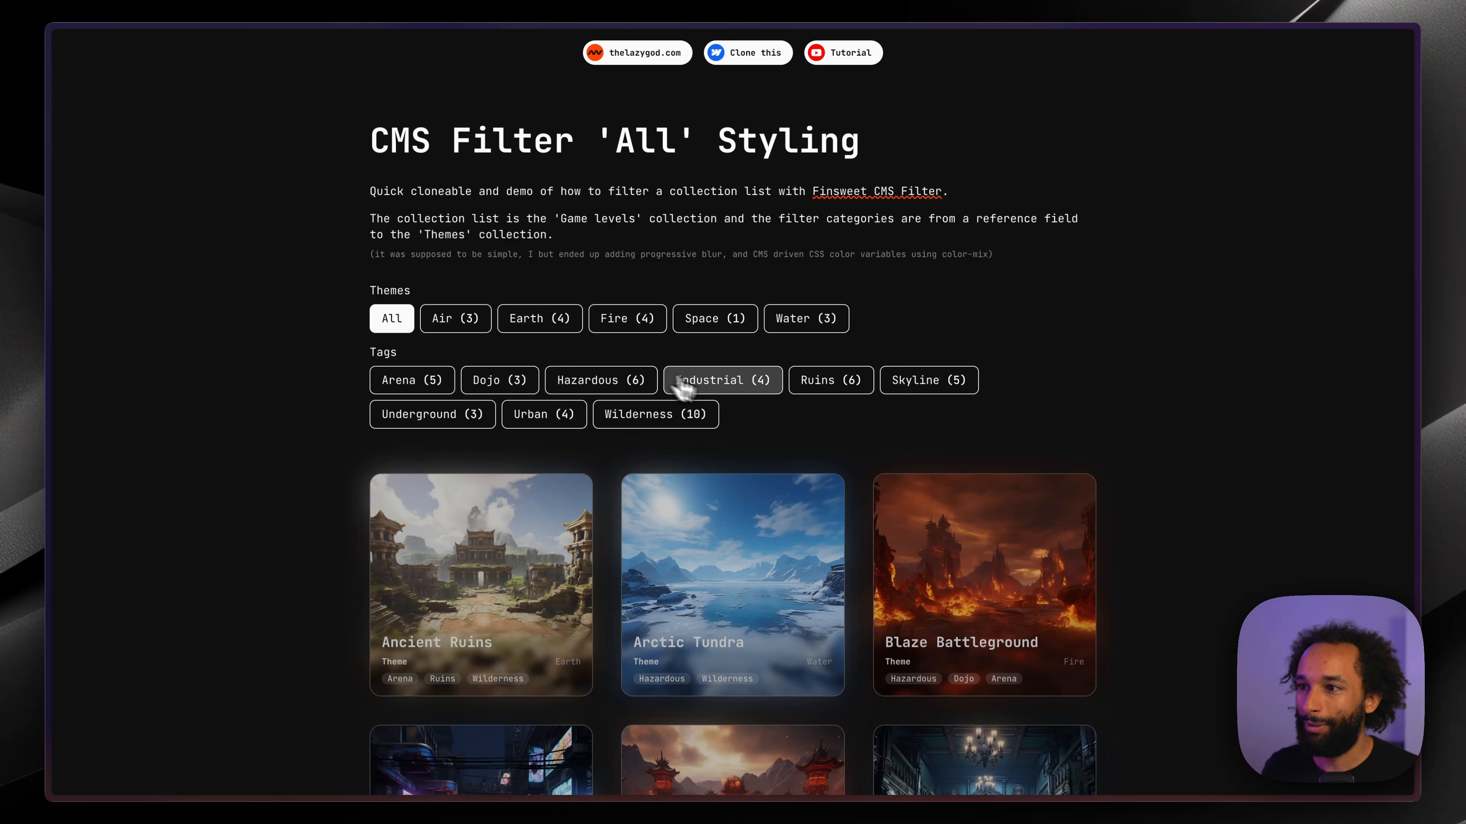
- Check the Industrial tag and move the theme selection from All through to Water with the keyboard
{"action": "left_click", "coordinate": [730, 386]}
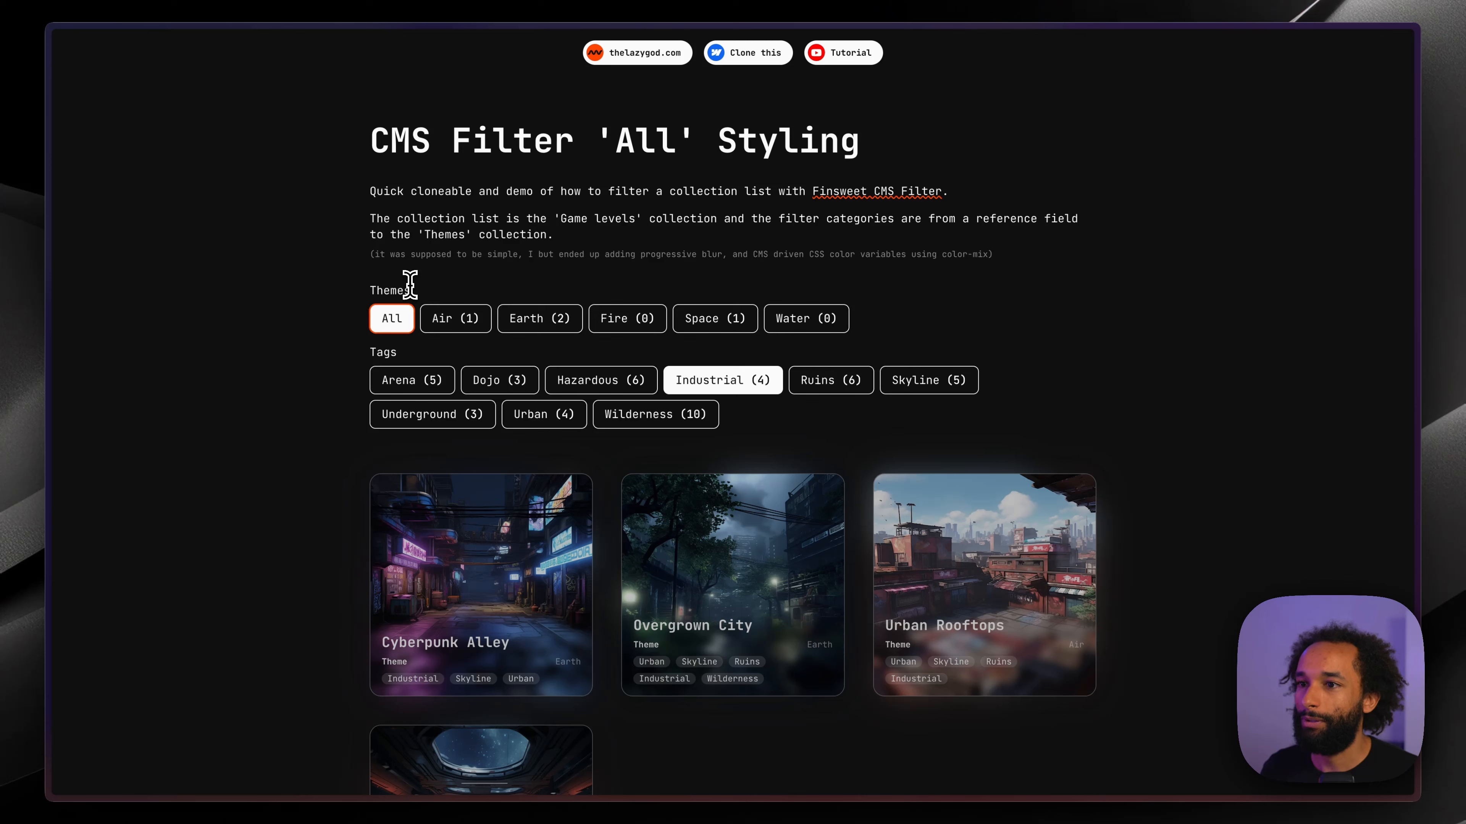
{"action": "key", "text": "Right"}
{"action": "key", "text": "Right"}
{"action": "key", "text": "Right"}
{"action": "key", "text": "Right"}
{"action": "key", "text": "Right"}
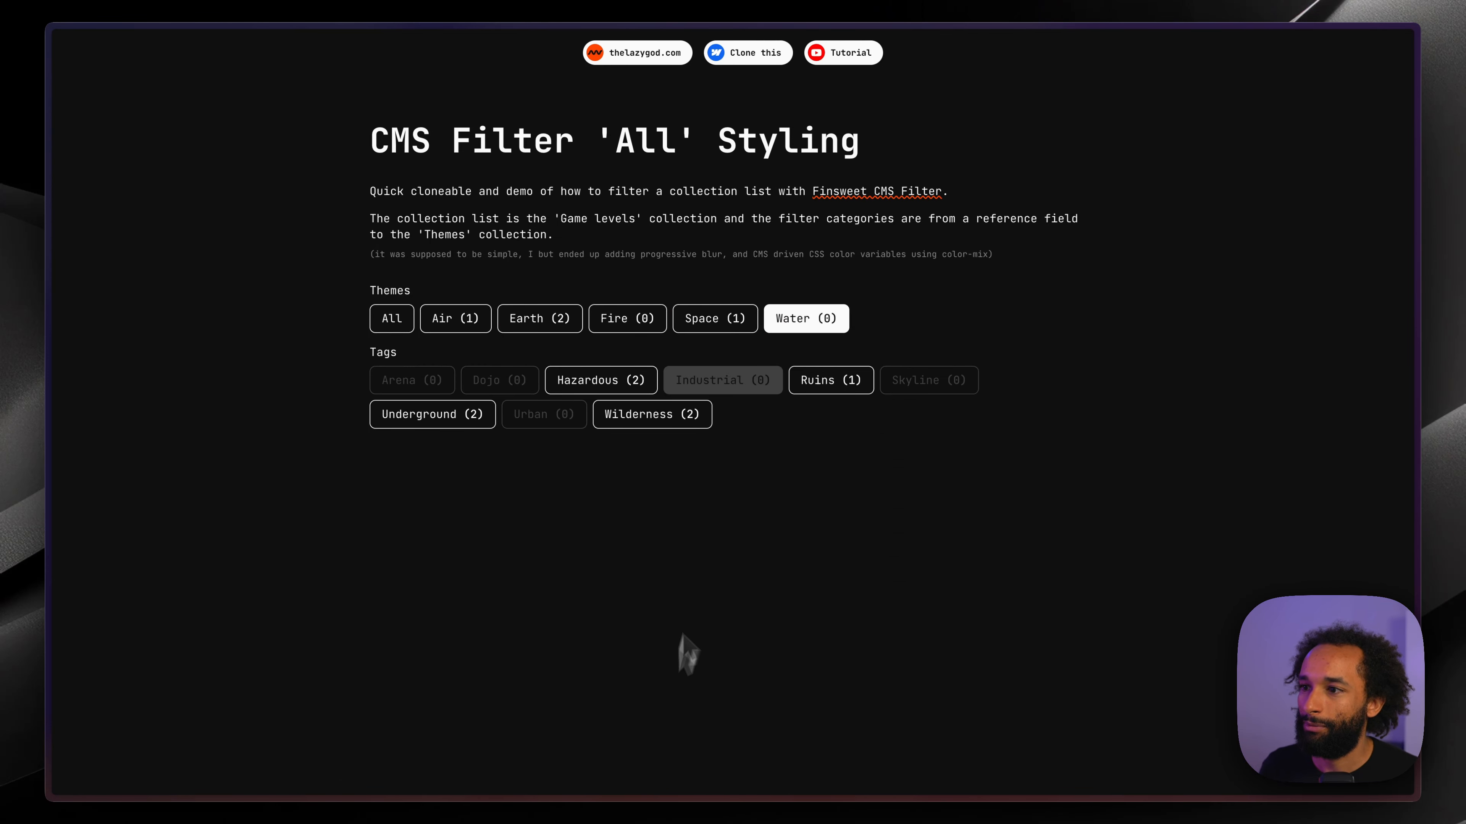
- Try toggling the dimmed Industrial tag twice under the Water theme and return the theme to All
{"action": "left_click", "coordinate": [738, 388]}
{"action": "left_click", "coordinate": [743, 390]}
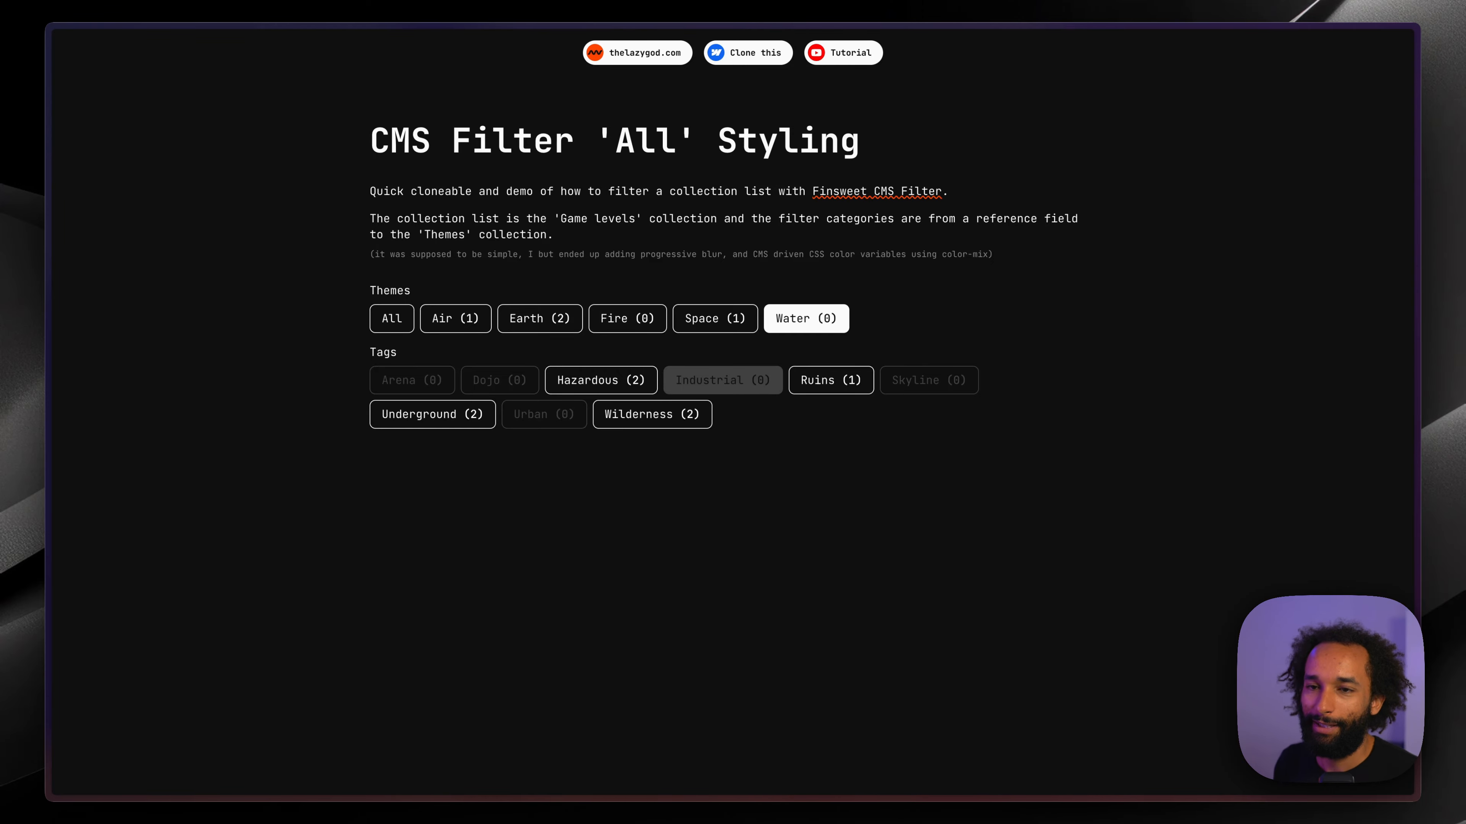
{"action": "left_click", "coordinate": [398, 320]}
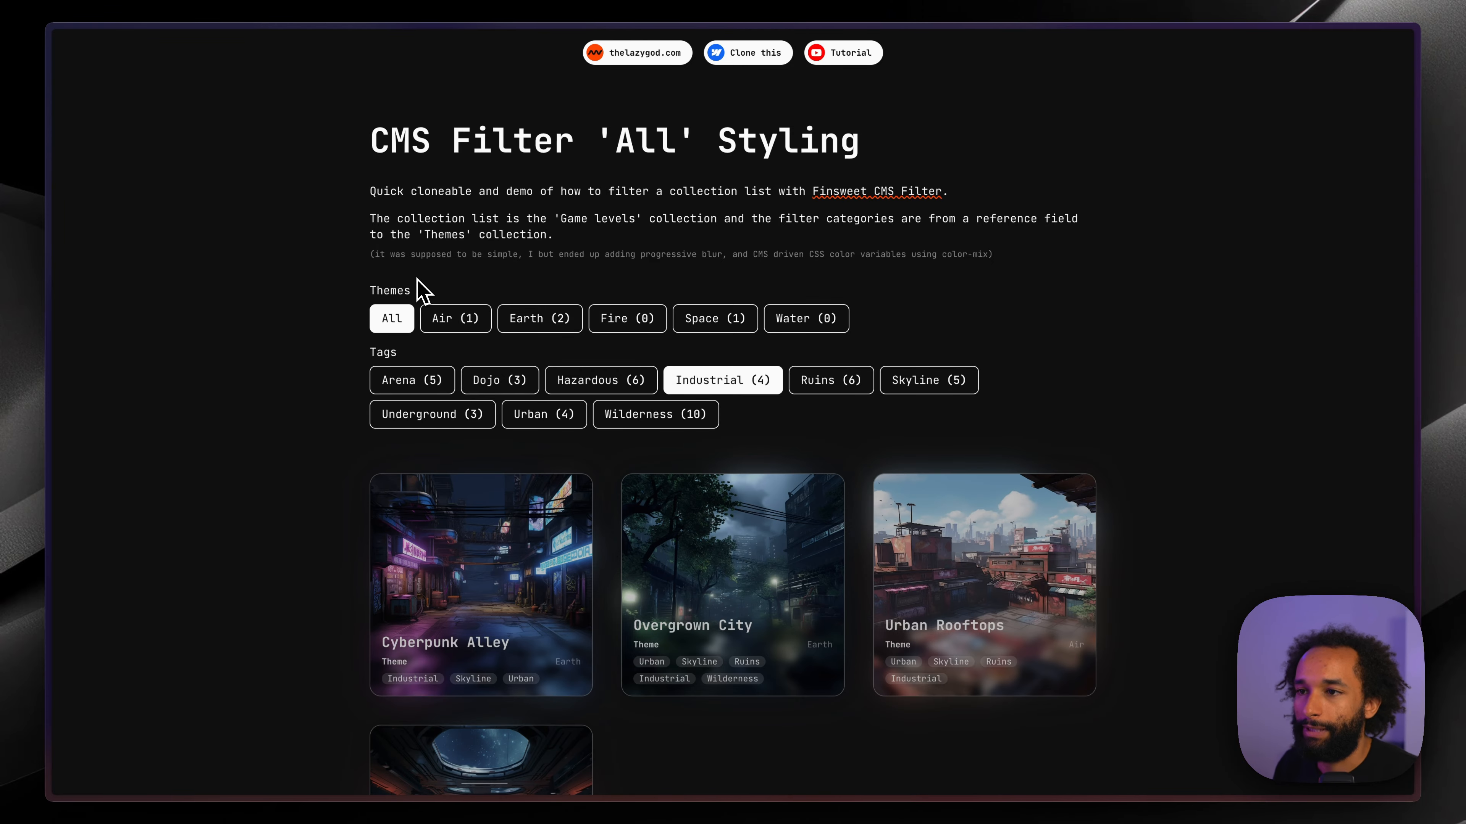
- Switch to the other published filter page and test it by unchecking Ruins, checking Hazardous and selecting the All theme
{"action": "key", "text": "ctrl+Tab"}
{"action": "key", "text": "ctrl+Tab"}
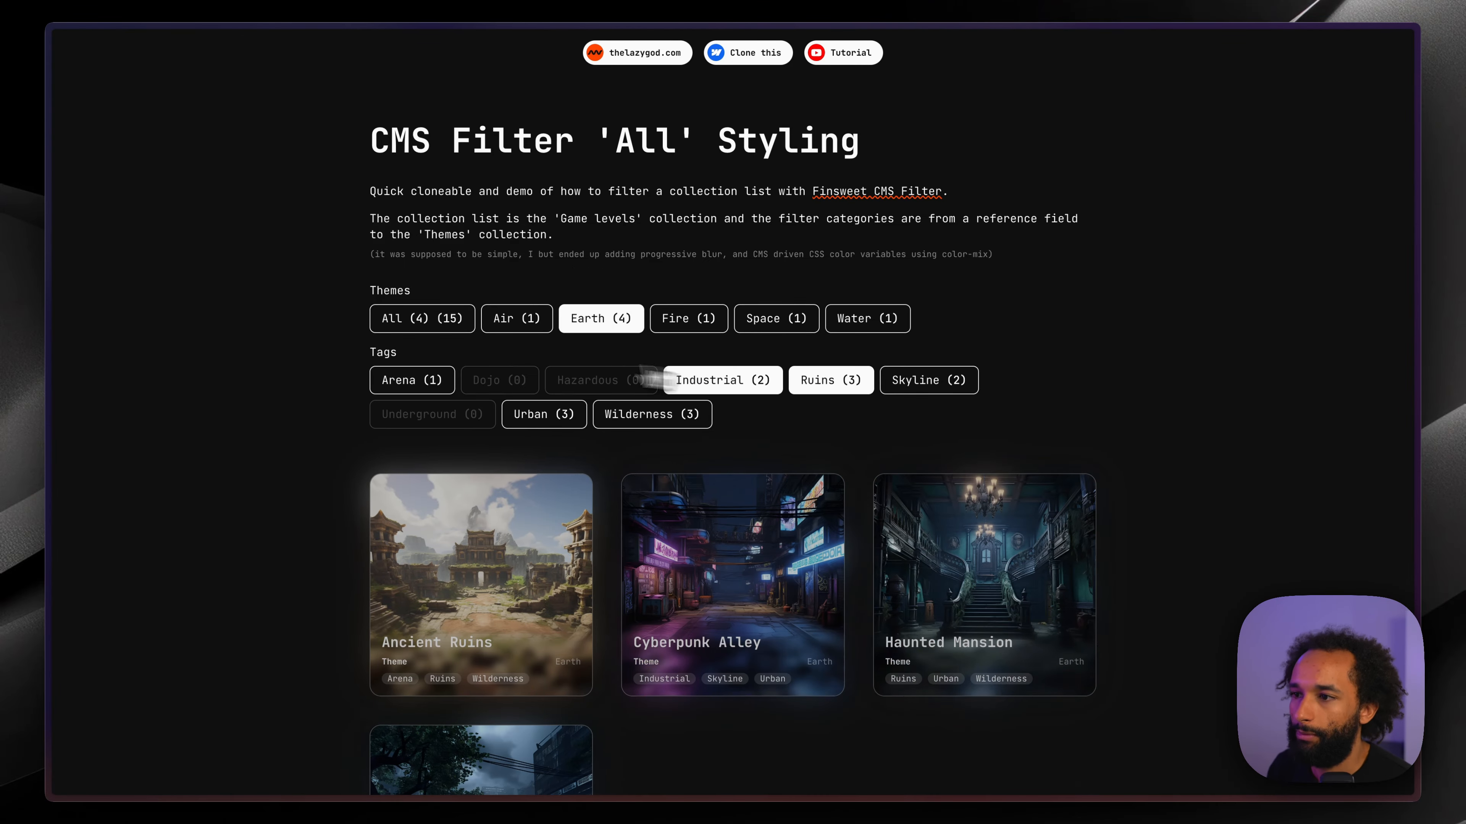
{"action": "left_click", "coordinate": [422, 319]}
{"action": "left_click", "coordinate": [831, 381]}
{"action": "left_click", "coordinate": [601, 380]}
{"action": "left_click", "coordinate": [603, 319]}
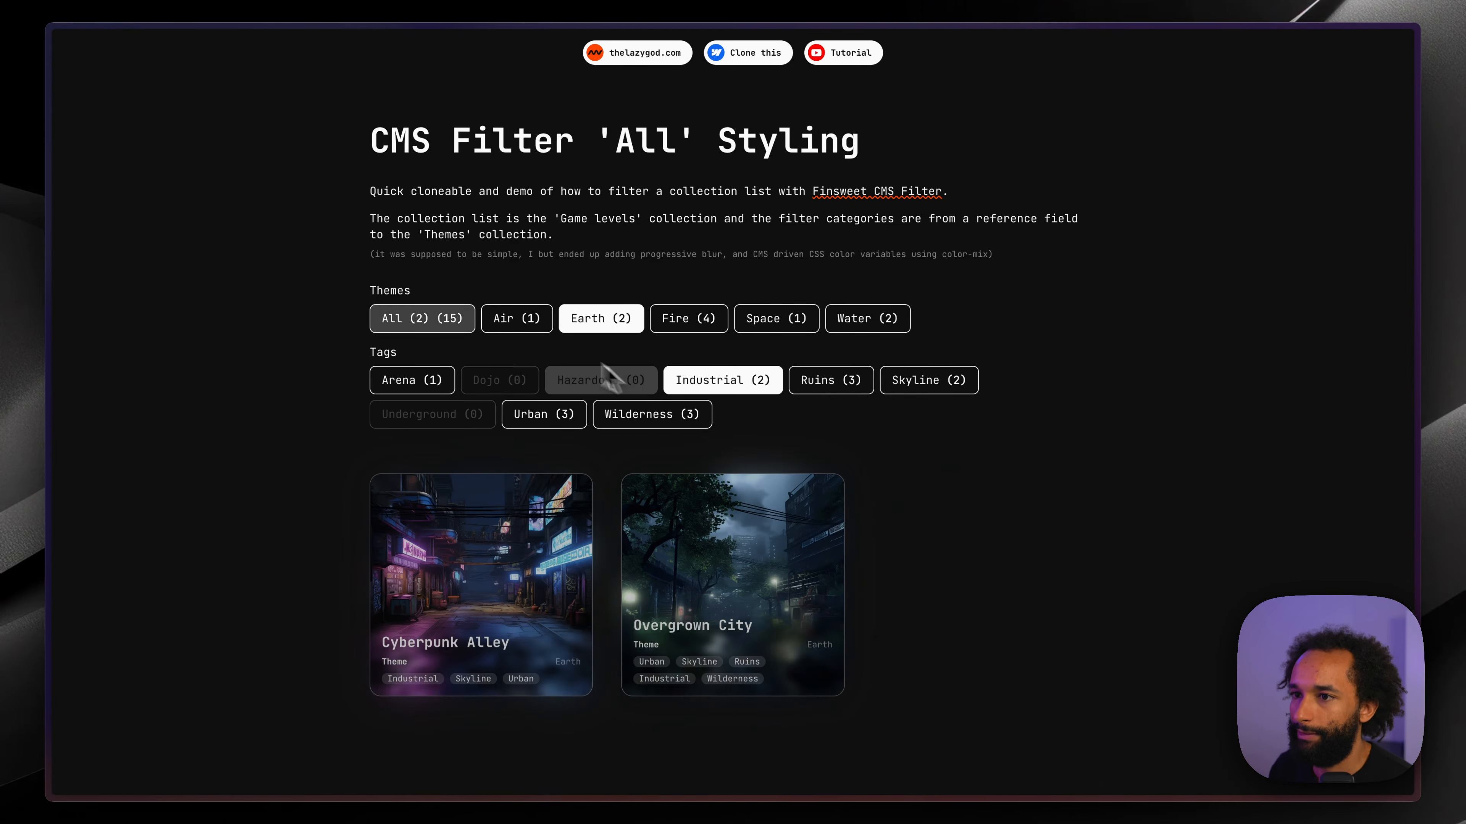
{"action": "left_click", "coordinate": [422, 319]}
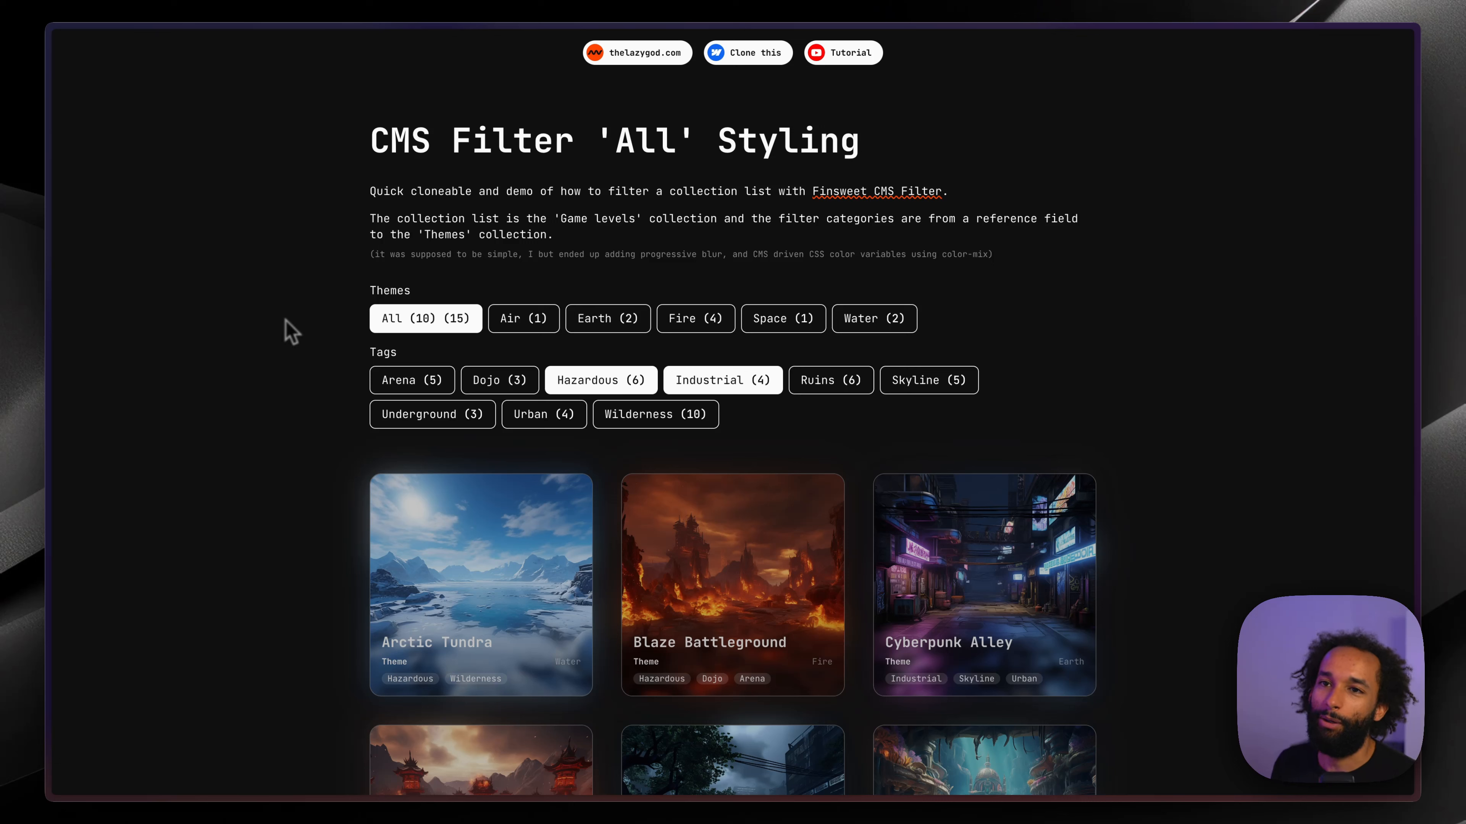